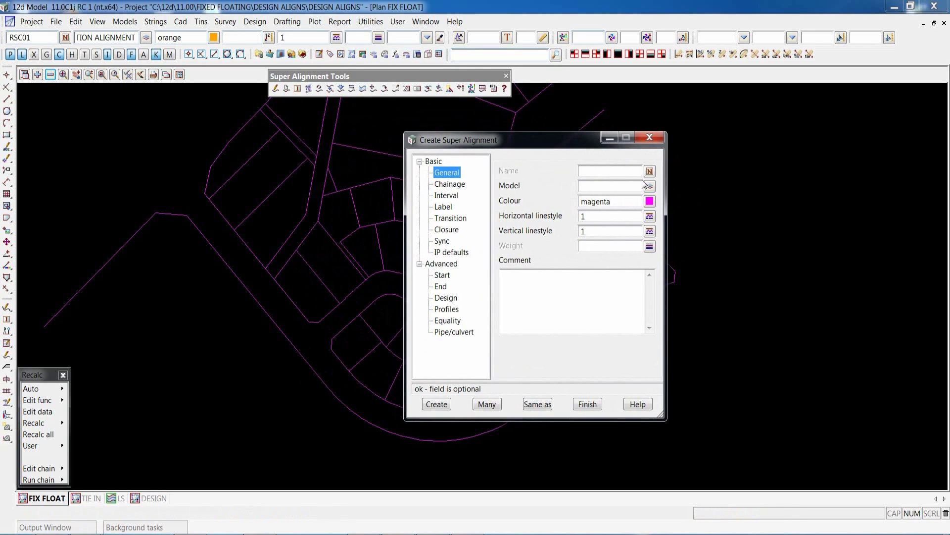
# Step: Assign the Alignment Construction preset (RSC) to the new super alignment and complete its name as RSC01
pyautogui.click(649, 171)
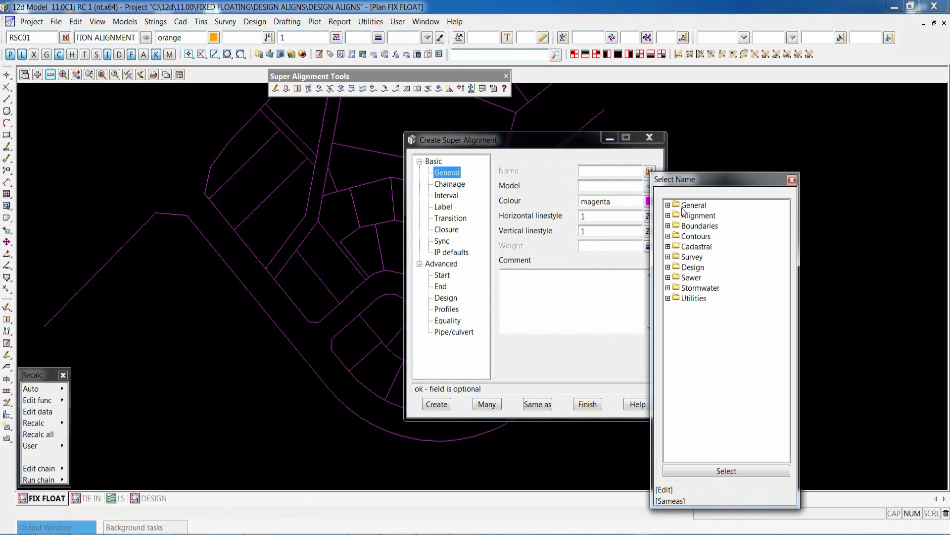
pyautogui.click(668, 216)
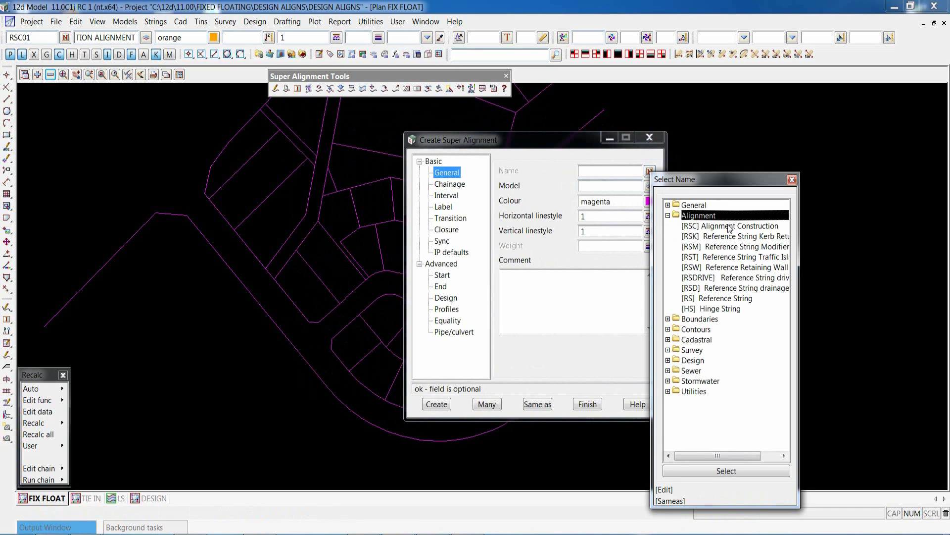
pyautogui.doubleClick(730, 226)
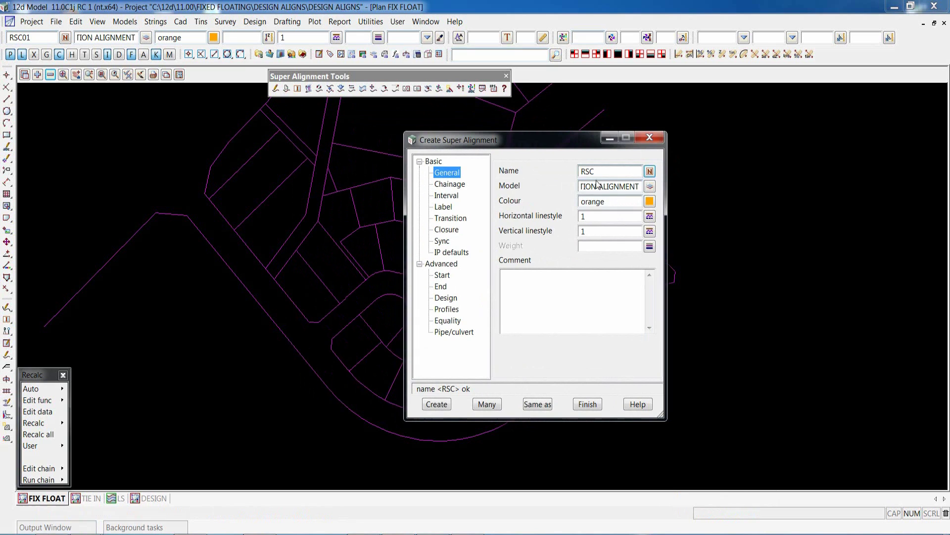
pyautogui.click(634, 173)
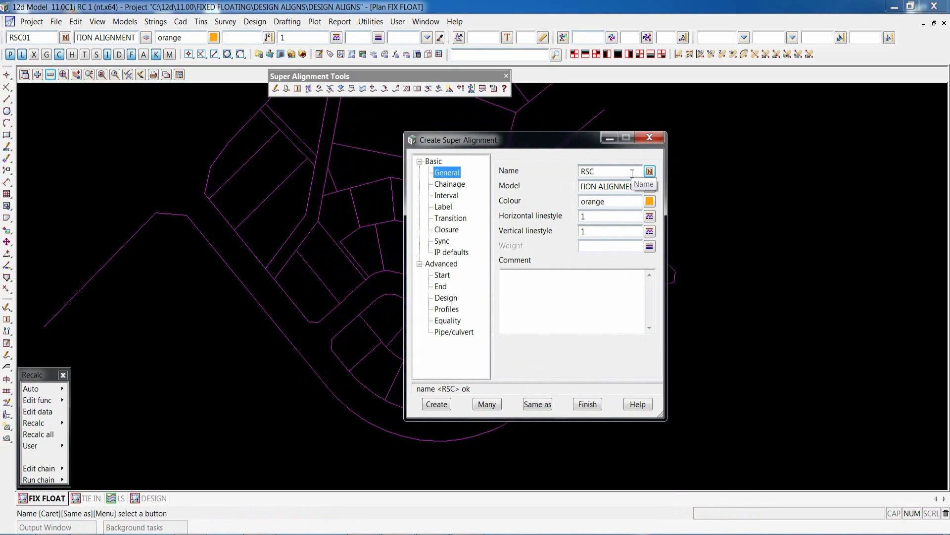
pyautogui.write('01')
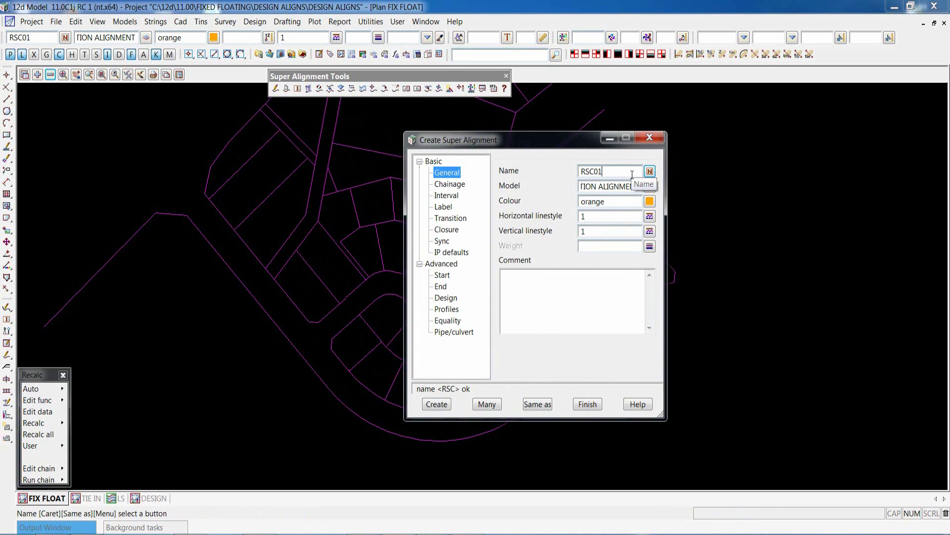
# Step: Set the label style to DESIGN LHS and create the super alignment, accepting the duplicated name
pyautogui.click(444, 207)
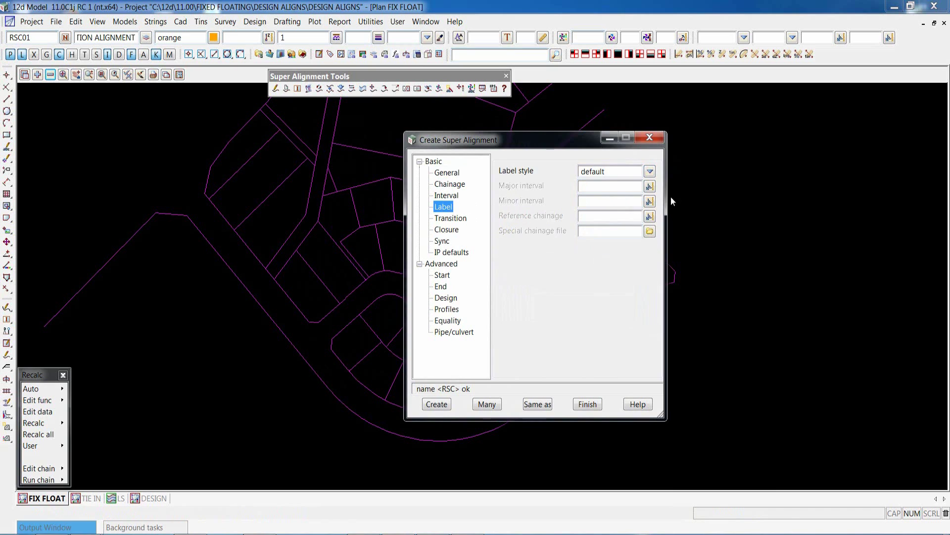
pyautogui.click(650, 171)
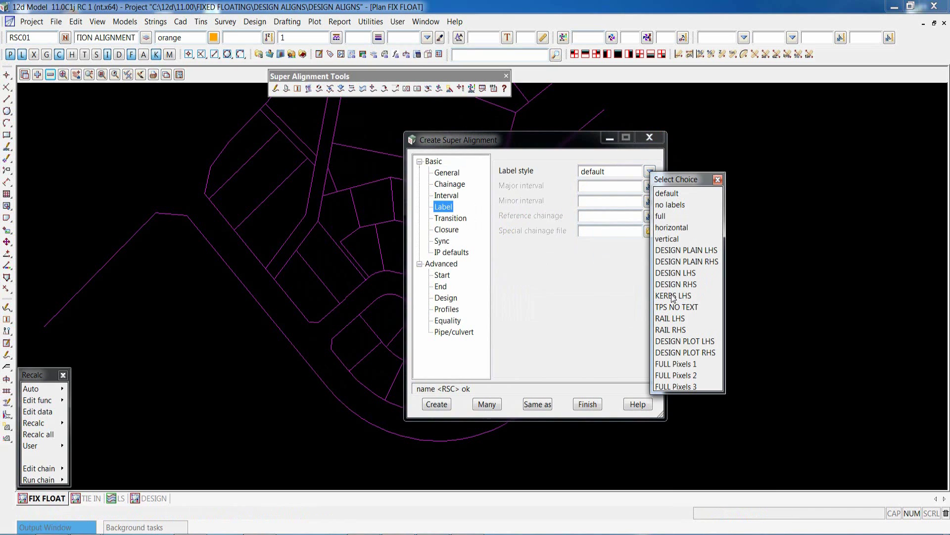
pyautogui.click(676, 272)
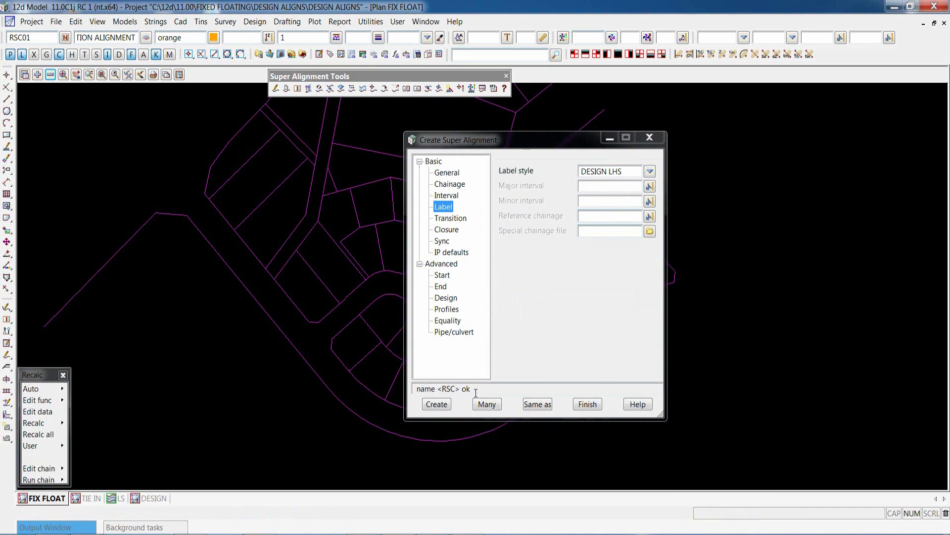
pyautogui.click(435, 403)
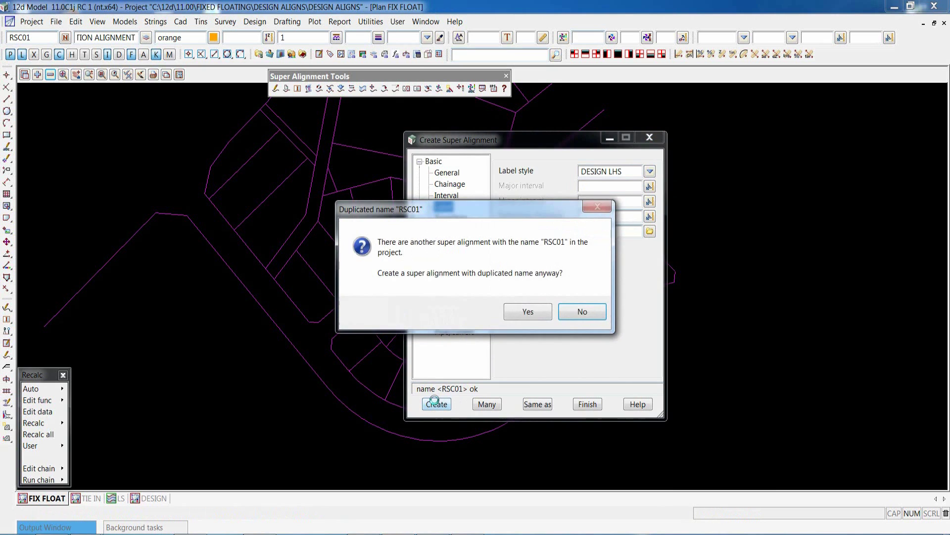
pyautogui.click(528, 312)
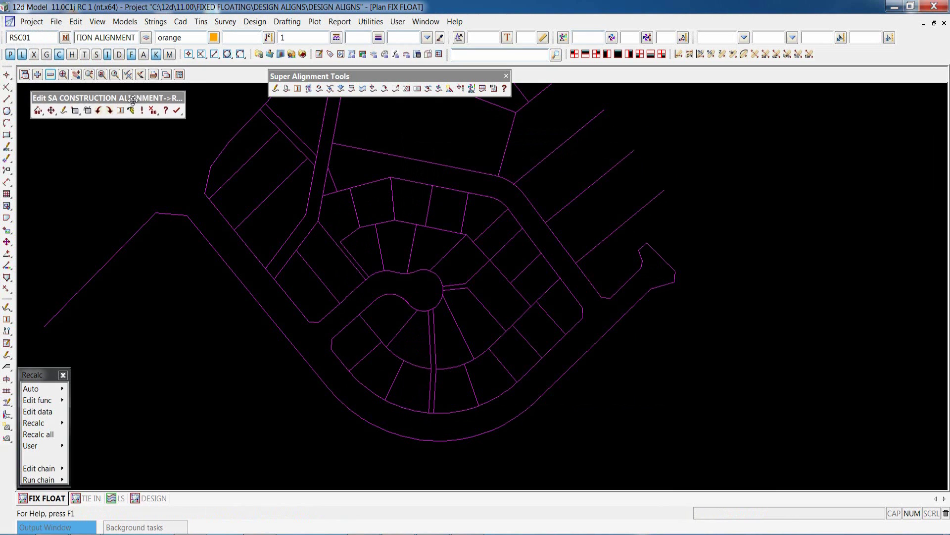
# Step: Bring up the part editor for RSC01 and place it clear of the subdivision drawing
pyautogui.moveTo(133, 100); pyautogui.dragTo(139, 111)
pyautogui.click(82, 121)
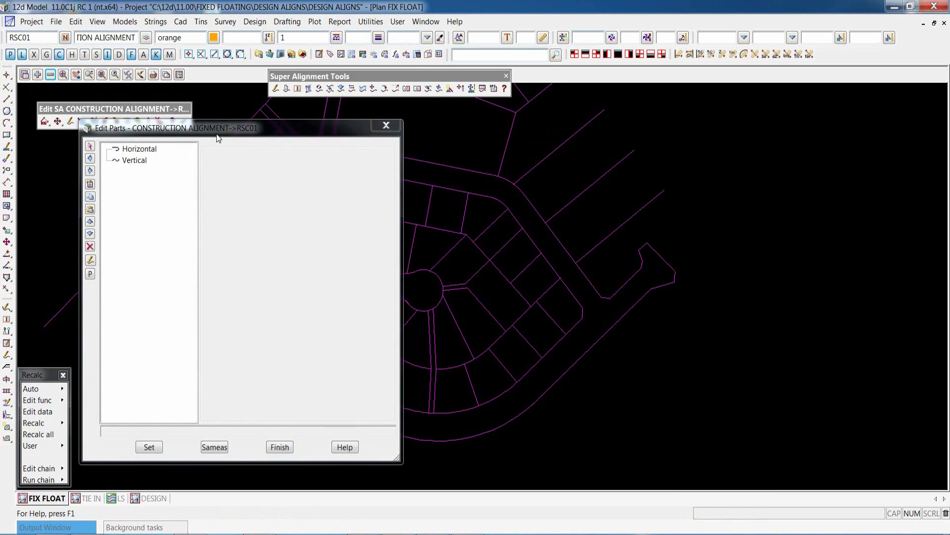
pyautogui.moveTo(218, 132); pyautogui.dragTo(714, 113)
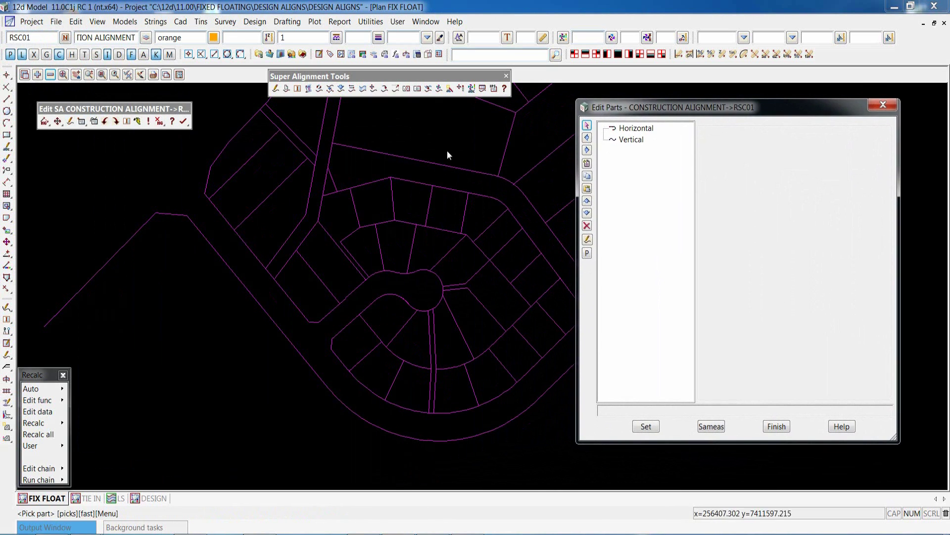
pyautogui.click(213, 73)
pyautogui.scroll(-2, 248, 282)
pyautogui.scroll(1, 397, 314)
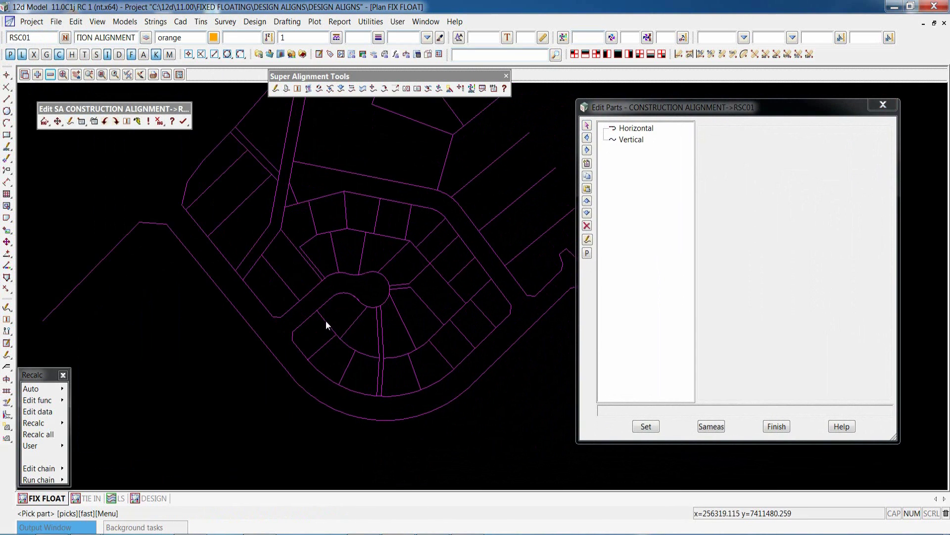
pyautogui.scroll(1, 326, 320)
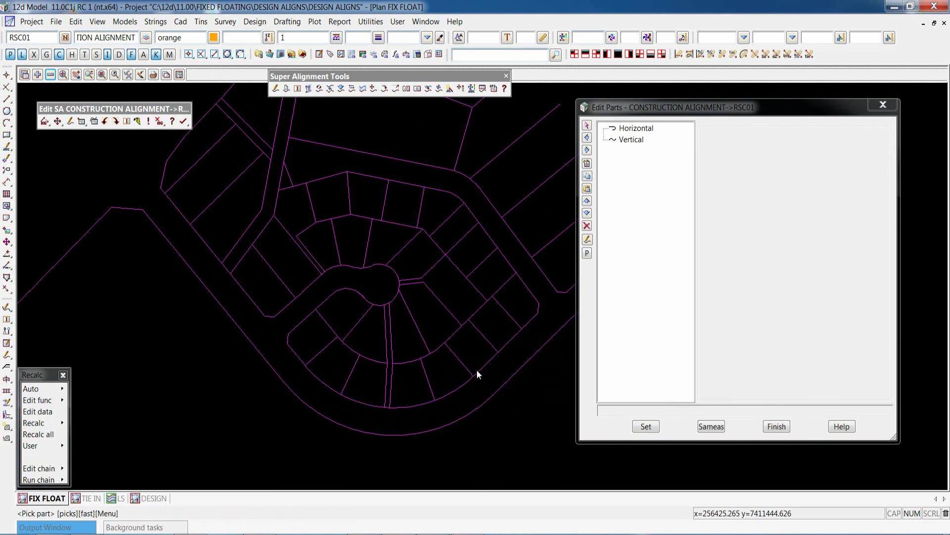
# Step: Insert a first horizontal part and make it a fixed line defined by two points
pyautogui.click(636, 128)
pyautogui.click(587, 163)
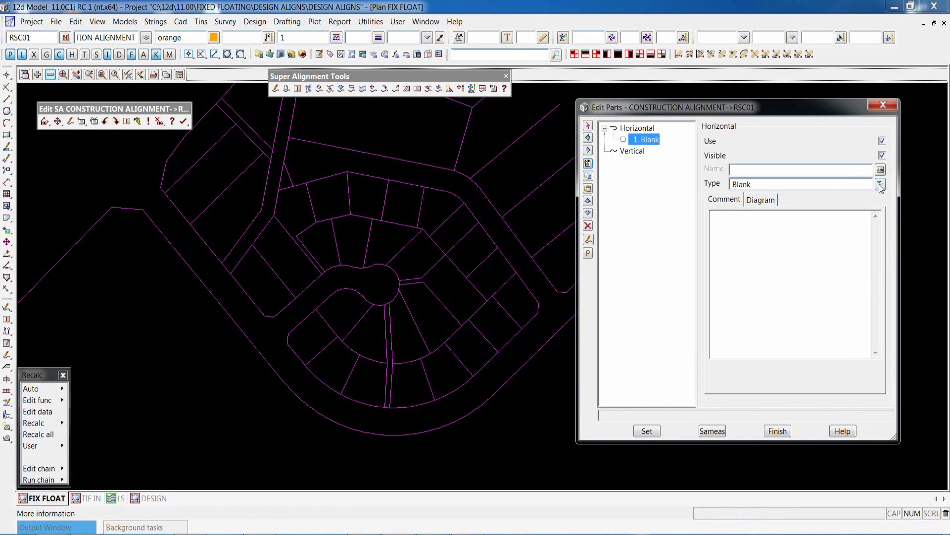
pyautogui.click(880, 185)
pyautogui.click(818, 234)
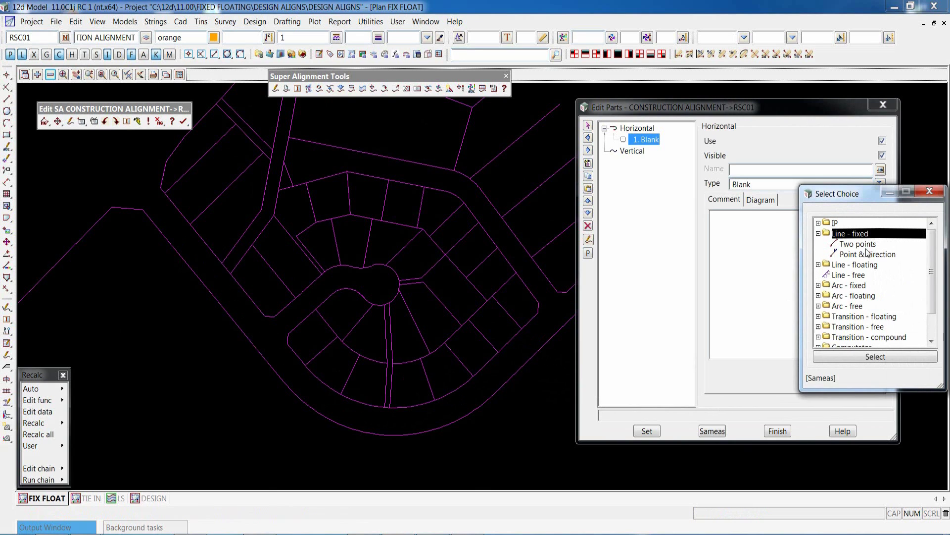
pyautogui.doubleClick(861, 244)
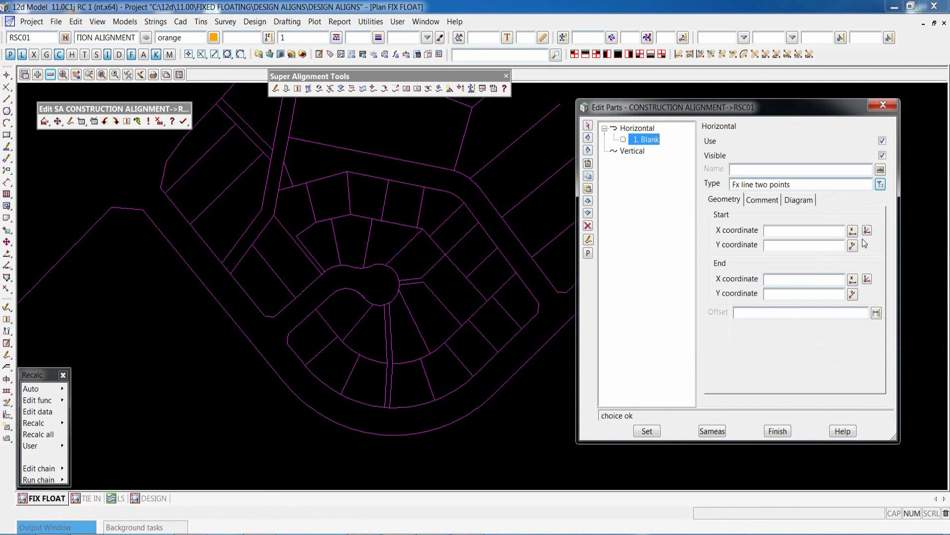
# Step: Pick the fixed line's start and end at the two corners of the western lots' road boundary, and apply the part
pyautogui.click(712, 431)
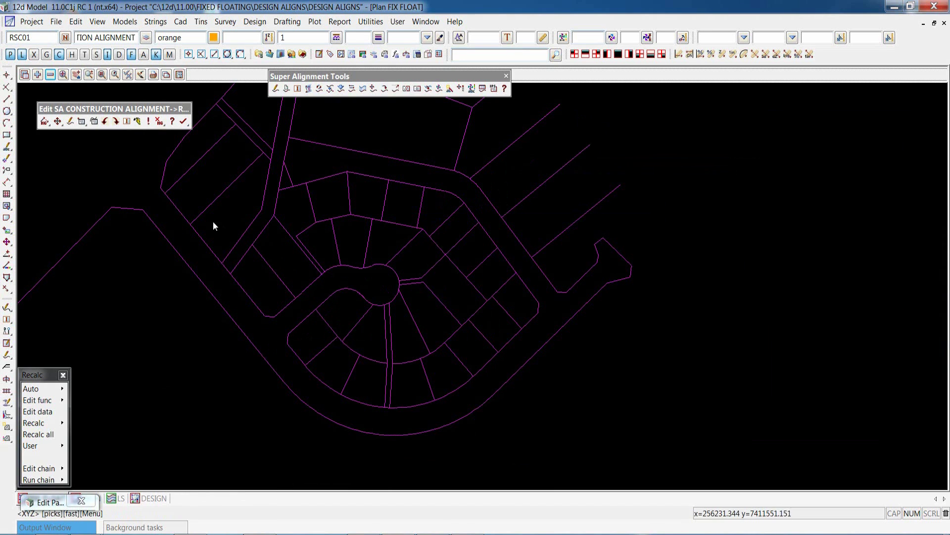
pyautogui.click(156, 186)
pyautogui.scroll(-1, 156, 186)
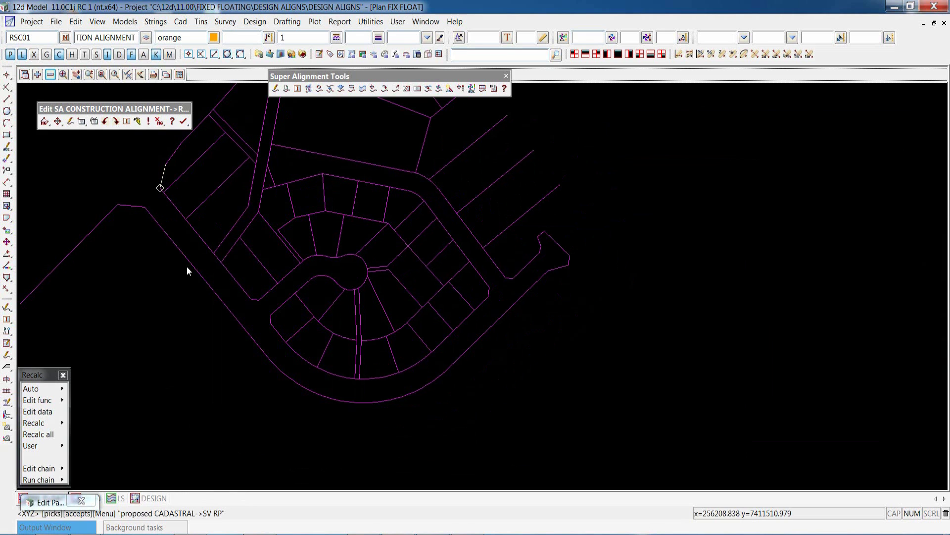
pyautogui.middleClick(186, 266)
pyautogui.click(867, 281)
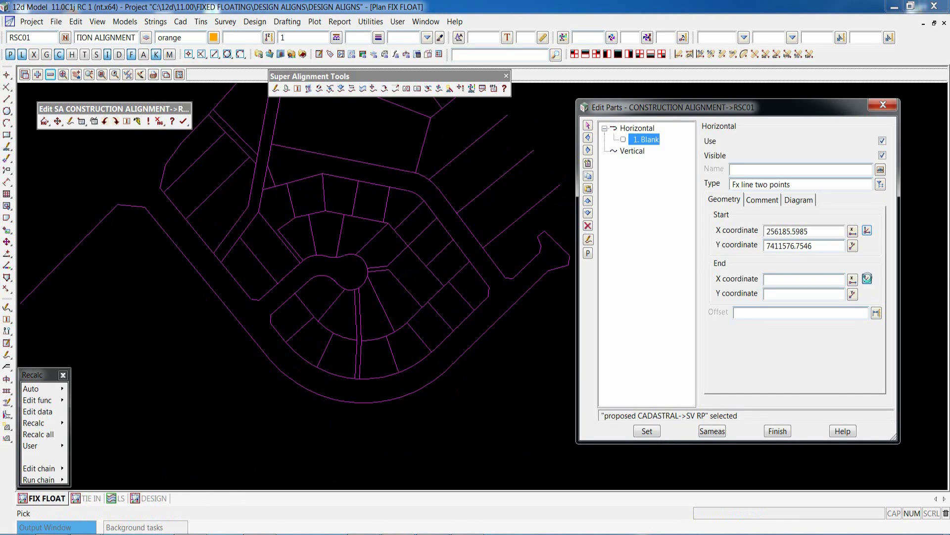
pyautogui.click(251, 298)
pyautogui.middleClick(250, 298)
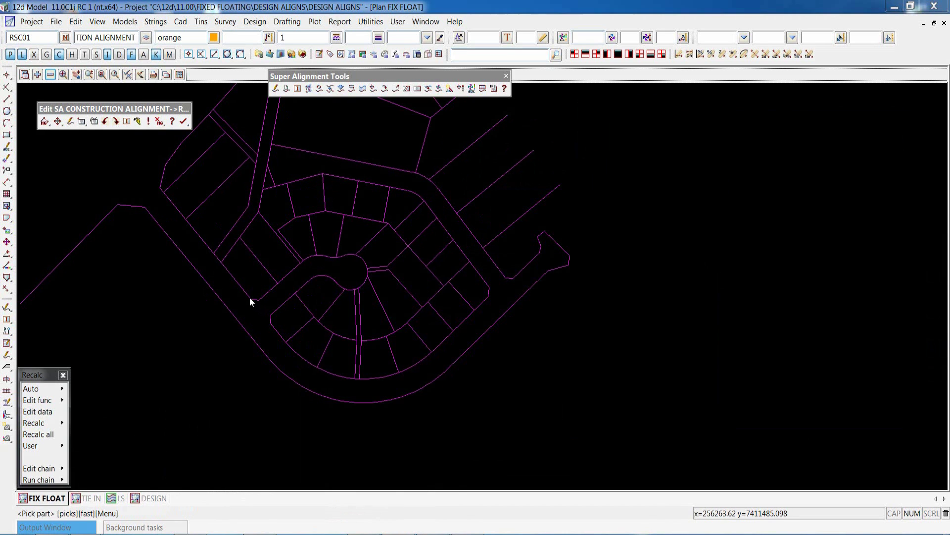
pyautogui.click(646, 429)
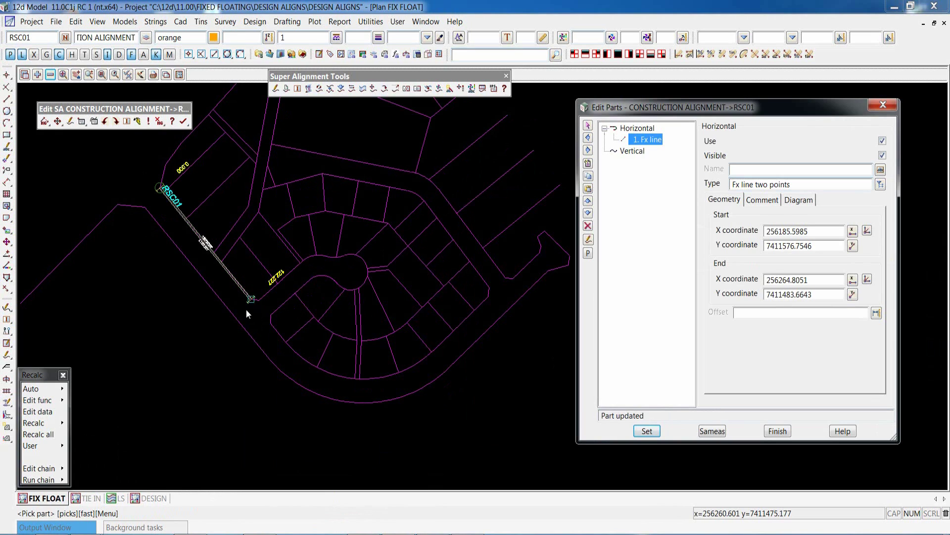
# Step: Offset the first fixed line by 10 from its picked boundary points
pyautogui.click(744, 313)
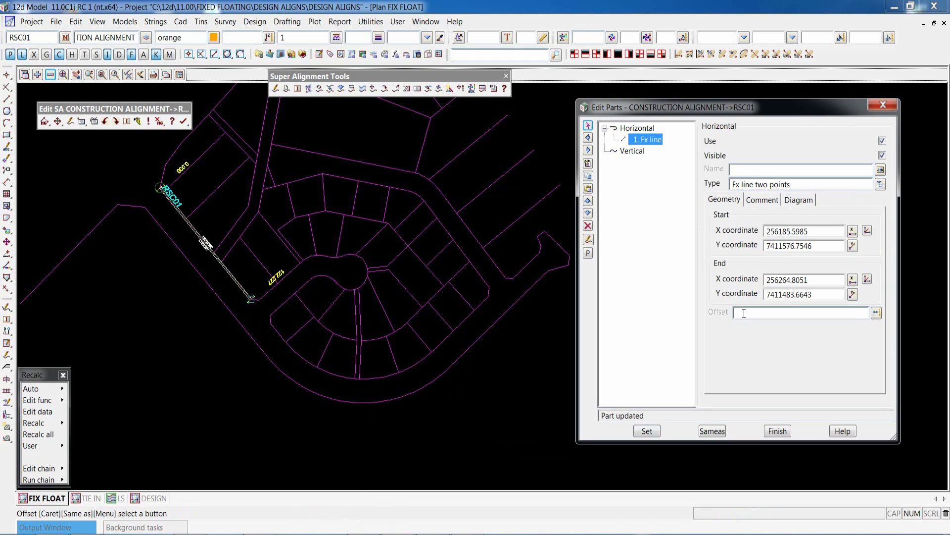
pyautogui.write('10')
pyautogui.click(647, 431)
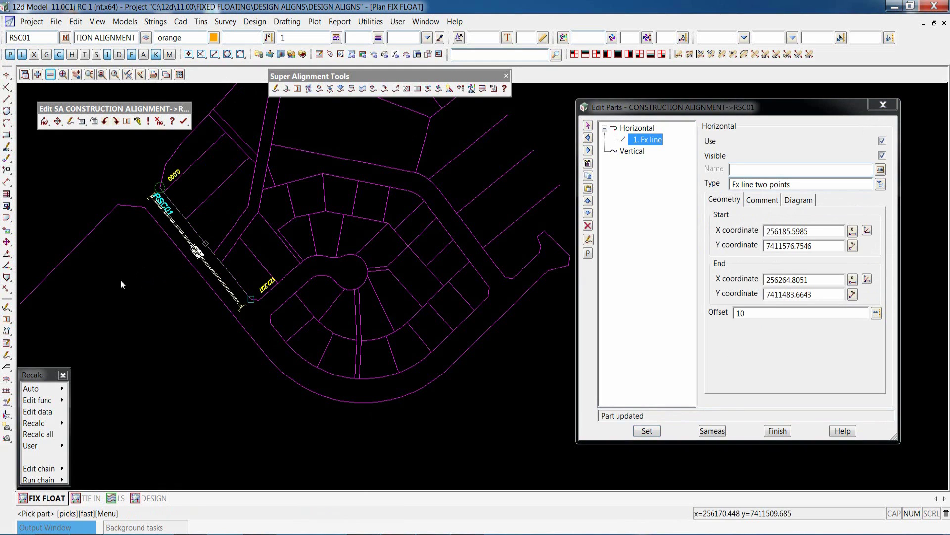
# Step: Insert a second horizontal part after the first line and make it a fixed line by point and direction
pyautogui.scroll(-1, 96, 293)
pyautogui.scroll(1, 305, 277)
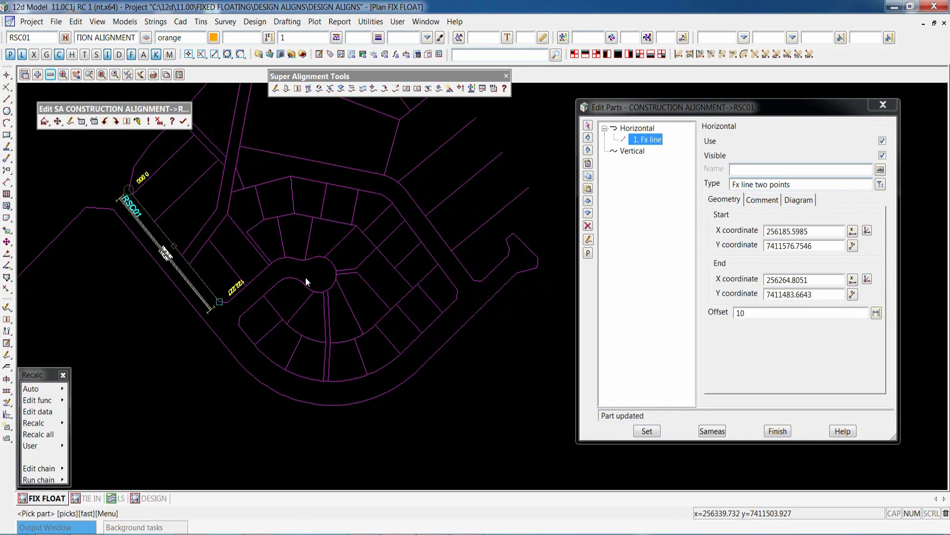
pyautogui.click(587, 164)
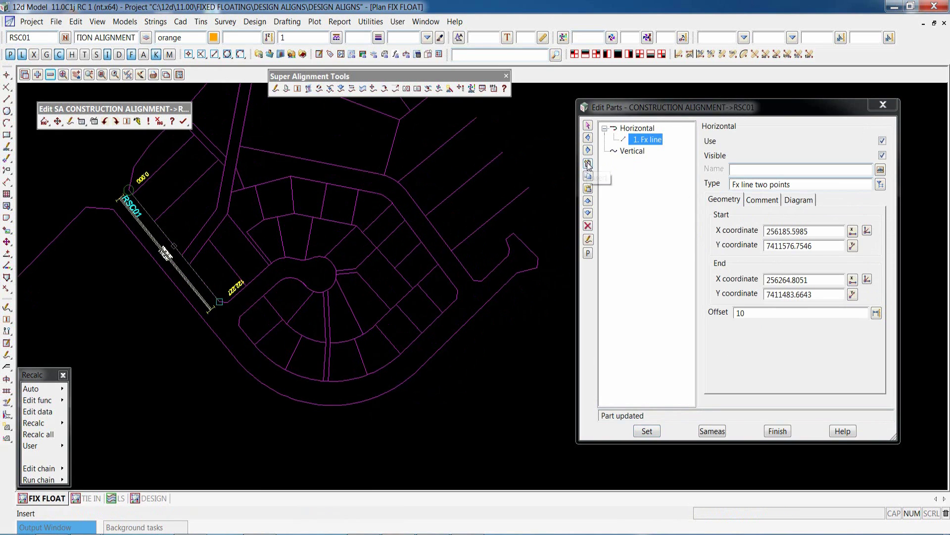
pyautogui.click(881, 184)
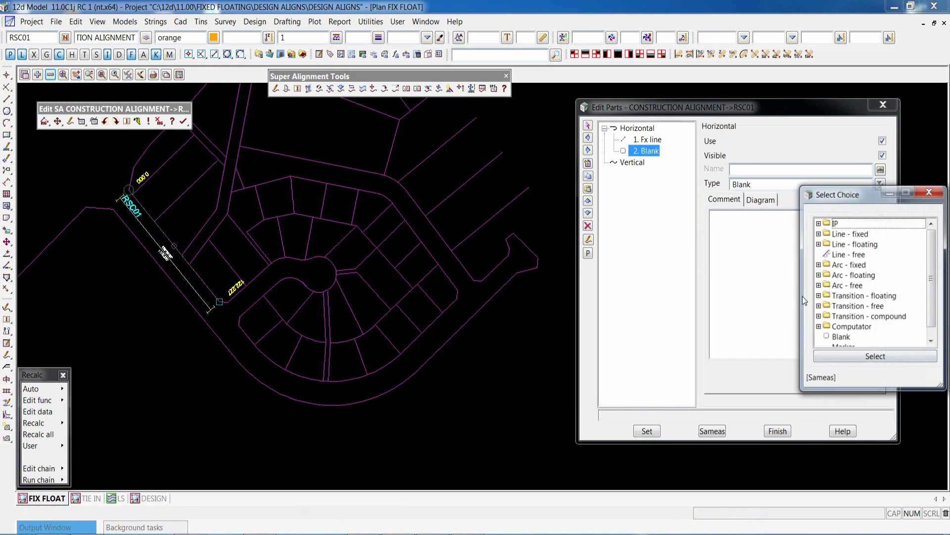
pyautogui.click(819, 233)
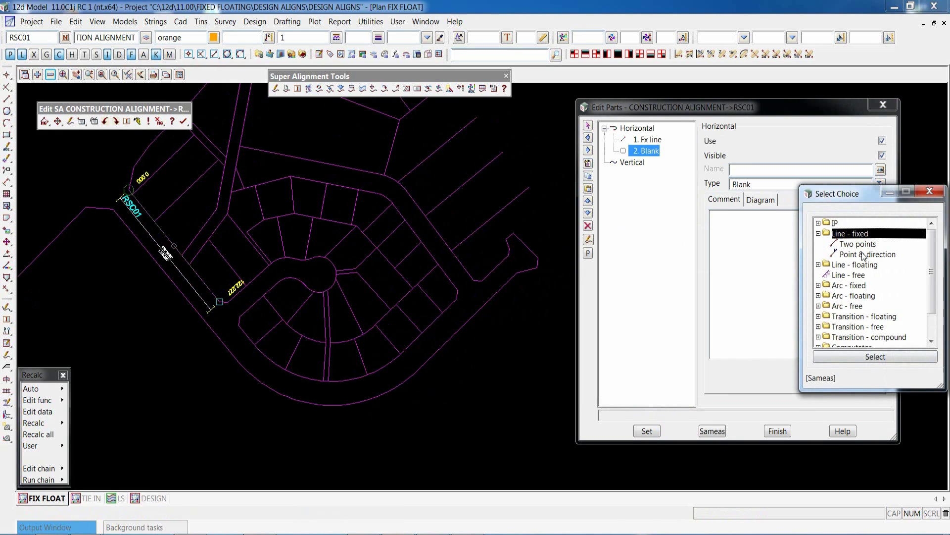
pyautogui.click(864, 254)
pyautogui.click(816, 356)
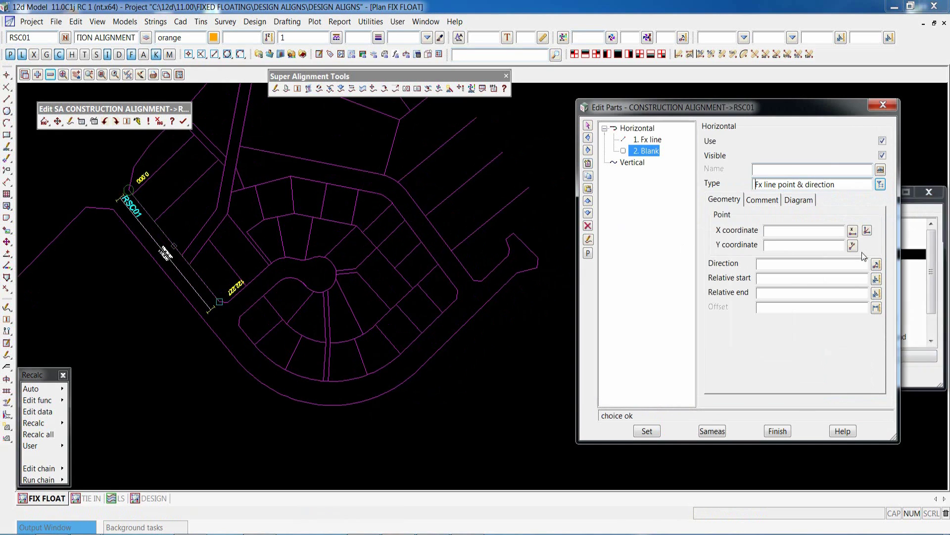
# Step: Copy the second line's geometry from the straight southeastern outer road boundary and apply it with an offset of -10
pyautogui.click(711, 431)
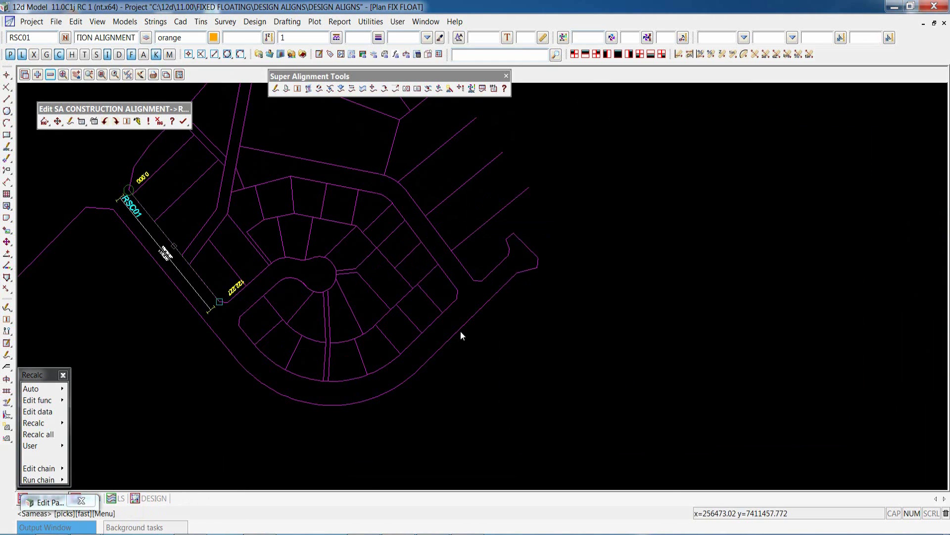
pyautogui.click(464, 327)
pyautogui.middleClick(465, 325)
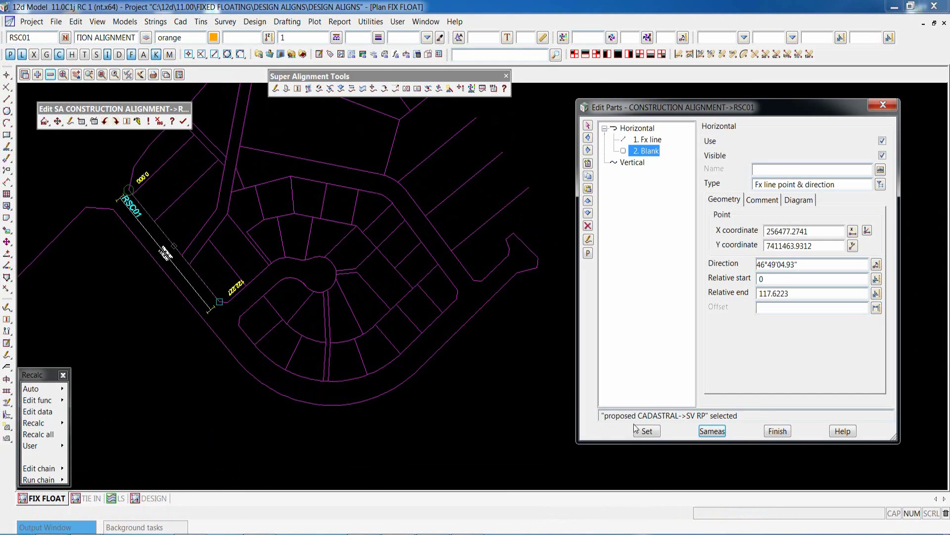
pyautogui.click(647, 431)
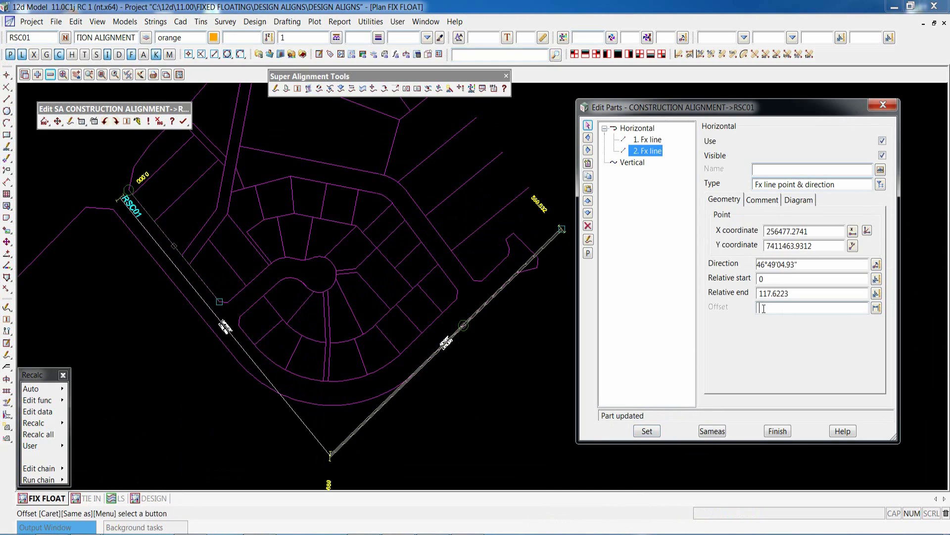
pyautogui.write('-10')
pyautogui.click(647, 431)
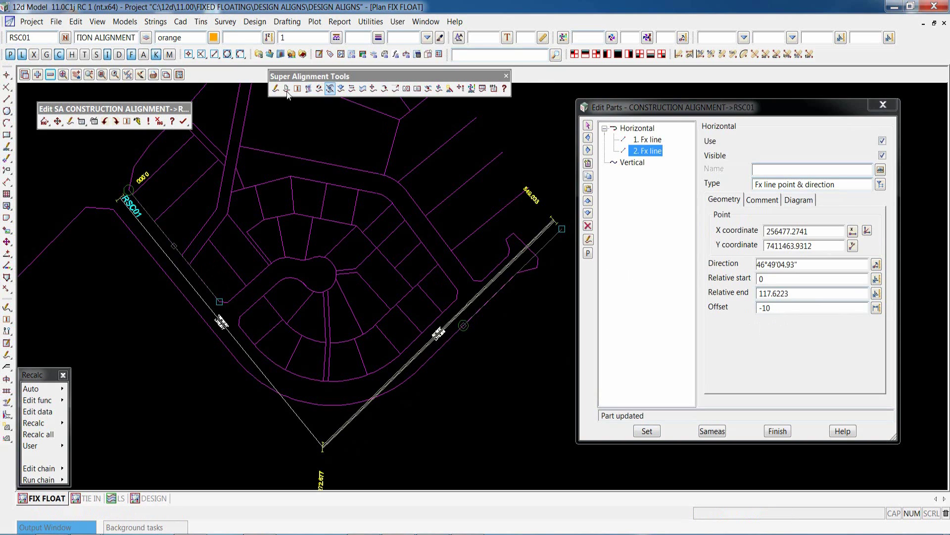
# Step: Insert a new horizontal part after the first fixed line and make it a free arc through point
pyautogui.scroll(2, 309, 432)
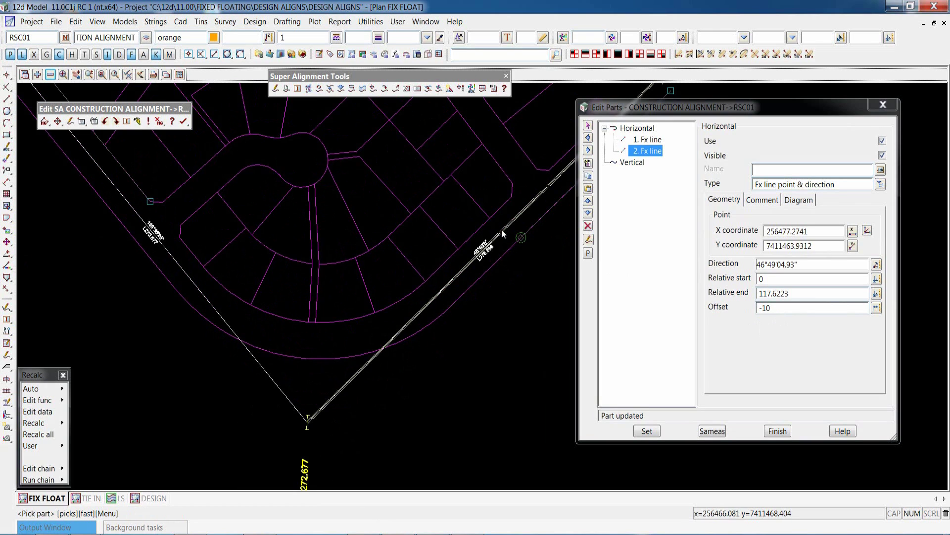
pyautogui.click(650, 140)
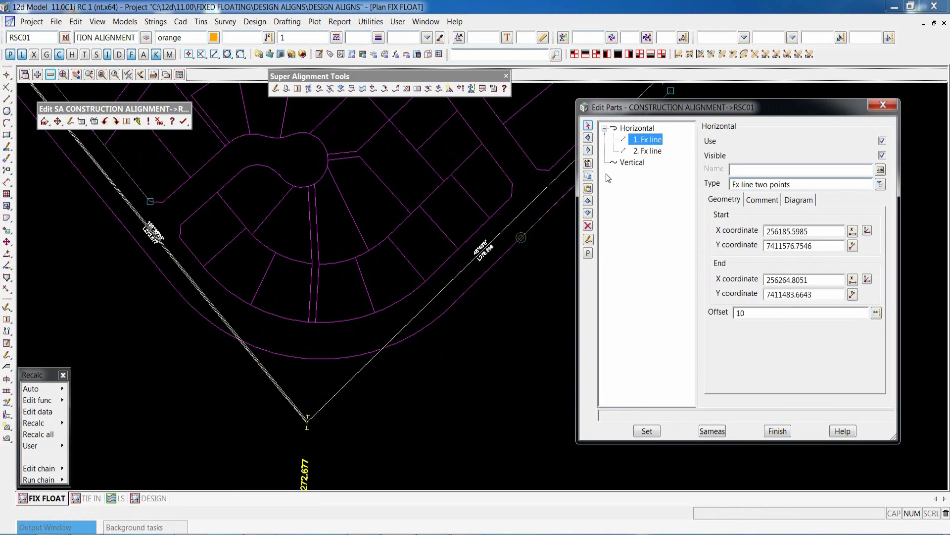
pyautogui.click(588, 163)
pyautogui.click(880, 184)
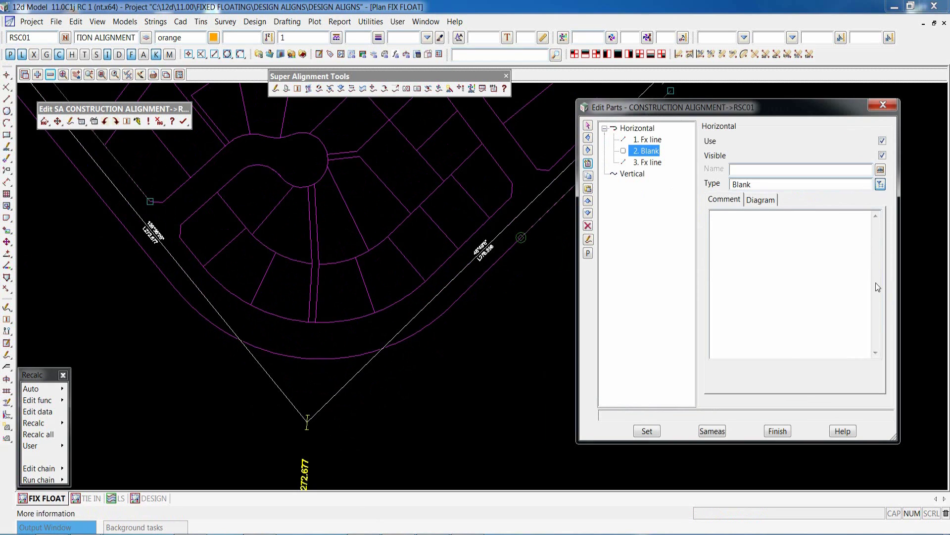
pyautogui.doubleClick(820, 286)
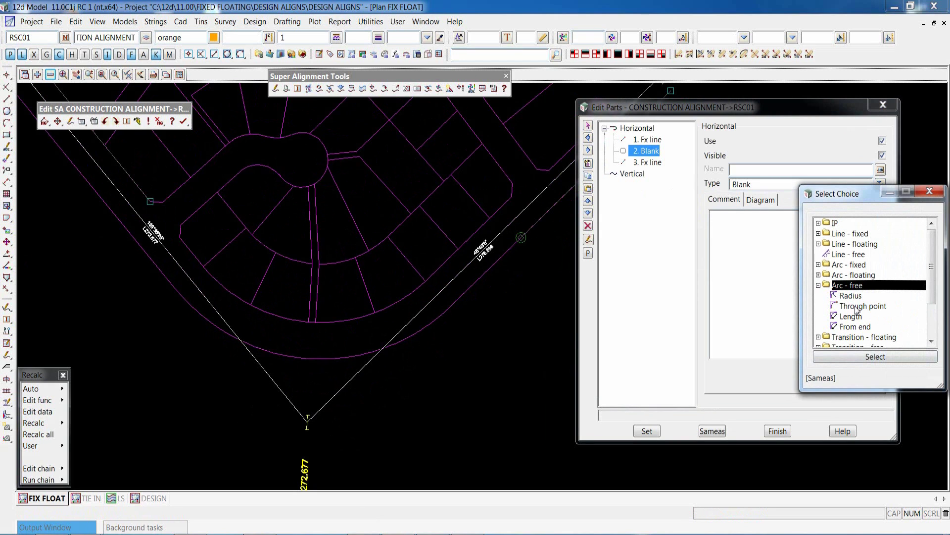
pyautogui.doubleClick(857, 307)
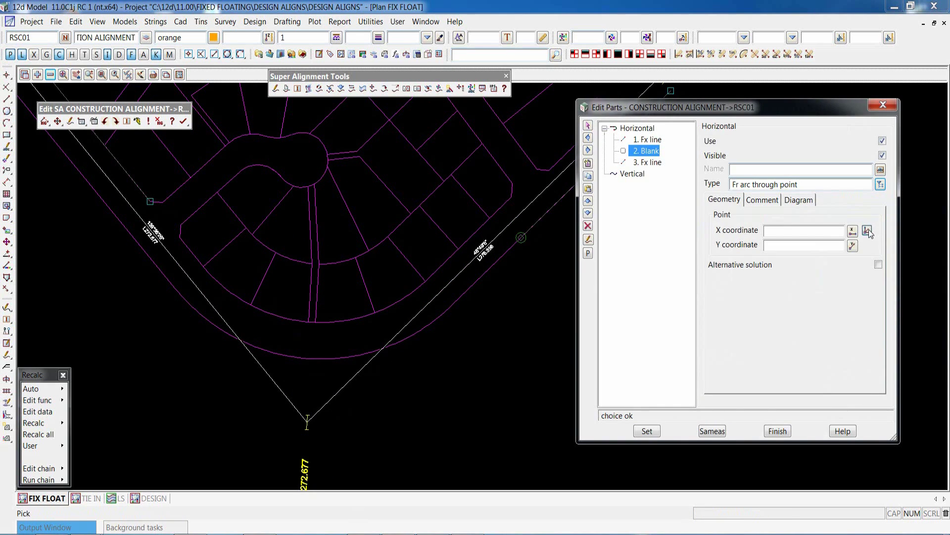
# Step: Set the arc's through point to the mid-point between the inner lot boundary corner and the outer road boundary curve, and apply the part
pyautogui.click(867, 230)
pyautogui.rightClick(280, 339)
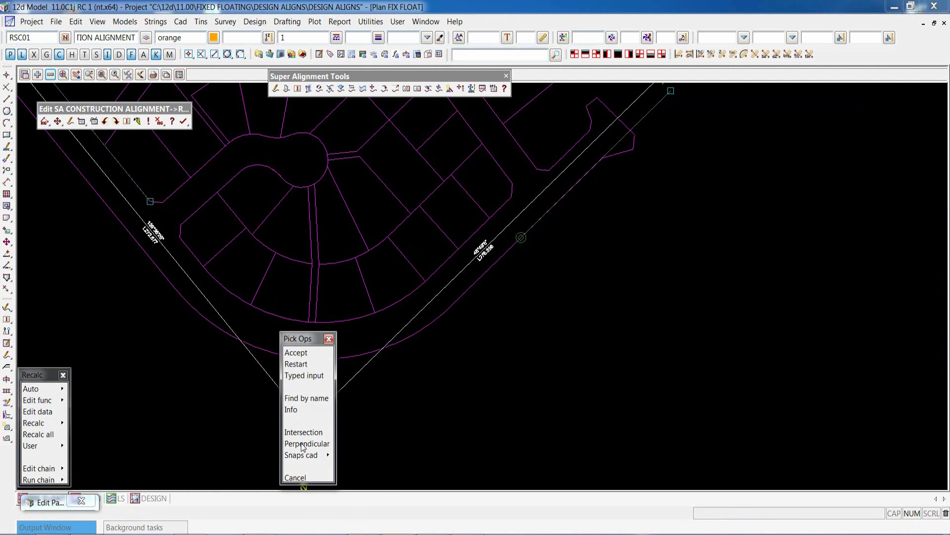
pyautogui.click(311, 455)
pyautogui.click(379, 471)
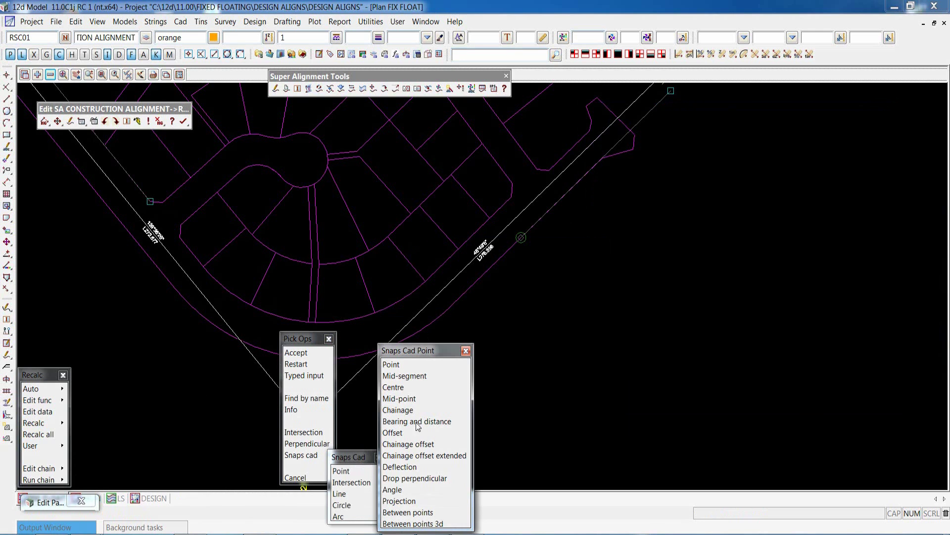
pyautogui.click(407, 399)
pyautogui.click(315, 326)
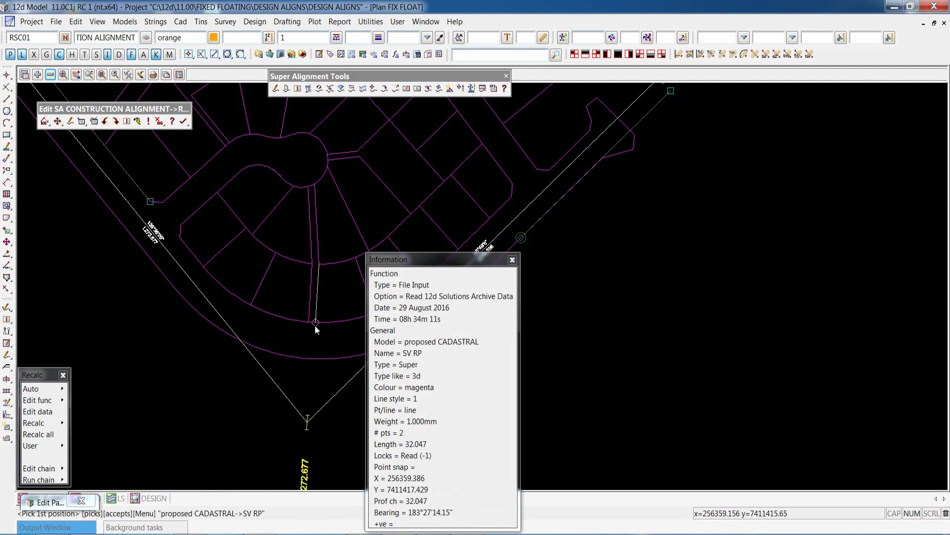
pyautogui.click(313, 359)
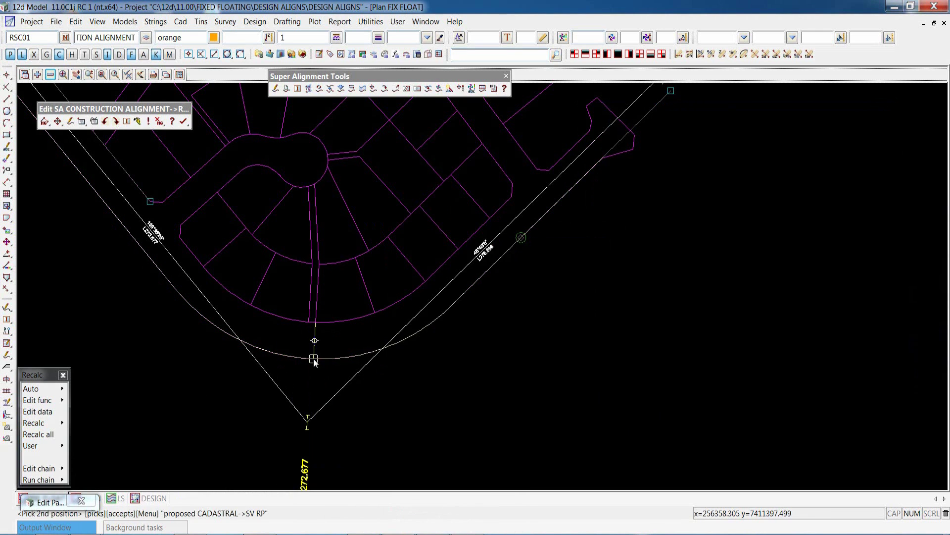
pyautogui.click(646, 432)
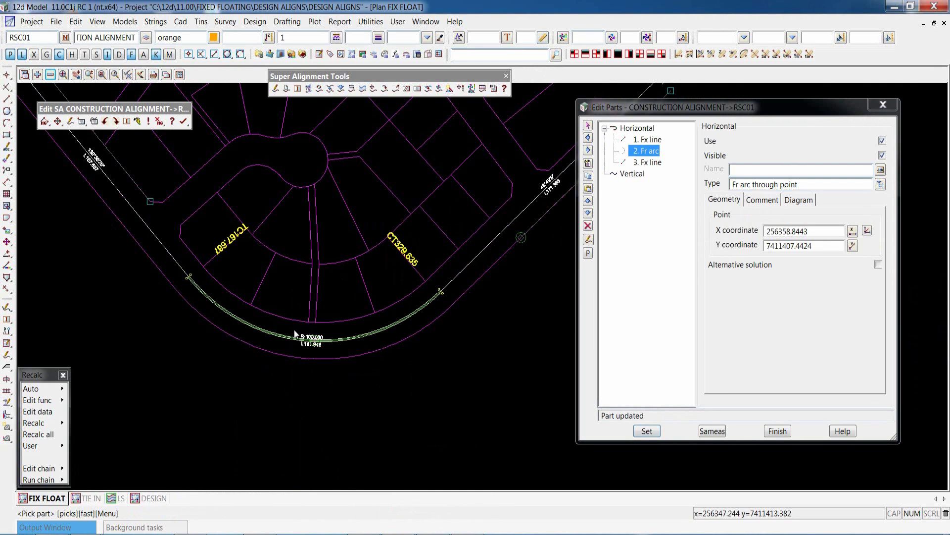
pyautogui.scroll(4, 295, 329)
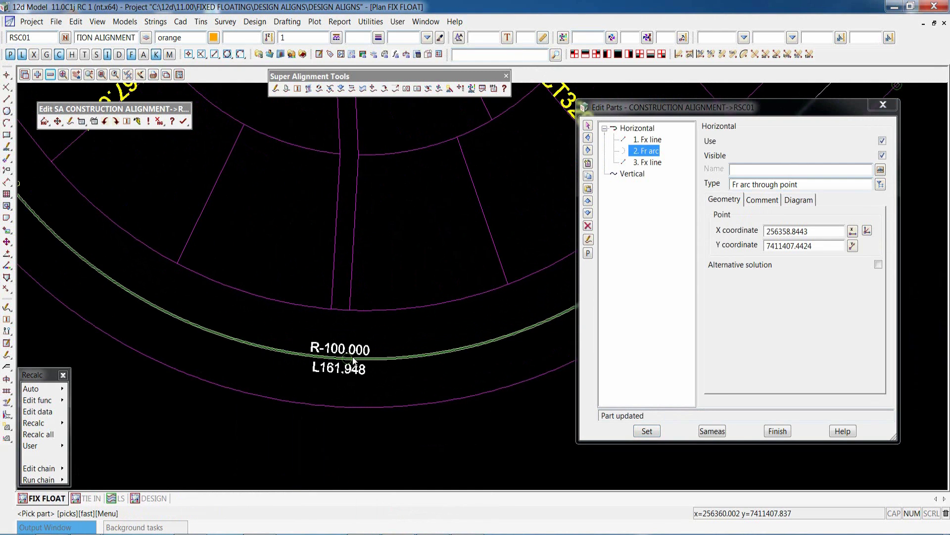
pyautogui.scroll(-3, 248, 365)
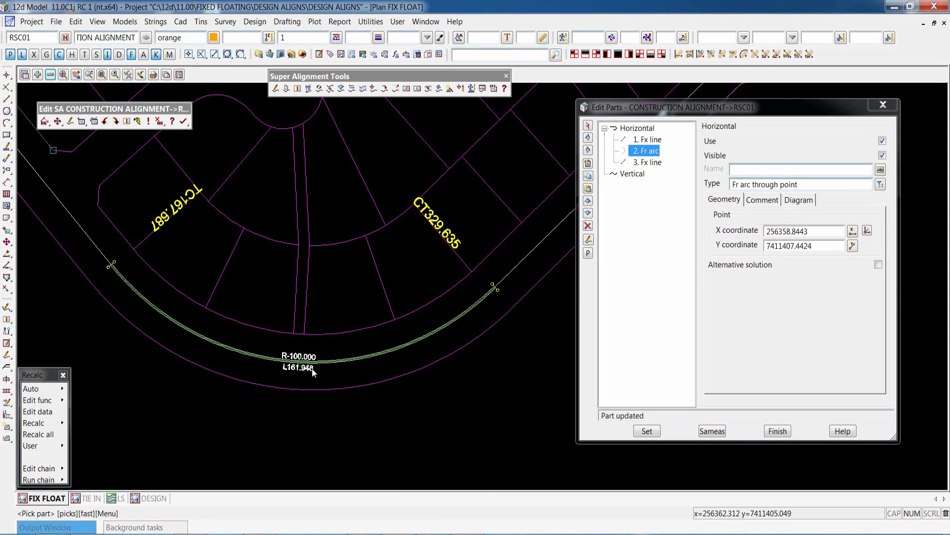
# Step: Change the arc part to a free arc defined by a radius of -100 and apply it
pyautogui.click(881, 185)
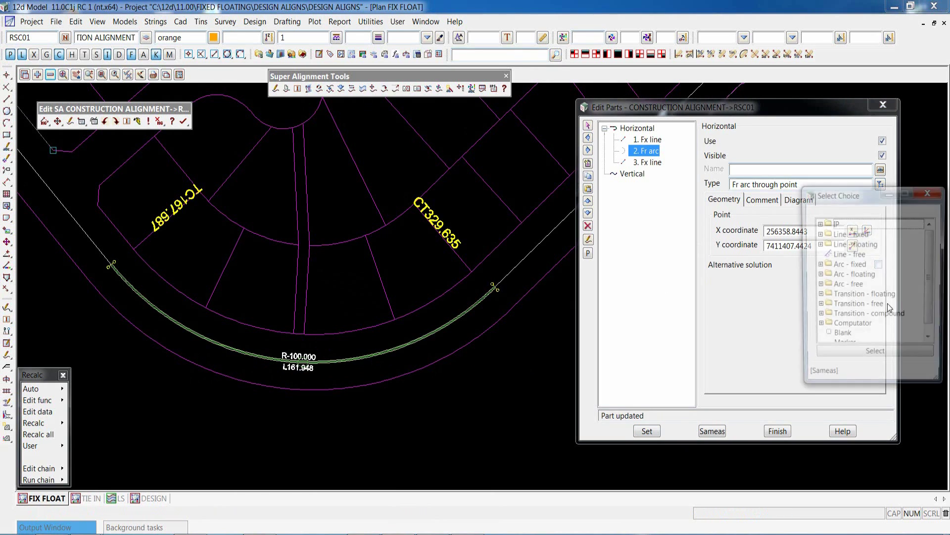
pyautogui.click(818, 286)
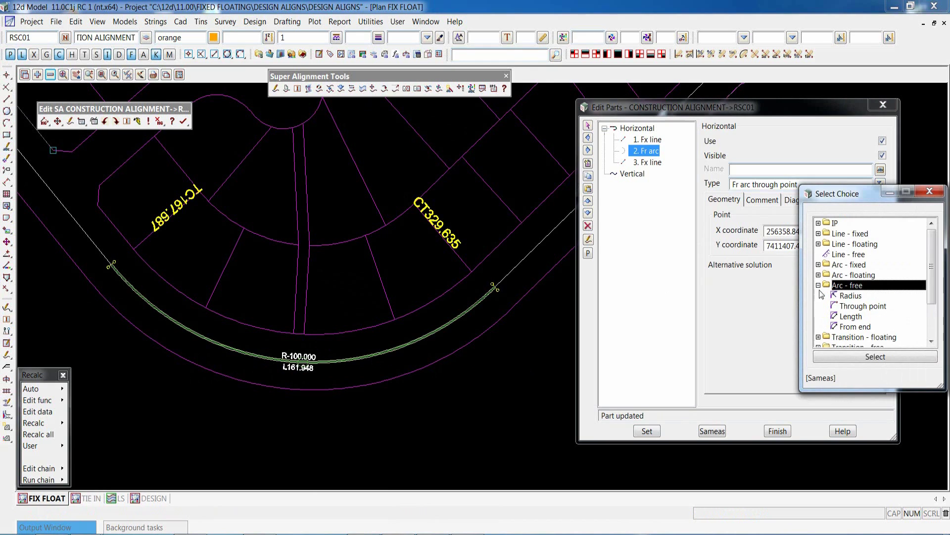
pyautogui.doubleClick(850, 296)
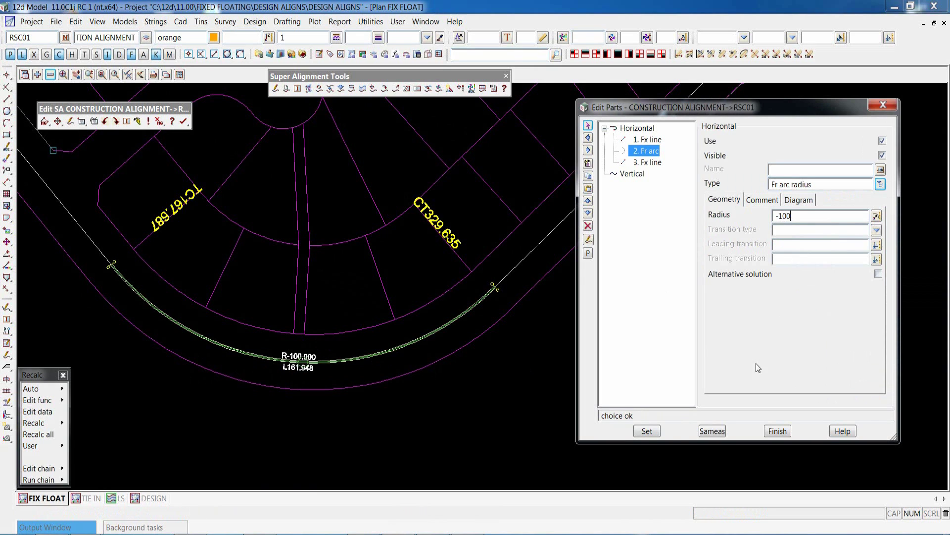
pyautogui.click(647, 431)
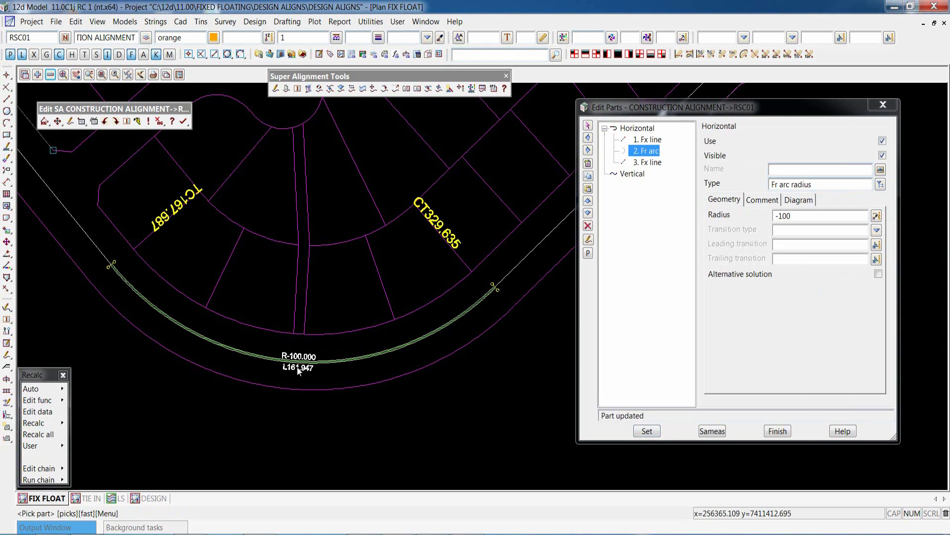
pyautogui.scroll(-2, 294, 371)
pyautogui.scroll(-1, 294, 370)
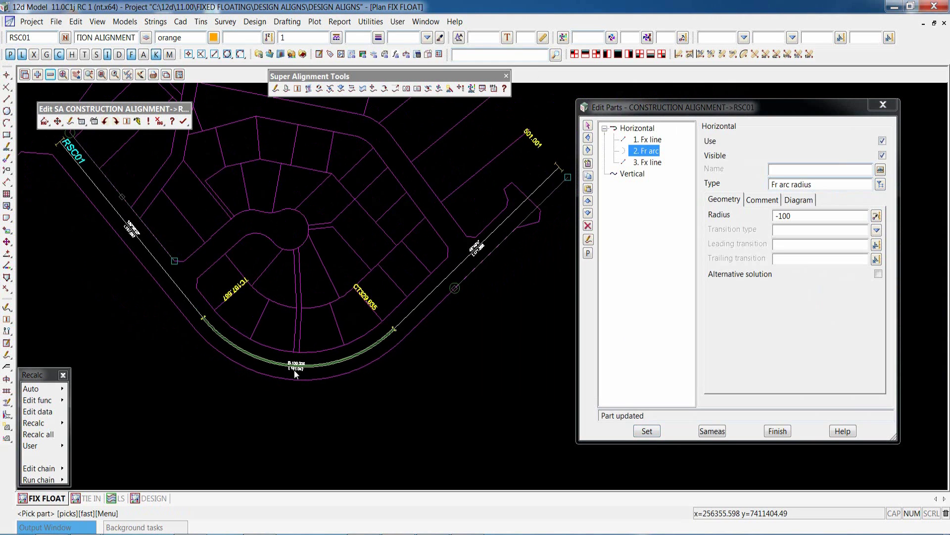
pyautogui.scroll(1, 347, 352)
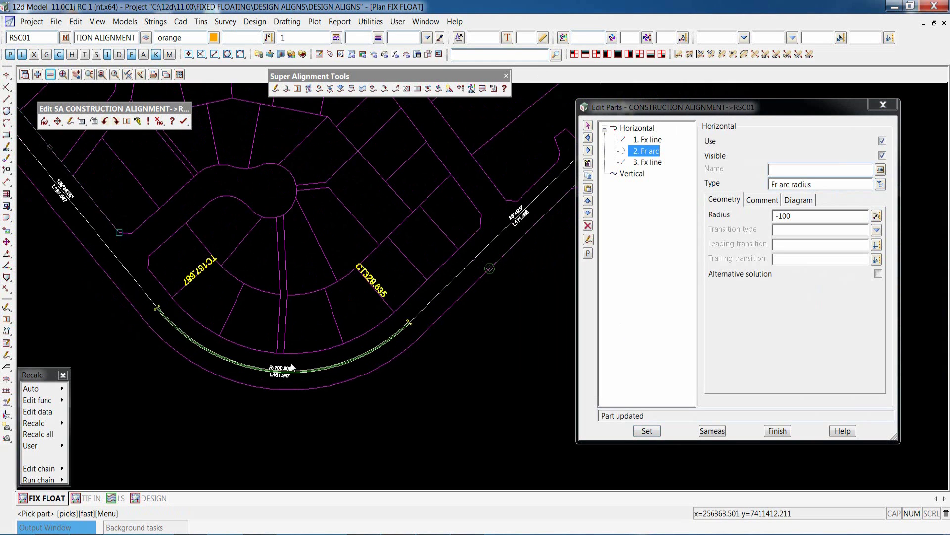
# Step: Exclude the third part, the southeastern fixed line, from use and apply it, and restore its use
pyautogui.click(489, 267)
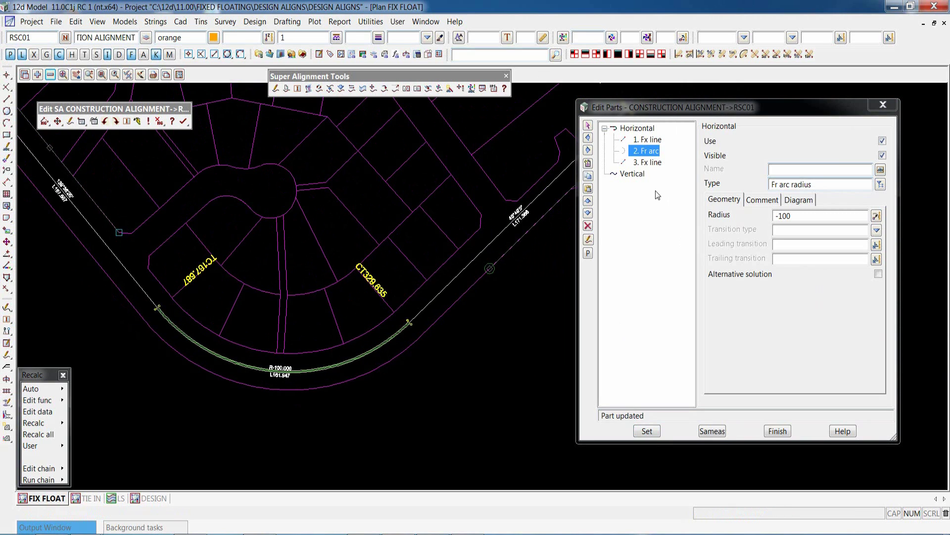
pyautogui.click(652, 163)
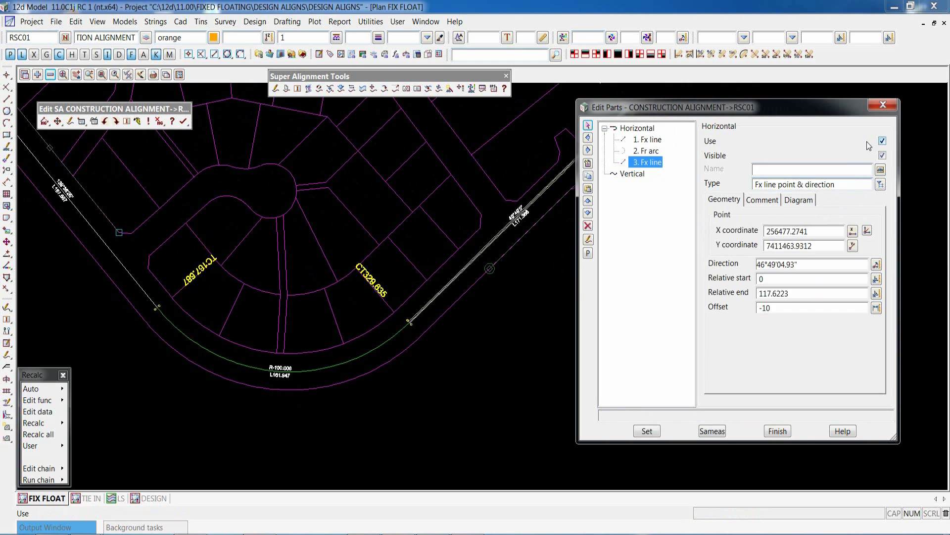
pyautogui.click(882, 141)
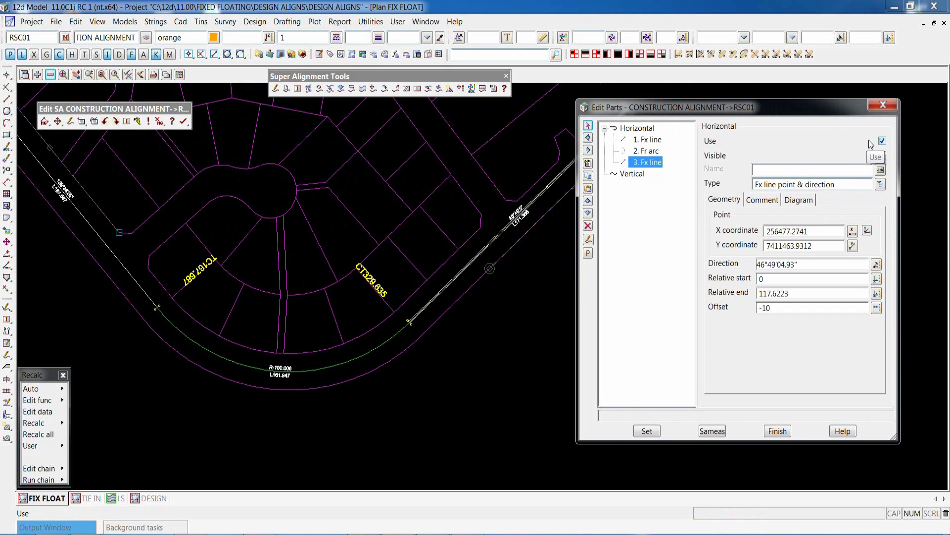
pyautogui.click(646, 429)
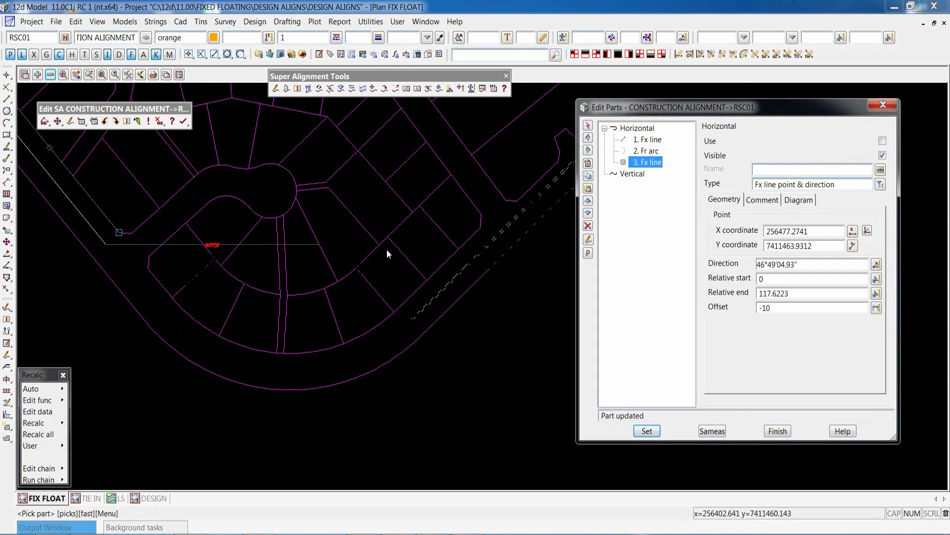
pyautogui.click(882, 141)
pyautogui.click(648, 431)
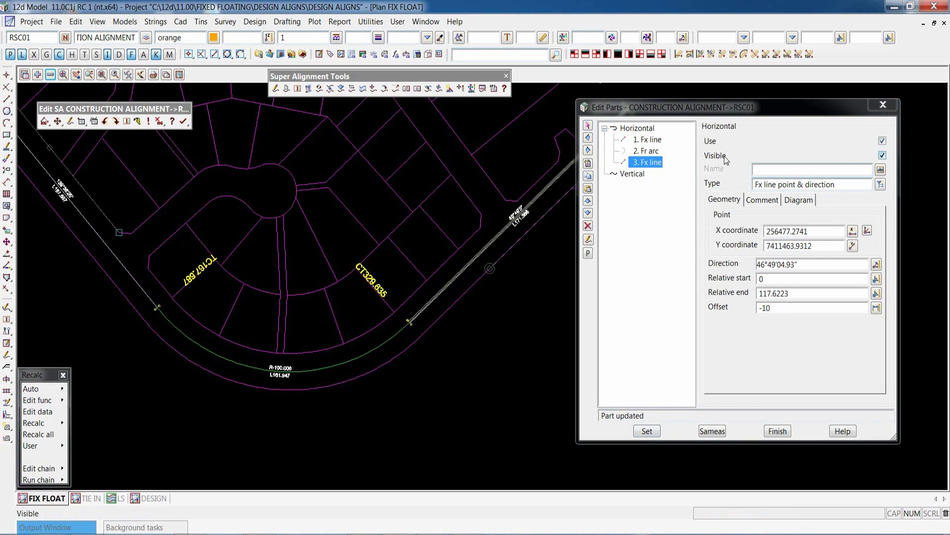
# Step: Make the third part, the southeastern fixed line, invisible and apply it, and restore its visibility
pyautogui.click(883, 156)
pyautogui.click(648, 431)
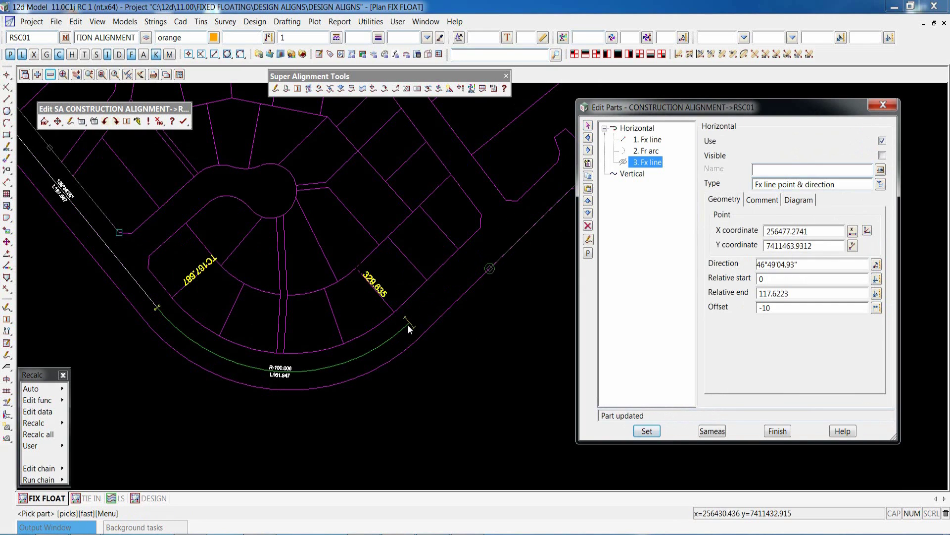
pyautogui.click(882, 156)
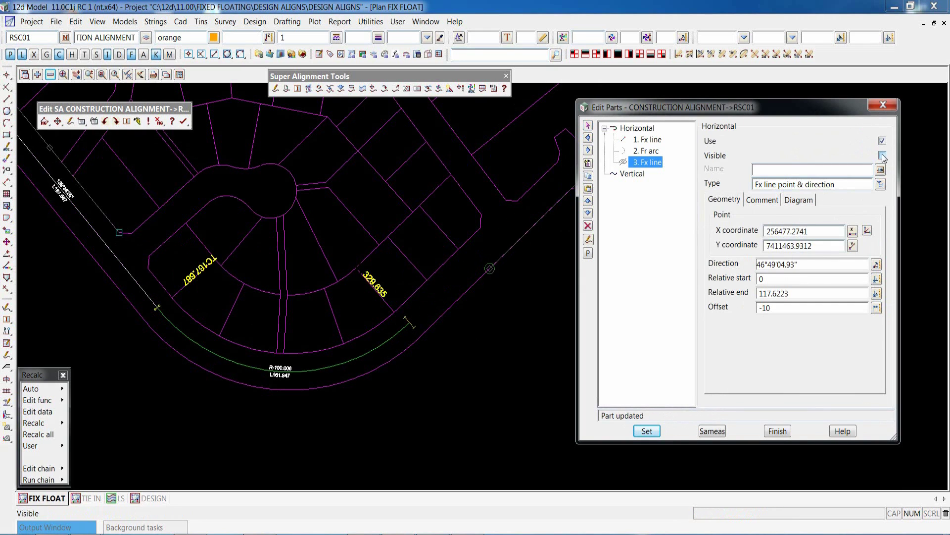
pyautogui.click(646, 431)
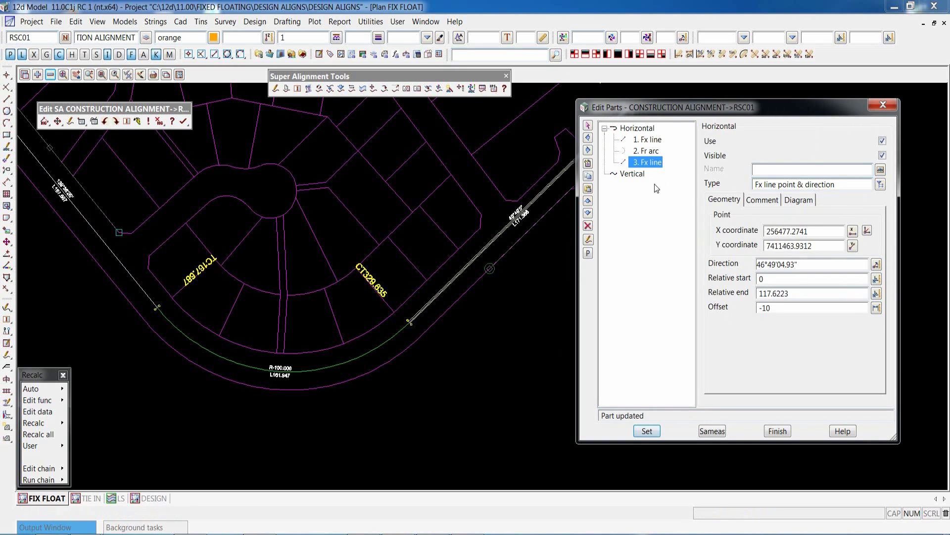
# Step: Change the arc part to a free arc defined by a length of 150 and apply it
pyautogui.click(648, 151)
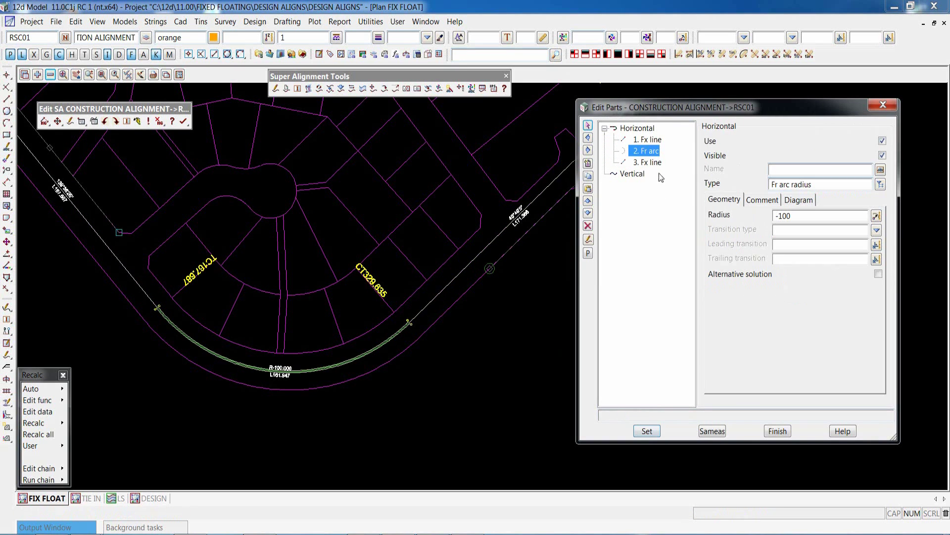
pyautogui.click(881, 184)
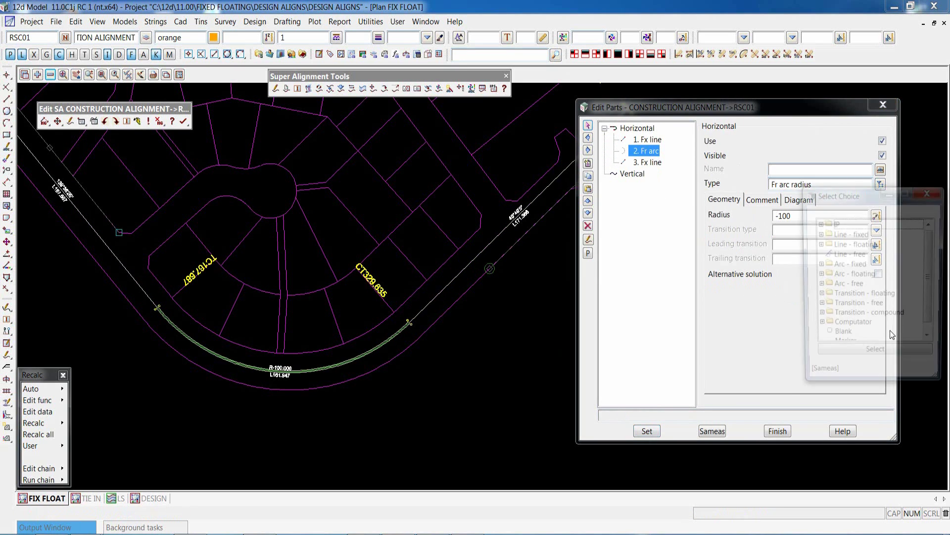
pyautogui.doubleClick(825, 286)
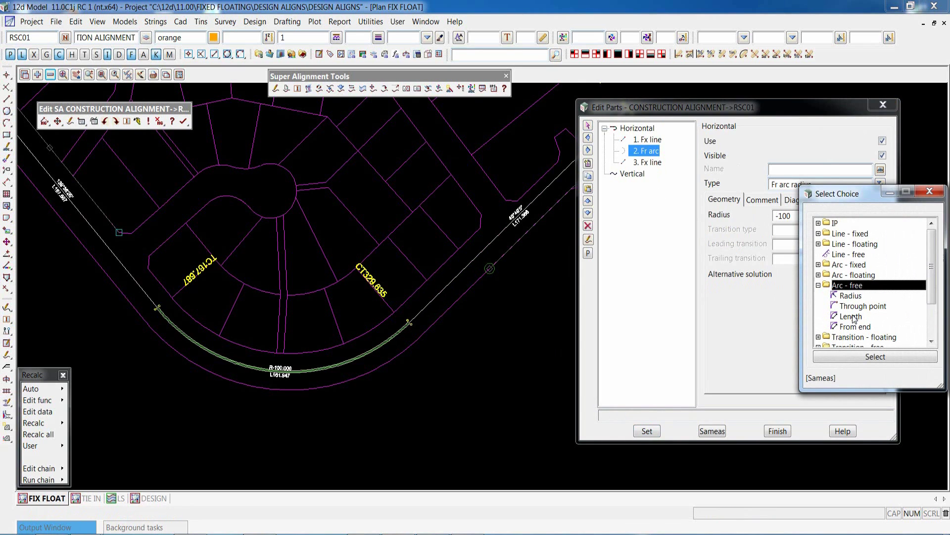
pyautogui.doubleClick(853, 317)
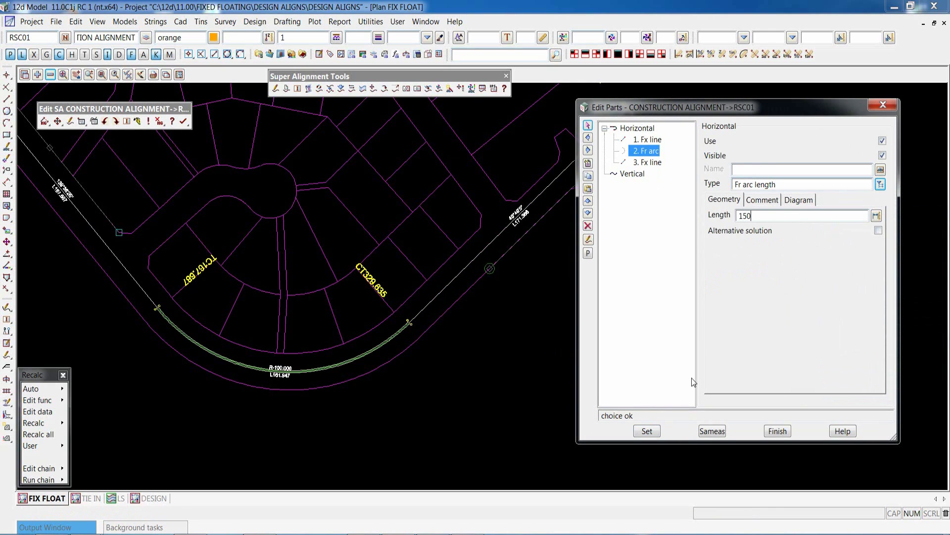
pyautogui.click(645, 431)
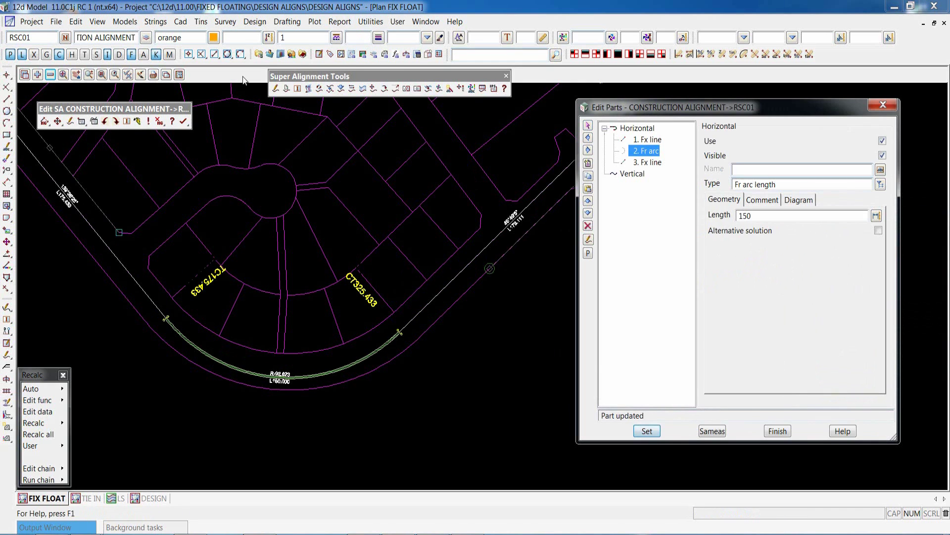
pyautogui.scroll(5, 273, 384)
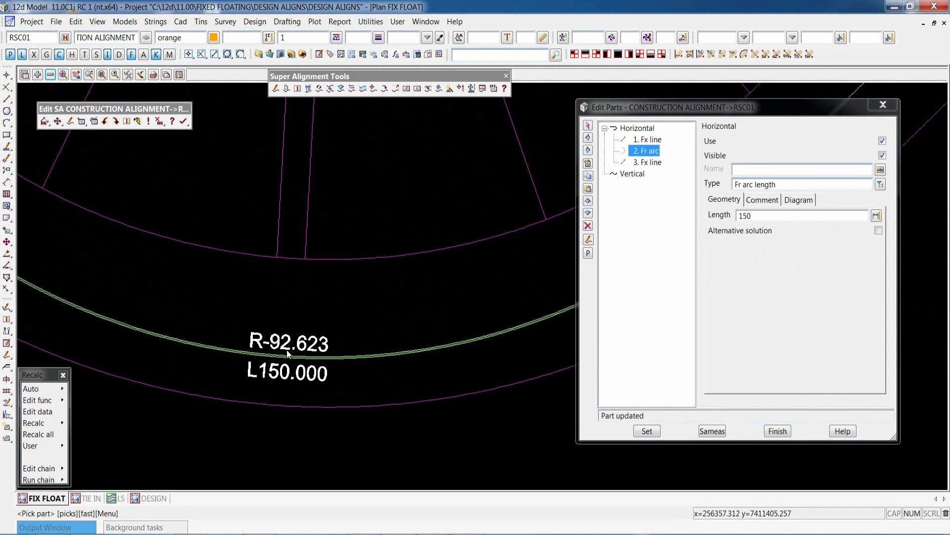
# Step: Change the arc part to a free arc from end, attached to the previous part, and apply it
pyautogui.click(881, 184)
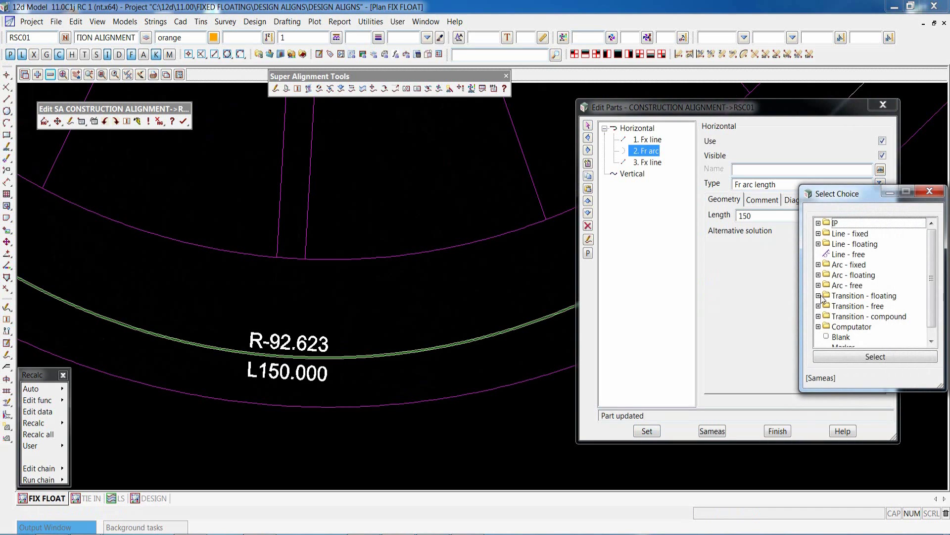
pyautogui.click(819, 285)
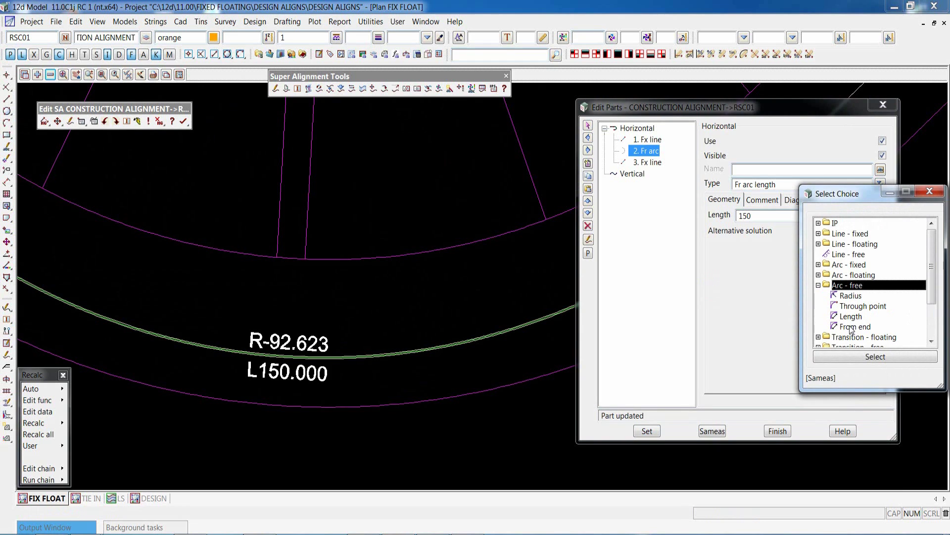
pyautogui.doubleClick(850, 327)
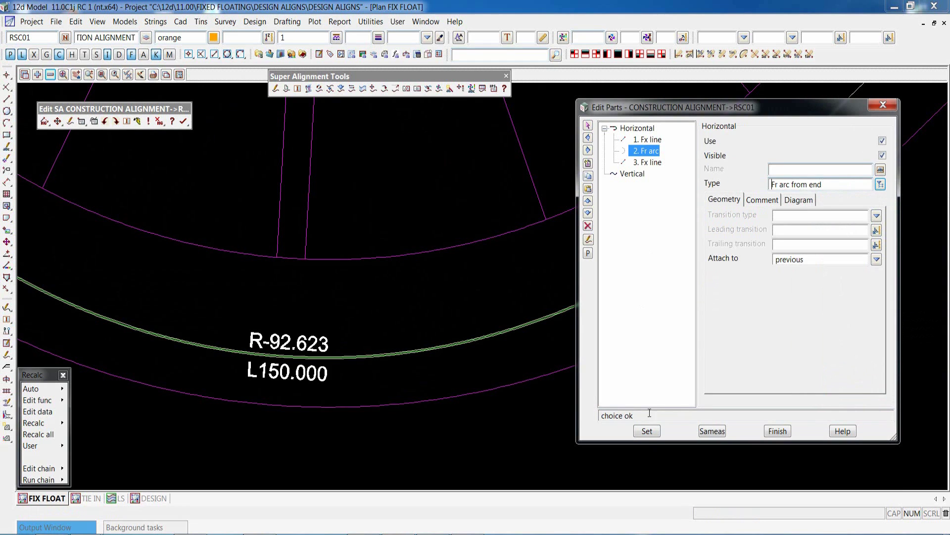
pyautogui.click(647, 431)
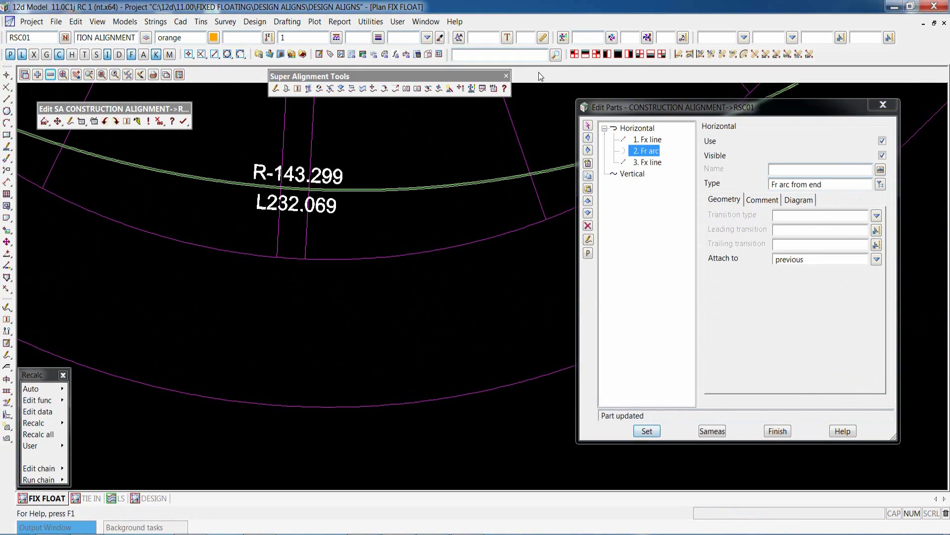
pyautogui.scroll(-3, 318, 393)
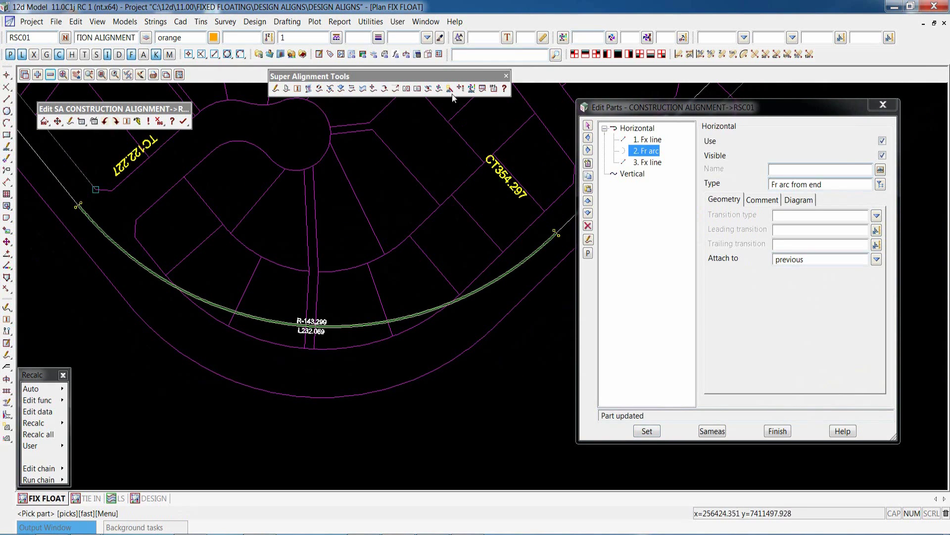
pyautogui.scroll(-2, 232, 350)
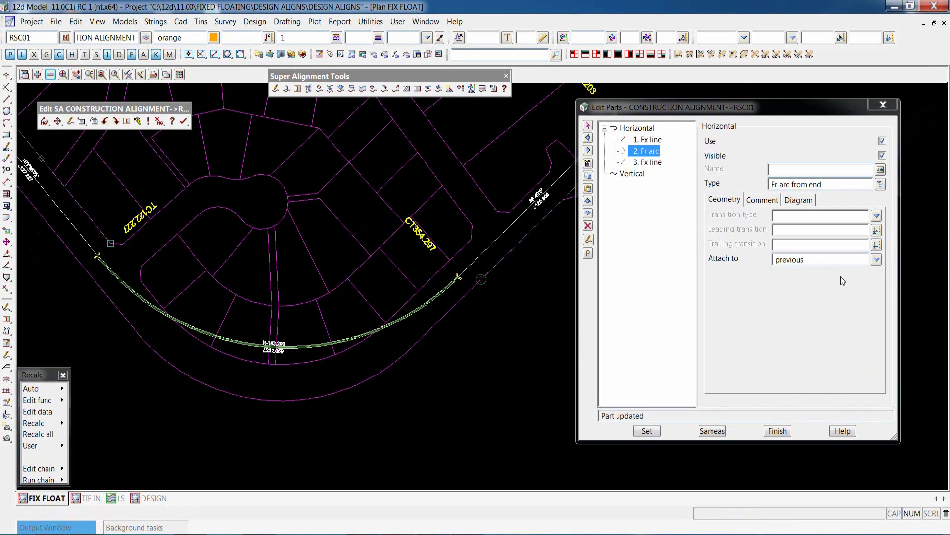
# Step: Attach the free arc from end to the next part instead and apply it
pyautogui.click(877, 260)
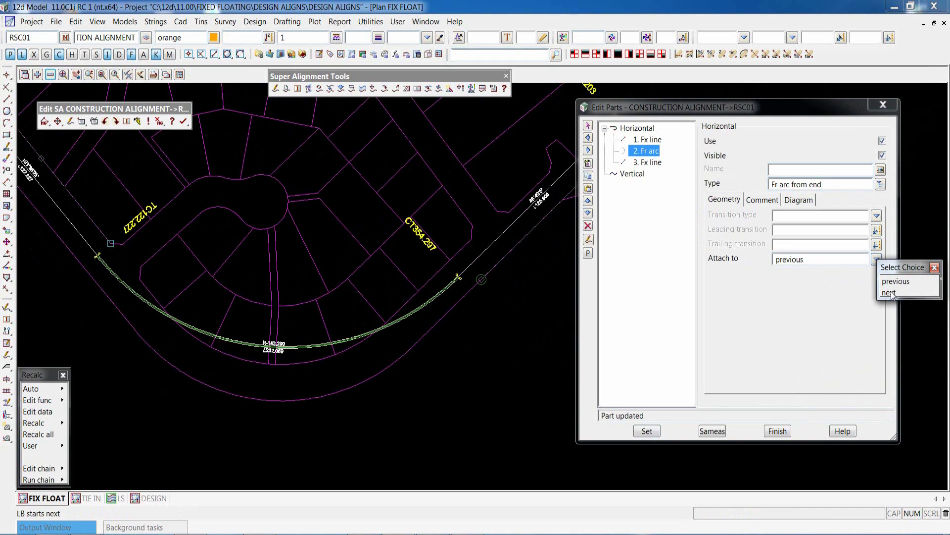
pyautogui.click(890, 292)
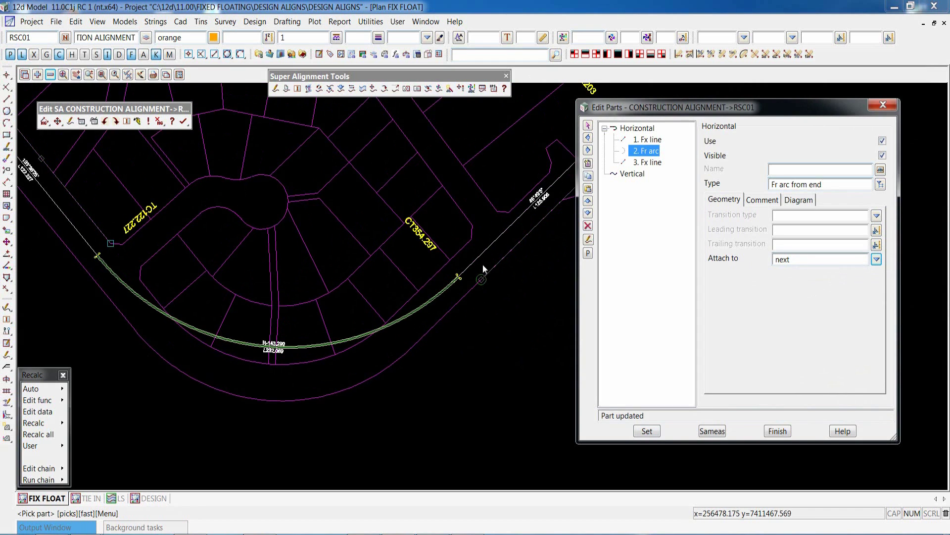
pyautogui.click(647, 430)
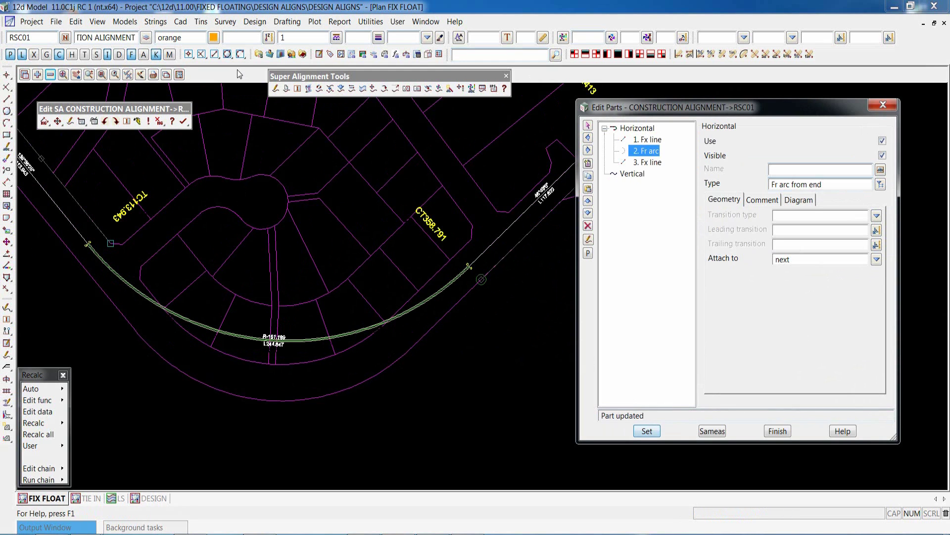
pyautogui.scroll(-2, 242, 313)
pyautogui.scroll(1, 242, 313)
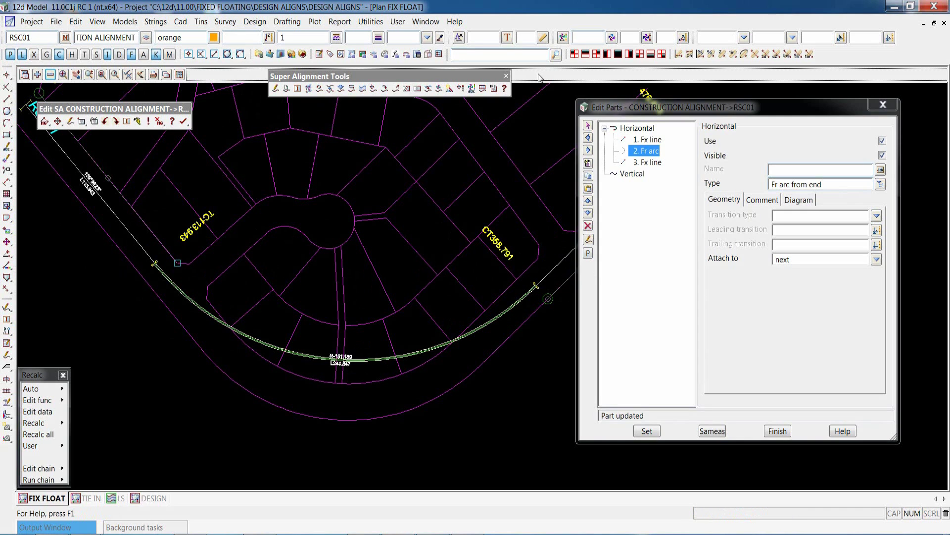
# Step: Exclude the third part, the southeastern fixed line, from use and delete it from the horizontal geometry
pyautogui.click(652, 164)
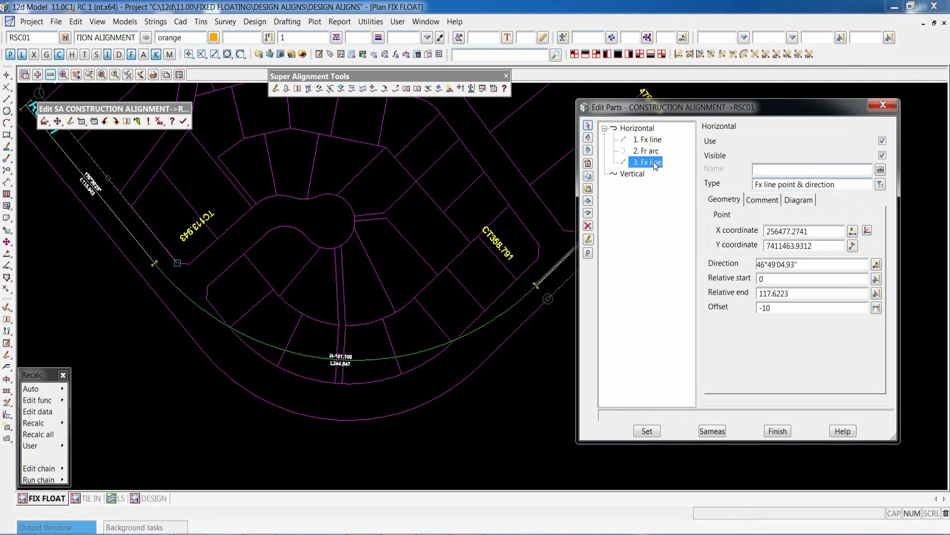
pyautogui.click(648, 431)
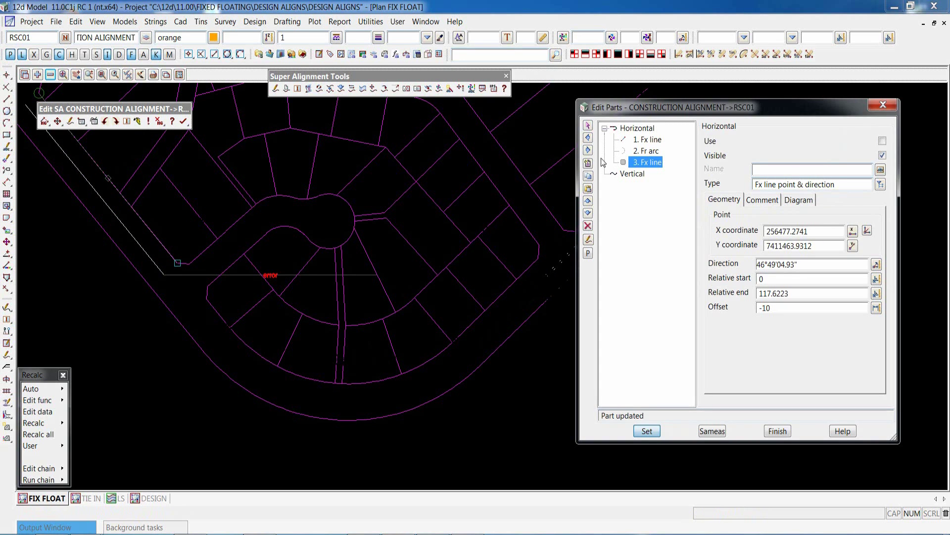
pyautogui.click(588, 226)
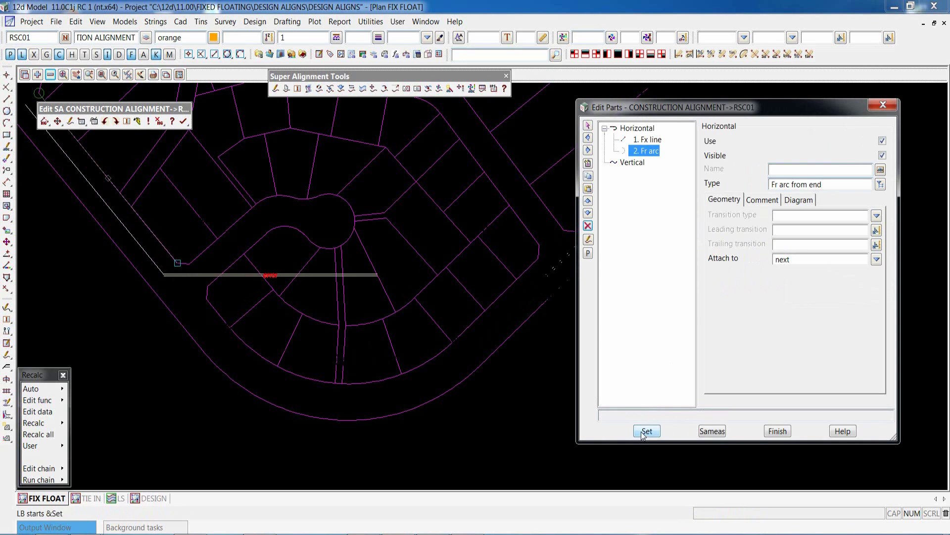
# Step: Change the arc part's type to a floating arc defined by point and radius
pyautogui.click(881, 185)
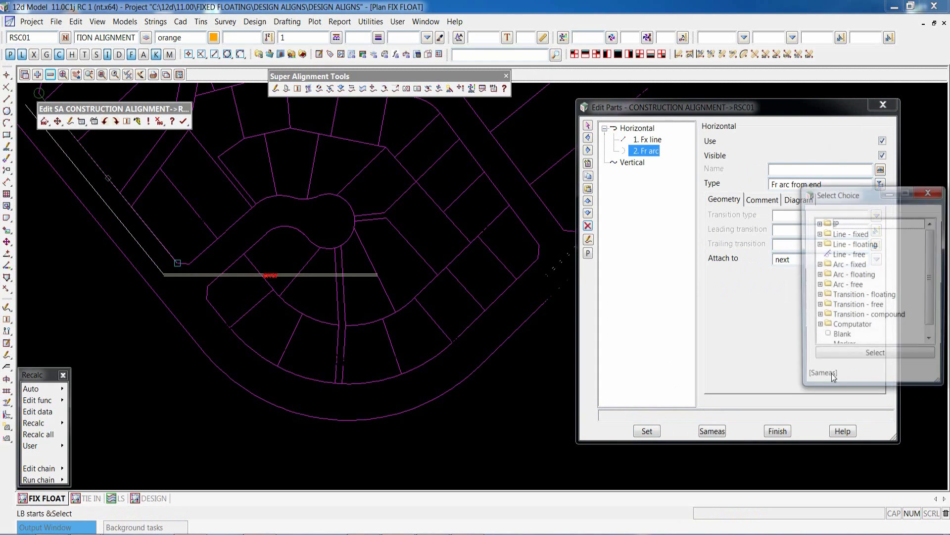
pyautogui.click(819, 276)
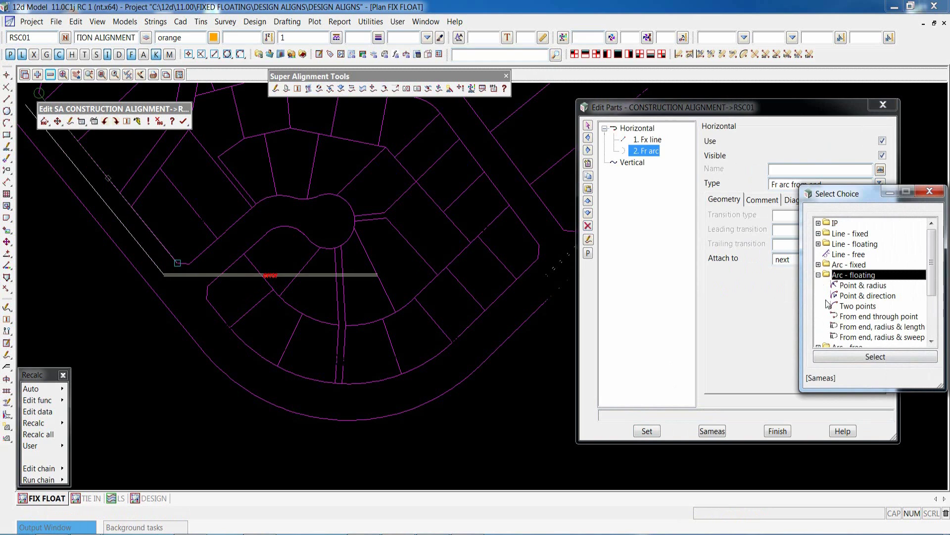
pyautogui.doubleClick(864, 286)
# Step: Place the floating arc's point midway between the inner and outer boundary arcs at the southern end of the narrow pathway
pyautogui.click(873, 232)
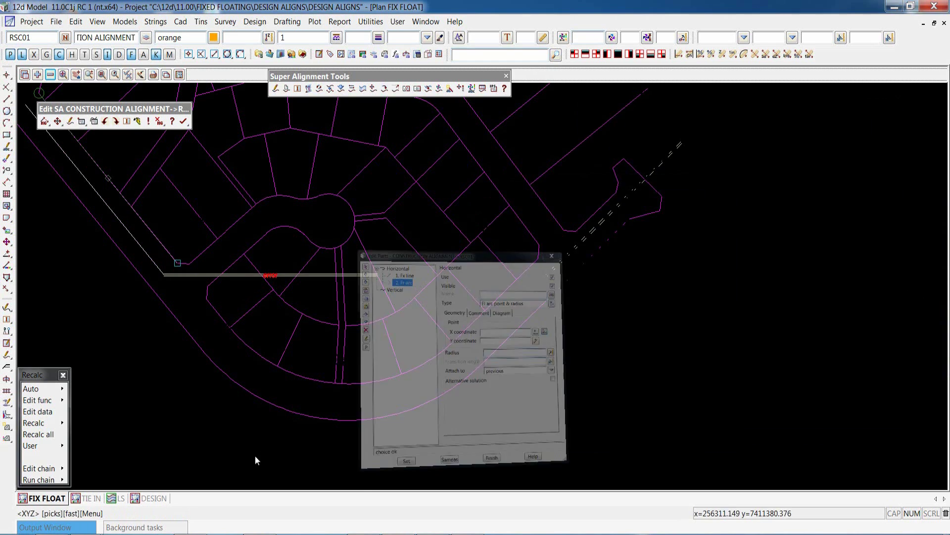
pyautogui.scroll(2, 301, 420)
pyautogui.rightClick(332, 358)
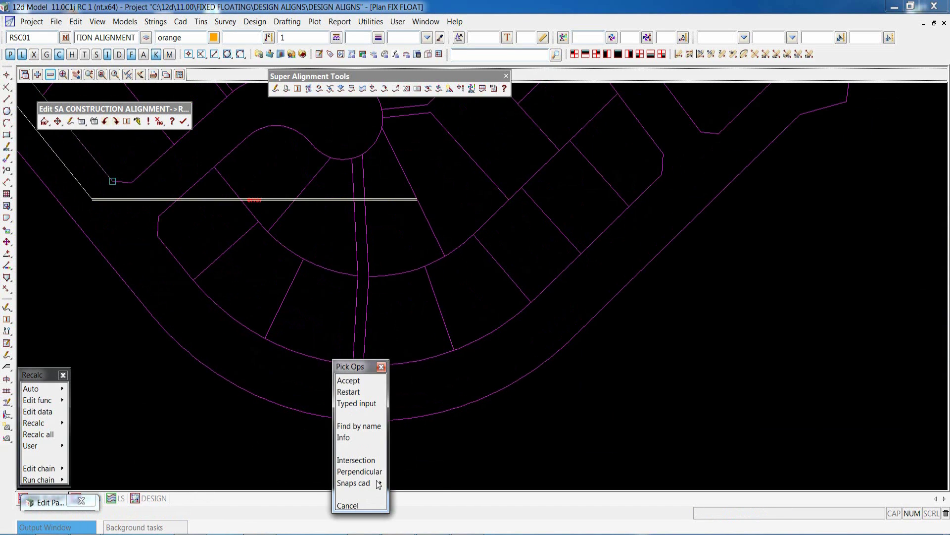
pyautogui.click(378, 484)
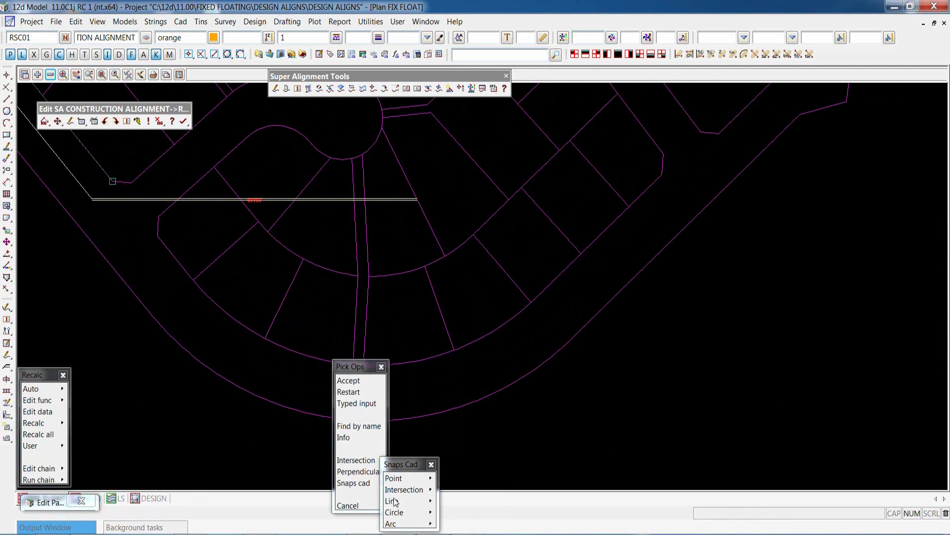
pyautogui.click(424, 482)
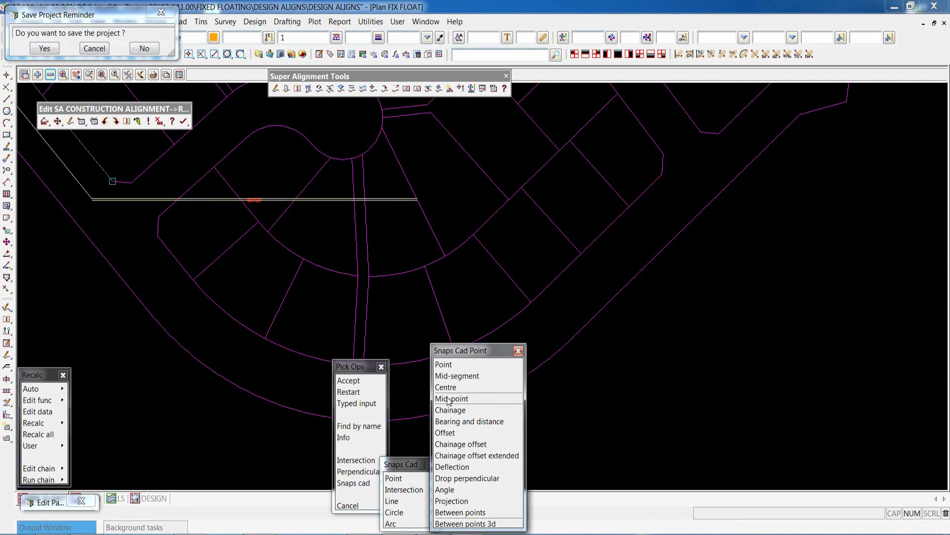
pyautogui.click(554, 364)
pyautogui.click(364, 364)
pyautogui.middleClick(366, 364)
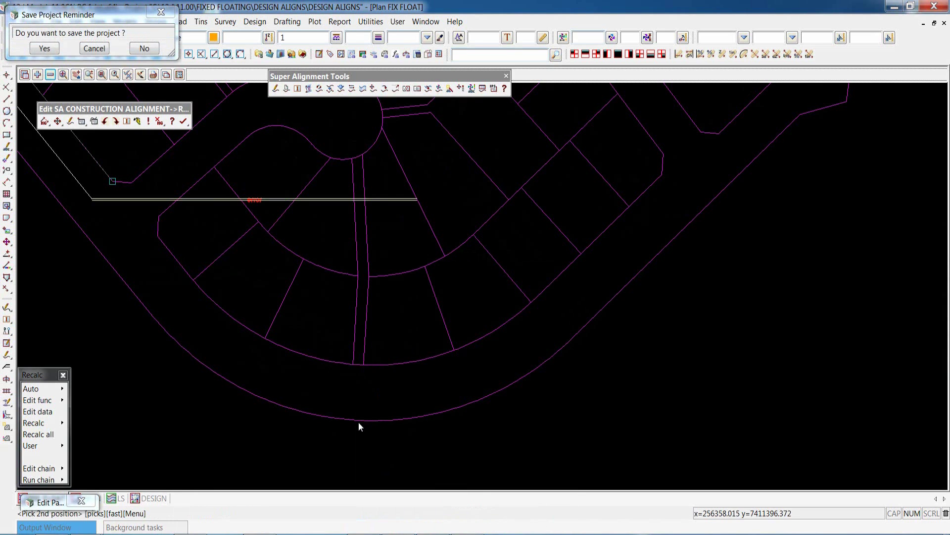
pyautogui.click(359, 420)
pyautogui.middleClick(359, 422)
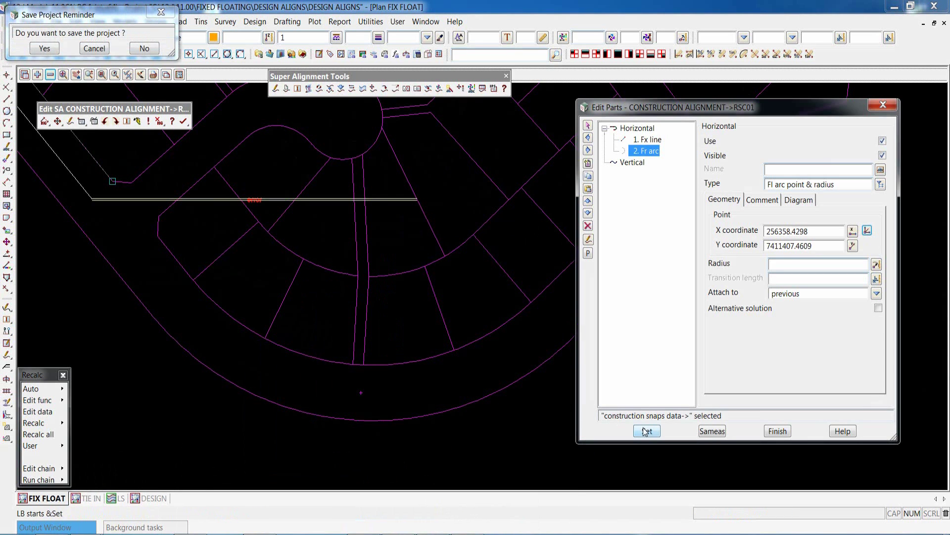
# Step: Set the floating arc's radius to -100 and apply it
pyautogui.click(821, 265)
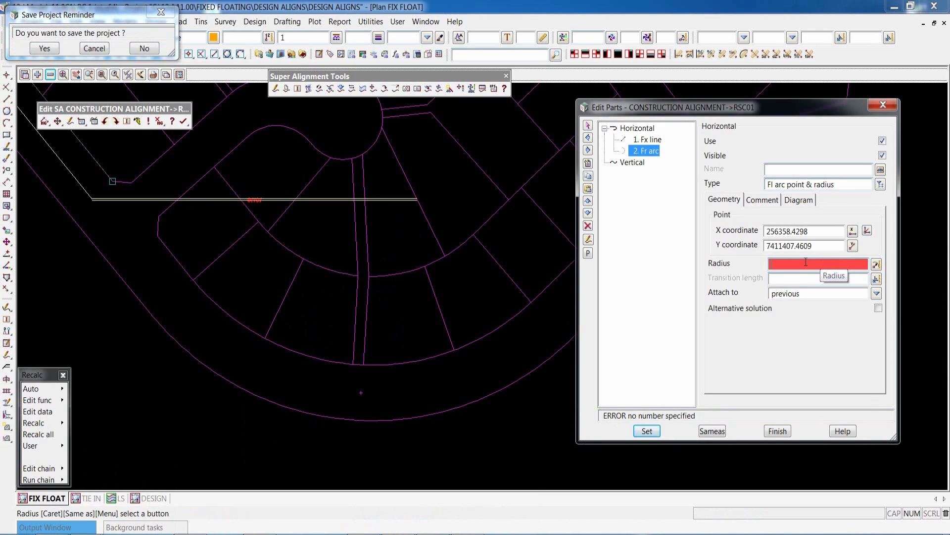
pyautogui.write('-100')
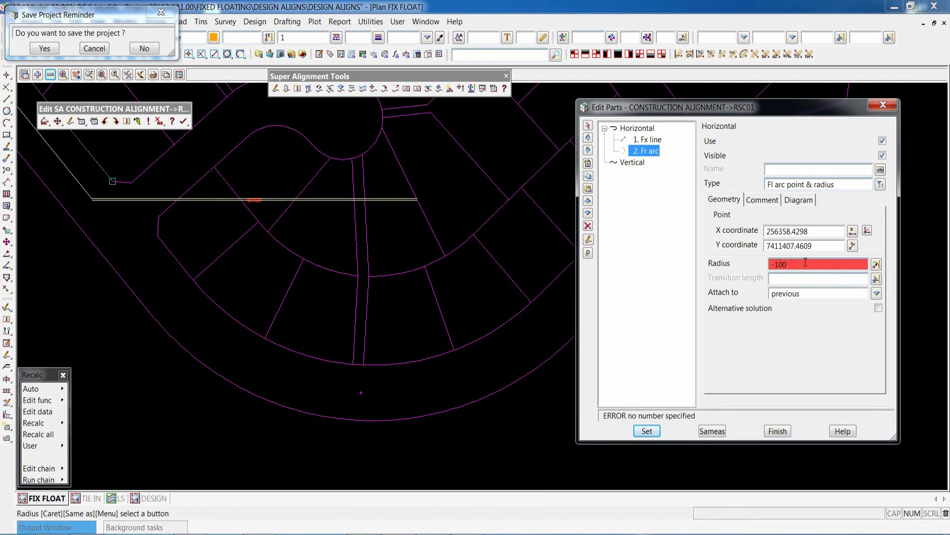
pyautogui.click(647, 430)
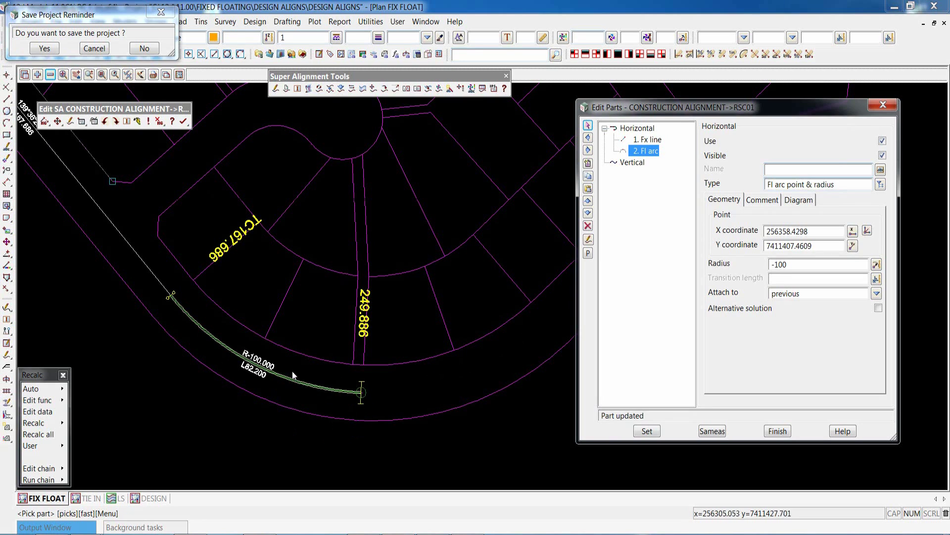
# Step: Redefine the arc as a floating arc through two points, starting about 256311.8, 7411421.4 and ending about 256405.8, 7411416.9, and apply it
pyautogui.click(880, 185)
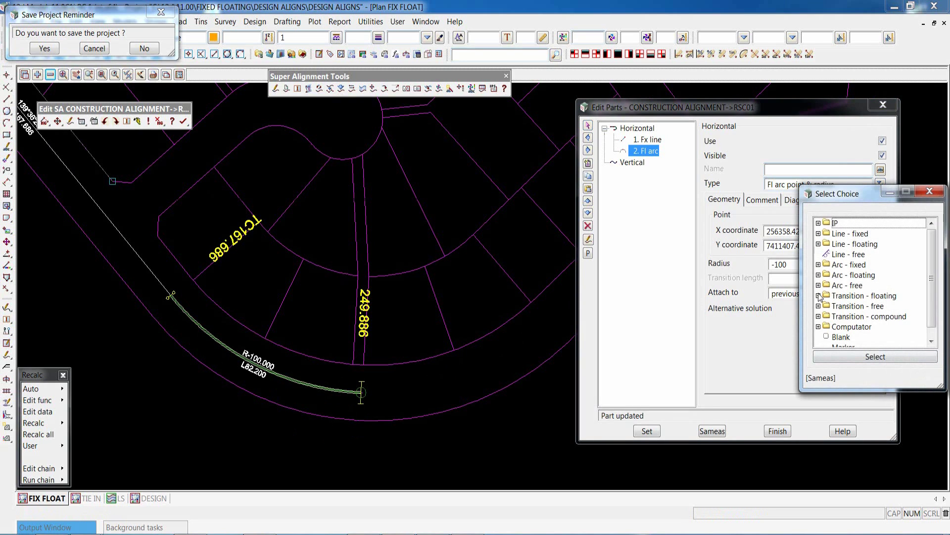
pyautogui.click(819, 275)
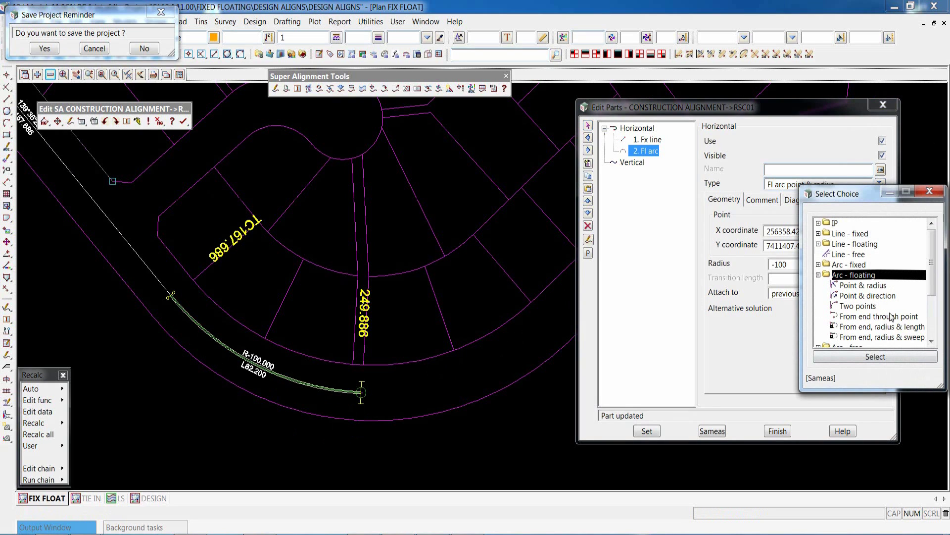
pyautogui.doubleClick(862, 306)
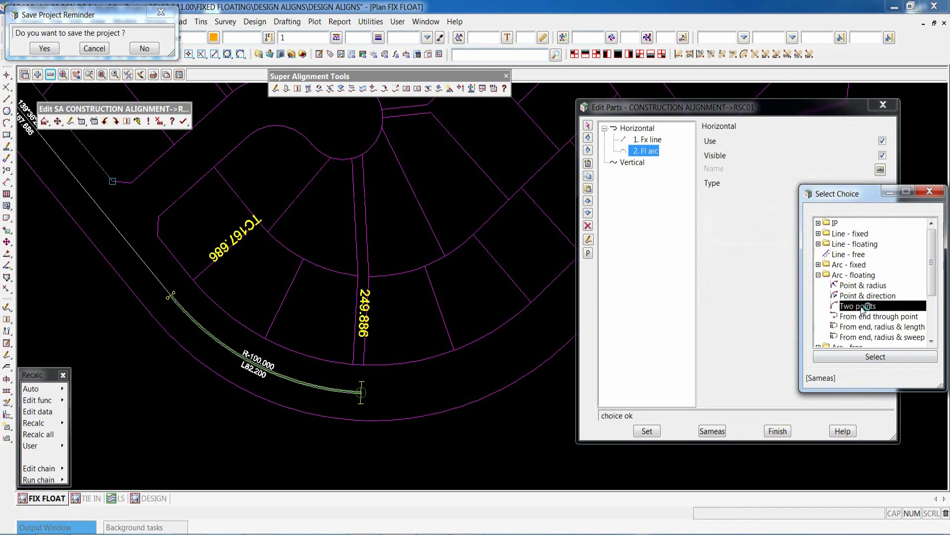
pyautogui.click(868, 233)
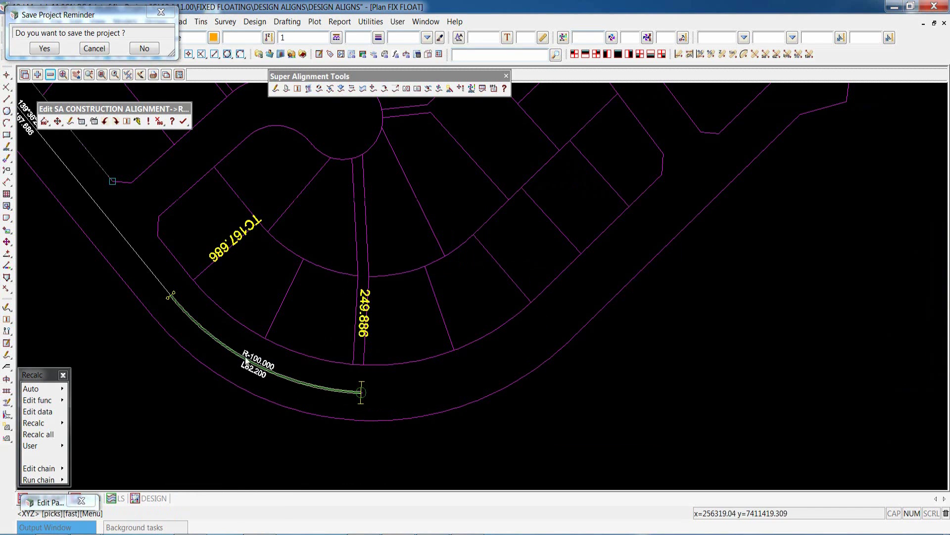
pyautogui.click(238, 356)
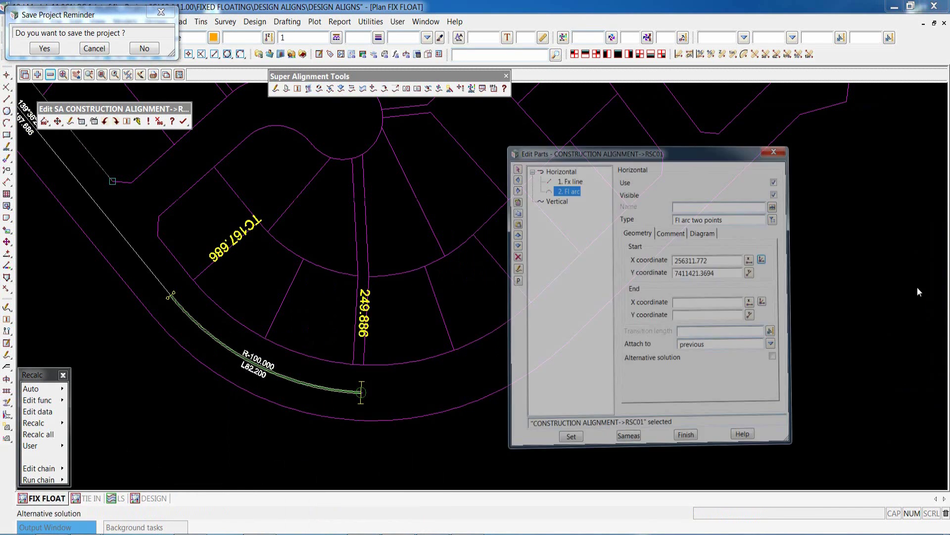
pyautogui.click(868, 283)
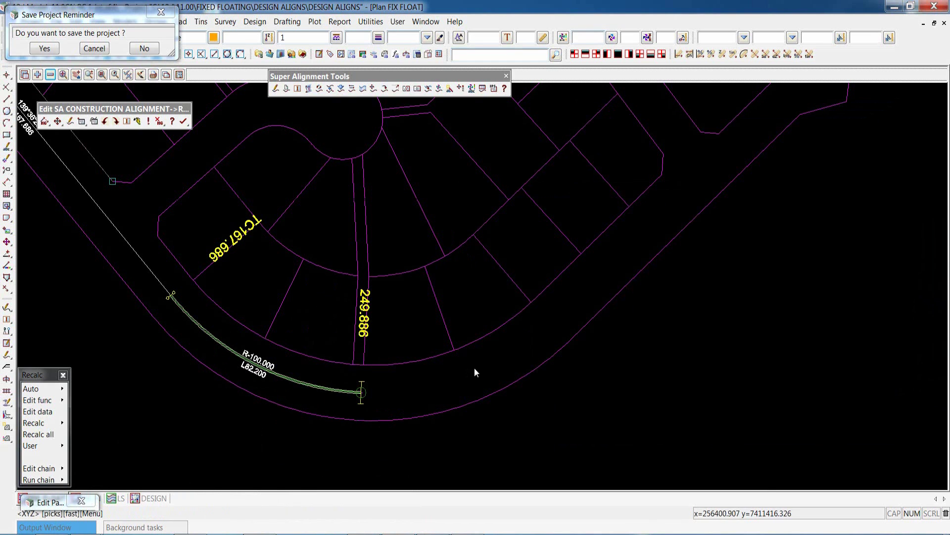
pyautogui.click(483, 368)
pyautogui.click(646, 431)
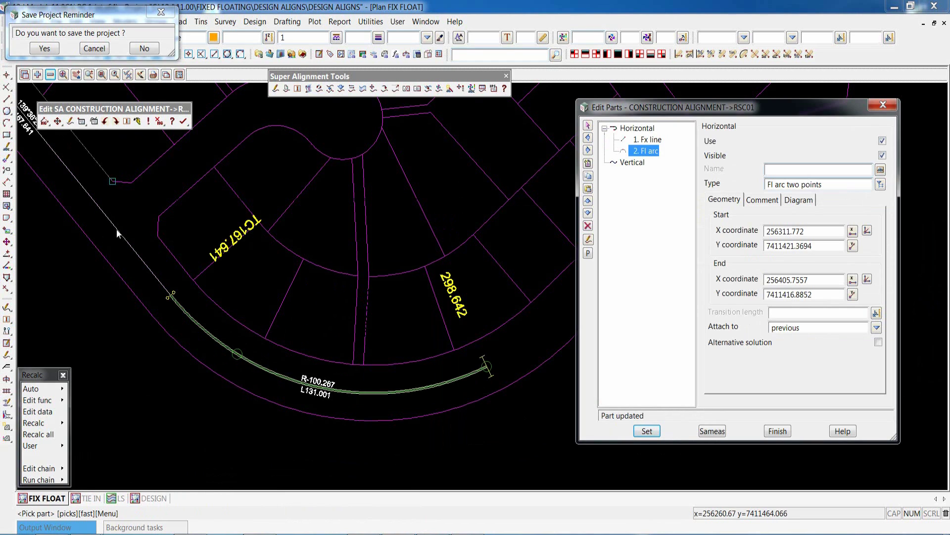
# Step: Redefine the arc as a floating arc from end through point, with the point at about 256377.6, 7411408.4, and apply it
pyautogui.click(880, 184)
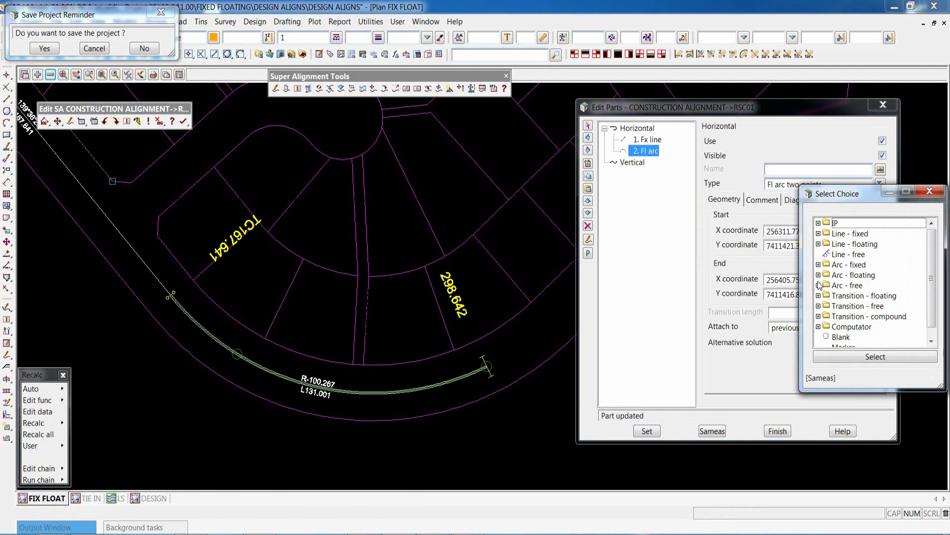
pyautogui.click(819, 274)
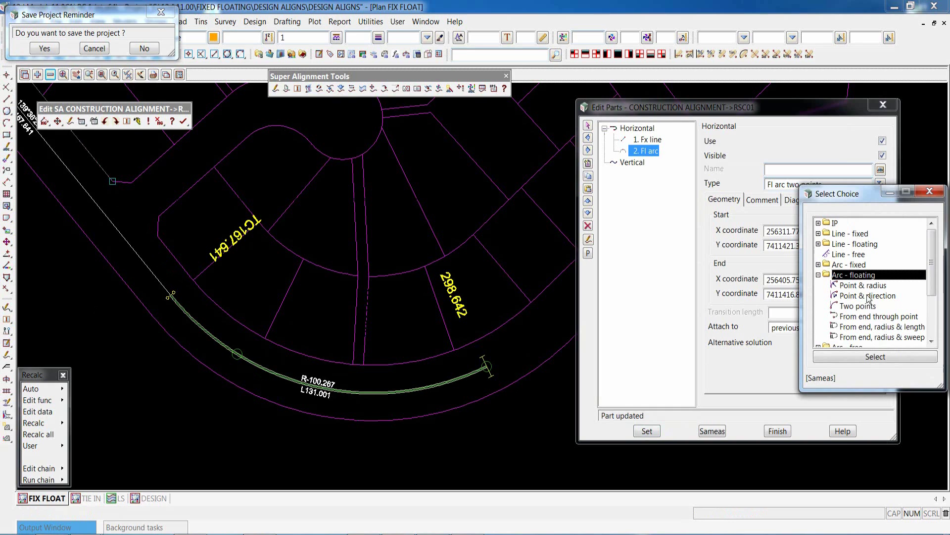
pyautogui.doubleClick(869, 317)
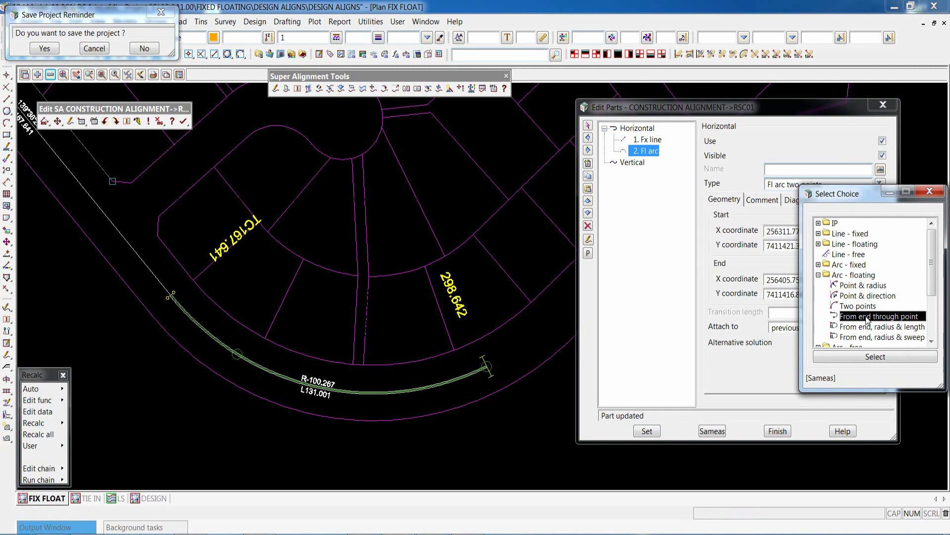
pyautogui.click(867, 231)
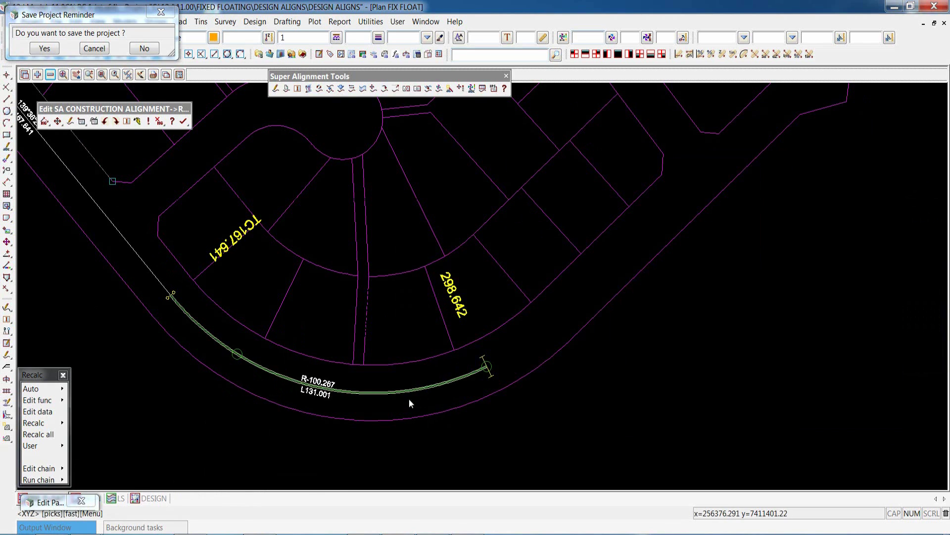
pyautogui.click(412, 390)
pyautogui.click(659, 434)
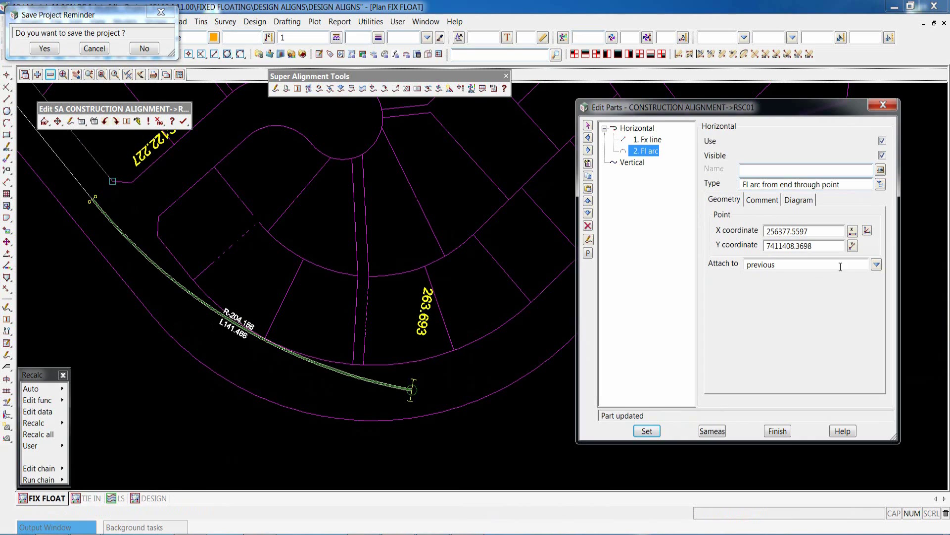
# Step: Redefine the arc as a floating arc from end with radius -100 and length 100, apply it and close the part editor
pyautogui.click(880, 184)
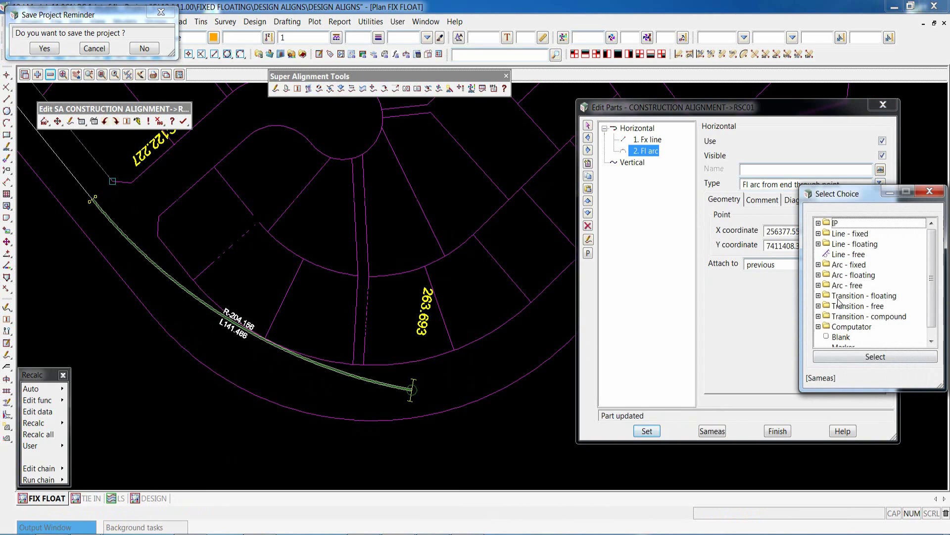
pyautogui.click(818, 275)
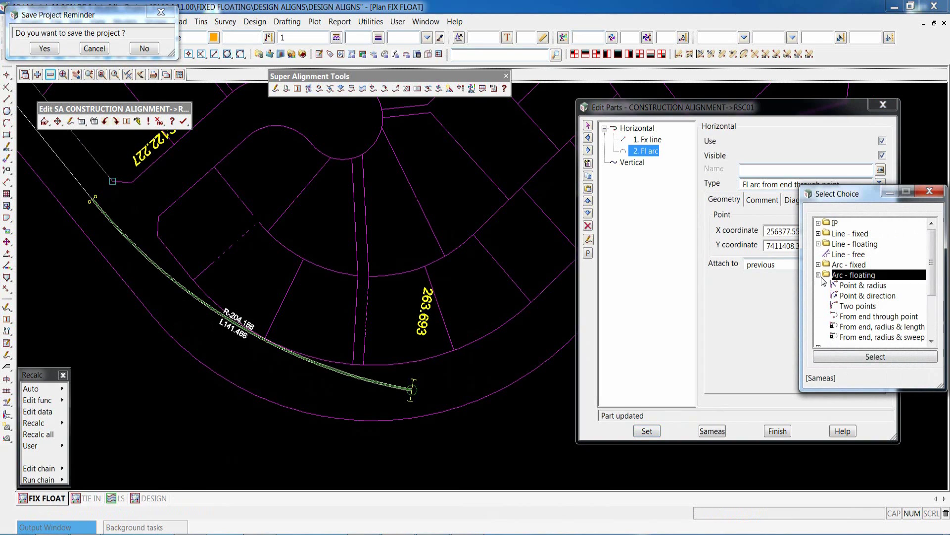
pyautogui.doubleClick(865, 328)
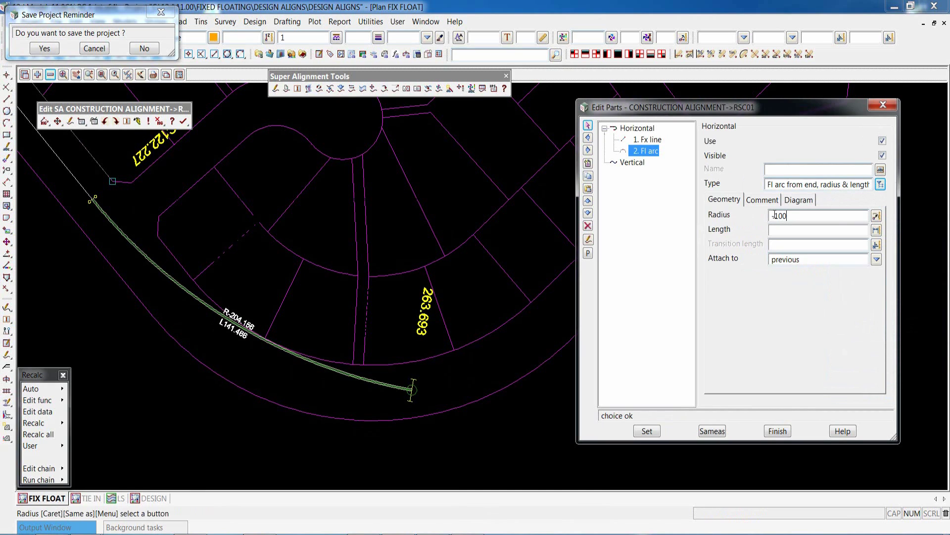
pyautogui.press('Return')
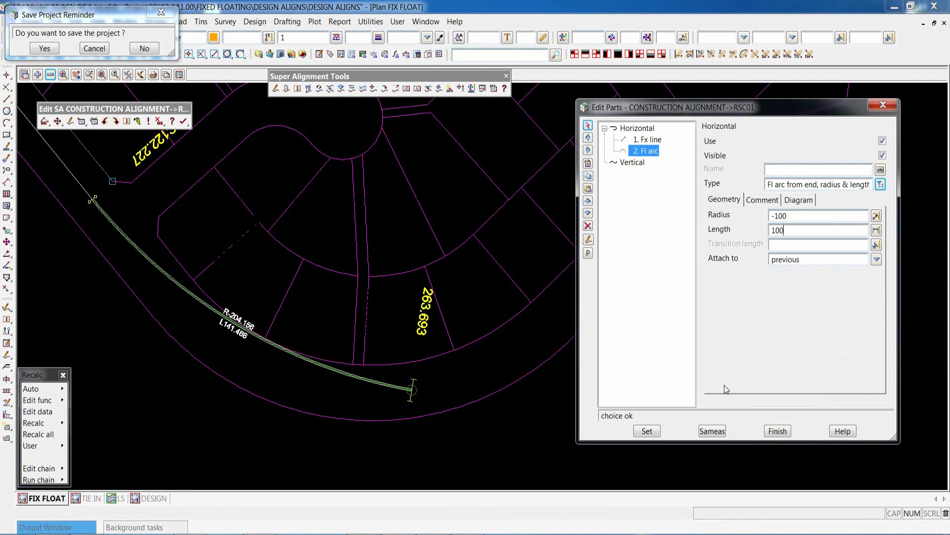
pyautogui.click(647, 431)
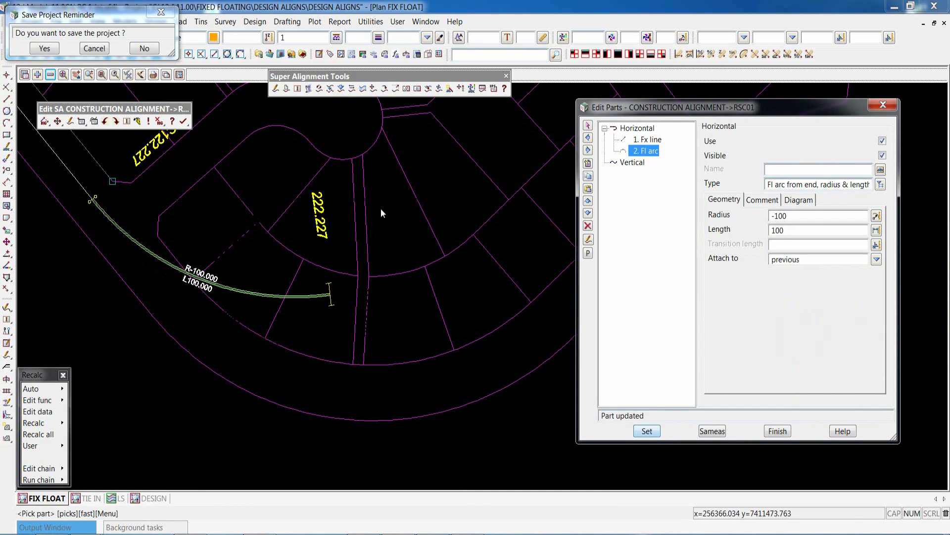
pyautogui.click(778, 431)
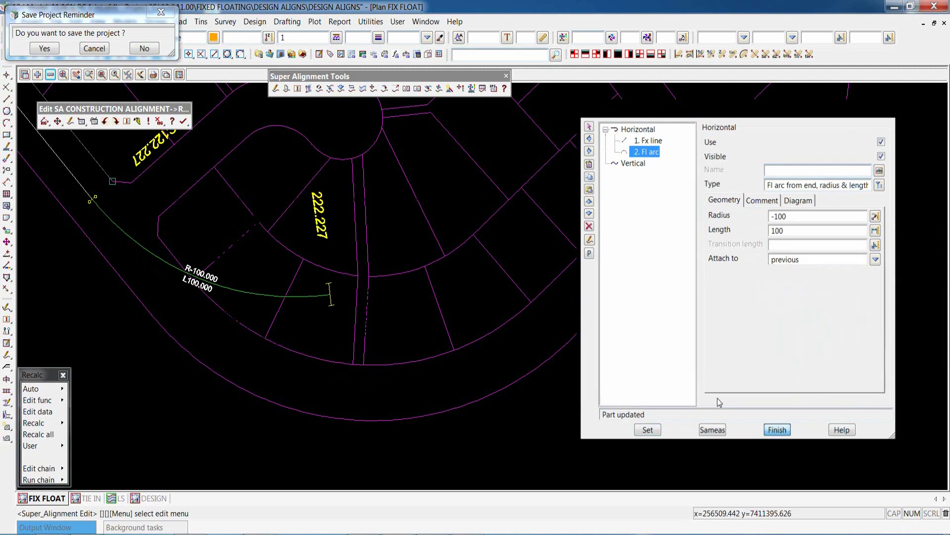
# Step: Move the fixed line's end point southeast along the lot boundary to the start of the inner boundary arc
pyautogui.scroll(-1, 472, 263)
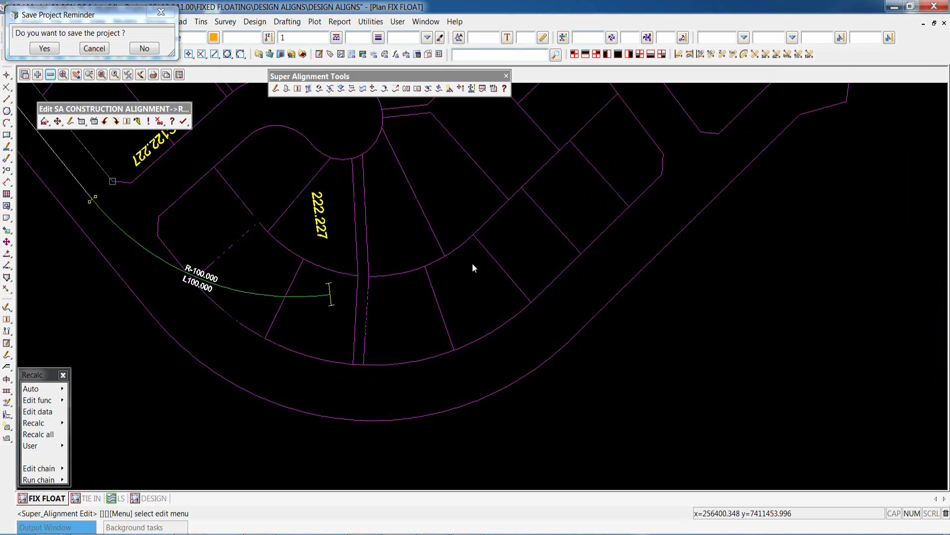
pyautogui.scroll(1, 166, 186)
pyautogui.moveTo(133, 110); pyautogui.dragTo(709, 183)
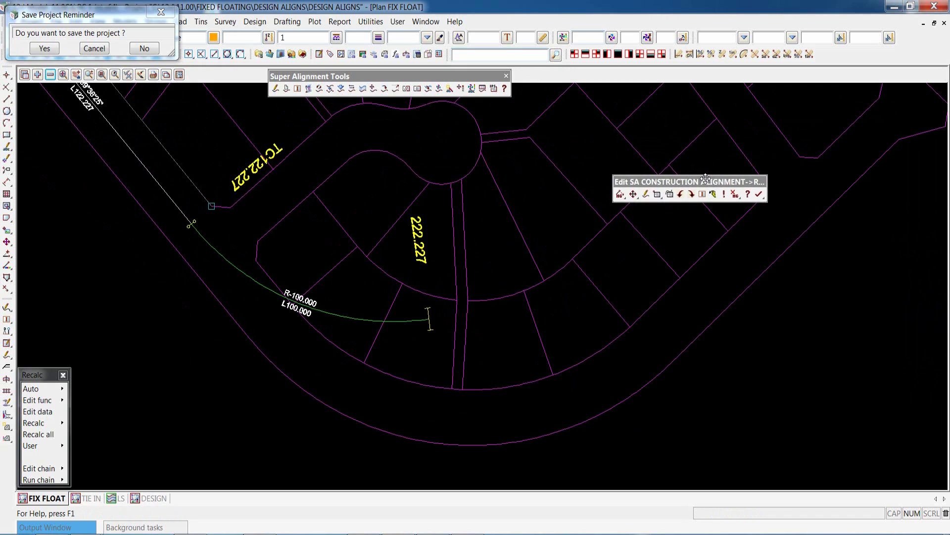
pyautogui.click(633, 194)
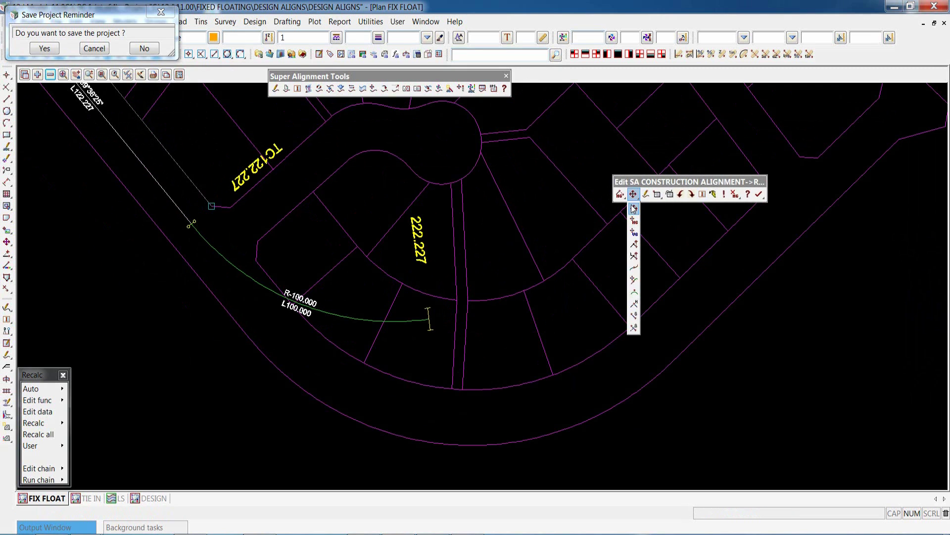
pyautogui.click(211, 206)
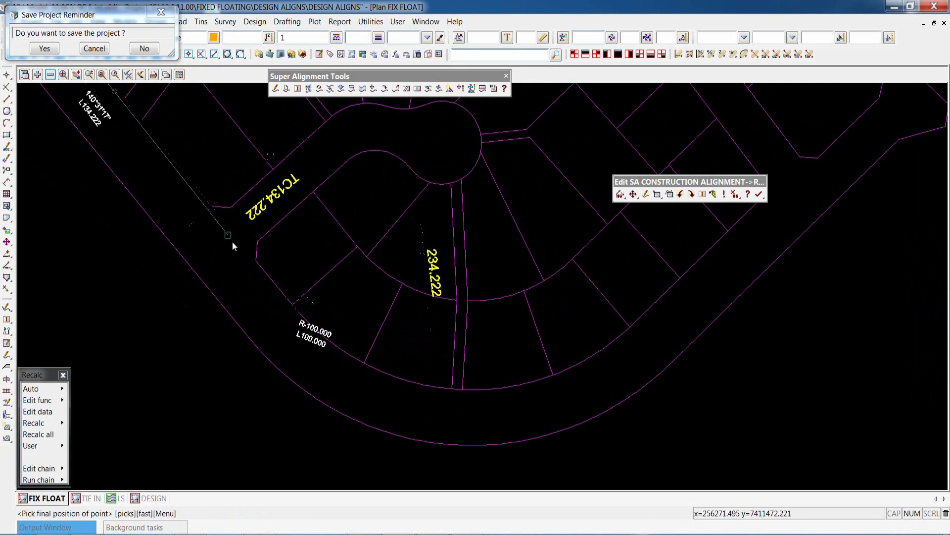
pyautogui.click(292, 306)
pyautogui.scroll(-1, 309, 311)
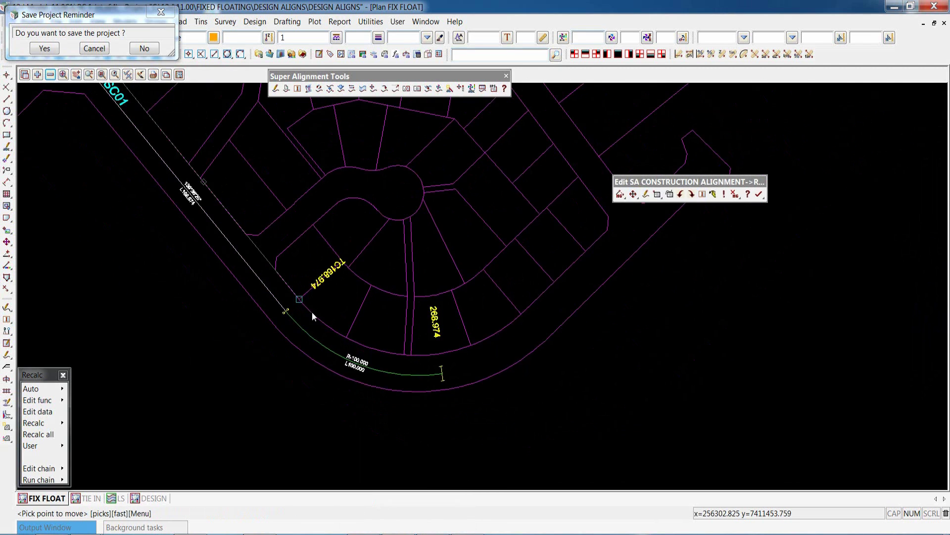
pyautogui.scroll(1, 381, 356)
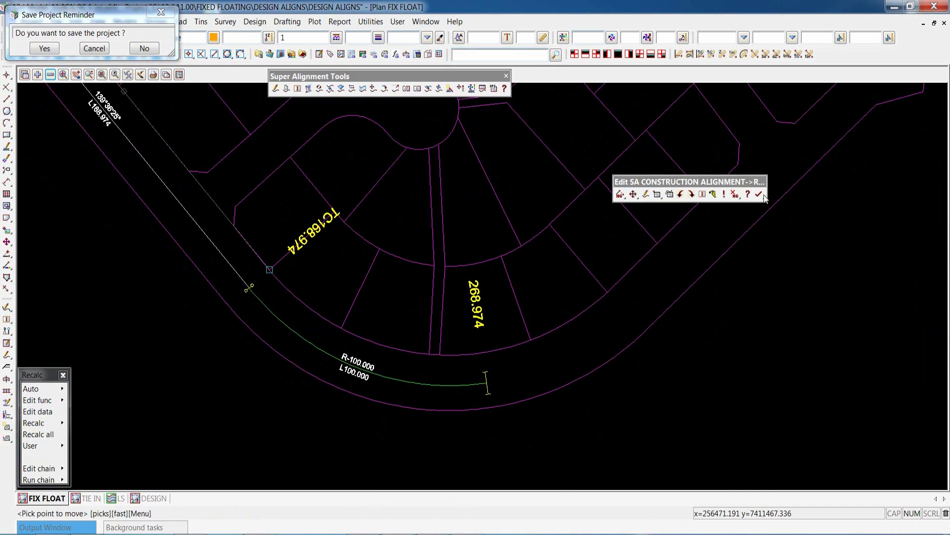
# Step: Redefine the arc part as a floating arc from end with radius 2 and sweep 90, and apply it
pyautogui.click(658, 194)
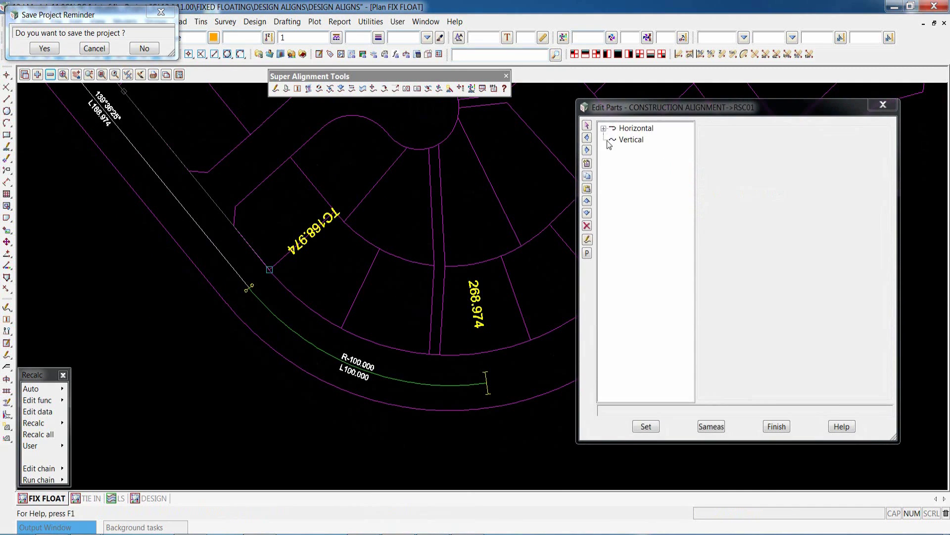
pyautogui.click(604, 128)
pyautogui.click(646, 150)
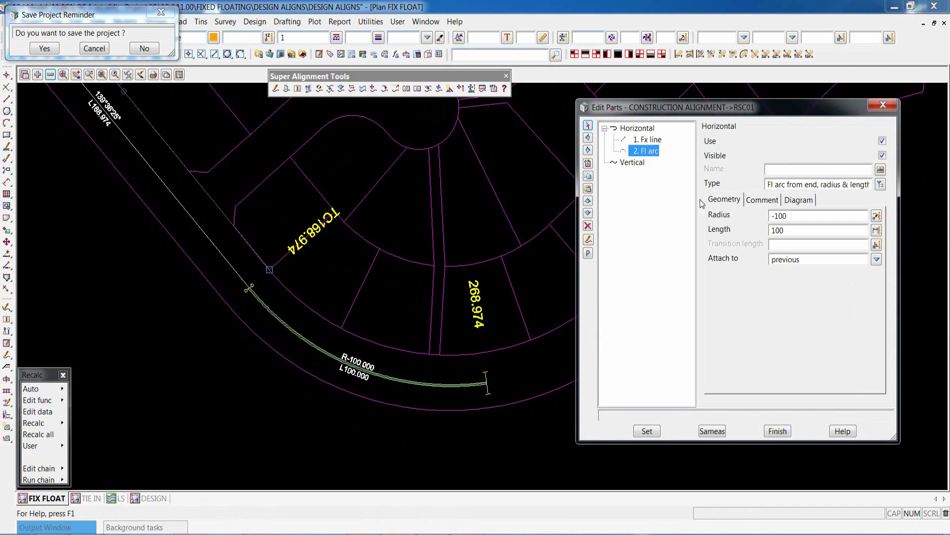
pyautogui.click(881, 184)
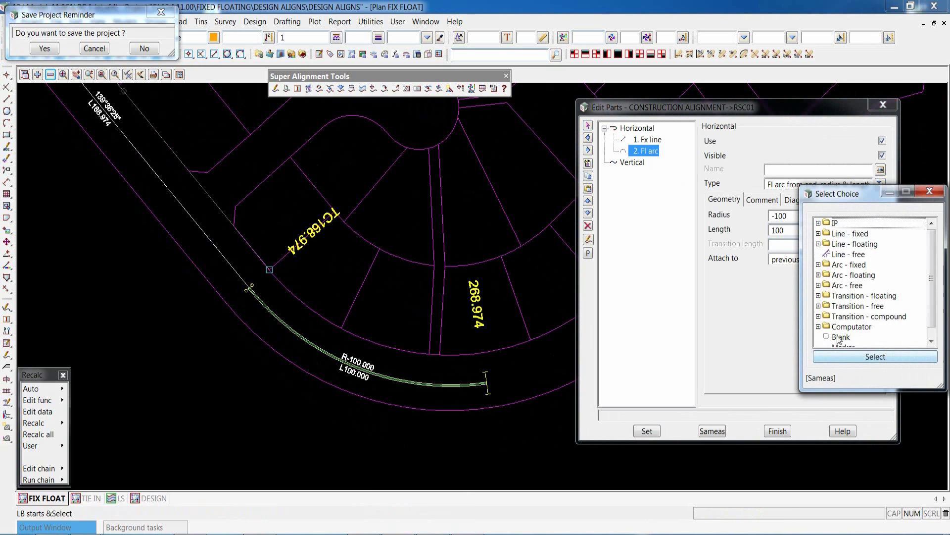
pyautogui.click(819, 275)
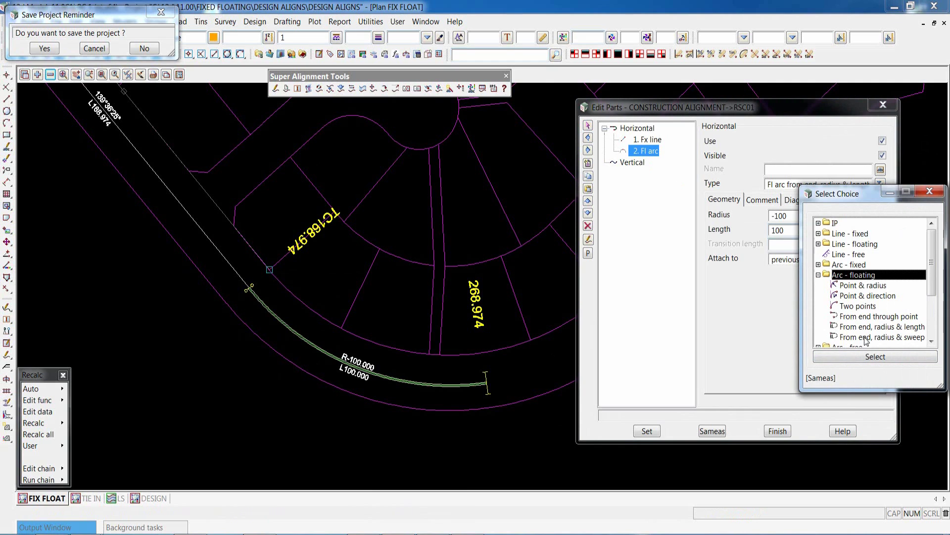
pyautogui.doubleClick(866, 337)
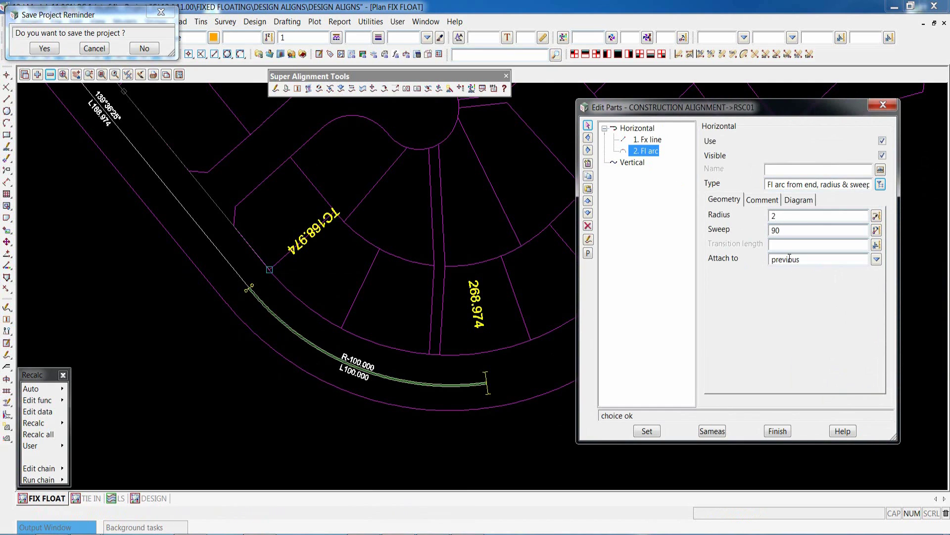
pyautogui.click(647, 430)
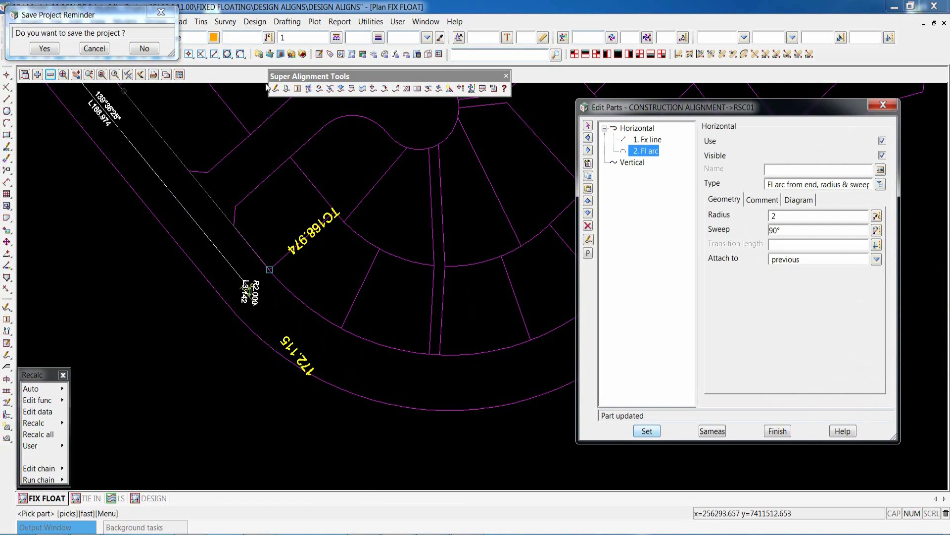
pyautogui.scroll(4, 200, 282)
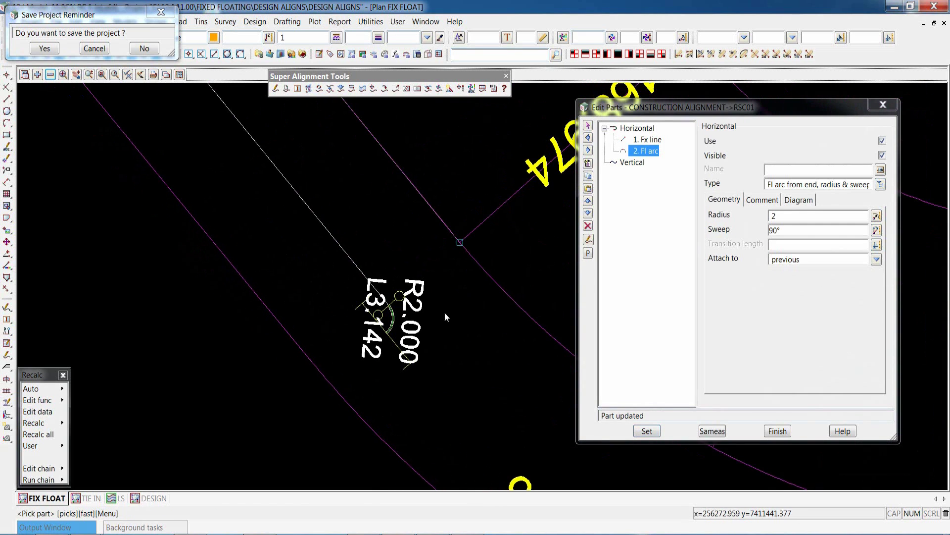
# Step: Set the floating arc's sweep to 180 degrees and apply it
pyautogui.click(780, 229)
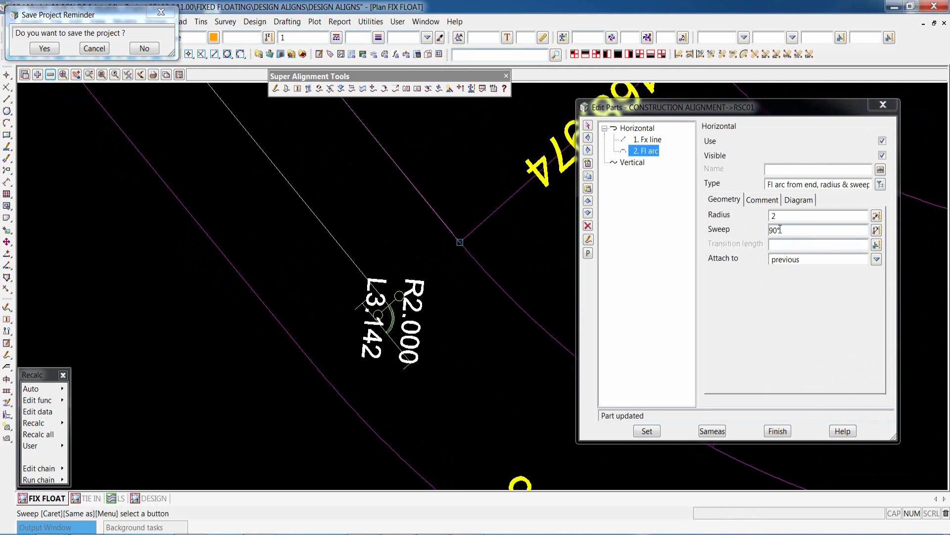
pyautogui.moveTo(780, 229); pyautogui.dragTo(767, 230)
pyautogui.write('1')
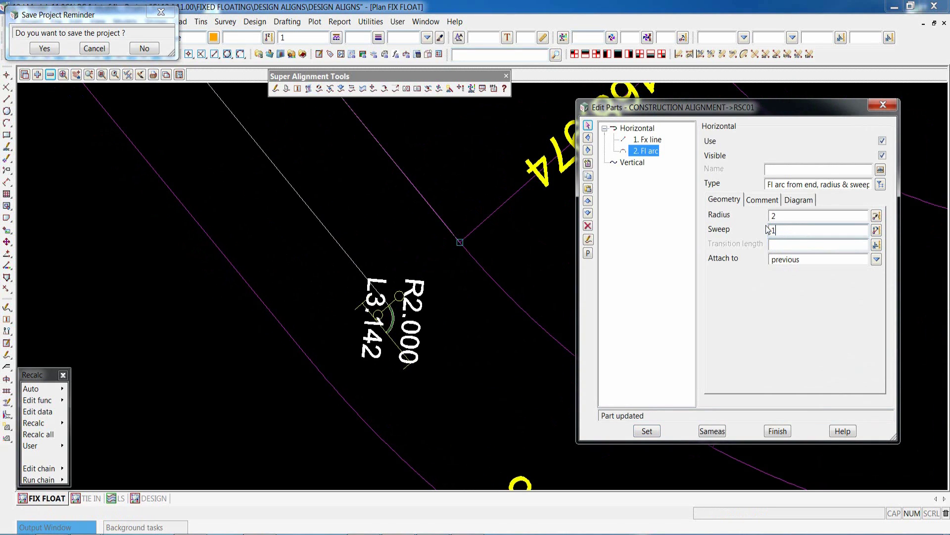
pyautogui.write('80')
pyautogui.click(647, 430)
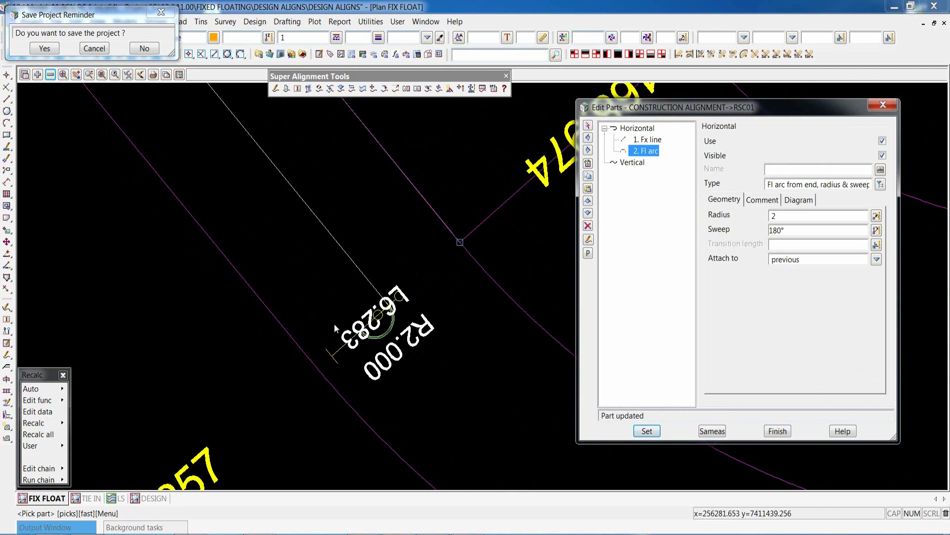
pyautogui.scroll(-5, 297, 352)
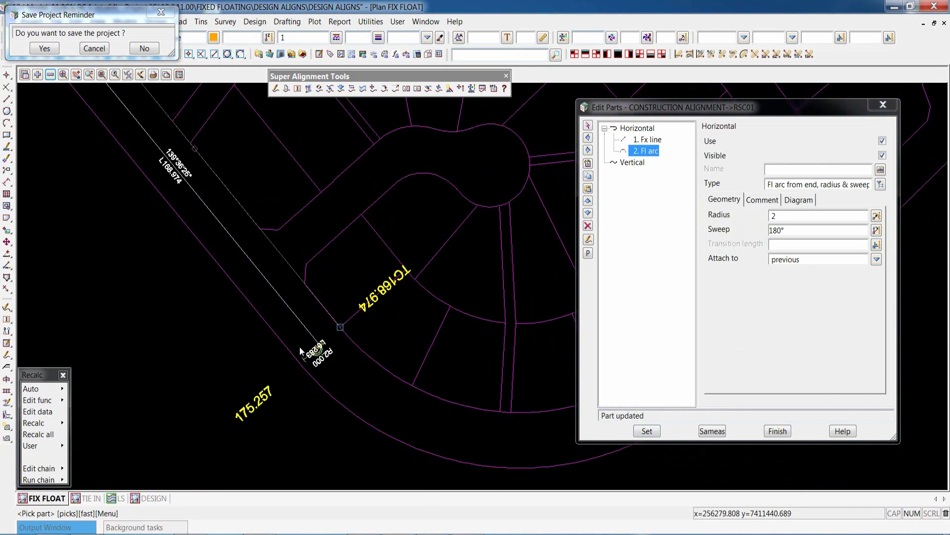
pyautogui.scroll(-4, 300, 351)
pyautogui.scroll(1, 470, 357)
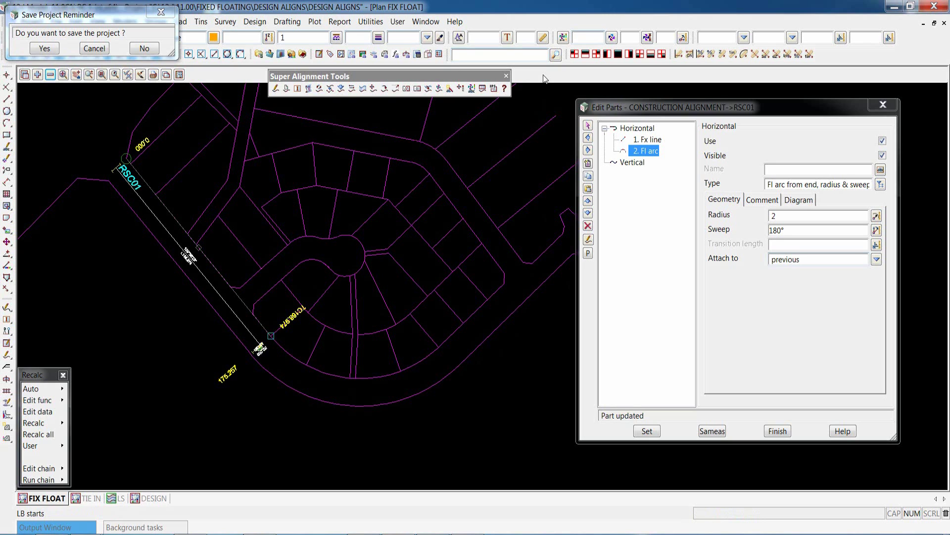
# Step: Close the part editor and quit editing super alignment RSC01, confirming the quit
pyautogui.click(778, 431)
pyautogui.click(759, 193)
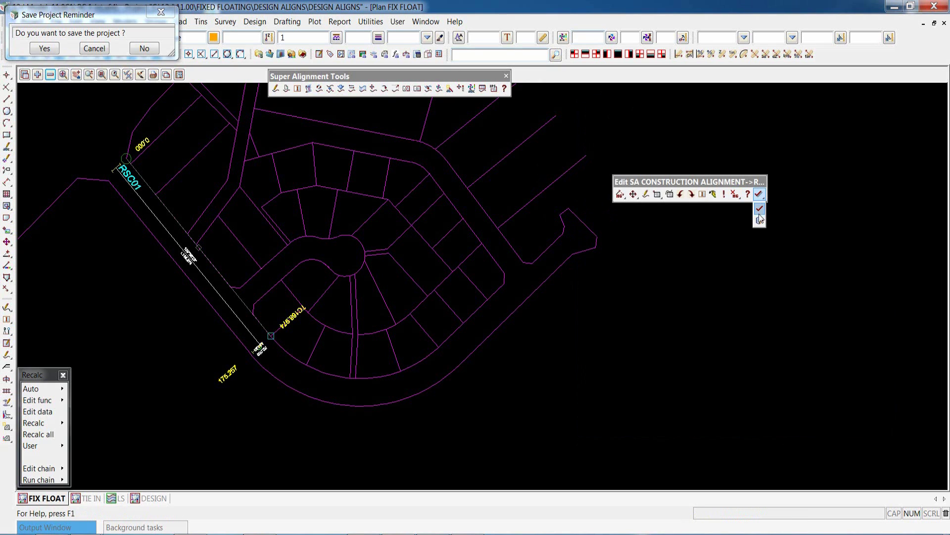
pyautogui.click(760, 218)
pyautogui.press('Return')
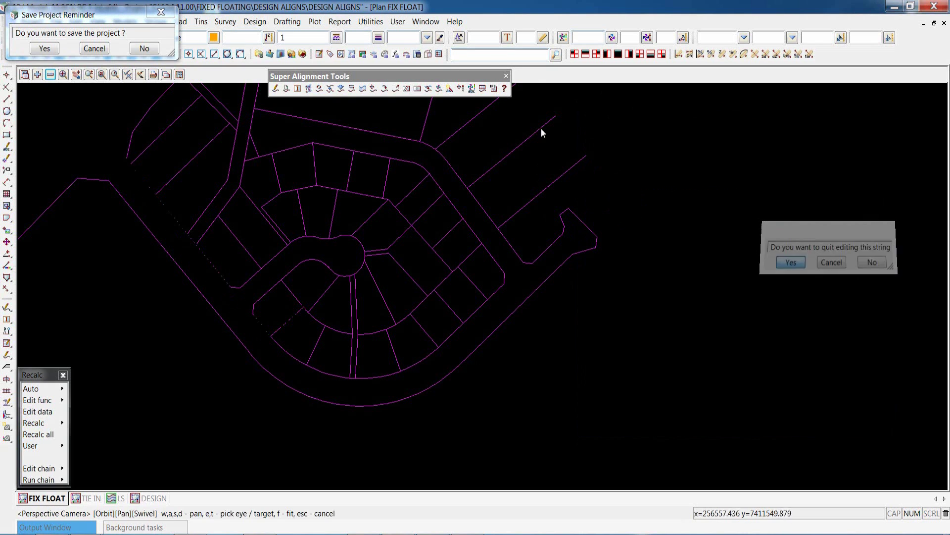
# Step: Switch to the TIE IN plan and start editing super alignment RSC01 in the CONSTRUCTION TIE IN ALIGNMENT model
pyautogui.click(87, 498)
pyautogui.scroll(-4, 292, 394)
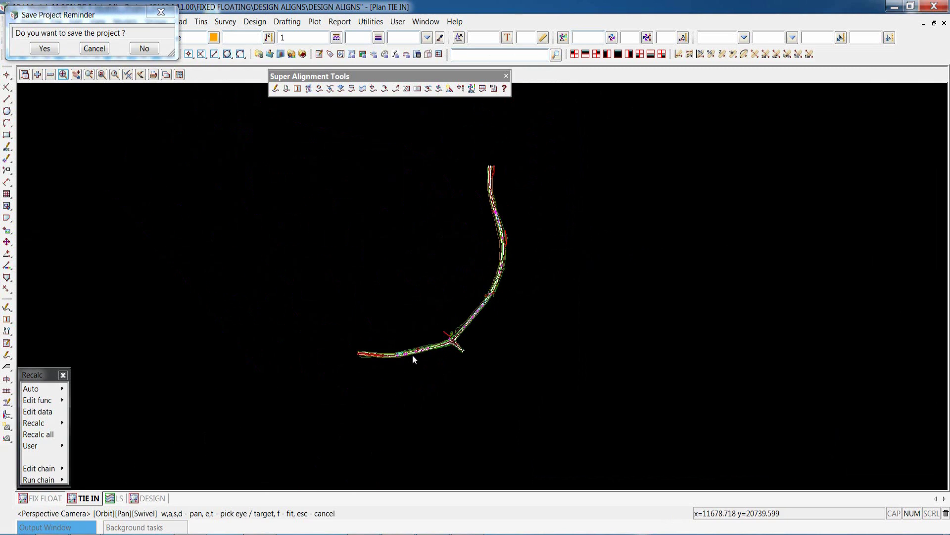
pyautogui.scroll(2, 412, 354)
pyautogui.scroll(1, 412, 355)
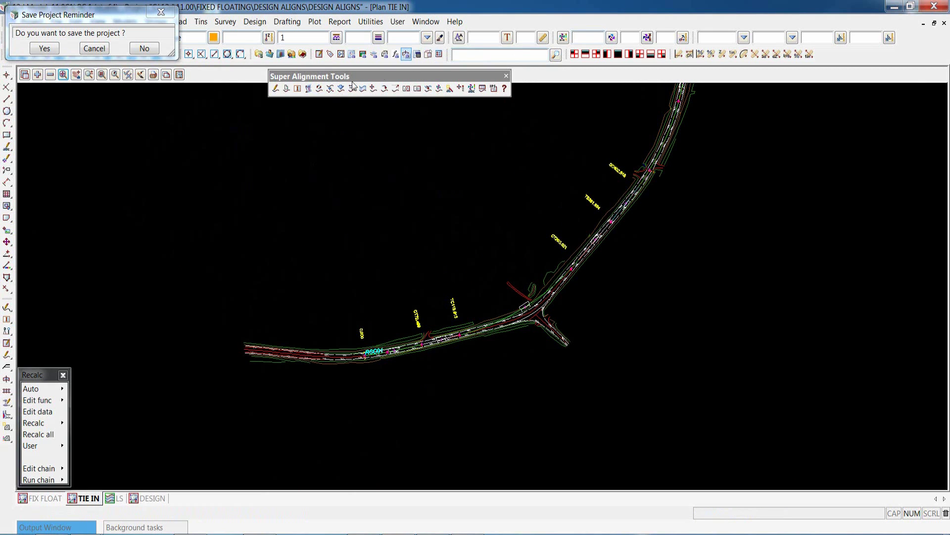
pyautogui.click(286, 89)
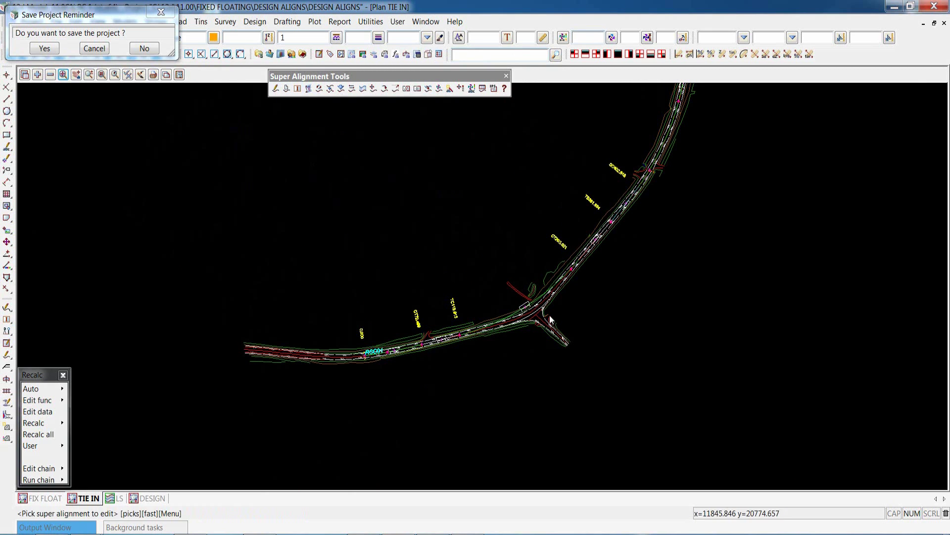
pyautogui.scroll(3, 535, 306)
pyautogui.click(536, 298)
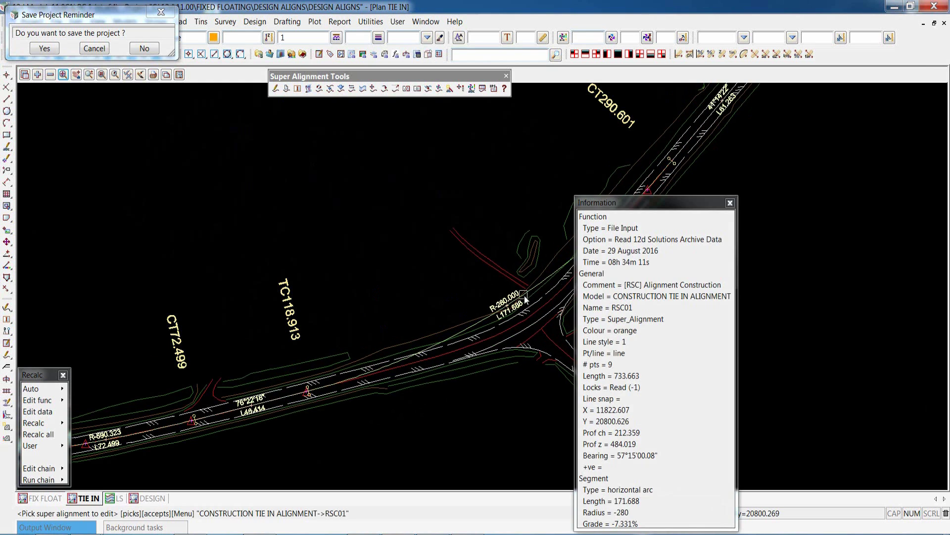
pyautogui.middleClick(533, 297)
# Step: Clear all horizontal geometry from the super alignment and confirm the deletion
pyautogui.moveTo(104, 26); pyautogui.dragTo(773, 152)
pyautogui.click(800, 165)
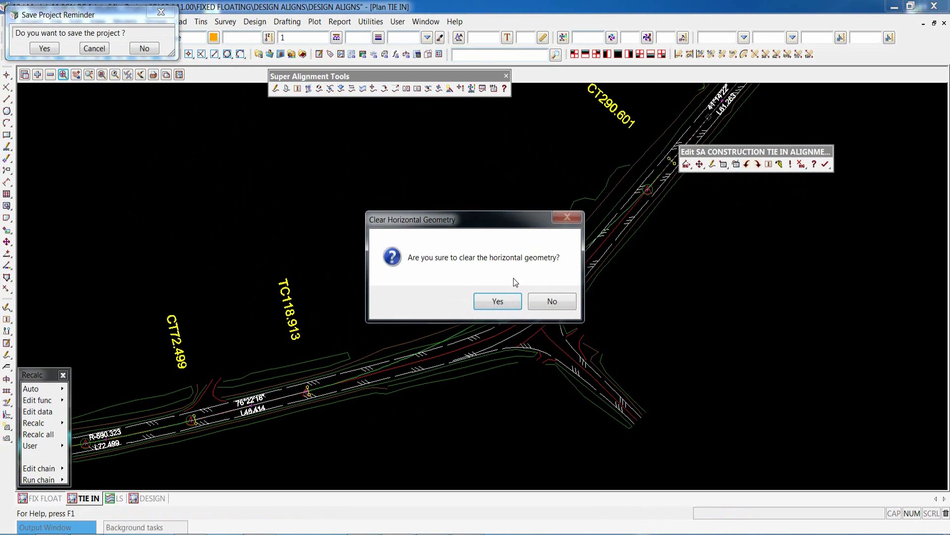
pyautogui.click(498, 300)
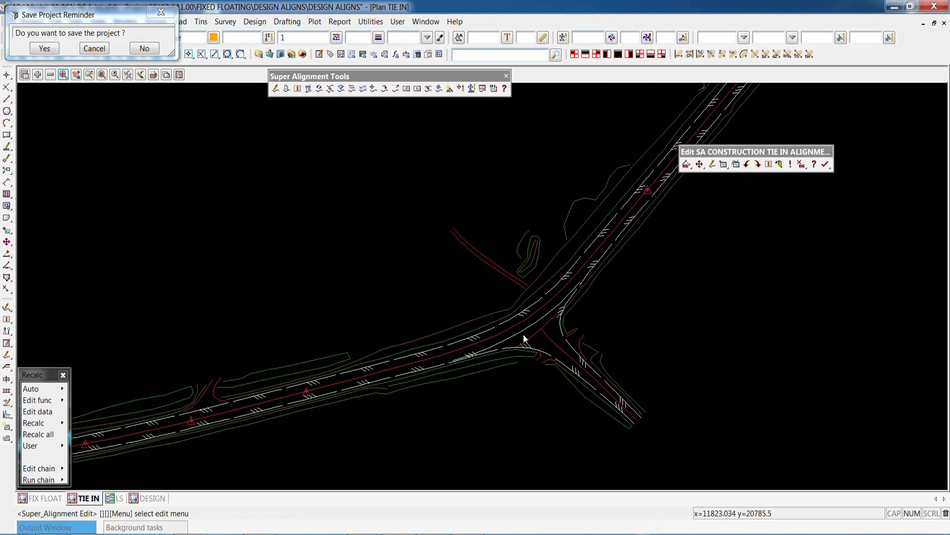
# Step: Examine the surveyed road centreline and its triangular control marks from the RSC01 label past the intersection
pyautogui.moveTo(523, 334); pyautogui.dragTo(243, 393, button='middle')
pyautogui.scroll(2, 242, 393)
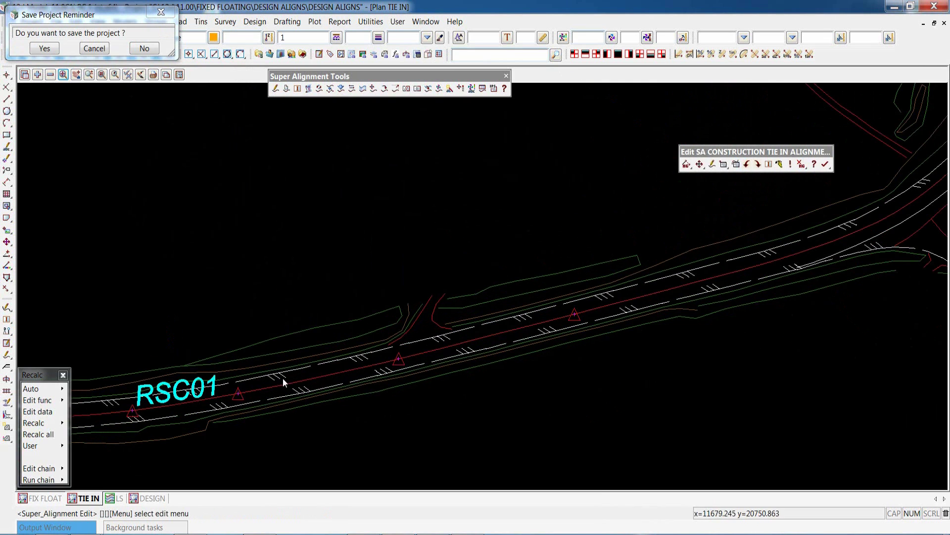
pyautogui.scroll(-4, 401, 377)
pyautogui.scroll(5, 280, 394)
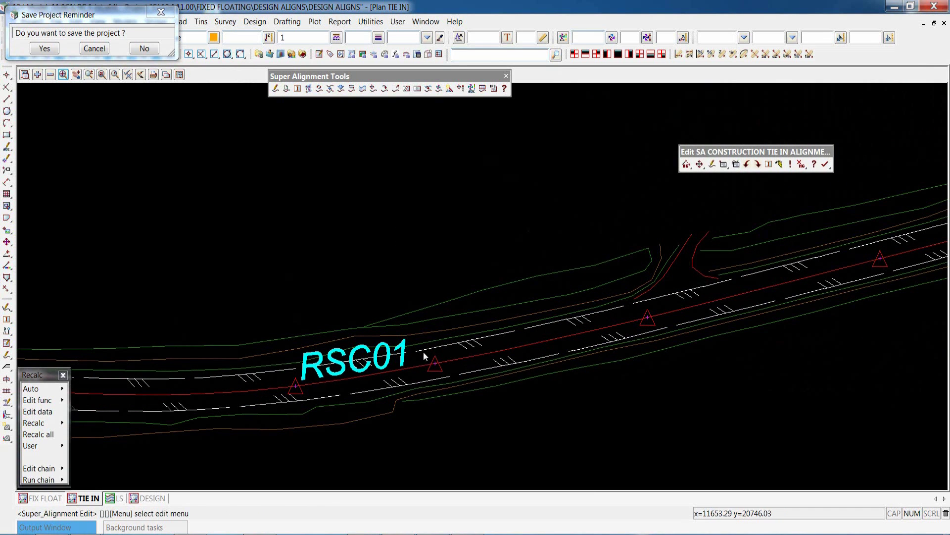
pyautogui.scroll(-4, 245, 417)
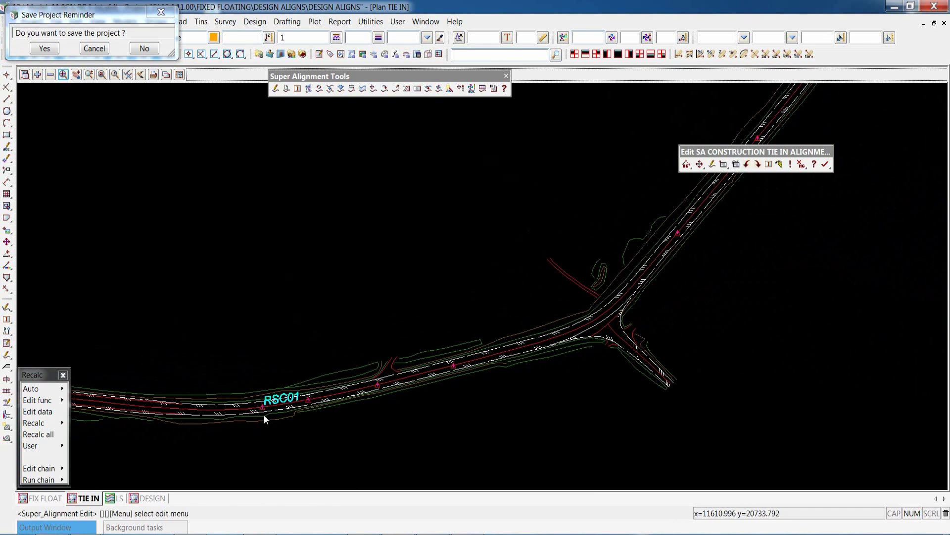
pyautogui.scroll(3, 470, 366)
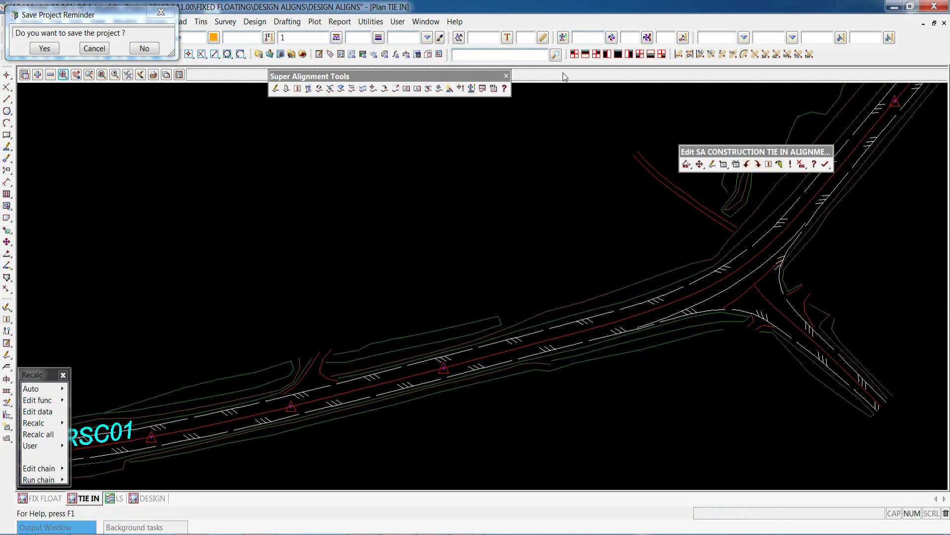
pyautogui.scroll(-3, 269, 442)
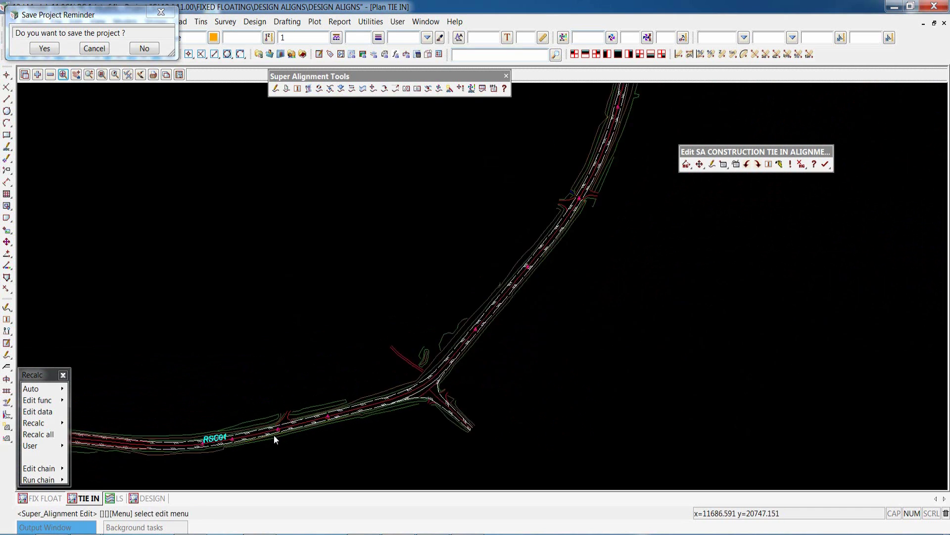
pyautogui.scroll(-1, 275, 435)
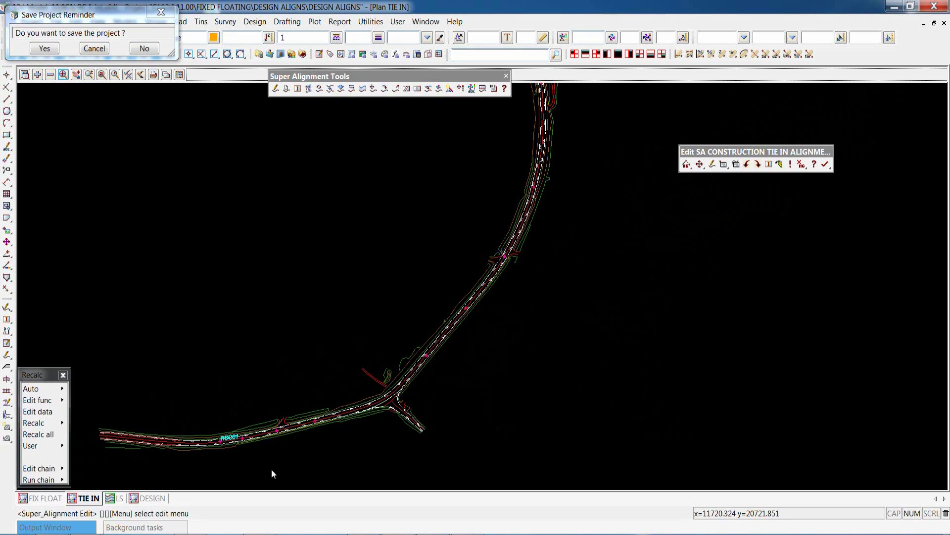
pyautogui.scroll(3, 247, 464)
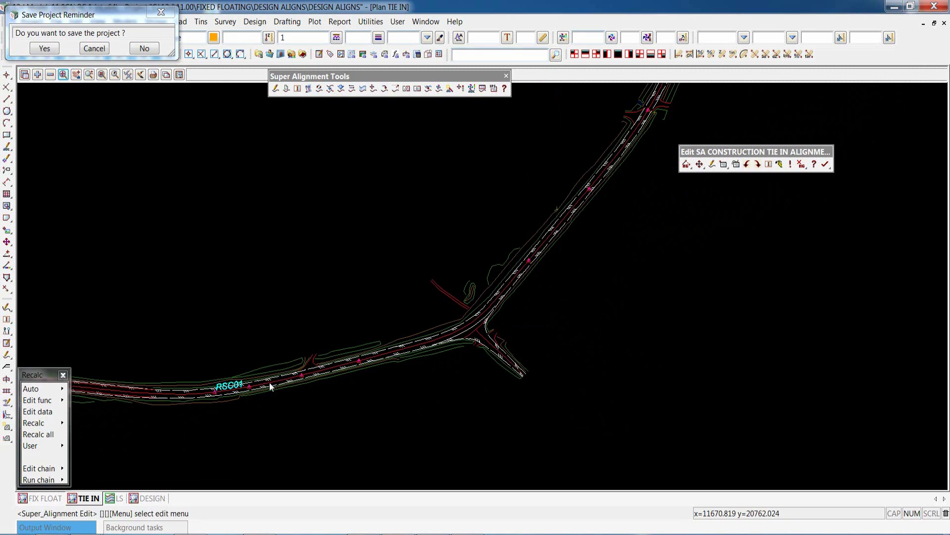
pyautogui.scroll(2, 281, 431)
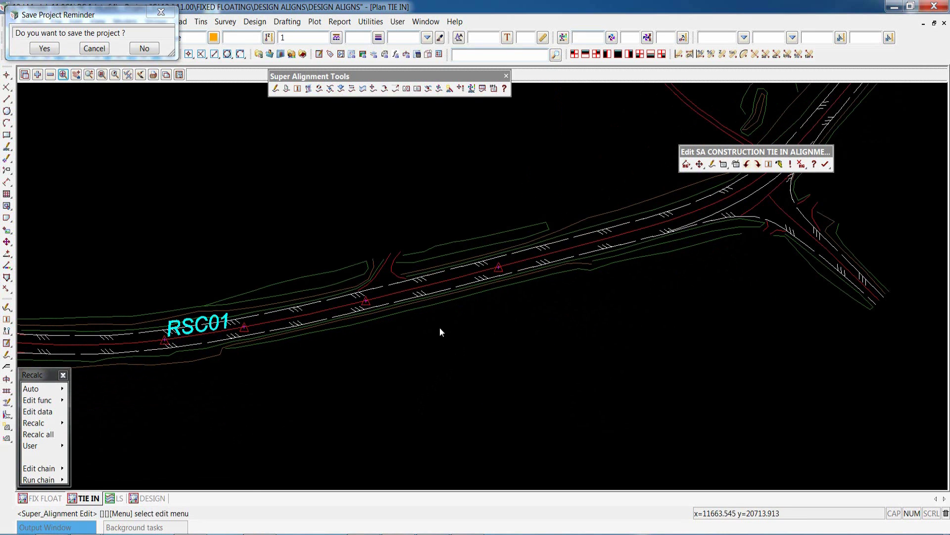
# Step: Open the part editor and add a first horizontal part defined as a fixed arc through three points
pyautogui.click(724, 164)
pyautogui.click(683, 193)
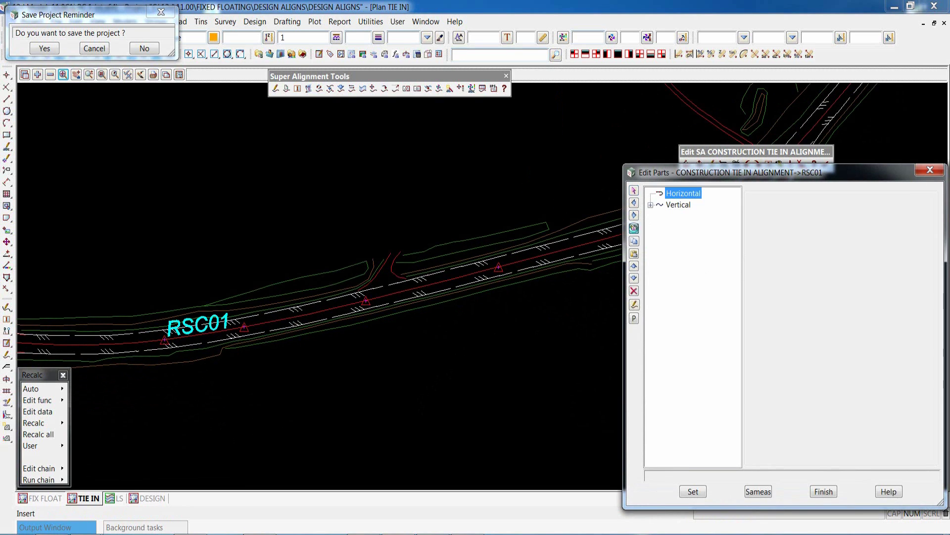
pyautogui.click(634, 229)
pyautogui.click(927, 250)
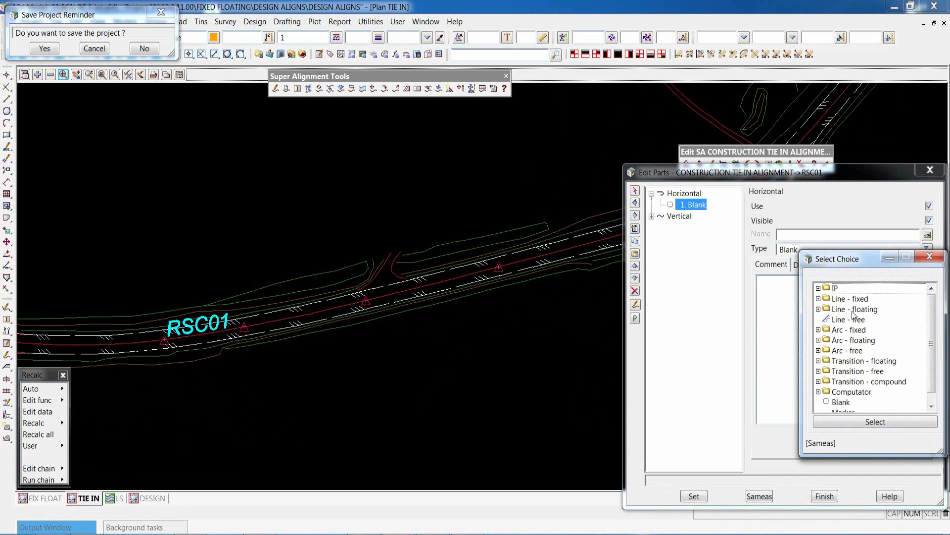
pyautogui.click(818, 330)
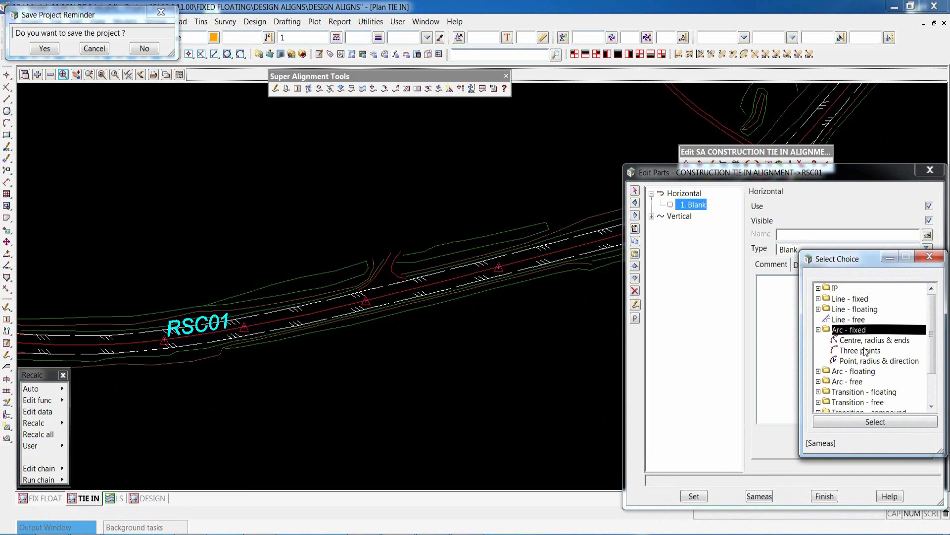
pyautogui.doubleClick(849, 352)
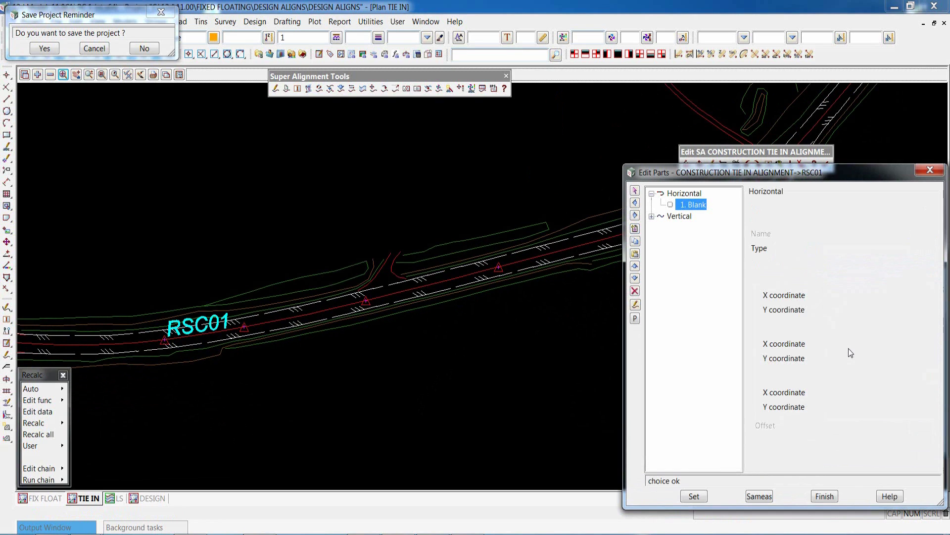
# Step: Set the arc's point 1 at the westernmost control mark (11620.777, 20739.71) and point 2 at the next mark (11648.3744, 20743.9675)
pyautogui.click(912, 298)
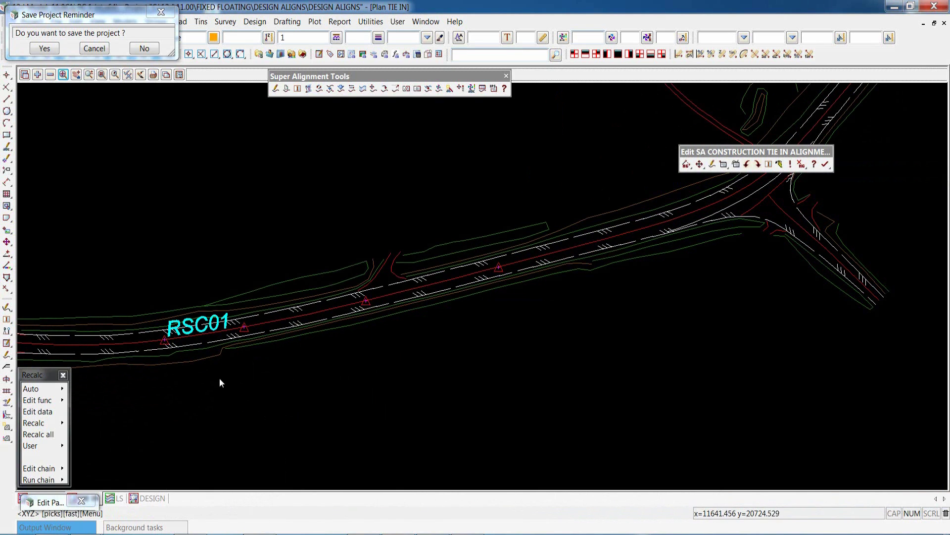
pyautogui.click(165, 340)
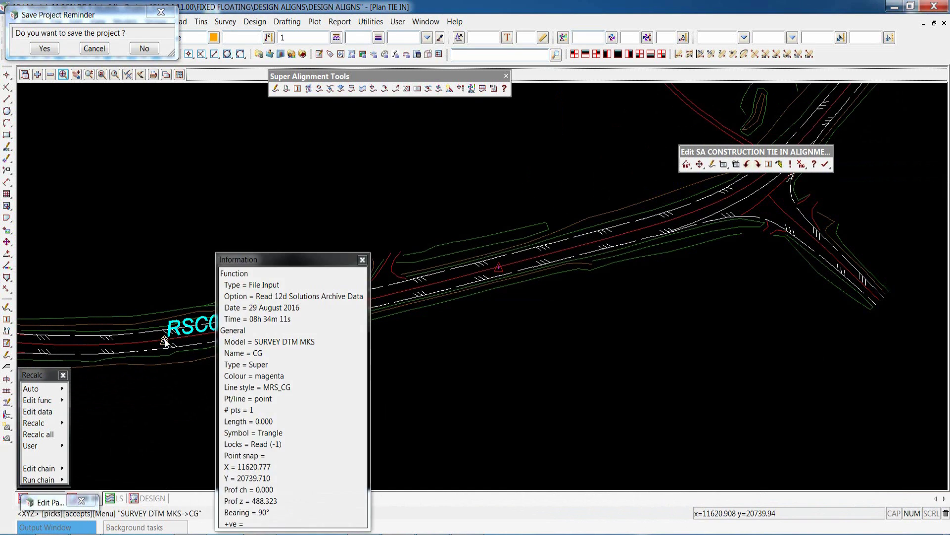
pyautogui.click(165, 342)
pyautogui.click(915, 345)
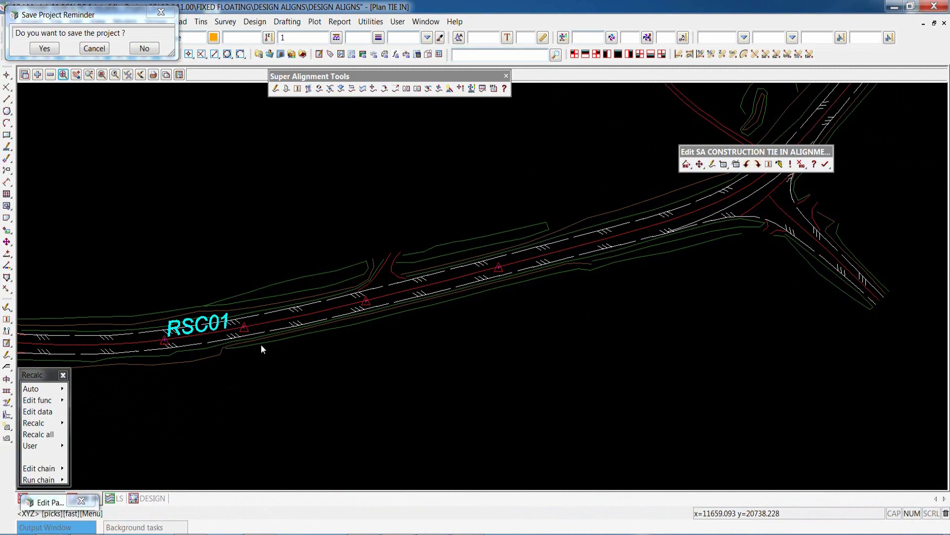
pyautogui.click(244, 329)
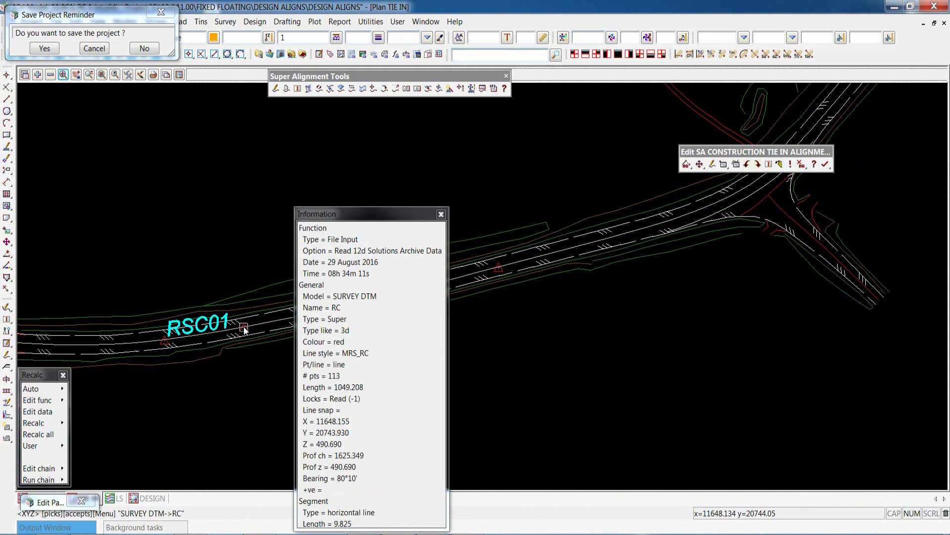
pyautogui.click(244, 329)
pyautogui.click(244, 330)
pyautogui.click(301, 380)
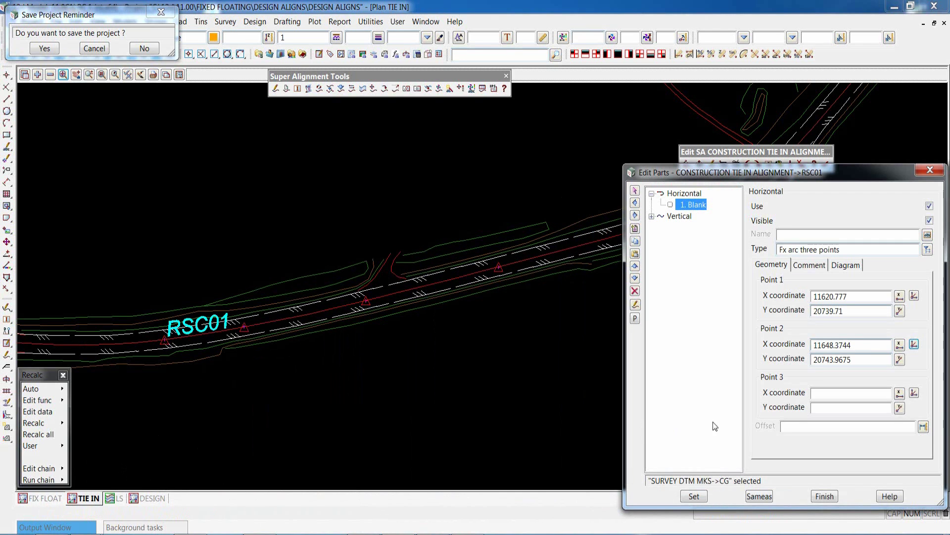
# Step: Set the arc's point 3 at the third control mark (11690.4215, 20752.6836) and apply the part
pyautogui.click(914, 393)
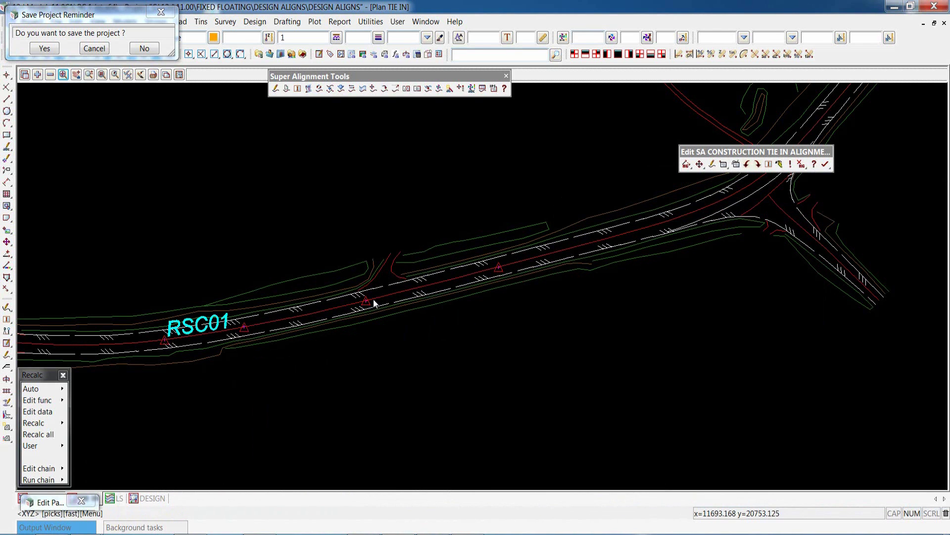
pyautogui.click(366, 306)
pyautogui.click(386, 350)
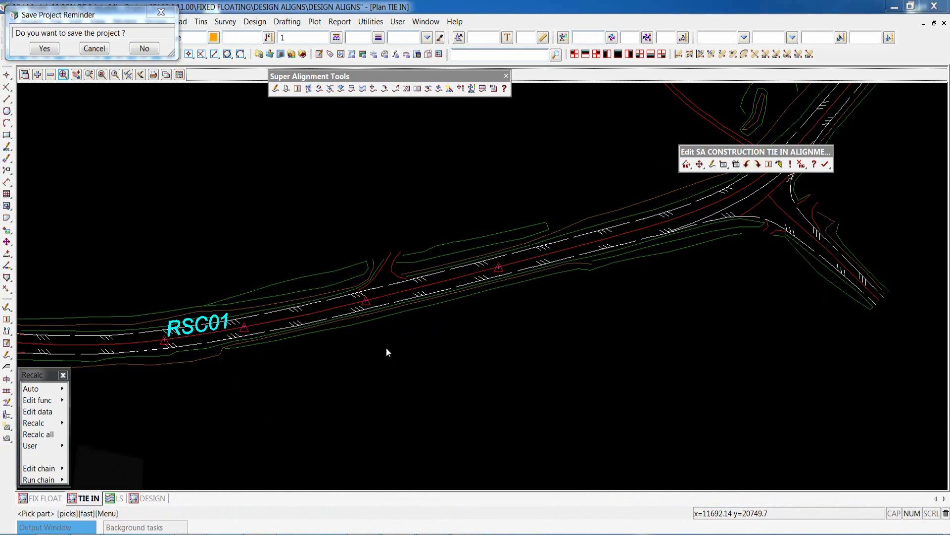
pyautogui.click(695, 496)
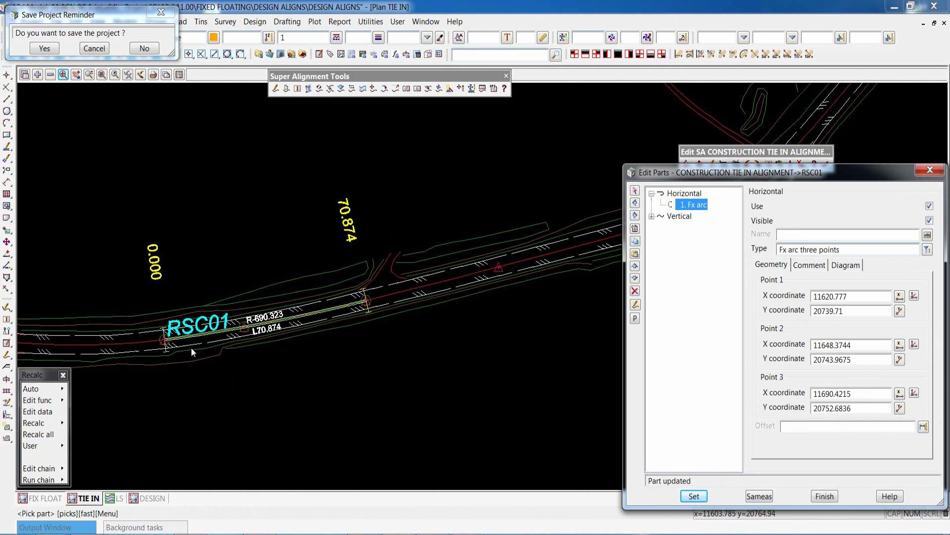
# Step: Add a second horizontal part after the fixed arc, defined as a floating line through a point
pyautogui.scroll(-3, 390, 345)
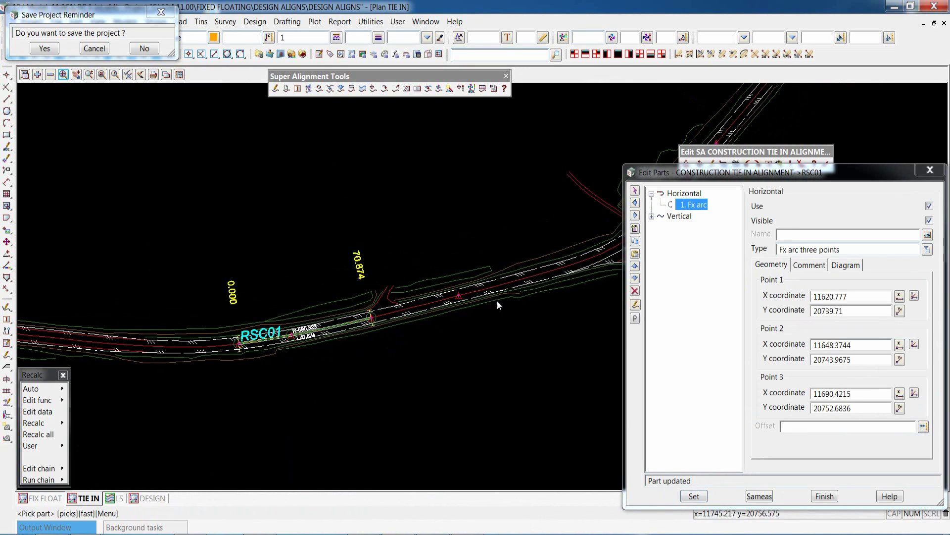
pyautogui.scroll(4, 530, 287)
pyautogui.scroll(2, 320, 344)
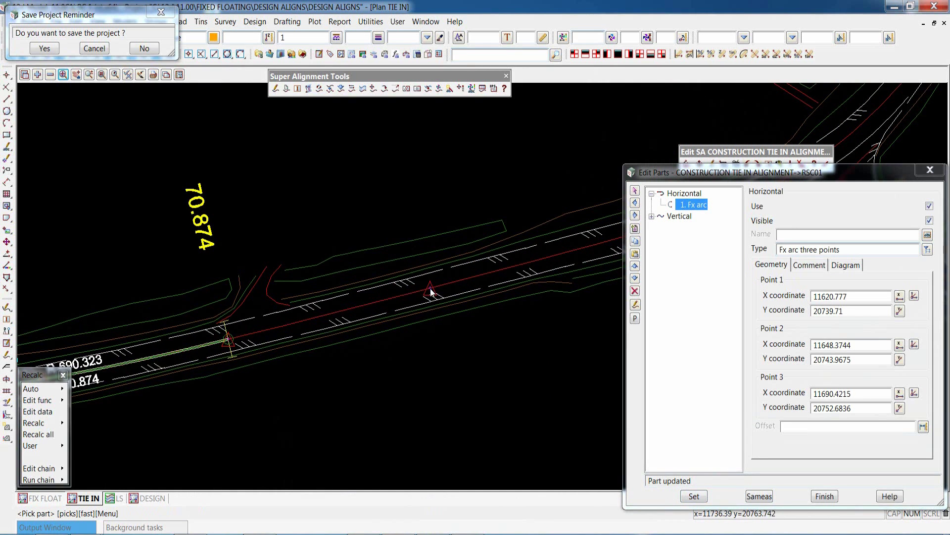
pyautogui.click(636, 228)
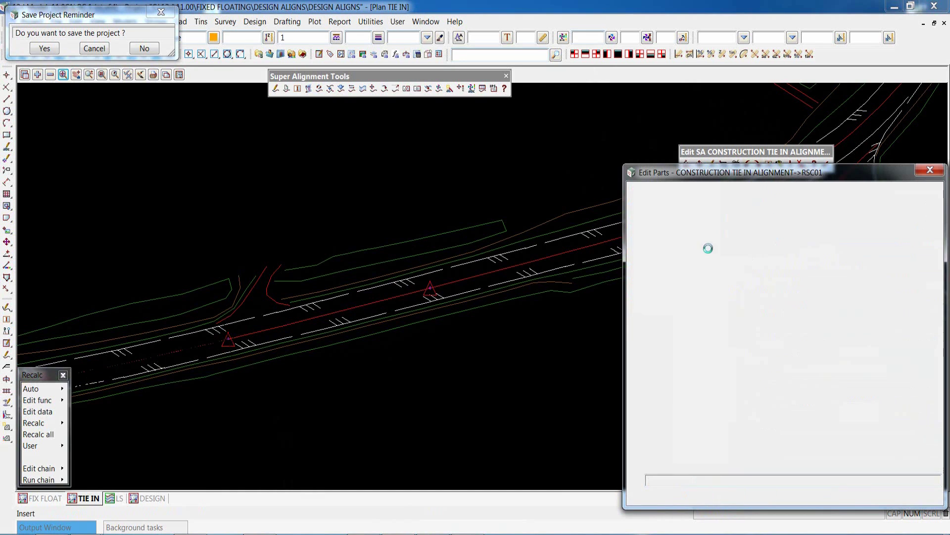
pyautogui.click(927, 249)
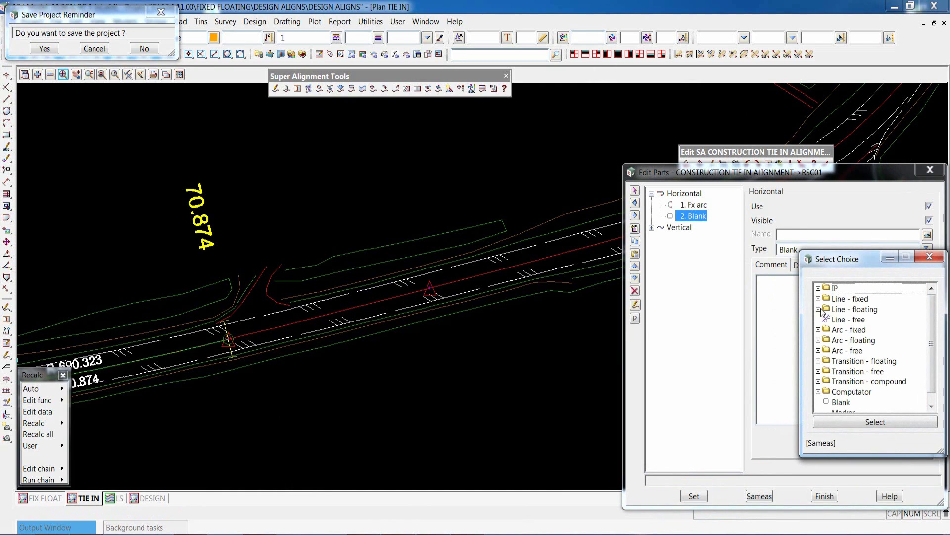
pyautogui.click(819, 310)
pyautogui.doubleClick(855, 321)
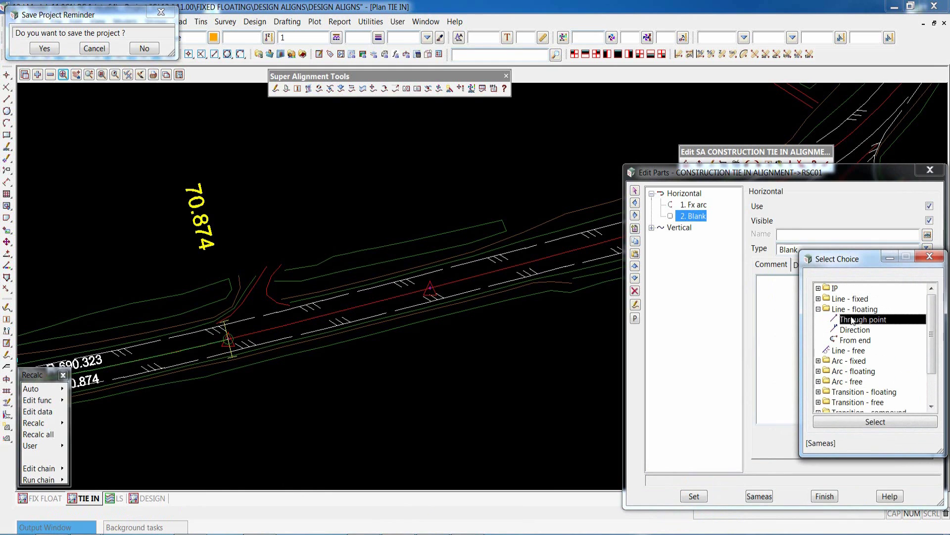
# Step: Set the floating line's point at the fourth control mark (11736.367, 20763.8211), attached to the previous part, and apply it
pyautogui.click(915, 297)
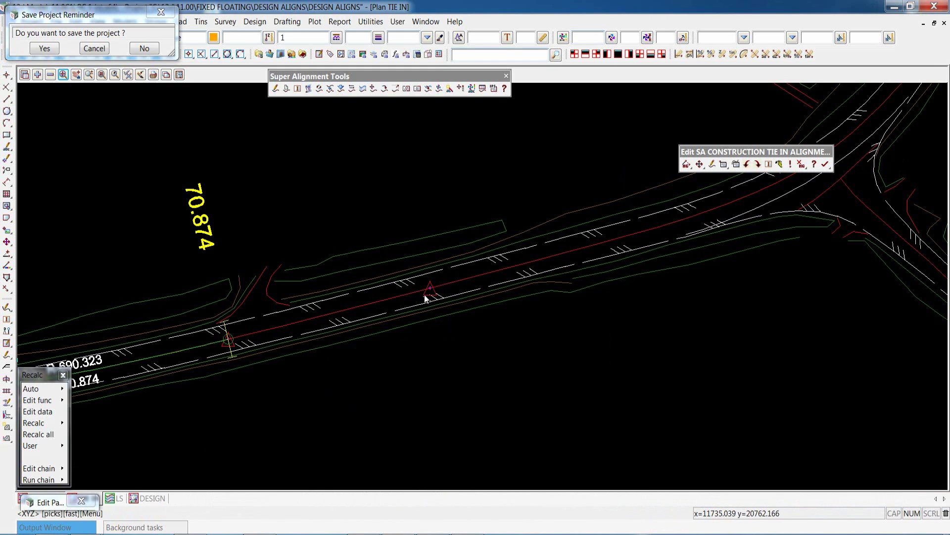
pyautogui.click(430, 292)
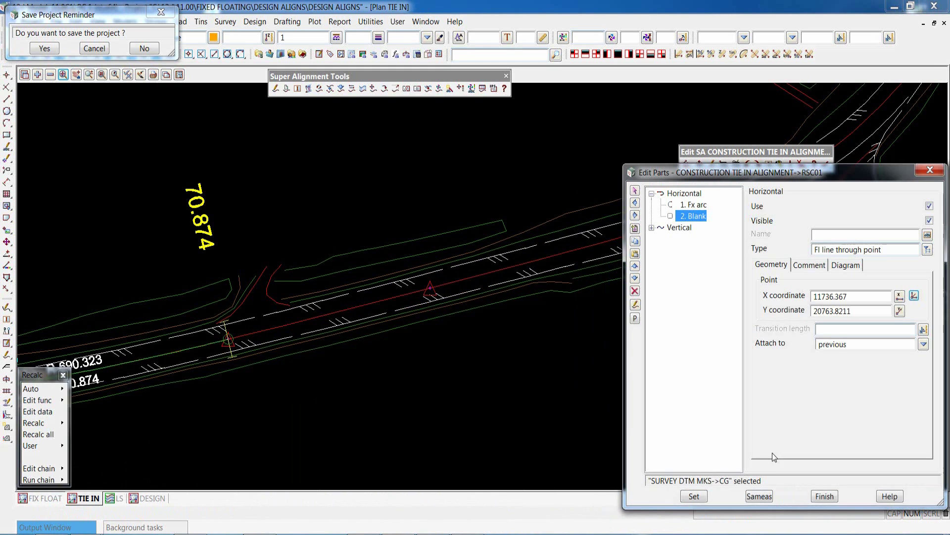
pyautogui.click(694, 496)
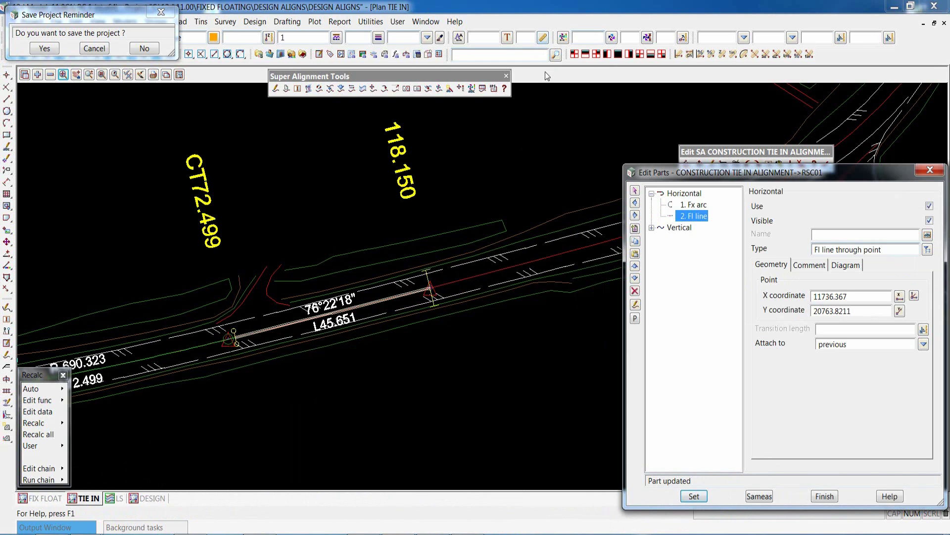
pyautogui.scroll(-2, 231, 367)
pyautogui.scroll(-2, 212, 379)
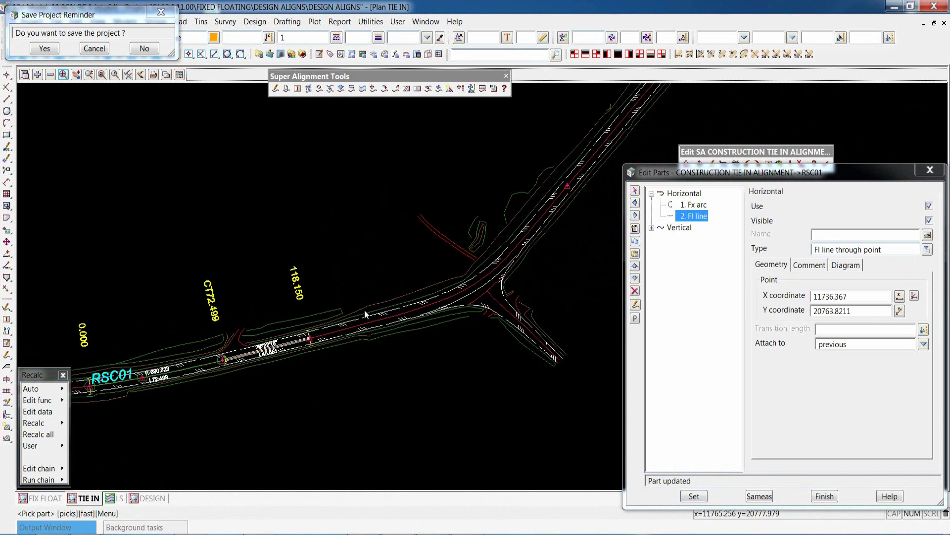
# Step: Add a third horizontal part after the floating line, defined as a fixed line through two points
pyautogui.scroll(-2, 319, 352)
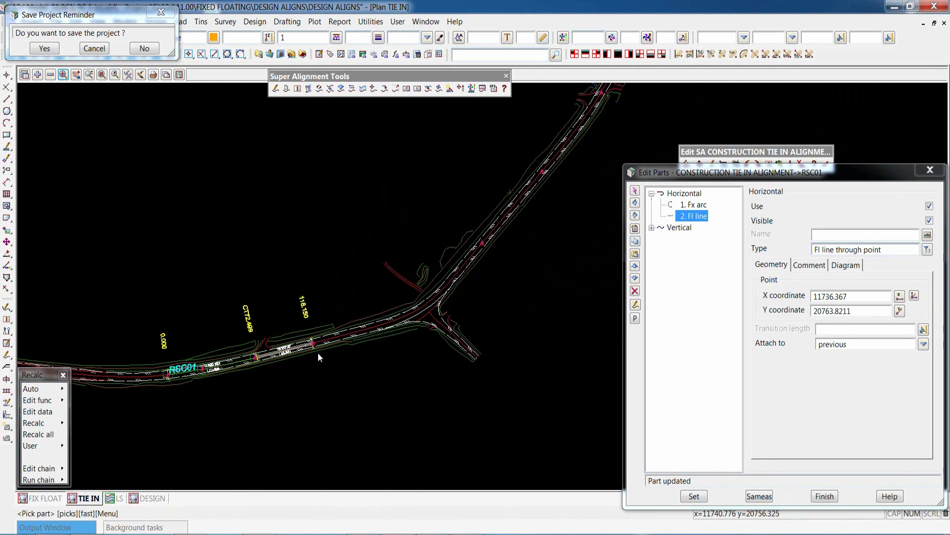
pyautogui.scroll(3, 567, 151)
pyautogui.scroll(1, 560, 174)
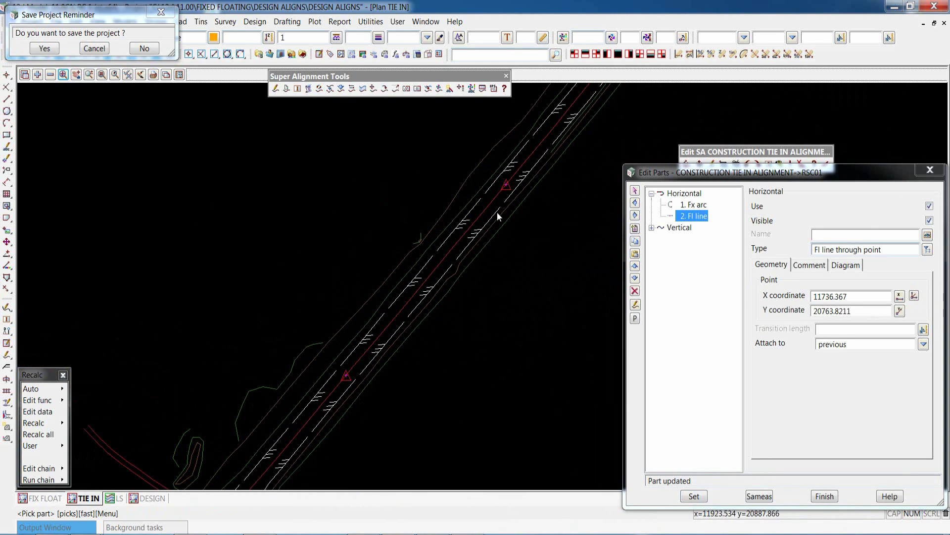
pyautogui.click(635, 228)
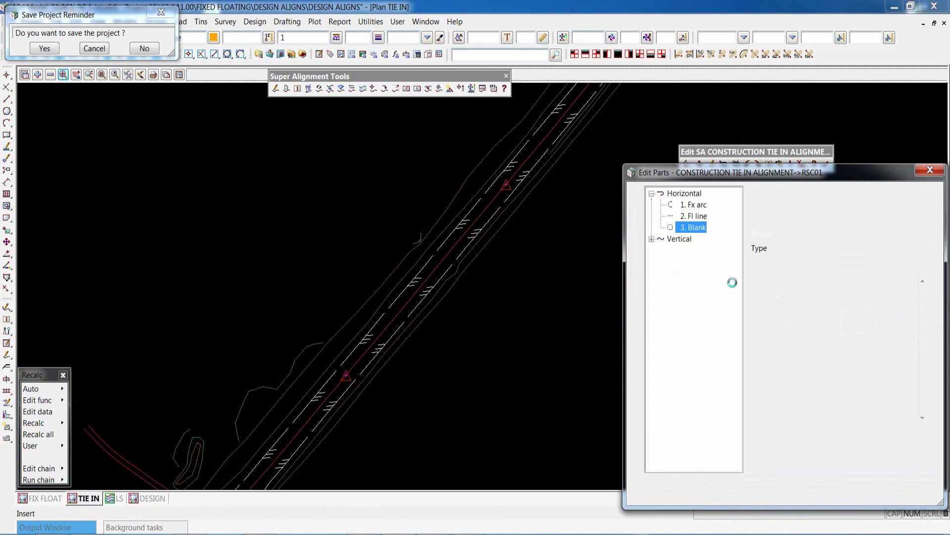
pyautogui.click(928, 249)
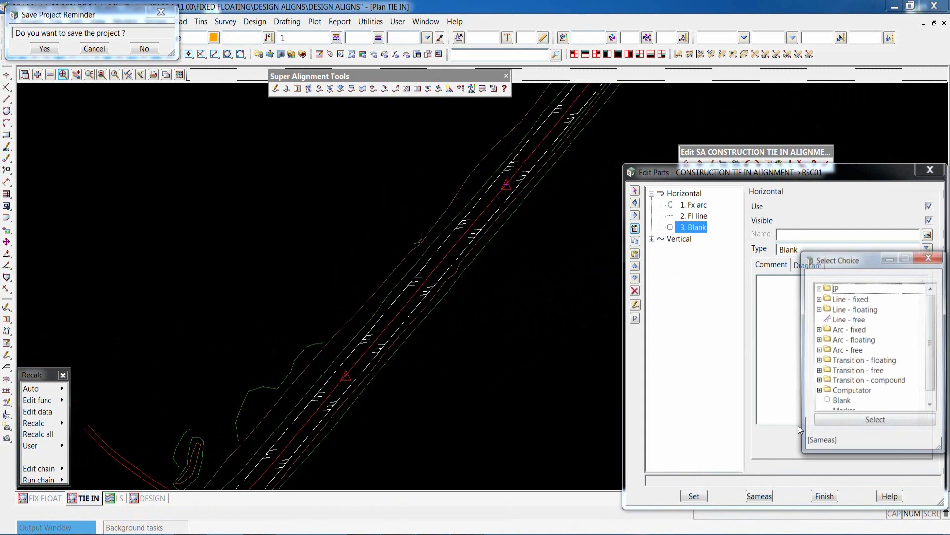
pyautogui.click(819, 299)
pyautogui.doubleClick(859, 310)
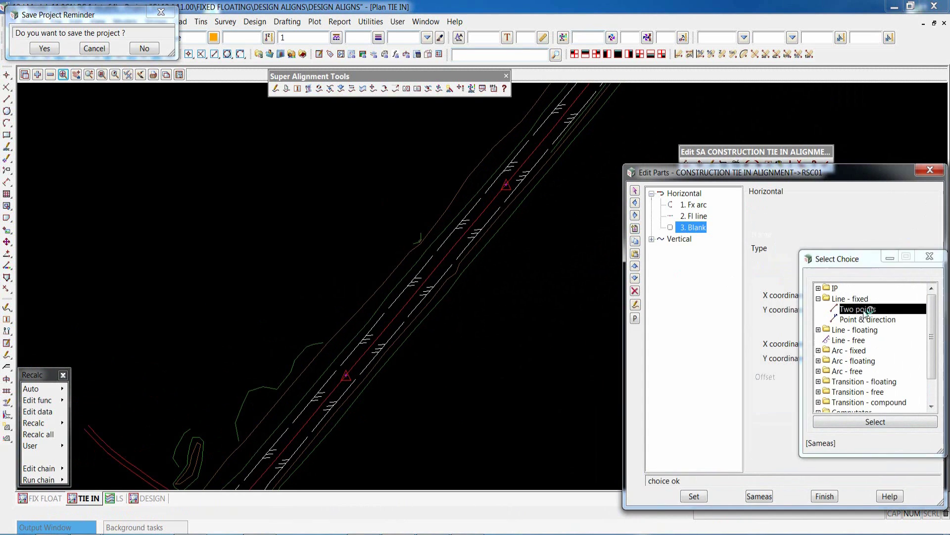
# Step: Set the fixed line's start at the control mark (11872.1338, 20840.6461) and end at the next mark (11920.319, 20895.611), and apply it
pyautogui.click(914, 296)
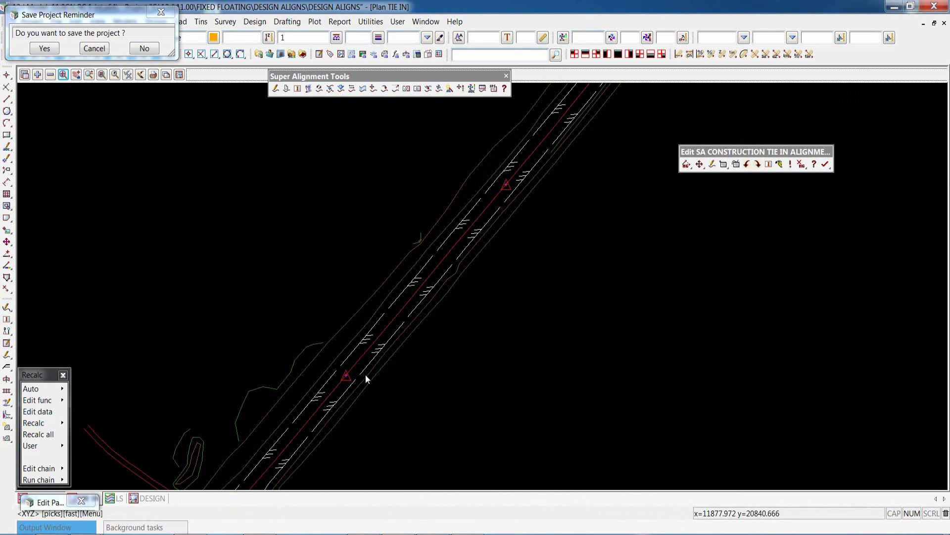
pyautogui.click(345, 377)
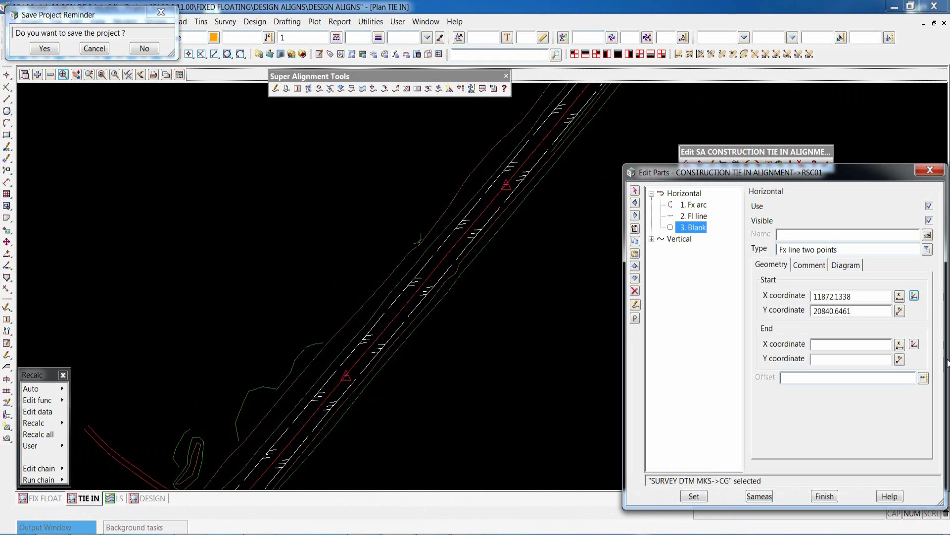
pyautogui.click(915, 345)
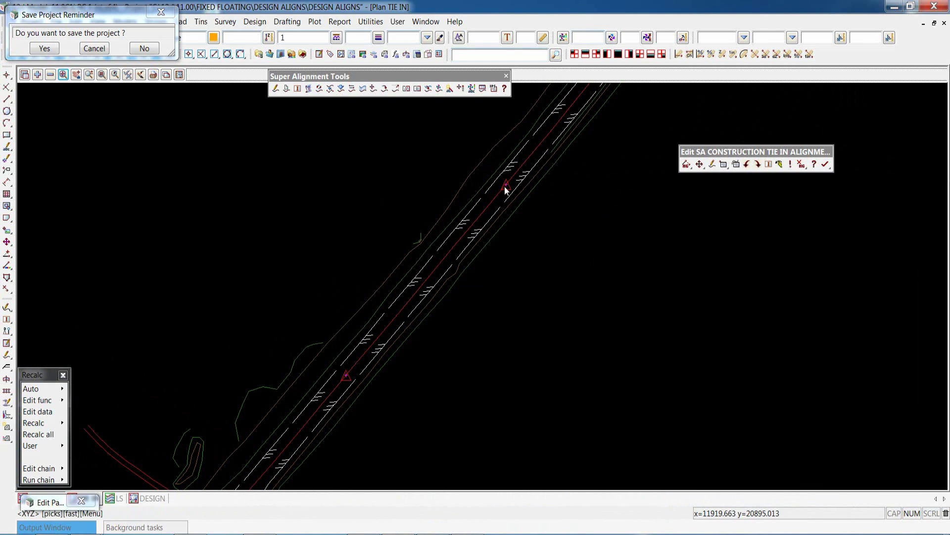
pyautogui.click(504, 187)
pyautogui.middleClick(505, 186)
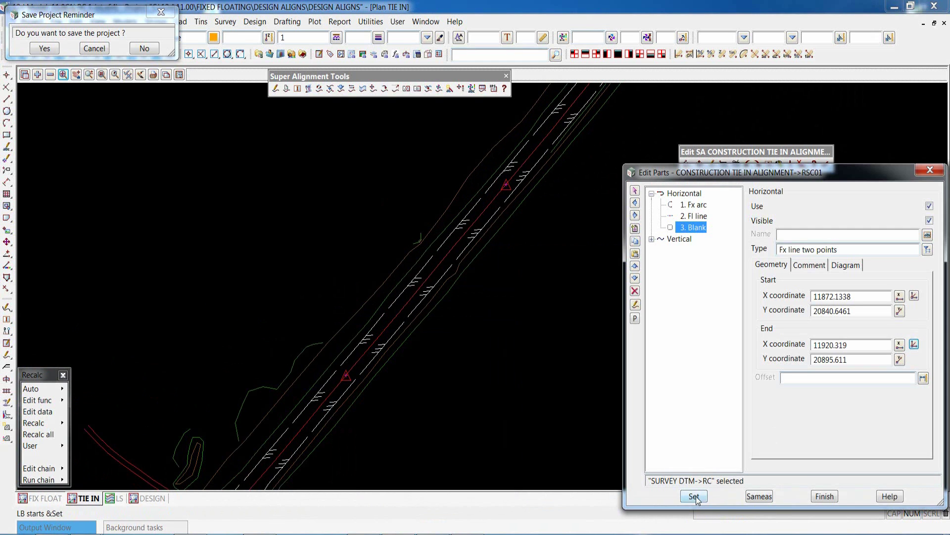
pyautogui.click(723, 434)
# Step: Insert a free arc by radius between the floating line and the fixed line, with radius -280, and apply it
pyautogui.scroll(-3, 501, 170)
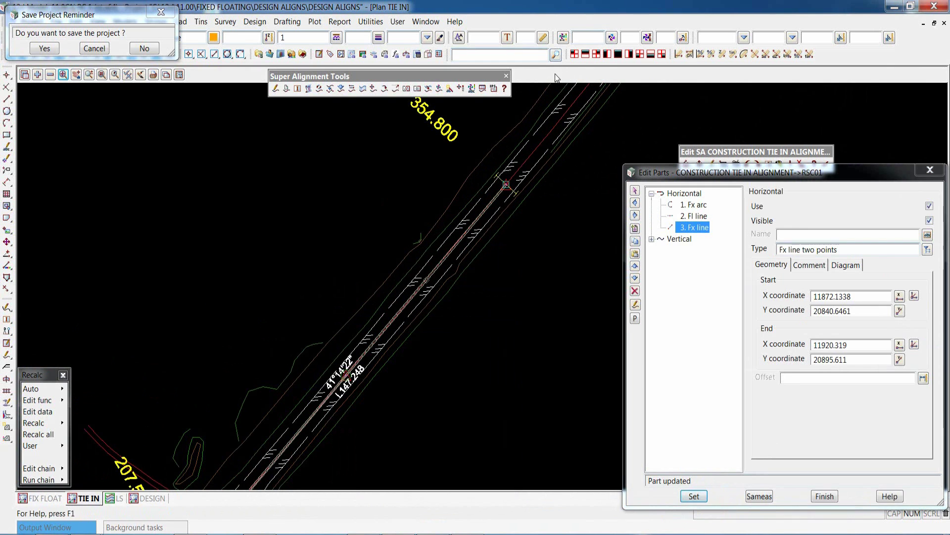
pyautogui.scroll(3, 332, 436)
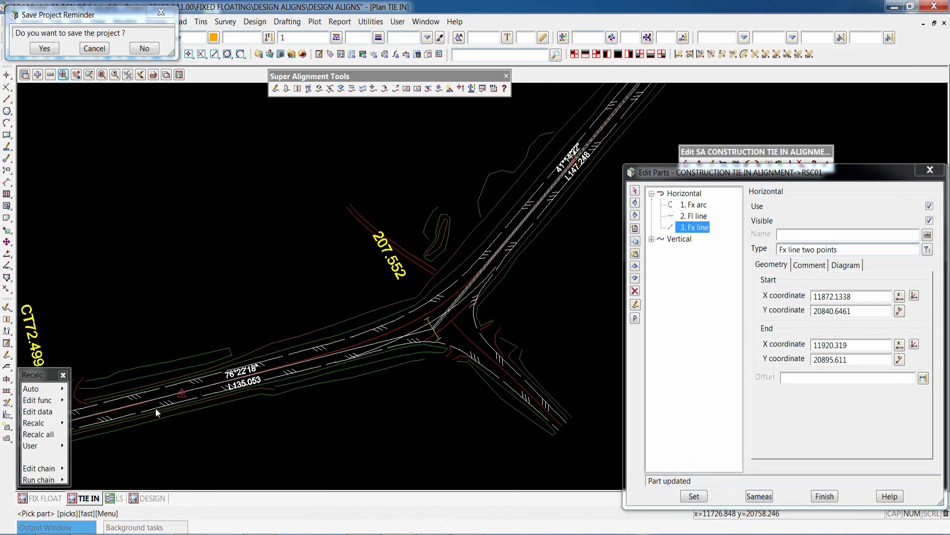
pyautogui.scroll(1, 332, 391)
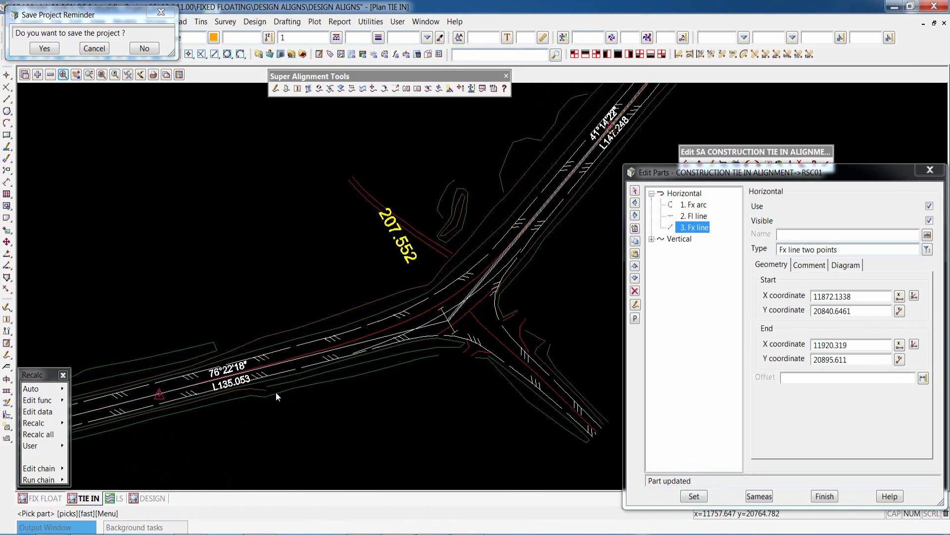
pyautogui.click(696, 216)
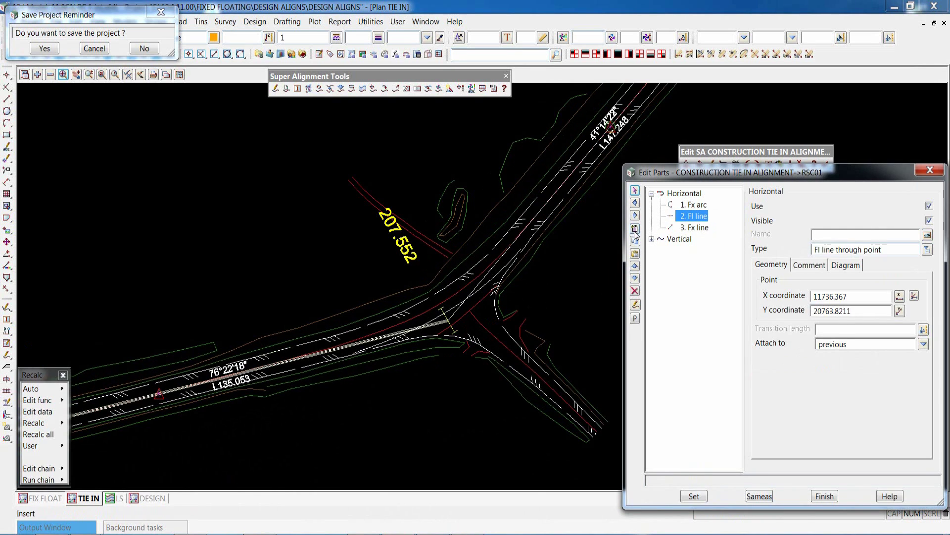
pyautogui.click(635, 228)
pyautogui.click(926, 249)
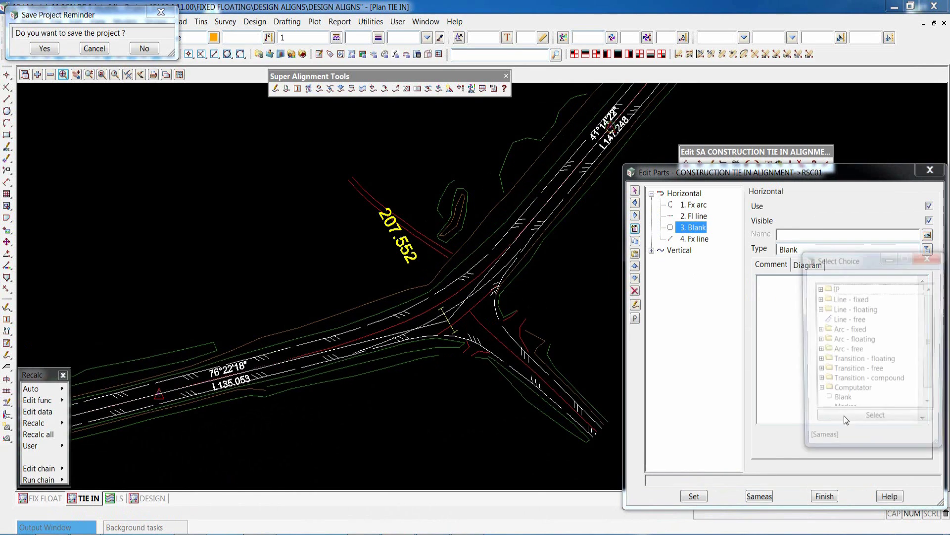
pyautogui.click(818, 350)
pyautogui.doubleClick(847, 360)
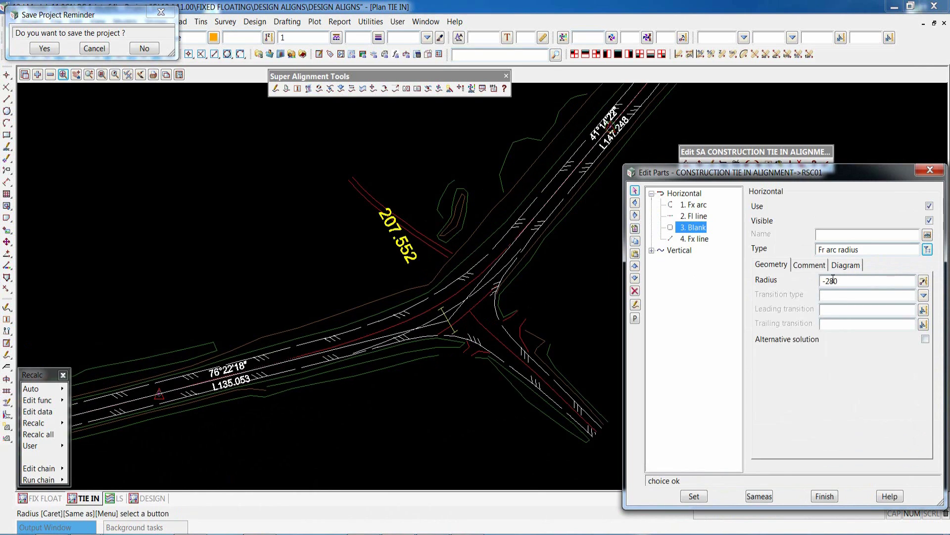
pyautogui.click(694, 496)
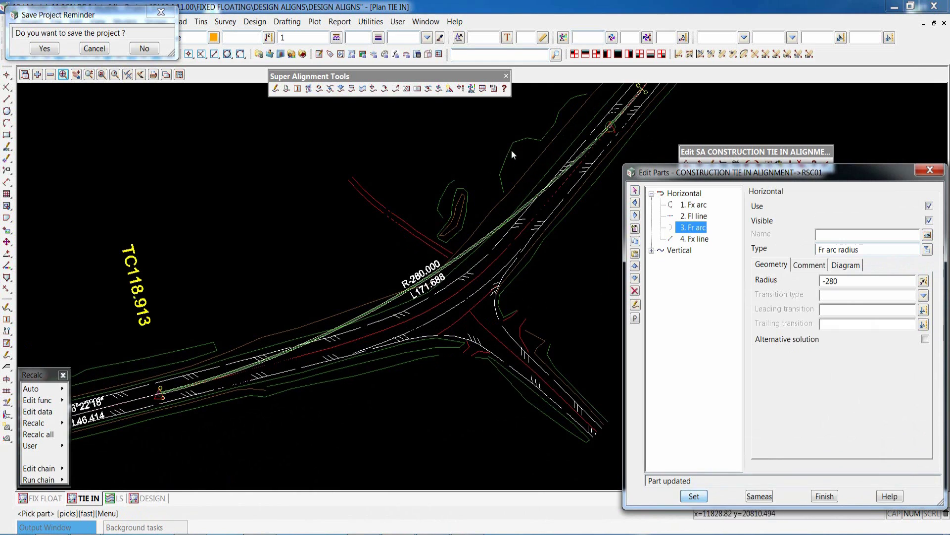
# Step: Add a fifth horizontal part after the fixed line, defined as a fixed arc through three points
pyautogui.scroll(-3, 343, 430)
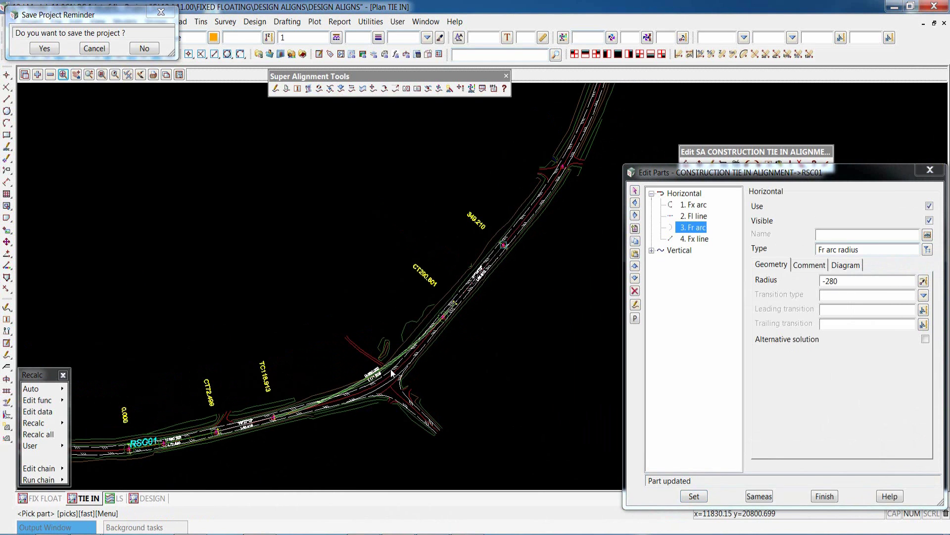
pyautogui.scroll(-1, 392, 372)
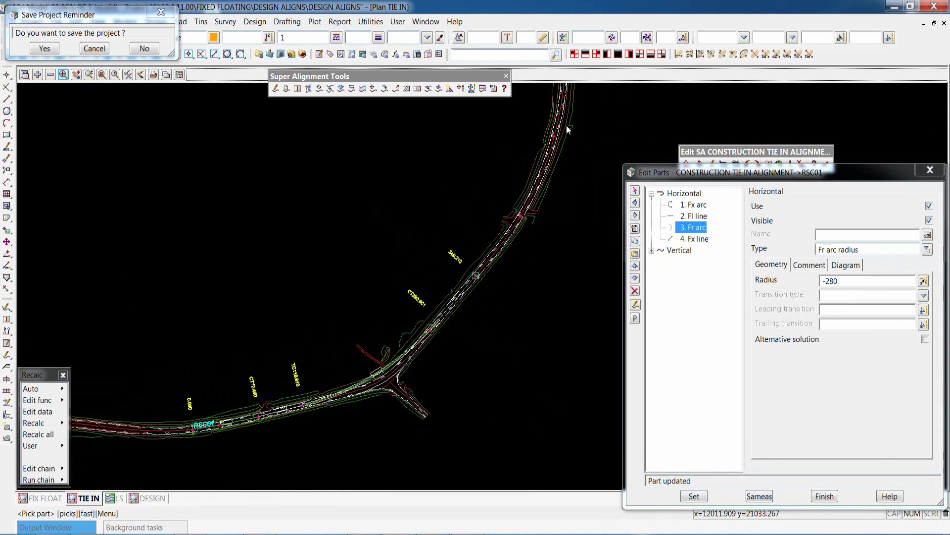
pyautogui.scroll(3, 559, 141)
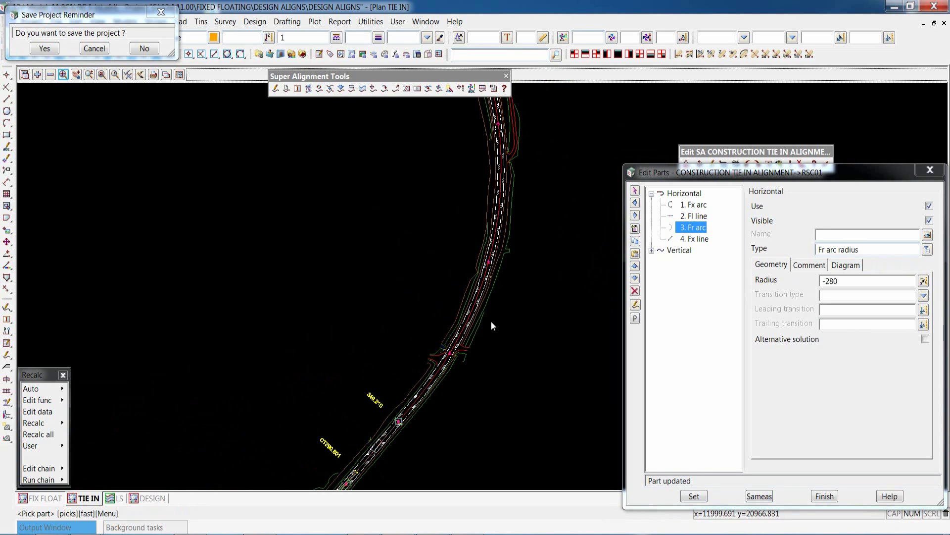
pyautogui.scroll(-1, 515, 310)
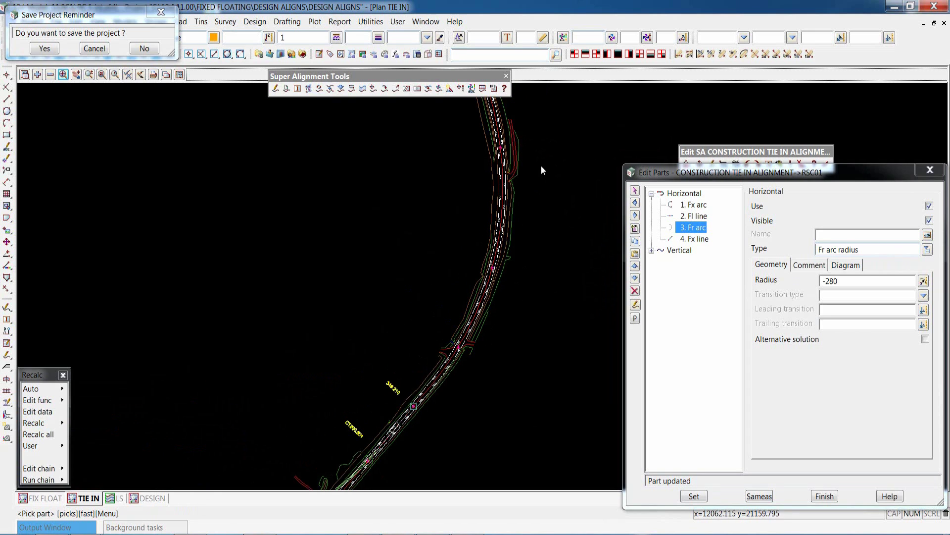
pyautogui.scroll(1, 550, 132)
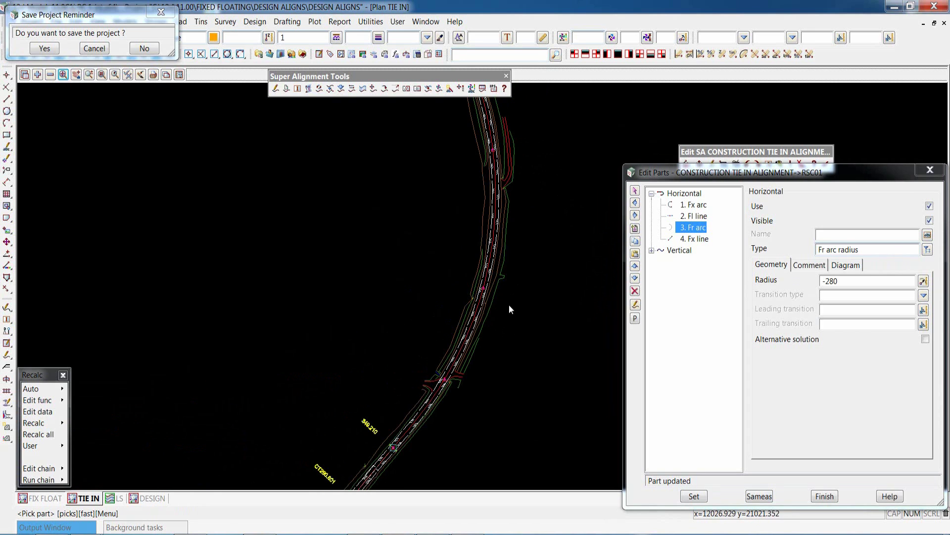
pyautogui.scroll(1, 524, 274)
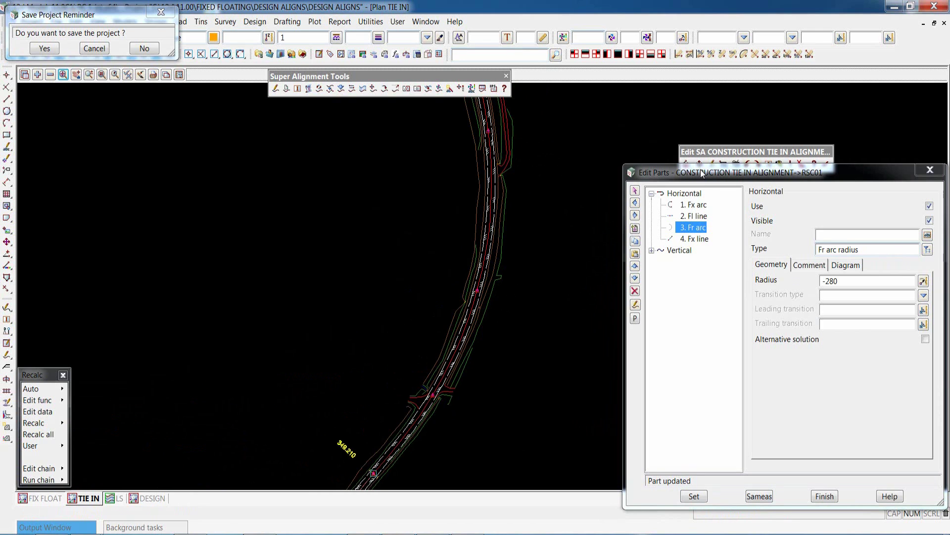
pyautogui.moveTo(703, 172); pyautogui.dragTo(653, 147)
pyautogui.click(639, 202)
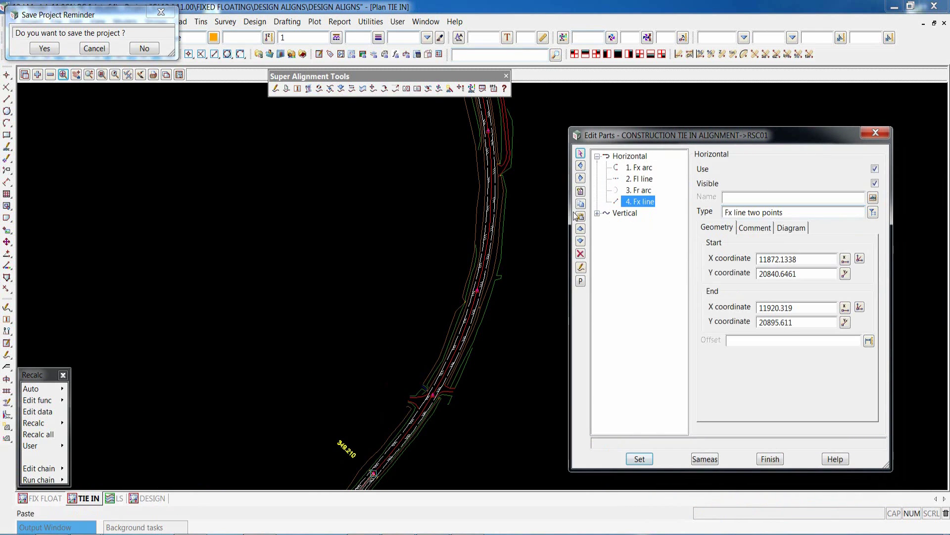
pyautogui.click(581, 191)
pyautogui.click(873, 212)
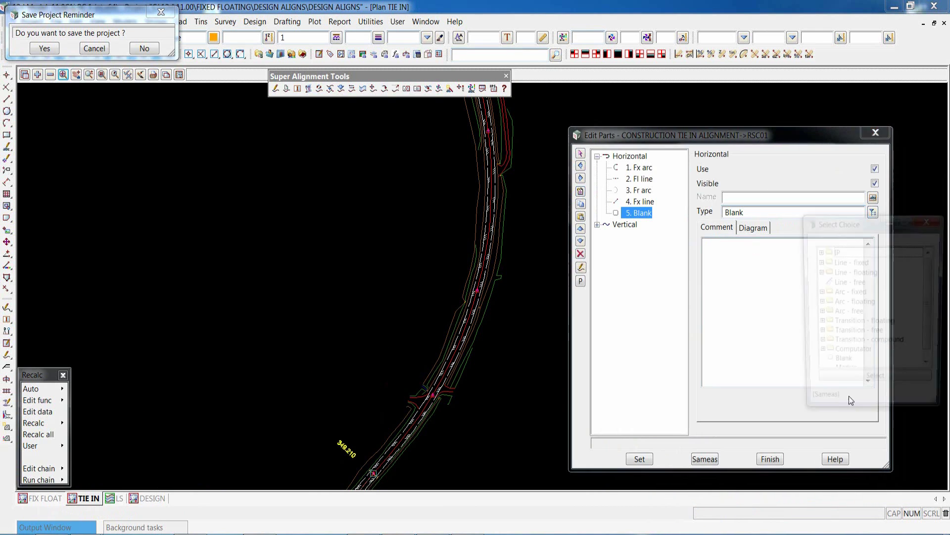
pyautogui.click(819, 292)
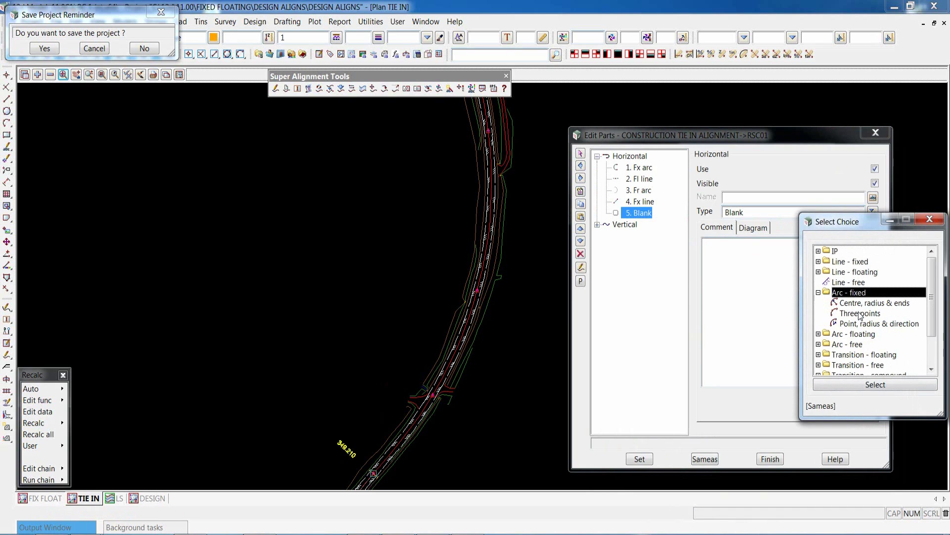
pyautogui.doubleClick(860, 314)
# Step: Set the new arc's point 1 at the control mark (11967.571, 20955.8682) and point 2 at the next mark (12003.2322, 21036.3387)
pyautogui.click(860, 259)
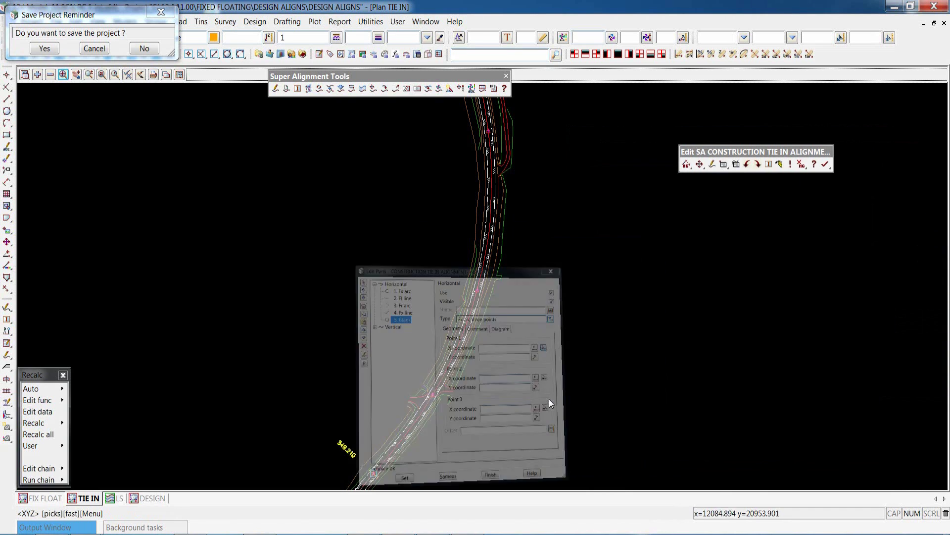
pyautogui.click(434, 397)
pyautogui.middleClick(433, 397)
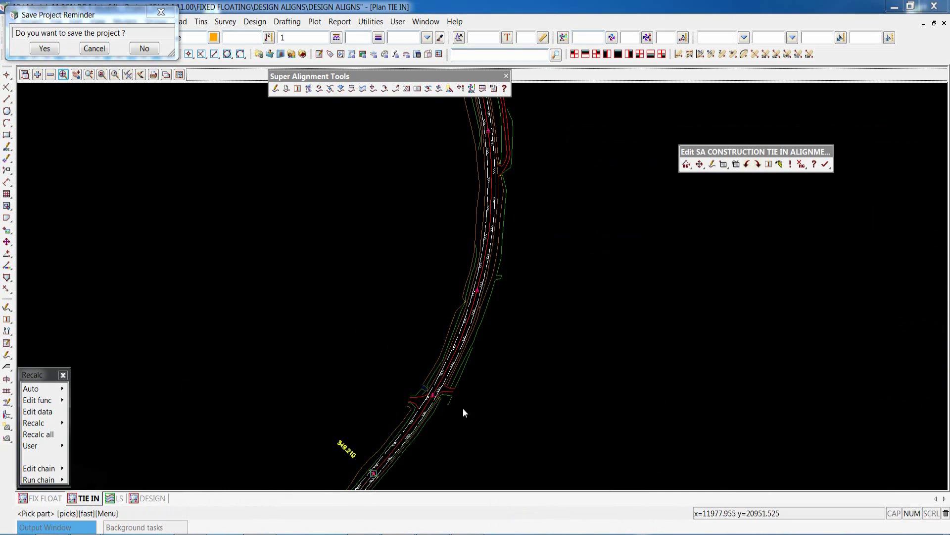
pyautogui.click(859, 307)
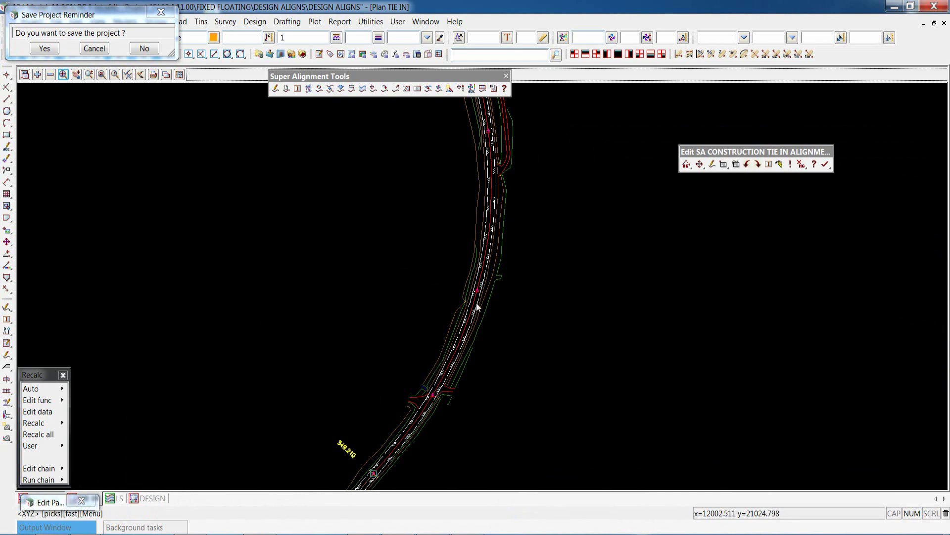
pyautogui.click(479, 291)
pyautogui.middleClick(480, 291)
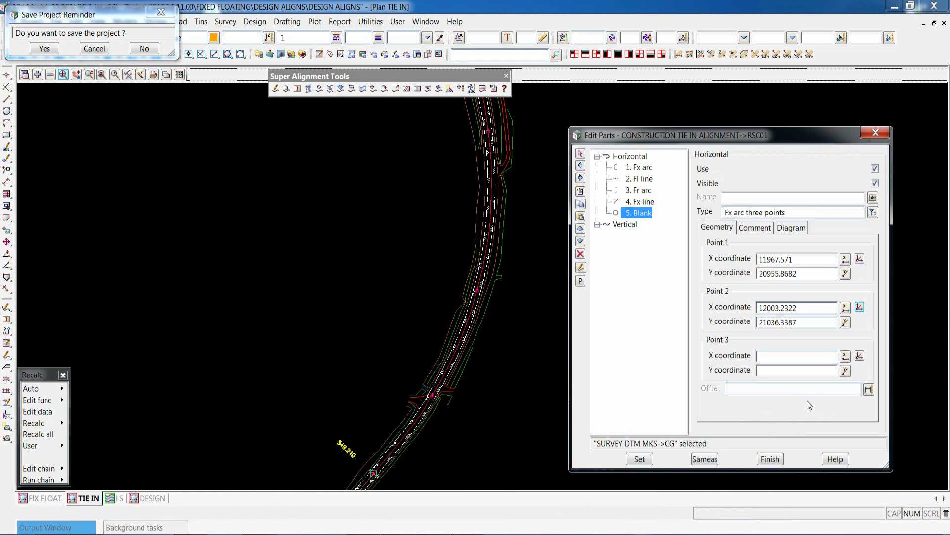
# Step: Set the new arc's point 3 at the northern control mark (12012.0518, 21158.1665) and apply the part
pyautogui.click(860, 356)
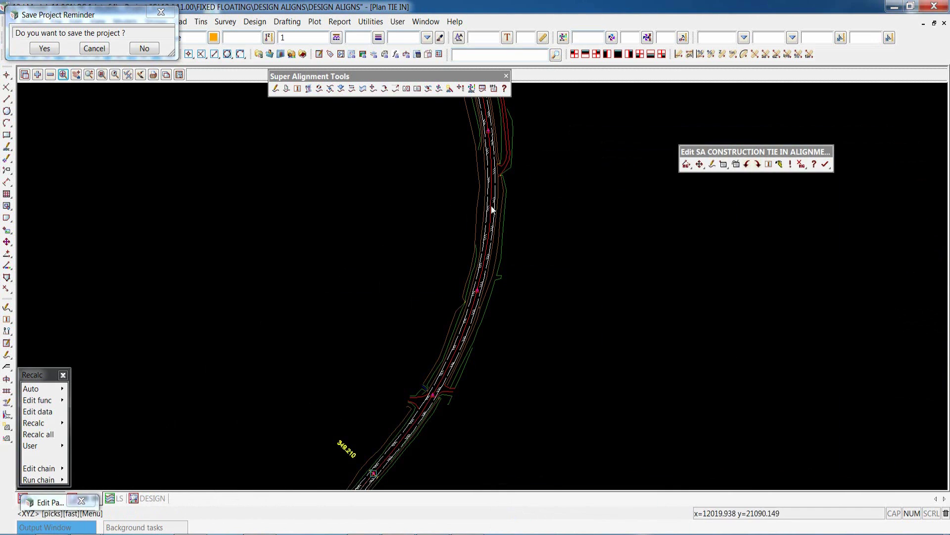
pyautogui.click(490, 133)
pyautogui.middleClick(491, 132)
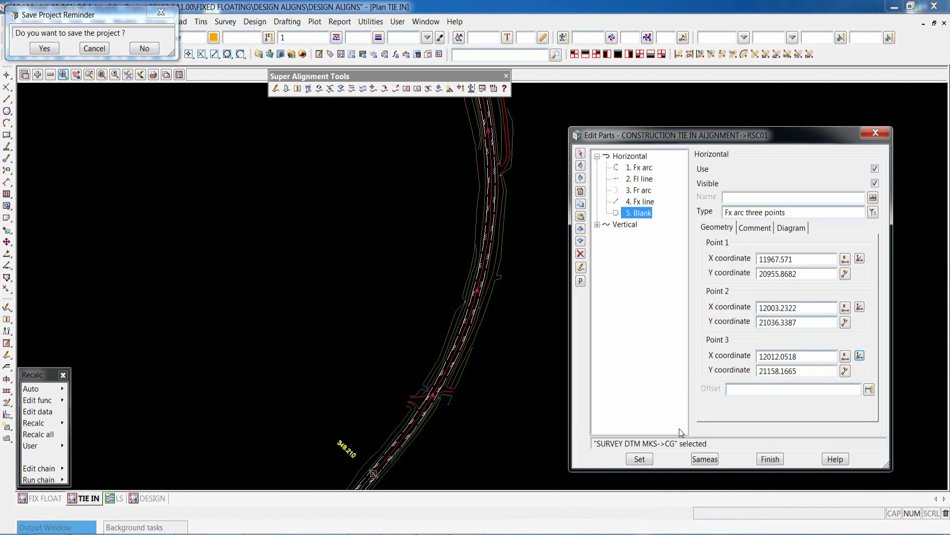
pyautogui.click(640, 459)
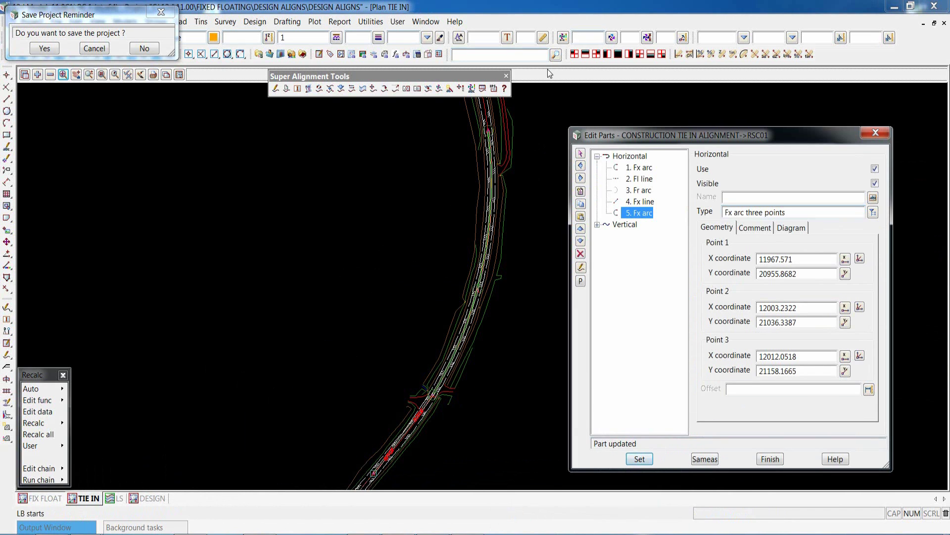
# Step: Examine the connection between the fixed line's end and the start of the new three-point arc
pyautogui.scroll(-2, 488, 307)
pyautogui.scroll(2, 469, 351)
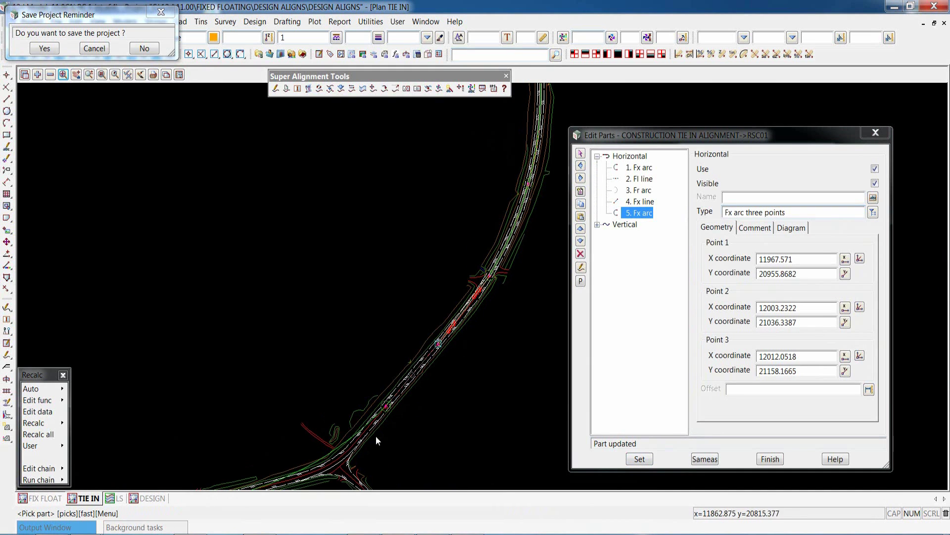
pyautogui.scroll(3, 496, 297)
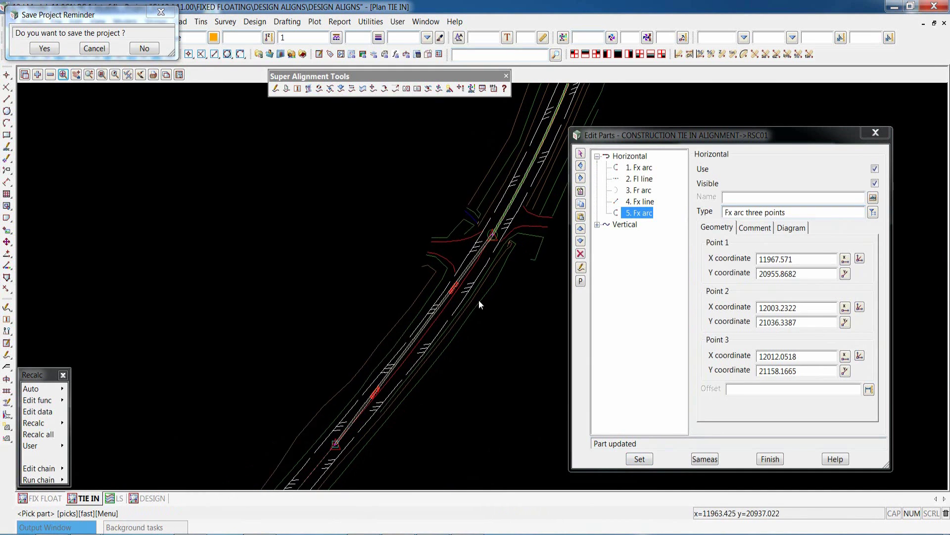
pyautogui.scroll(-2, 471, 262)
pyautogui.scroll(2, 441, 385)
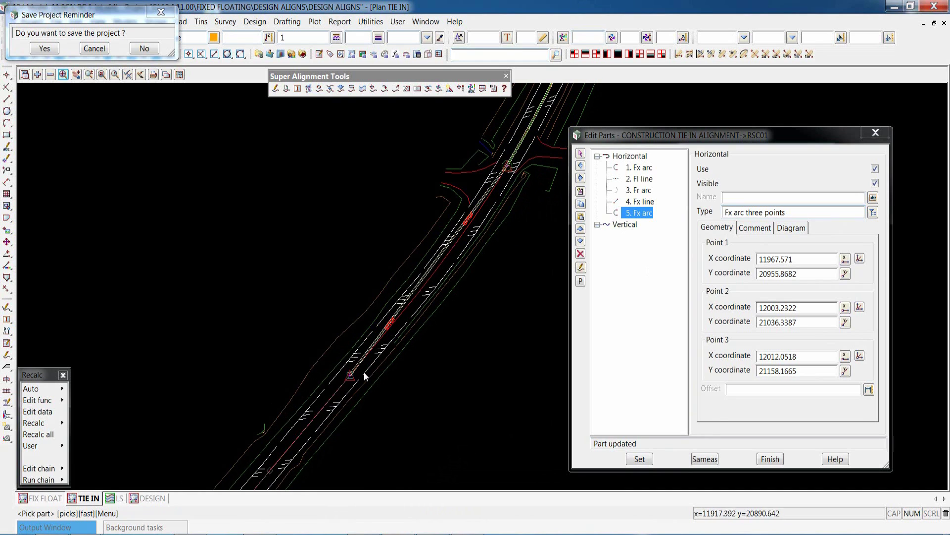
# Step: Insert a free transition between the fixed line (part 4) and the three-point fixed arc, and apply it
pyautogui.click(643, 201)
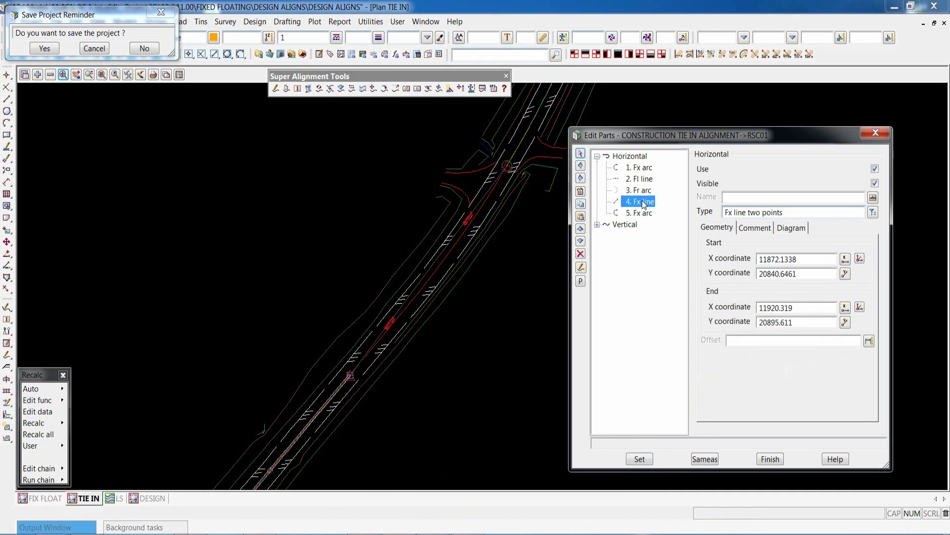
pyautogui.click(581, 192)
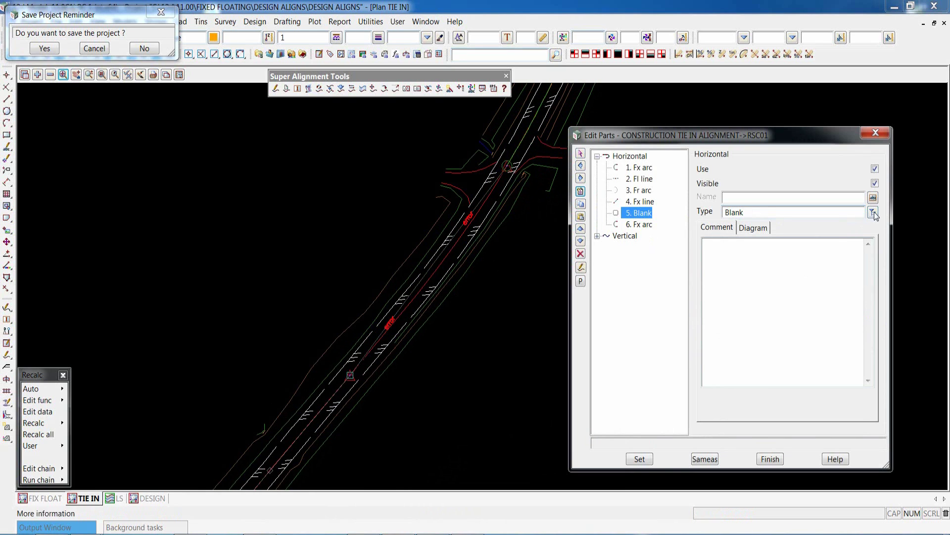
pyautogui.click(873, 212)
pyautogui.click(819, 333)
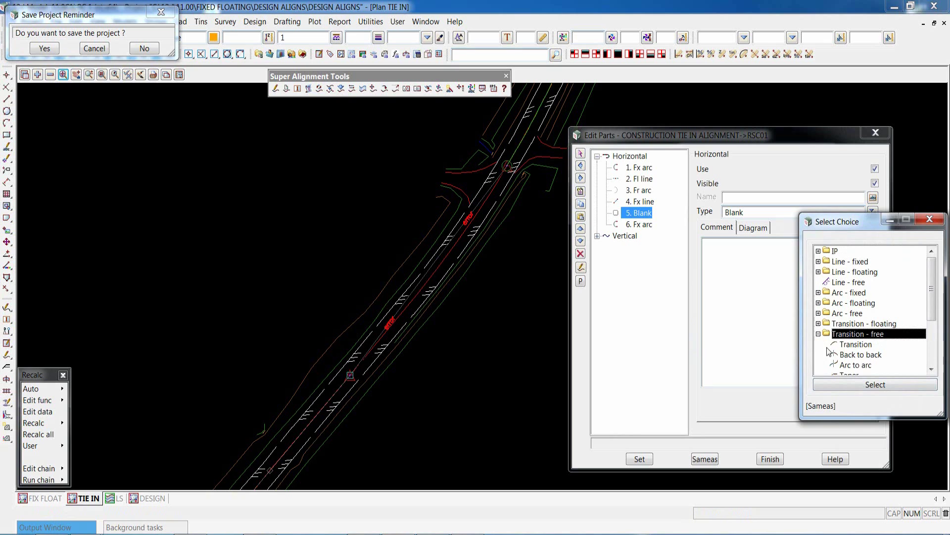
pyautogui.doubleClick(856, 345)
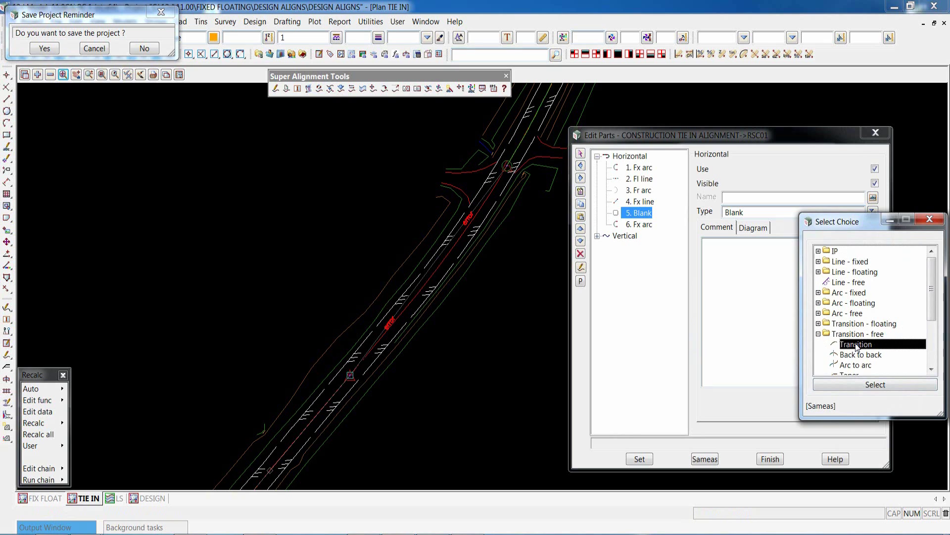
pyautogui.click(638, 458)
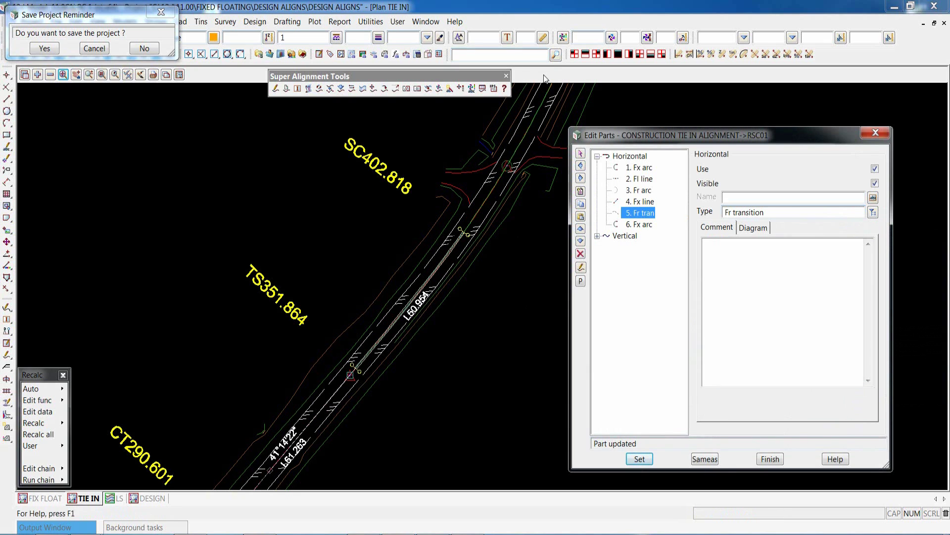
# Step: Add a horizontal part after the three-point arc, defined as a fixed line through two points
pyautogui.scroll(-2, 343, 285)
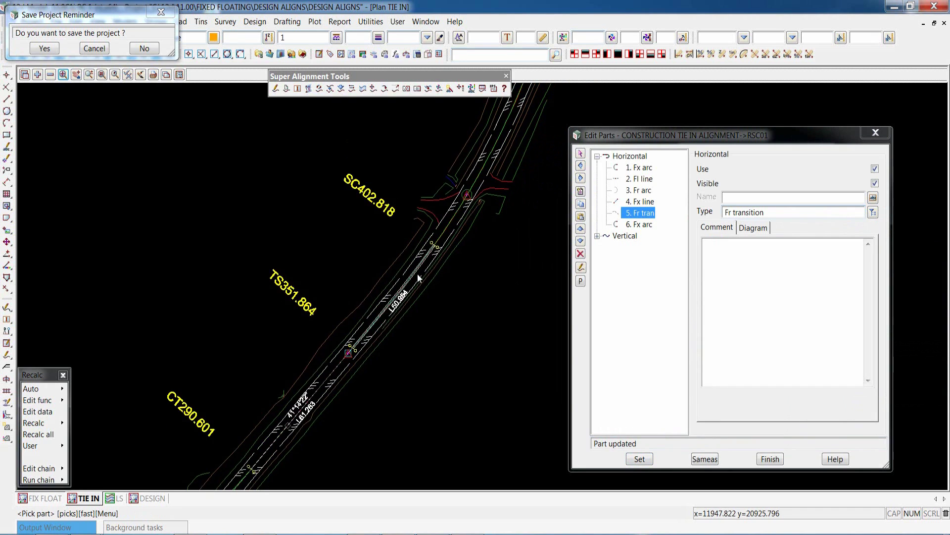
pyautogui.scroll(2, 419, 278)
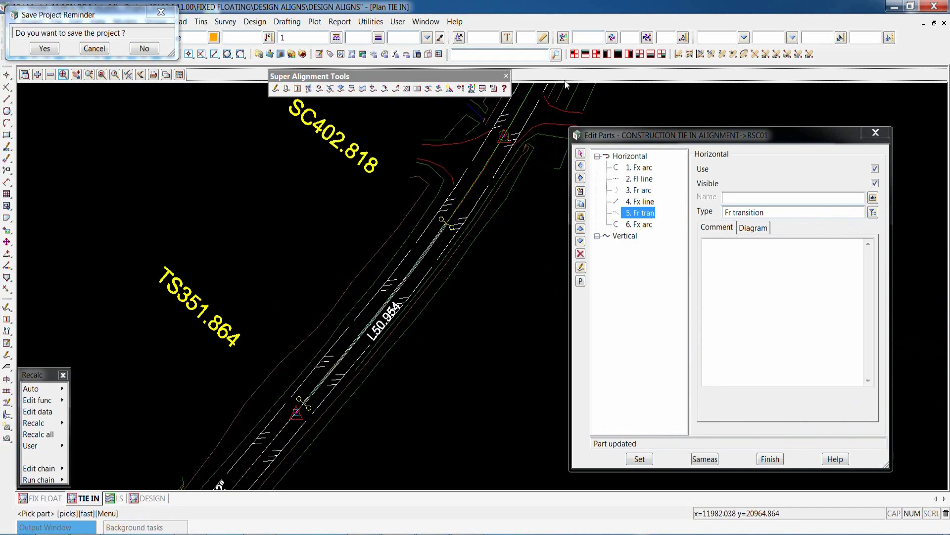
pyautogui.scroll(-3, 352, 395)
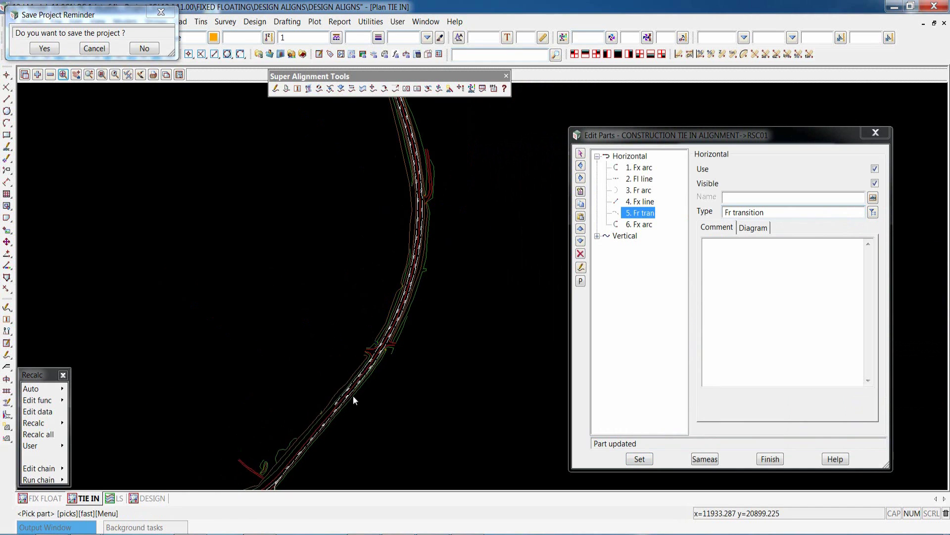
pyautogui.scroll(3, 374, 165)
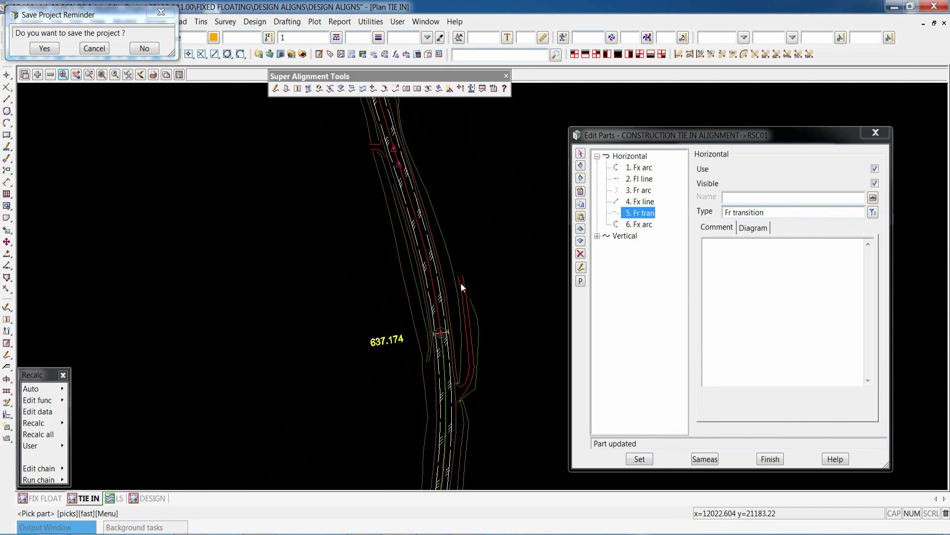
pyautogui.click(642, 225)
pyautogui.press('Down')
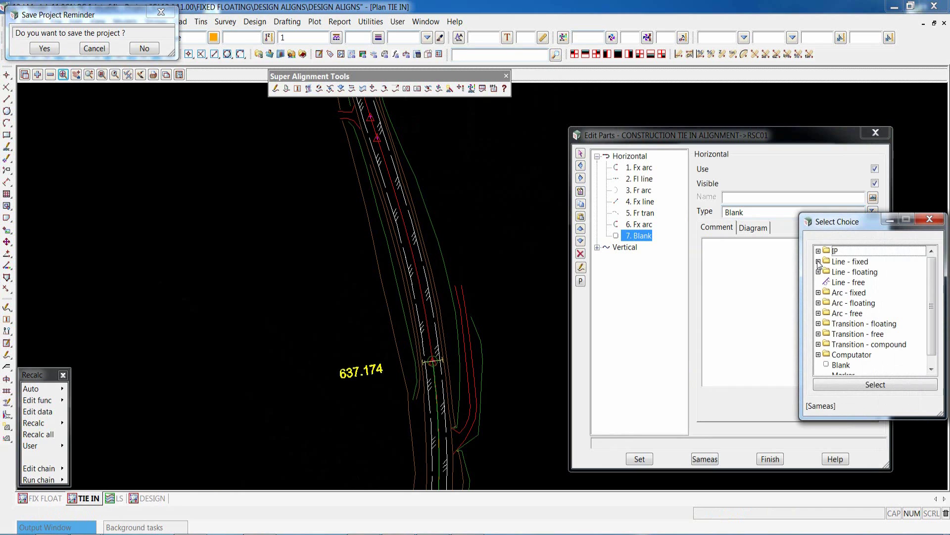
pyautogui.click(819, 262)
pyautogui.click(864, 275)
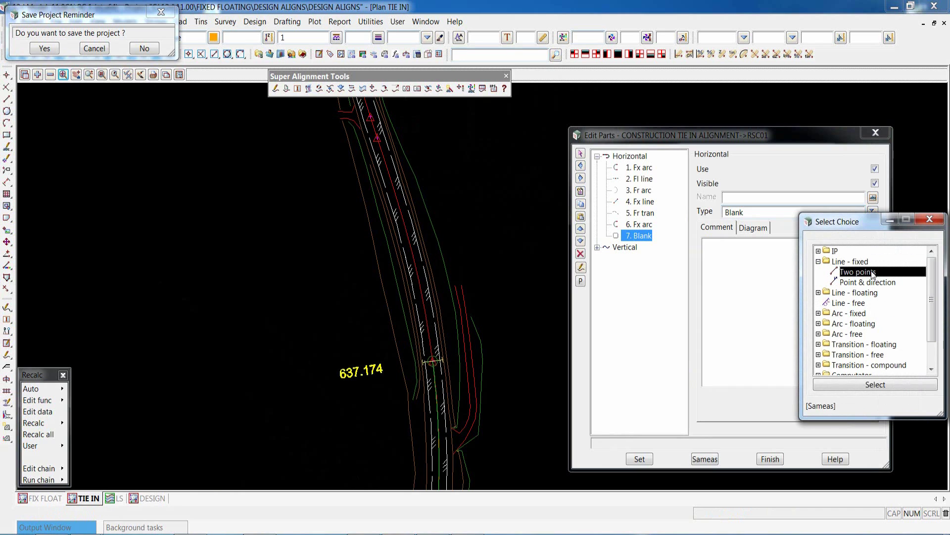
pyautogui.doubleClick(872, 273)
# Step: Set the new line's start at mark (11989.9647, 21243.2859) and its end at mark (11987.2728, 21251.2211), and apply the part
pyautogui.click(866, 258)
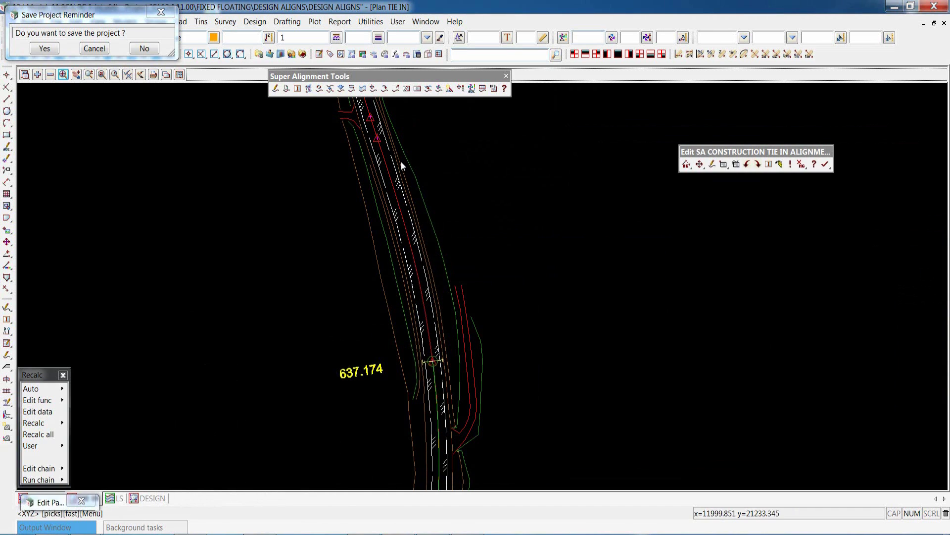
pyautogui.click(376, 138)
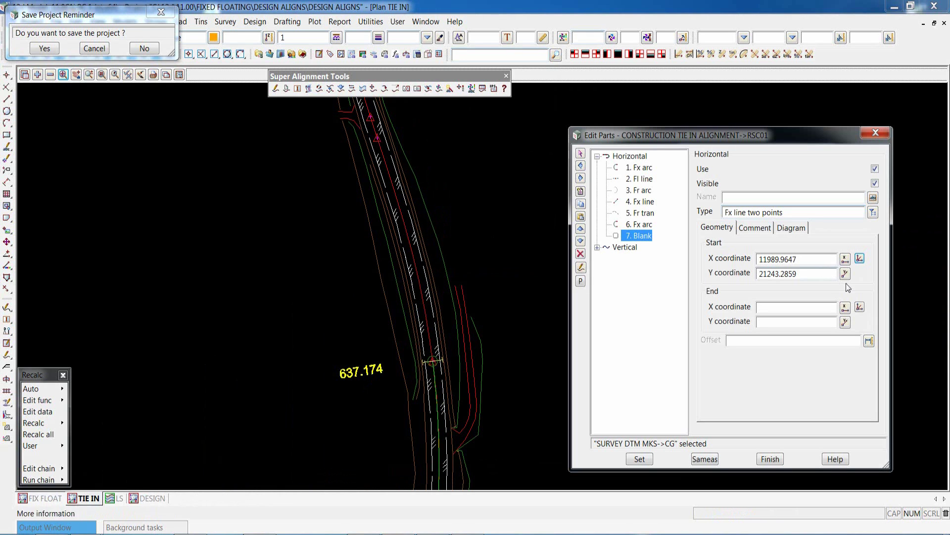
pyautogui.click(860, 307)
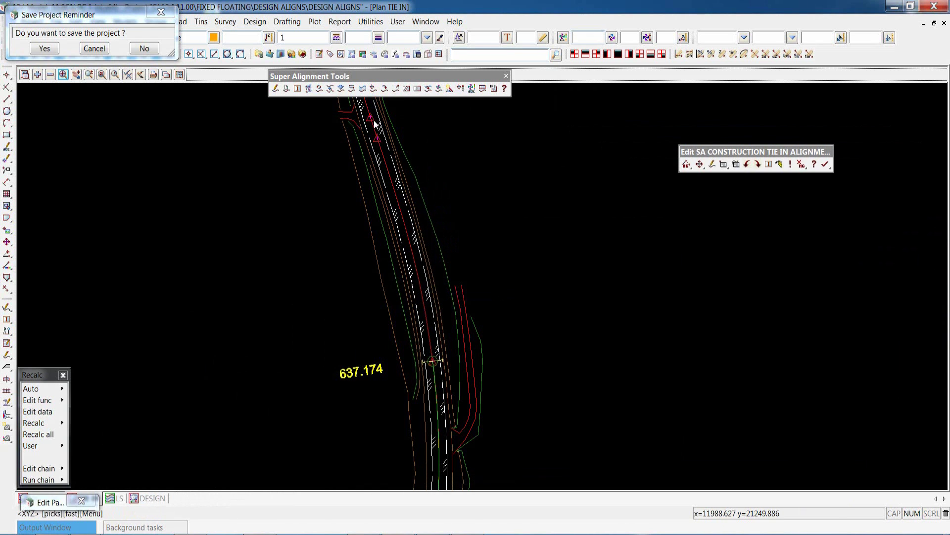
pyautogui.click(370, 118)
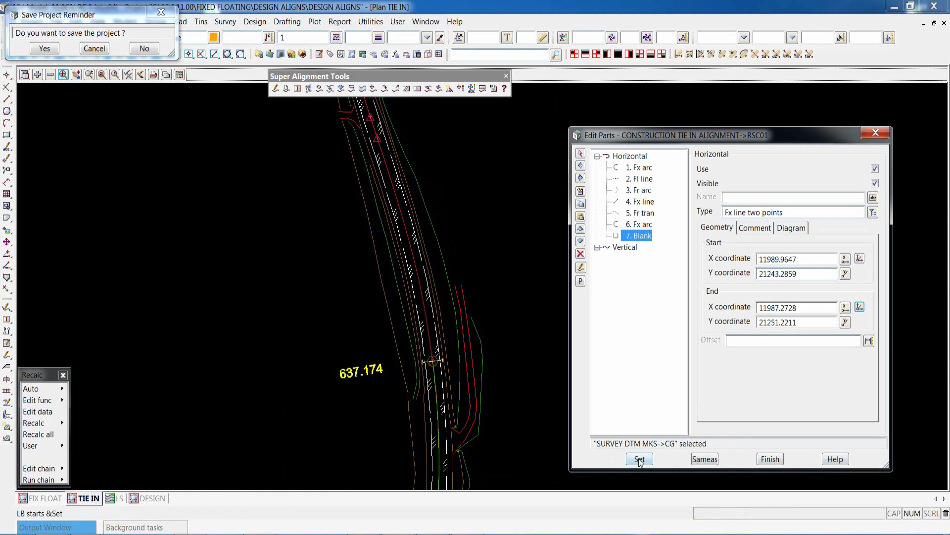
pyautogui.click(640, 458)
# Step: Insert a free transition between the three-point arc (part 6) and the final fixed line, and apply it
pyautogui.click(644, 225)
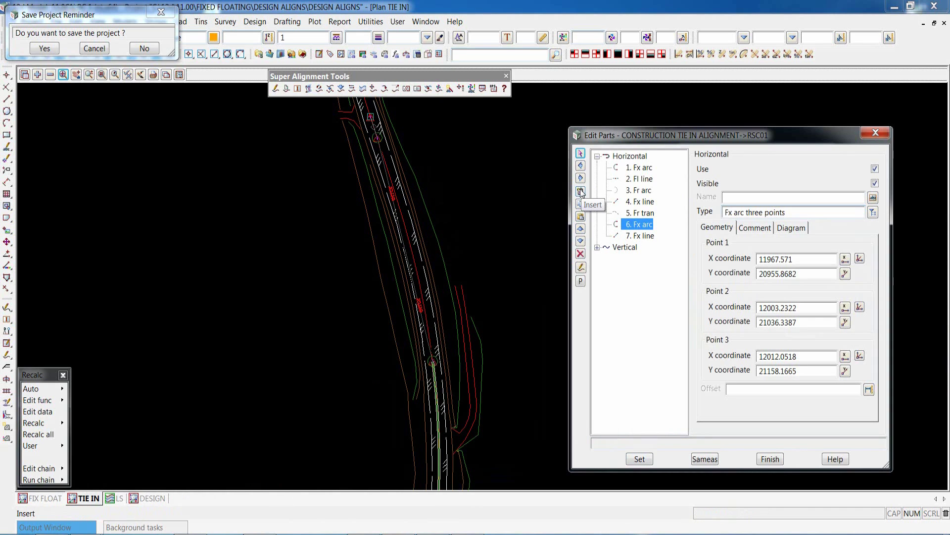
pyautogui.click(581, 192)
pyautogui.click(873, 212)
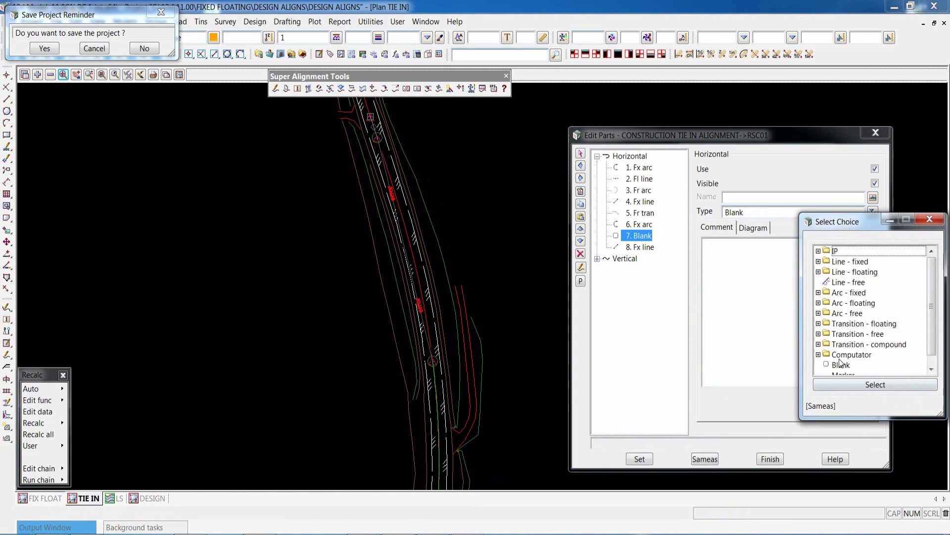
pyautogui.click(819, 334)
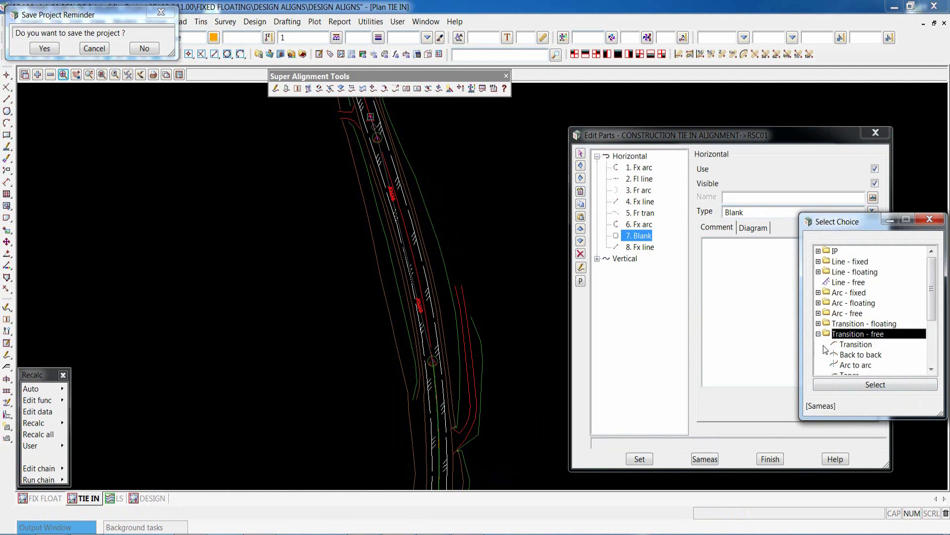
pyautogui.doubleClick(853, 345)
pyautogui.click(640, 458)
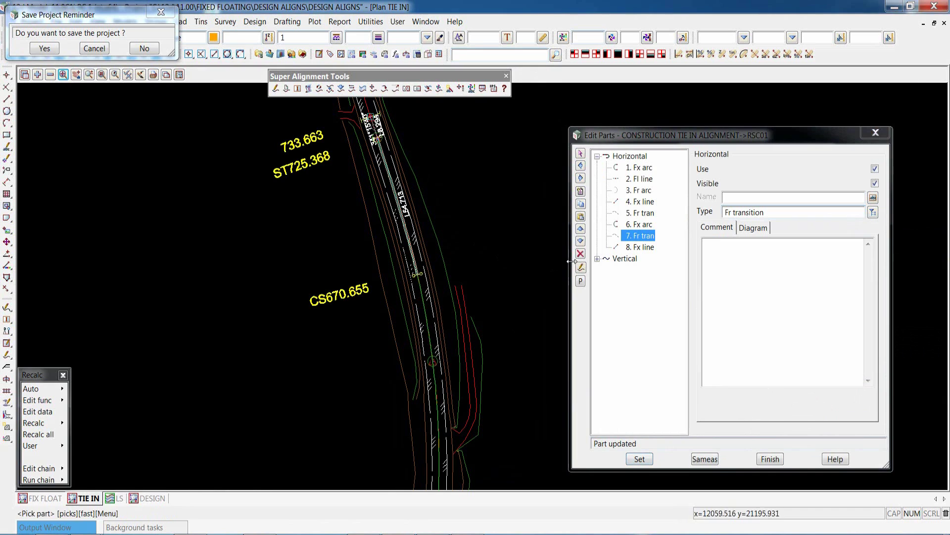
# Step: Finish editing the horizontal parts and clear the alignment's vertical geometry
pyautogui.click(777, 462)
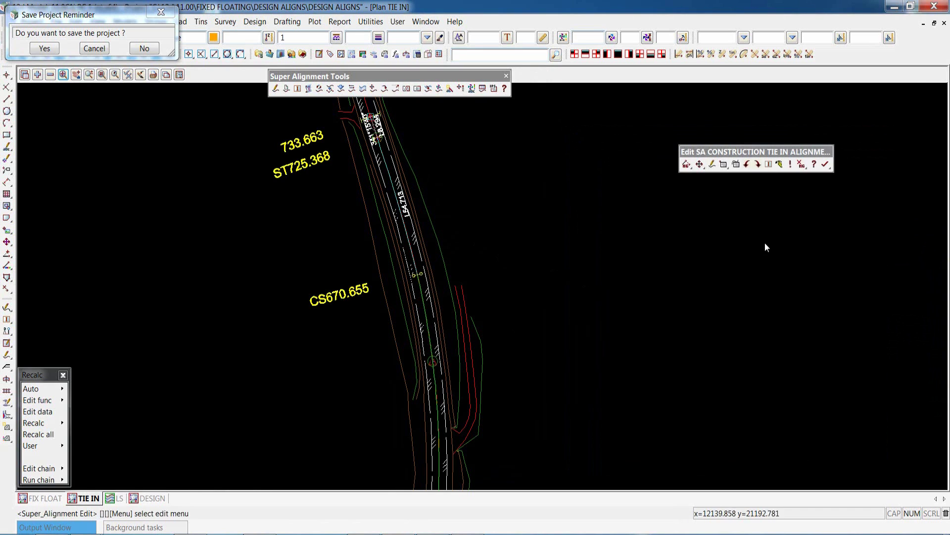
pyautogui.click(802, 165)
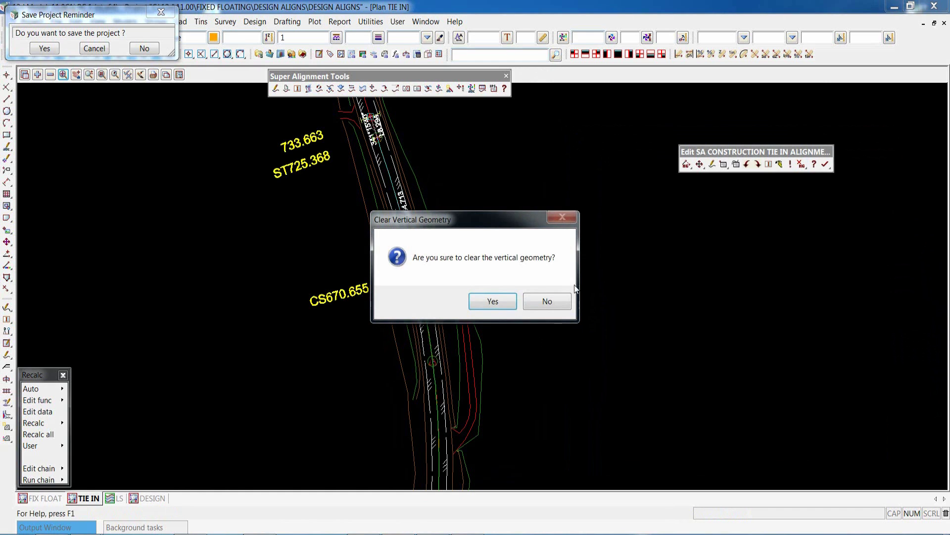
pyautogui.click(493, 301)
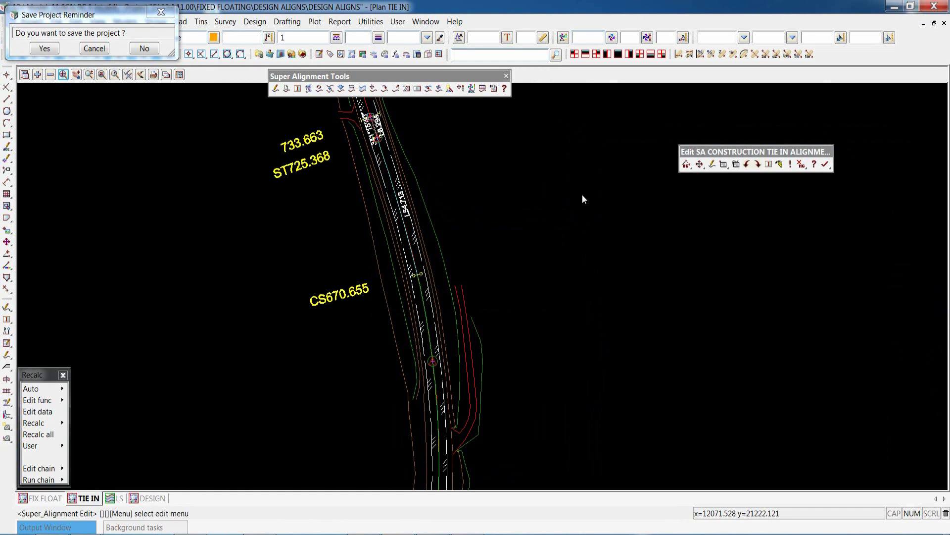
# Step: Profile alignment RSC01 from the TIE IN plan and display its long section in the LS view
pyautogui.scroll(-2, 582, 194)
pyautogui.scroll(-2, 582, 194)
pyautogui.scroll(3, 467, 473)
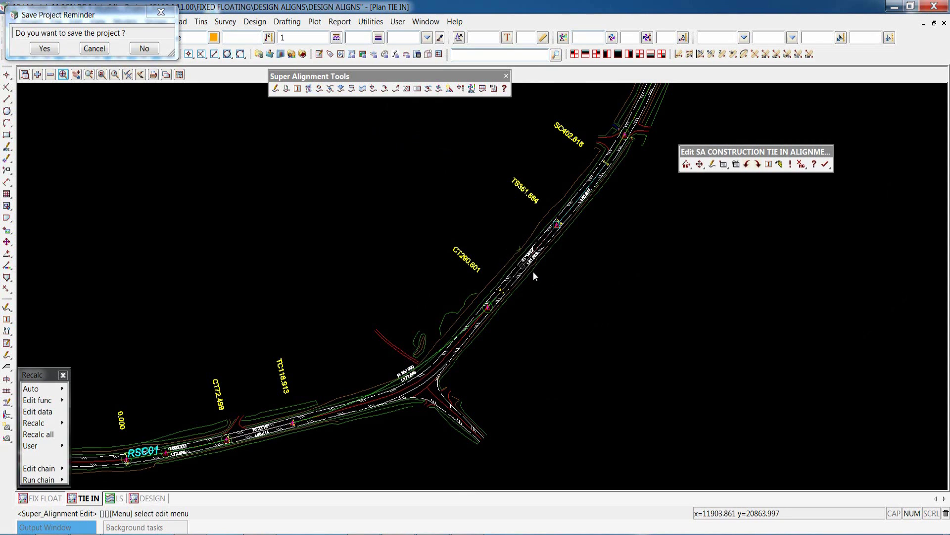
pyautogui.click(113, 498)
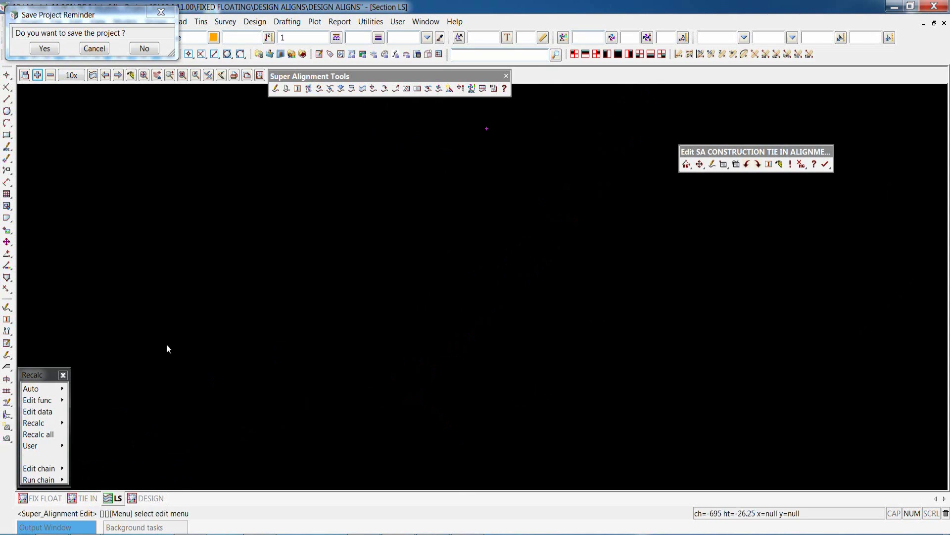
pyautogui.click(85, 498)
pyautogui.click(377, 382)
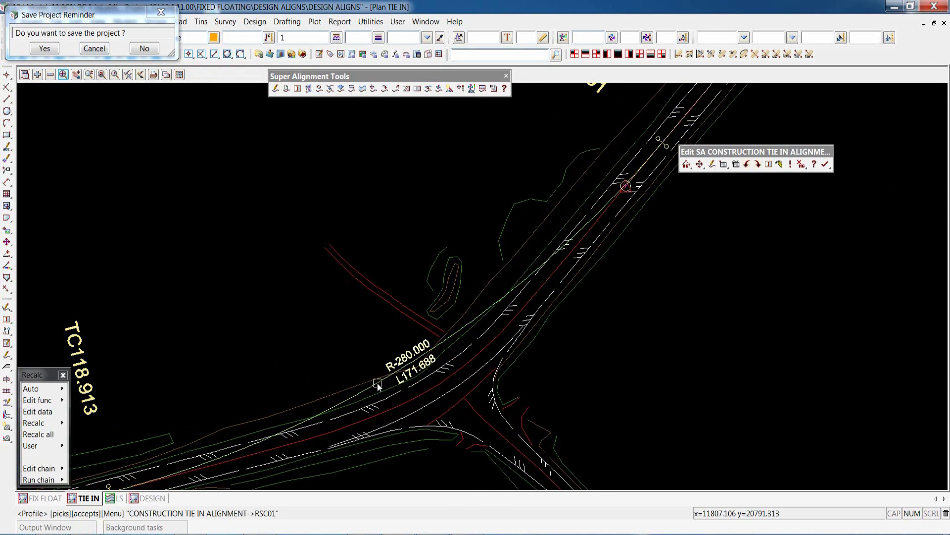
pyautogui.middleClick(379, 383)
pyautogui.click(113, 496)
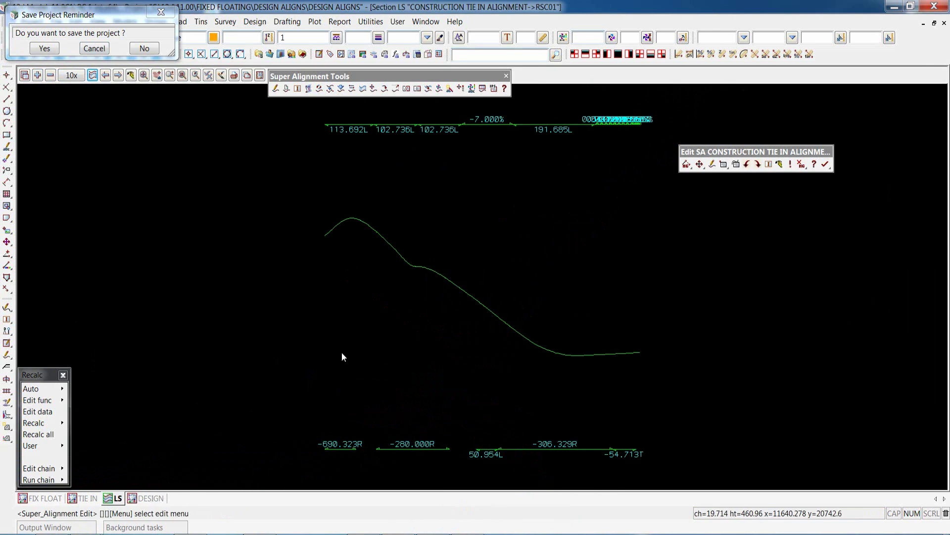
# Step: Open the part editor on RSC01's vertical geometry and insert a first blank vertical part
pyautogui.scroll(-1, 337, 343)
pyautogui.scroll(4, 459, 322)
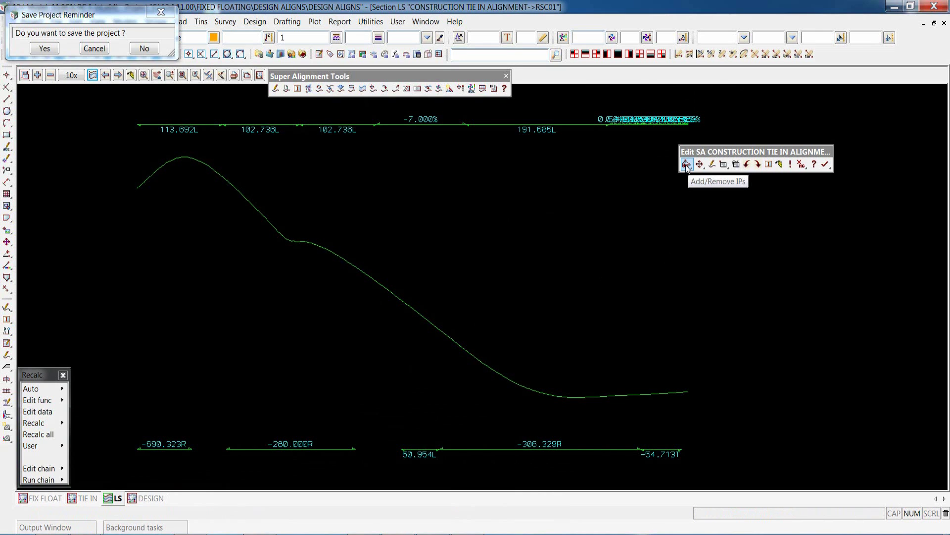
pyautogui.click(736, 163)
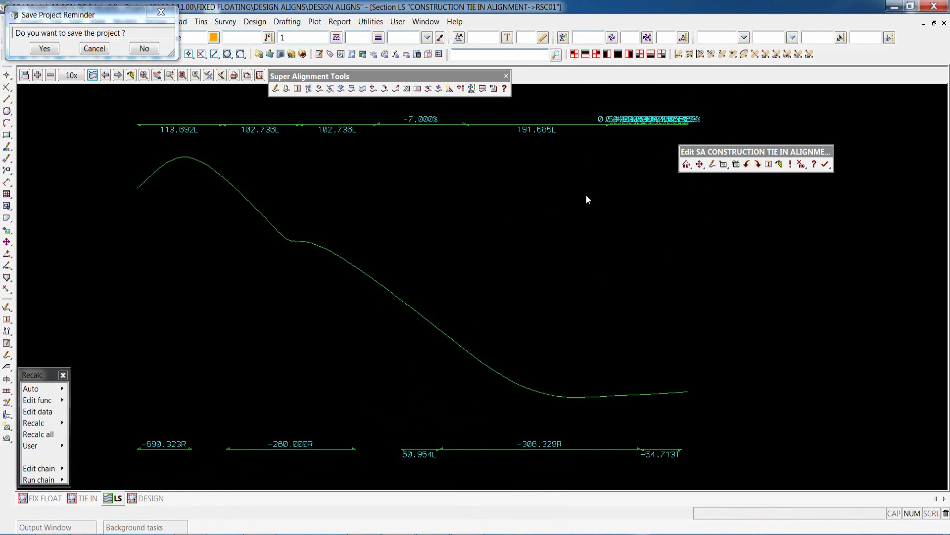
pyautogui.click(623, 168)
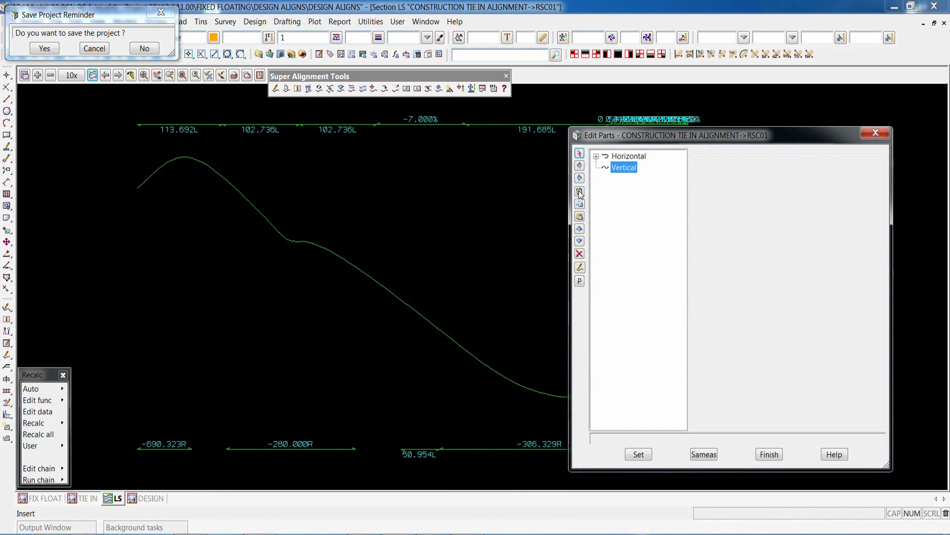
pyautogui.click(540, 76)
pyautogui.moveTo(304, 242); pyautogui.dragTo(257, 259, button='middle')
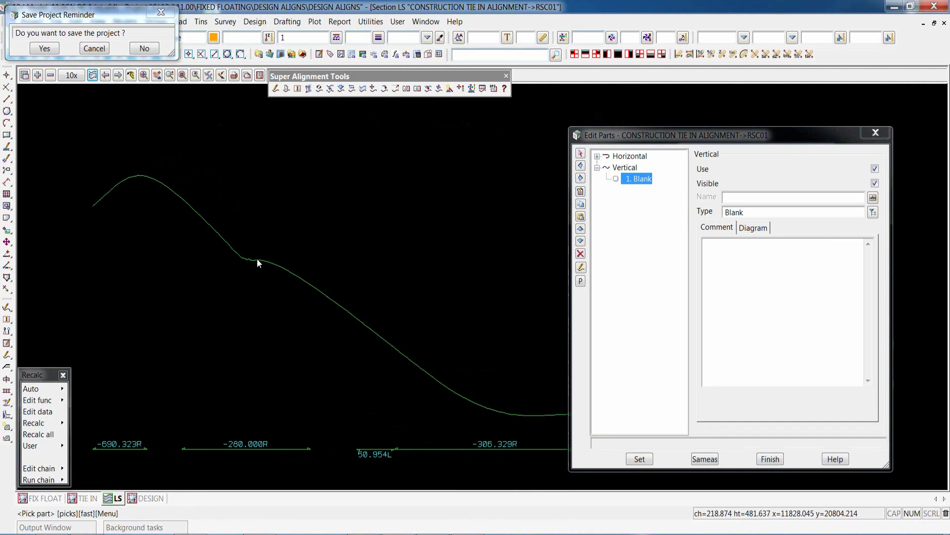
pyautogui.scroll(1, 257, 258)
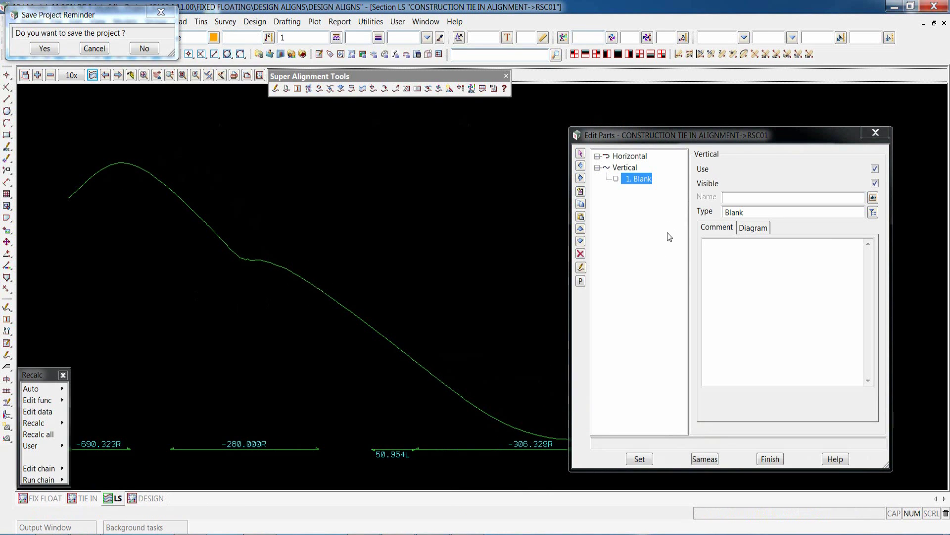
# Step: Insert a second vertical part, defined as a fixed parabola through three points
pyautogui.click(581, 191)
pyautogui.click(873, 212)
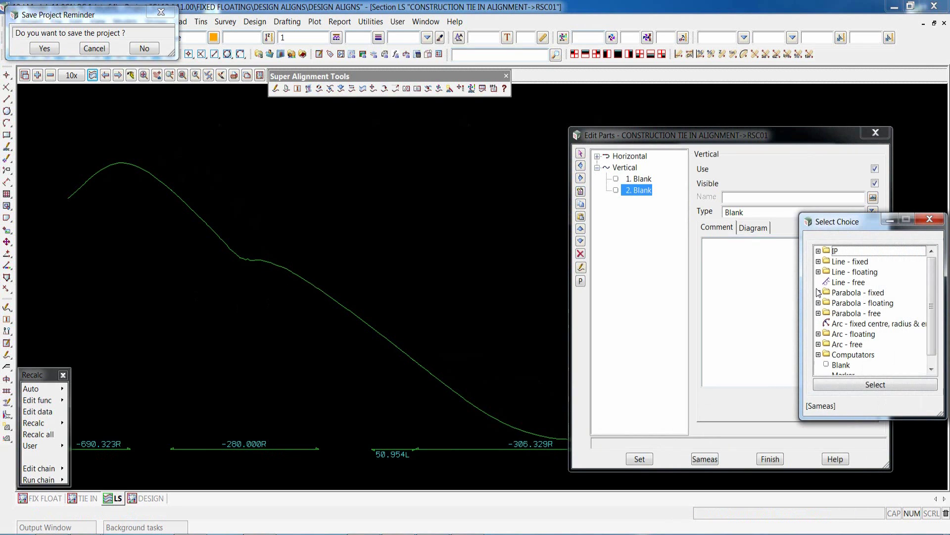
pyautogui.click(818, 292)
pyautogui.doubleClick(855, 303)
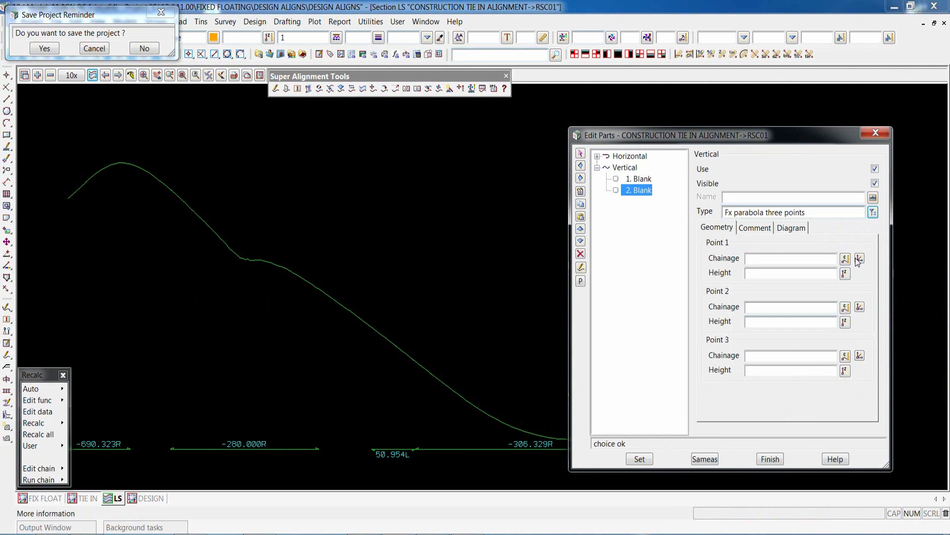
# Step: Fix the parabola on three points of the existing profile at chainages 0, 61.9494 and 102.4821, and apply it
pyautogui.click(68, 201)
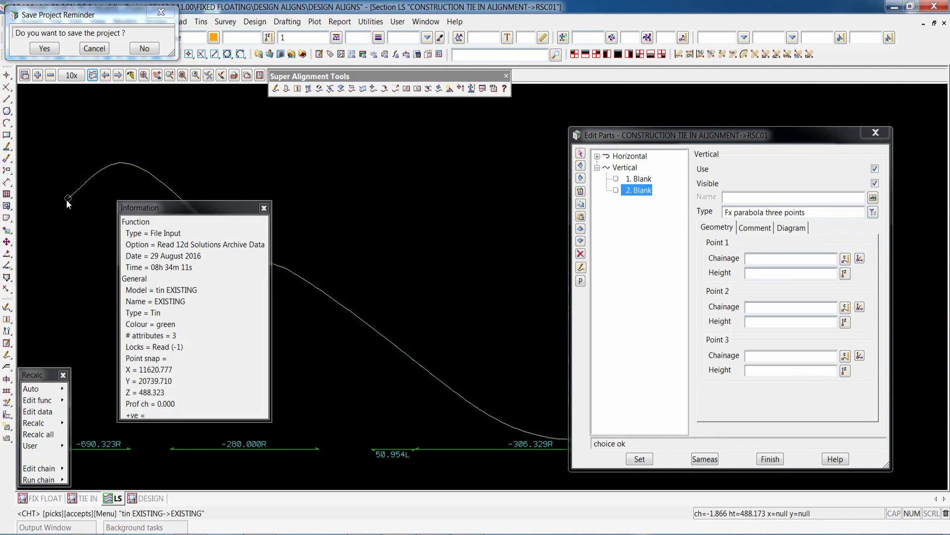
pyautogui.middleClick(68, 201)
pyautogui.click(859, 307)
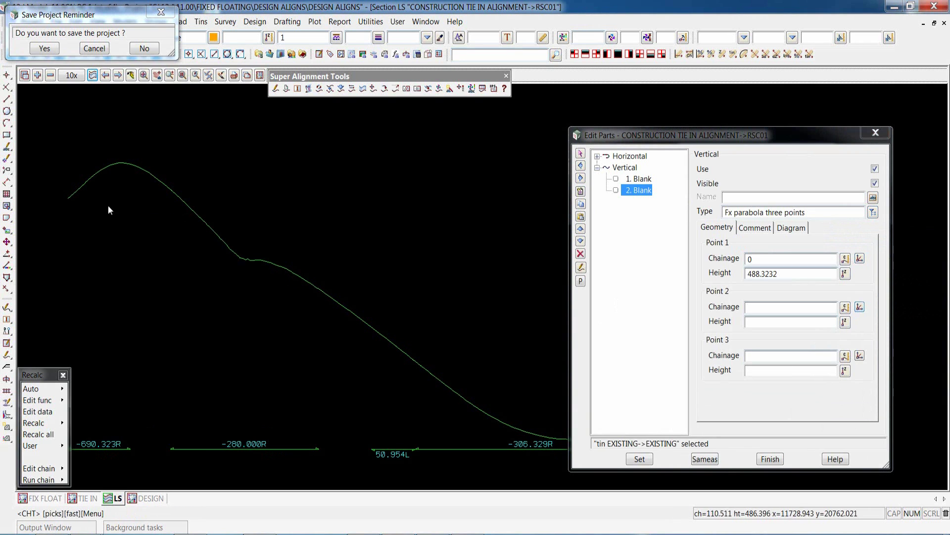
pyautogui.click(123, 161)
pyautogui.middleClick(123, 160)
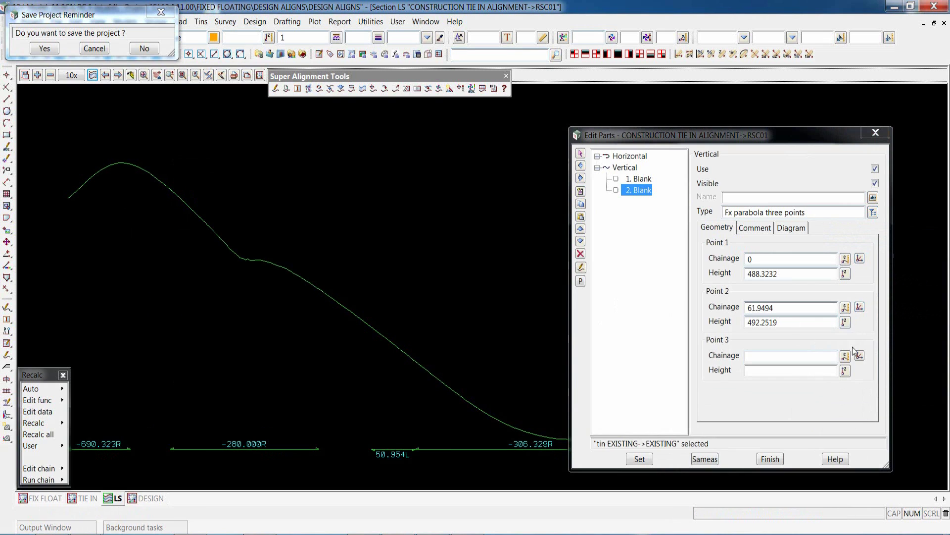
pyautogui.click(159, 182)
pyautogui.middleClick(164, 183)
pyautogui.click(639, 459)
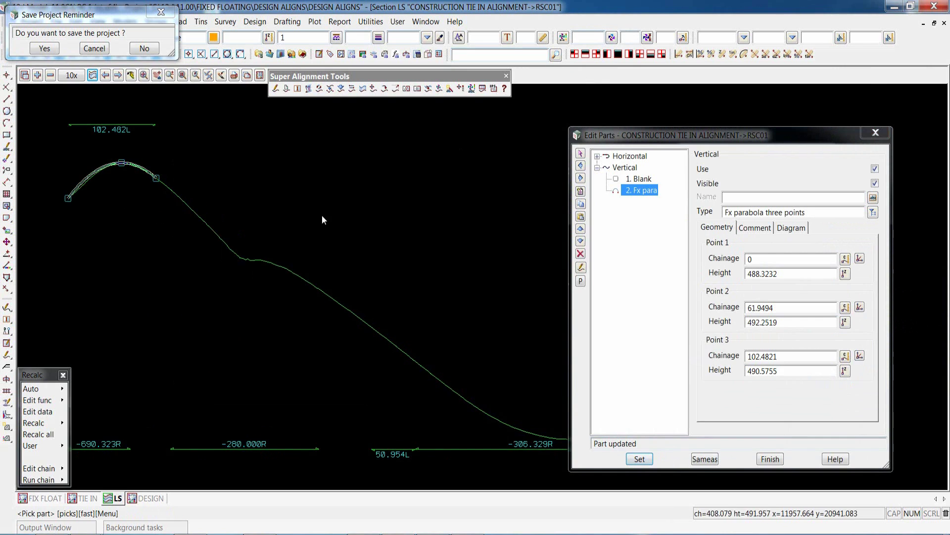
# Step: Insert a blank vertical part after the fixed parabola and delete the blank part preceding it
pyautogui.scroll(-1, 136, 277)
pyautogui.scroll(1, 206, 321)
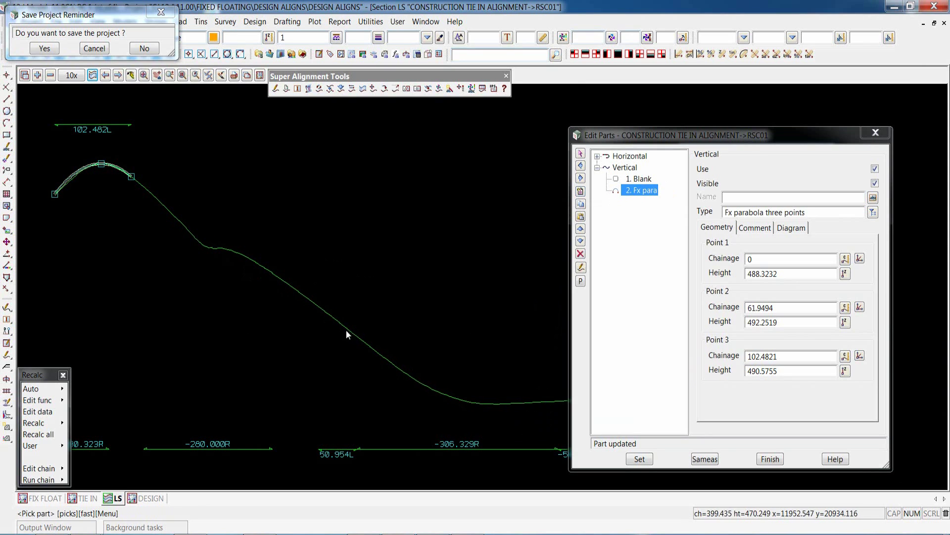
pyautogui.click(580, 192)
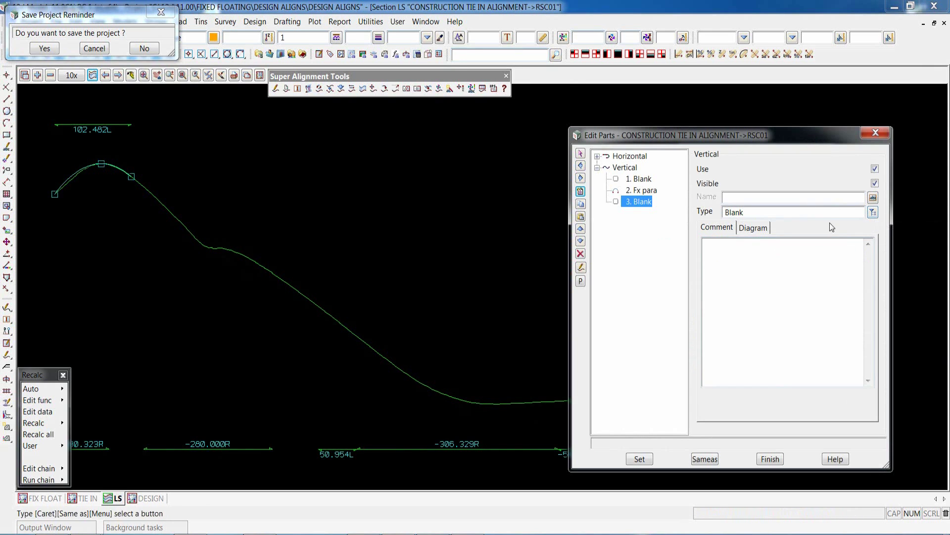
pyautogui.click(644, 178)
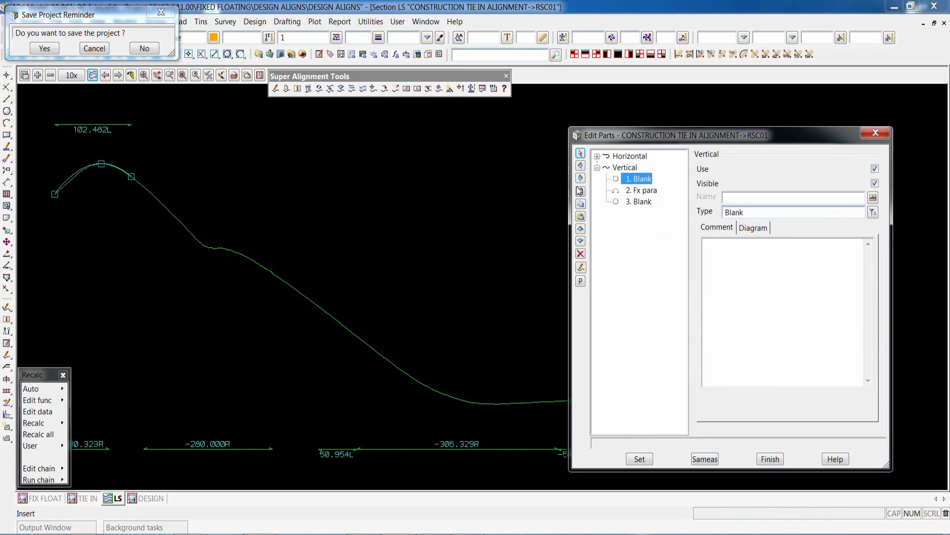
pyautogui.click(580, 253)
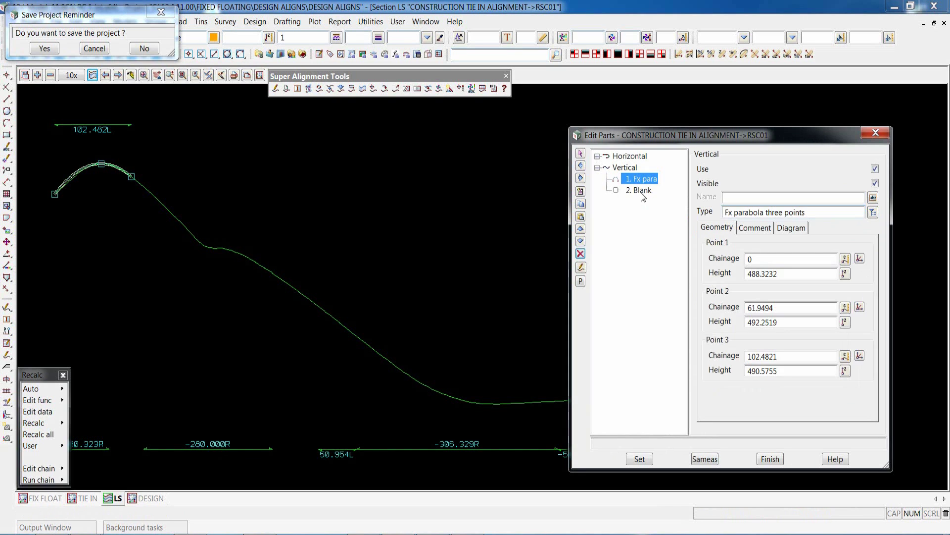
# Step: Define the blank part after the parabola as a fixed line through two points
pyautogui.click(640, 190)
pyautogui.click(874, 211)
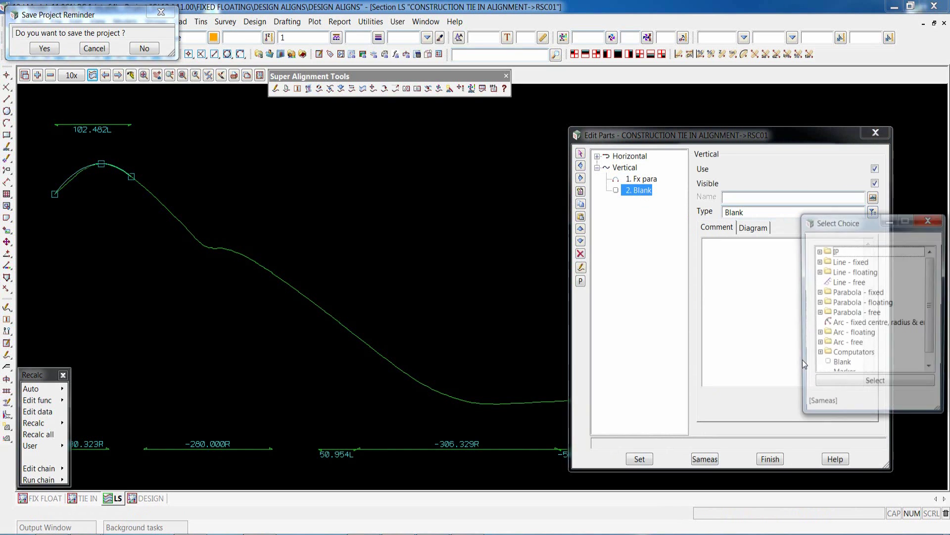
pyautogui.doubleClick(825, 262)
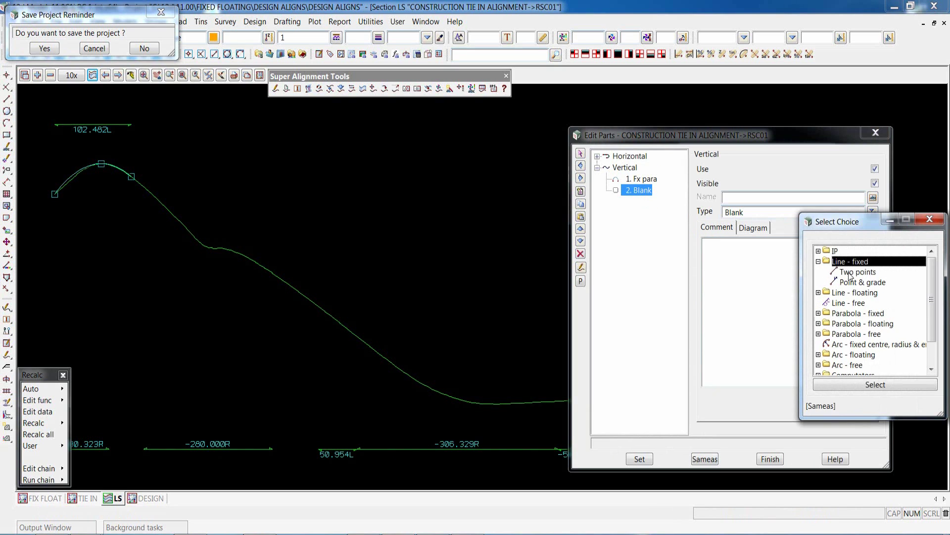
pyautogui.click(851, 272)
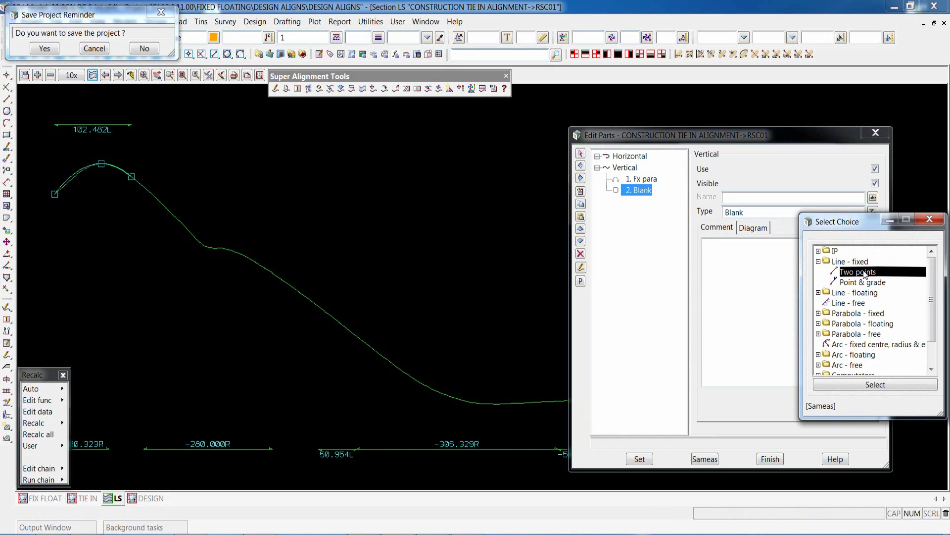
pyautogui.doubleClick(865, 275)
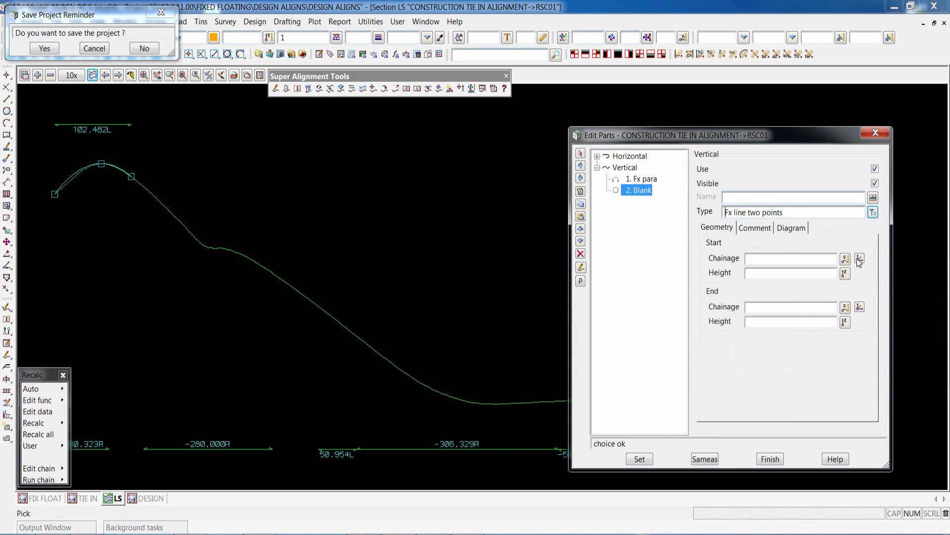
# Step: Fix the line's start at chainage 336.8268 and end at 408.7228 on the existing profile, and apply it
pyautogui.click(304, 297)
pyautogui.middleClick(304, 297)
pyautogui.click(860, 308)
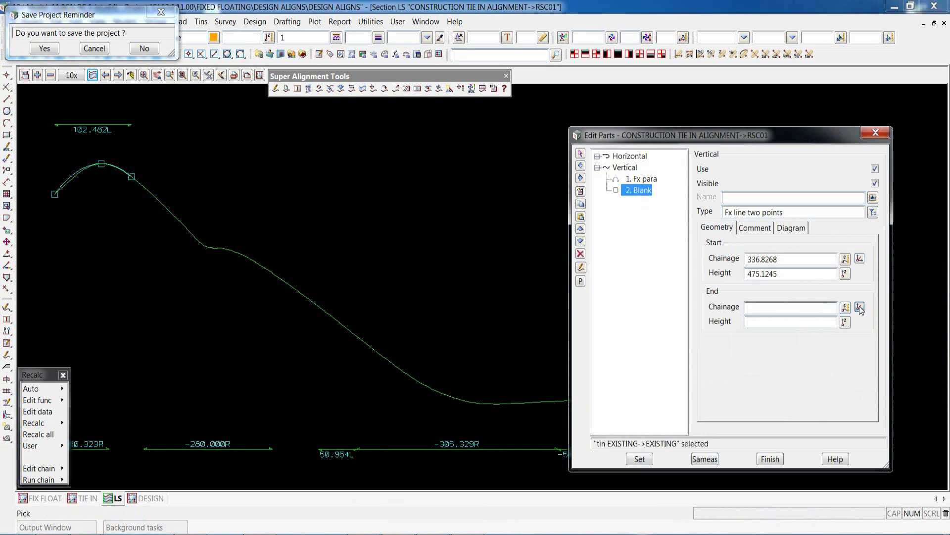
pyautogui.click(362, 340)
pyautogui.middleClick(361, 340)
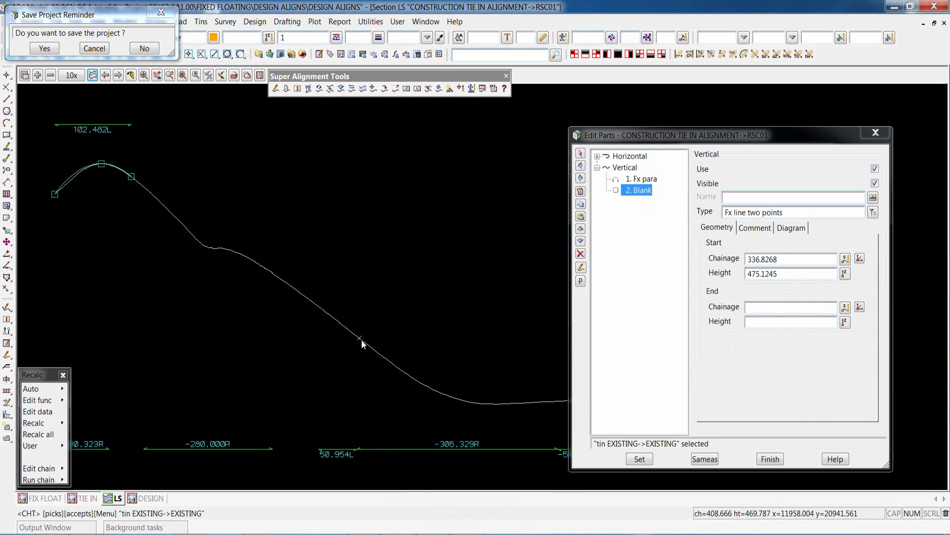
pyautogui.click(639, 458)
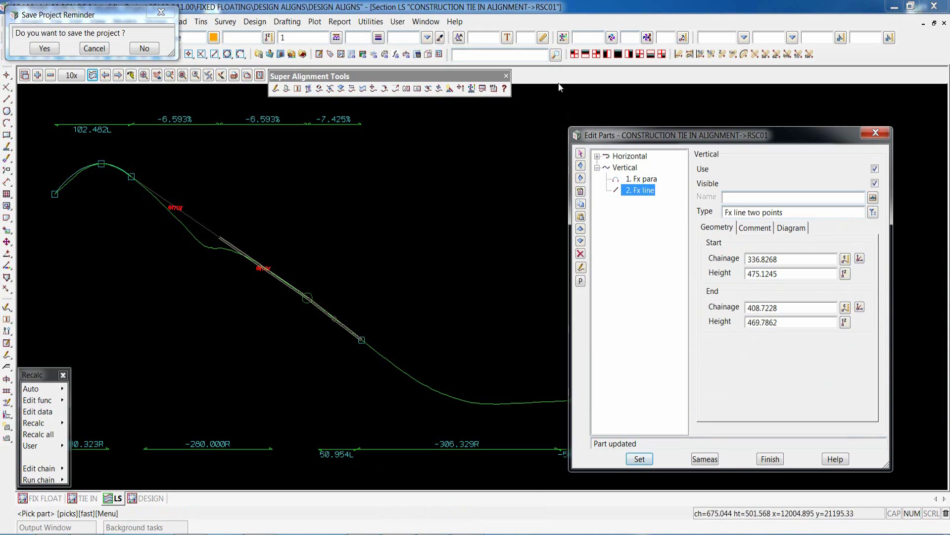
pyautogui.click(311, 282)
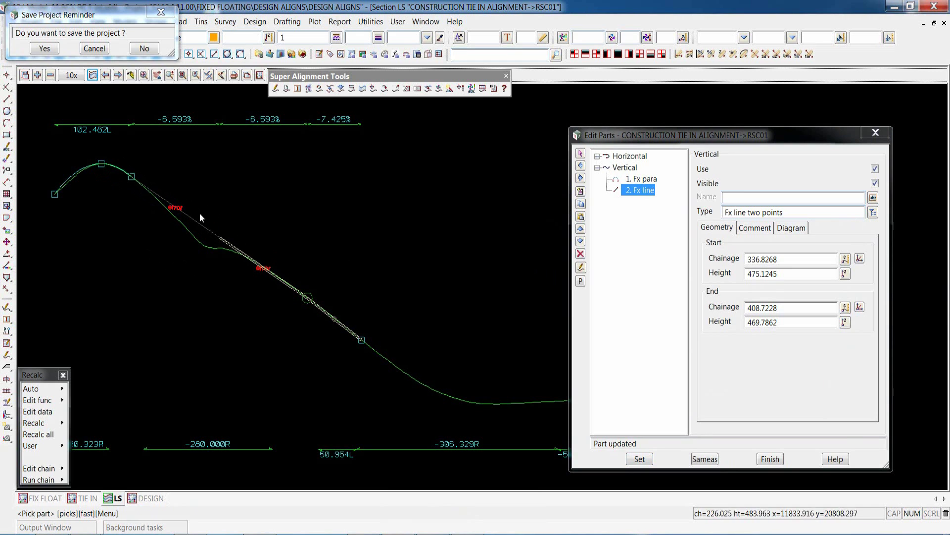
# Step: Insert a free compound parabola between the fixed parabola and the fixed line, with 50% length on the leading curve
pyautogui.click(643, 180)
pyautogui.click(581, 191)
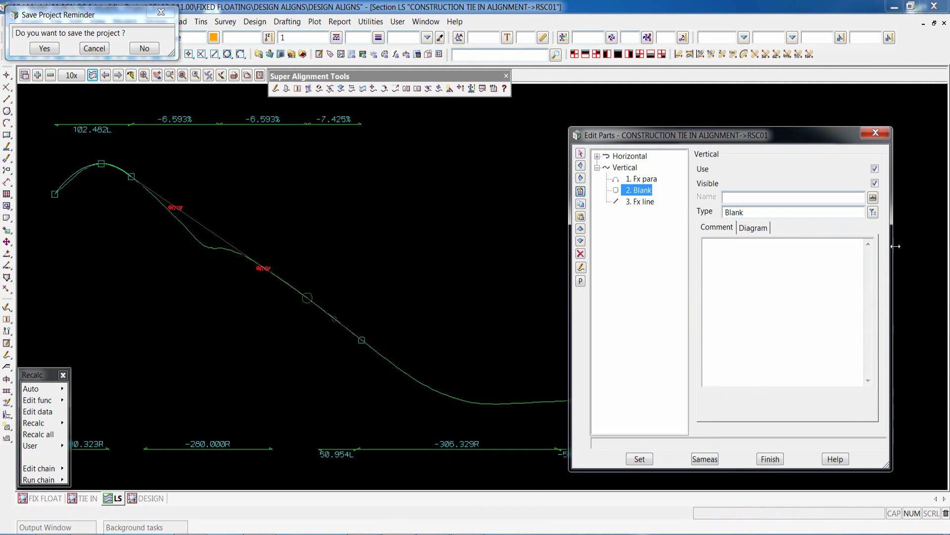
pyautogui.click(874, 212)
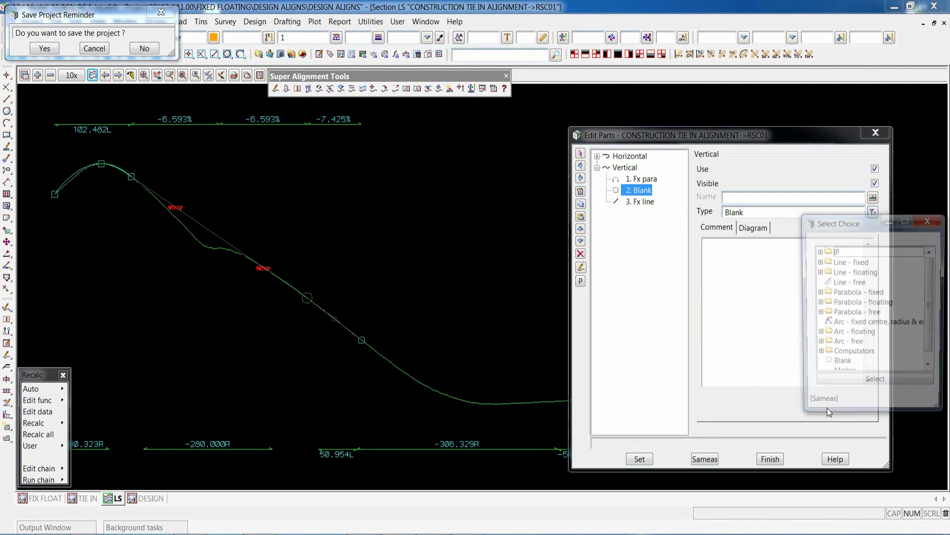
pyautogui.click(819, 314)
pyautogui.moveTo(936, 313); pyautogui.dragTo(935, 350)
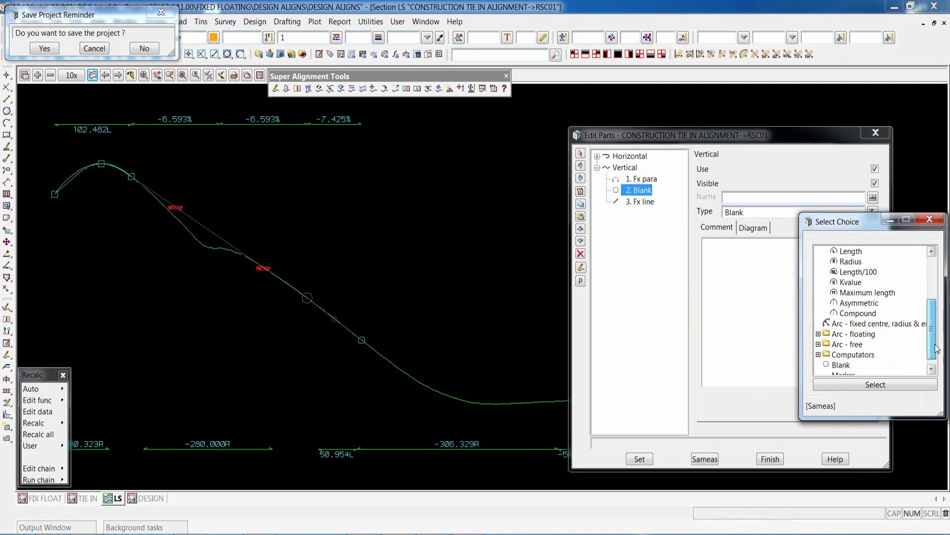
pyautogui.doubleClick(857, 313)
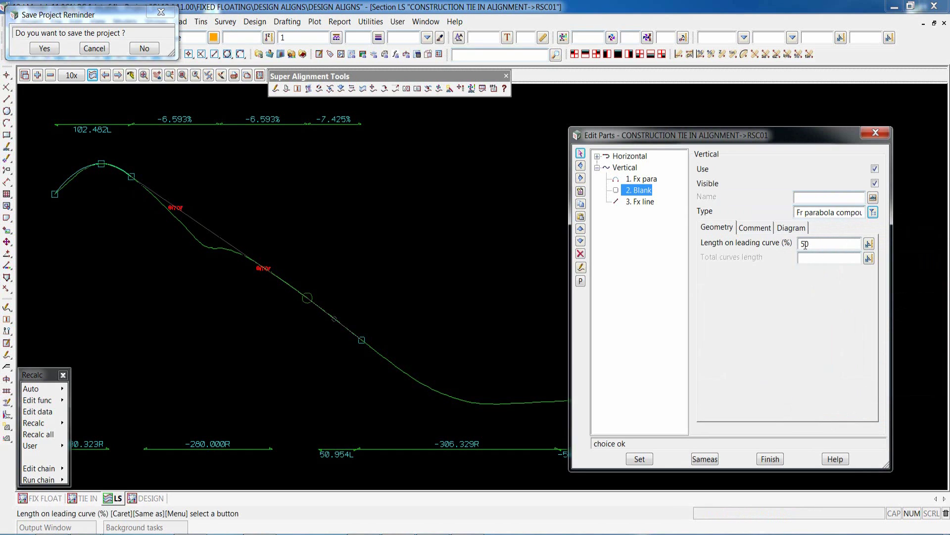
pyautogui.click(640, 457)
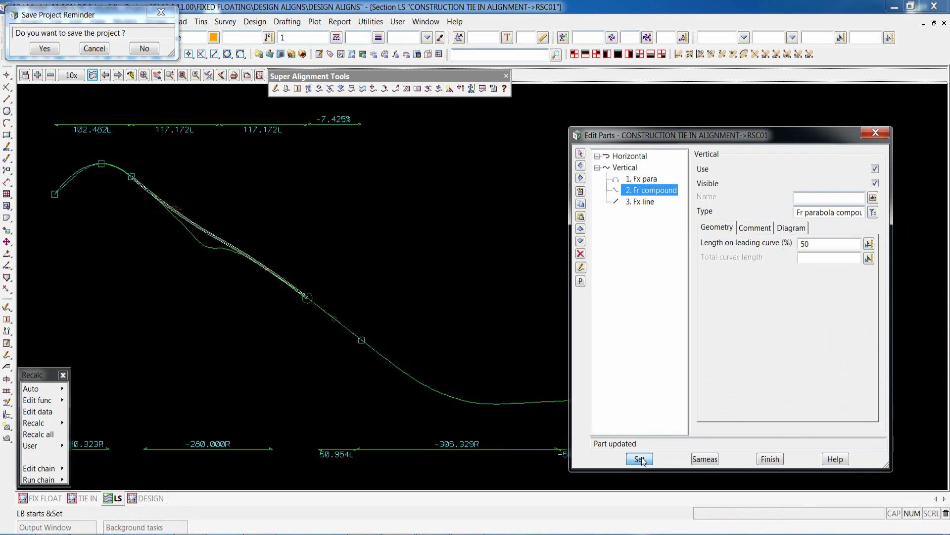
# Step: Insert a fixed points computator part after the fixed line and apply it
pyautogui.scroll(2, 263, 255)
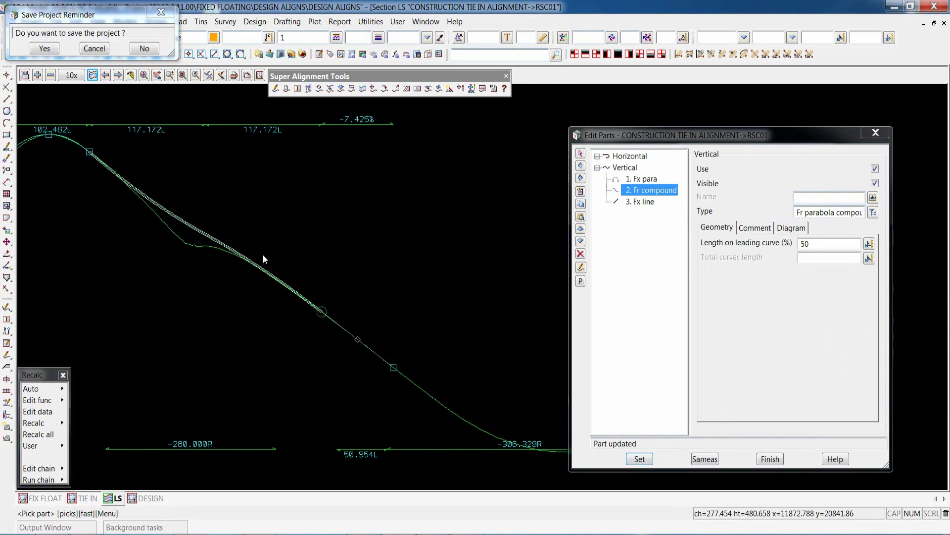
pyautogui.scroll(-4, 241, 284)
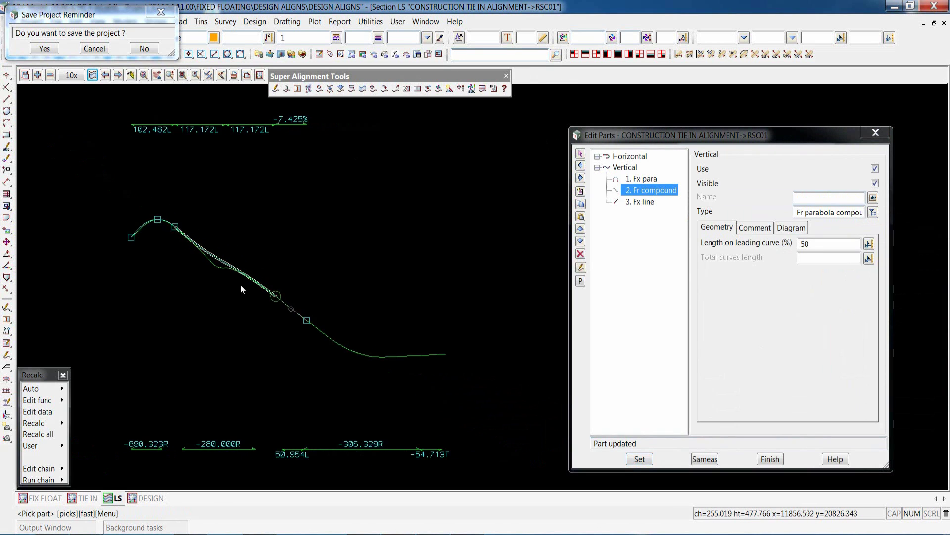
pyautogui.scroll(2, 347, 331)
pyautogui.scroll(2, 347, 331)
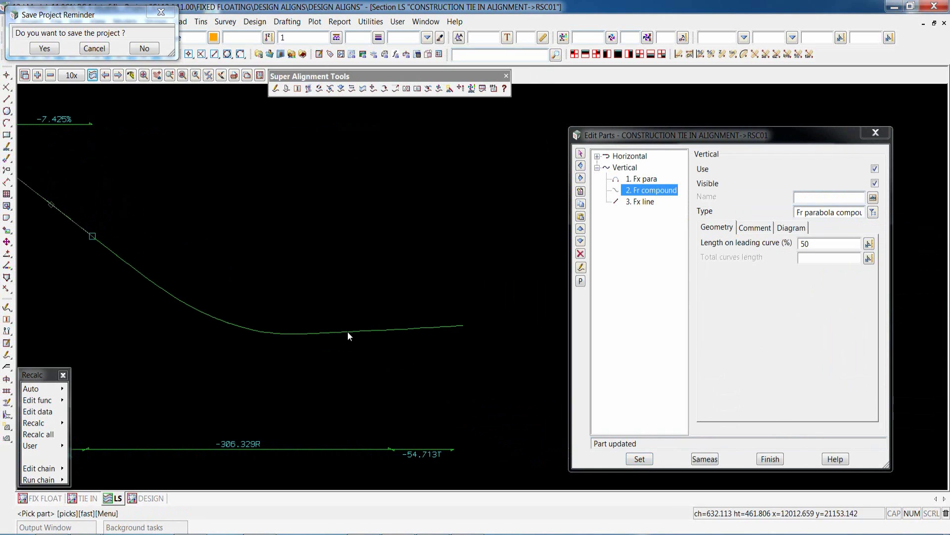
pyautogui.click(641, 203)
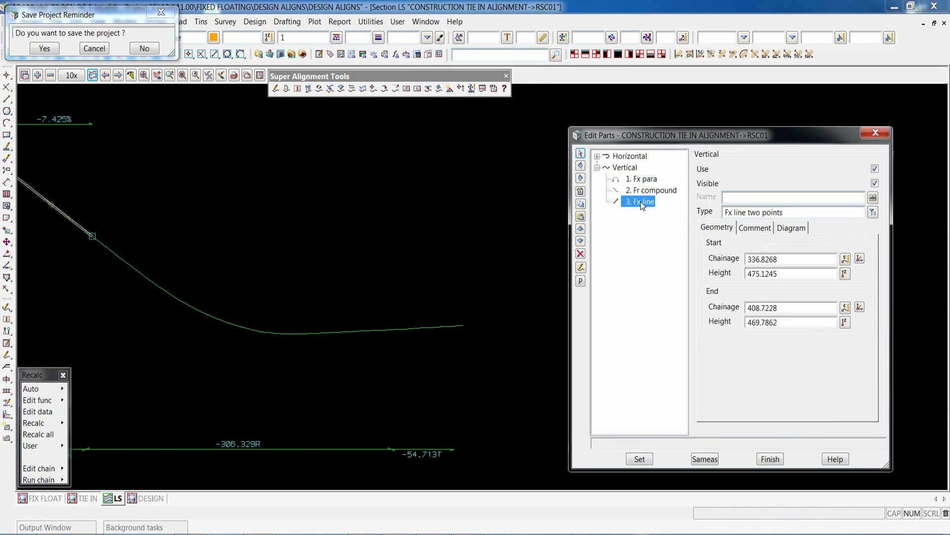
pyautogui.click(580, 191)
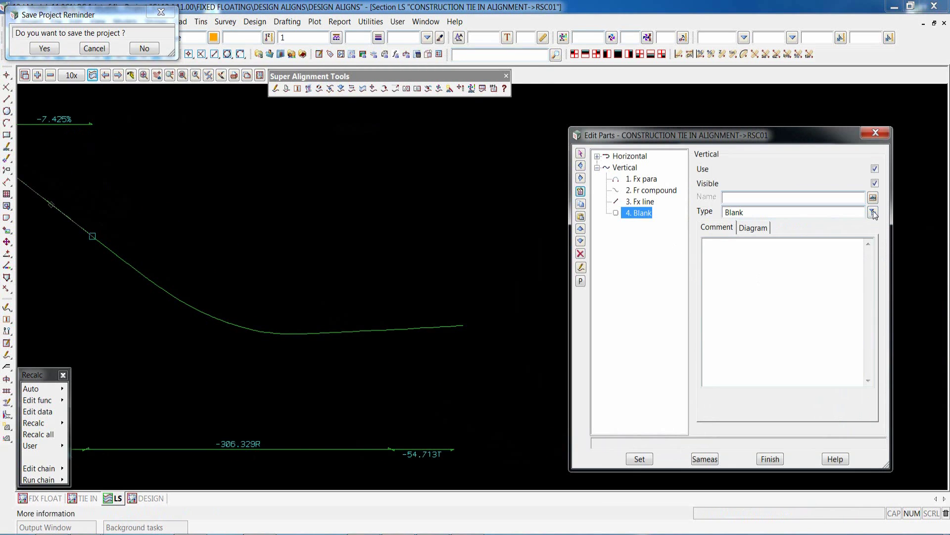
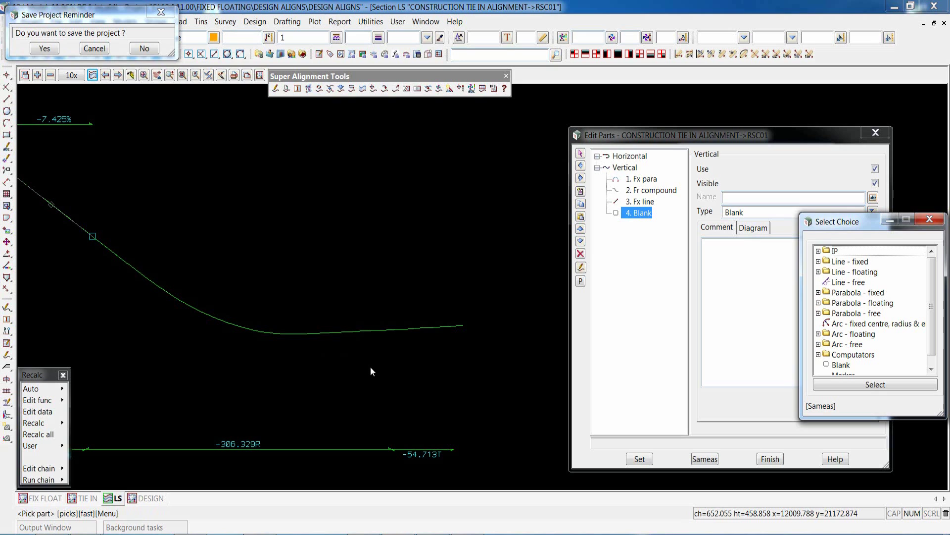
pyautogui.click(818, 355)
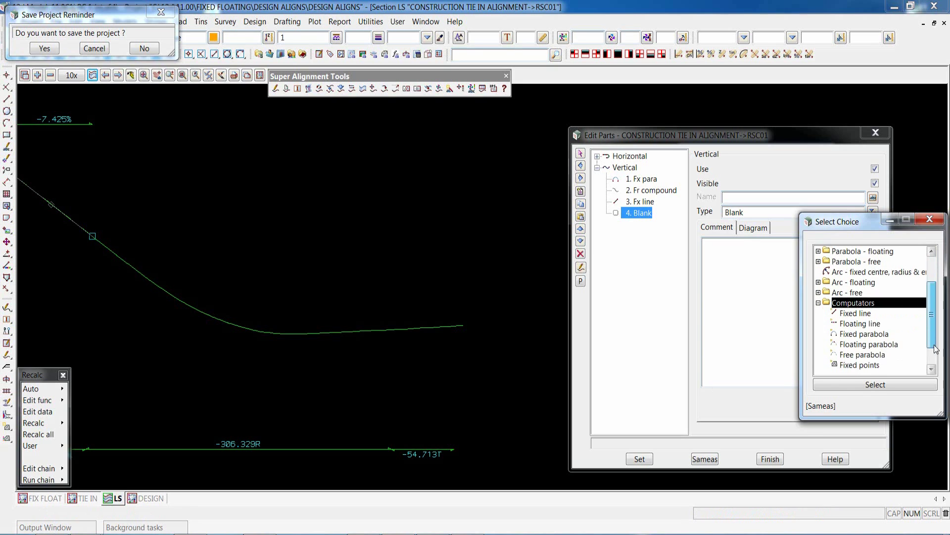
pyautogui.doubleClick(866, 355)
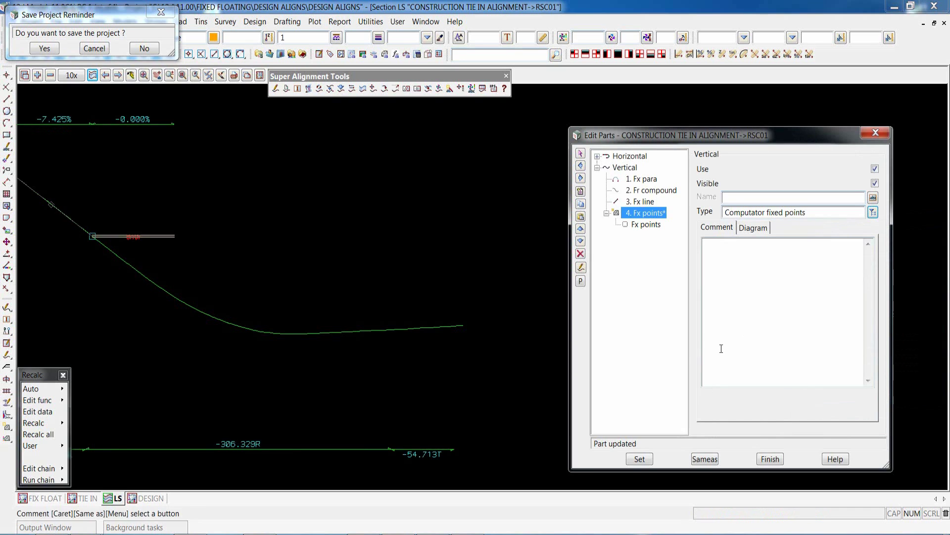
pyautogui.click(639, 459)
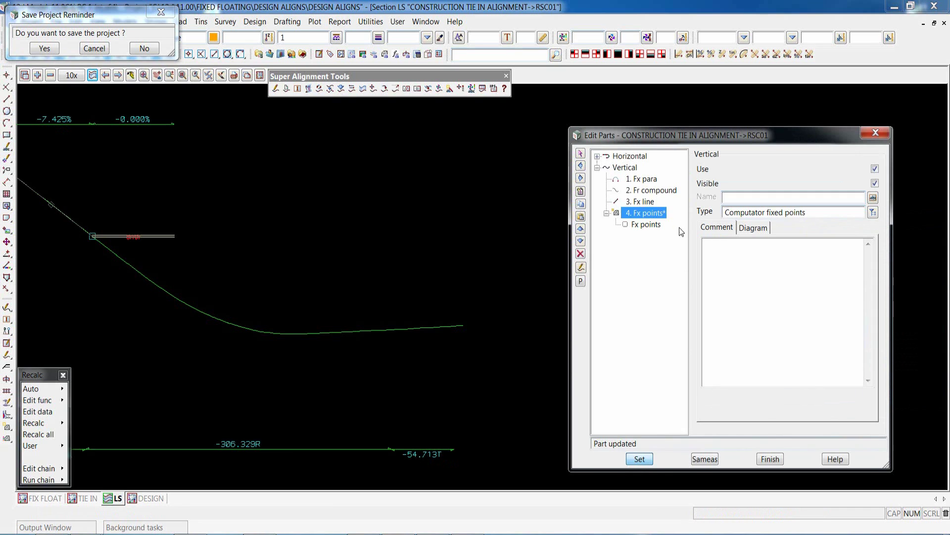
# Step: Set the computator's fixed points to Tin Drape Ex on the EXISTING tin and apply them
pyautogui.click(647, 225)
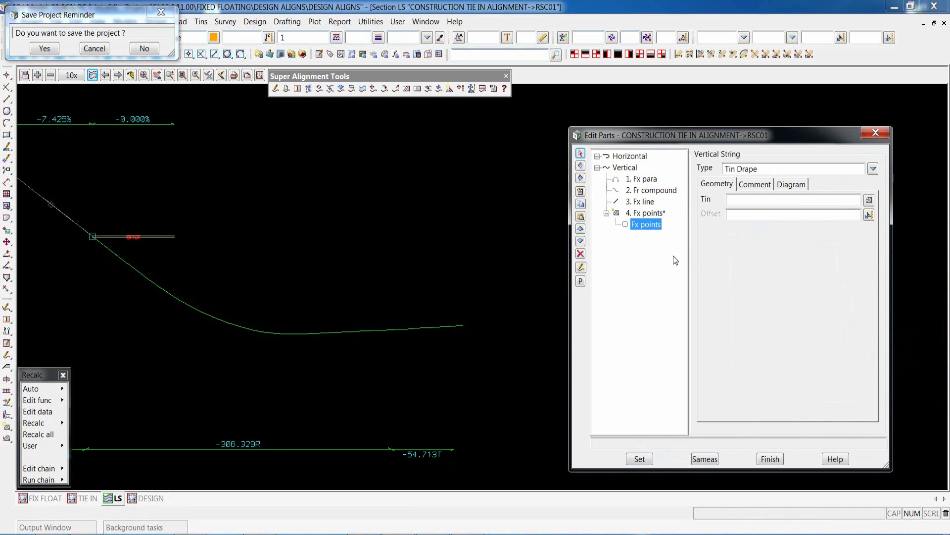
pyautogui.click(874, 170)
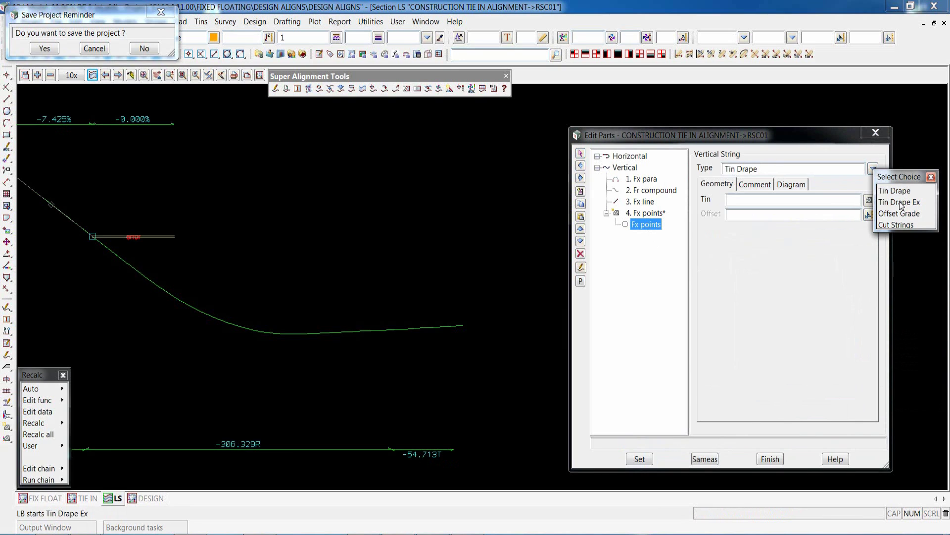
pyautogui.click(899, 202)
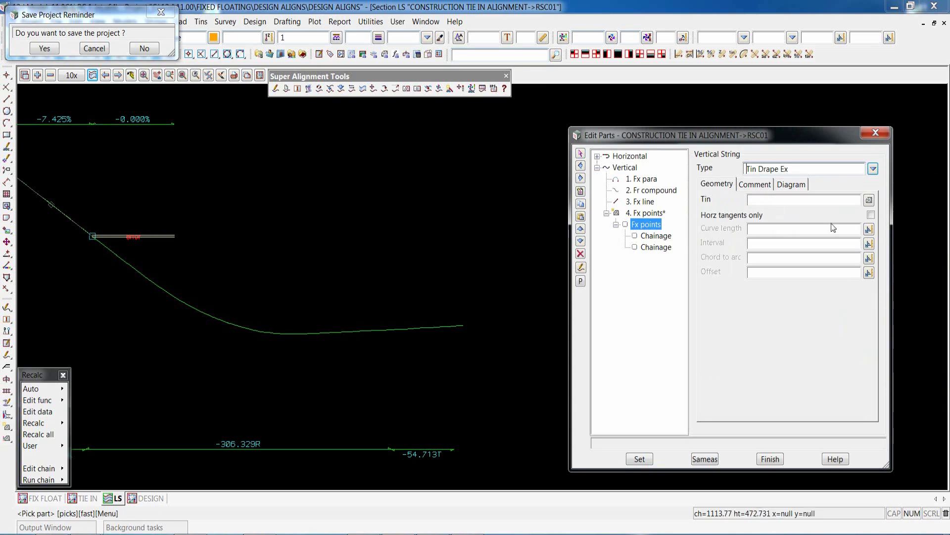
pyautogui.click(869, 200)
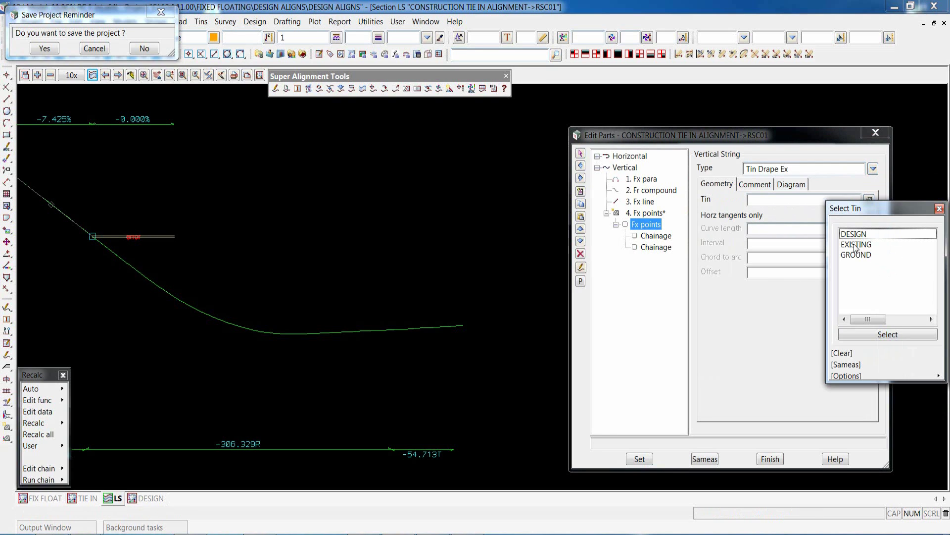
pyautogui.doubleClick(855, 246)
pyautogui.click(640, 458)
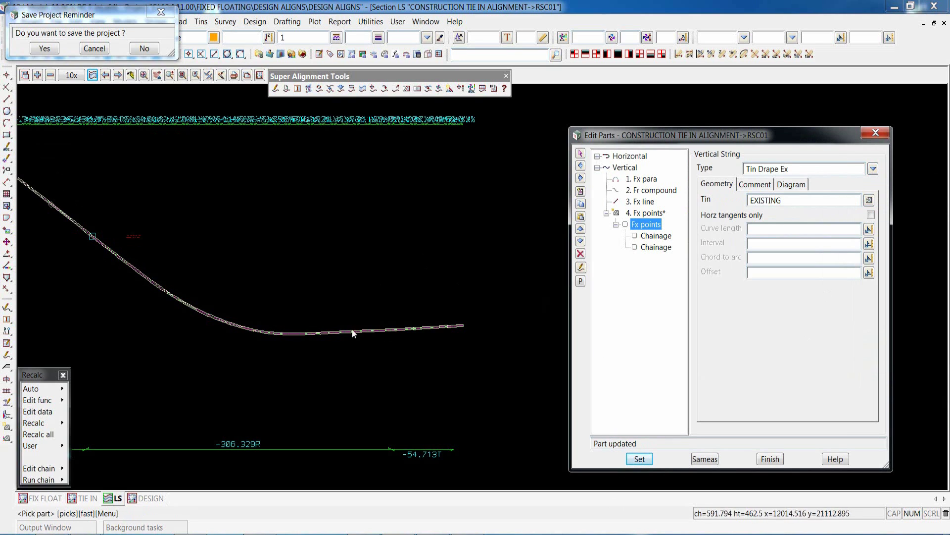
# Step: Set the drape's start chainage to End HG with a chainage extension of -100 and apply it, checking the second chainage
pyautogui.click(652, 236)
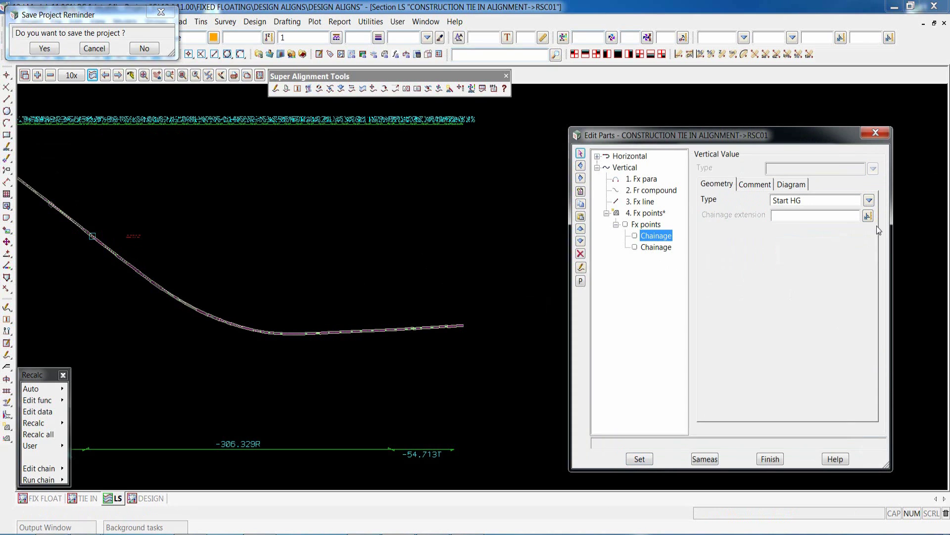
pyautogui.click(869, 200)
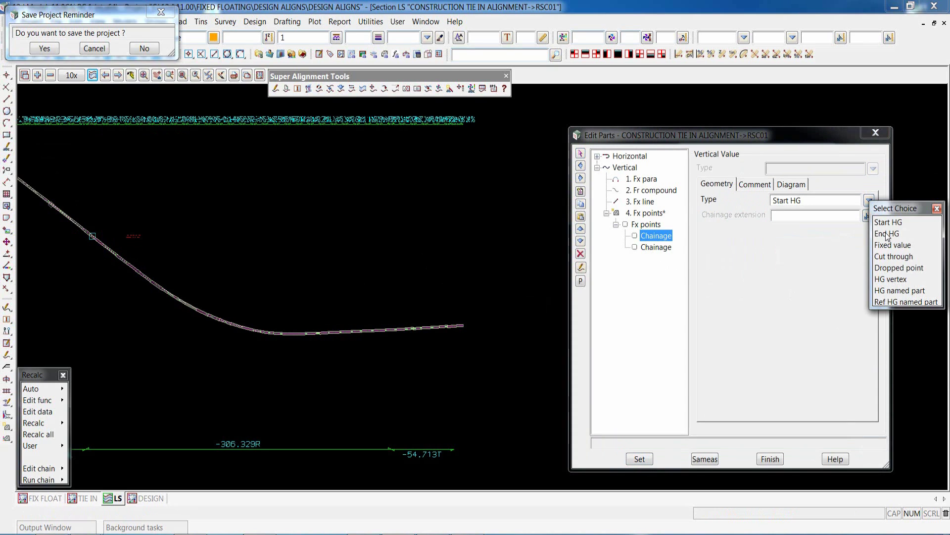
pyautogui.click(888, 234)
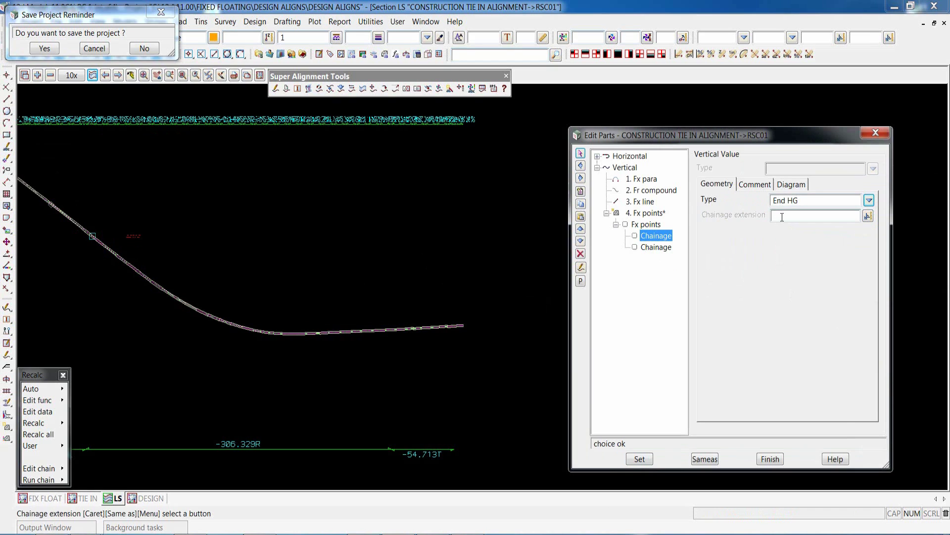
pyautogui.write('-100')
pyautogui.click(639, 459)
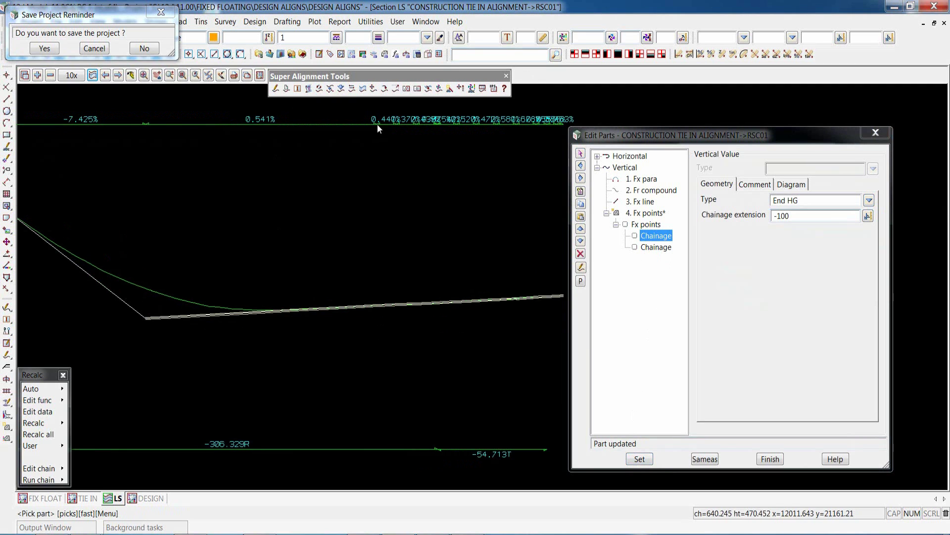
pyautogui.scroll(2, 470, 125)
pyautogui.scroll(1, 471, 126)
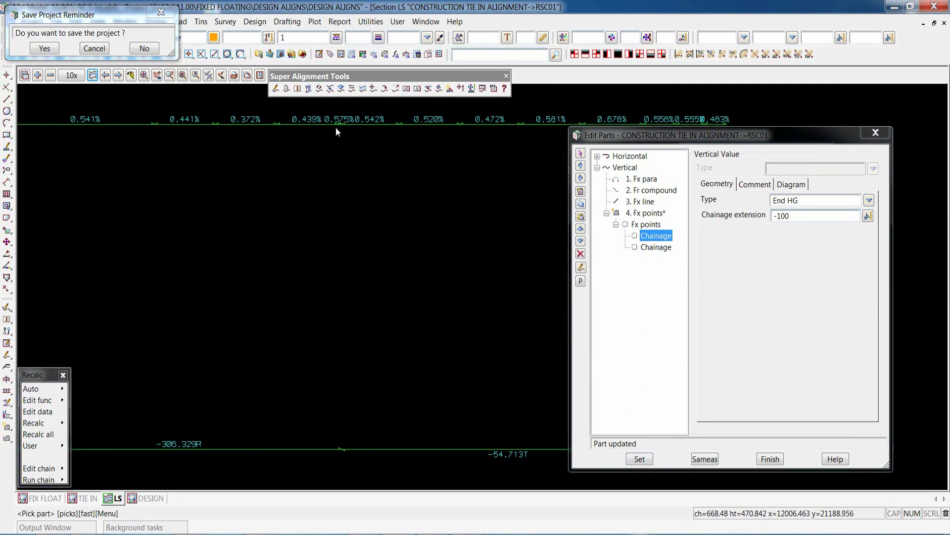
pyautogui.scroll(-3, 405, 189)
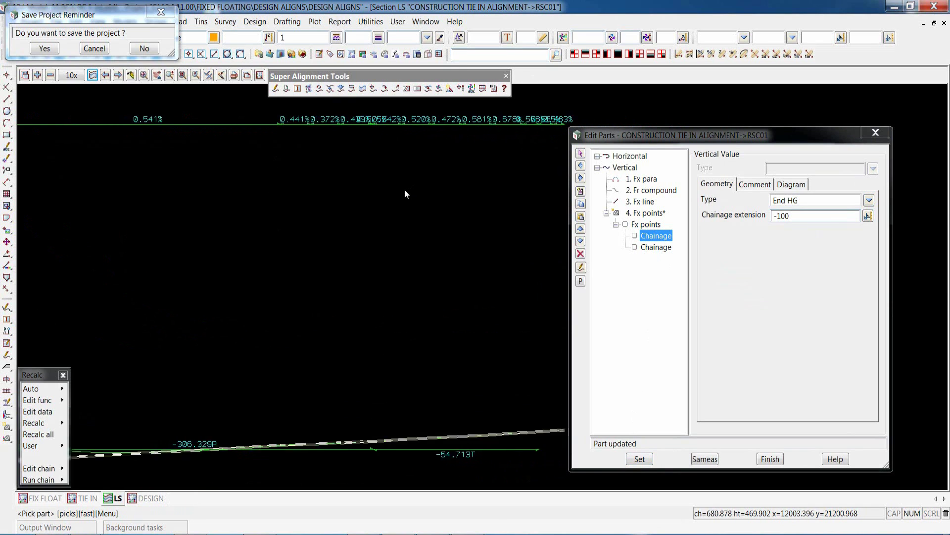
pyautogui.scroll(1, 305, 197)
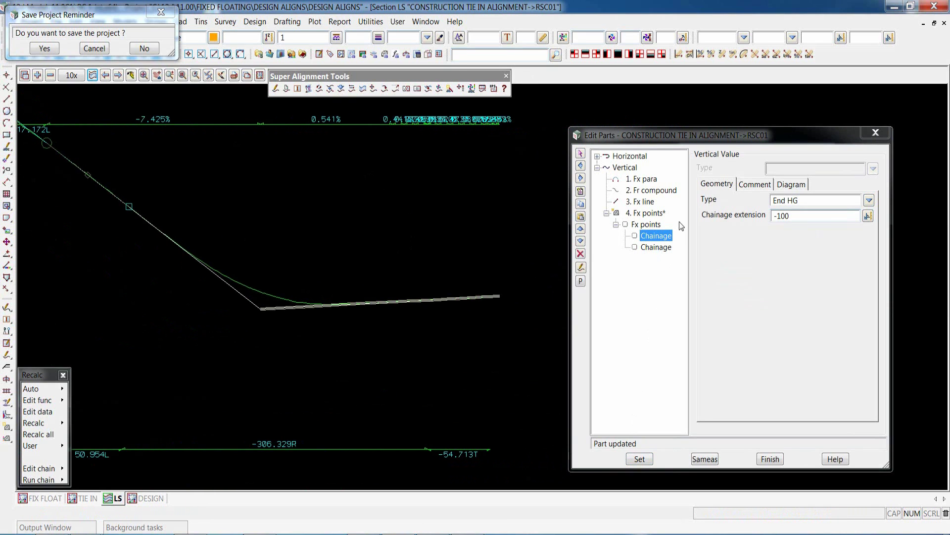
pyautogui.click(656, 247)
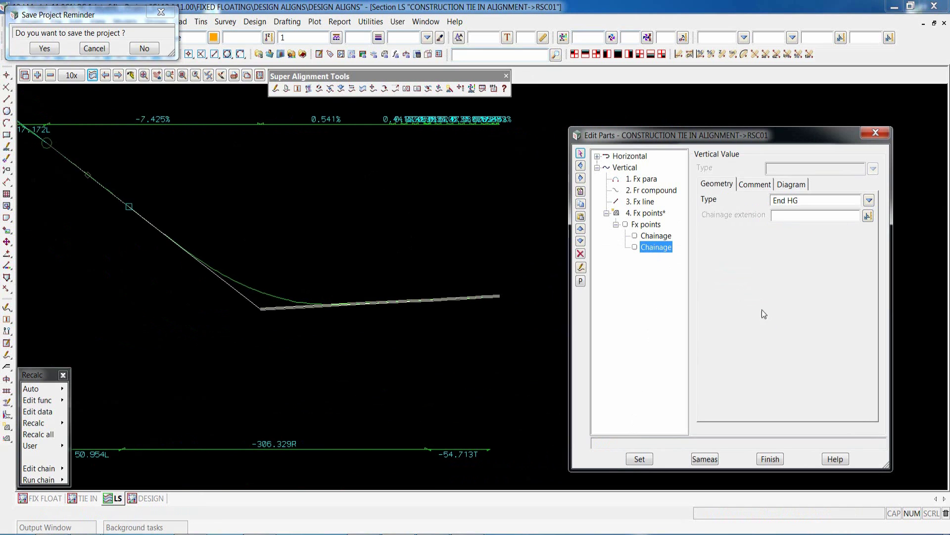
# Step: Insert a new vertical part after the fixed line as a free parabola through point
pyautogui.click(644, 202)
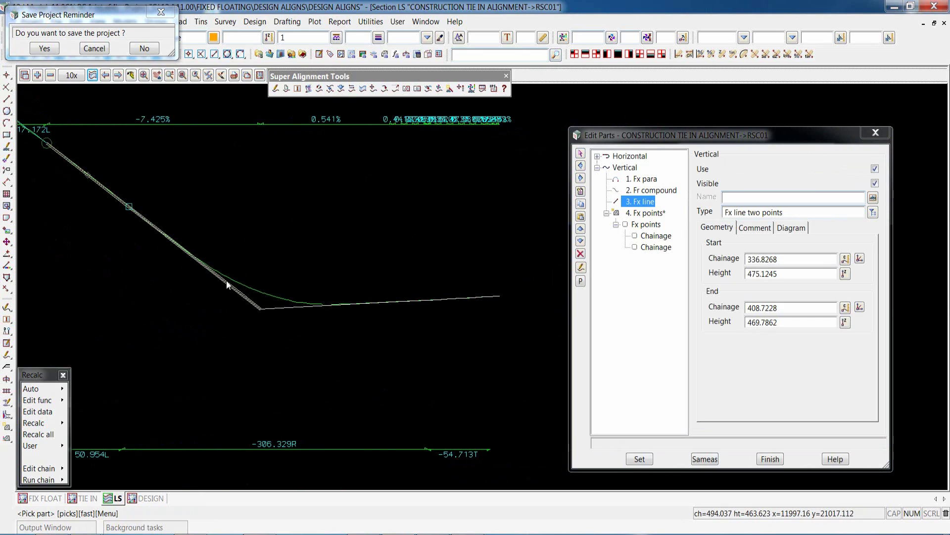
pyautogui.scroll(2, 218, 275)
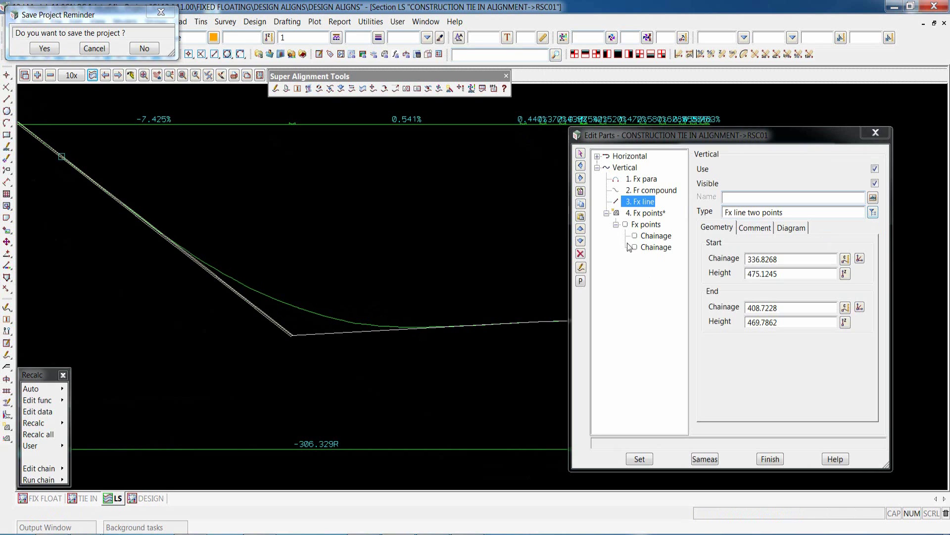
pyautogui.click(581, 192)
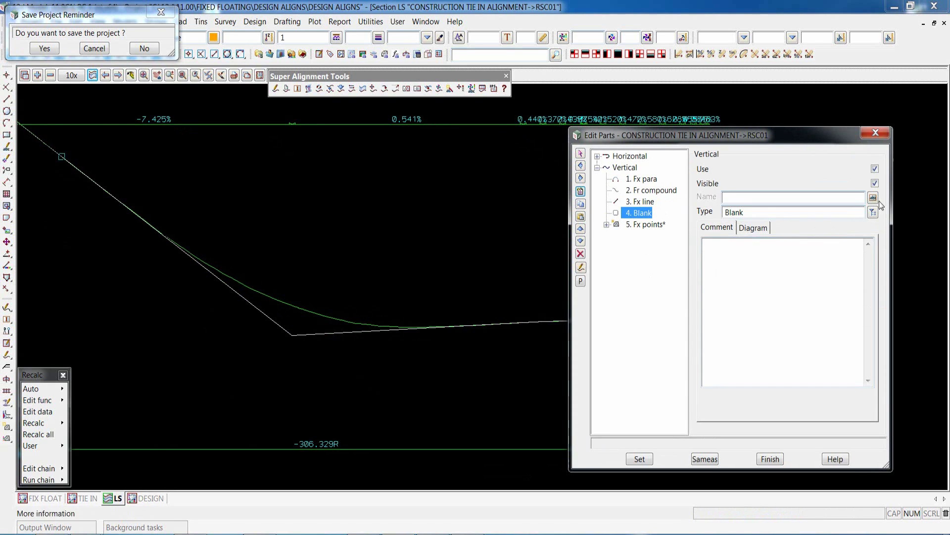
pyautogui.click(873, 213)
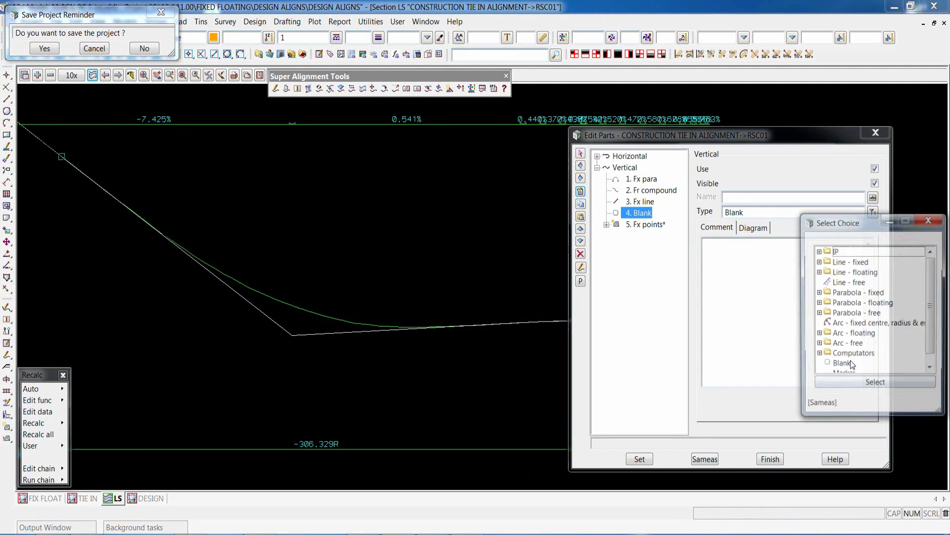
pyautogui.click(818, 313)
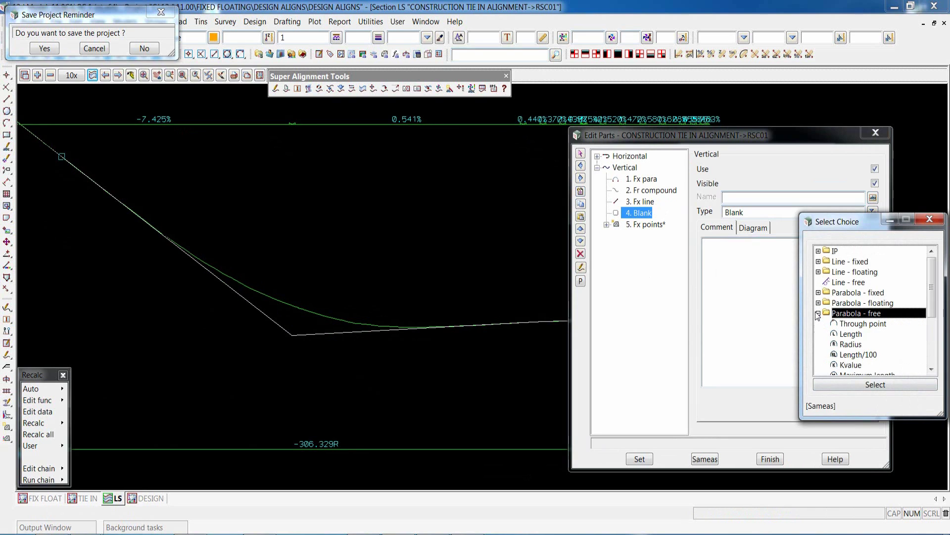
pyautogui.click(859, 325)
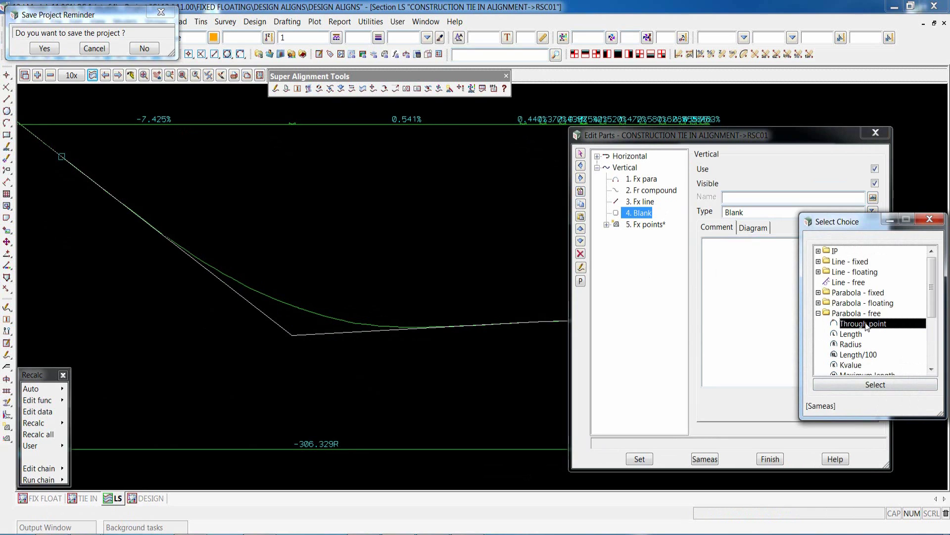
pyautogui.doubleClick(866, 325)
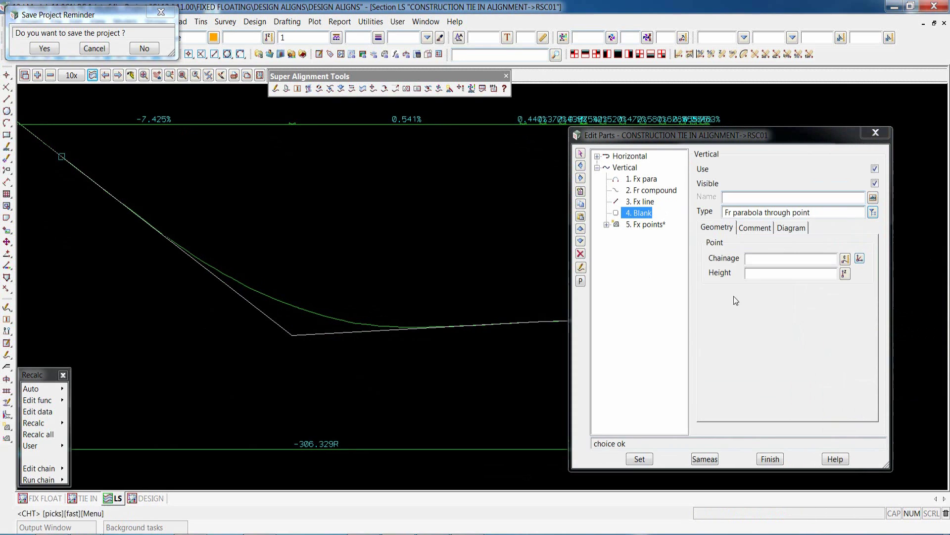
# Step: Set the free parabola's through point at chainage 534.6303 and height 462.7924, and apply it
pyautogui.click(313, 303)
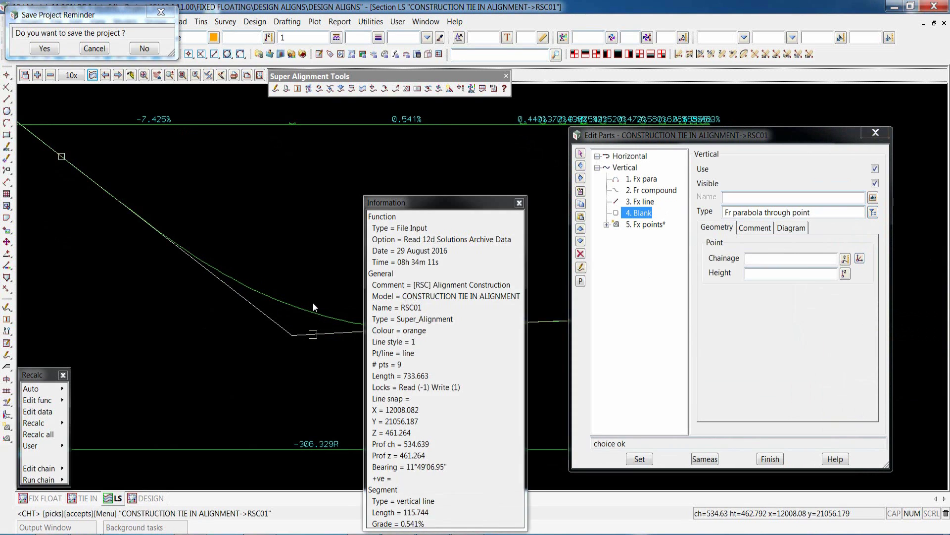
pyautogui.click(312, 303)
pyautogui.middleClick(313, 303)
pyautogui.click(639, 458)
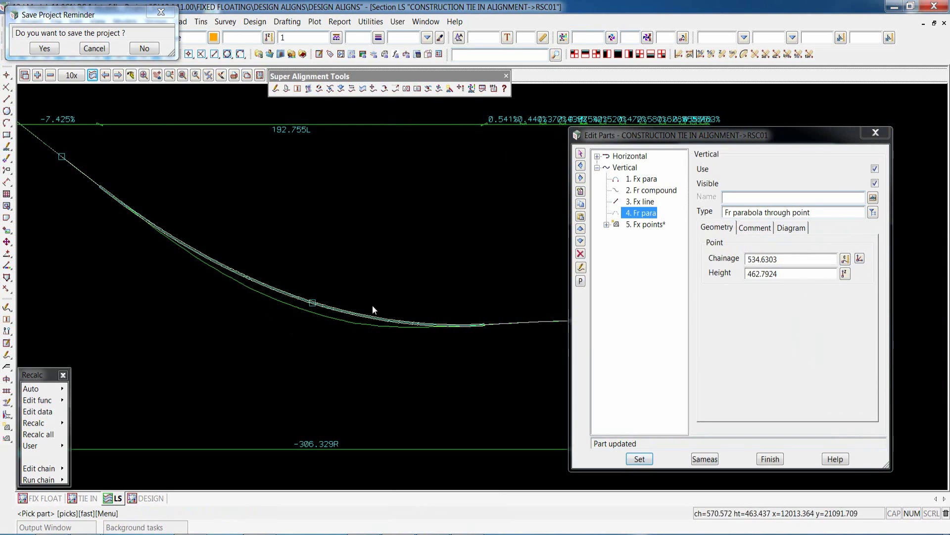
# Step: Inspect the free parabola's length, K value and radius in the Super Alignment Info at the sag curve
pyautogui.scroll(2, 307, 301)
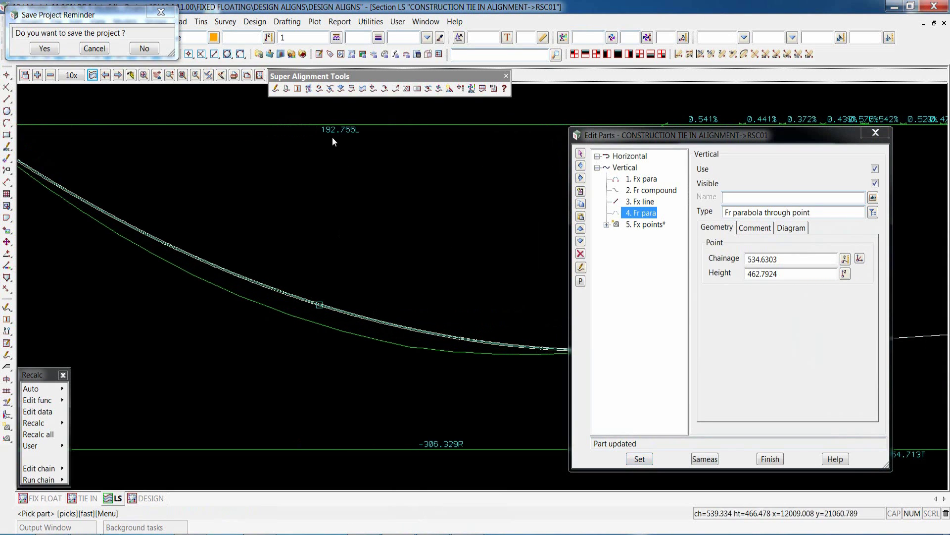
pyautogui.moveTo(706, 135); pyautogui.dragTo(698, 236)
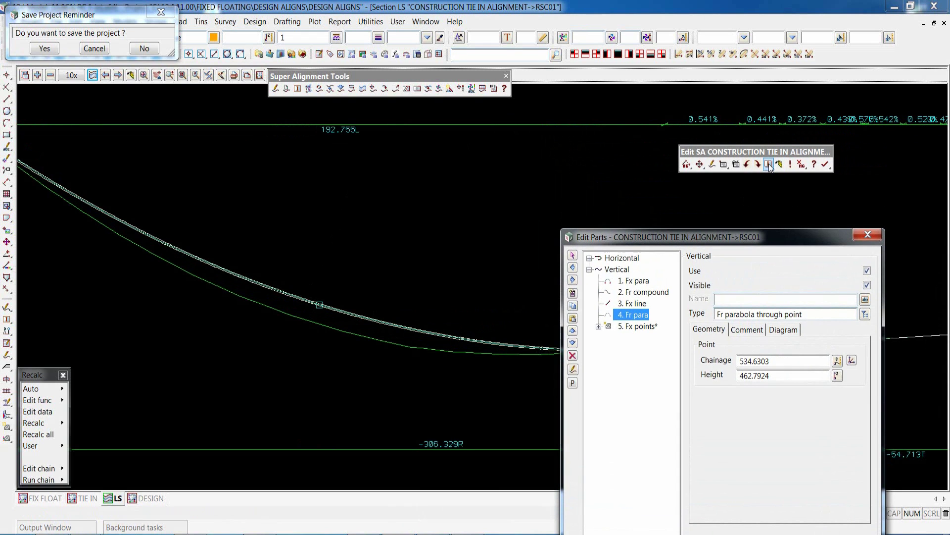
pyautogui.click(769, 165)
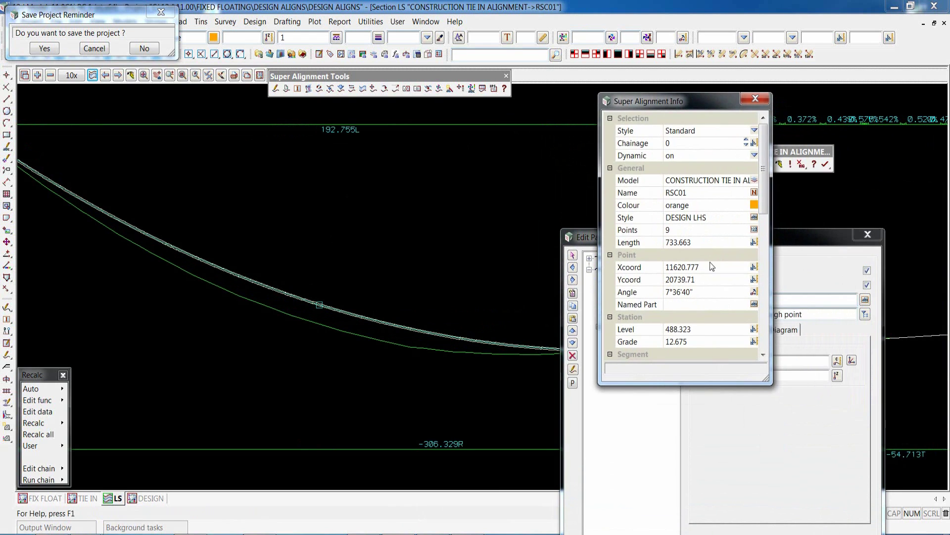
pyautogui.moveTo(794, 422); pyautogui.dragTo(841, 497)
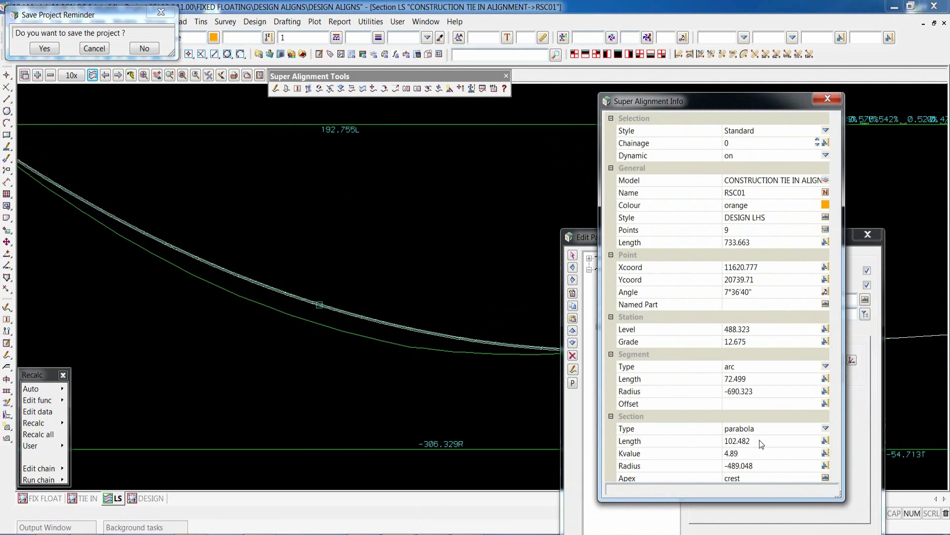
pyautogui.click(611, 354)
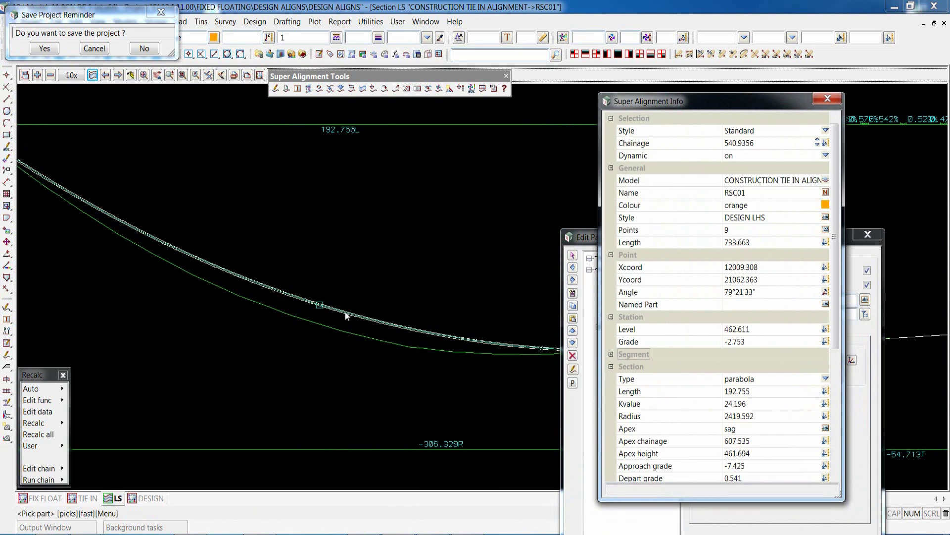
pyautogui.click(828, 99)
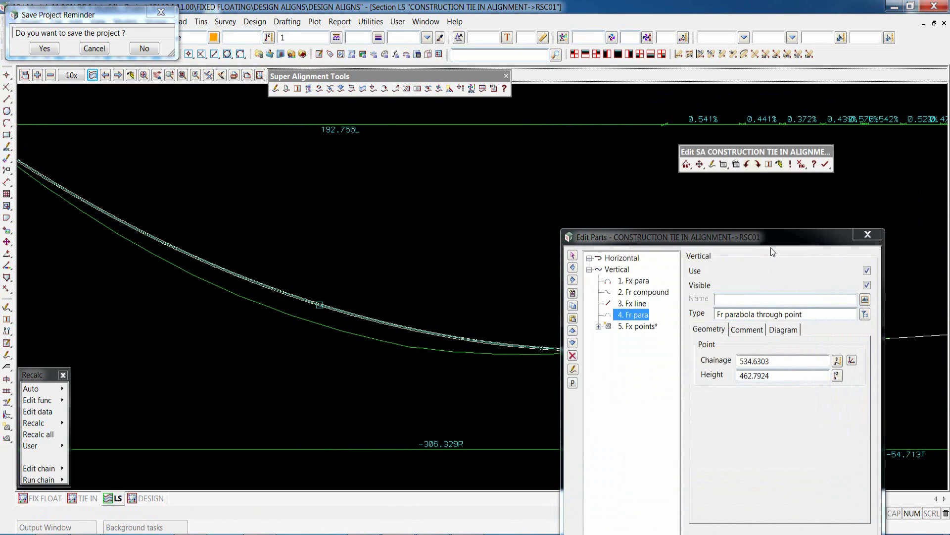
pyautogui.moveTo(765, 242); pyautogui.dragTo(759, 147)
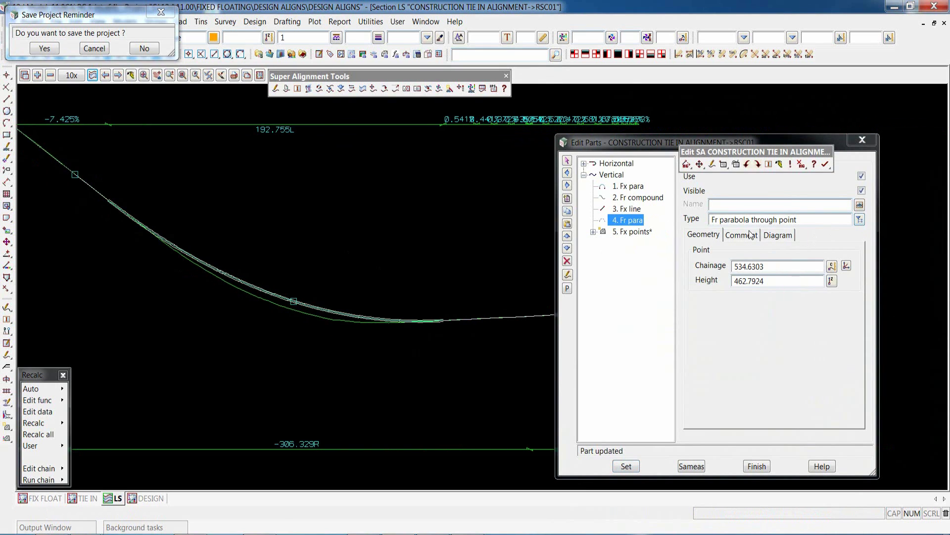
# Step: Change the free parabola to the Radius type with a radius of 2400 and apply it
pyautogui.click(860, 219)
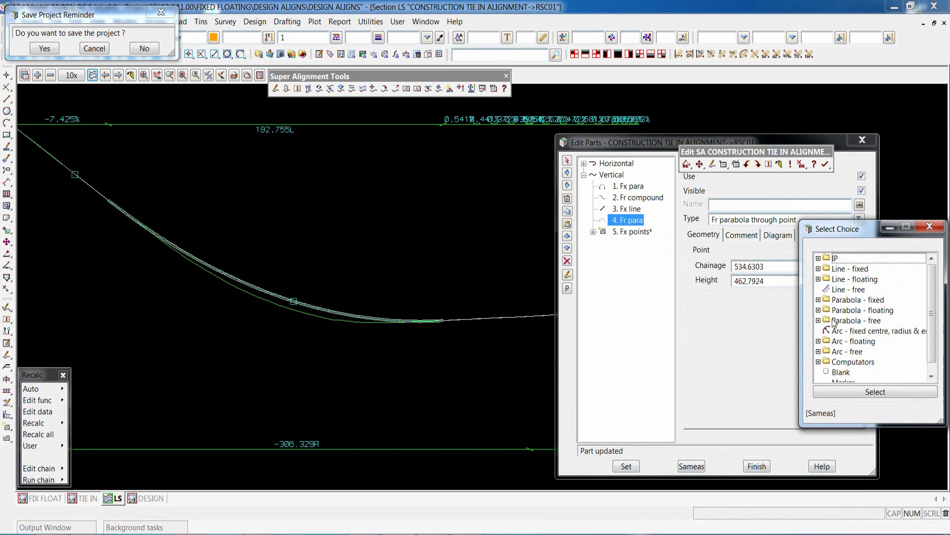
pyautogui.click(818, 321)
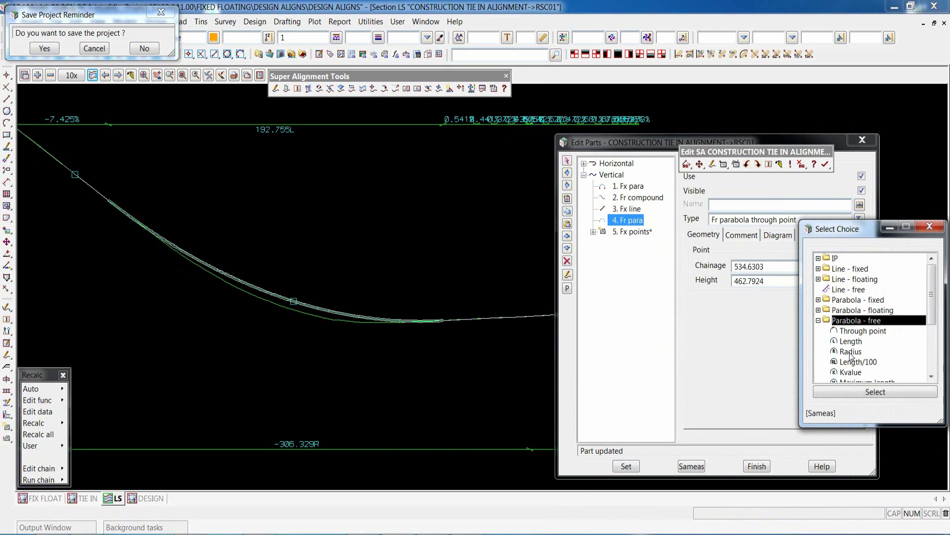
pyautogui.click(850, 352)
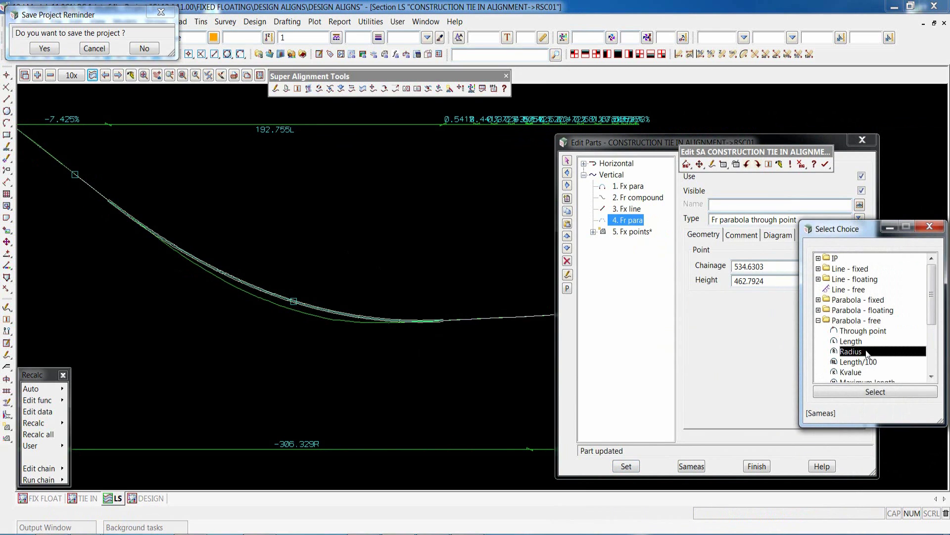
pyautogui.doubleClick(867, 352)
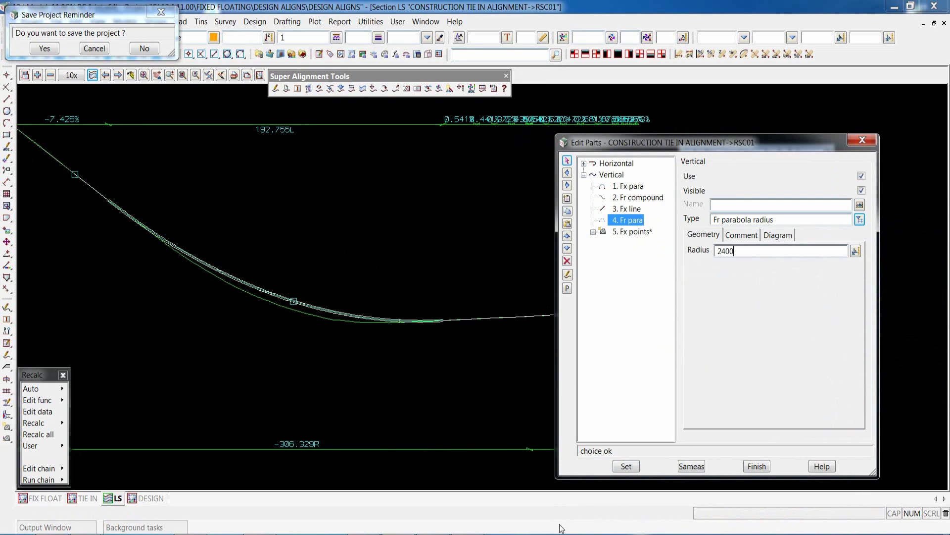
pyautogui.click(625, 466)
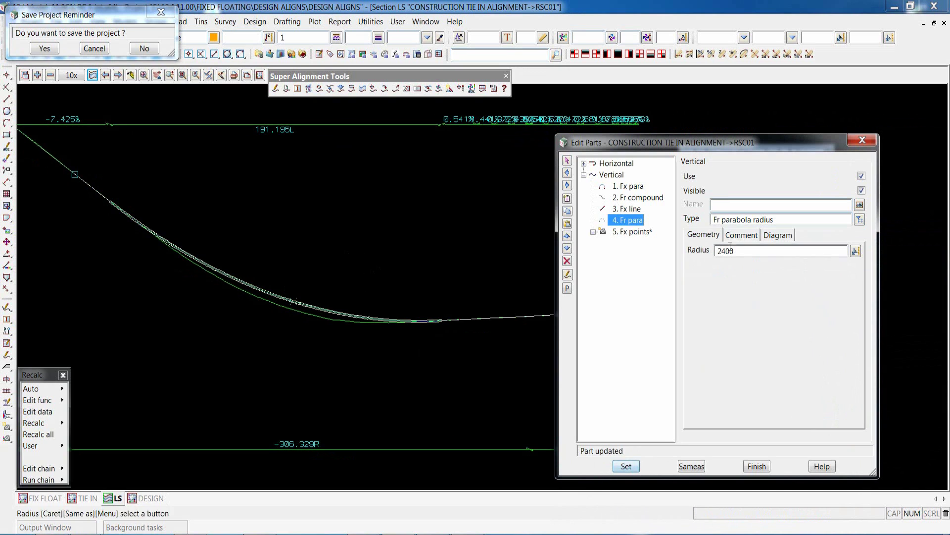
# Step: Change the free parabola to the Maximum length type and apply it
pyautogui.click(860, 219)
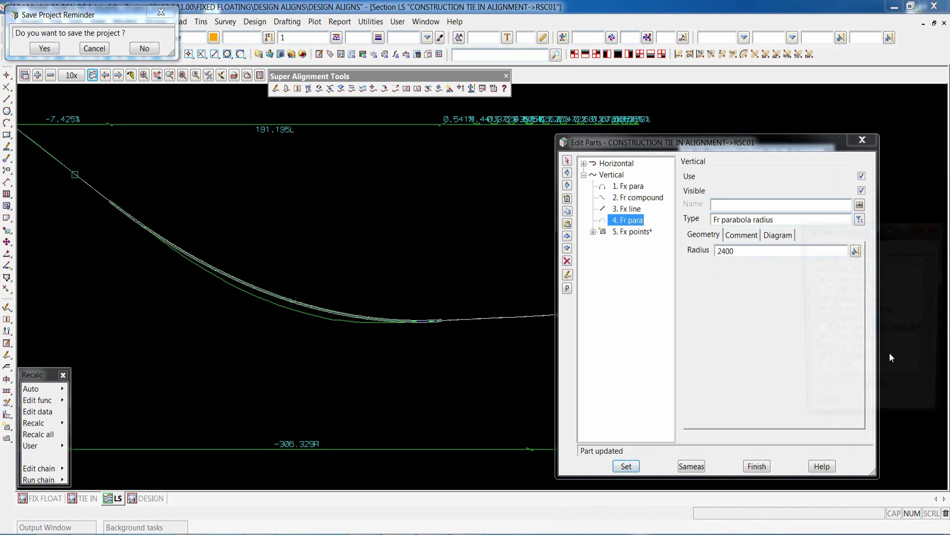
pyautogui.click(819, 320)
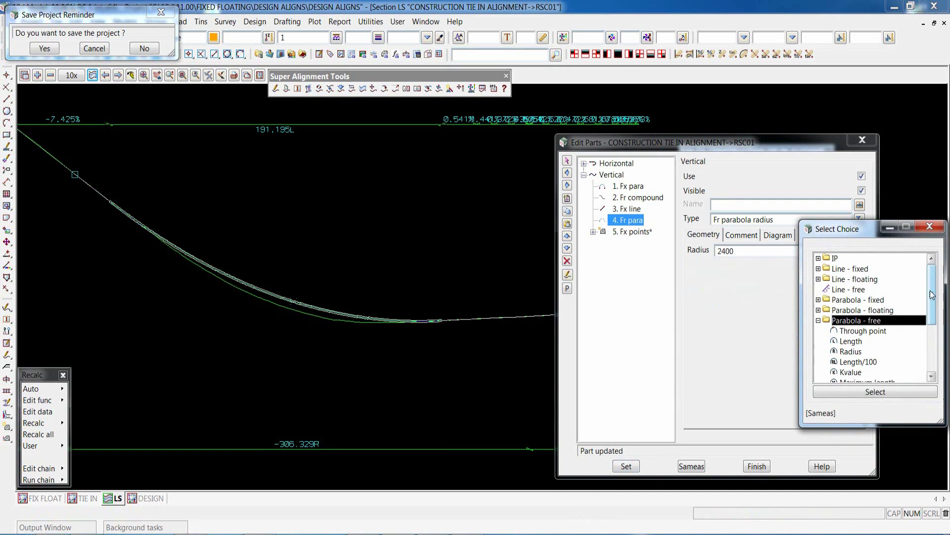
pyautogui.moveTo(932, 297); pyautogui.dragTo(932, 330)
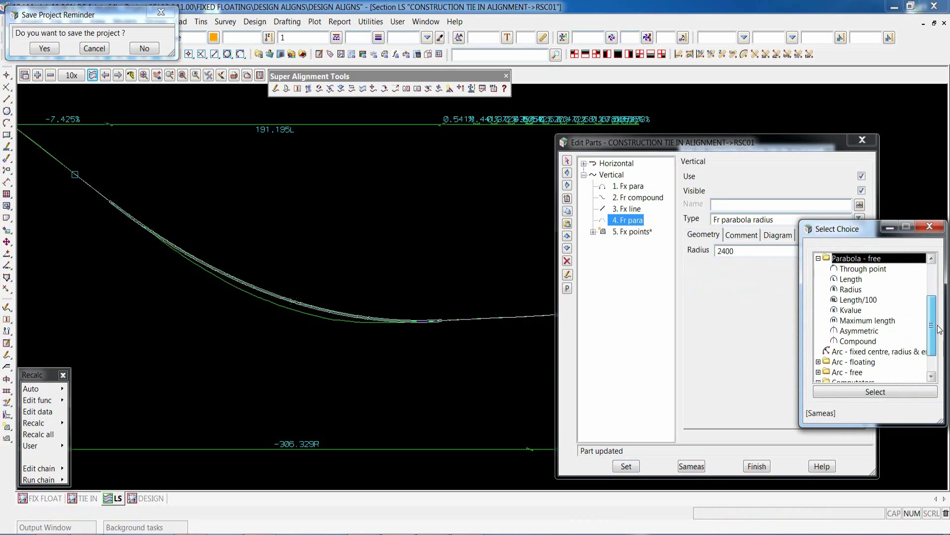
pyautogui.doubleClick(859, 321)
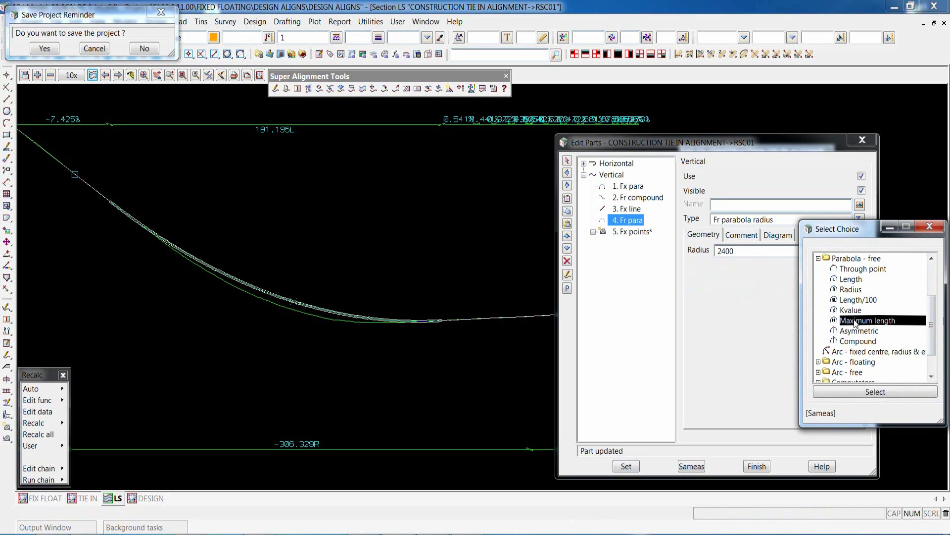
pyautogui.click(627, 466)
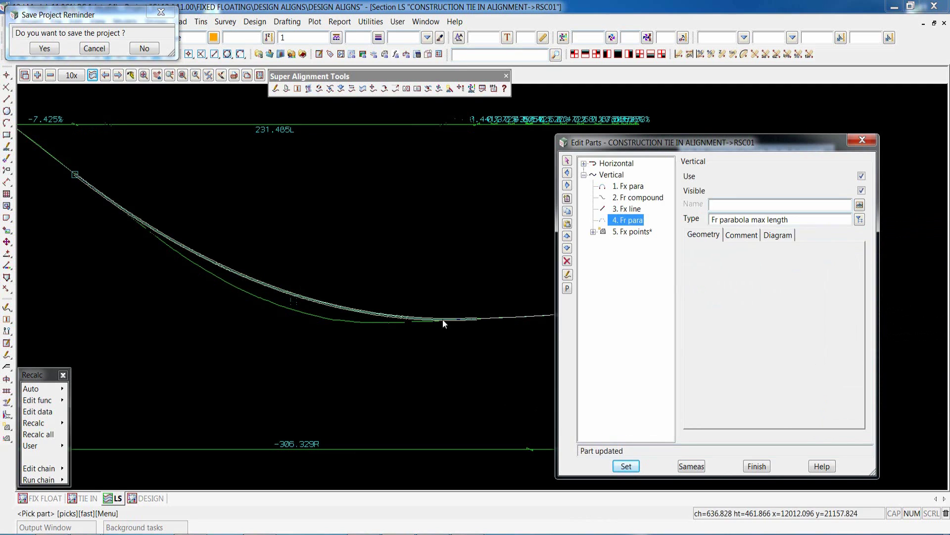
# Step: Change the free parabola to the Asymmetric type with leading length 120 and trailing length 75, and apply it
pyautogui.click(860, 219)
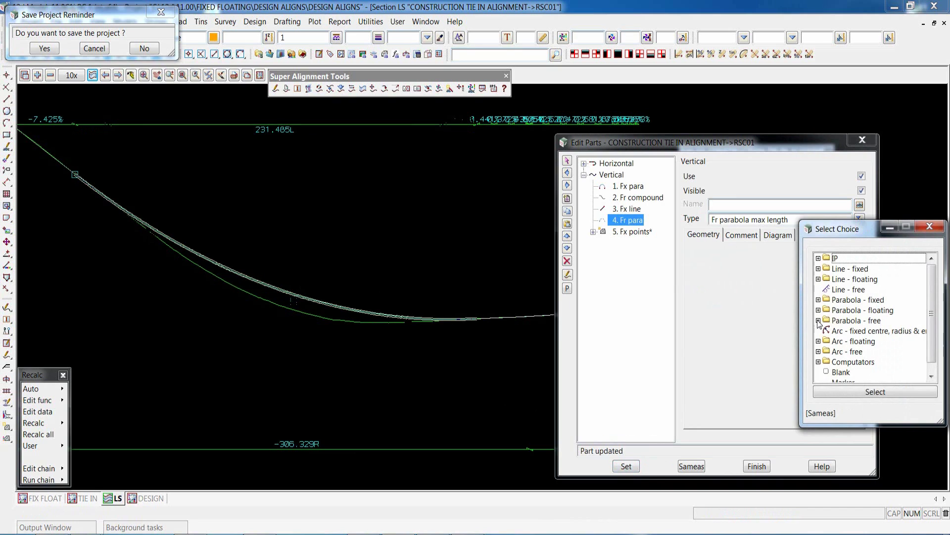
pyautogui.click(818, 321)
pyautogui.scroll(-2, 930, 307)
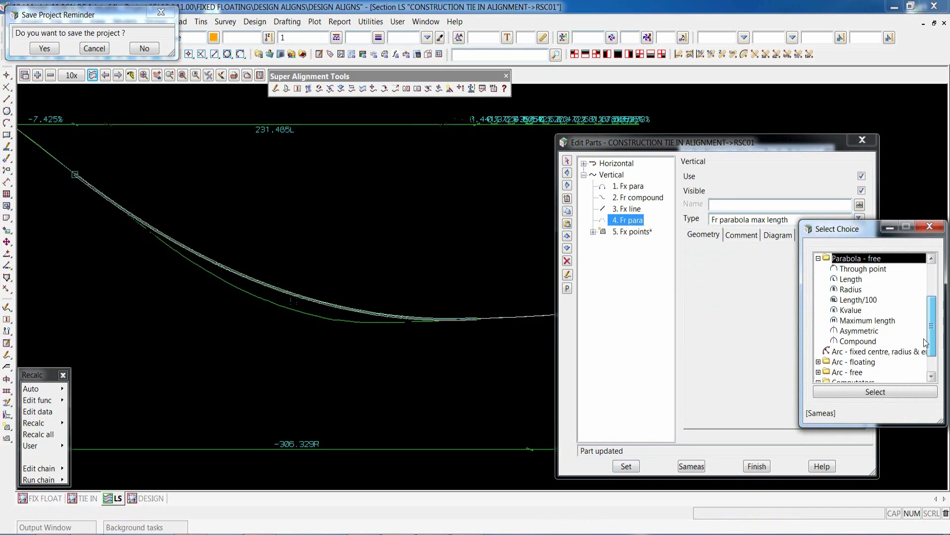
pyautogui.doubleClick(856, 332)
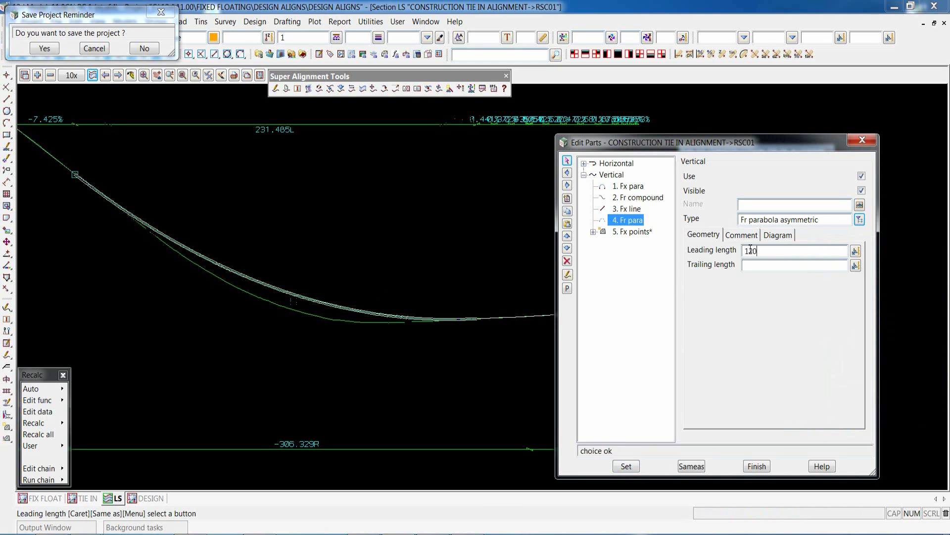
pyautogui.click(749, 263)
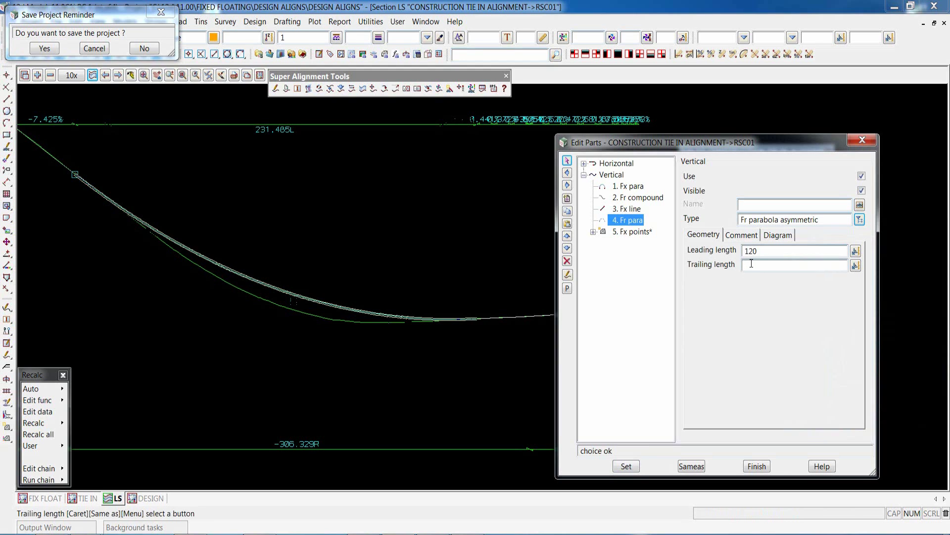
pyautogui.write('75')
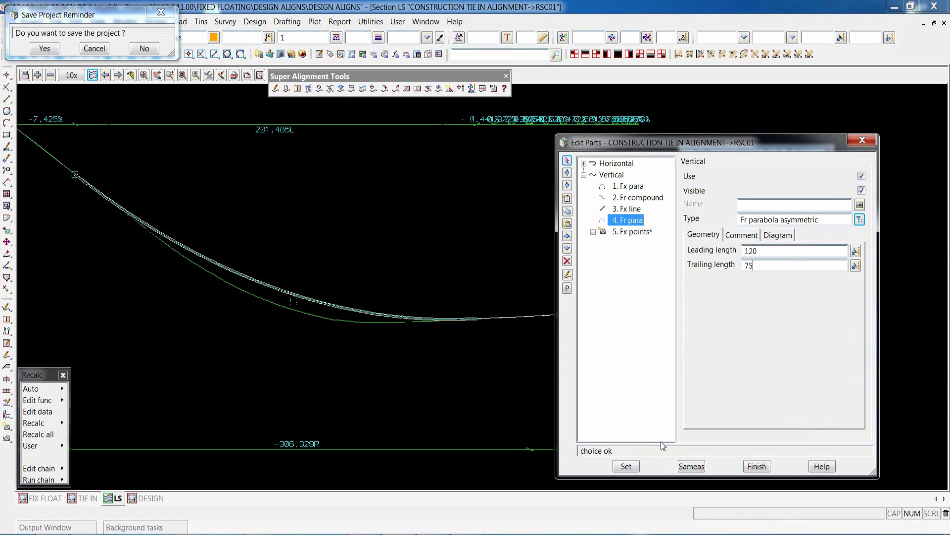
pyautogui.click(626, 466)
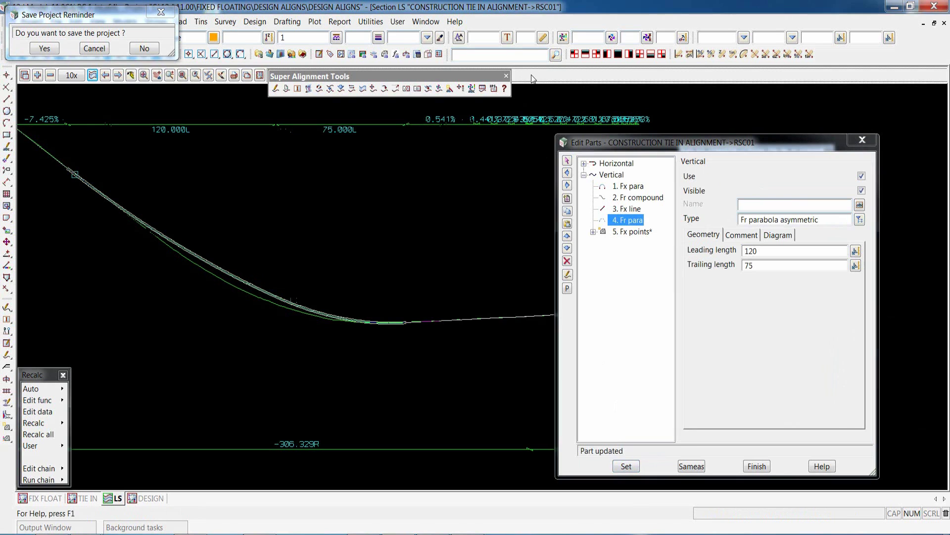
pyautogui.scroll(1, 357, 318)
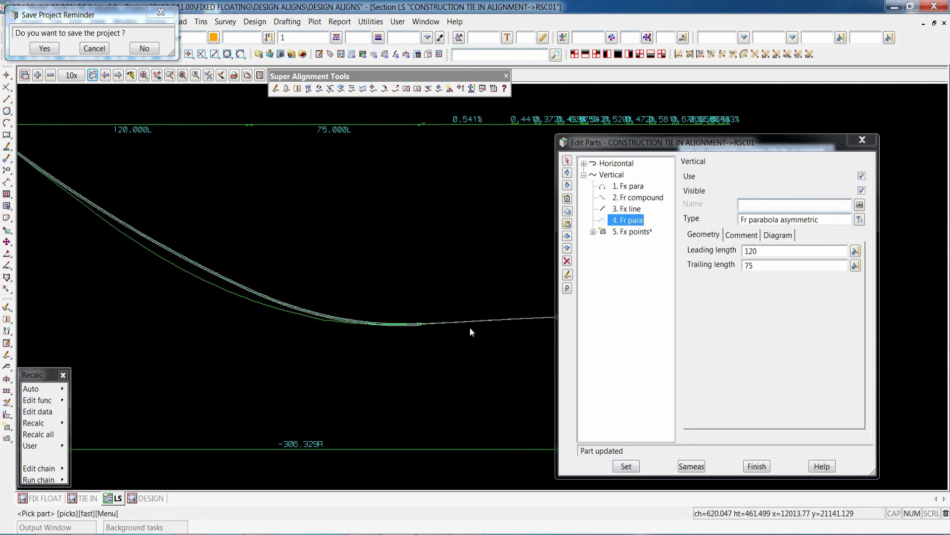
pyautogui.scroll(-2, 471, 346)
pyautogui.scroll(1, 440, 285)
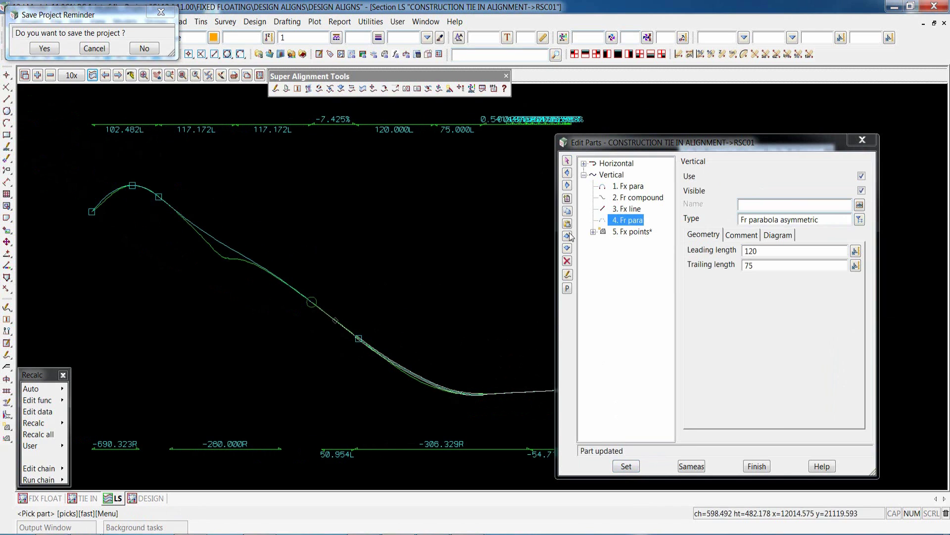
# Step: Change the first fixed parabola to the Apex & radius type with its apex at chainage 59.3723 and height 490.1398
pyautogui.click(636, 187)
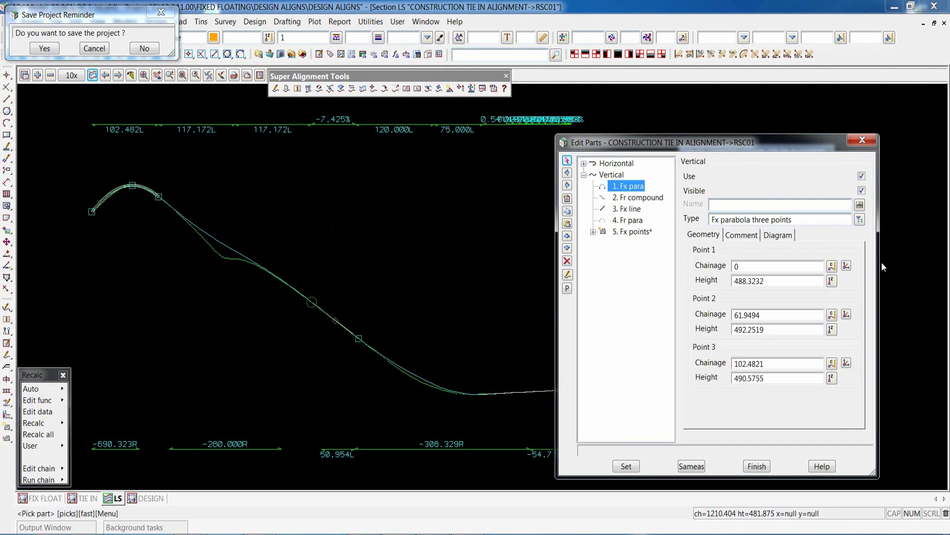
pyautogui.click(860, 219)
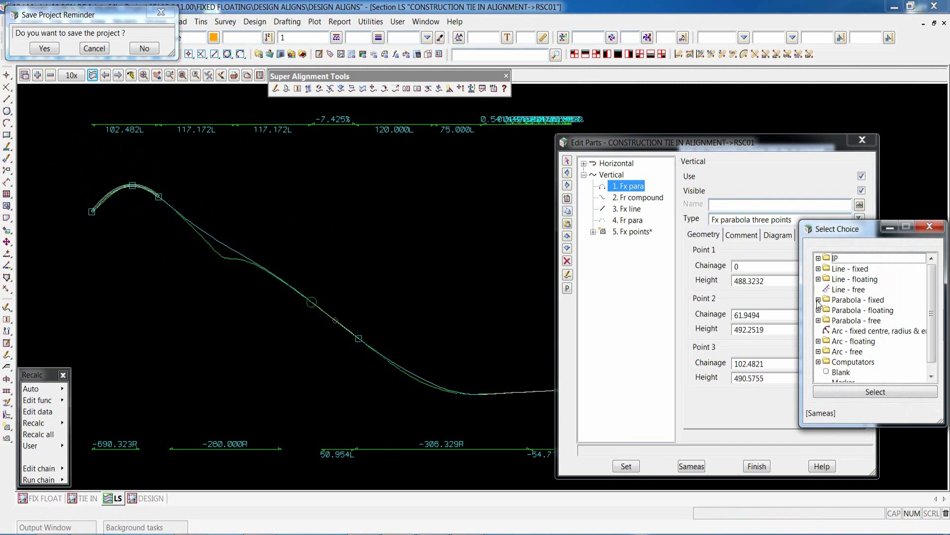
pyautogui.click(818, 300)
pyautogui.doubleClick(853, 321)
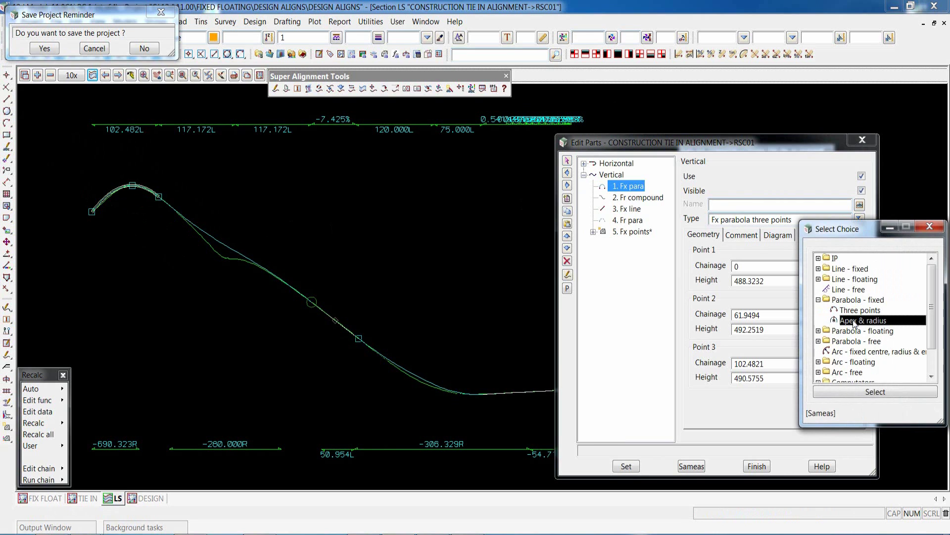
pyautogui.click(129, 196)
pyautogui.click(130, 201)
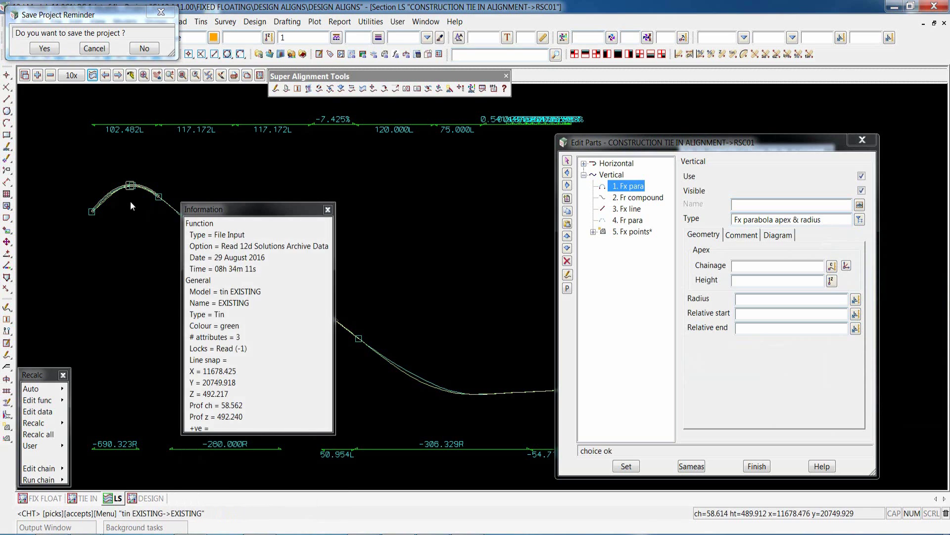
pyautogui.click(130, 201)
pyautogui.middleClick(131, 200)
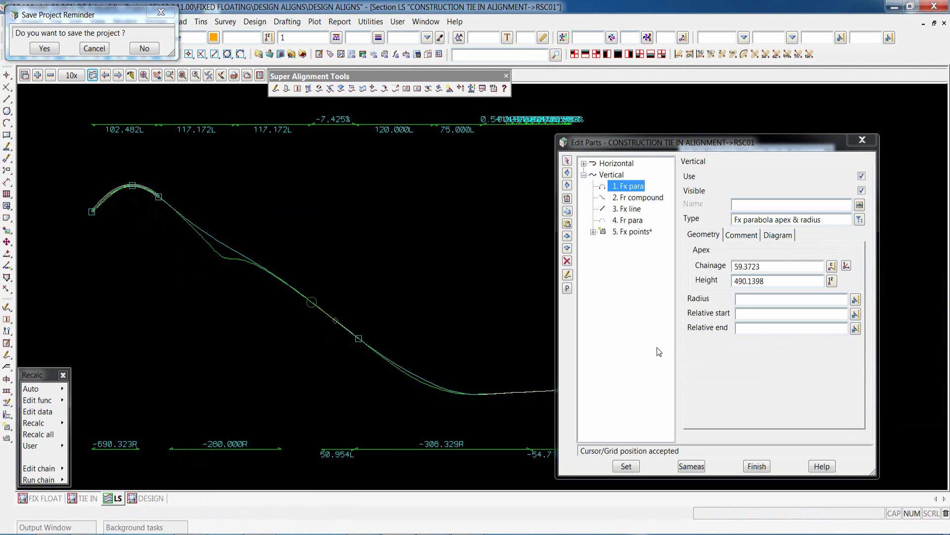
# Step: Set the fixed parabola's radius to -1800, relative start to -50 and relative end to 50, and apply it
pyautogui.click(747, 299)
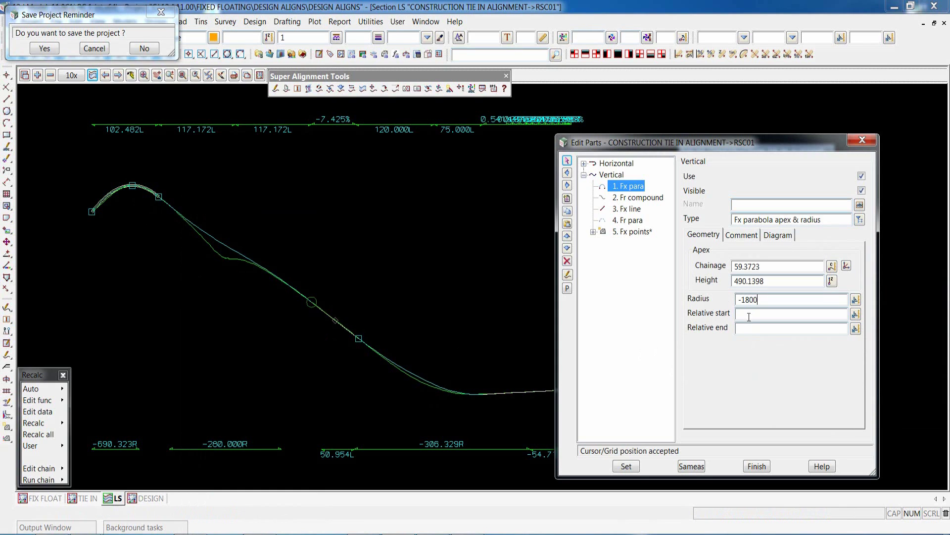
pyautogui.click(749, 314)
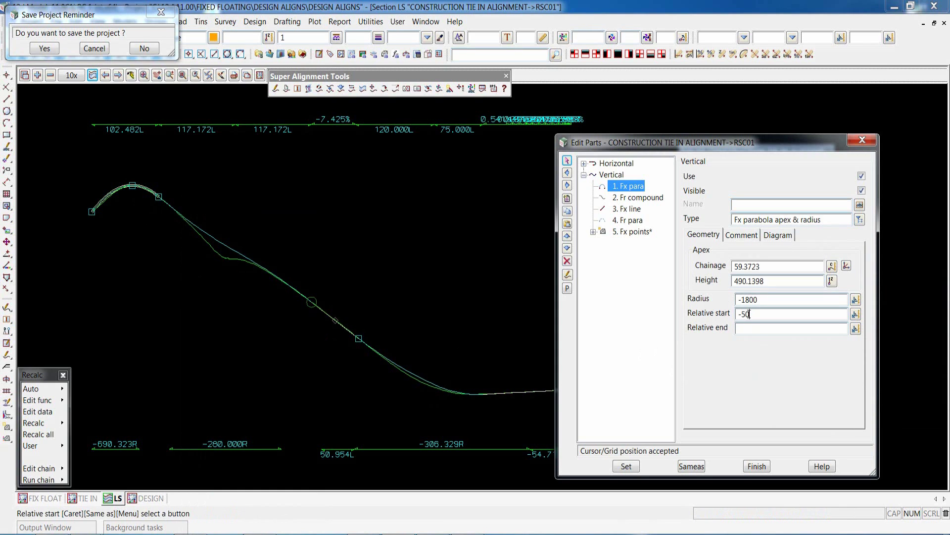
pyautogui.click(752, 328)
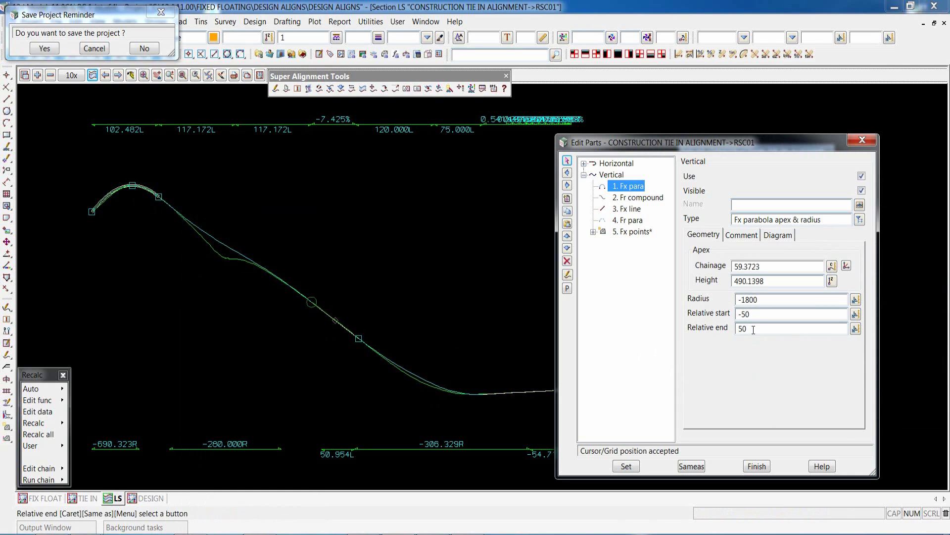
pyautogui.press('Return')
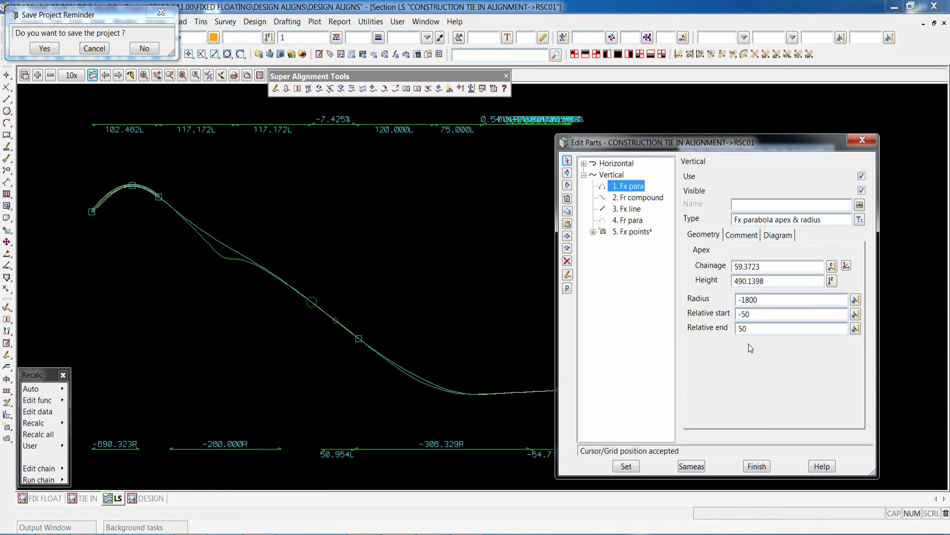
pyautogui.click(627, 466)
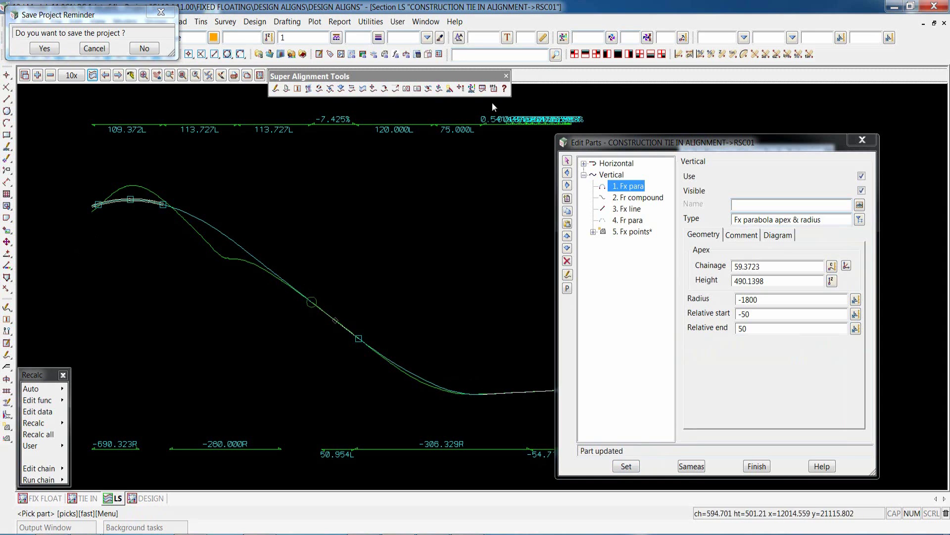
pyautogui.scroll(-2, 241, 290)
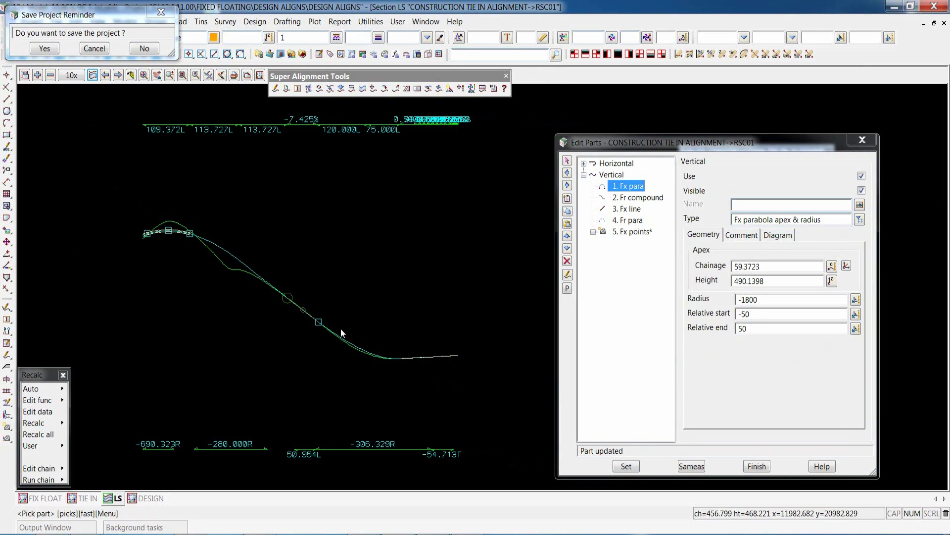
pyautogui.scroll(2, 341, 329)
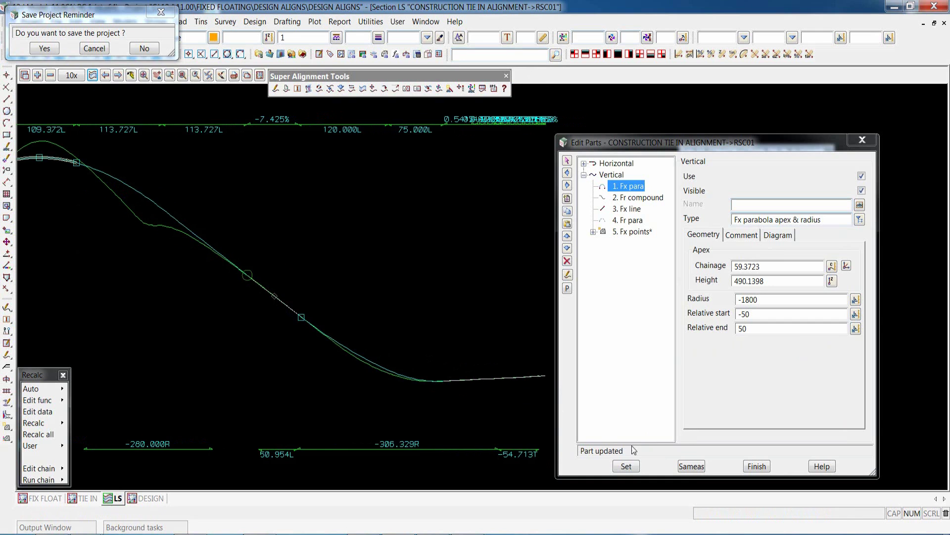
# Step: Finish editing the parts and move the fixed vertical line by its midpoint in the section view
pyautogui.click(751, 469)
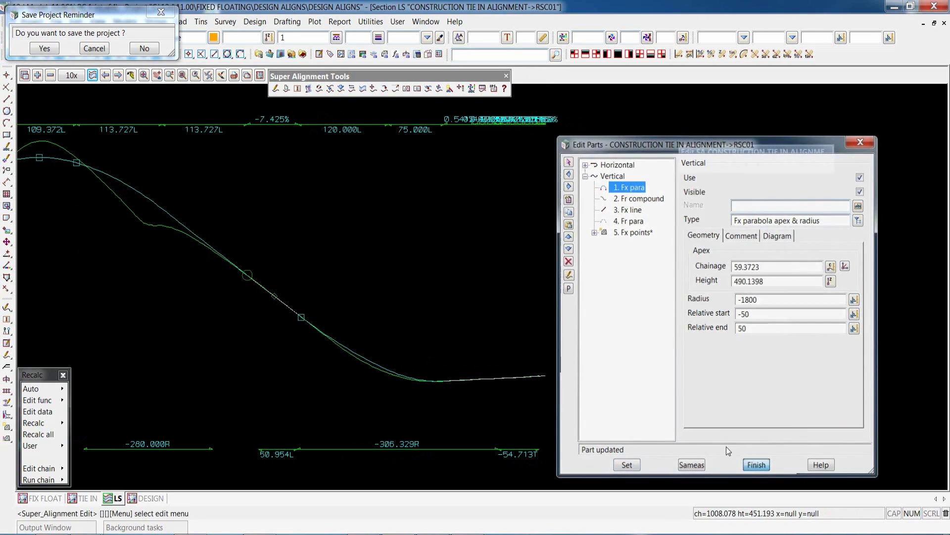
pyautogui.click(699, 164)
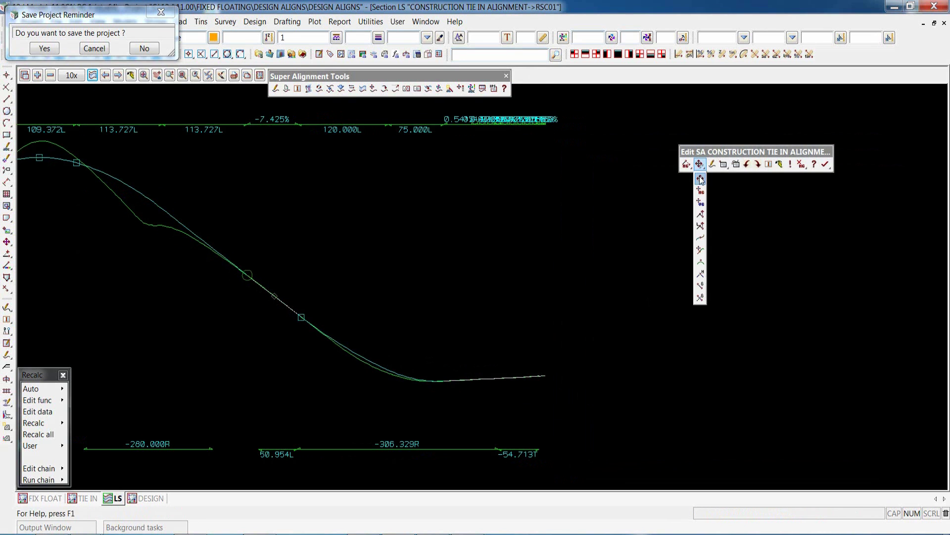
pyautogui.click(275, 298)
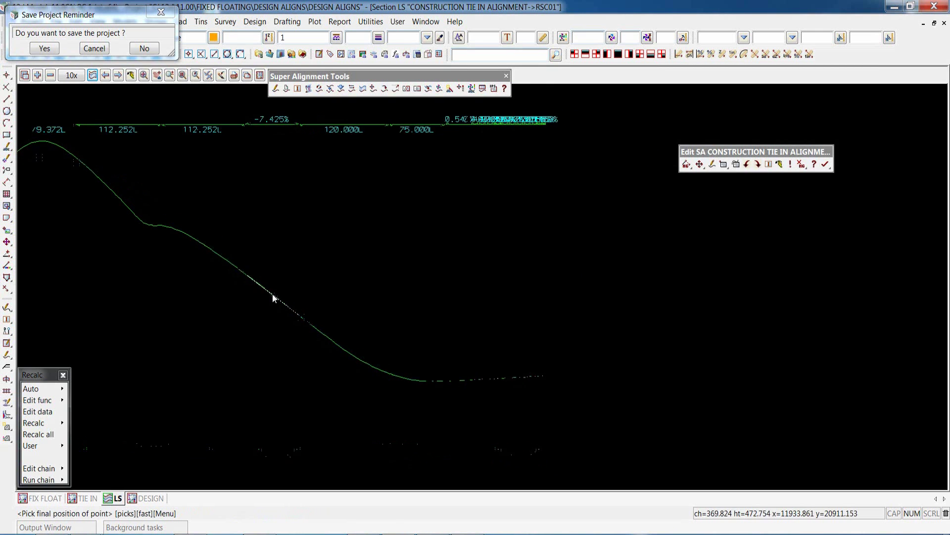
pyautogui.click(345, 304)
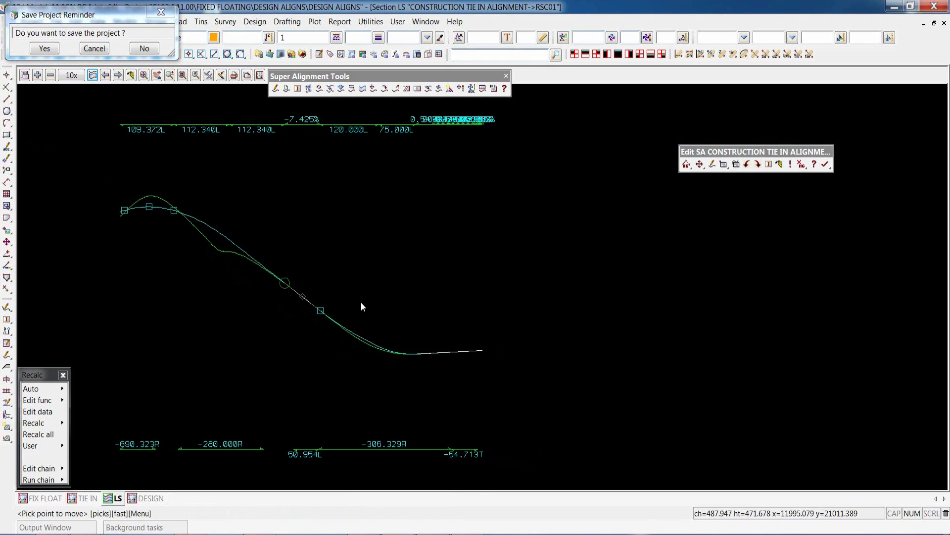
# Step: Reopen the parts editor and change the fixed vertical line to Point & grade, with its point at chainage 369.163 and height 472.7588
pyautogui.click(723, 163)
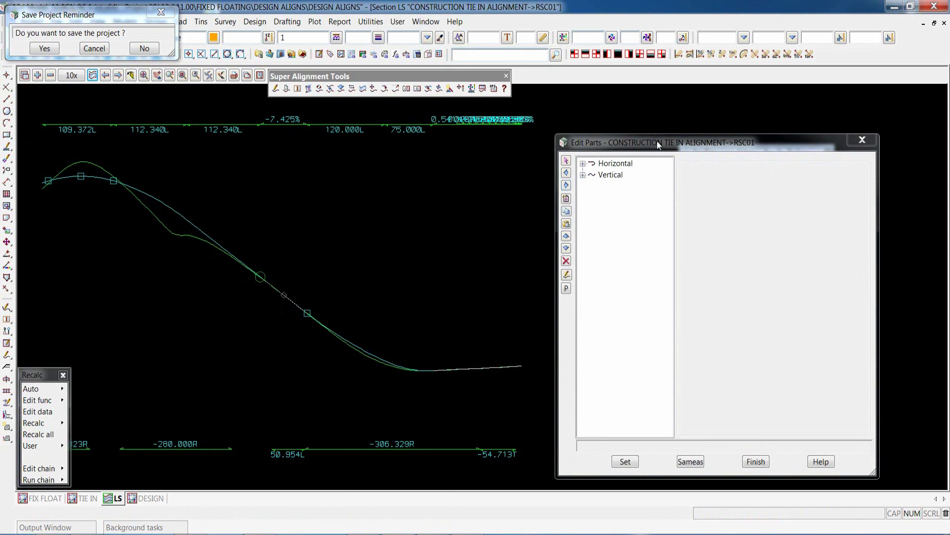
pyautogui.moveTo(657, 140); pyautogui.dragTo(677, 146)
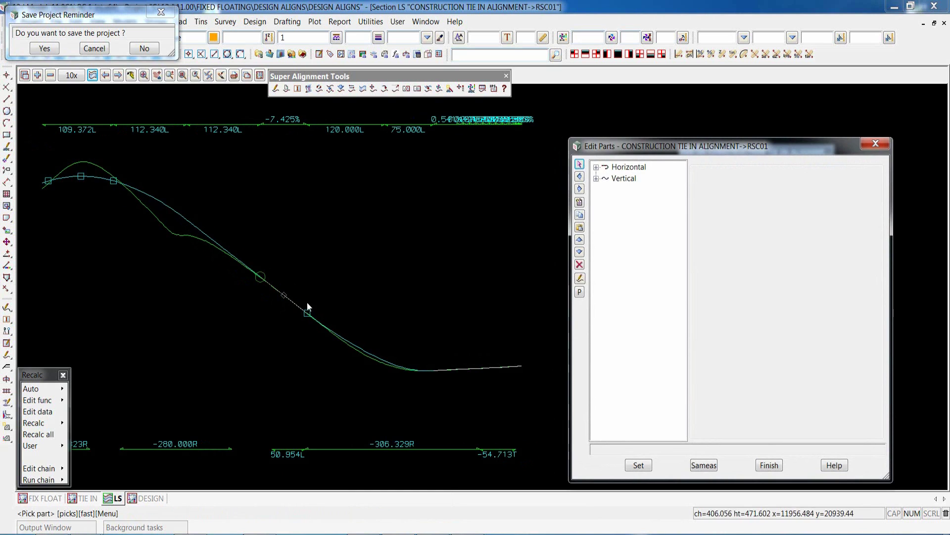
pyautogui.click(595, 178)
pyautogui.click(639, 212)
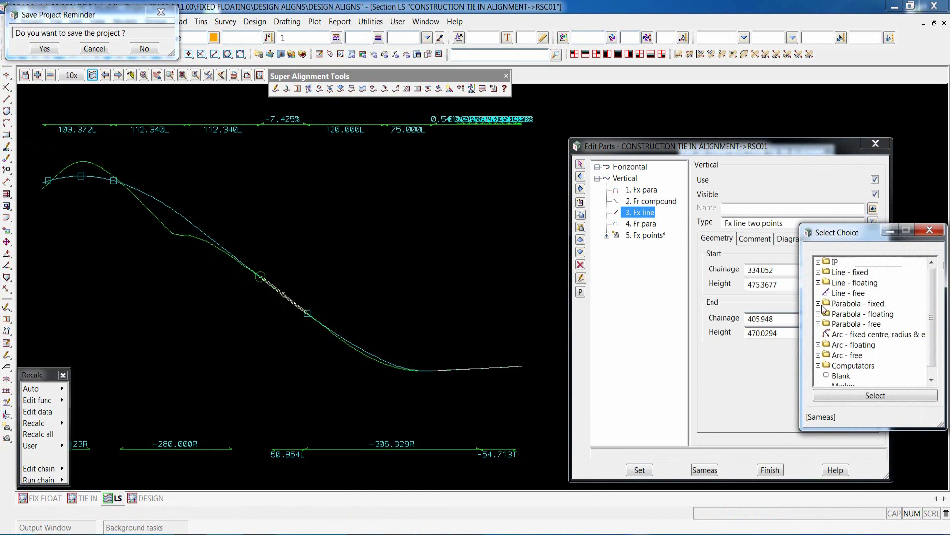
pyautogui.click(819, 273)
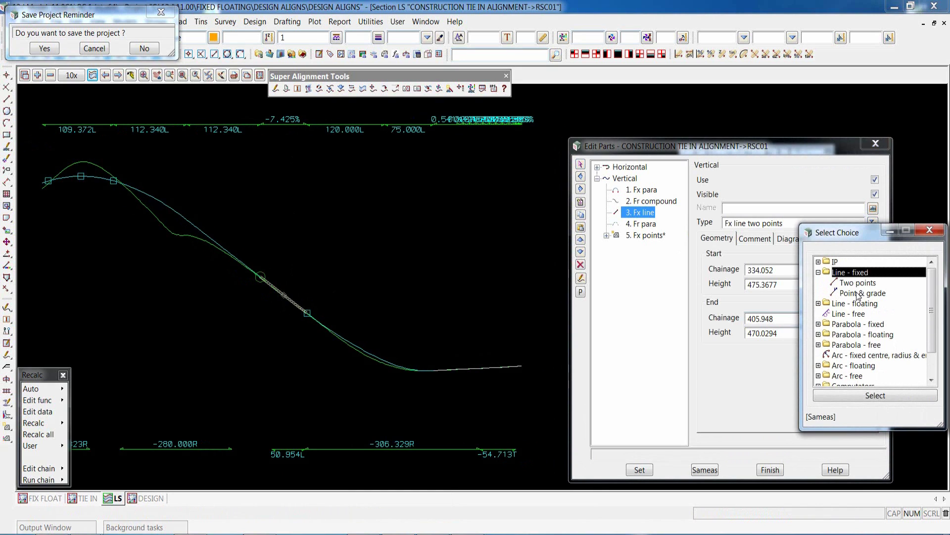
pyautogui.doubleClick(859, 293)
pyautogui.click(860, 270)
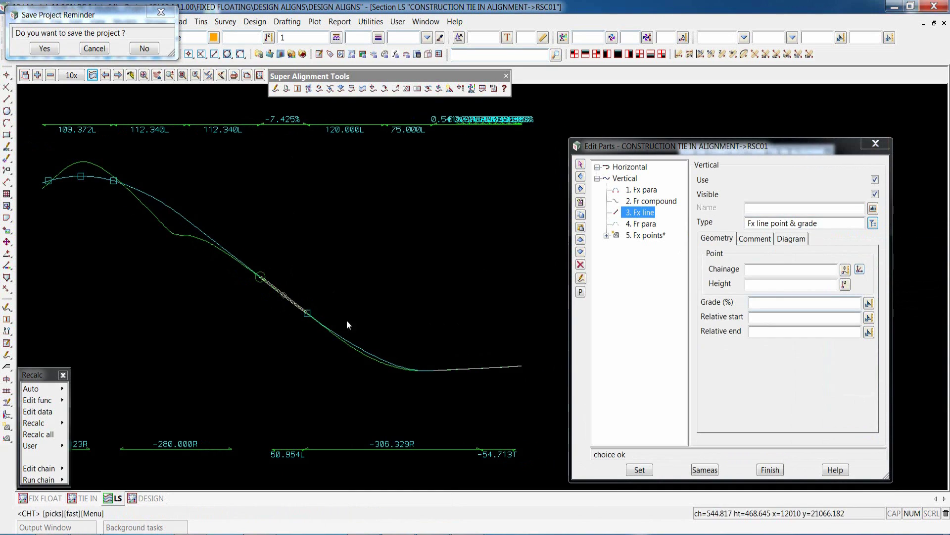
pyautogui.click(284, 297)
pyautogui.middleClick(283, 297)
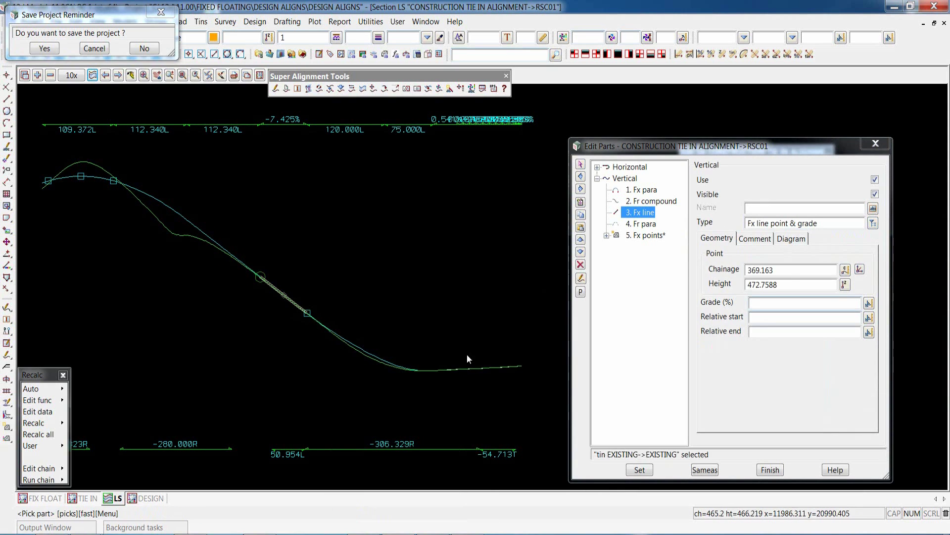
# Step: Set the fixed line's grade to -7%, relative start to -10 and relative end to 10, and apply it
pyautogui.click(760, 303)
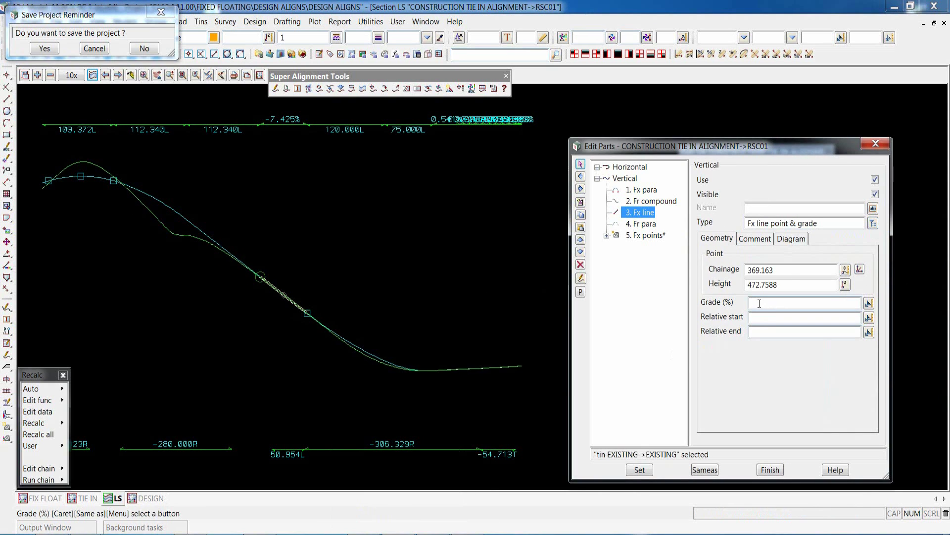
pyautogui.click(757, 317)
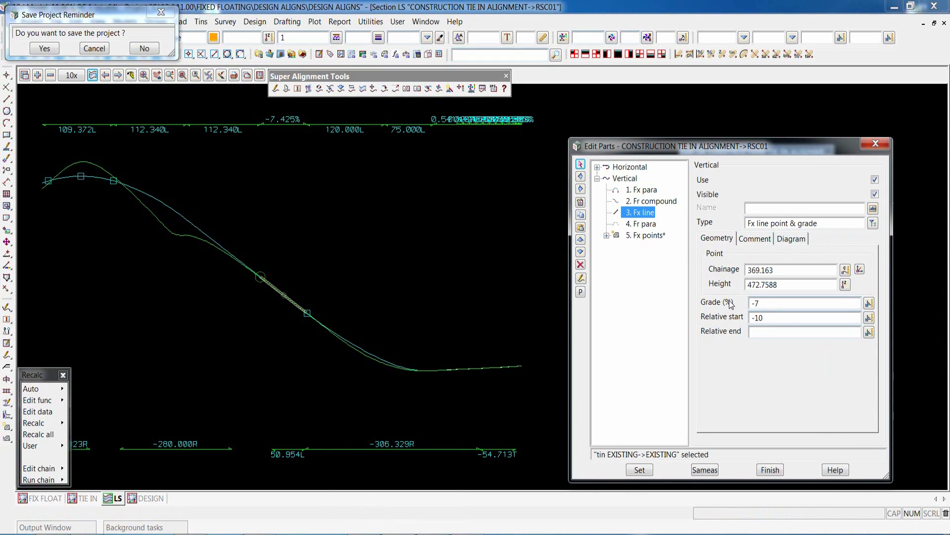
pyautogui.click(770, 328)
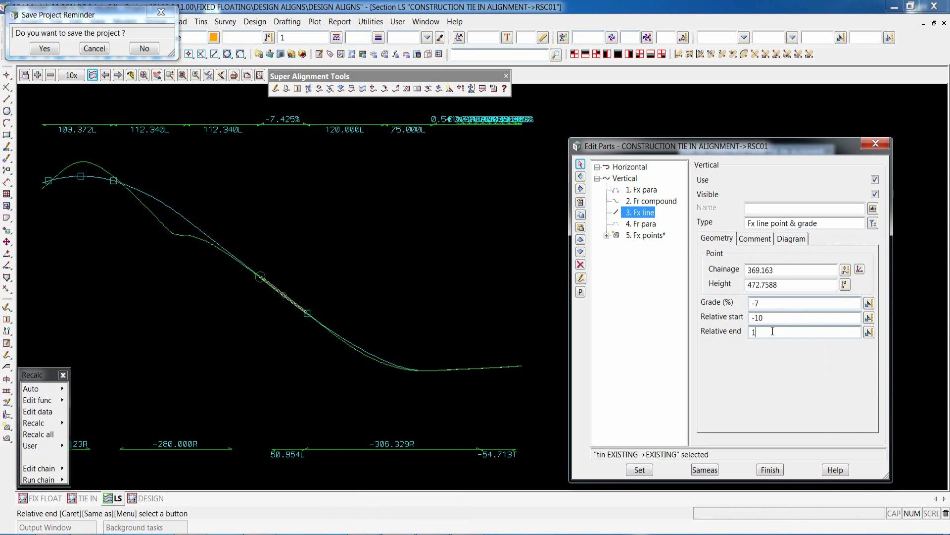
pyautogui.click(650, 470)
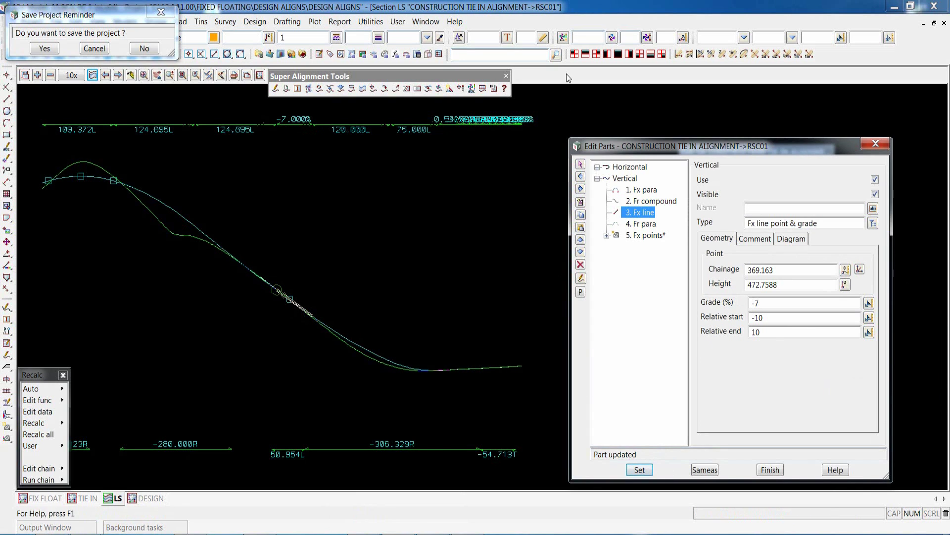
pyautogui.scroll(2, 288, 314)
pyautogui.scroll(-3, 405, 361)
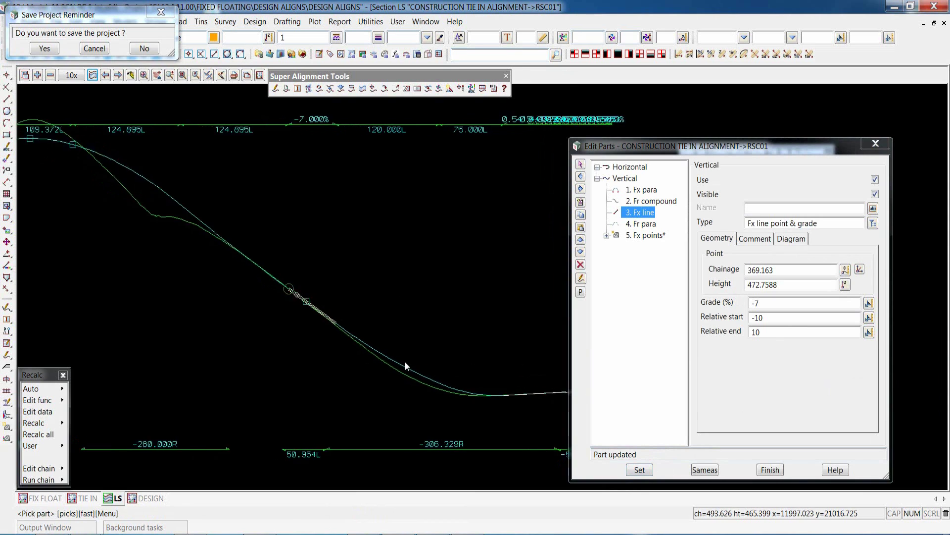
# Step: Finish editing the parts of RSC01 and end the alignment edit
pyautogui.scroll(2, 323, 358)
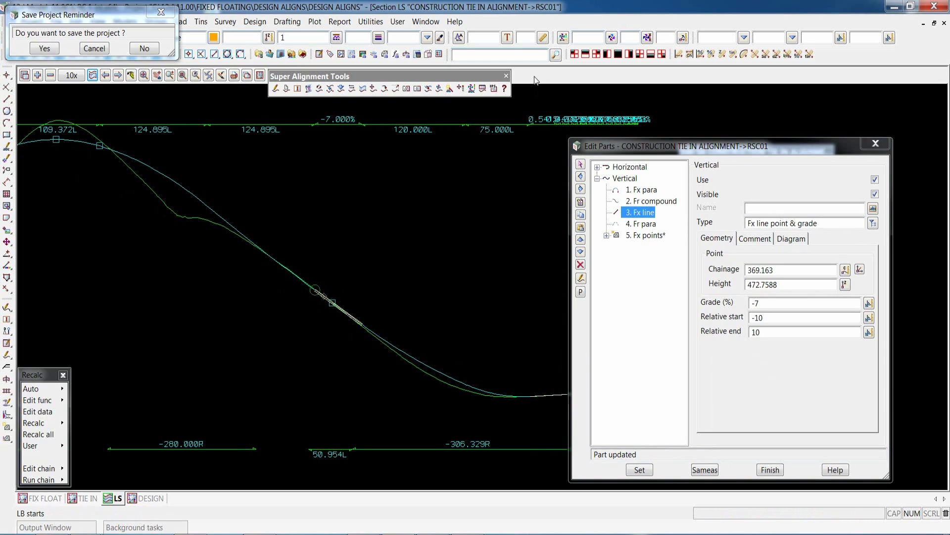
pyautogui.click(773, 469)
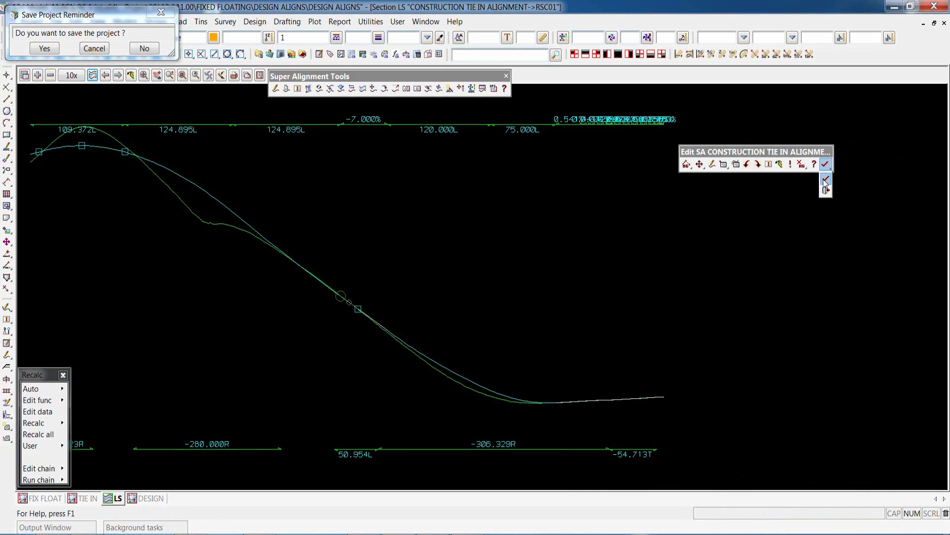
pyautogui.click(825, 165)
pyautogui.click(840, 221)
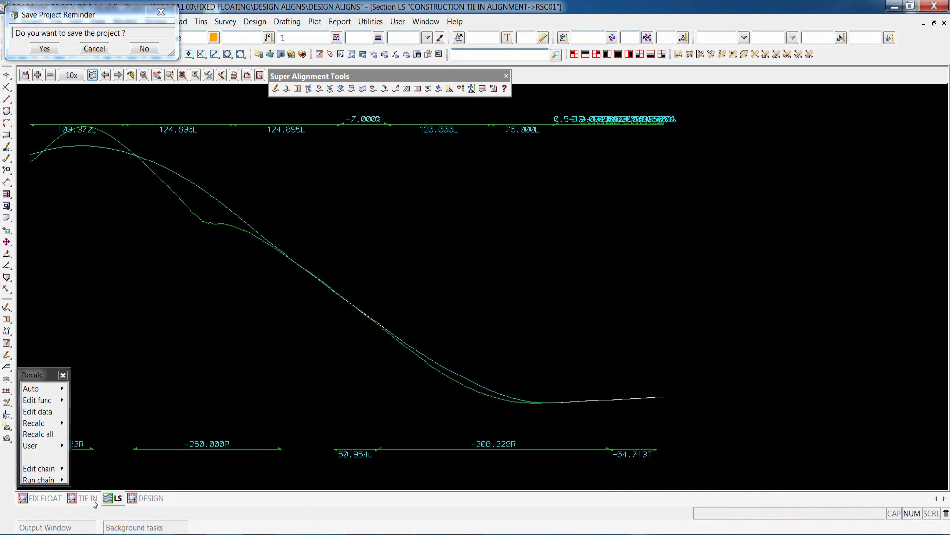
# Step: Switch to the DESIGN plan view and examine the intersection where side road RS2C01 starts
pyautogui.click(150, 499)
pyautogui.scroll(5, 403, 381)
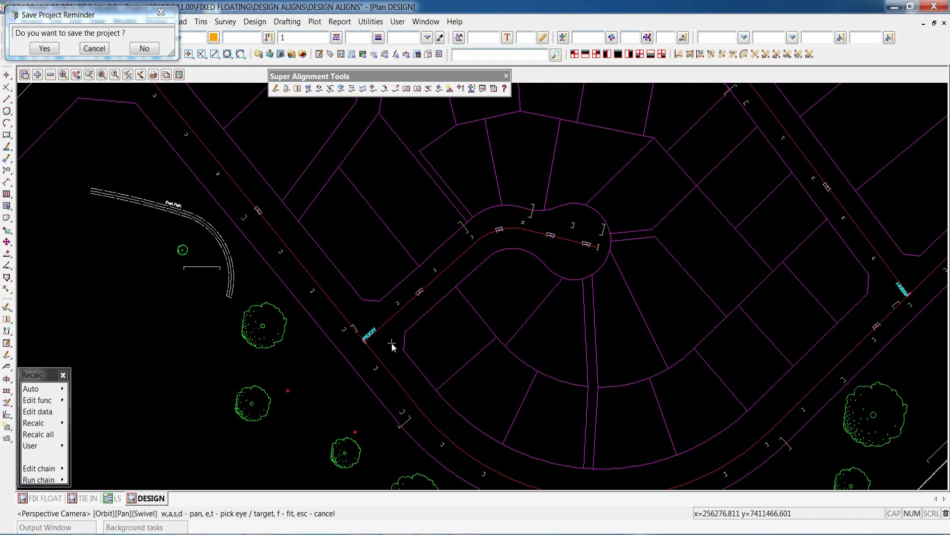
pyautogui.scroll(-1, 372, 356)
pyautogui.scroll(2, 376, 347)
pyautogui.scroll(-1, 380, 351)
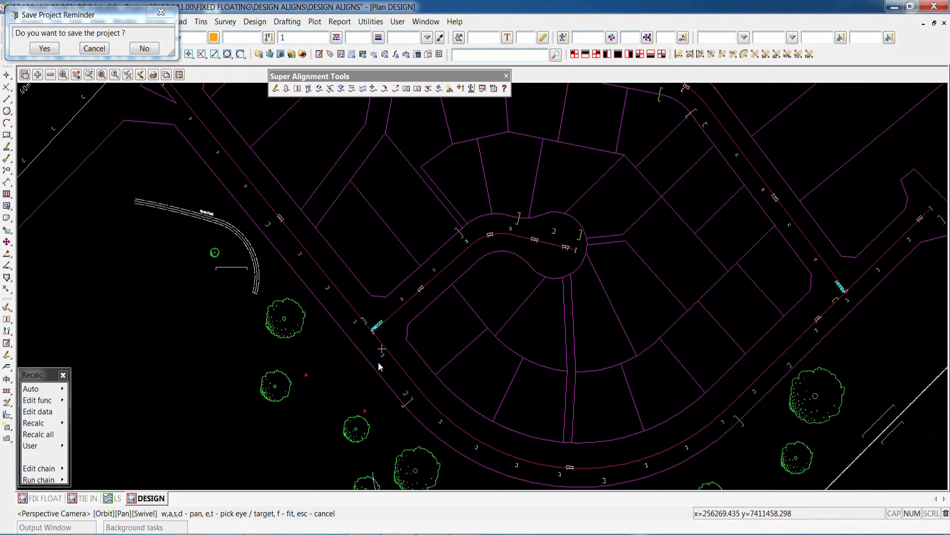
pyautogui.scroll(2, 378, 364)
pyautogui.scroll(1, 378, 365)
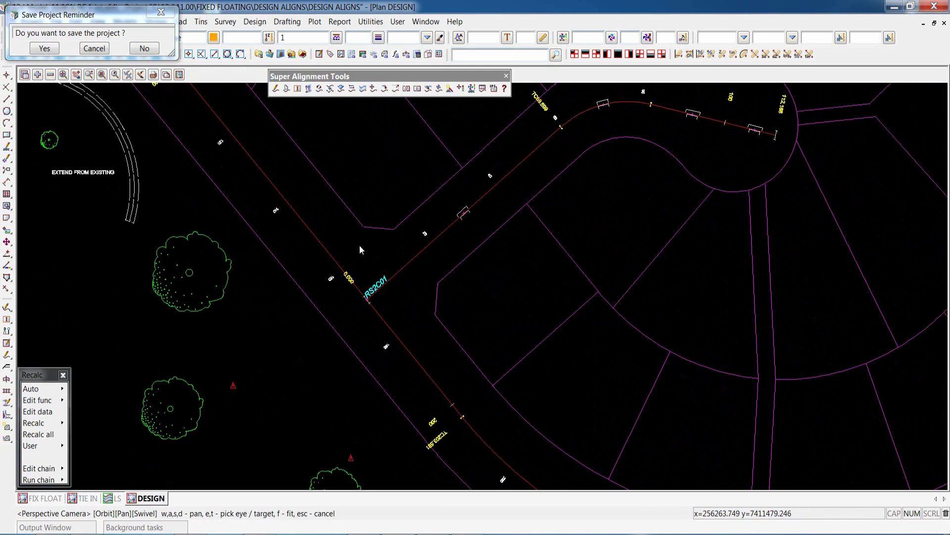
pyautogui.scroll(3, 378, 280)
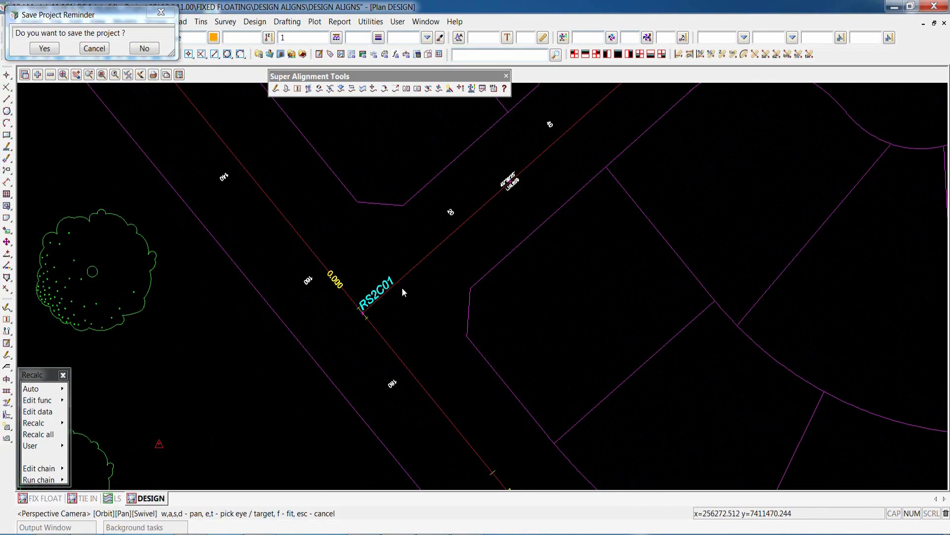
pyautogui.scroll(-2, 450, 297)
pyautogui.scroll(3, 450, 297)
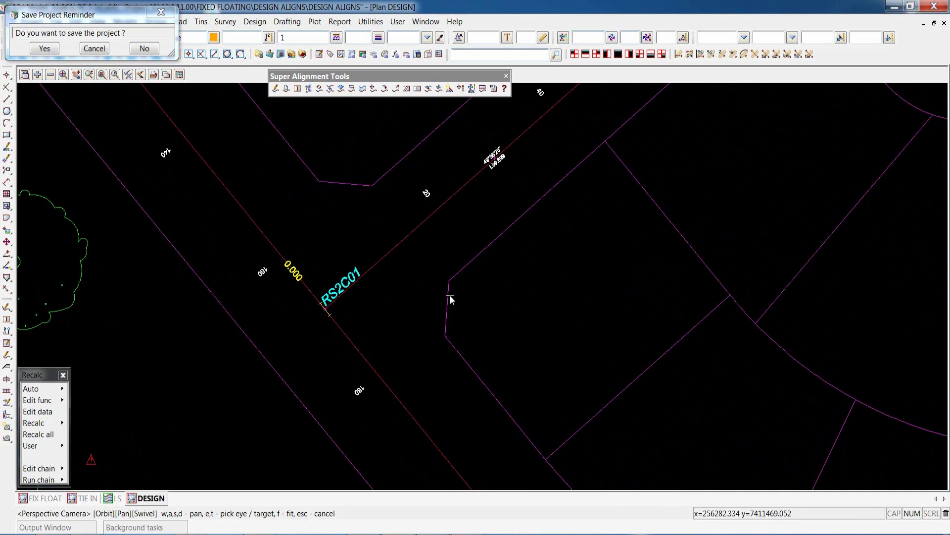
# Step: Start a new super alignment using the RSK kerb return preset from the Alignment names and name it RSK01
pyautogui.click(276, 88)
pyautogui.moveTo(402, 102); pyautogui.dragTo(624, 119)
pyautogui.click(756, 144)
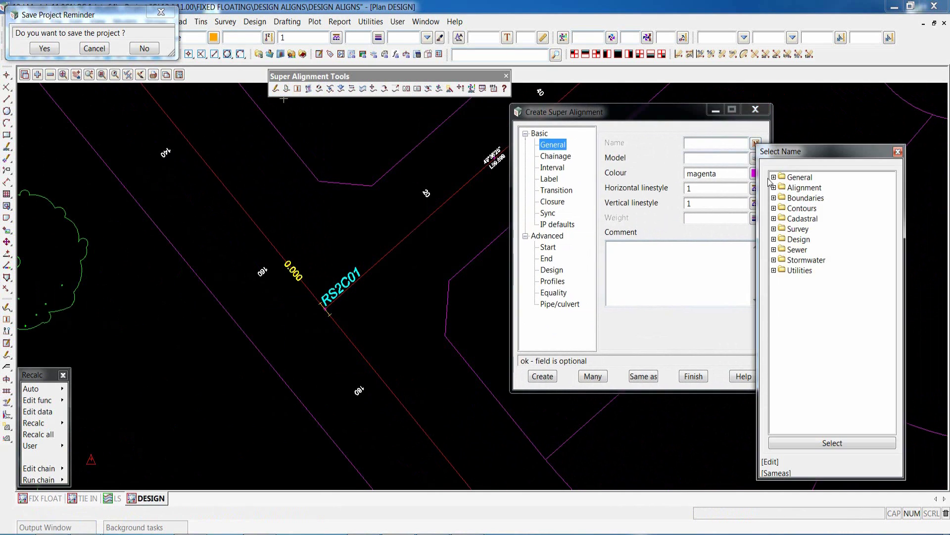
pyautogui.click(805, 187)
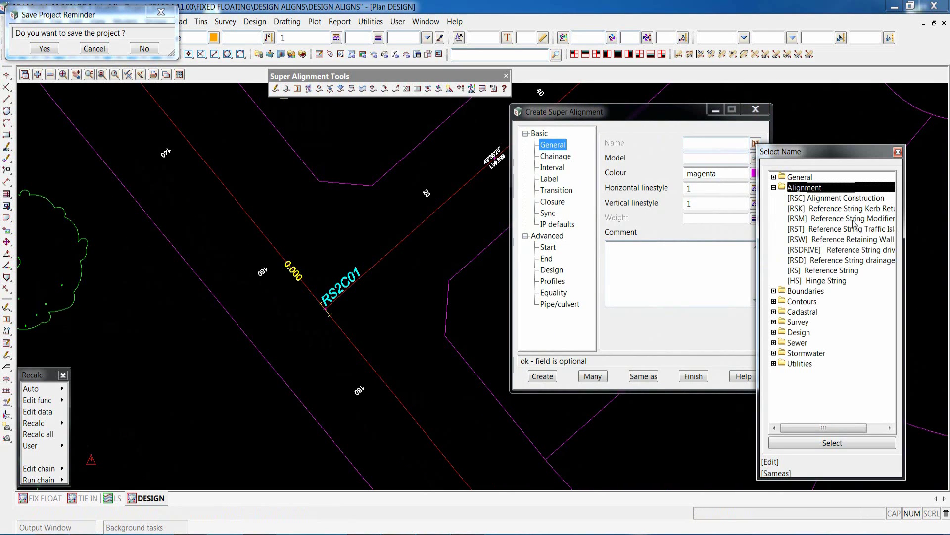
pyautogui.doubleClick(841, 209)
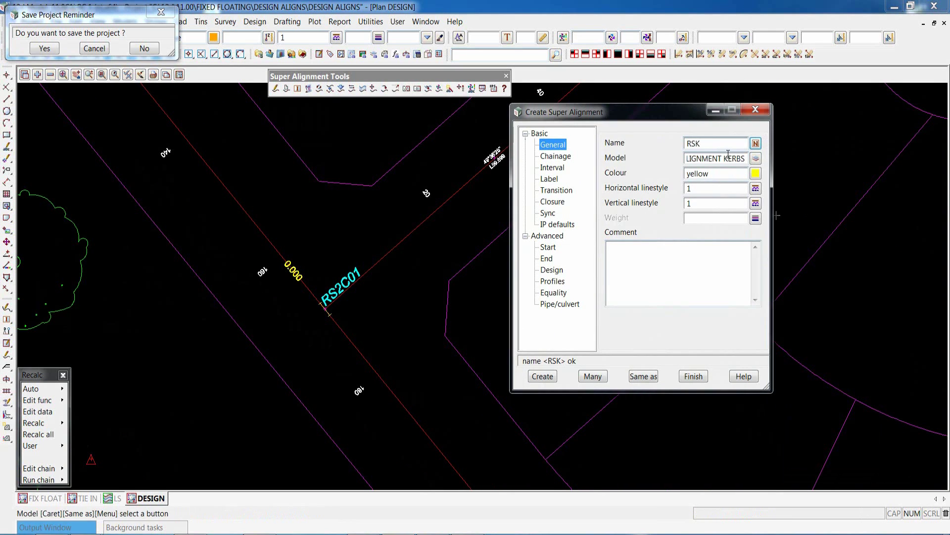
pyautogui.write('01')
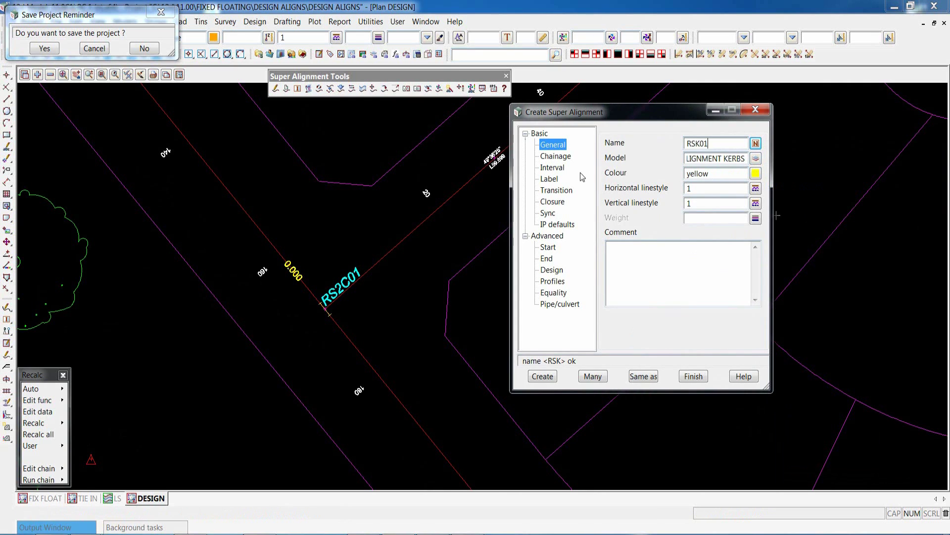
# Step: Set the label style to KERBS LHS, create the kerb alignment and move its edit toolbar clear of the drawing
pyautogui.click(549, 179)
pyautogui.click(756, 144)
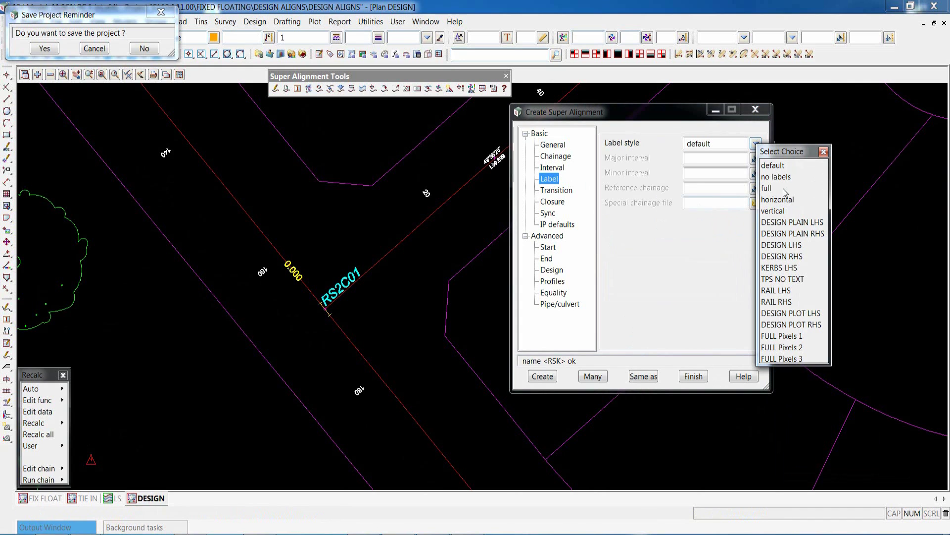
pyautogui.click(779, 268)
pyautogui.click(542, 376)
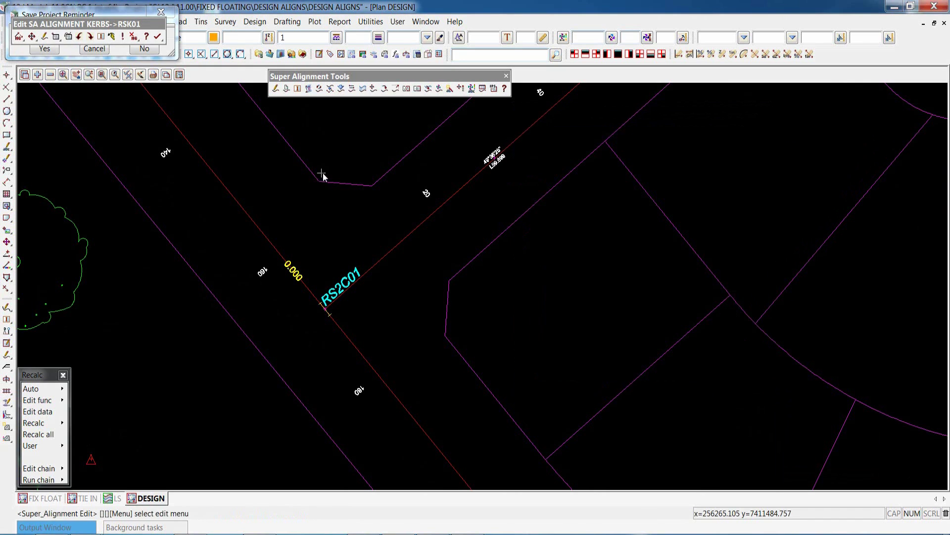
pyautogui.moveTo(132, 28); pyautogui.dragTo(792, 118)
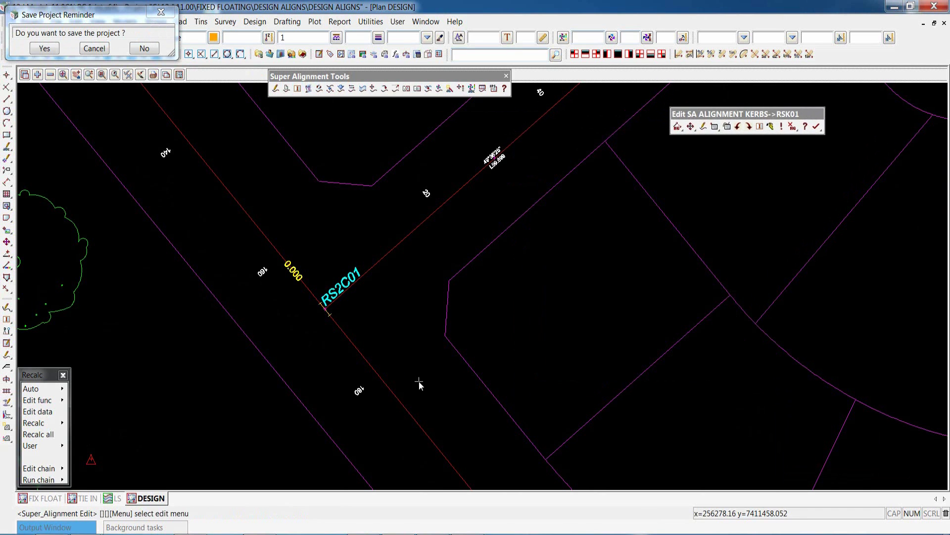
# Step: Open the parts editor for RSK01, insert a horizontal part and make it a Computator fixed line
pyautogui.scroll(-2, 409, 369)
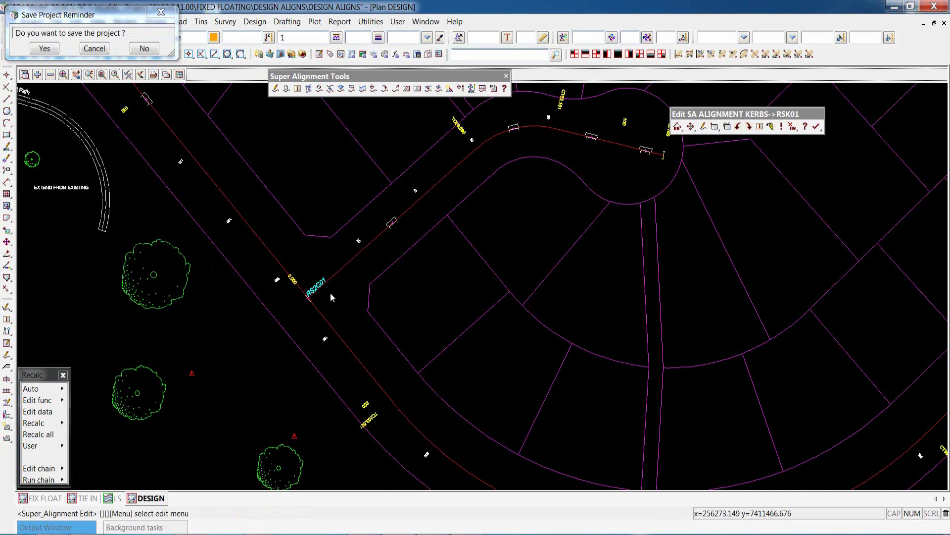
pyautogui.scroll(5, 349, 327)
pyautogui.scroll(-1, 349, 327)
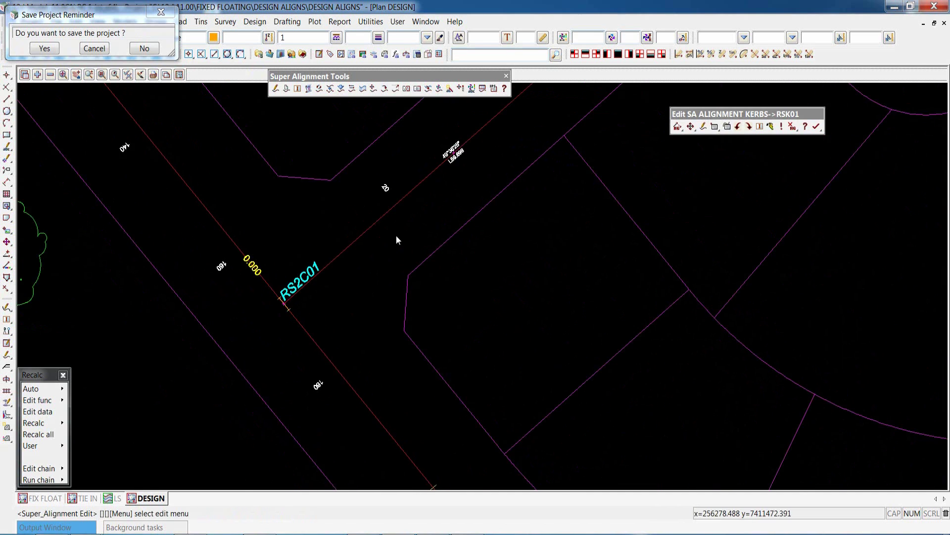
pyautogui.scroll(1, 401, 234)
pyautogui.click(715, 128)
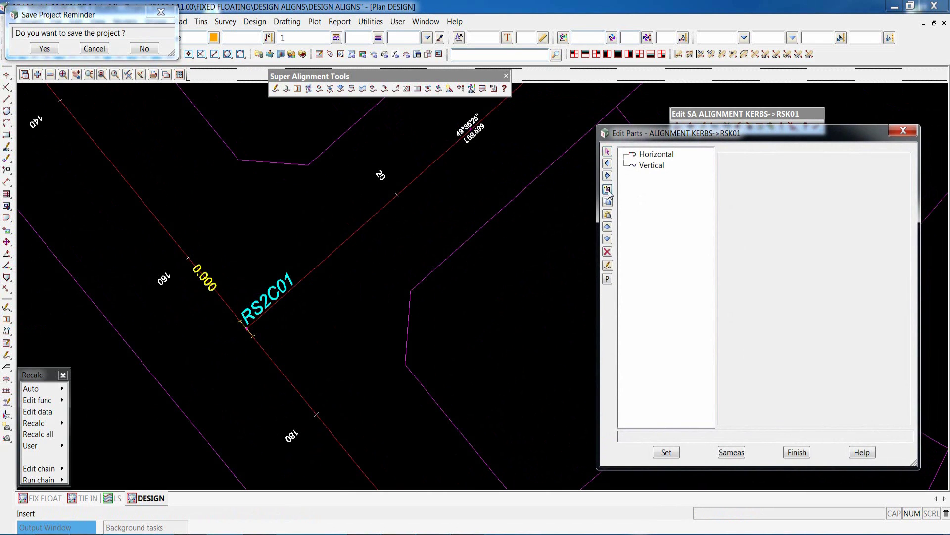
pyautogui.click(654, 155)
pyautogui.click(607, 190)
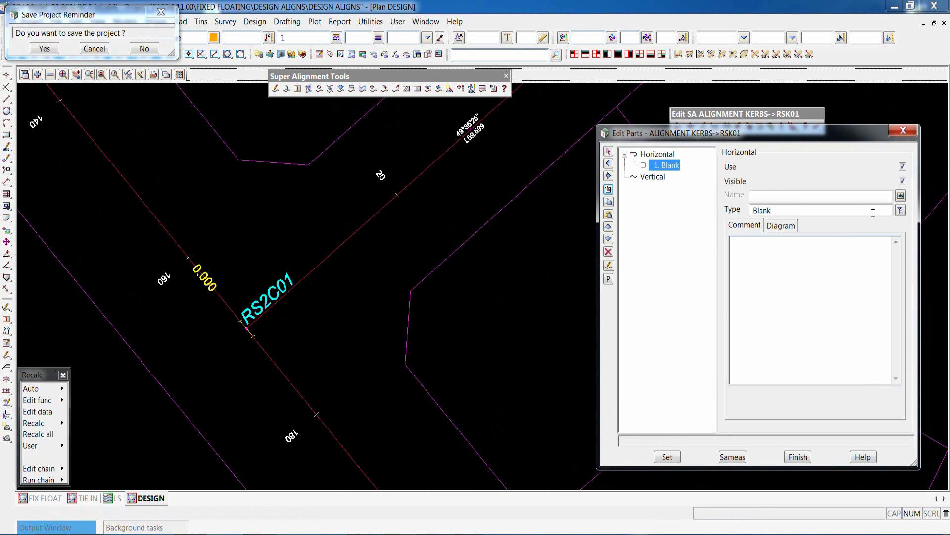
pyautogui.click(900, 209)
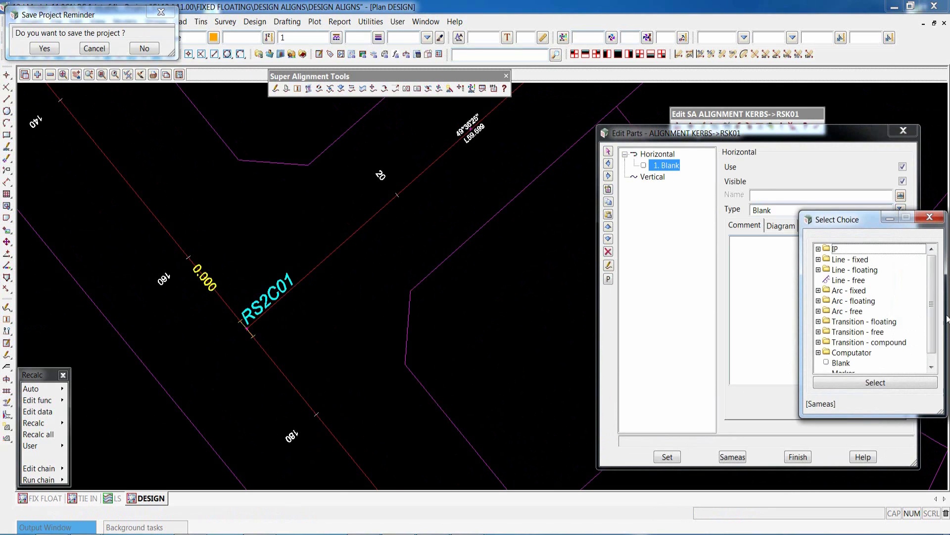
pyautogui.scroll(-1, 934, 325)
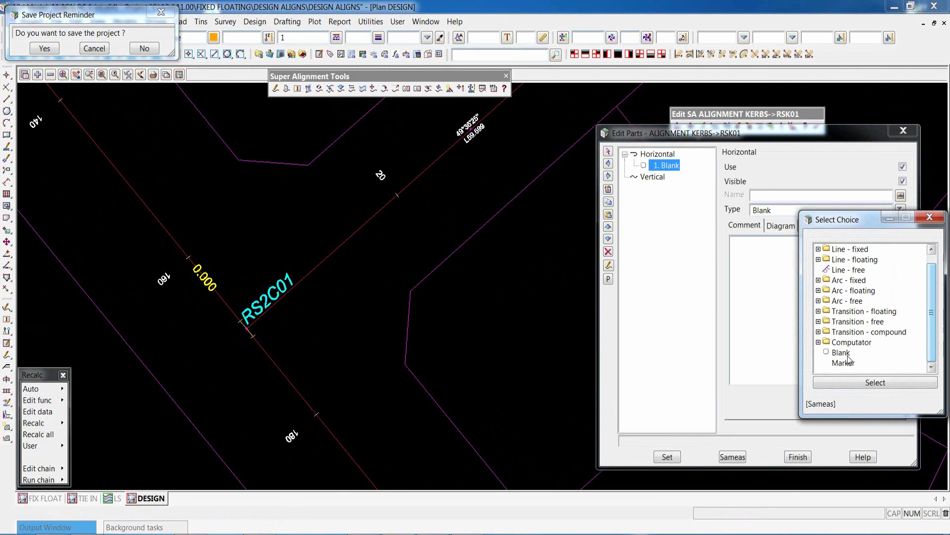
pyautogui.click(818, 342)
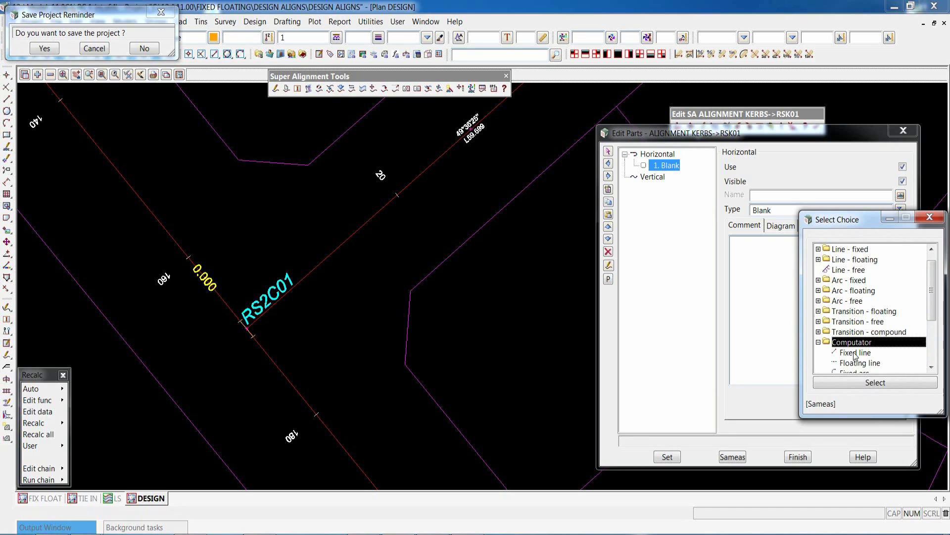
pyautogui.doubleClick(855, 352)
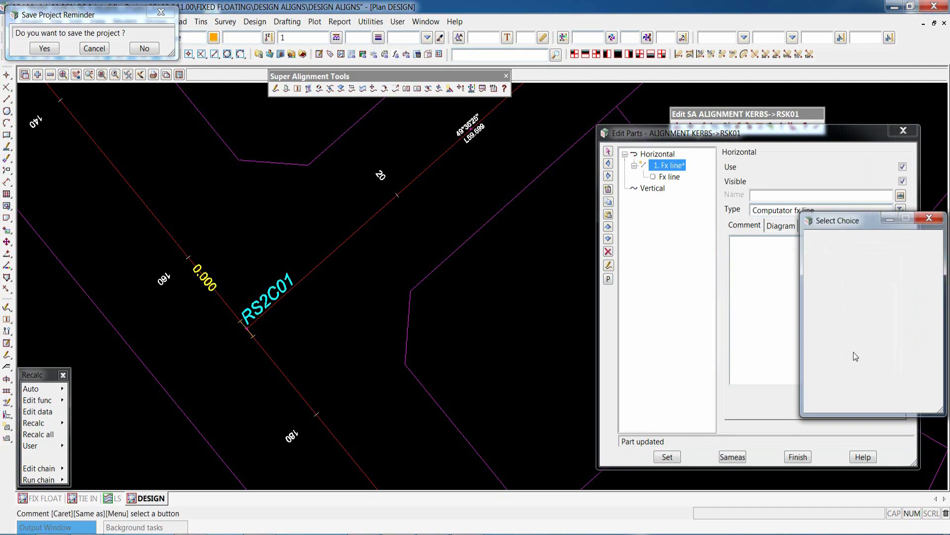
pyautogui.click(666, 456)
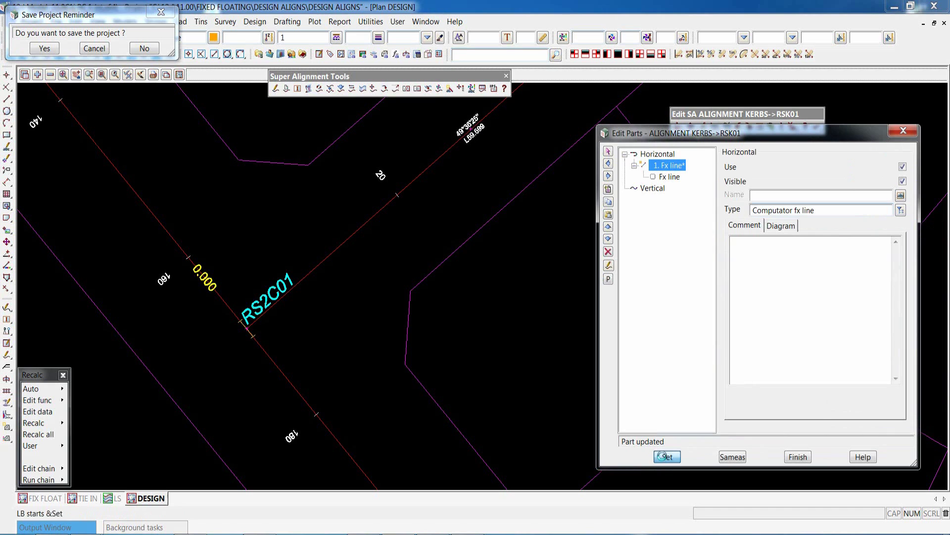
# Step: Define the computator line's geometry as type Reference, with named part as the reference type
pyautogui.click(669, 176)
pyautogui.click(900, 168)
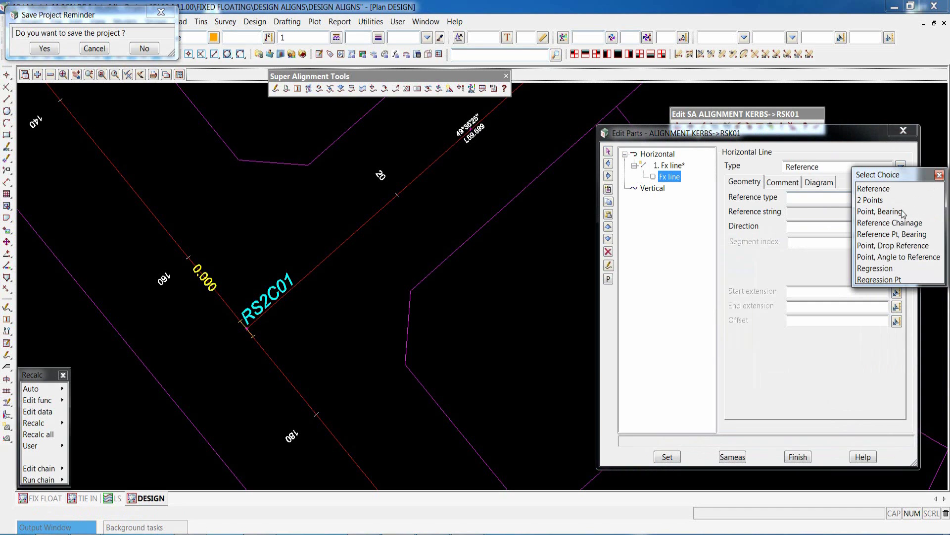
pyautogui.doubleClick(874, 188)
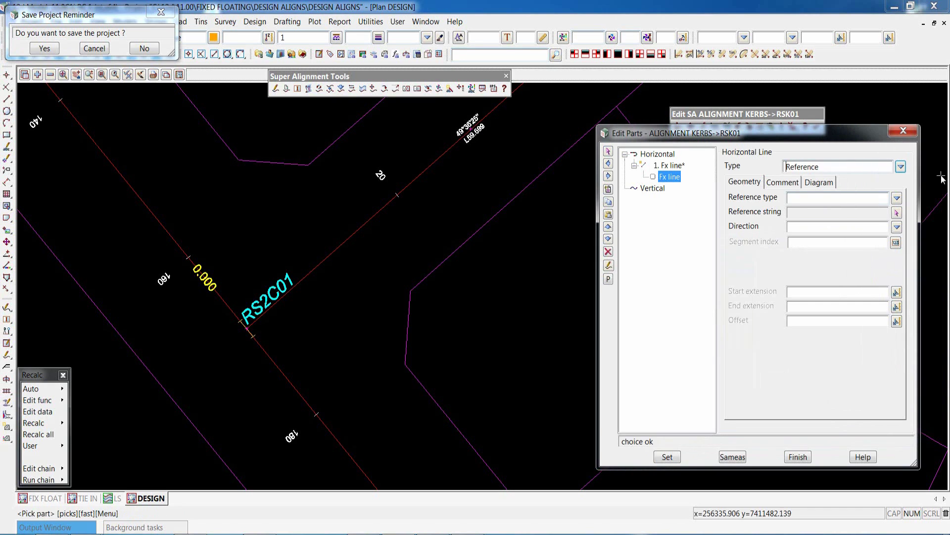
pyautogui.click(897, 197)
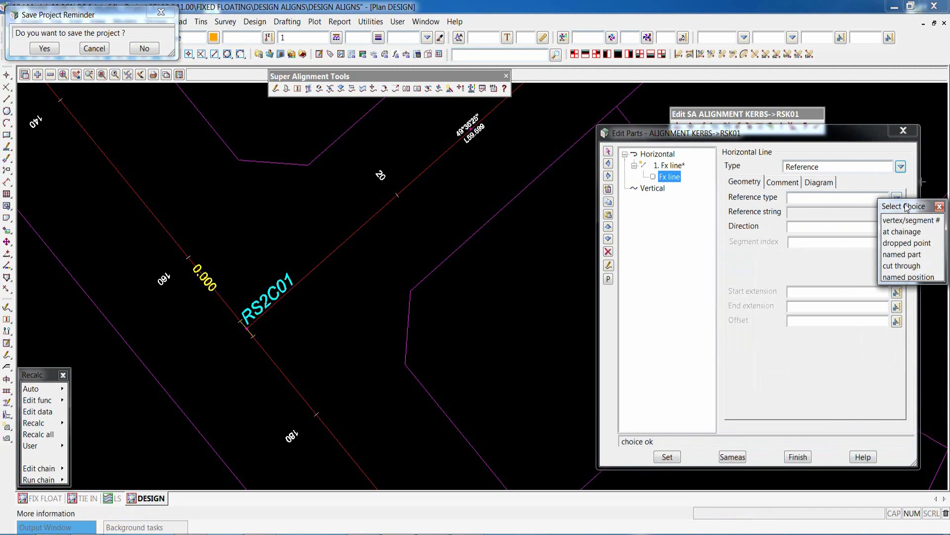
pyautogui.click(893, 254)
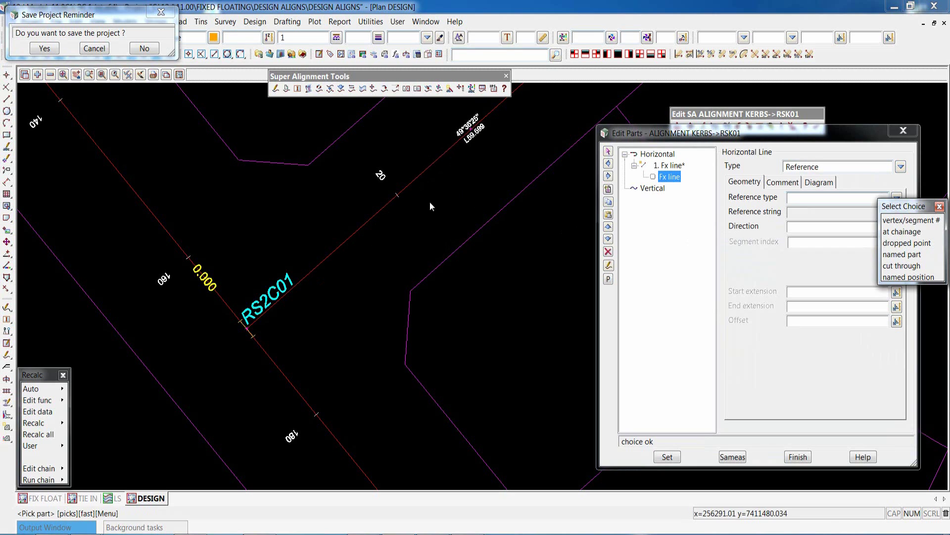
pyautogui.click(898, 255)
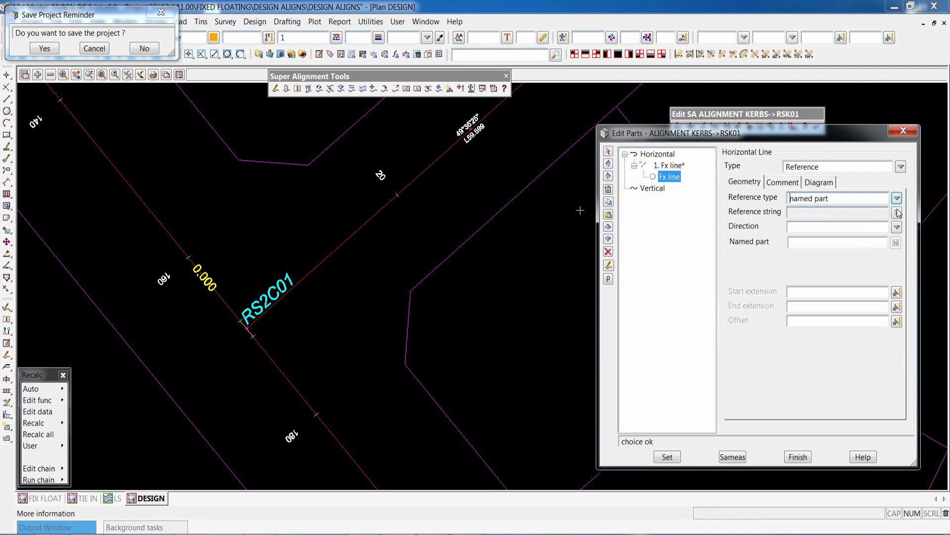
# Step: Reference the line to RS2C01 in the negative direction, with named part LINE 10.P.S and offset -3.5, and apply it
pyautogui.click(897, 212)
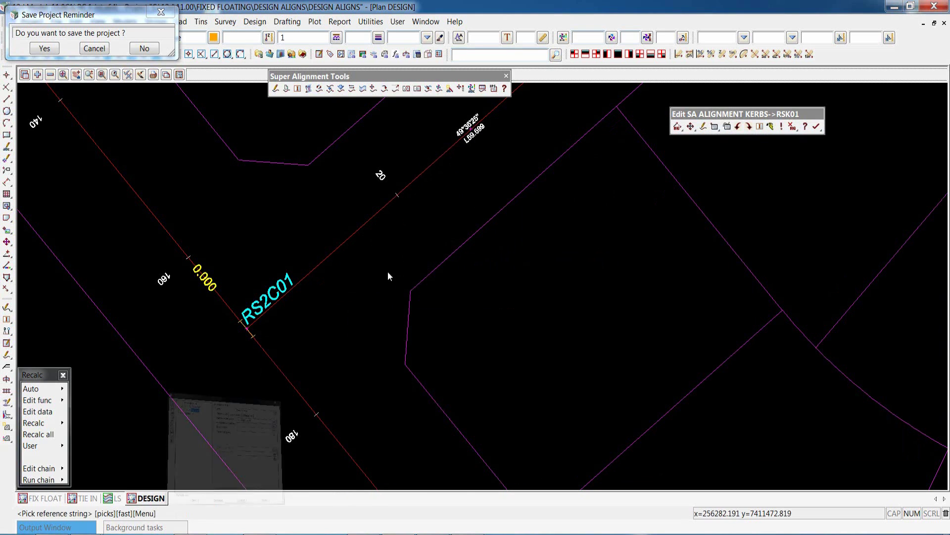
pyautogui.click(349, 237)
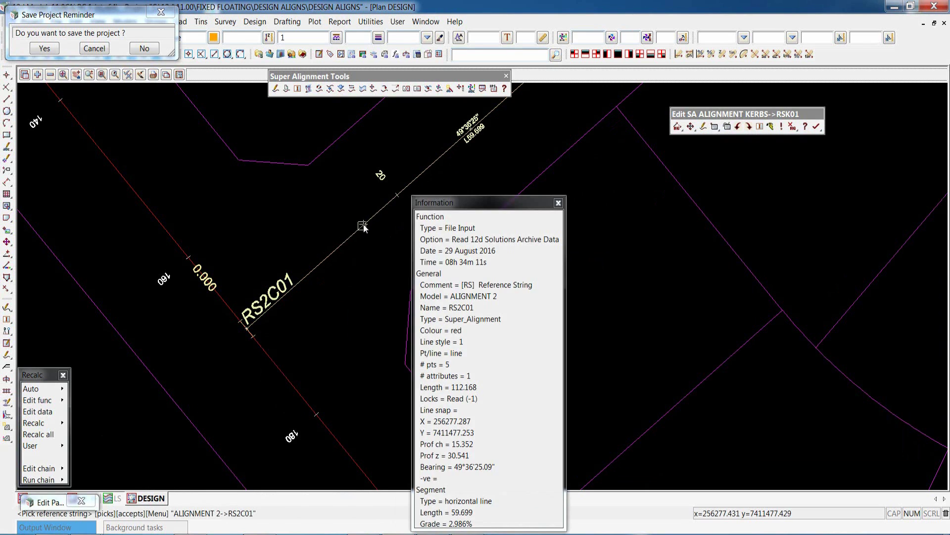
pyautogui.middleClick(364, 225)
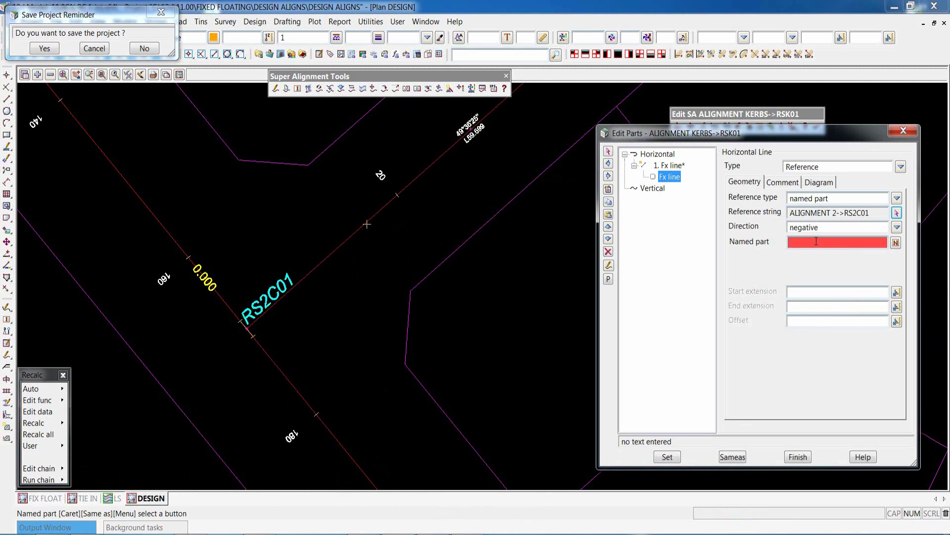
pyautogui.middleClick(817, 242)
pyautogui.click(357, 225)
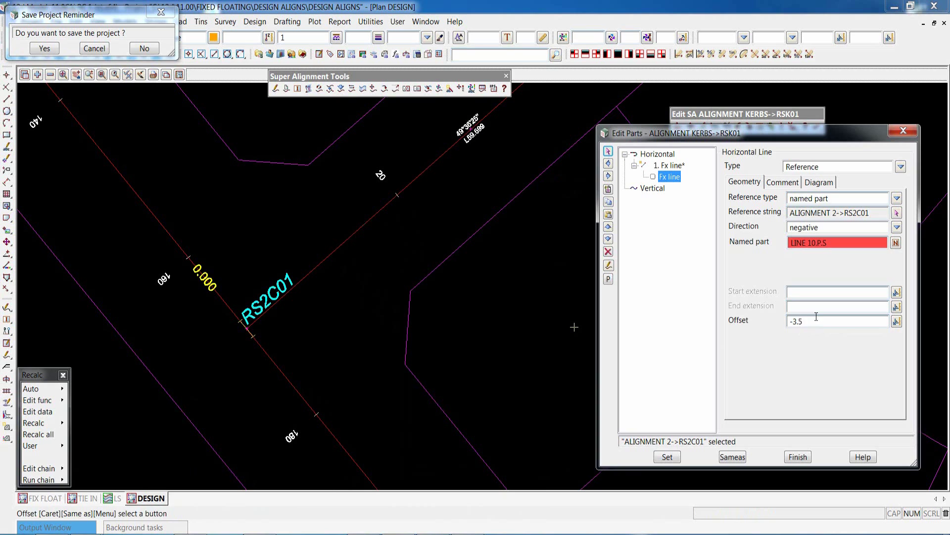
pyautogui.click(667, 457)
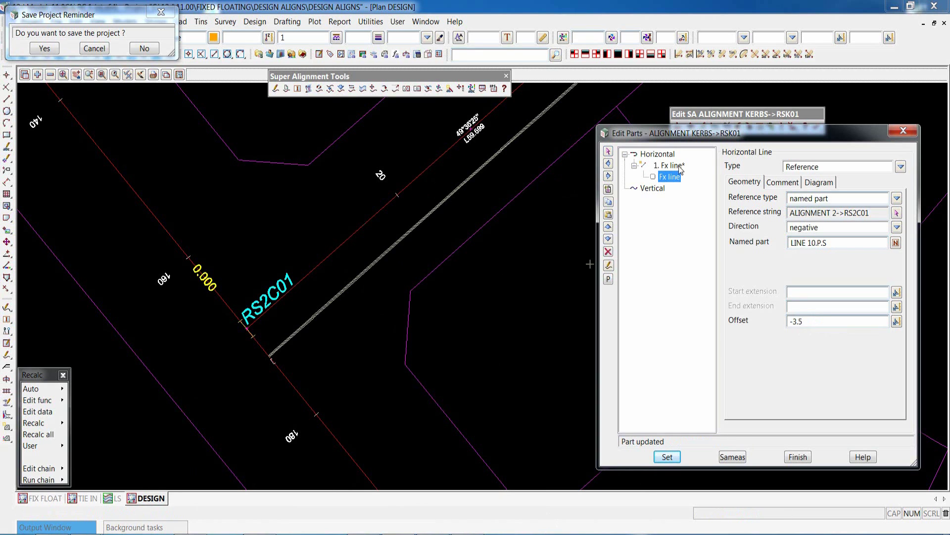
# Step: Copy the first computator fixed line and paste it as the second horizontal part
pyautogui.click(670, 165)
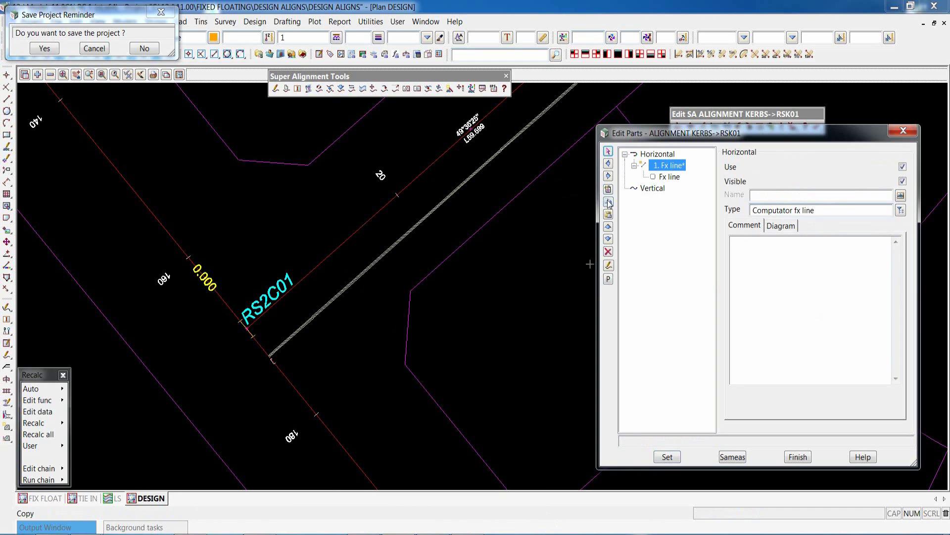
pyautogui.click(608, 202)
pyautogui.click(608, 214)
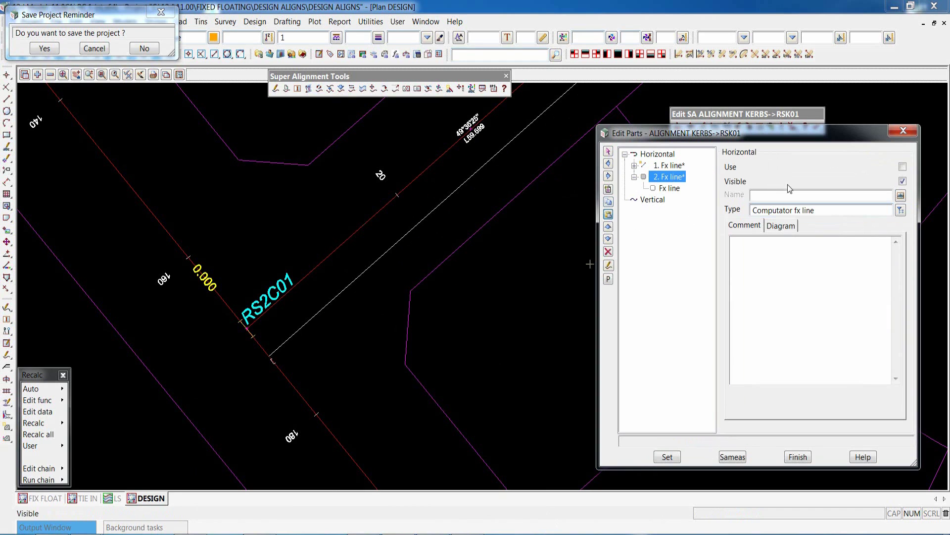
# Step: Enable the second fixed line part of RSK01 and pick ALIGNMENT 2->RS2B01 as its reference string
pyautogui.click(902, 167)
pyautogui.click(668, 457)
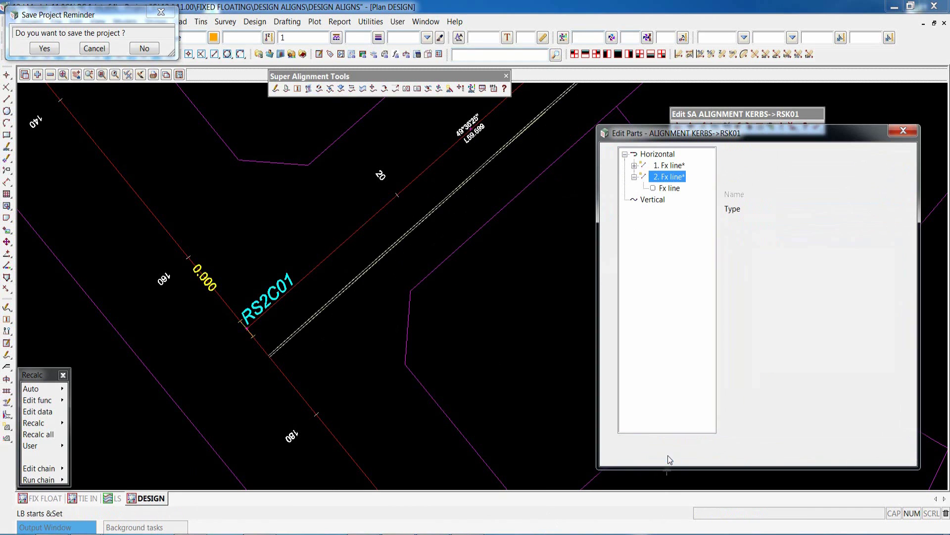
pyautogui.click(669, 188)
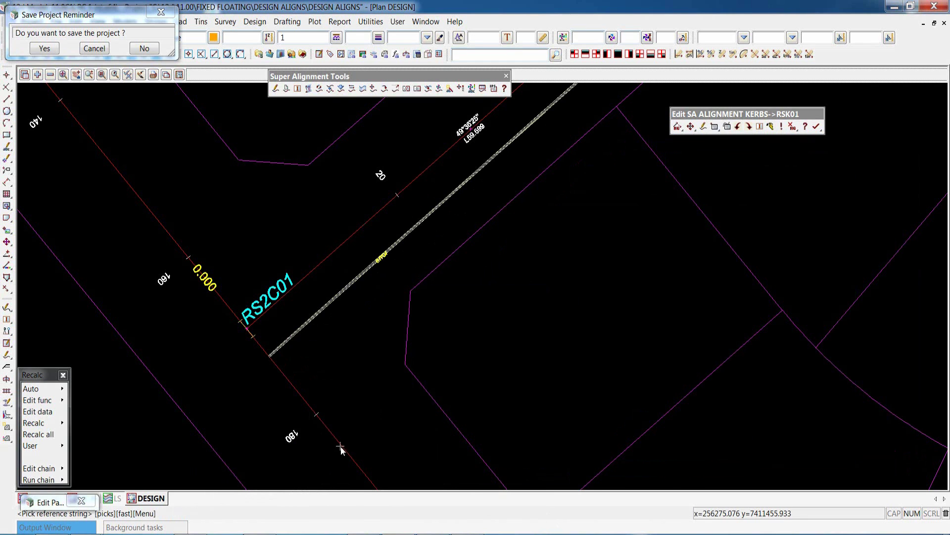
pyautogui.click(340, 447)
pyautogui.middleClick(346, 451)
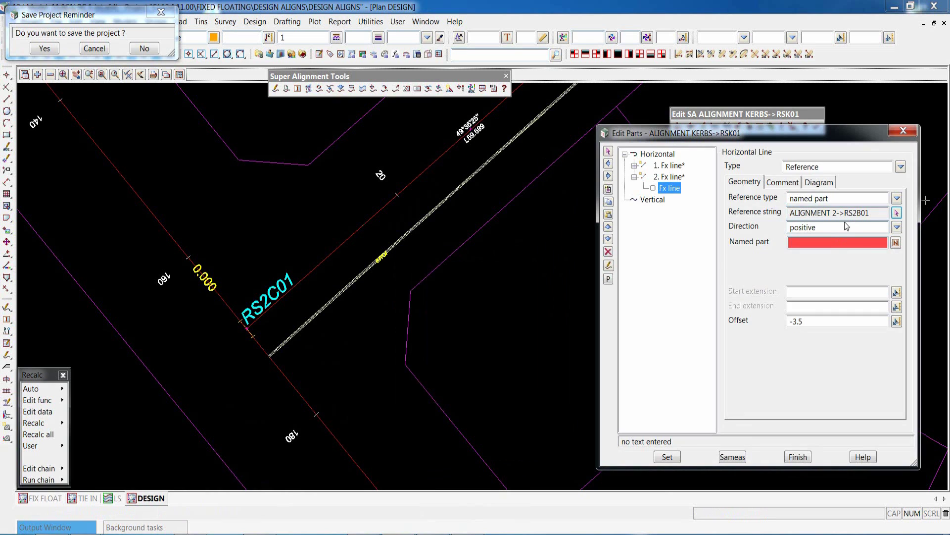
# Step: Reference the second fixed line to named part LINE 10.P.S with an offset of -5 and apply the change
pyautogui.click(834, 240)
pyautogui.click(835, 241)
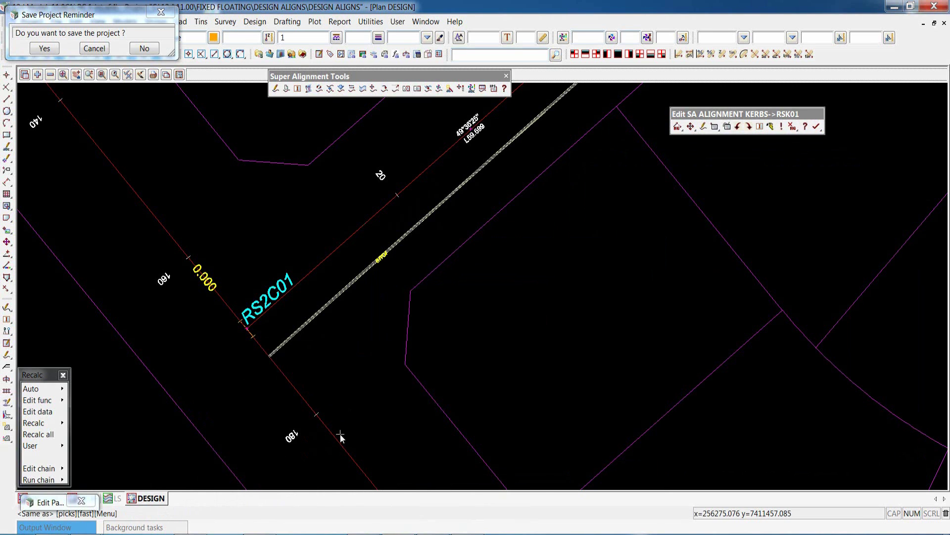
pyautogui.click(341, 433)
pyautogui.middleClick(485, 390)
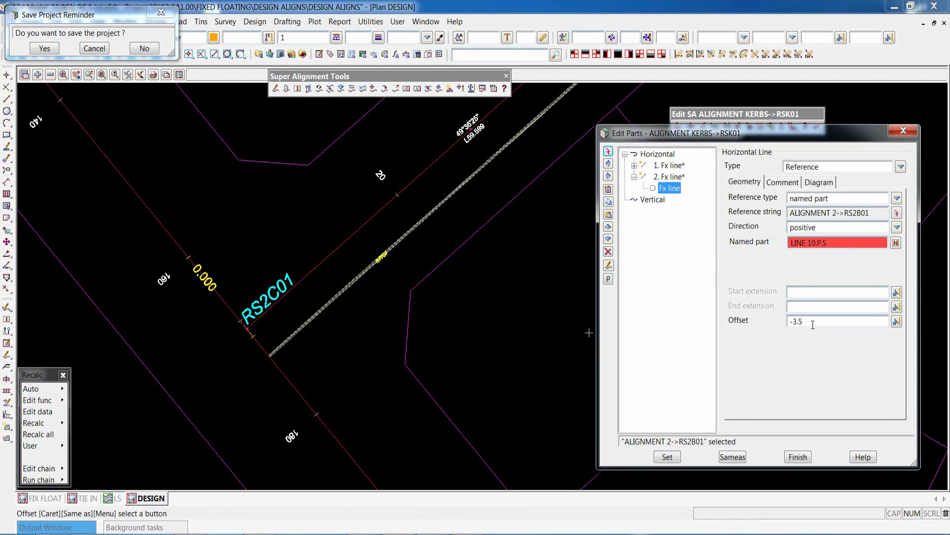
pyautogui.moveTo(794, 319); pyautogui.dragTo(810, 321)
pyautogui.click(667, 457)
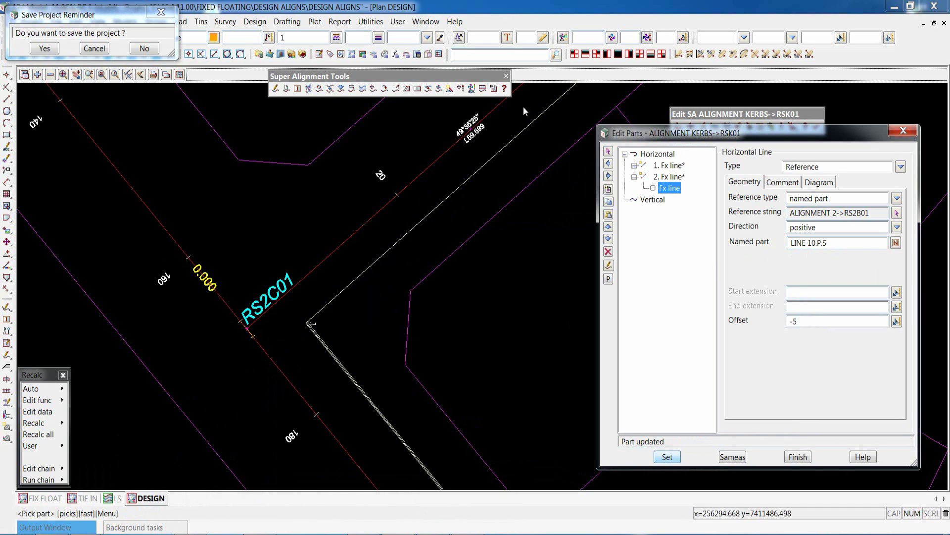
pyautogui.scroll(2, 307, 324)
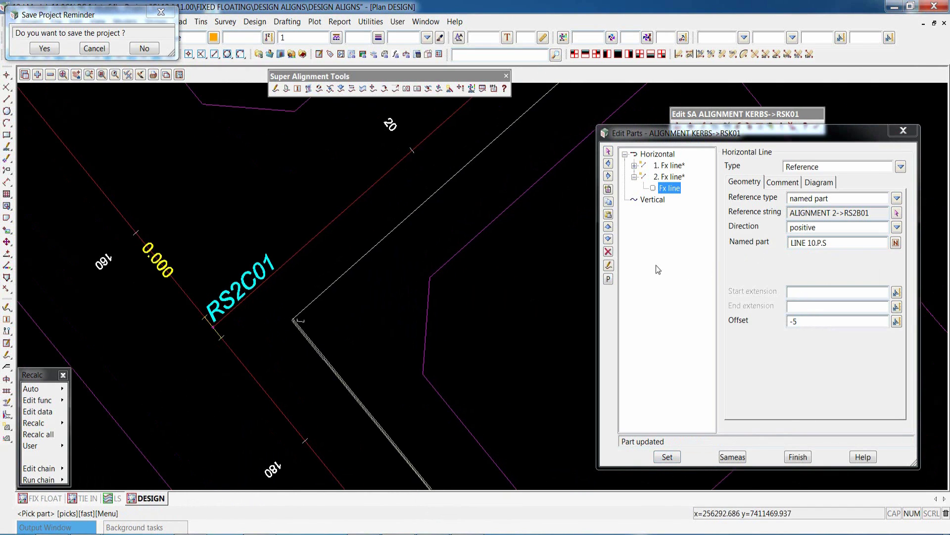
# Step: Insert a free arc by radius after the first fixed line, with a radius of -15, and apply it
pyautogui.click(670, 166)
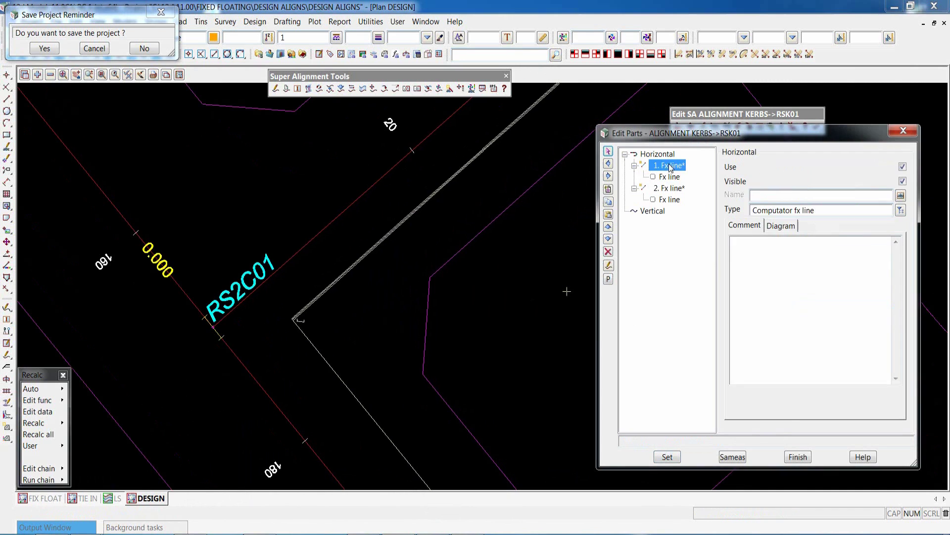
pyautogui.click(609, 189)
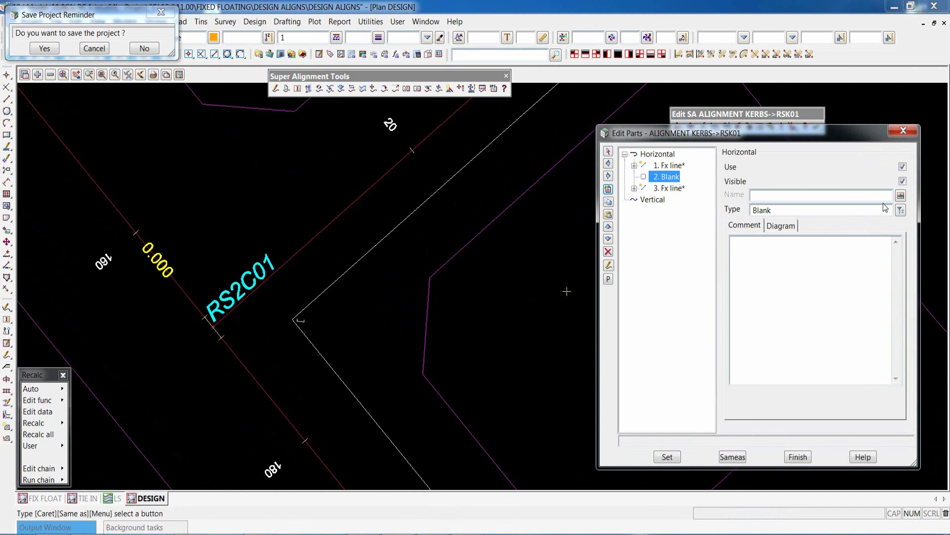
pyautogui.click(900, 210)
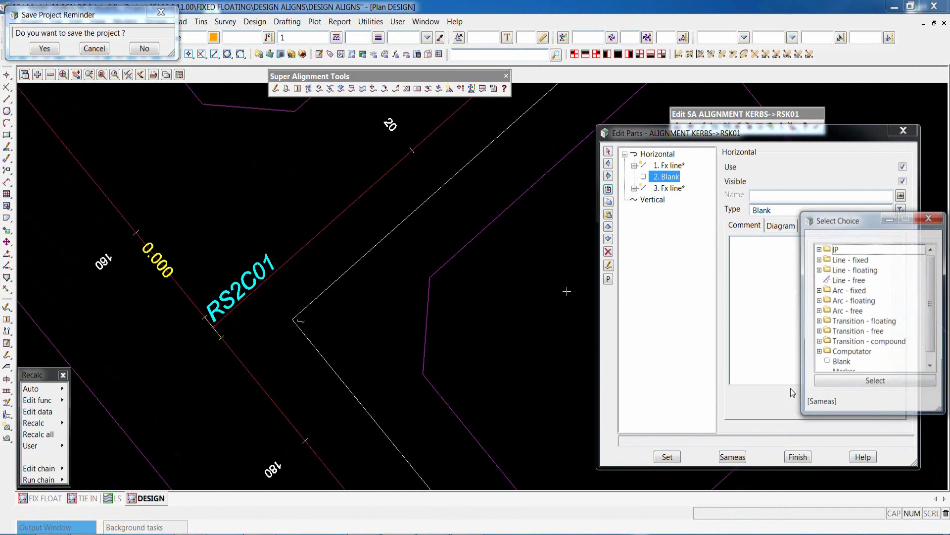
pyautogui.click(819, 311)
pyautogui.click(849, 323)
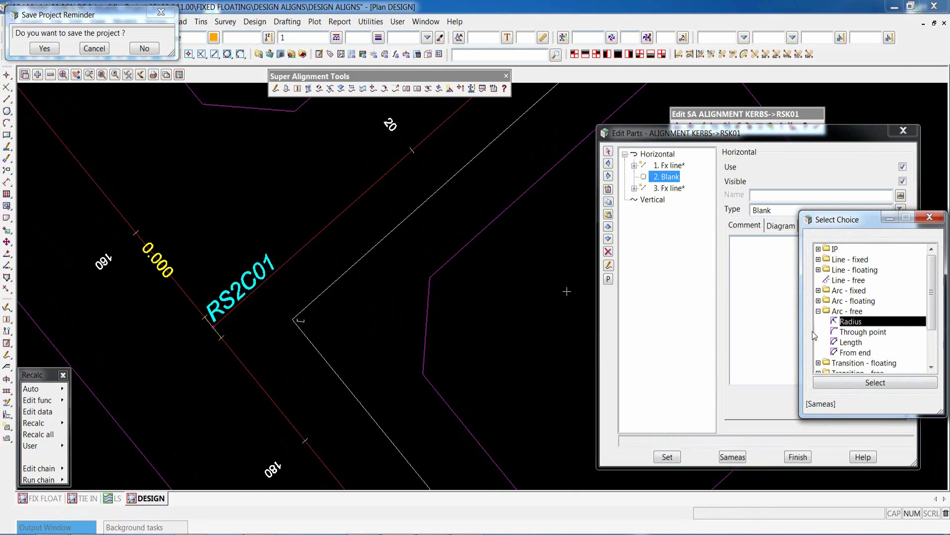
pyautogui.doubleClick(854, 322)
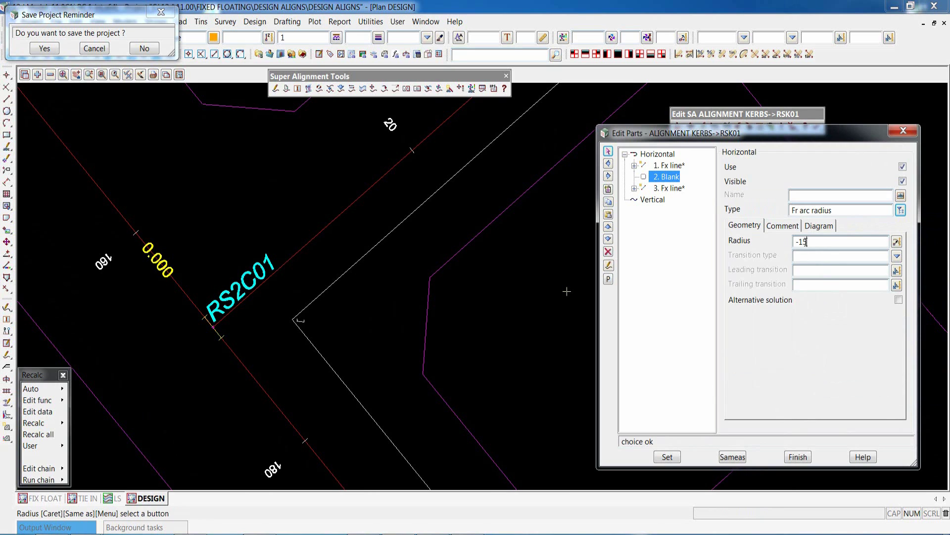
pyautogui.click(665, 455)
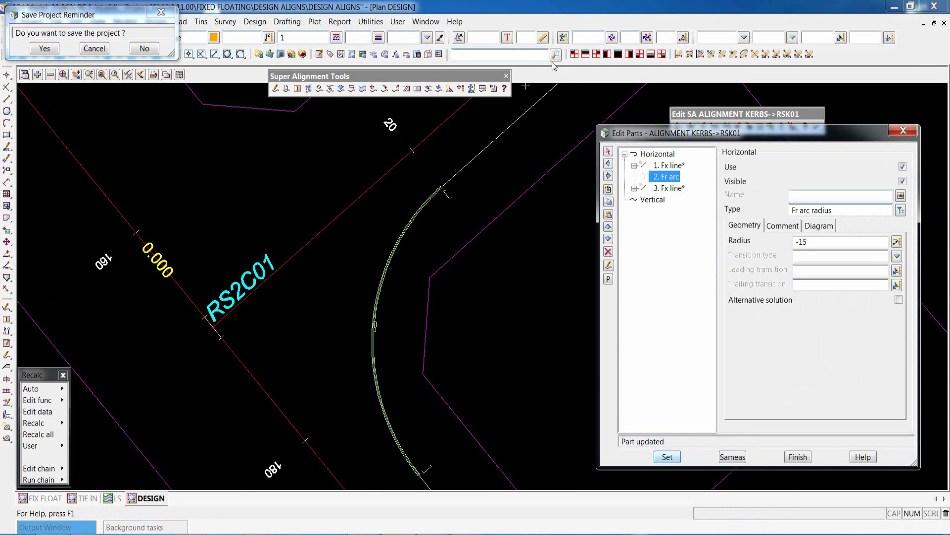
# Step: Make the first and third fixed line parts invisible and finish editing the RSK01 kerb string
pyautogui.click(374, 298)
pyautogui.scroll(1, 449, 278)
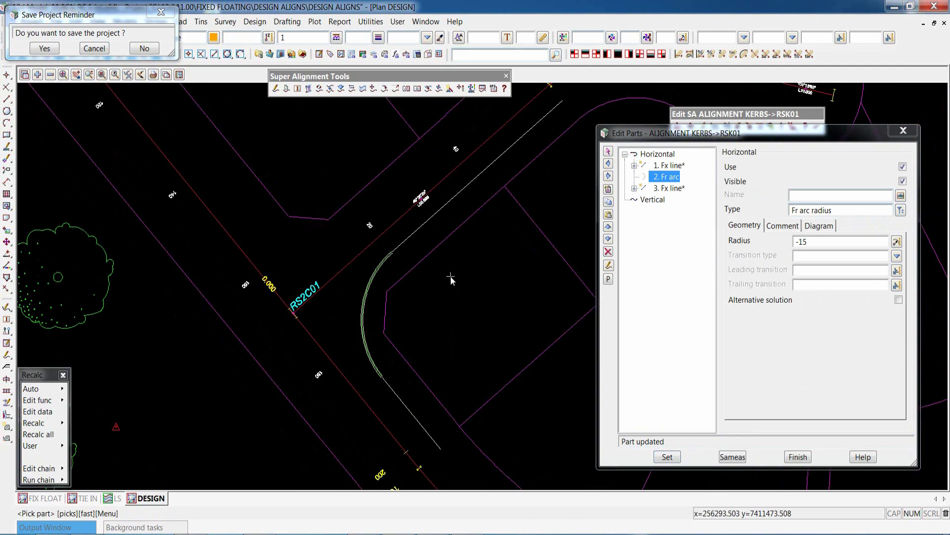
pyautogui.doubleClick(681, 165)
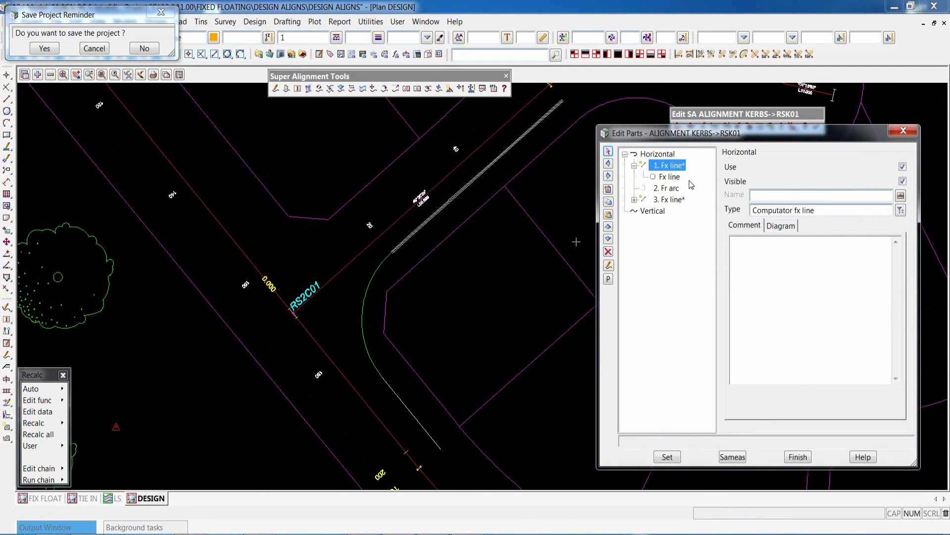
pyautogui.click(903, 181)
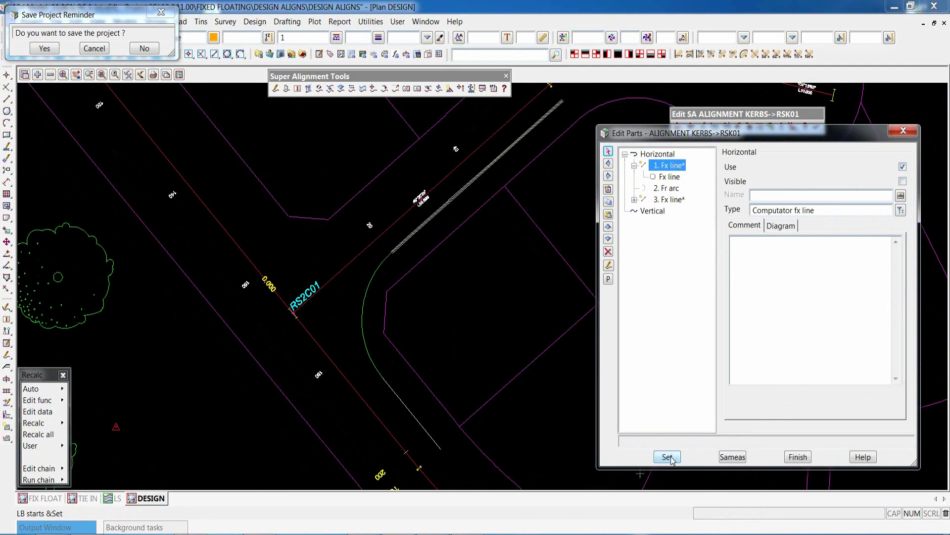
pyautogui.click(668, 457)
pyautogui.doubleClick(668, 200)
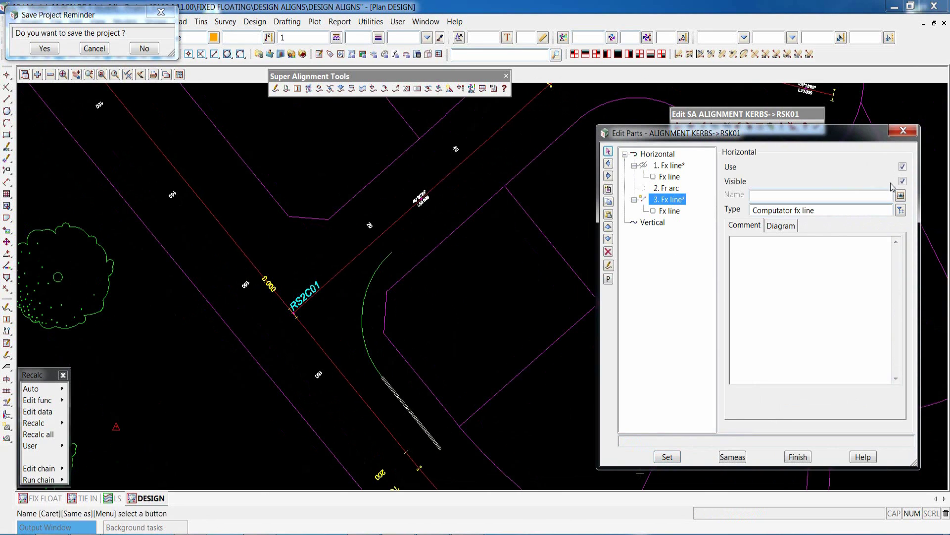
pyautogui.click(903, 181)
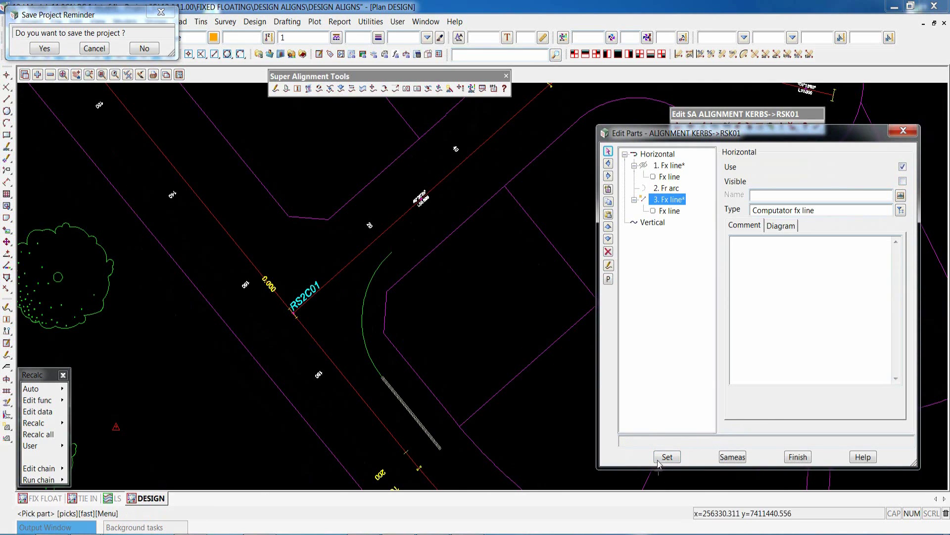
pyautogui.click(667, 456)
pyautogui.click(797, 457)
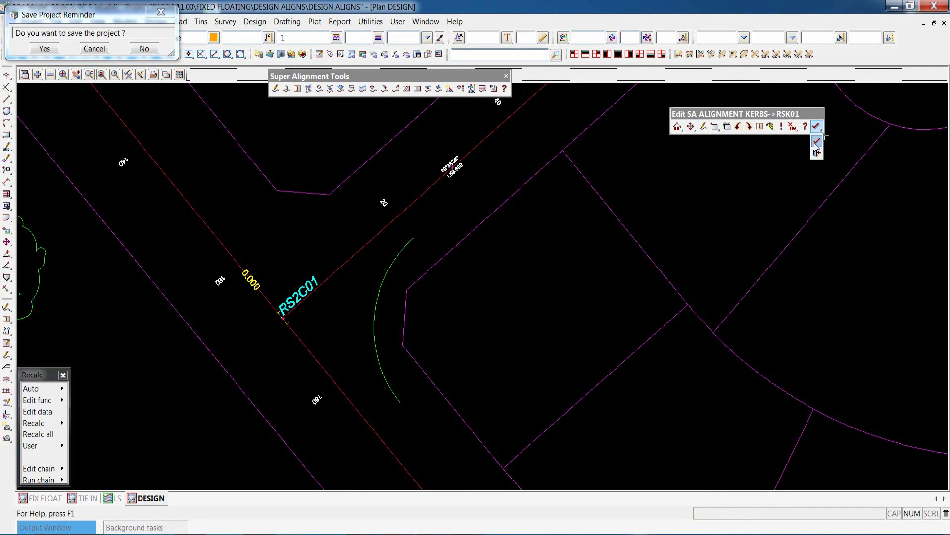
pyautogui.click(816, 128)
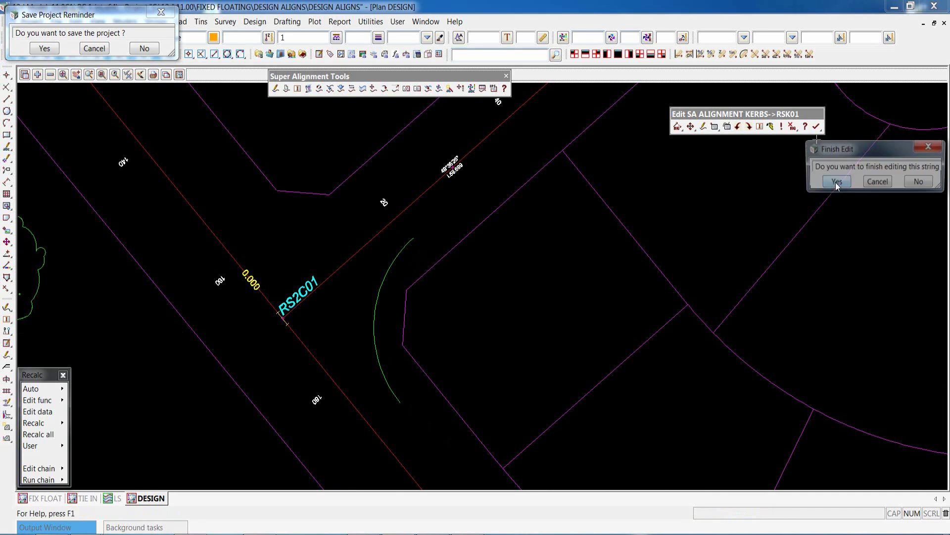
# Step: Create a super alignment named RSK02 with the same settings as the existing kerb string RSK01
pyautogui.click(286, 89)
pyautogui.moveTo(434, 107); pyautogui.dragTo(698, 101)
pyautogui.click(681, 354)
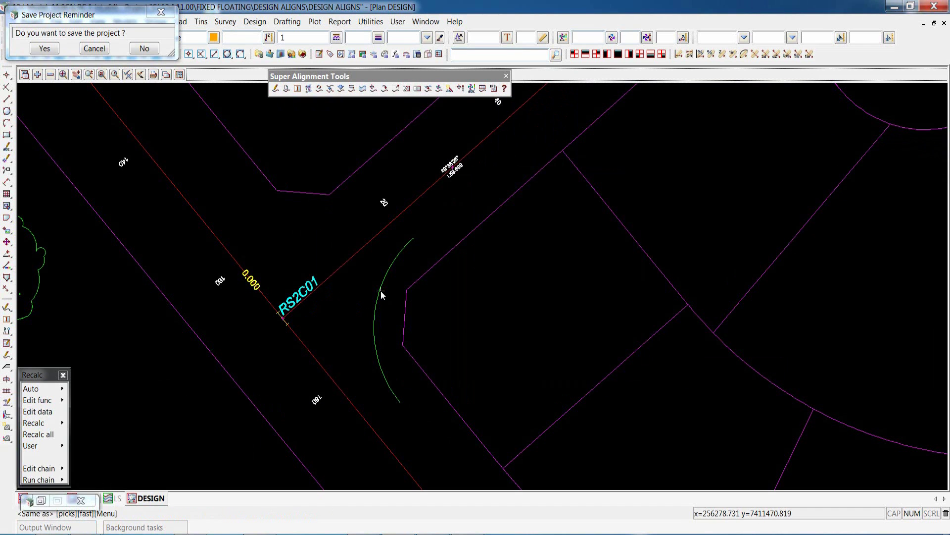
pyautogui.click(380, 290)
pyautogui.middleClick(381, 290)
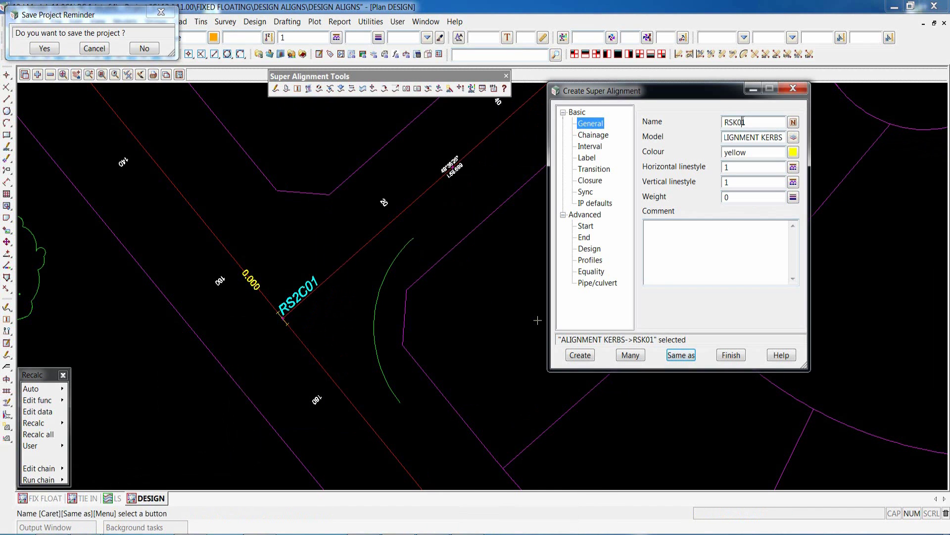
pyautogui.moveTo(742, 122); pyautogui.dragTo(748, 121)
pyautogui.write('2')
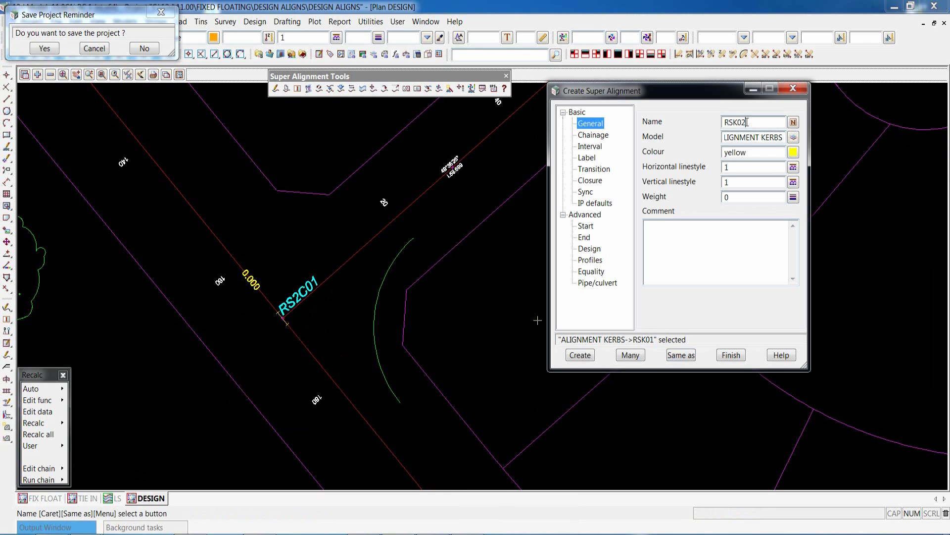
pyautogui.click(580, 354)
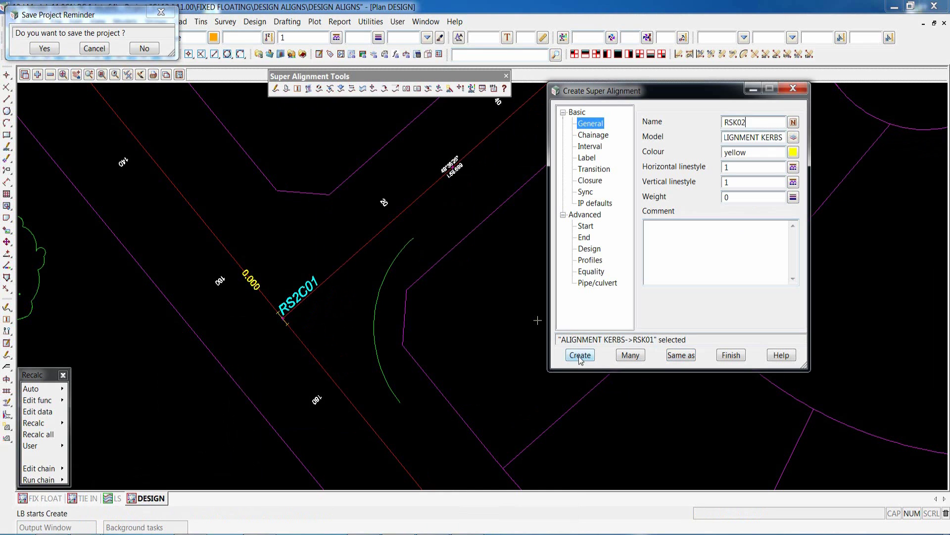
# Step: Add a Computator fixed compound as the first horizontal part of RSK02 and apply it
pyautogui.moveTo(127, 24); pyautogui.dragTo(785, 80)
pyautogui.click(713, 93)
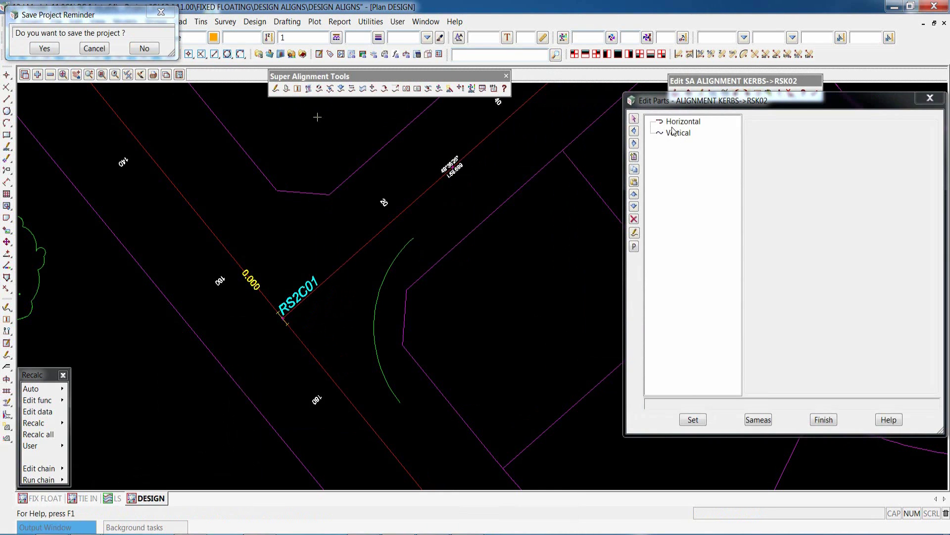
pyautogui.click(680, 123)
pyautogui.click(635, 156)
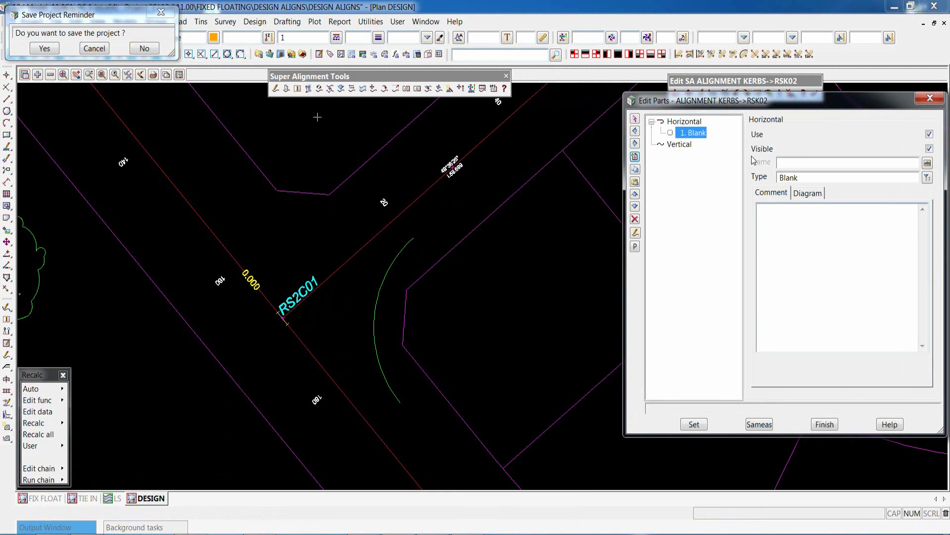
pyautogui.click(928, 177)
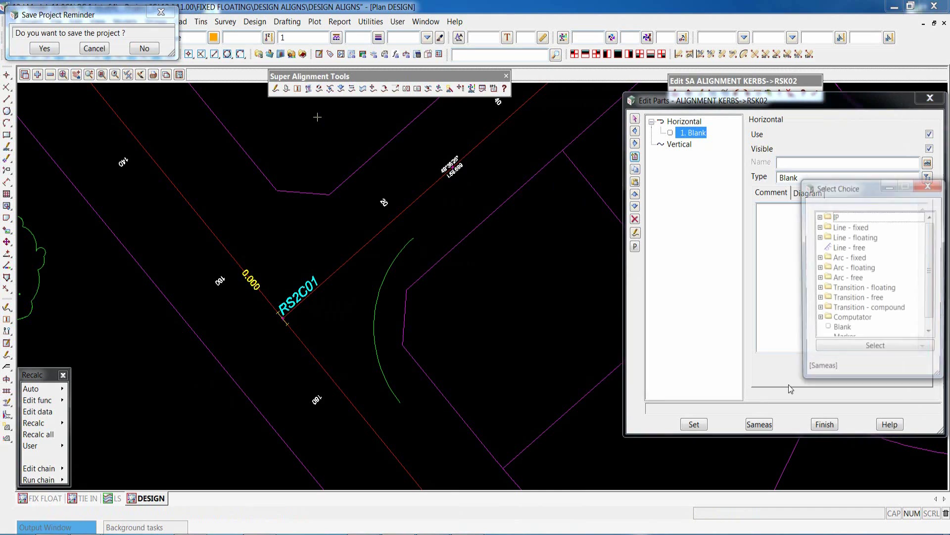
pyautogui.click(818, 320)
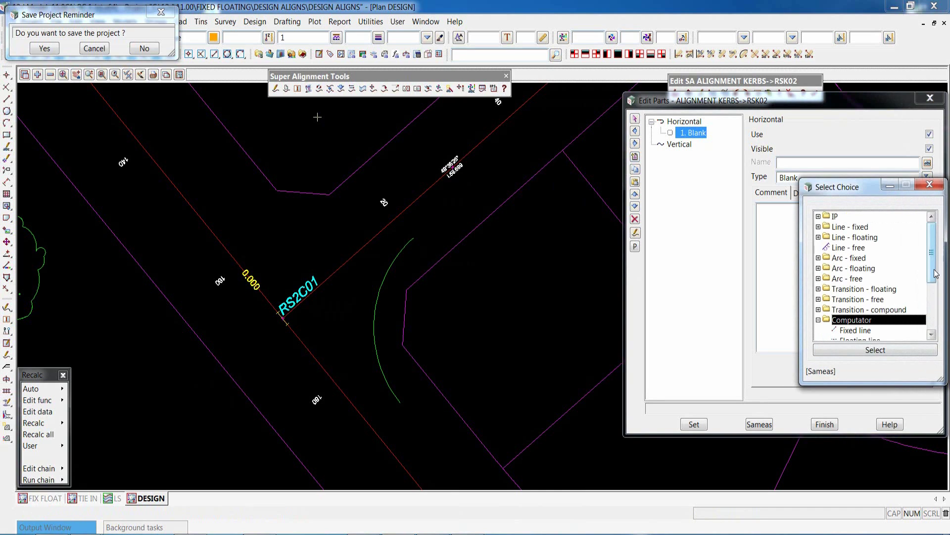
pyautogui.moveTo(938, 274); pyautogui.dragTo(942, 316)
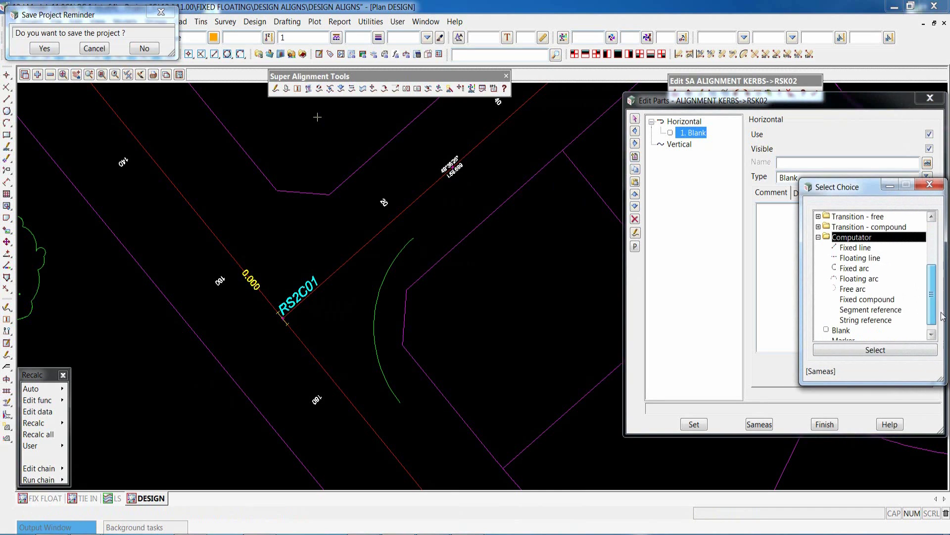
pyautogui.click(852, 299)
pyautogui.click(875, 349)
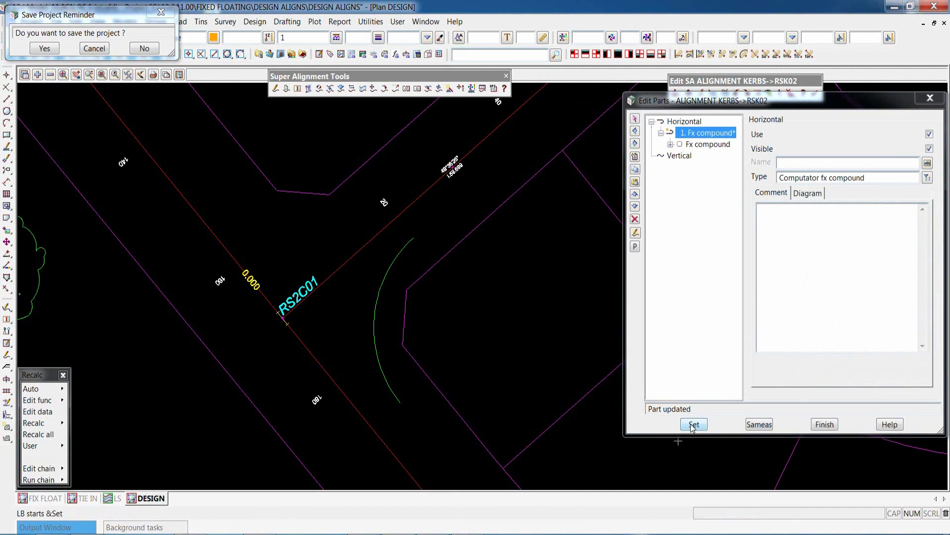
# Step: Set the RSK02 fillet compound's approach and depart to Fx segment with a radius of -12, and apply it
pyautogui.moveTo(815, 97); pyautogui.dragTo(758, 105)
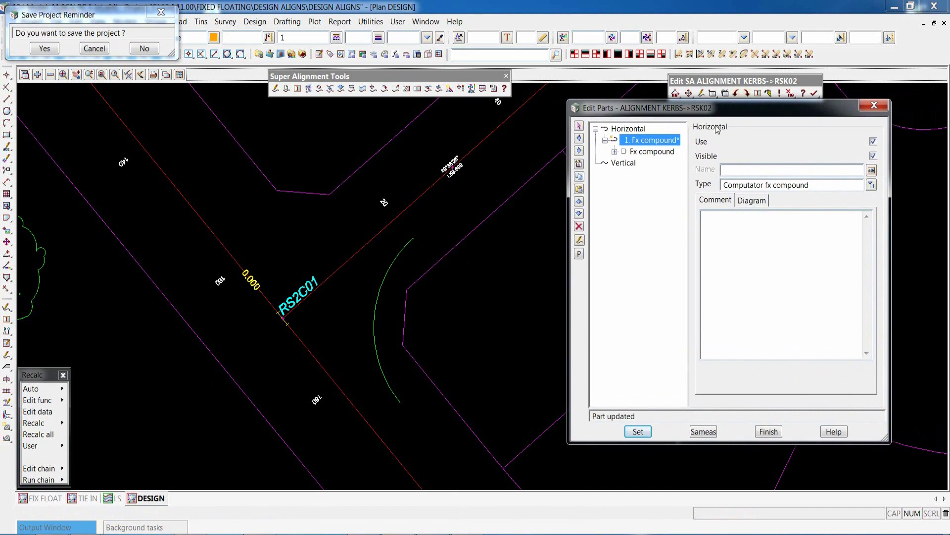
pyautogui.click(625, 153)
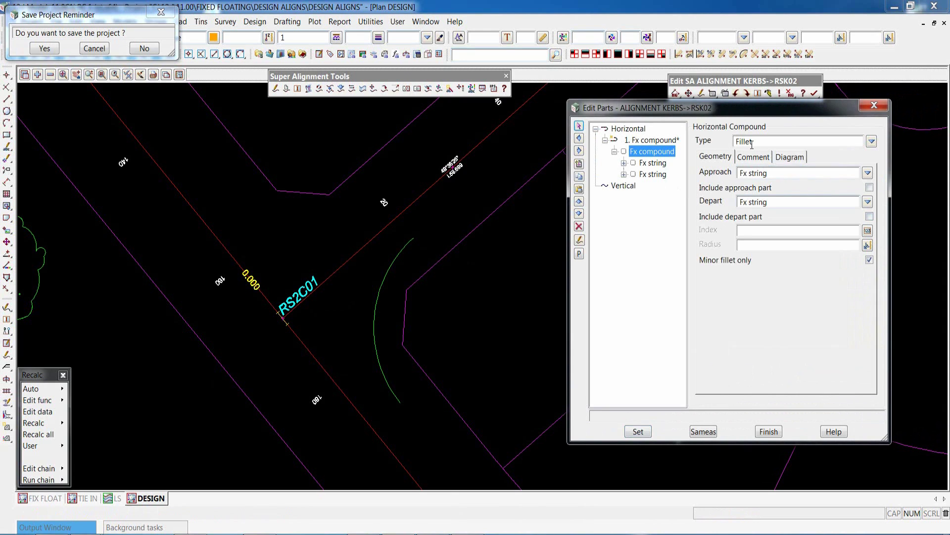
pyautogui.click(872, 141)
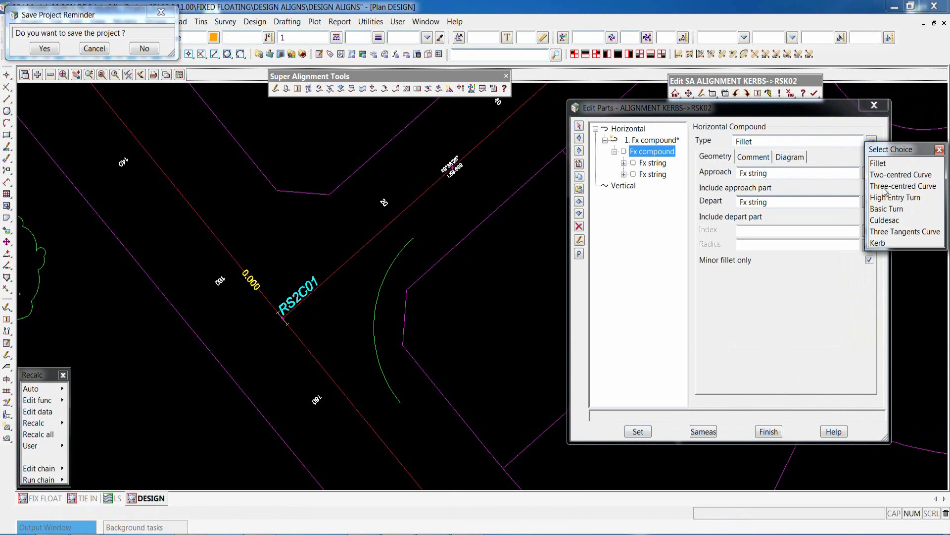
pyautogui.click(939, 149)
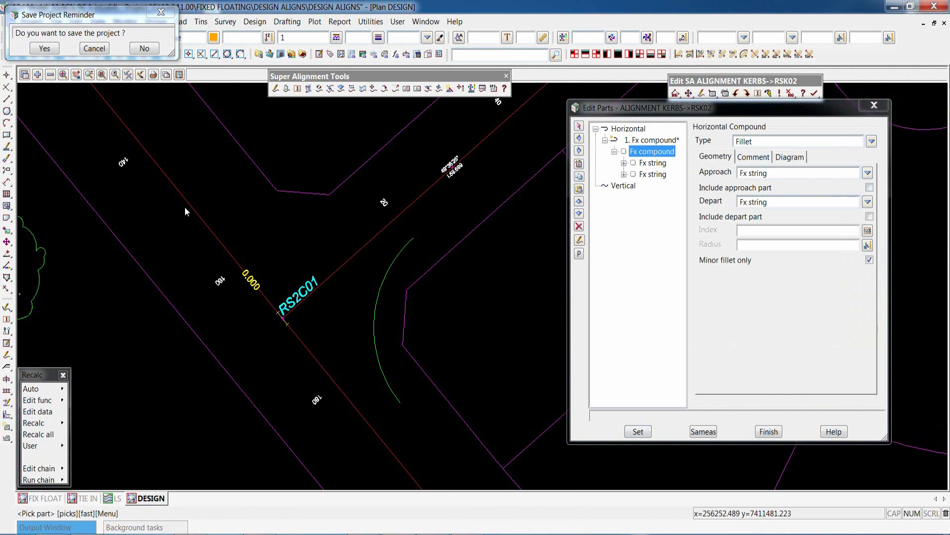
pyautogui.click(868, 174)
pyautogui.click(891, 229)
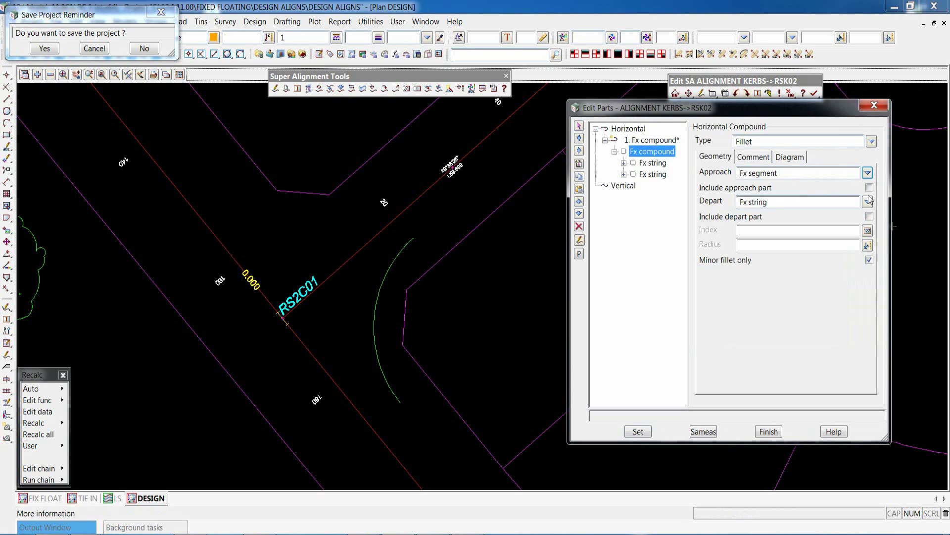
pyautogui.click(868, 202)
pyautogui.click(890, 258)
pyautogui.click(753, 246)
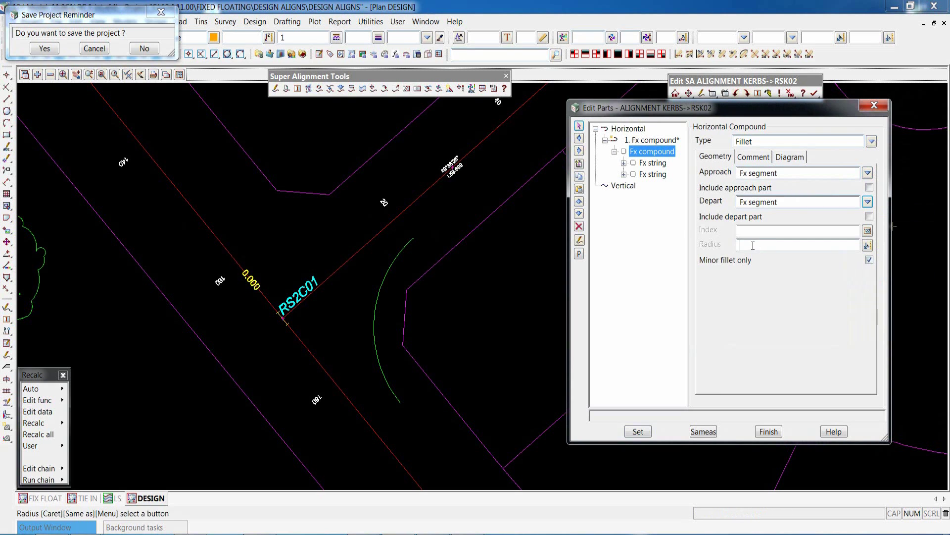
pyautogui.write('-12')
pyautogui.click(638, 432)
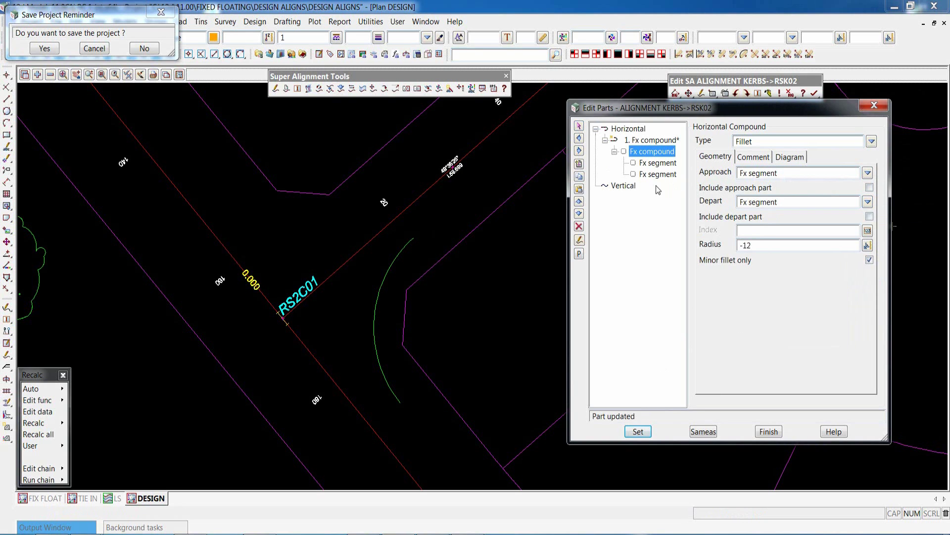
# Step: Reference the first Fx segment to named part LINE 10.P.S of string RS2B01 with an offset of -5, and apply it
pyautogui.click(656, 167)
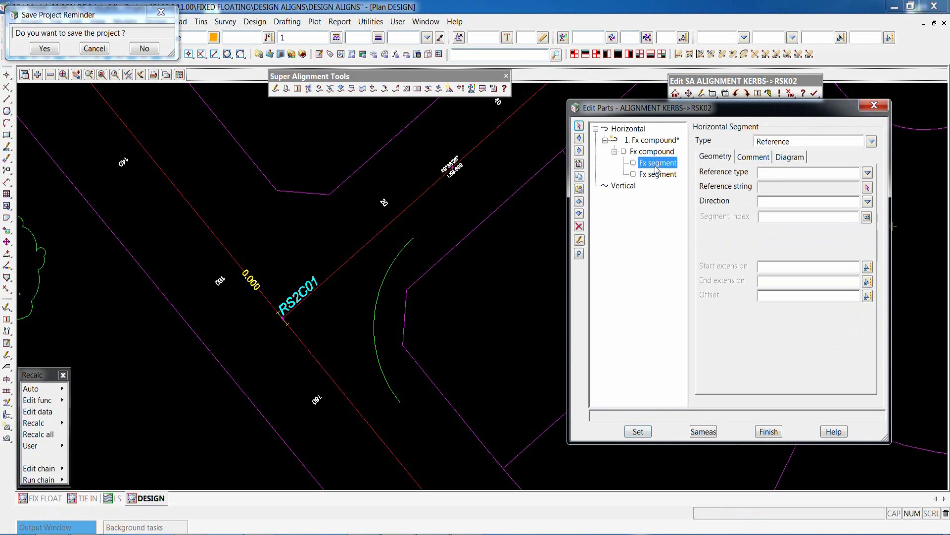
pyautogui.click(868, 172)
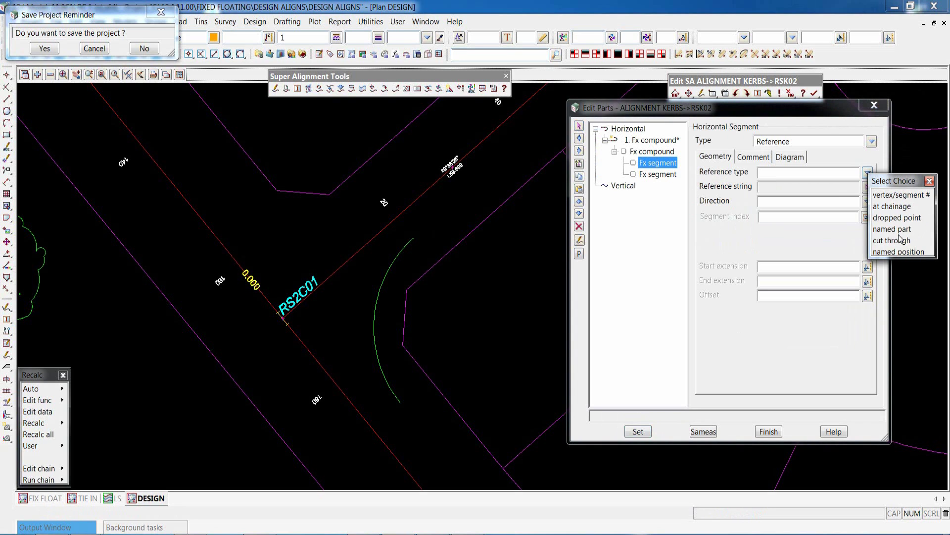
pyautogui.click(892, 229)
pyautogui.click(869, 187)
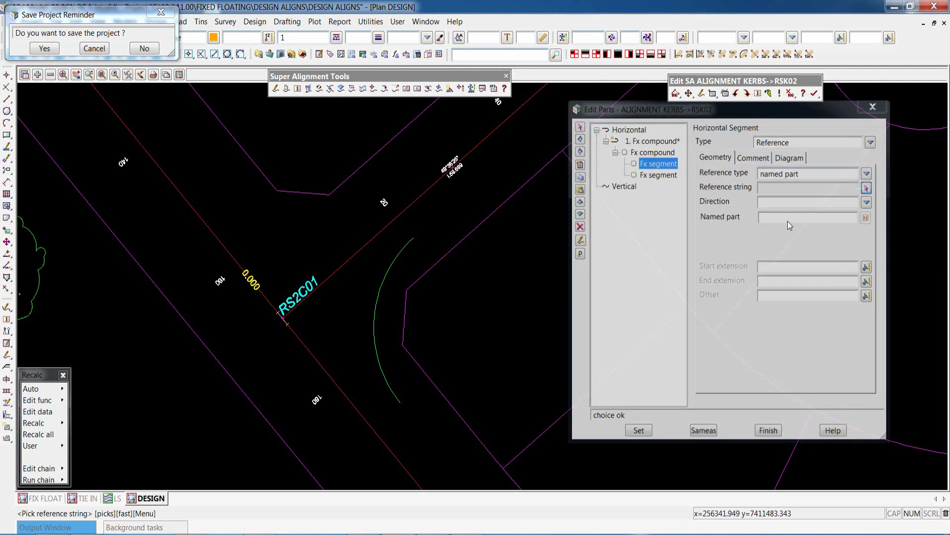
pyautogui.click(196, 222)
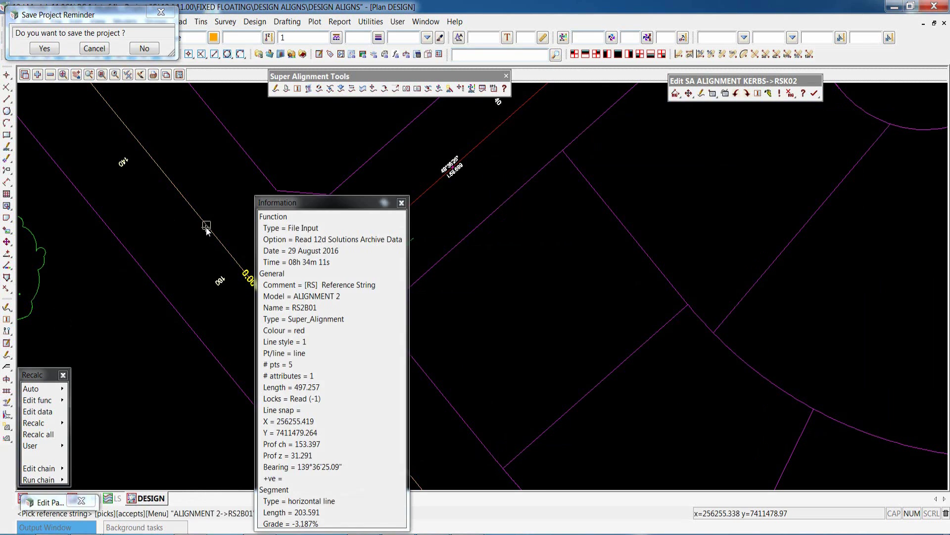
pyautogui.middleClick(205, 224)
pyautogui.click(867, 217)
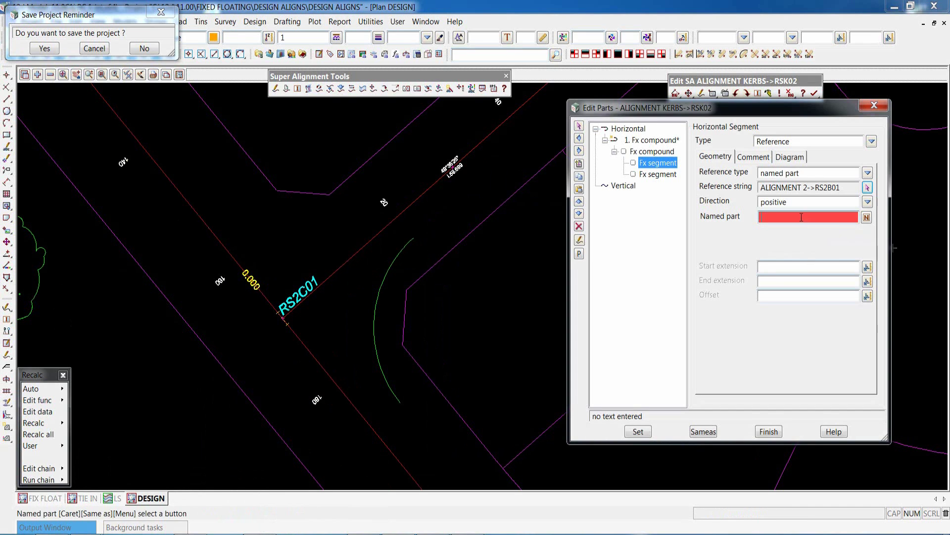
pyautogui.click(233, 253)
pyautogui.middleClick(232, 253)
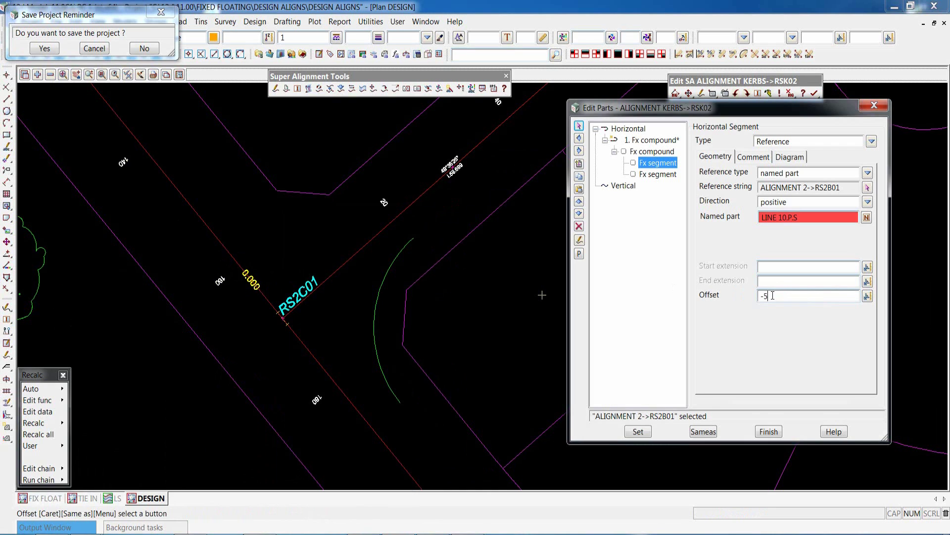
pyautogui.press('Return')
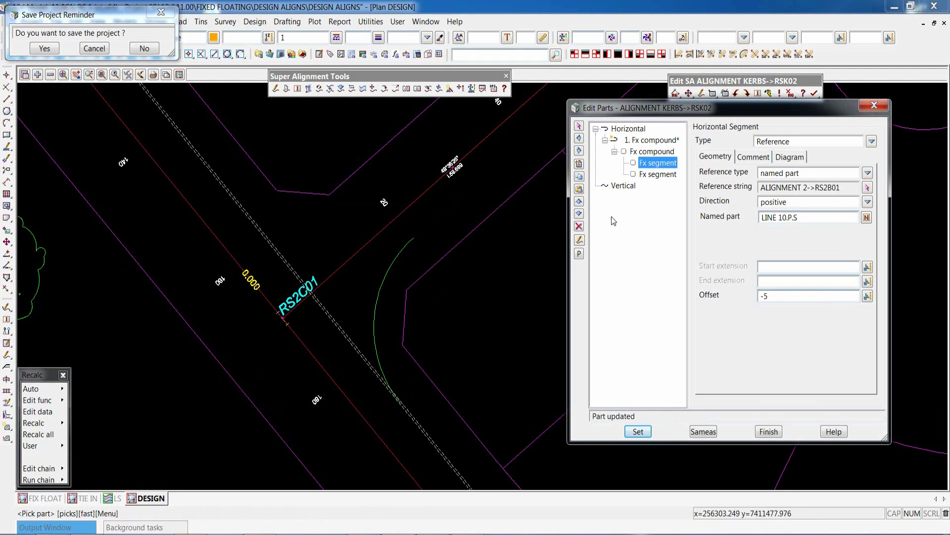
# Step: Reference the second Fx segment to named part LINE 10.P.S of string RS2C01 with an offset of -3.5, and apply it
pyautogui.click(660, 175)
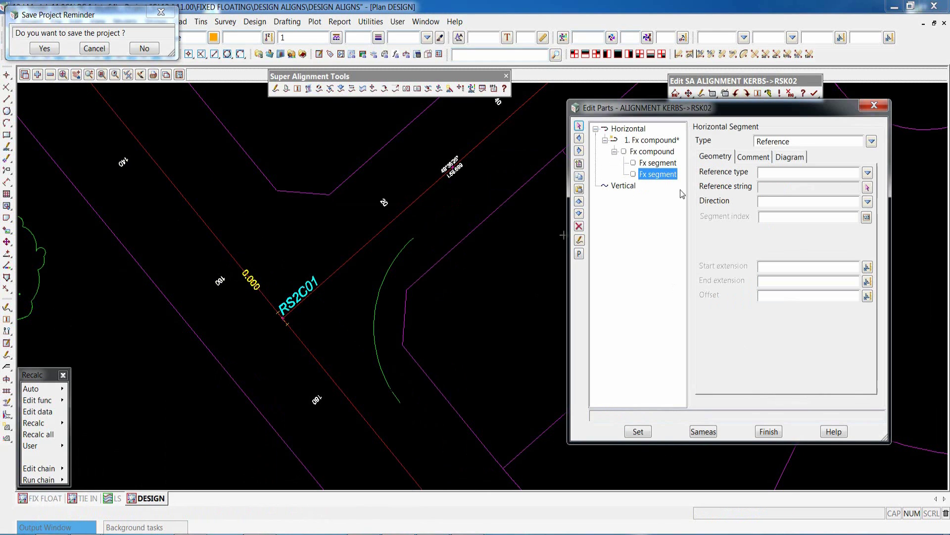
pyautogui.click(868, 173)
pyautogui.click(891, 229)
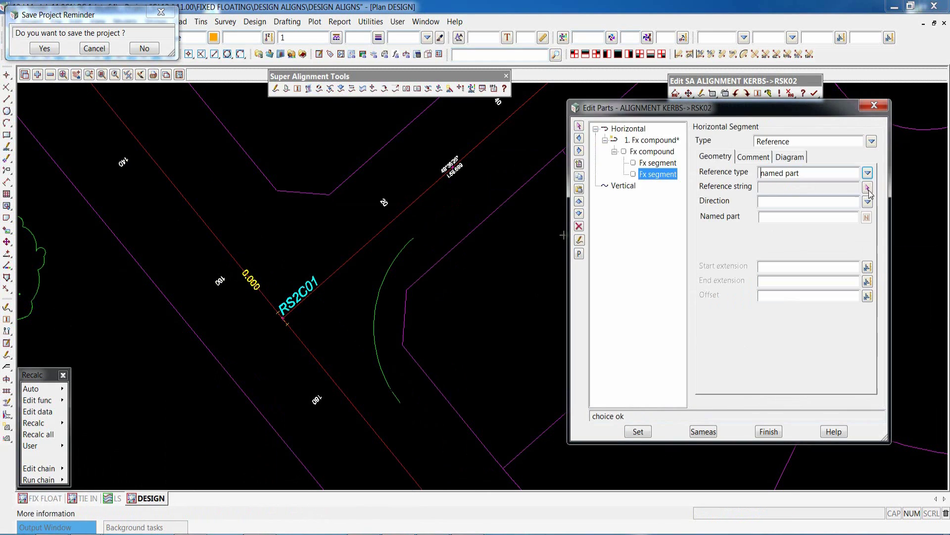
pyautogui.click(868, 187)
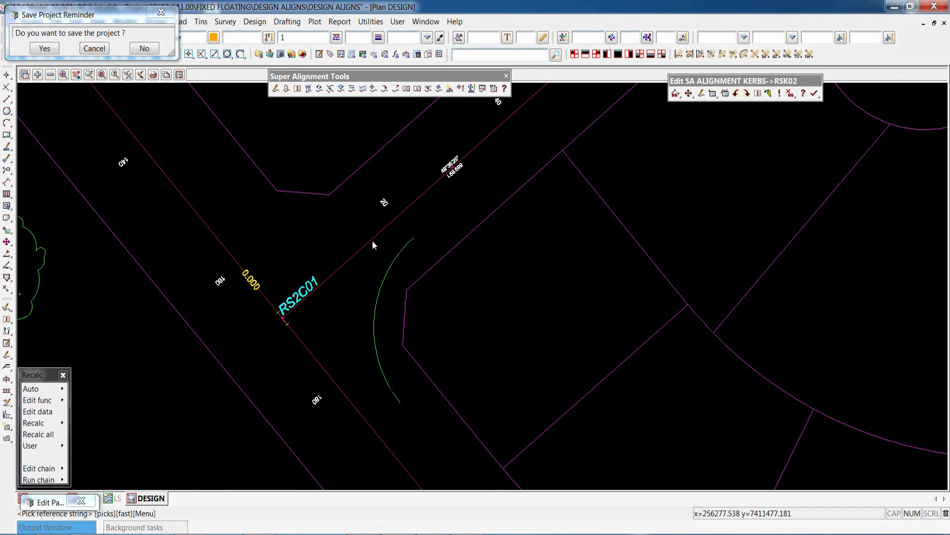
pyautogui.click(384, 232)
pyautogui.middleClick(384, 233)
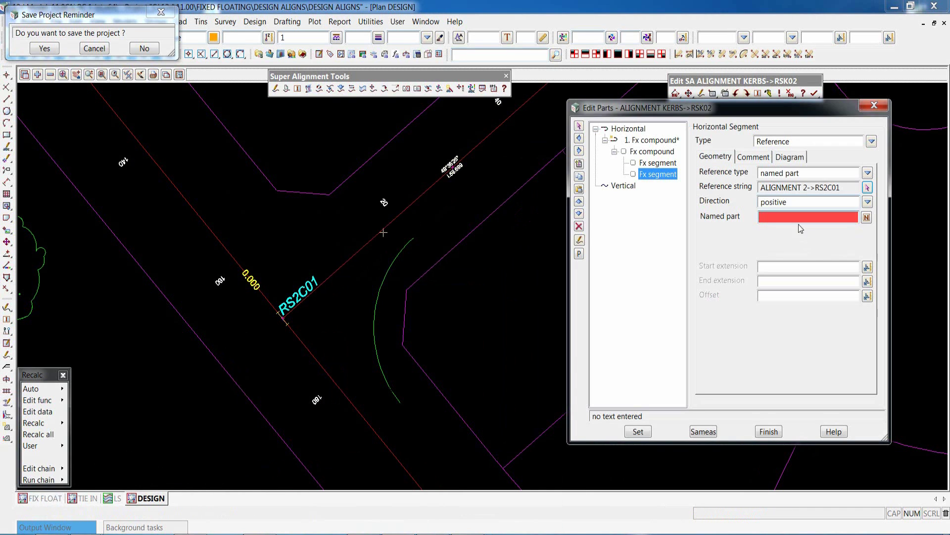
pyautogui.middleClick(794, 215)
pyautogui.click(353, 245)
pyautogui.middleClick(354, 246)
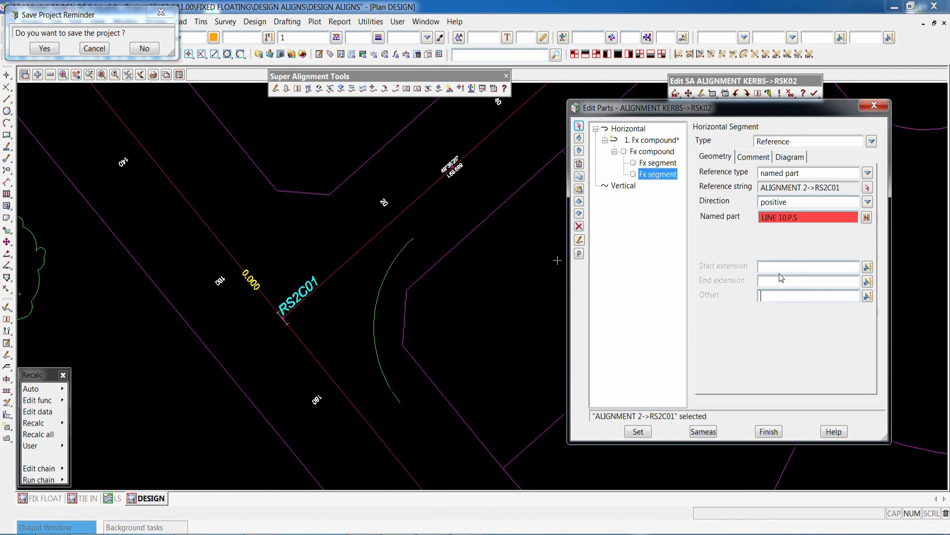
pyautogui.write('-3.5')
pyautogui.click(637, 431)
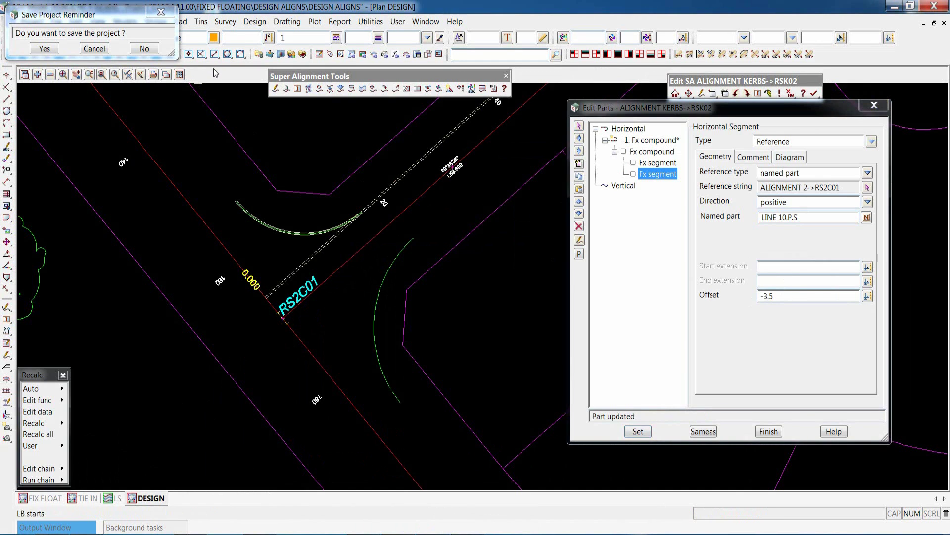
pyautogui.scroll(2, 329, 176)
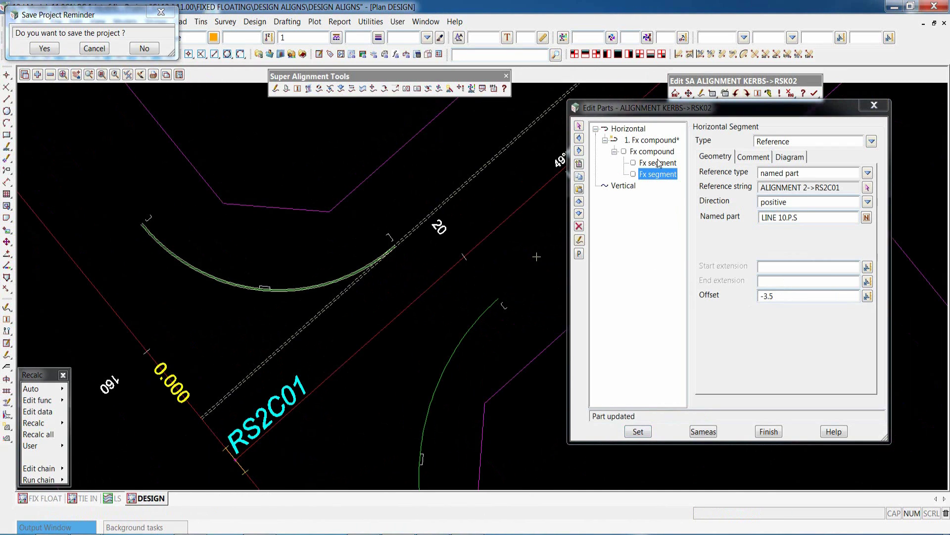
pyautogui.click(651, 140)
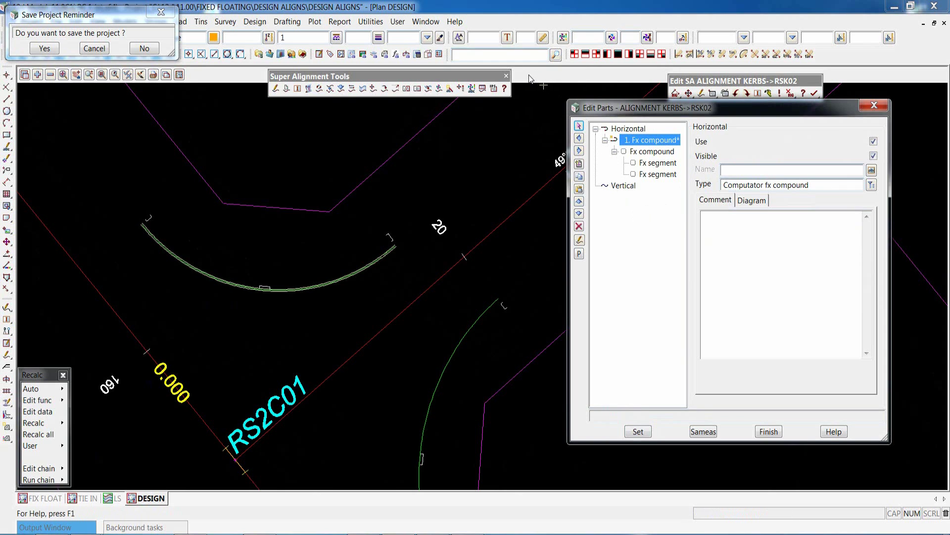
pyautogui.scroll(-2, 405, 231)
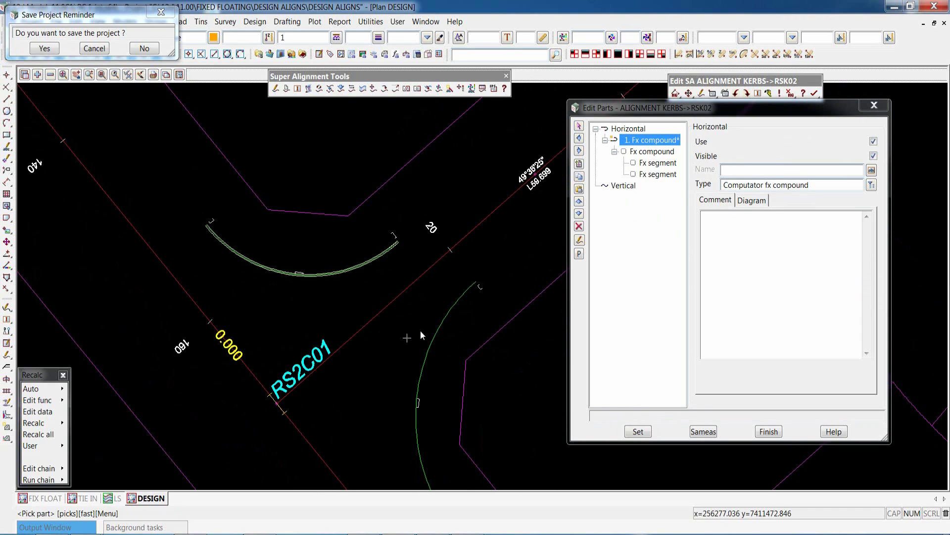
pyautogui.scroll(-2, 433, 310)
pyautogui.scroll(2, 340, 271)
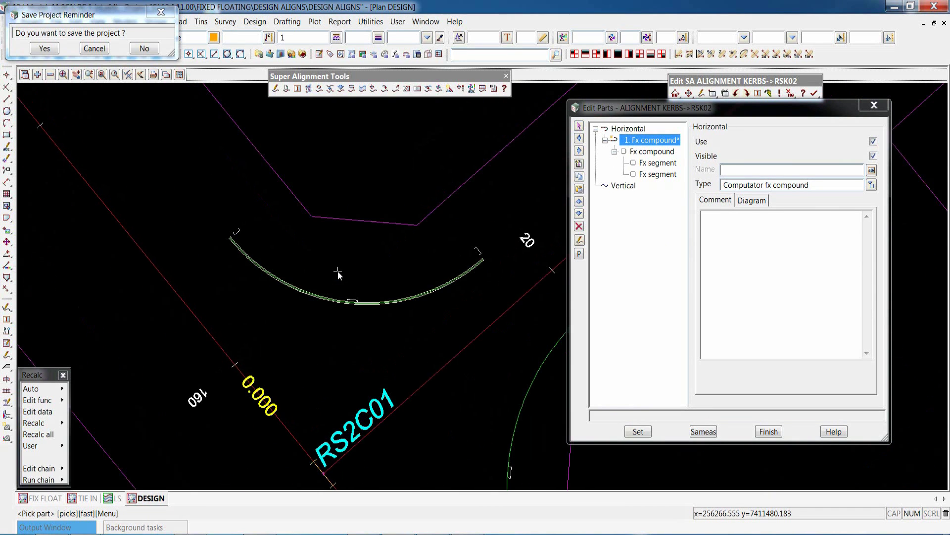
# Step: Add a Computator fixed line as the first vertical part of RSK02 and apply it
pyautogui.click(622, 186)
pyautogui.click(580, 164)
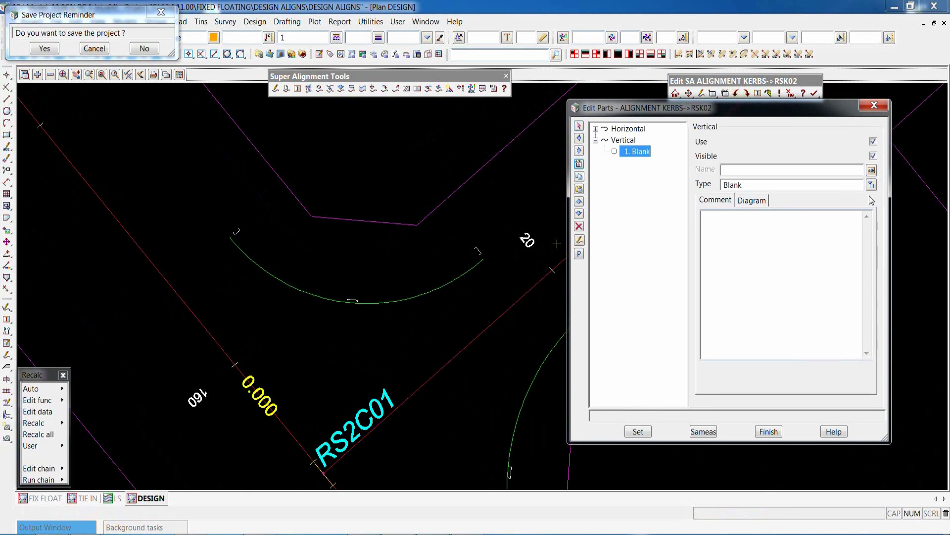
pyautogui.click(872, 184)
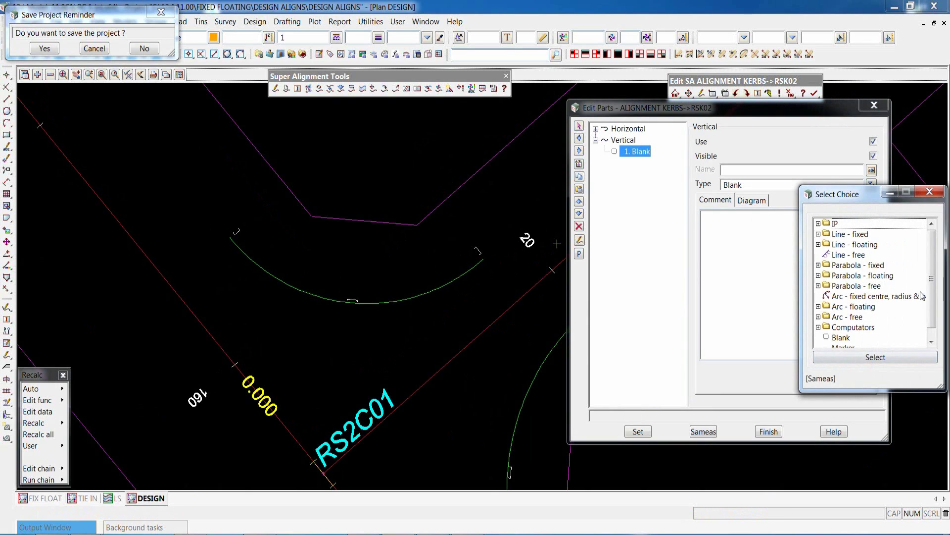
pyautogui.moveTo(933, 294); pyautogui.dragTo(940, 308)
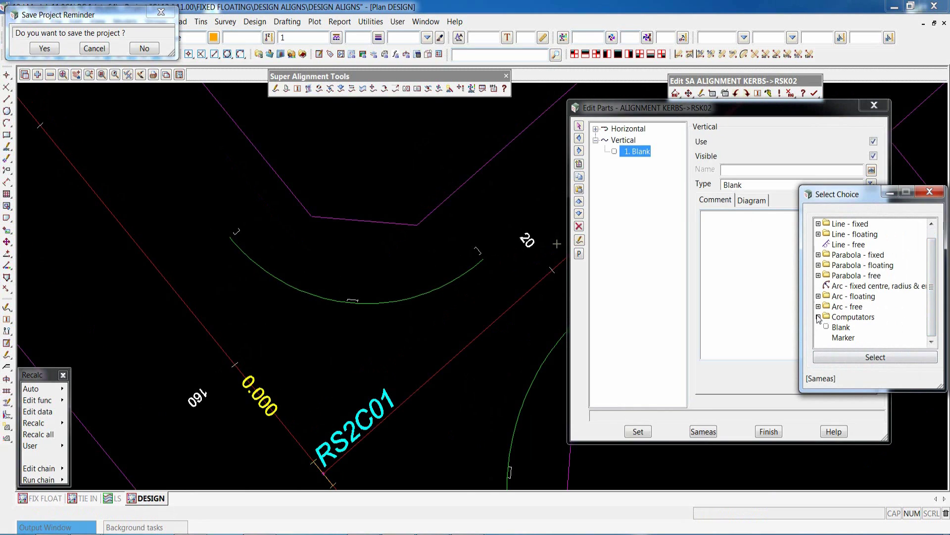
pyautogui.click(819, 318)
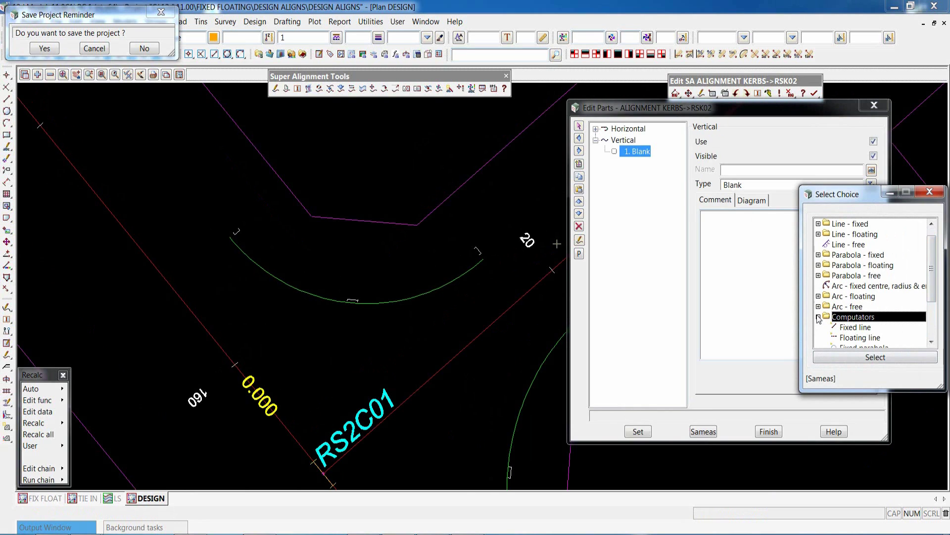
pyautogui.doubleClick(855, 328)
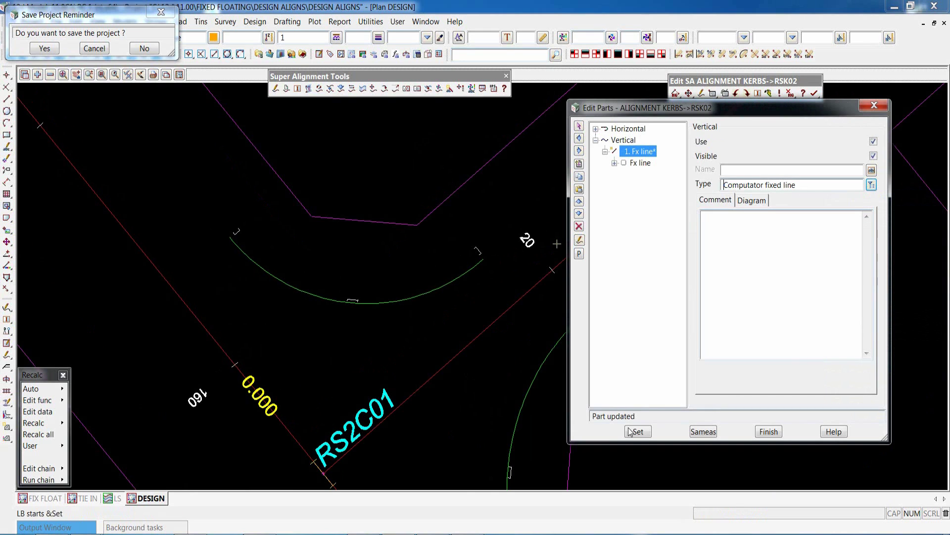
pyautogui.click(638, 431)
# Step: Set the first vertical Fx line to Chainage Reference and pick RS2B01 as its reference string with positive direction
pyautogui.click(639, 163)
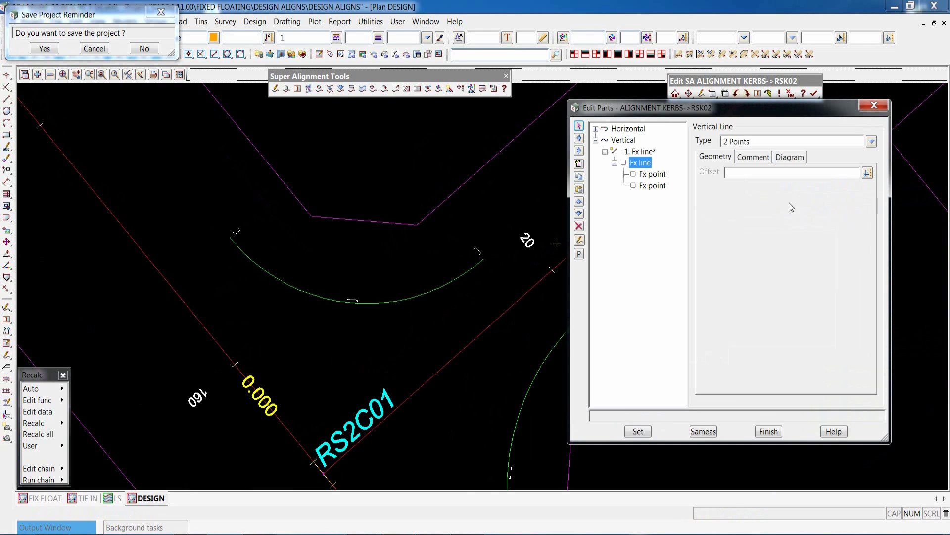
pyautogui.click(872, 141)
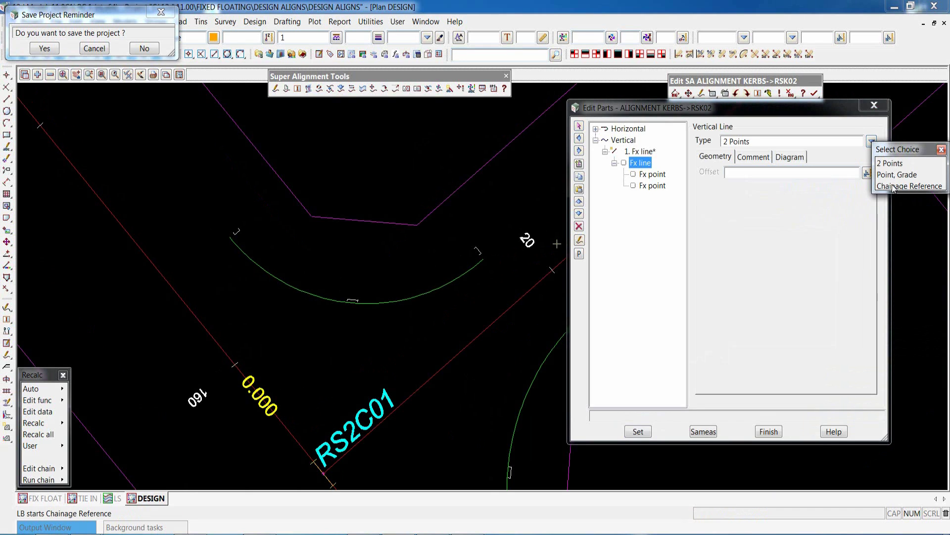
pyautogui.doubleClick(893, 186)
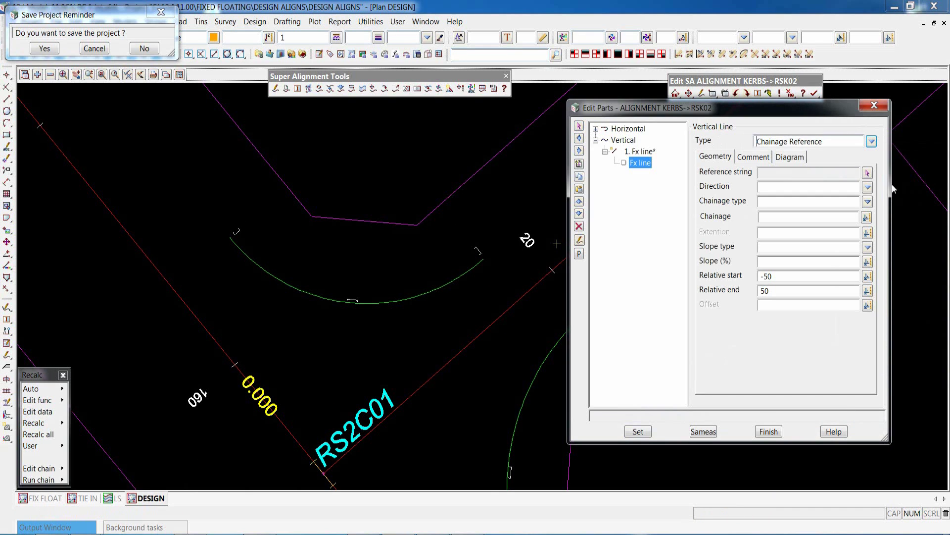
pyautogui.click(867, 176)
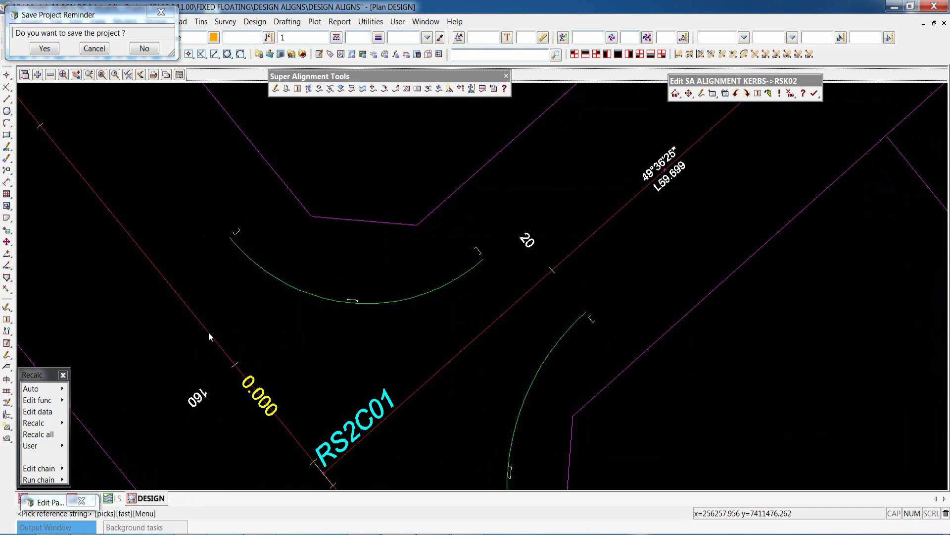
pyautogui.click(218, 346)
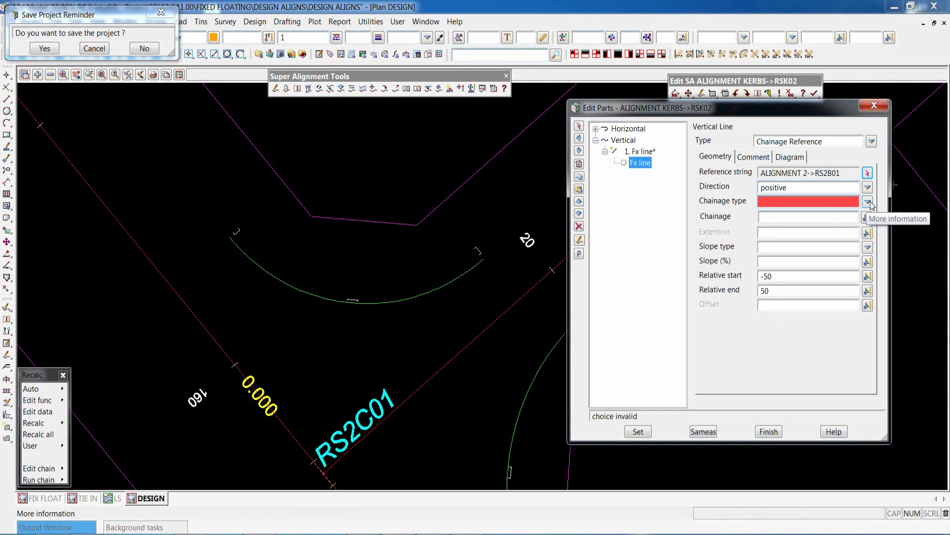
# Step: Set the line's chainage at vertex 1 with a typed slope of -3%, relative start -5 and relative end 0, and apply it
pyautogui.click(870, 203)
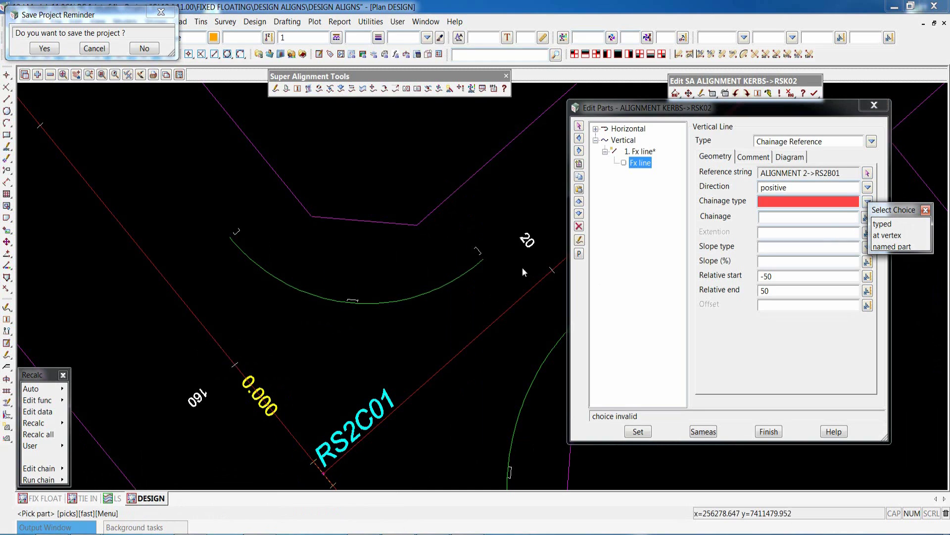
pyautogui.click(890, 235)
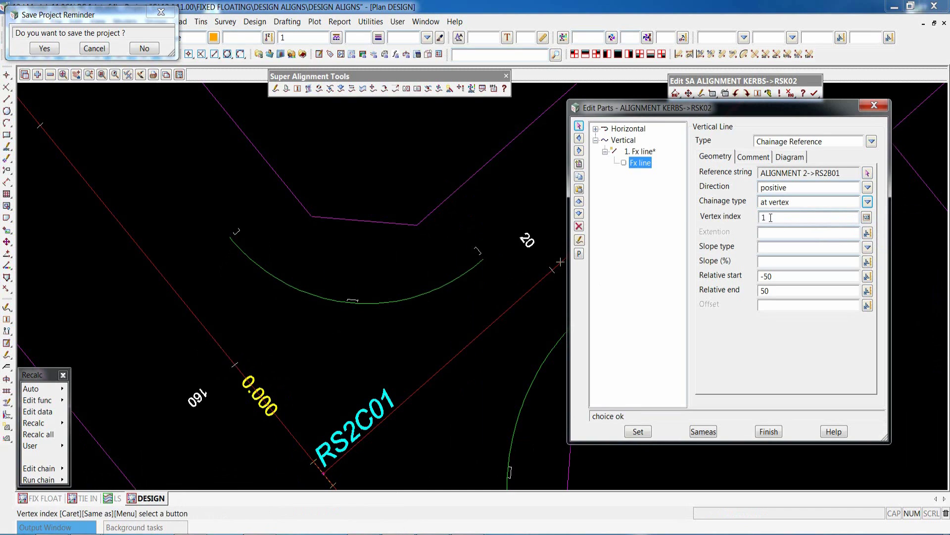
pyautogui.click(868, 247)
pyautogui.click(884, 270)
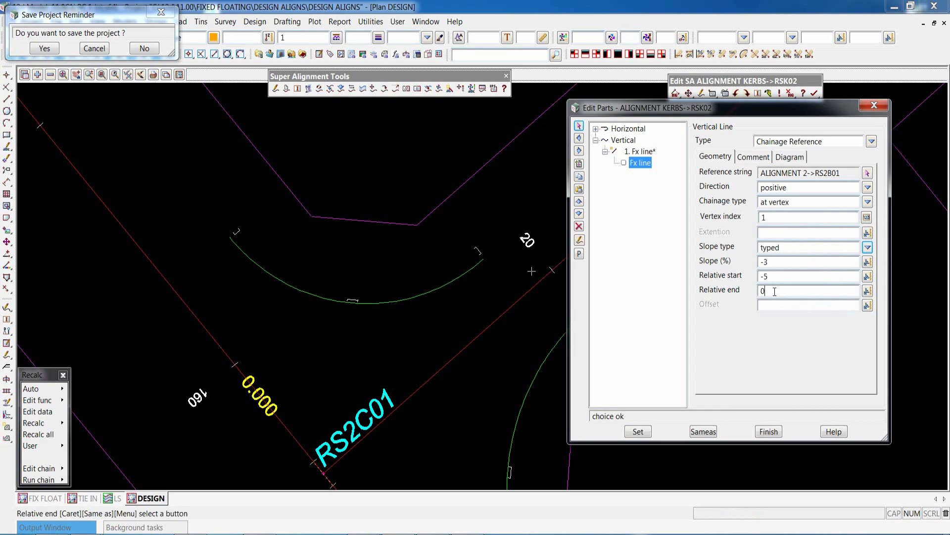
pyautogui.click(641, 431)
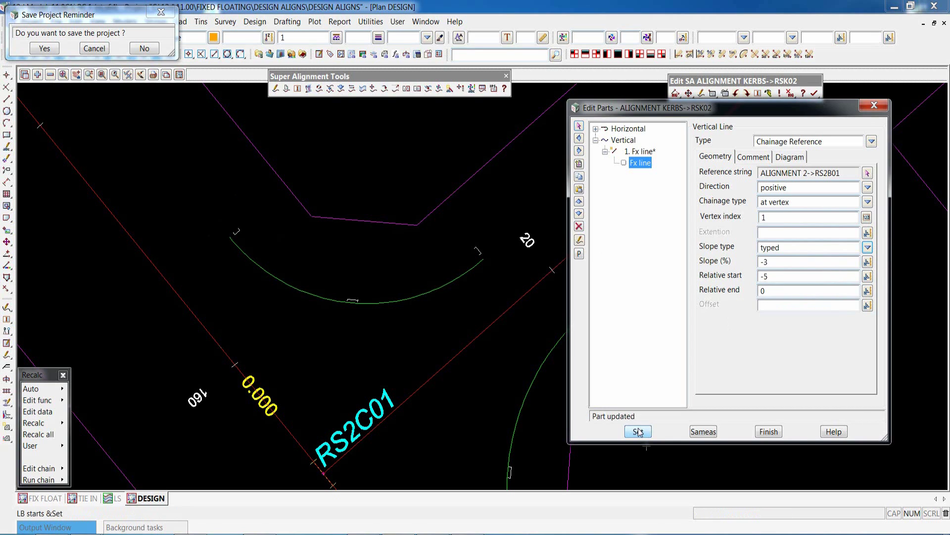
# Step: Copy the first computator fixed line, paste it as the second vertical part with Use enabled, and apply it
pyautogui.click(642, 152)
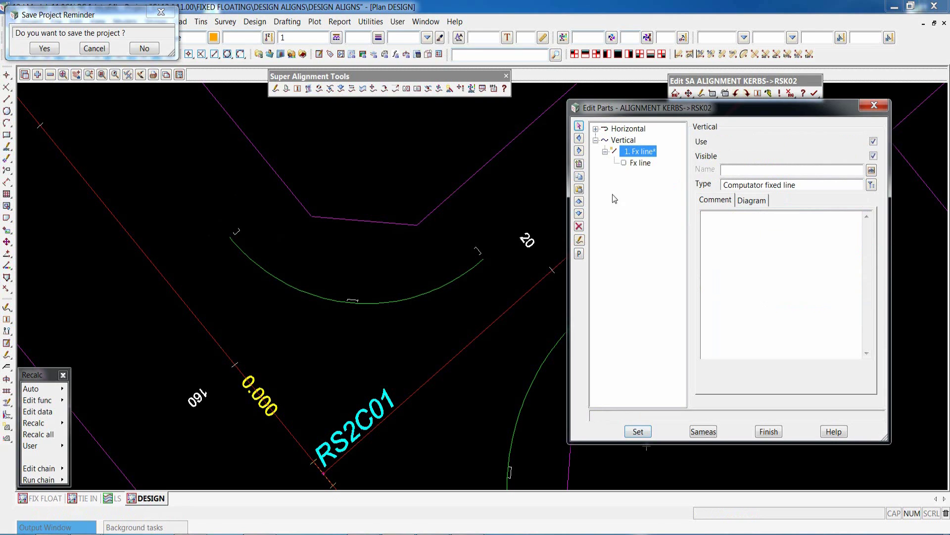
pyautogui.click(581, 177)
pyautogui.click(579, 189)
pyautogui.click(874, 142)
pyautogui.click(873, 141)
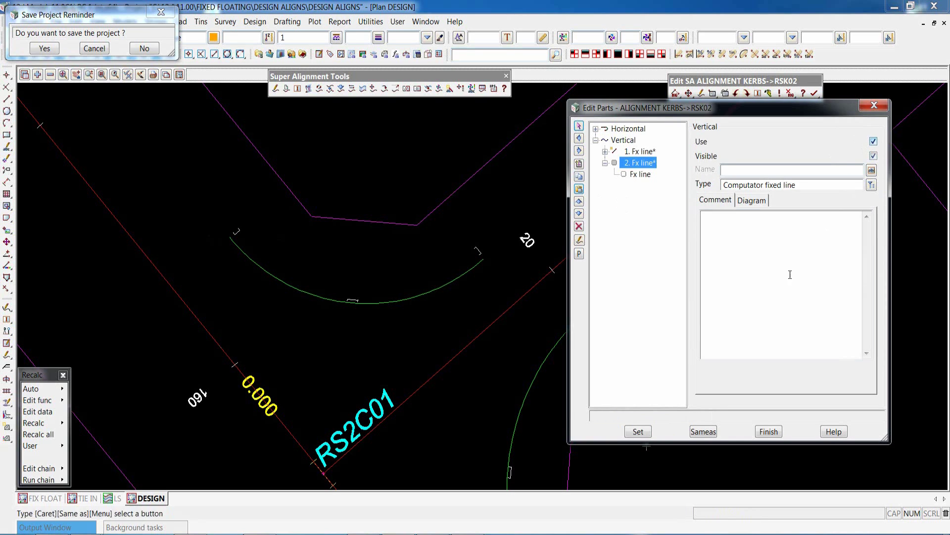
pyautogui.click(638, 431)
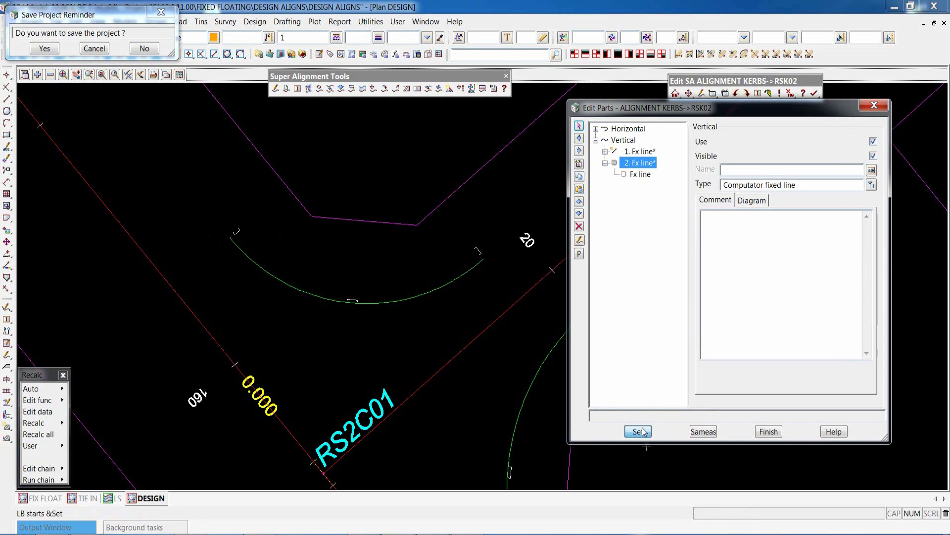
# Step: Reference the second Fx line to string RS2C01 at vertex 2 with relative start 0 and relative end 5, and apply it
pyautogui.click(640, 174)
pyautogui.click(868, 172)
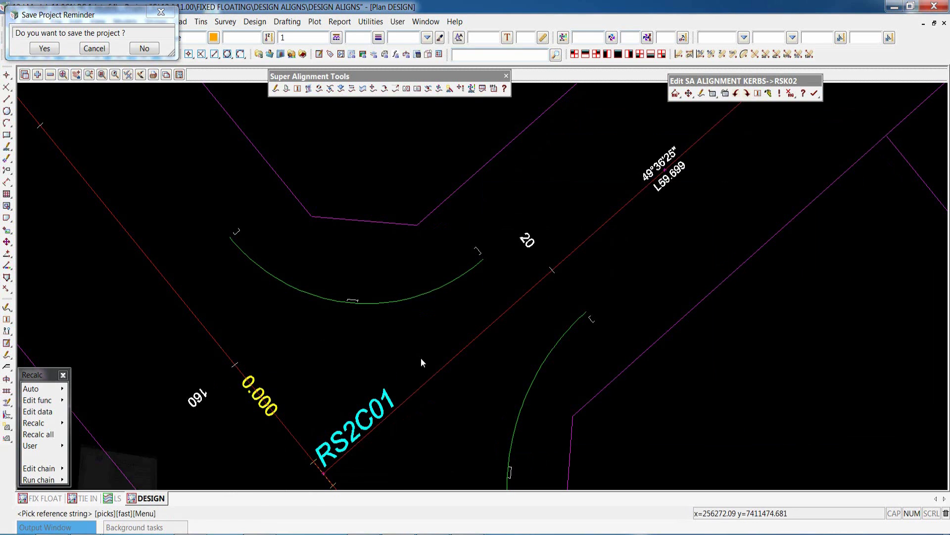
pyautogui.click(467, 348)
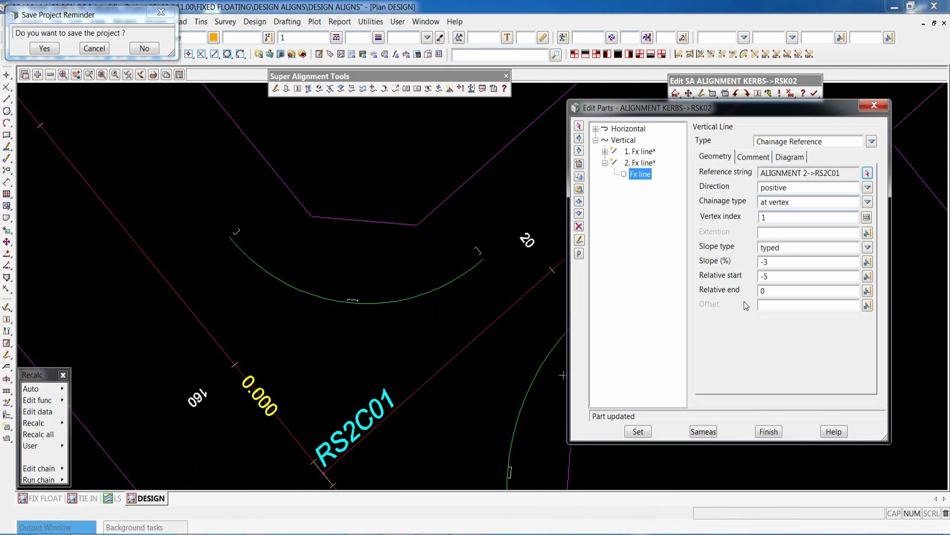
pyautogui.moveTo(771, 217); pyautogui.dragTo(753, 216)
pyautogui.moveTo(769, 276); pyautogui.dragTo(756, 275)
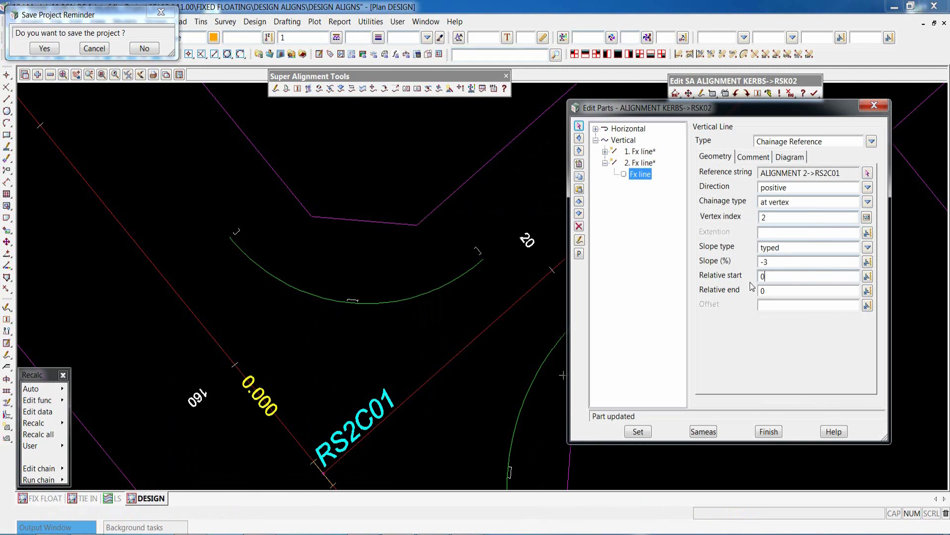
pyautogui.moveTo(761, 291); pyautogui.dragTo(756, 291)
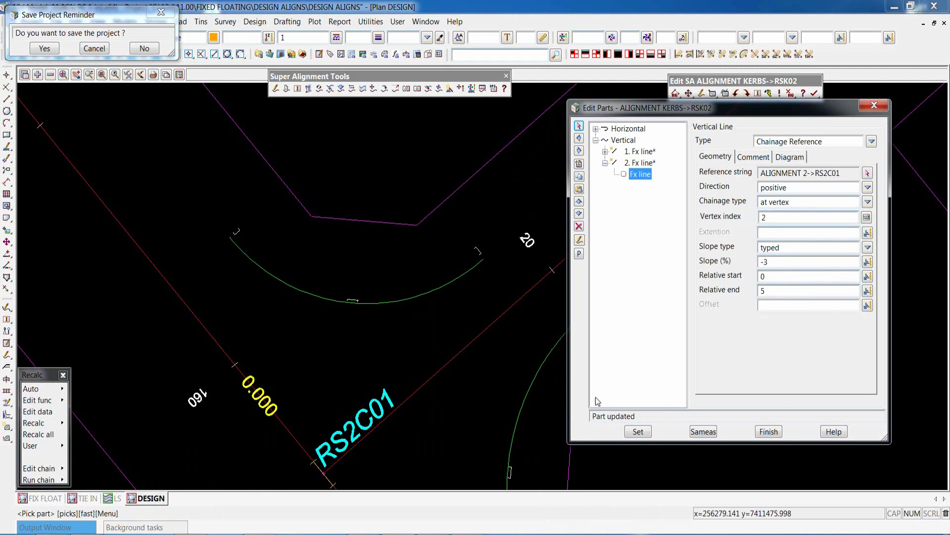
pyautogui.click(636, 430)
# Step: Profile the RSK02 kerb alignment in the LS section view
pyautogui.click(114, 498)
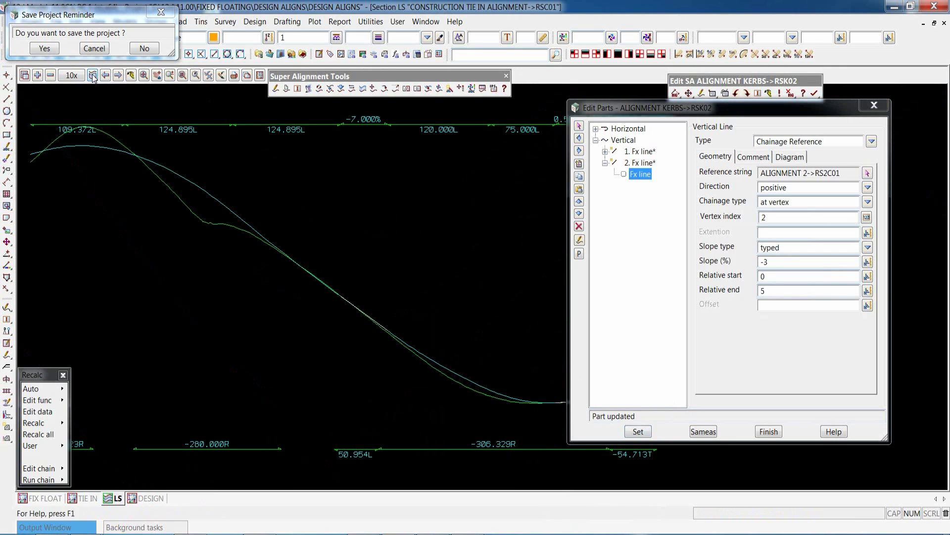
pyautogui.click(144, 498)
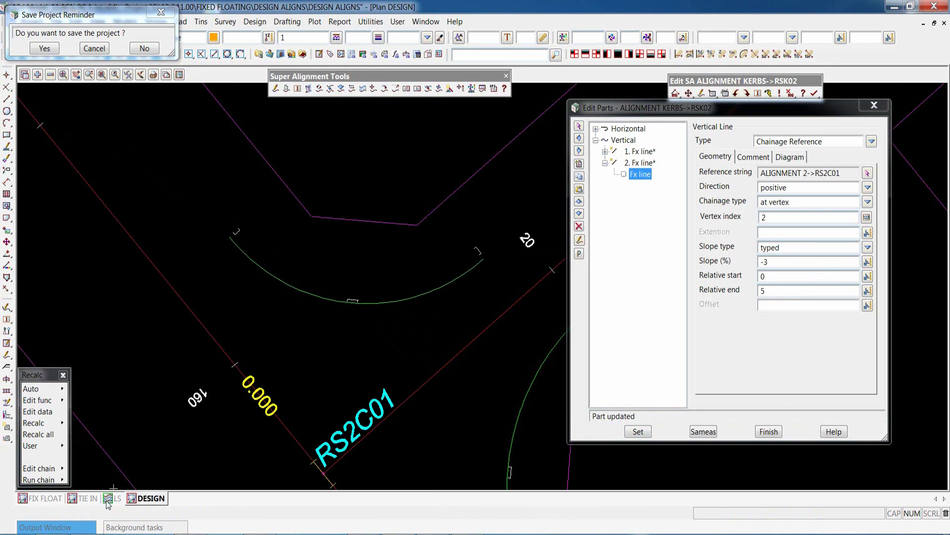
pyautogui.click(114, 498)
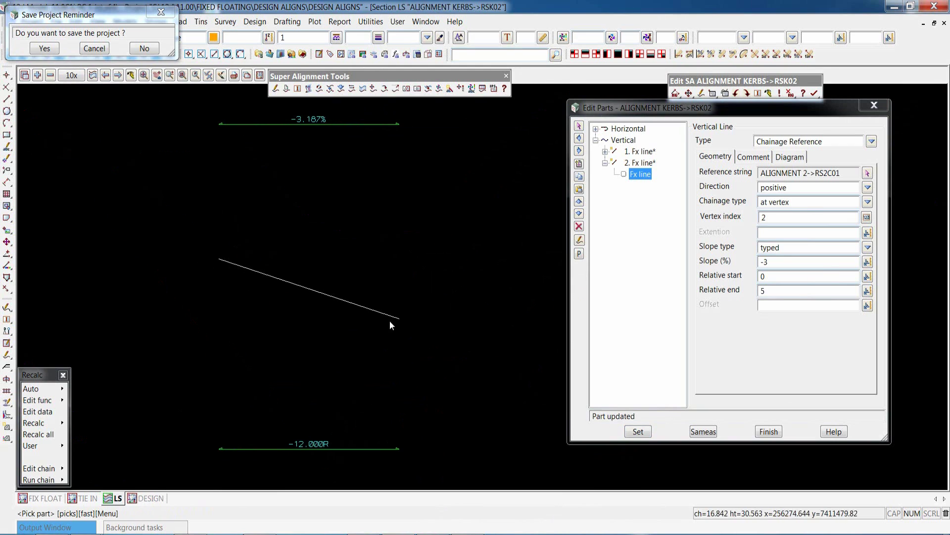
# Step: Insert a free compound parabola between the two vertical fixed lines with 50% length on the leading curve, and apply it
pyautogui.click(642, 151)
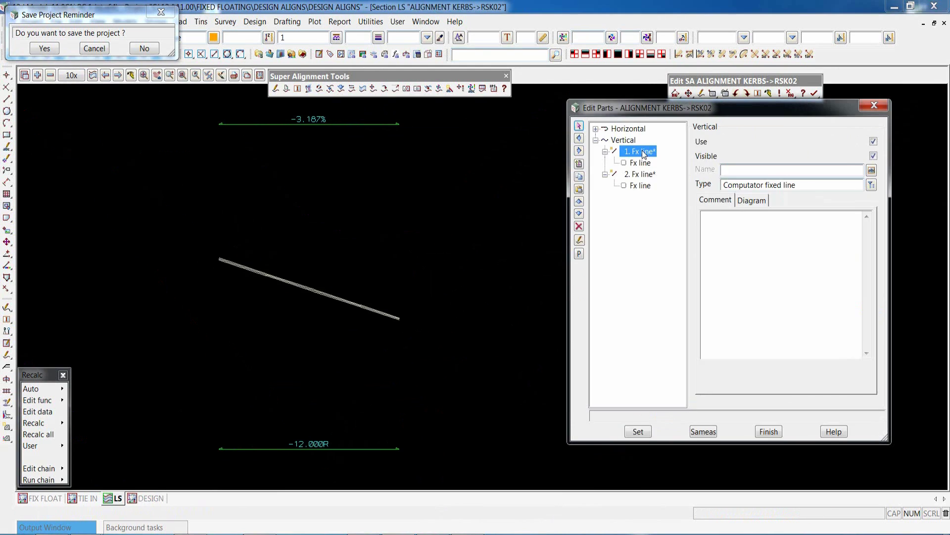
pyautogui.click(579, 164)
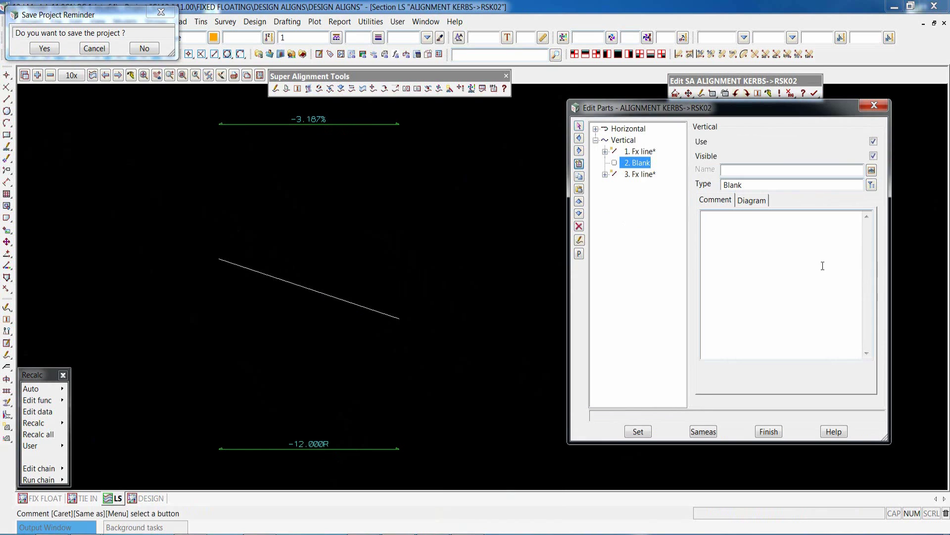
pyautogui.click(872, 185)
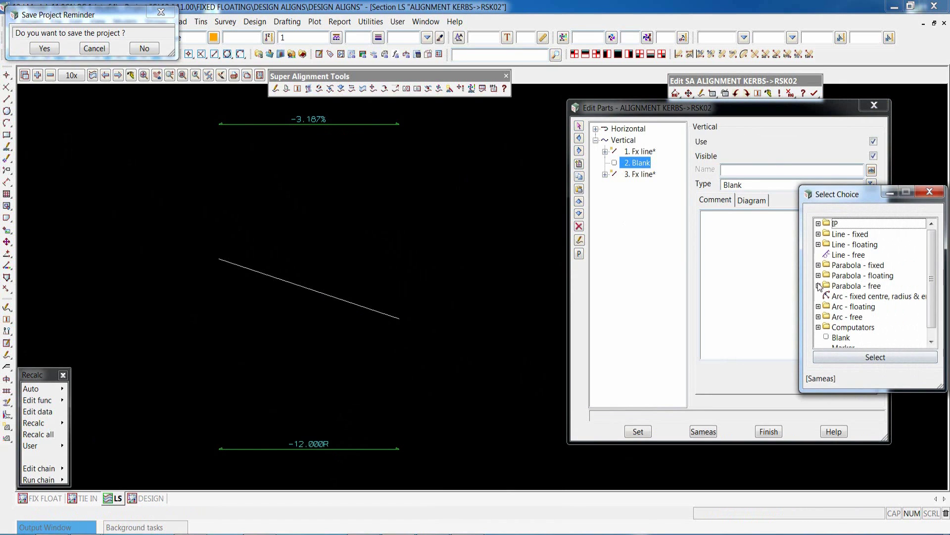
pyautogui.click(818, 286)
pyautogui.scroll(-2, 924, 278)
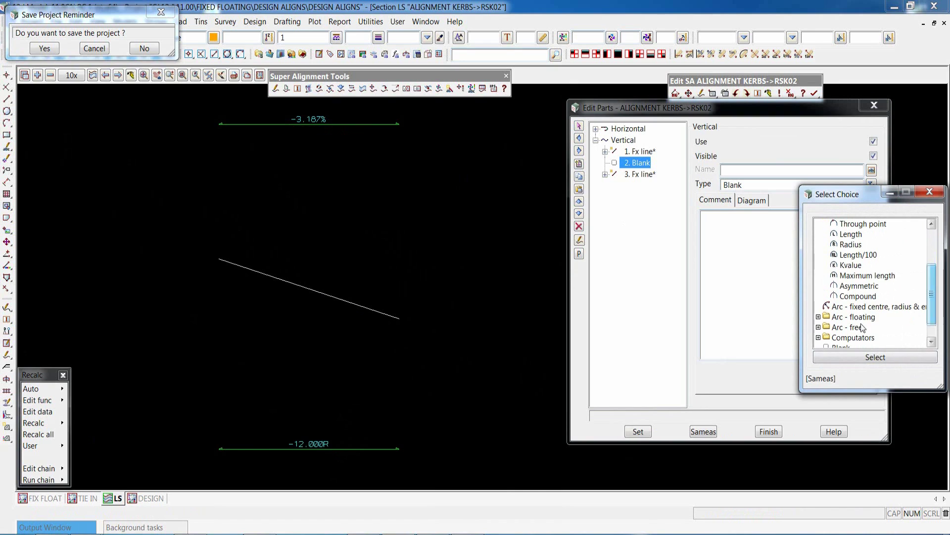
pyautogui.click(854, 296)
pyautogui.doubleClick(855, 296)
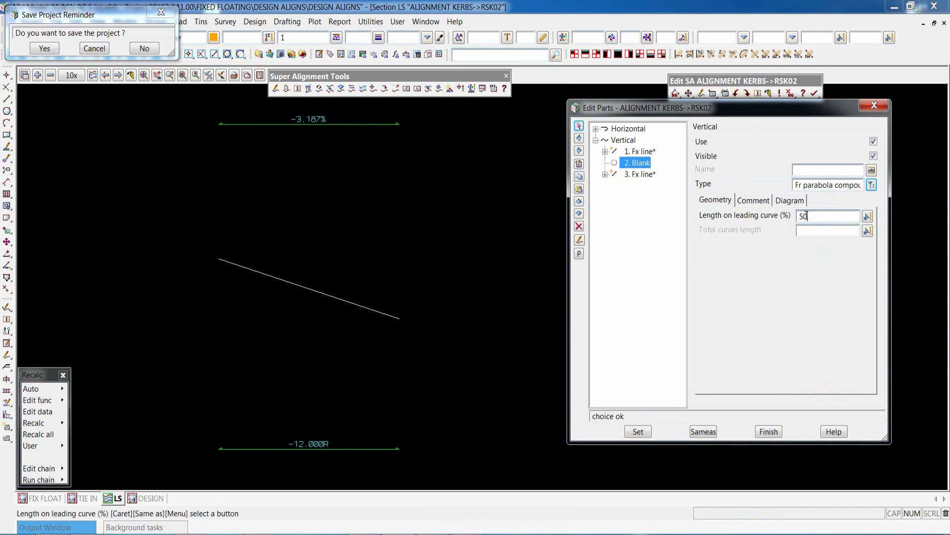
pyautogui.click(636, 430)
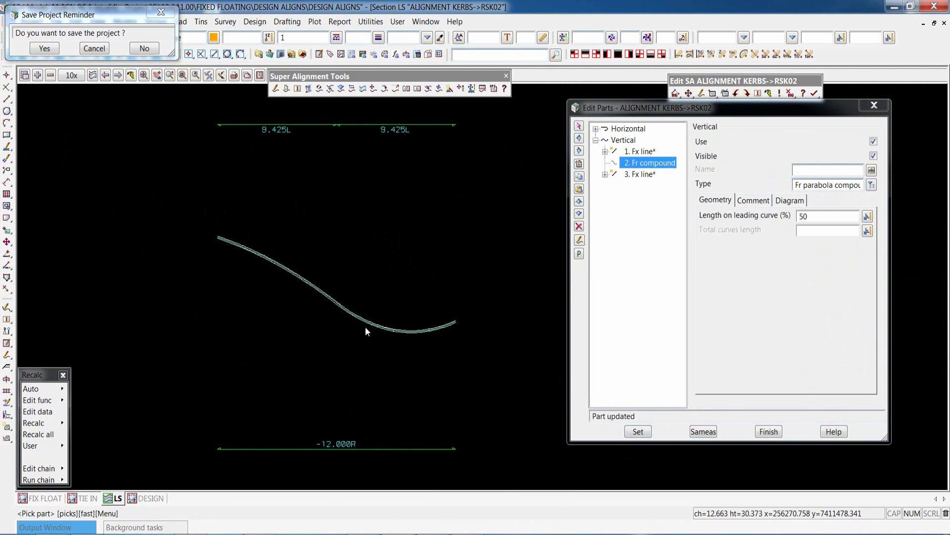
# Step: Finish editing the RSK02 parts and return to the DESIGN plan view, dismissing the save project reminder
pyautogui.scroll(2, 282, 289)
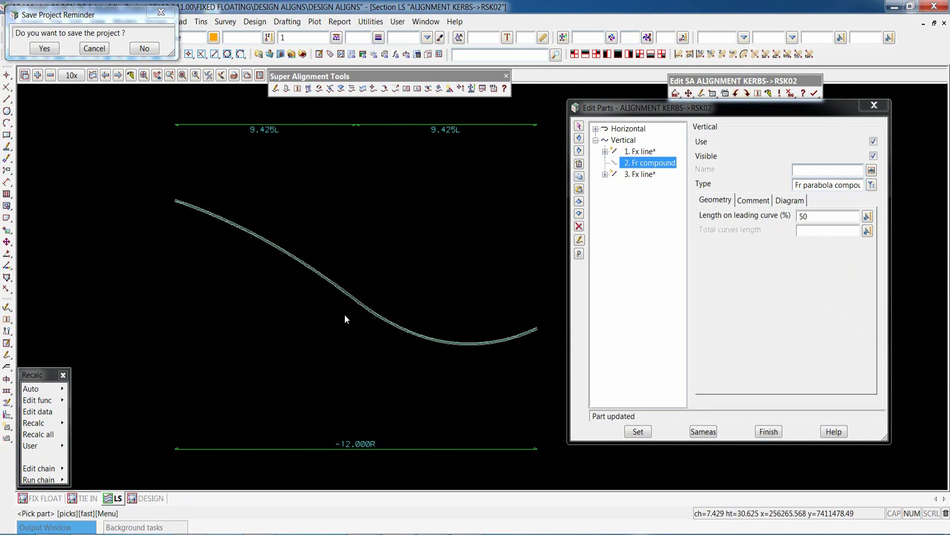
pyautogui.click(769, 431)
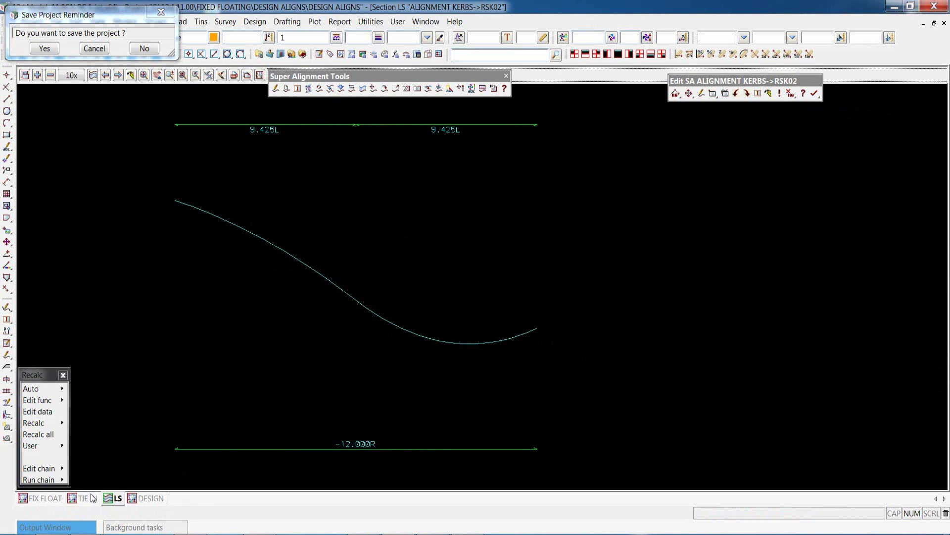
pyautogui.click(146, 499)
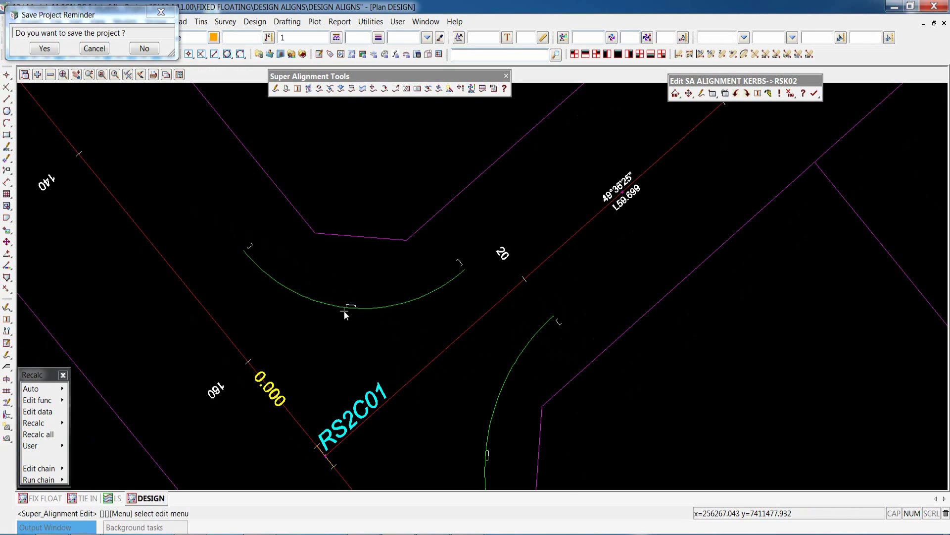
pyautogui.scroll(-1, 343, 311)
pyautogui.scroll(1, 396, 385)
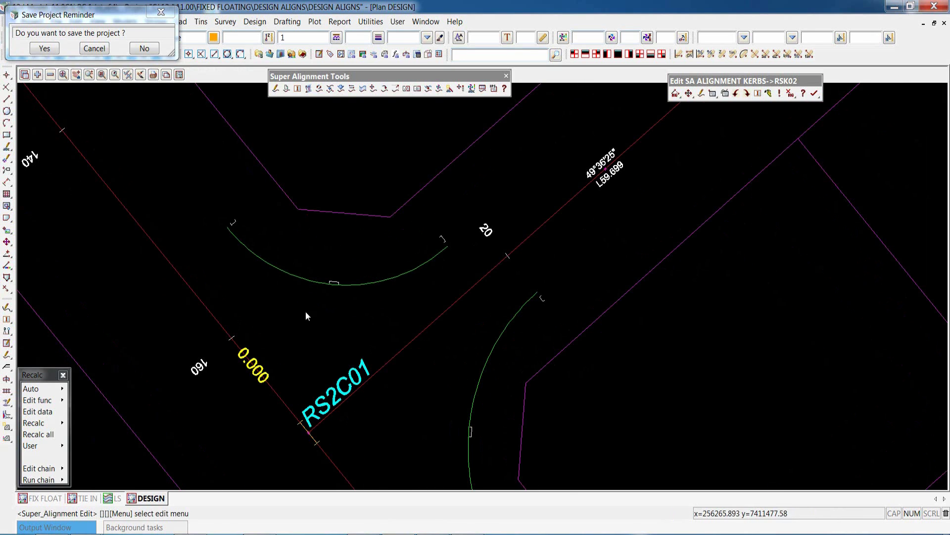
pyautogui.click(95, 49)
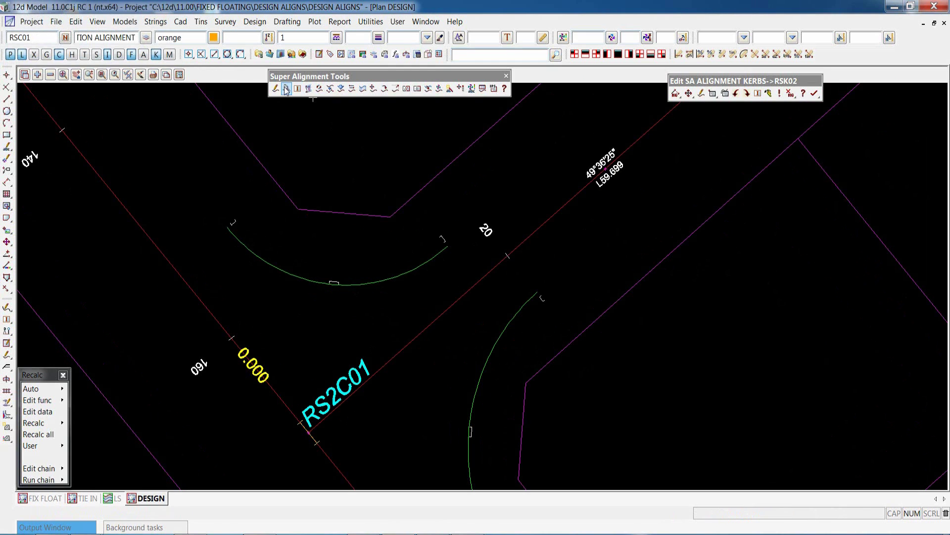
# Step: Start a new super alignment and copy its general settings from the RSK02 kerb string
pyautogui.moveTo(385, 97); pyautogui.dragTo(530, 140)
pyautogui.click(564, 400)
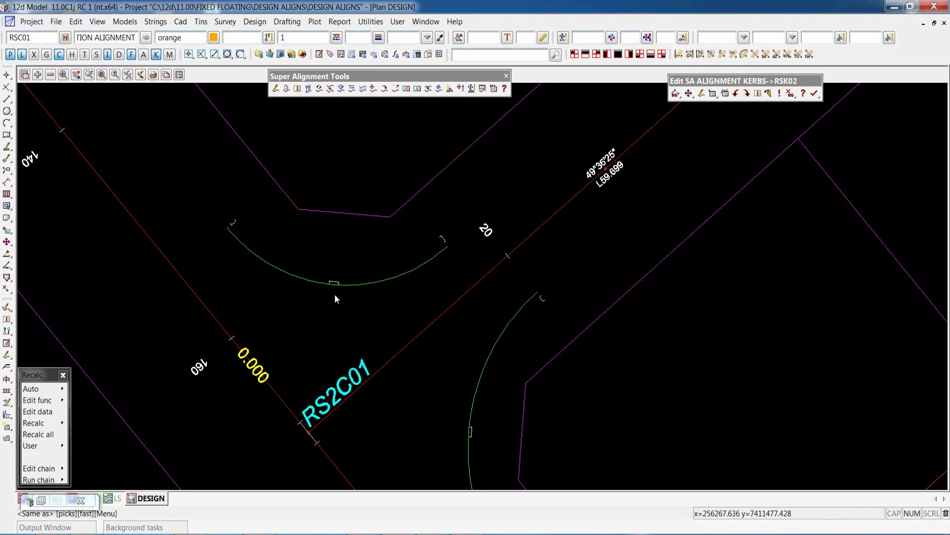
pyautogui.click(335, 285)
pyautogui.middleClick(335, 283)
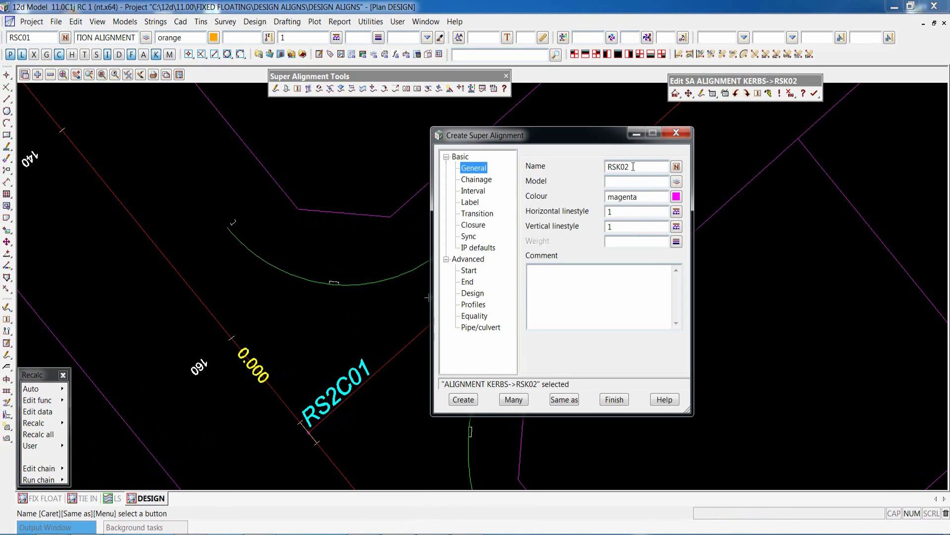
# Step: Name the super alignment RSKx1 and assign it to the model CONSTRUCTION ALIGNMENT KRET XFALL
pyautogui.press('BackSpace')
pyautogui.press('BackSpace')
pyautogui.write('x')
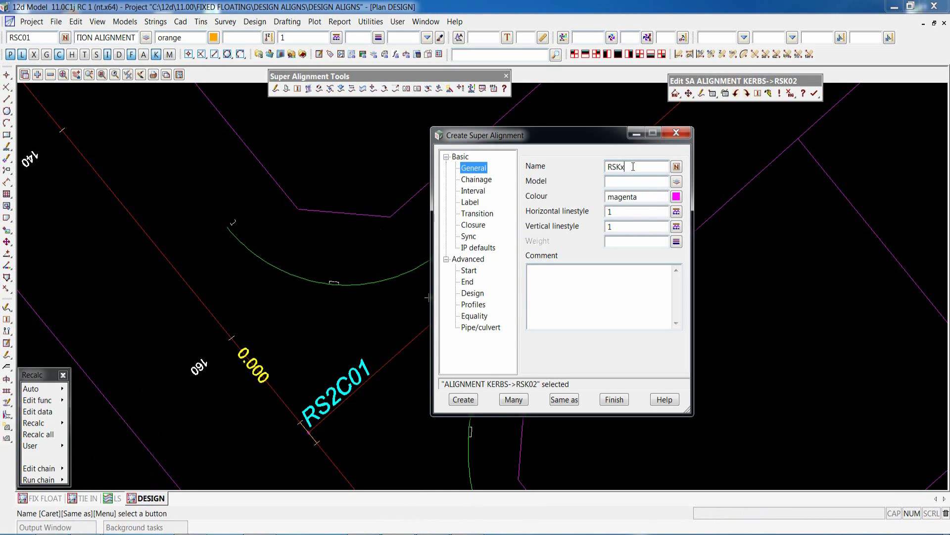
pyautogui.write('1')
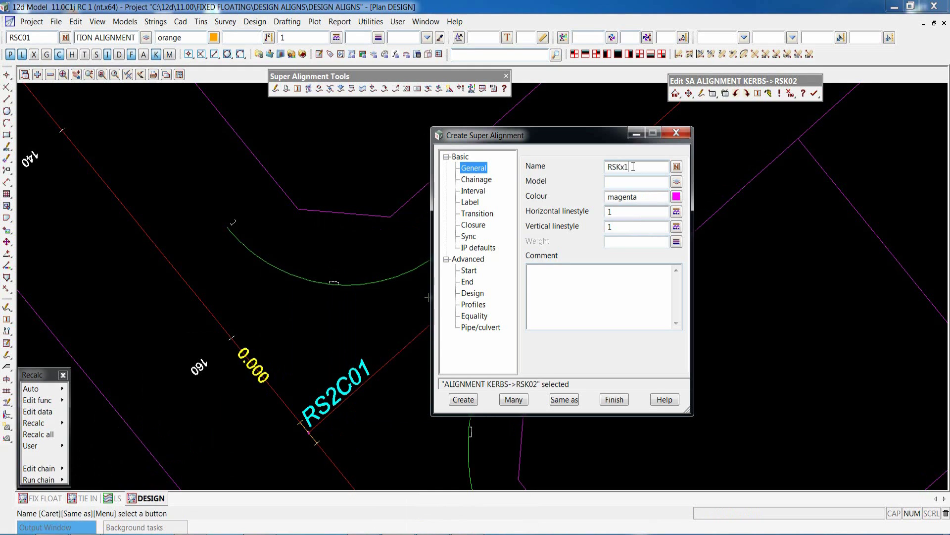
pyautogui.click(677, 182)
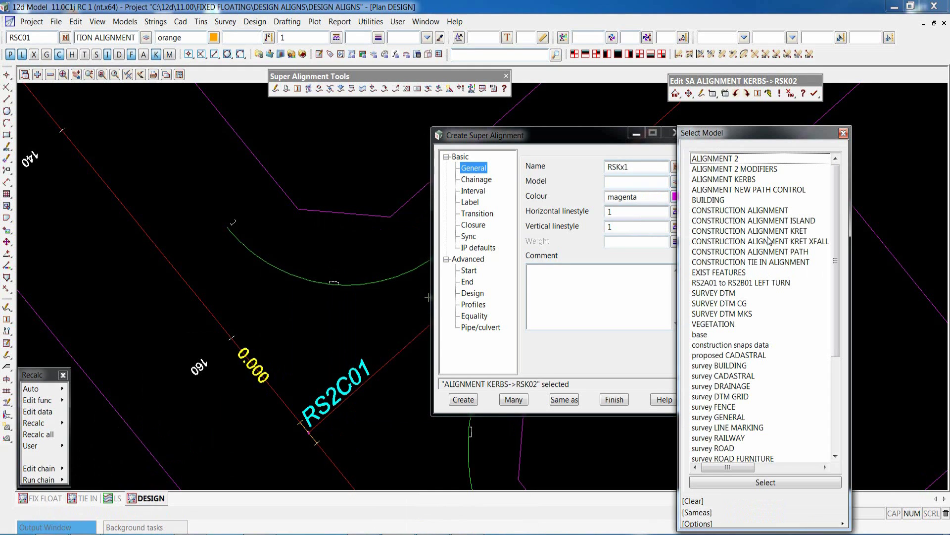
pyautogui.doubleClick(768, 241)
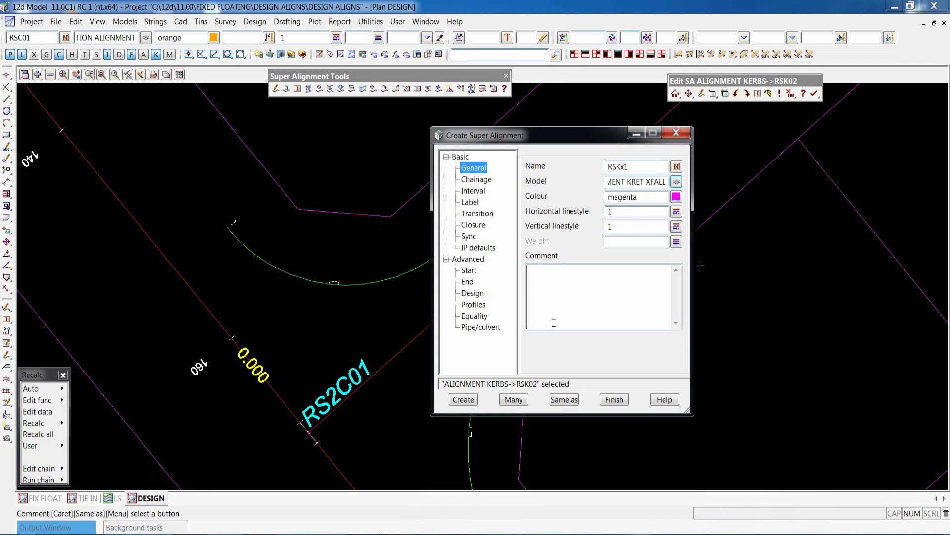
# Step: Set the label style to KERBS LHS and create the super alignment
pyautogui.click(471, 201)
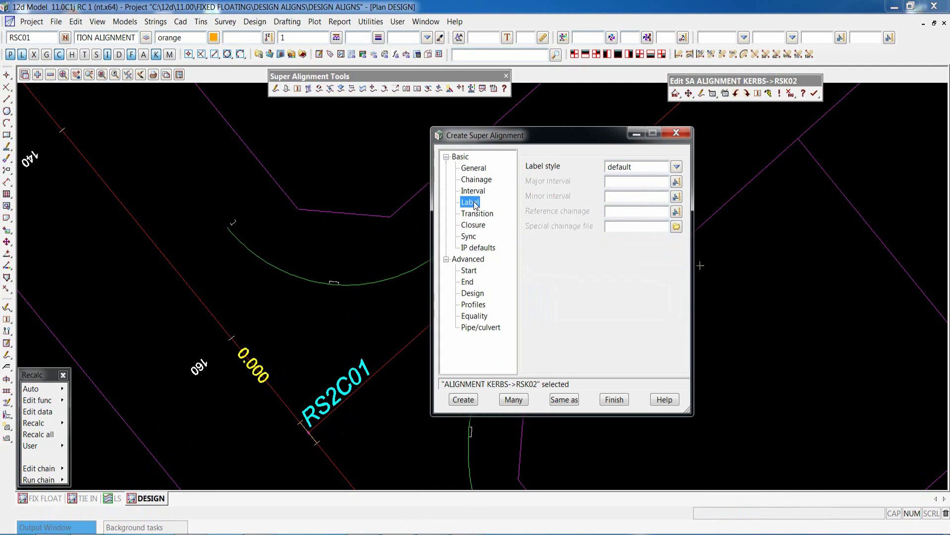
pyautogui.click(676, 167)
pyautogui.click(700, 293)
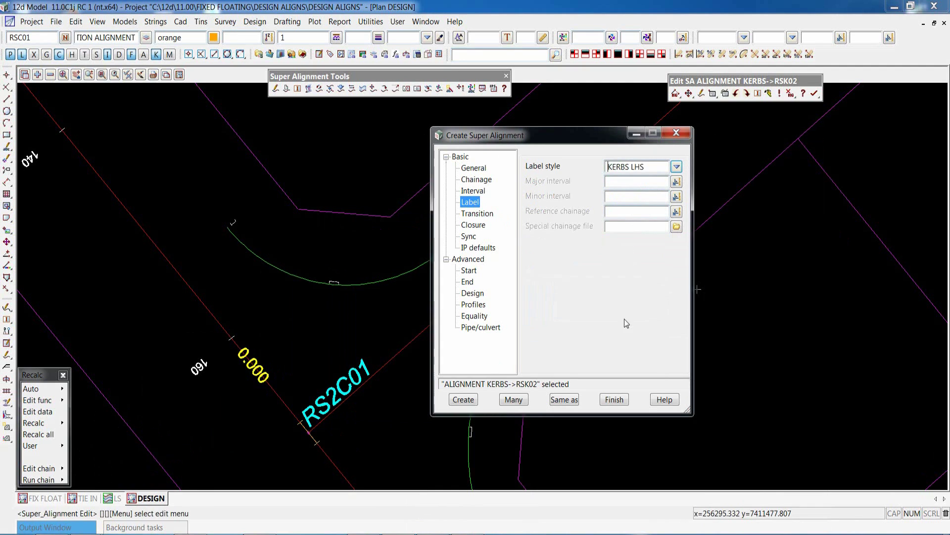
pyautogui.click(466, 400)
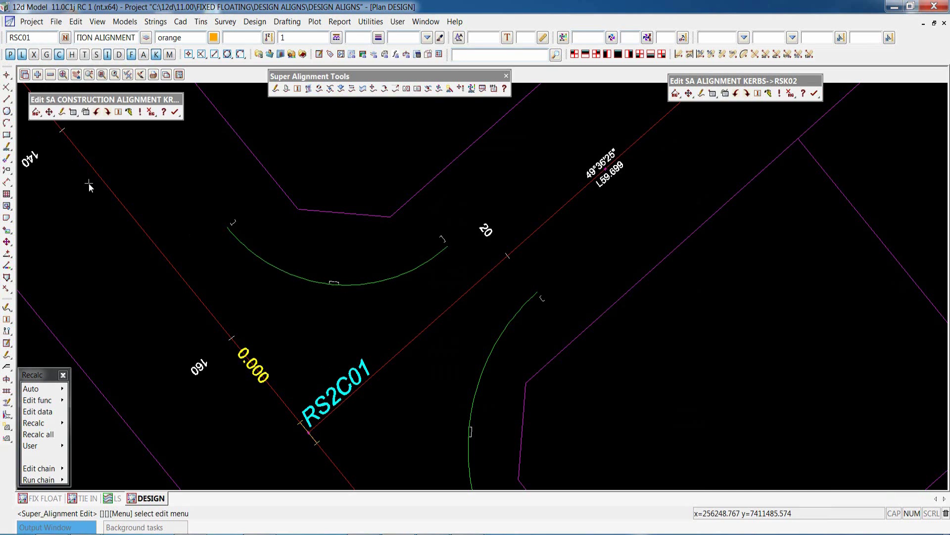
# Step: Open the parts editor for RSKx1 and add a horizontal part of type computator fixed line
pyautogui.click(74, 112)
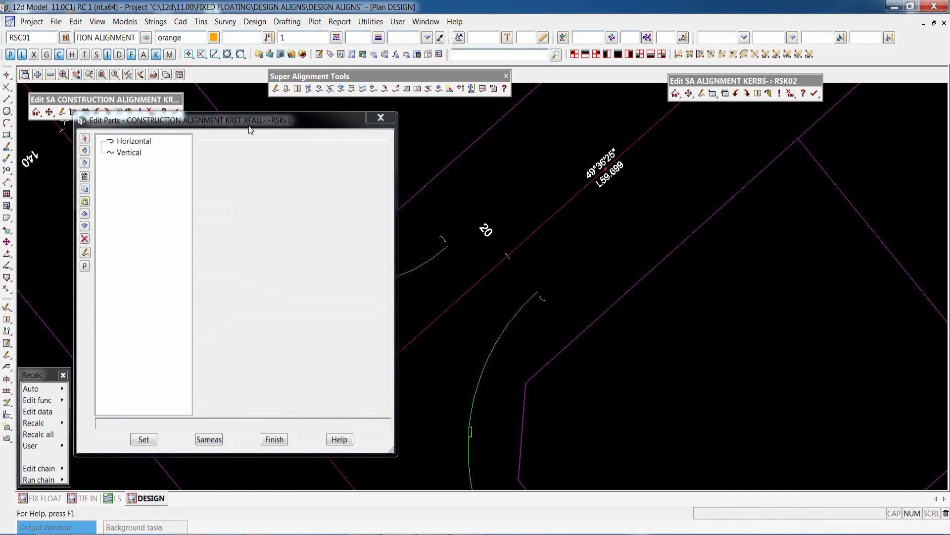
pyautogui.moveTo(243, 124); pyautogui.dragTo(732, 123)
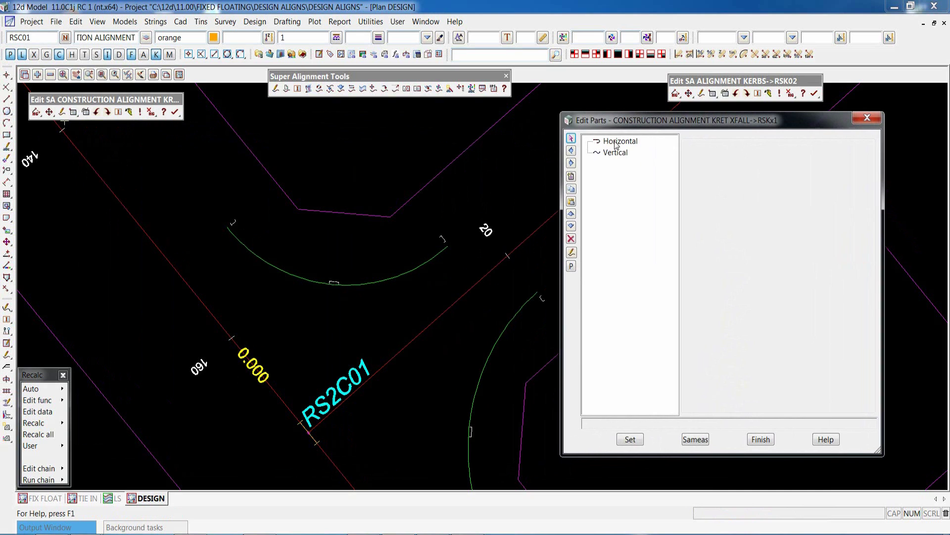
pyautogui.click(619, 142)
pyautogui.click(571, 176)
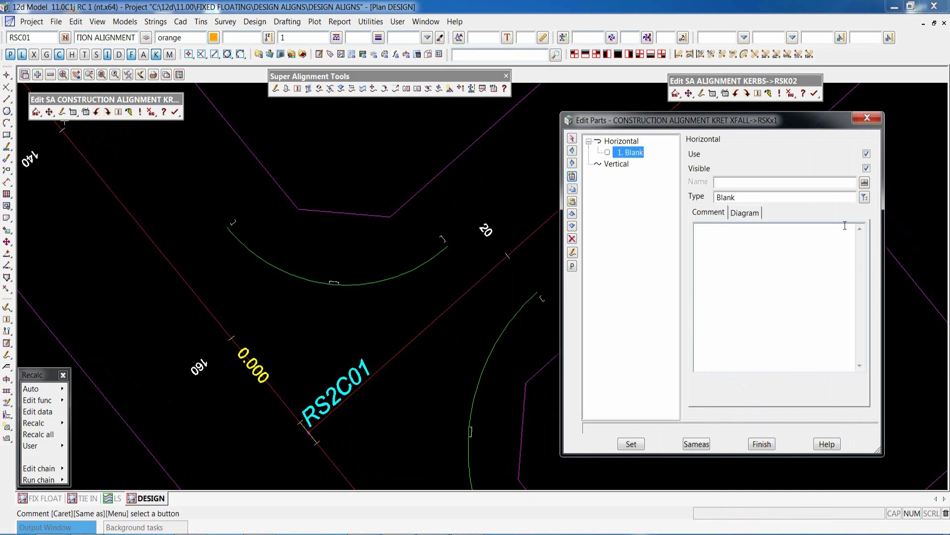
pyautogui.click(864, 197)
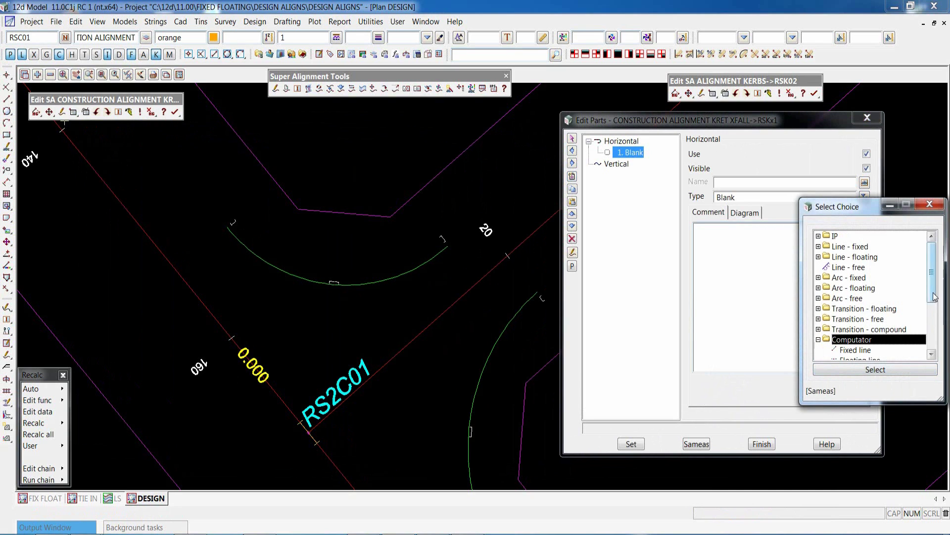
pyautogui.moveTo(935, 297); pyautogui.dragTo(935, 331)
pyautogui.doubleClick(860, 279)
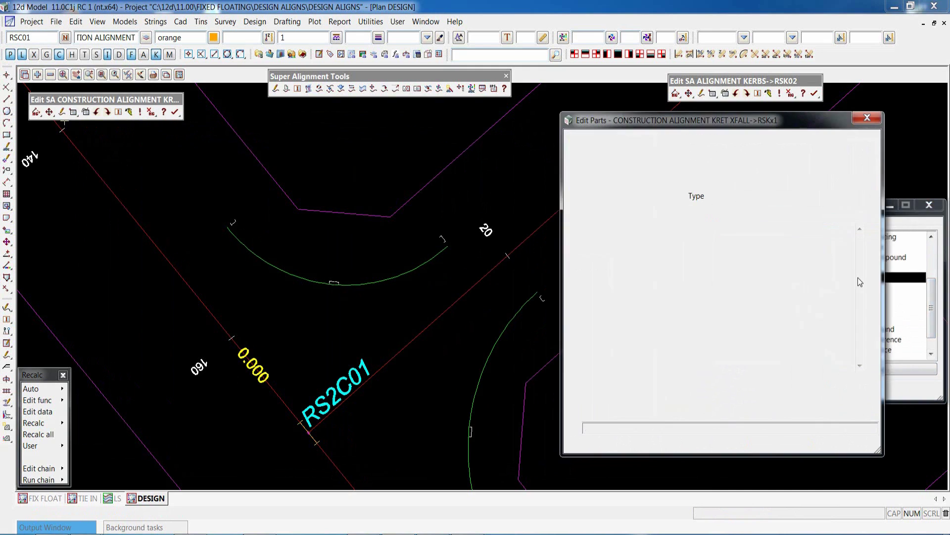
pyautogui.click(631, 443)
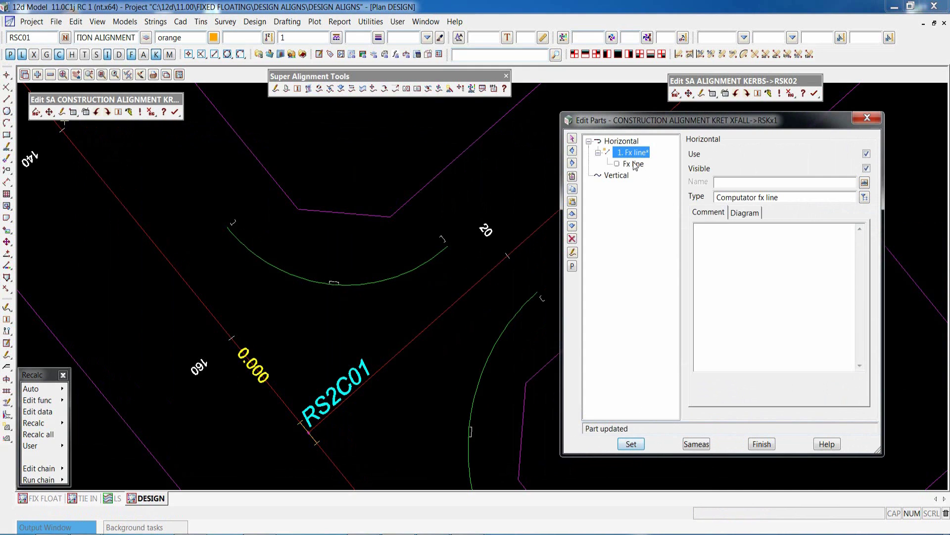
# Step: Define the horizontal computator's fixed line by 2 Points and apply it
pyautogui.click(635, 164)
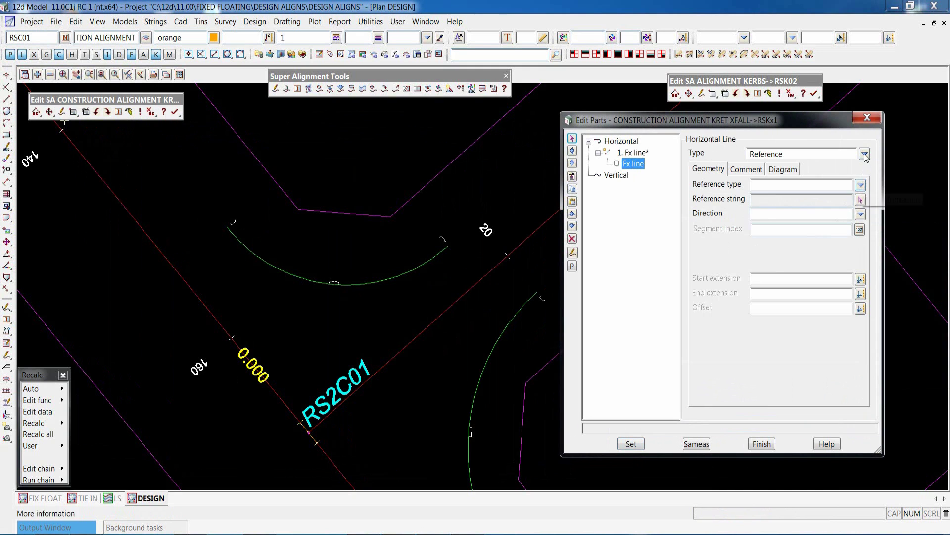
pyautogui.click(864, 154)
pyautogui.doubleClick(869, 187)
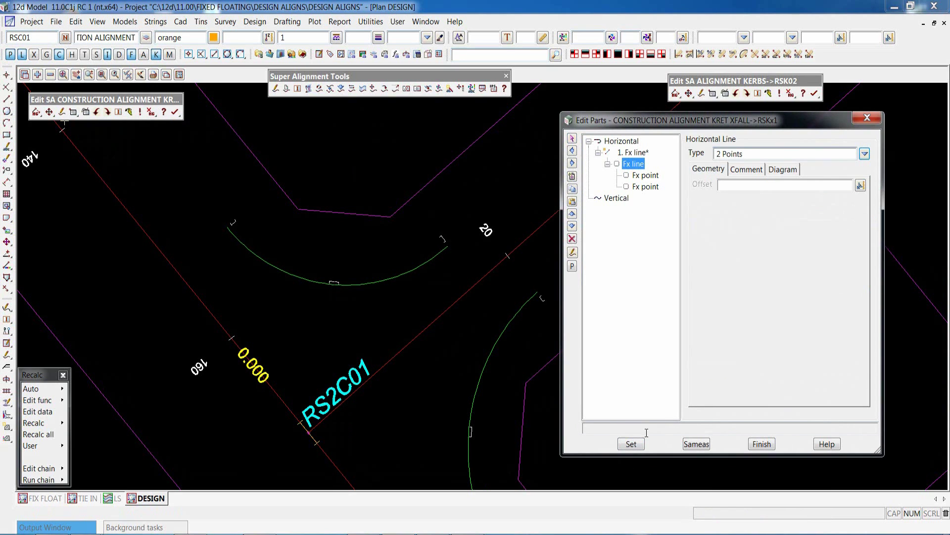
pyautogui.click(631, 444)
# Step: Reference the line's first fixed point to named part LINE 10.P.S.S at the start of RS2C01 and apply it
pyautogui.click(651, 176)
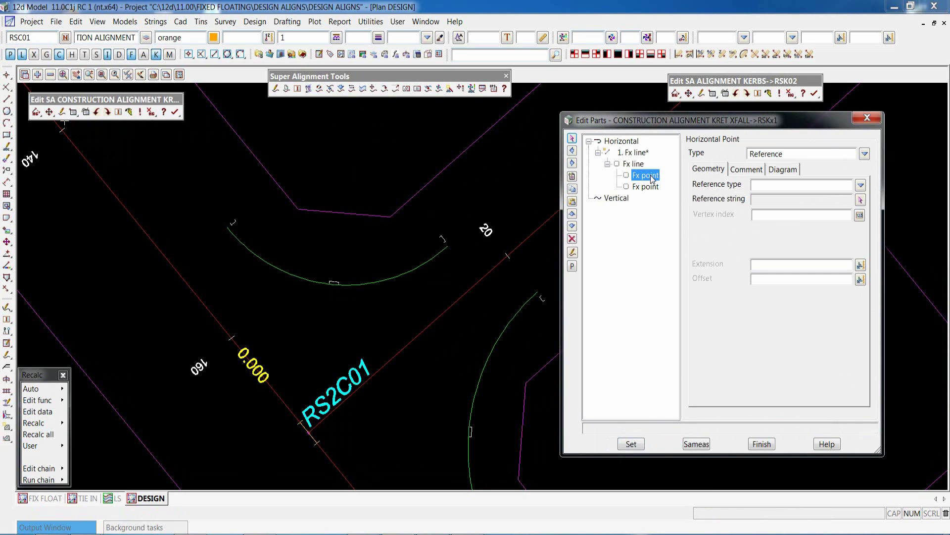
pyautogui.click(861, 185)
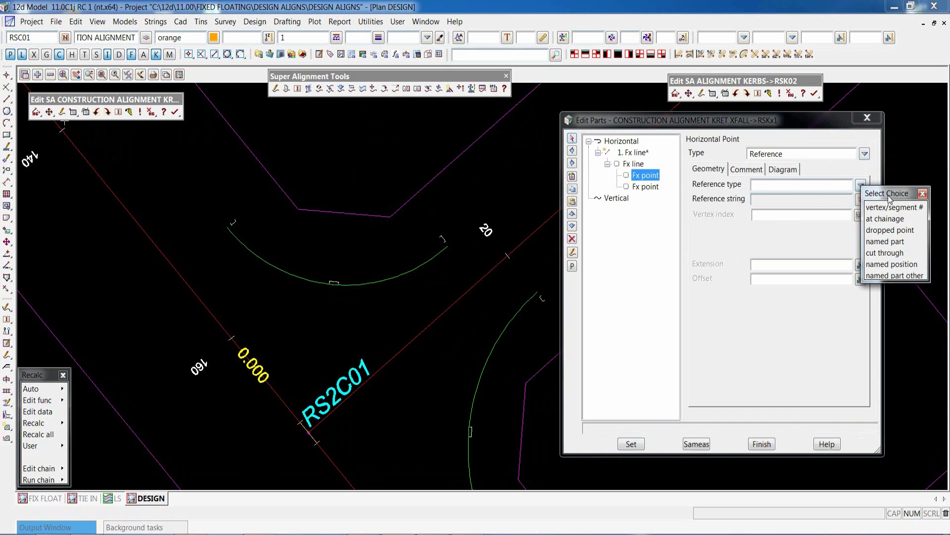
pyautogui.click(877, 242)
pyautogui.click(860, 200)
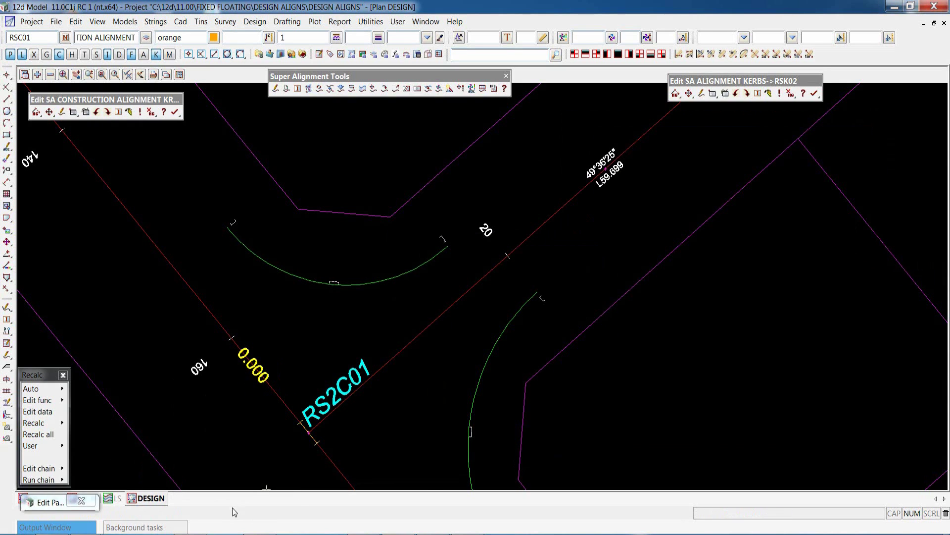
pyautogui.click(308, 440)
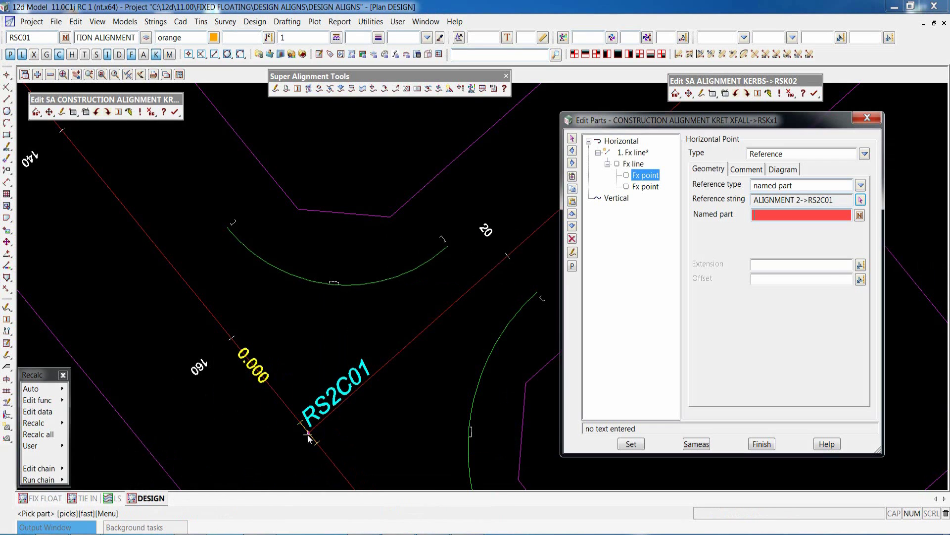
pyautogui.click(775, 215)
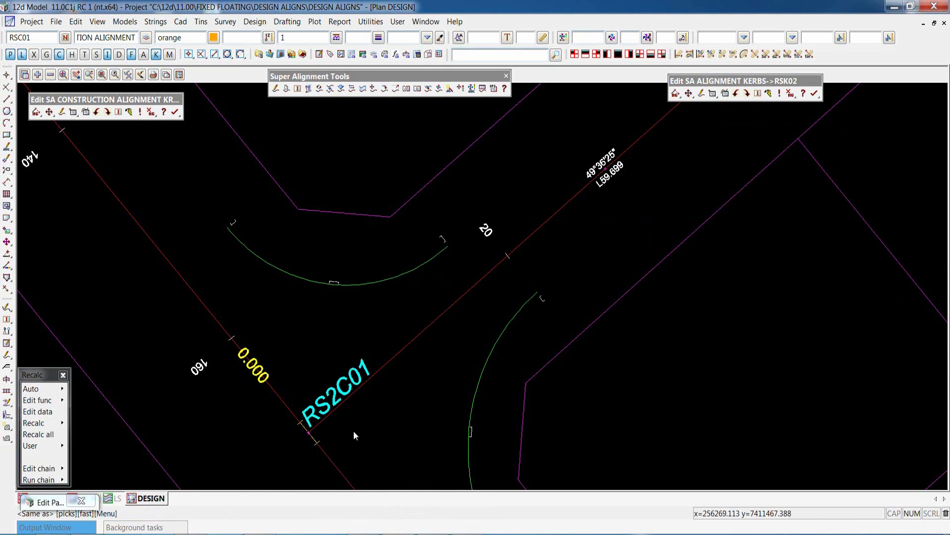
pyautogui.click(322, 426)
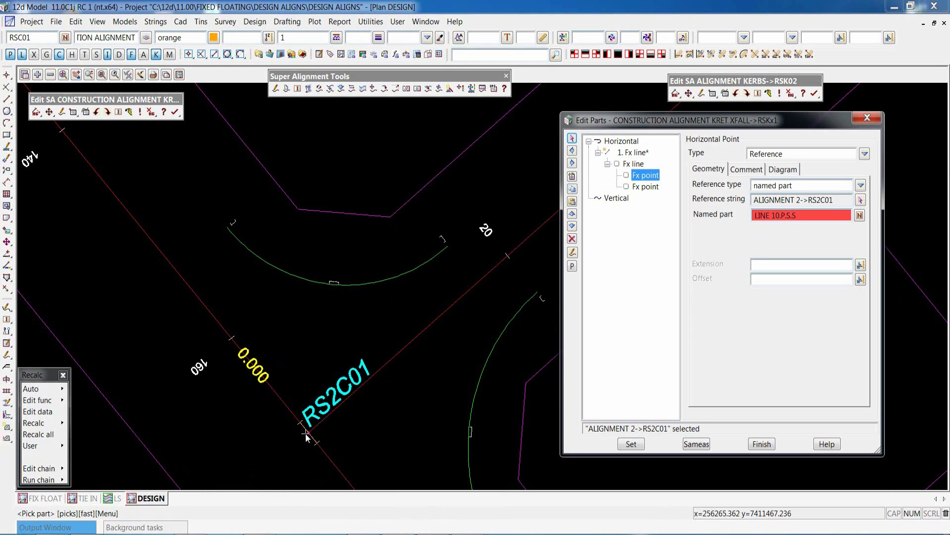
pyautogui.click(763, 277)
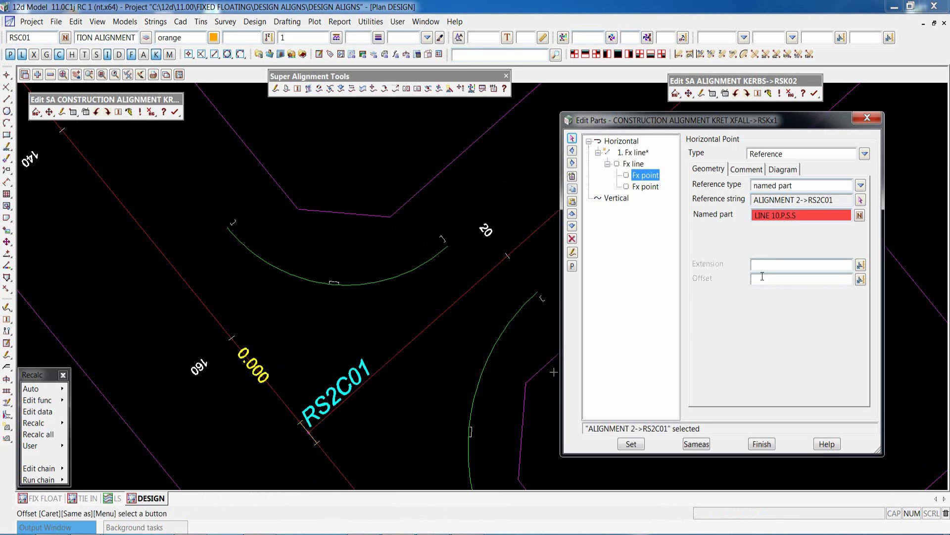
pyautogui.click(631, 444)
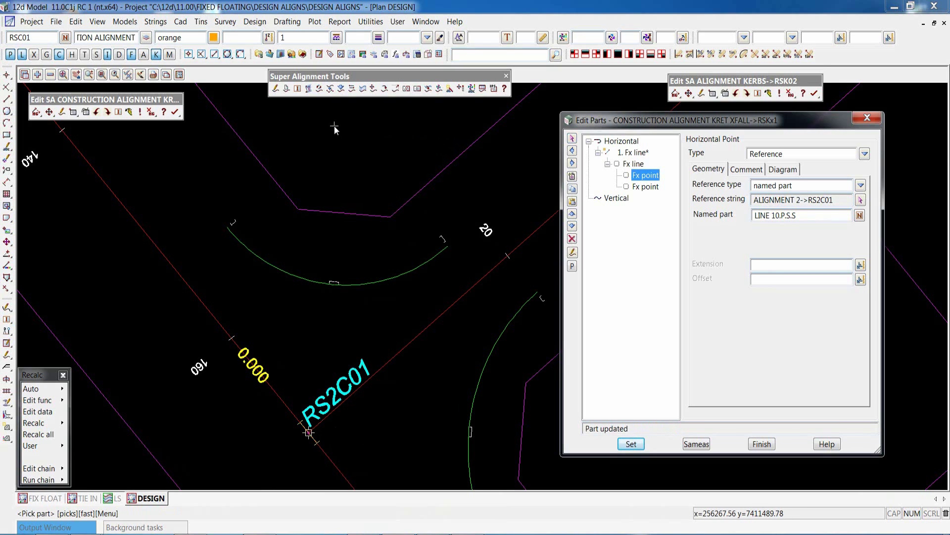
# Step: Define the line's second fixed point as the Segment Centre of the RSK02 kerb arc, using vertex/segment # as reference type
pyautogui.click(649, 187)
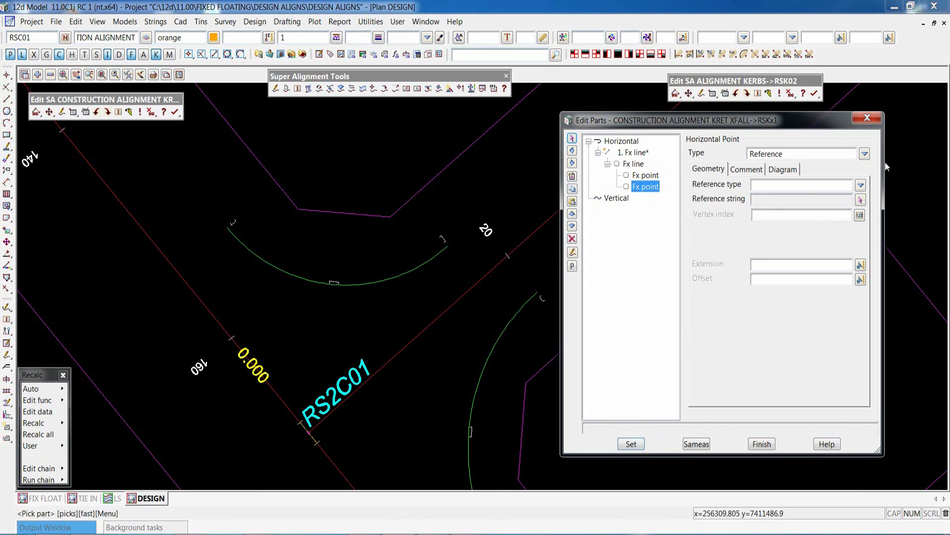
pyautogui.click(865, 155)
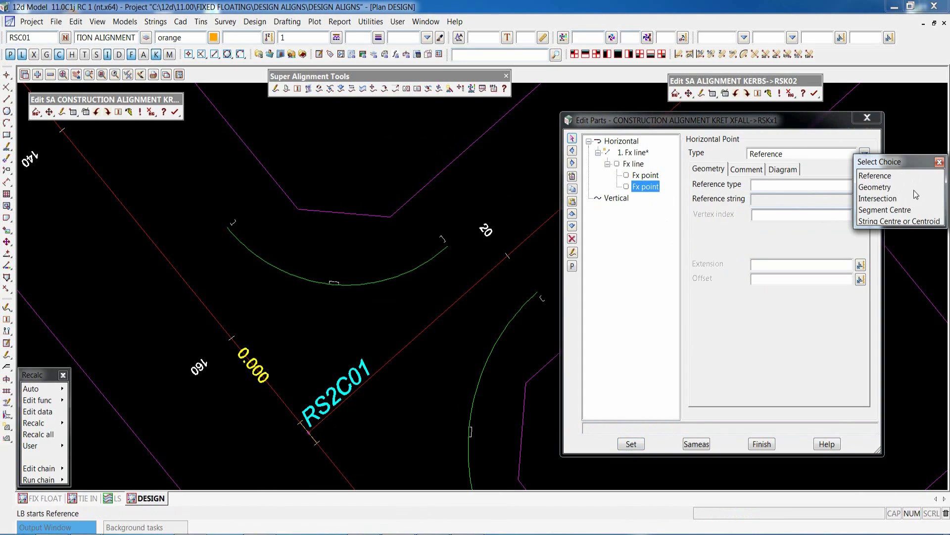
pyautogui.click(879, 210)
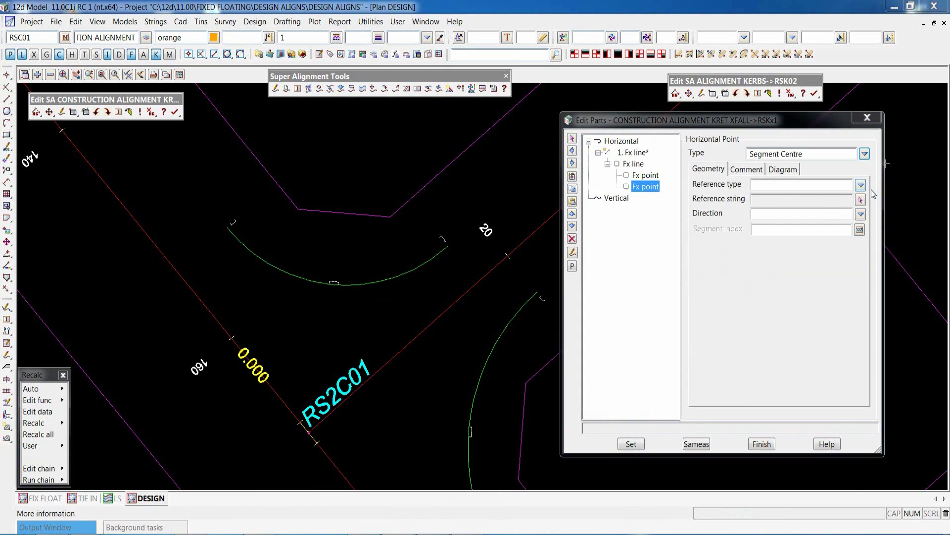
pyautogui.click(861, 185)
pyautogui.click(887, 209)
pyautogui.click(861, 199)
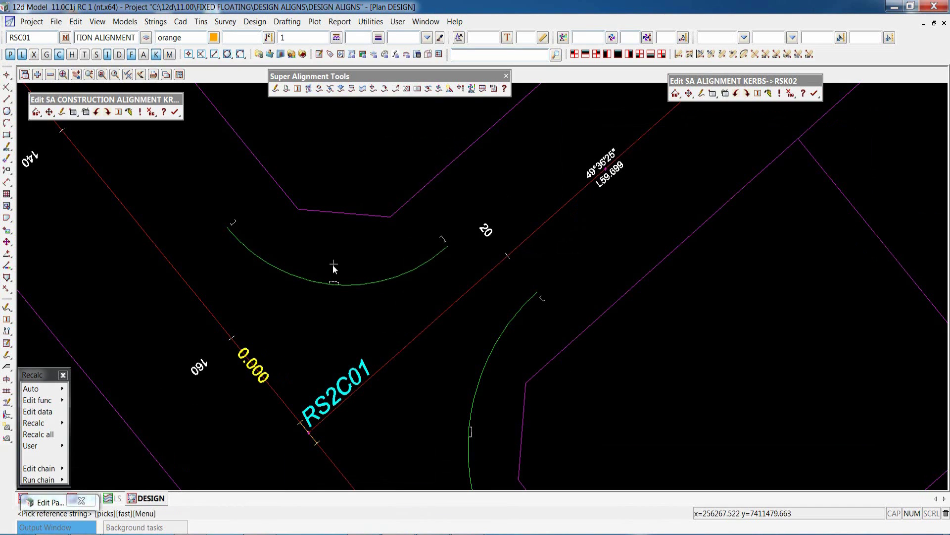
pyautogui.click(335, 285)
pyautogui.middleClick(335, 284)
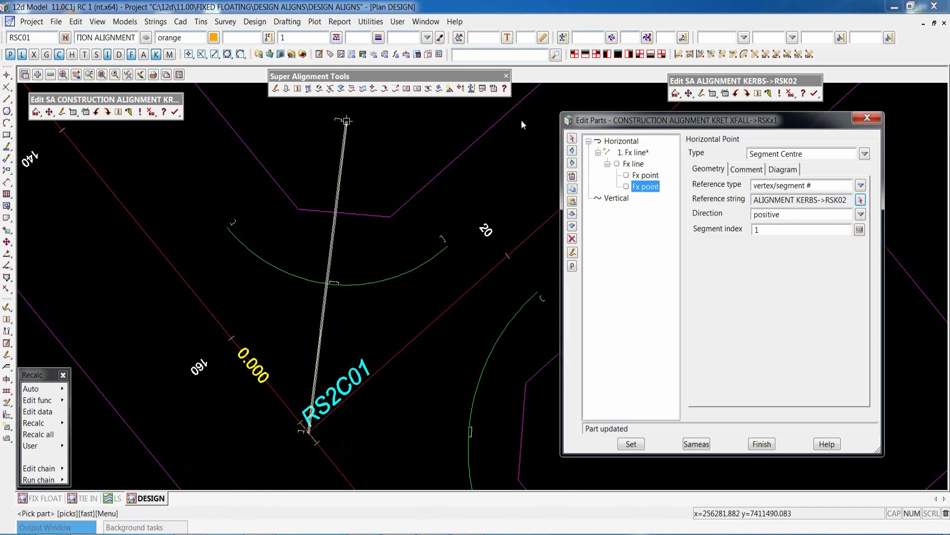
pyautogui.scroll(-2, 337, 304)
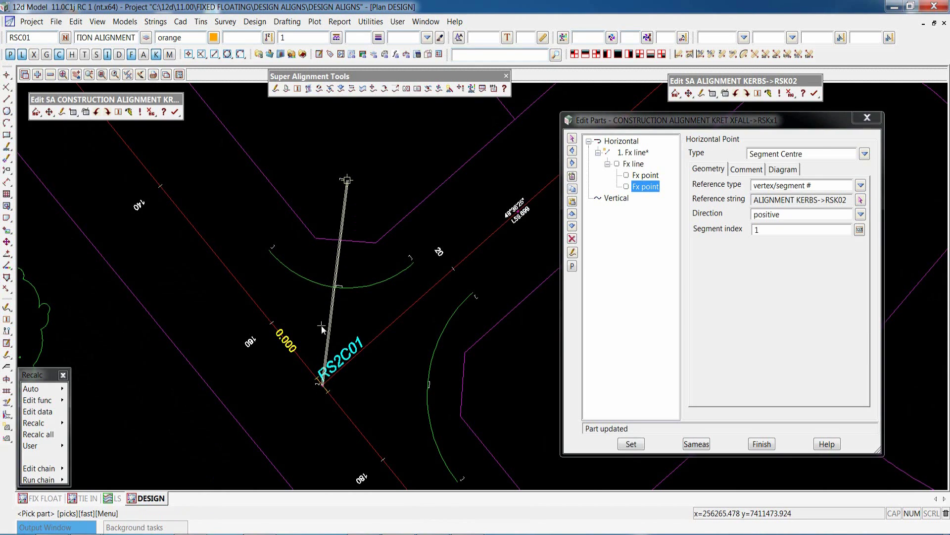
# Step: Add a vertical part to RSKx1, make it a computator fixed line, and apply it
pyautogui.click(616, 198)
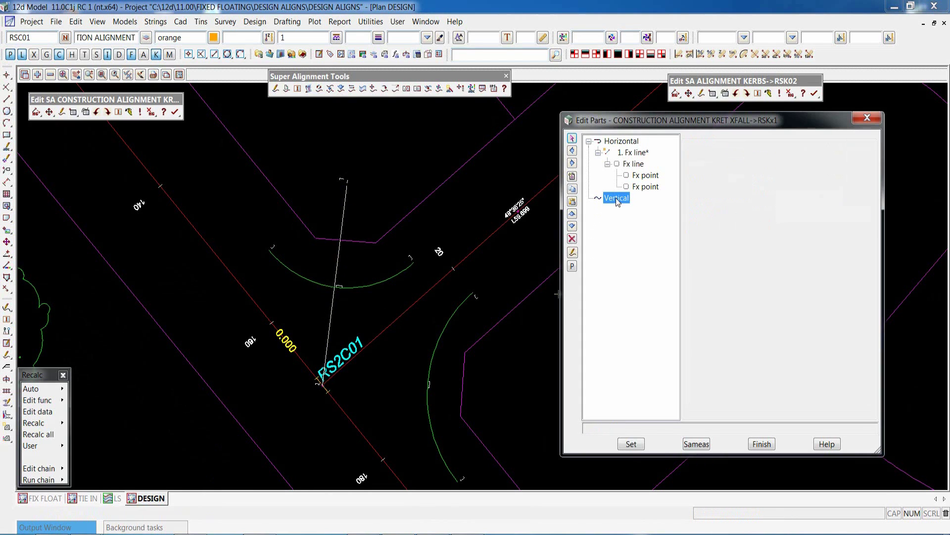
pyautogui.click(572, 176)
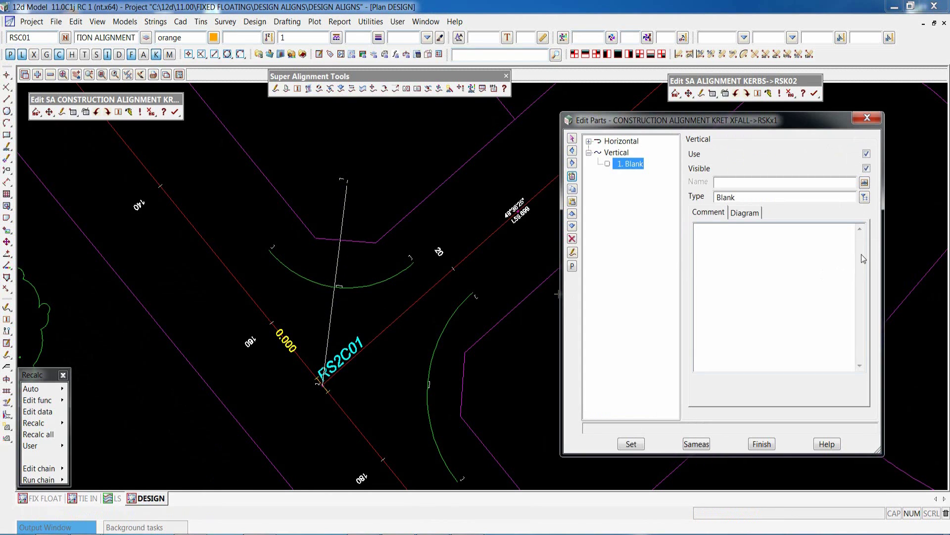
pyautogui.click(865, 197)
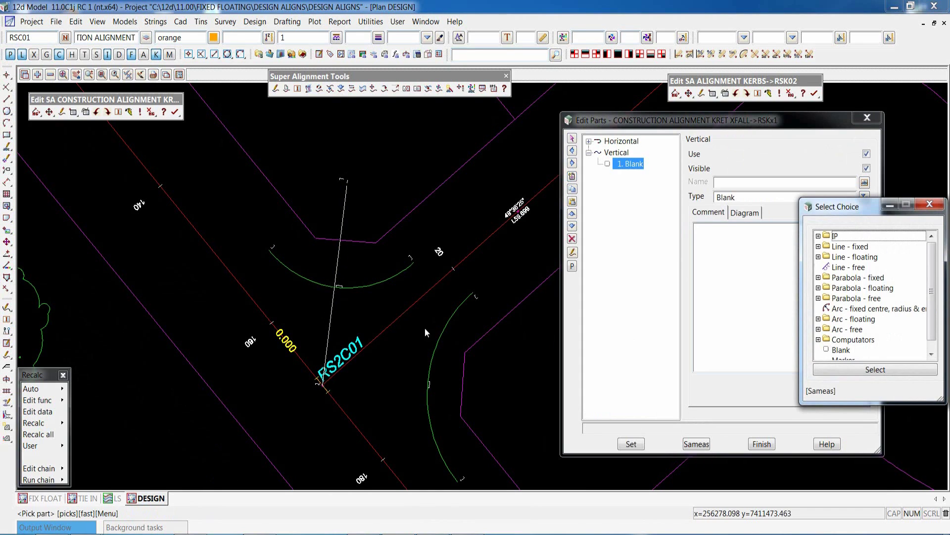
pyautogui.click(819, 340)
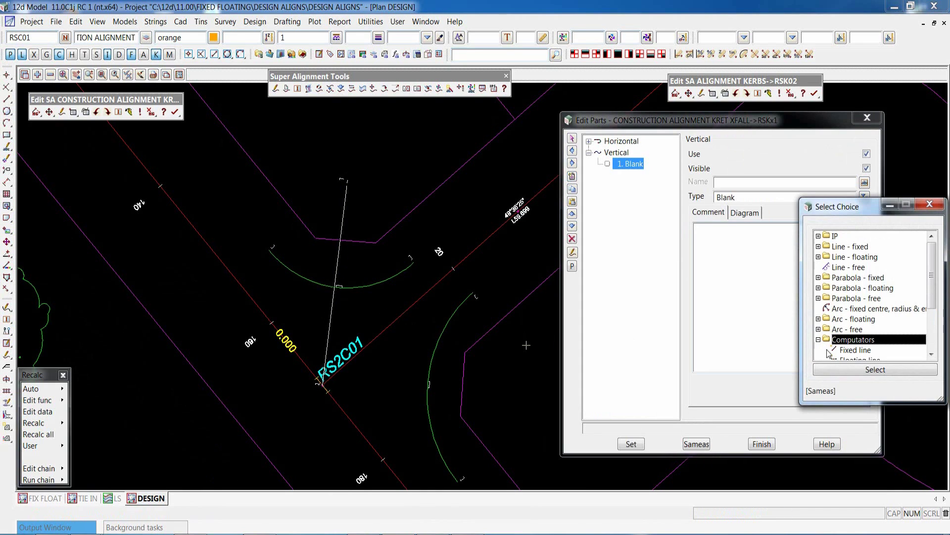
pyautogui.moveTo(934, 288); pyautogui.dragTo(942, 324)
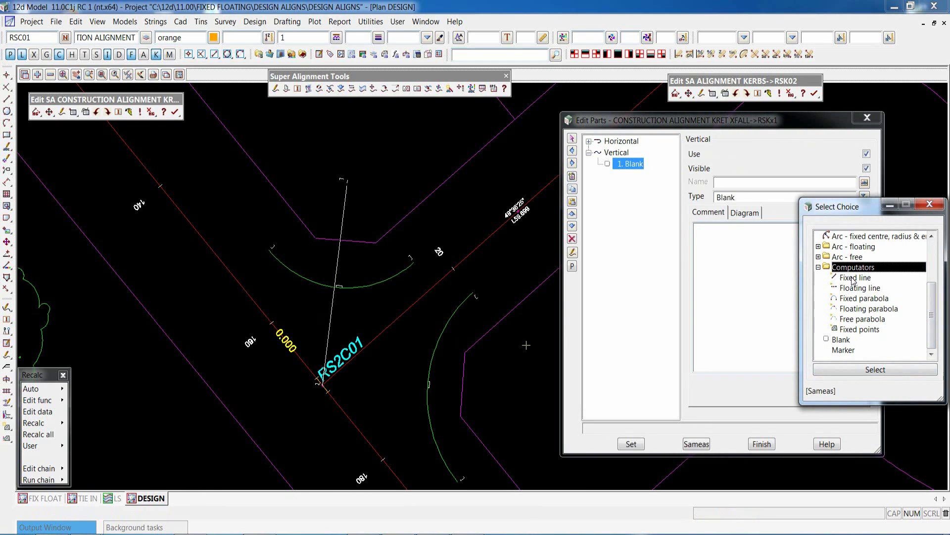
pyautogui.doubleClick(853, 279)
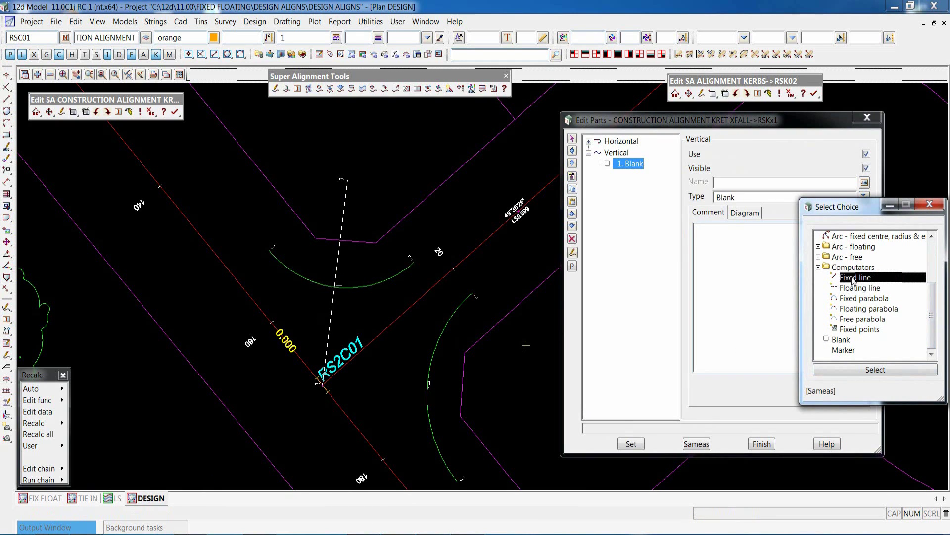
pyautogui.click(631, 443)
# Step: Define RSKx1's vertical fixed line by Point, Grade, edit its relative start, and apply it
pyautogui.click(633, 176)
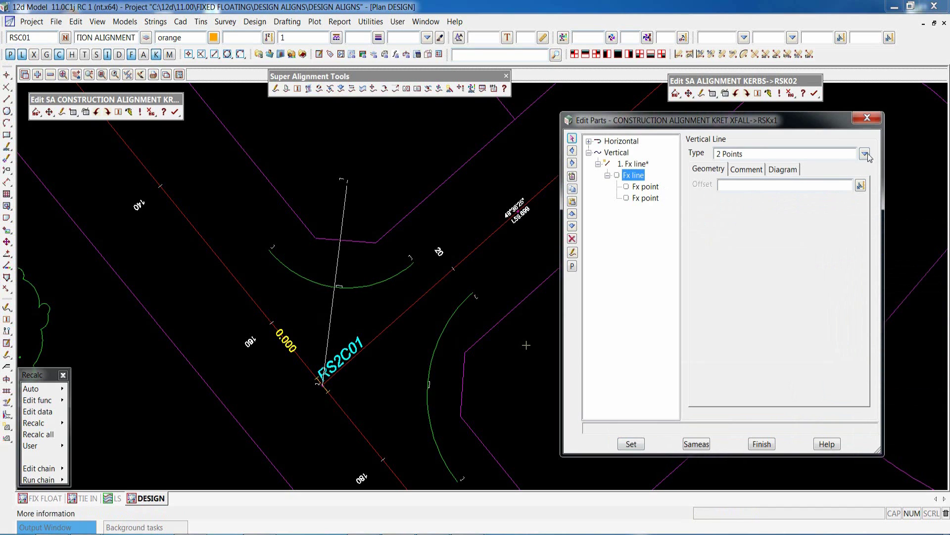
pyautogui.click(864, 154)
pyautogui.doubleClick(884, 189)
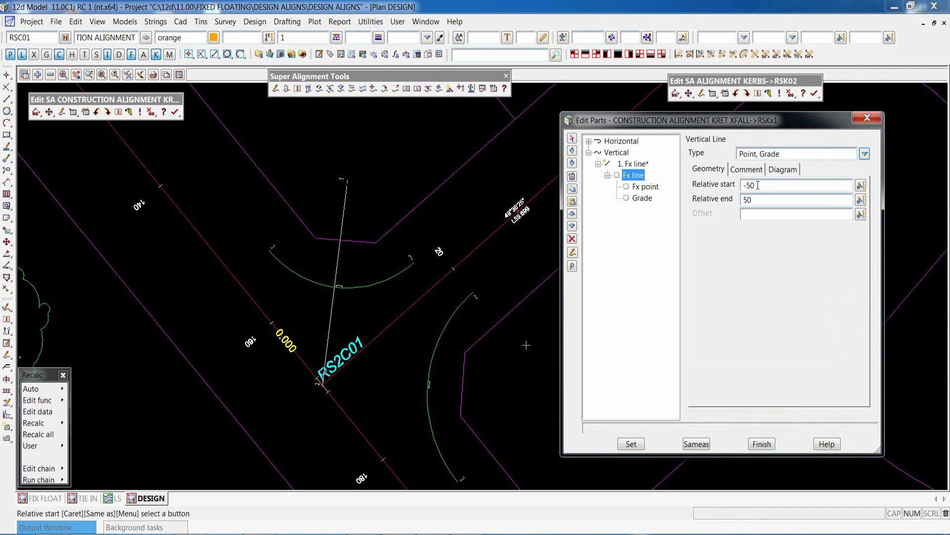
pyautogui.moveTo(758, 186); pyautogui.dragTo(742, 185)
pyautogui.click(631, 444)
# Step: Set the vertical line's fixed point to Cut Through with RS2C01 as the cut string and apply it
pyautogui.click(646, 187)
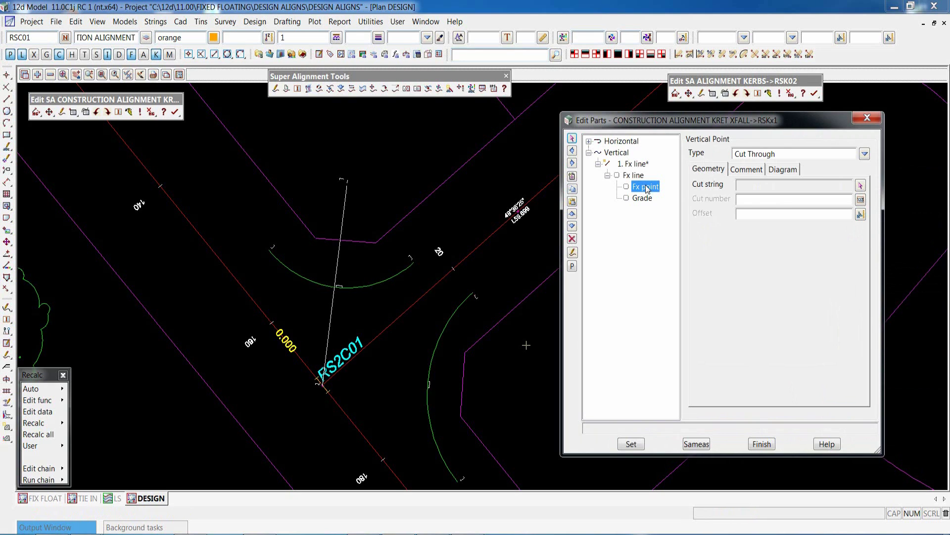
pyautogui.click(860, 186)
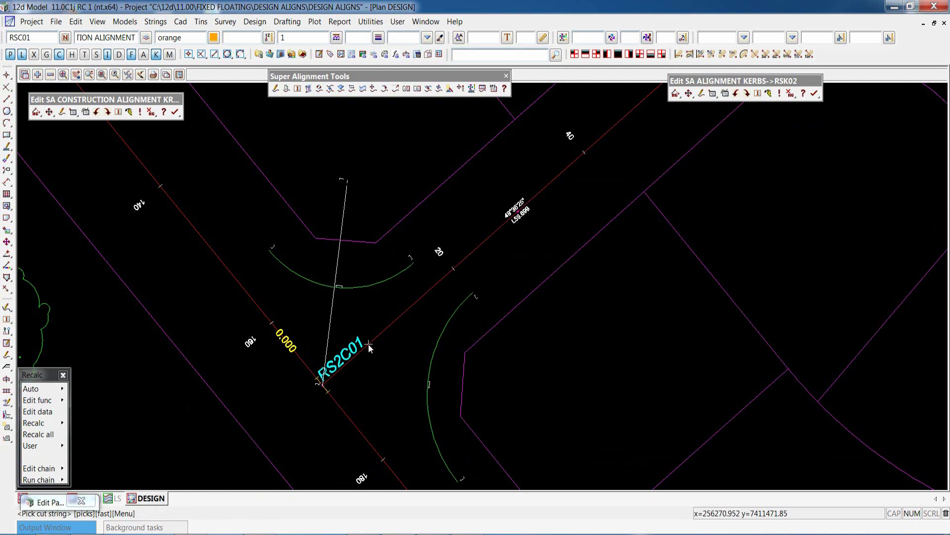
pyautogui.click(369, 348)
pyautogui.middleClick(384, 352)
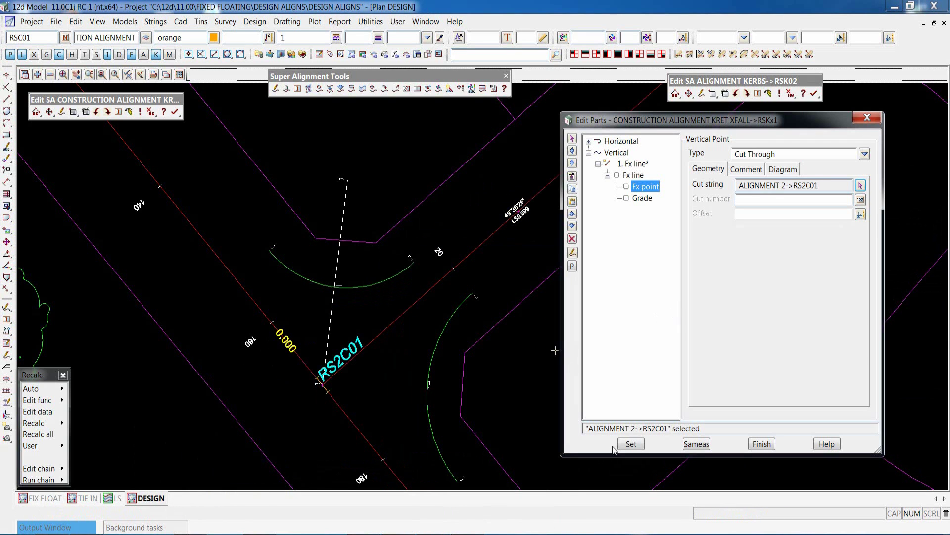
pyautogui.click(631, 444)
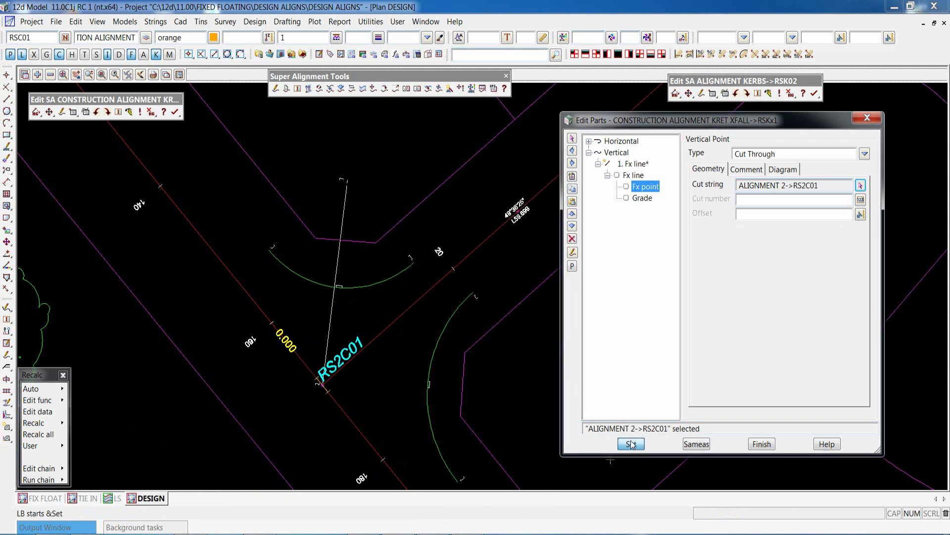
# Step: Set the vertical line's grade to type Value at -2, apply it, and finish editing the RSKx1 parts
pyautogui.click(642, 198)
pyautogui.click(861, 185)
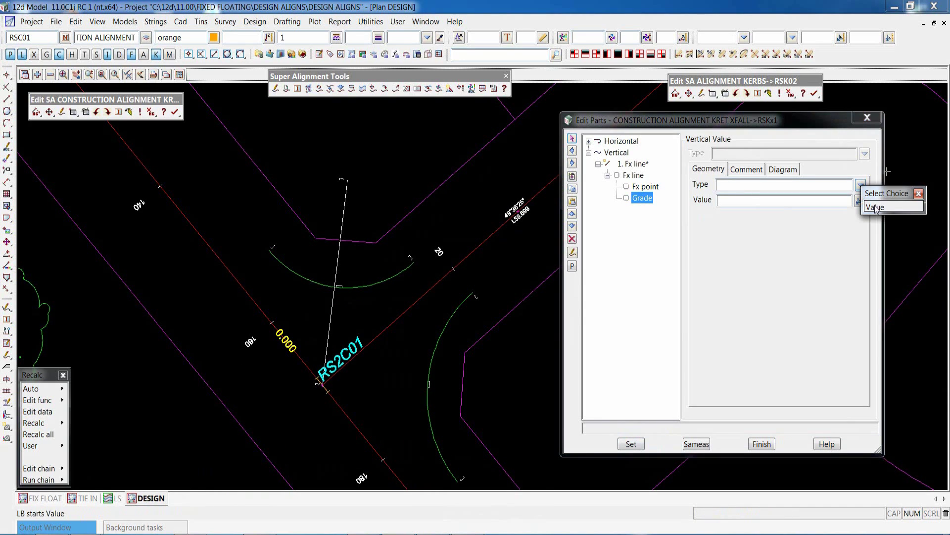
pyautogui.click(875, 207)
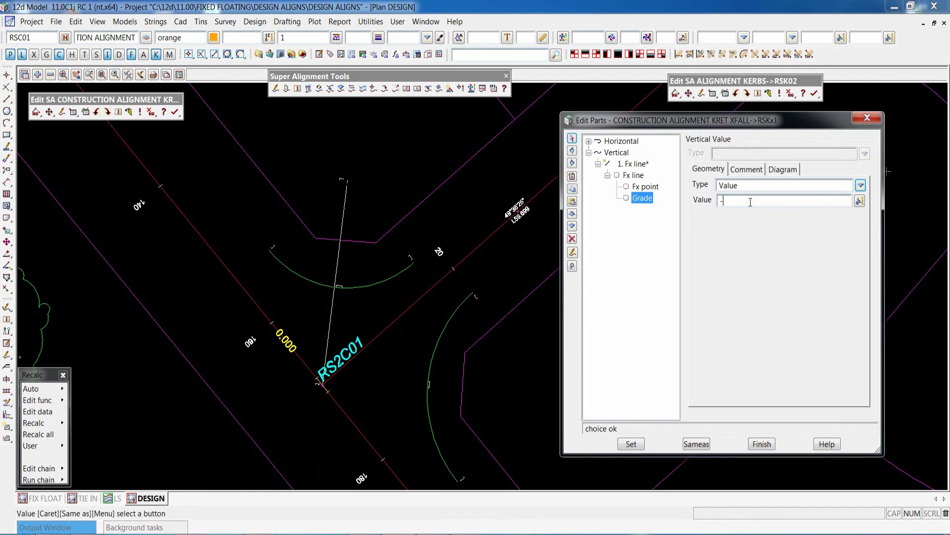
pyautogui.click(629, 445)
pyautogui.click(762, 444)
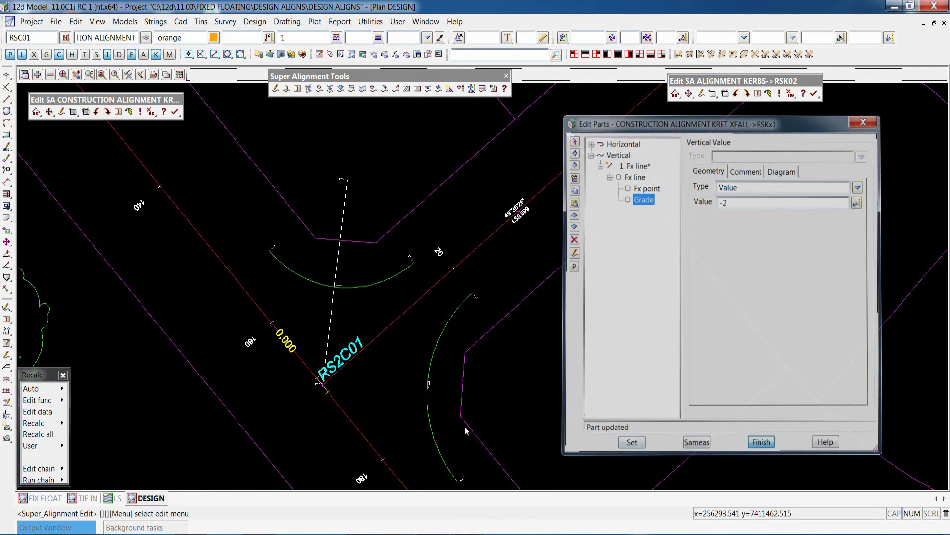
# Step: Check the vertical grade line of RSKx1 in the LS section view and return to the DESIGN plan
pyautogui.click(113, 498)
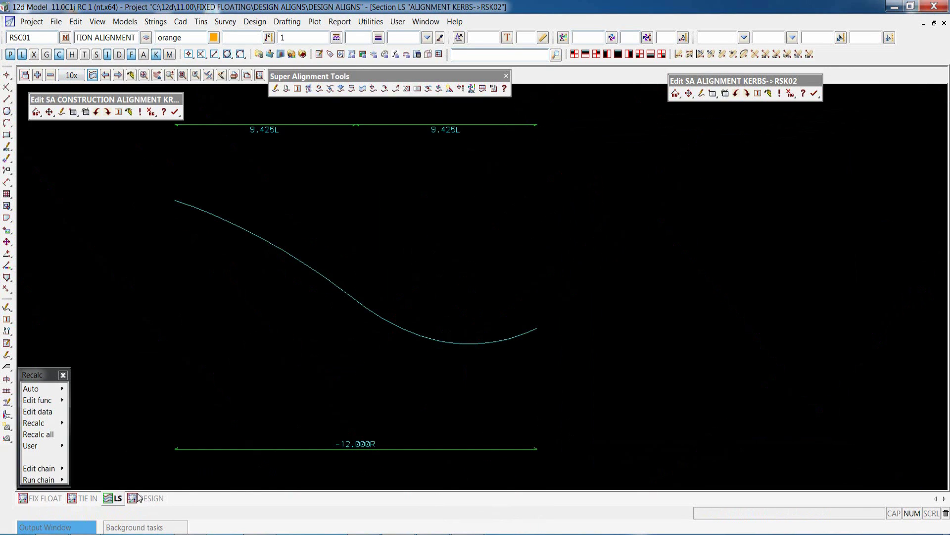
pyautogui.click(154, 497)
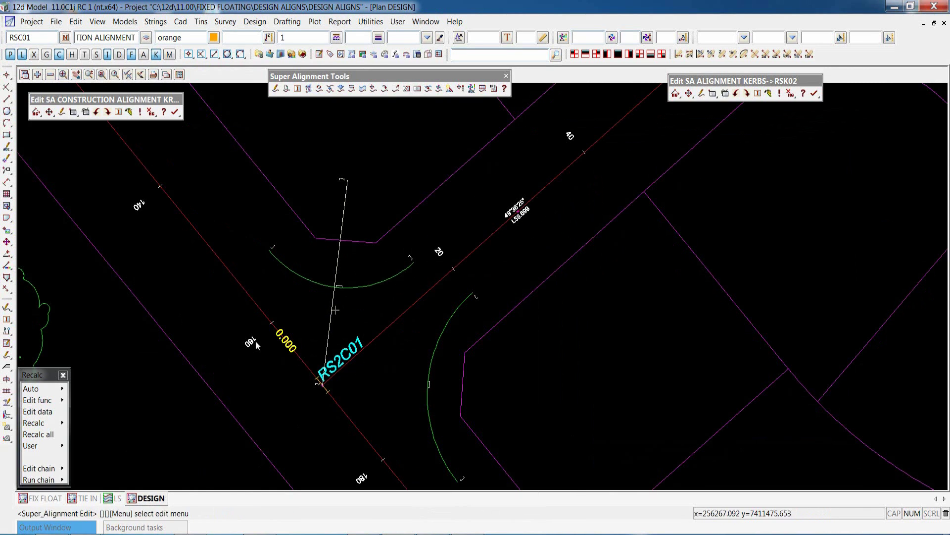
pyautogui.click(39, 479)
pyautogui.click(111, 498)
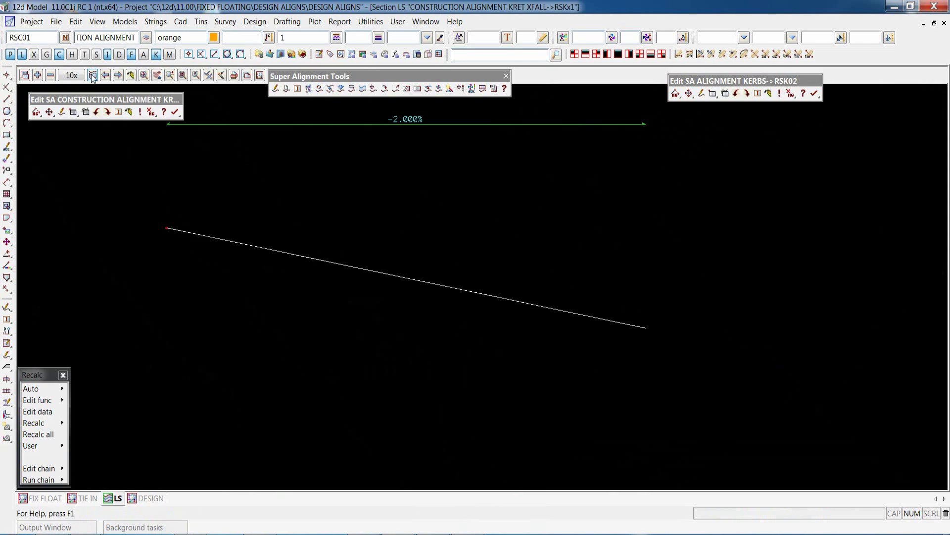
pyautogui.click(156, 498)
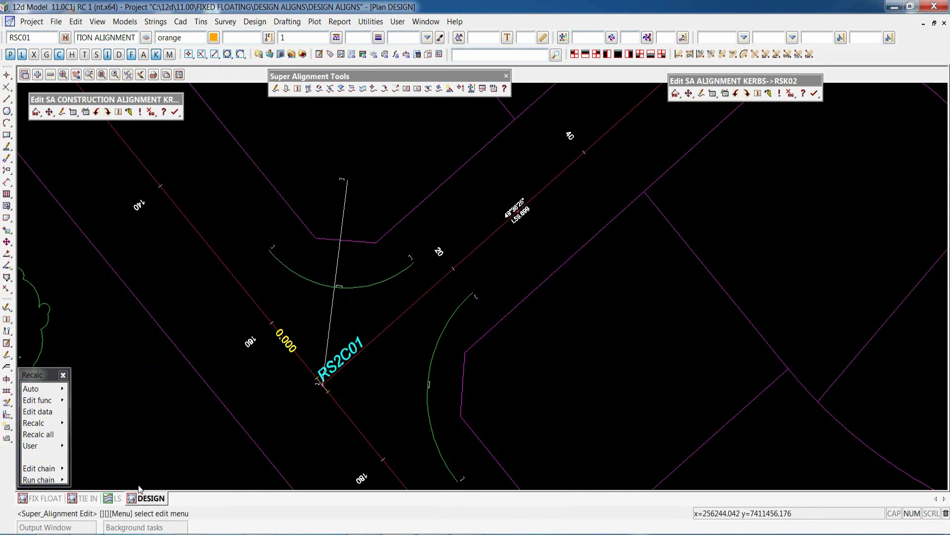
# Step: Show the RSK02 kerb profile in the LS section view and open its parts editor beside the curve
pyautogui.click(115, 498)
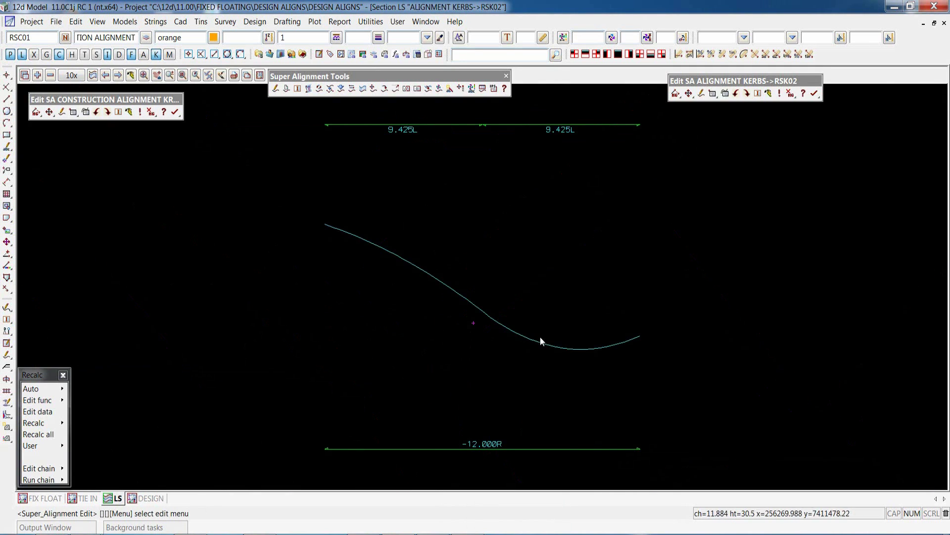
pyautogui.scroll(1, 541, 341)
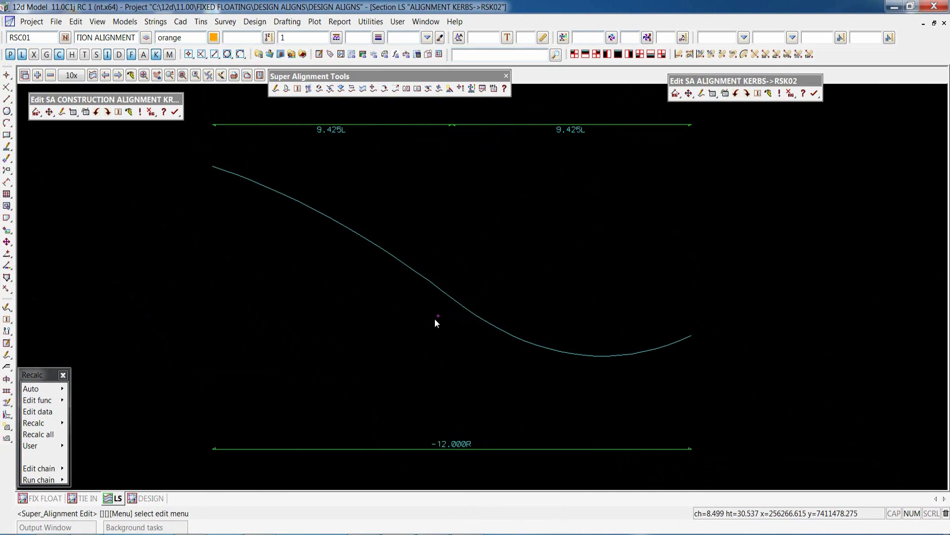
pyautogui.scroll(-2, 258, 293)
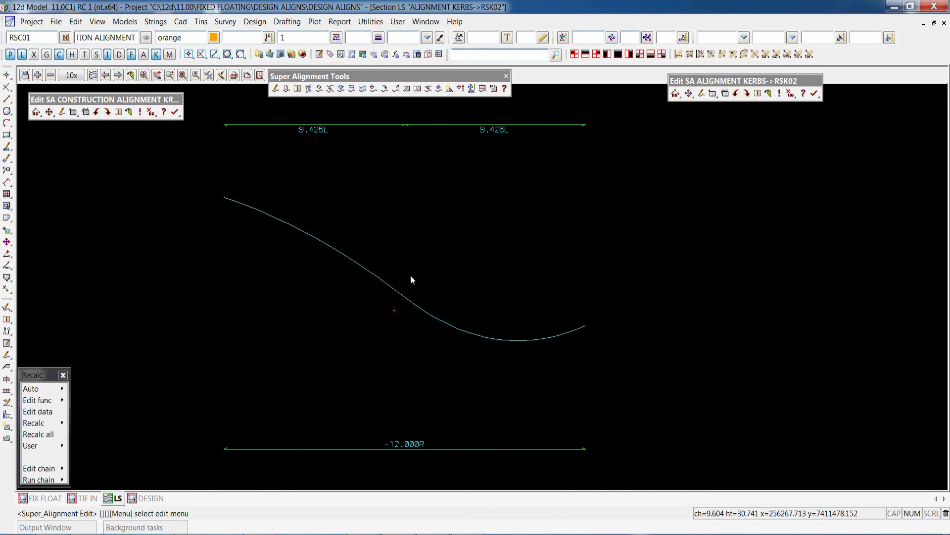
pyautogui.scroll(1, 429, 271)
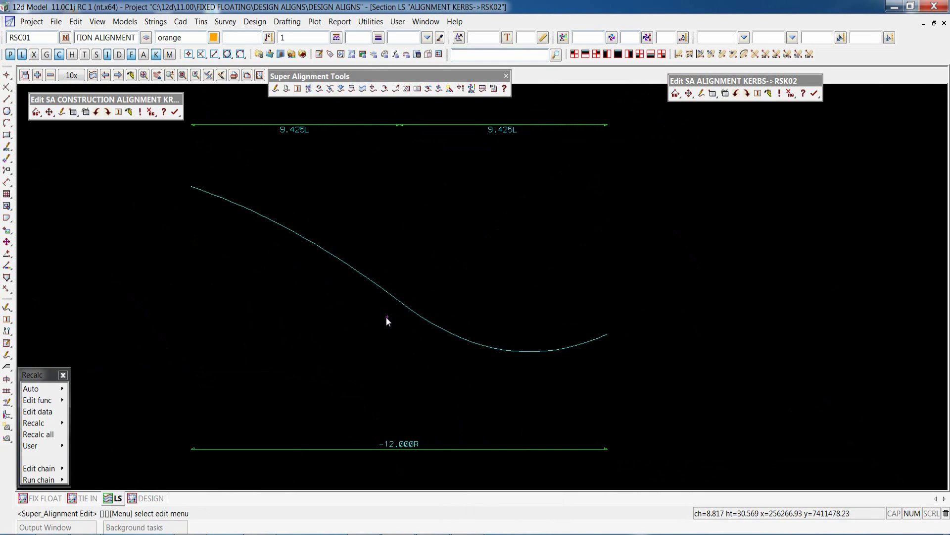
pyautogui.click(712, 93)
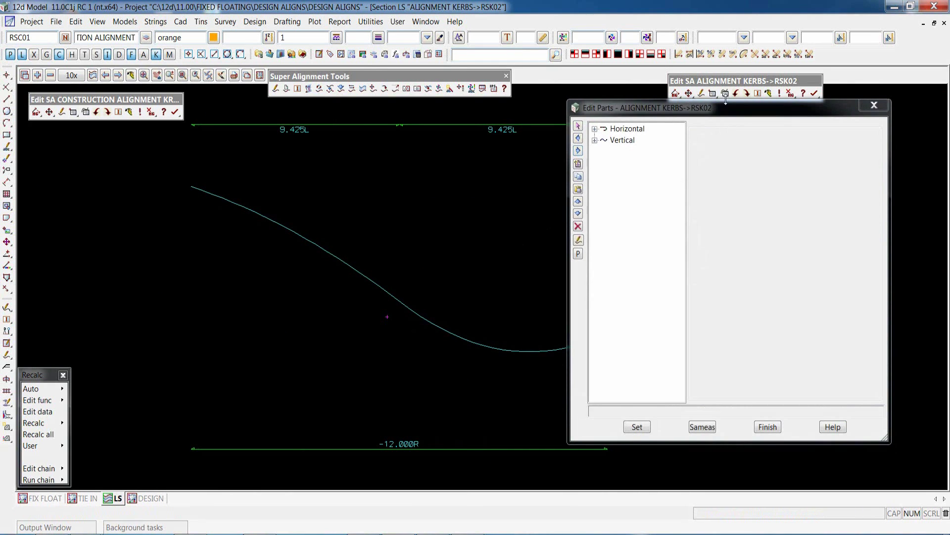
pyautogui.moveTo(725, 110); pyautogui.dragTo(752, 126)
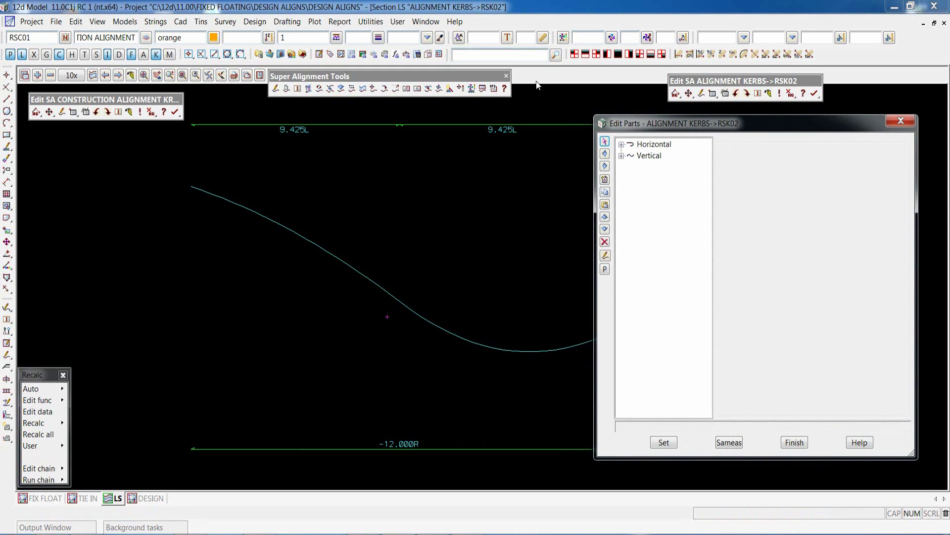
pyautogui.scroll(-1, 334, 295)
pyautogui.scroll(2, 421, 343)
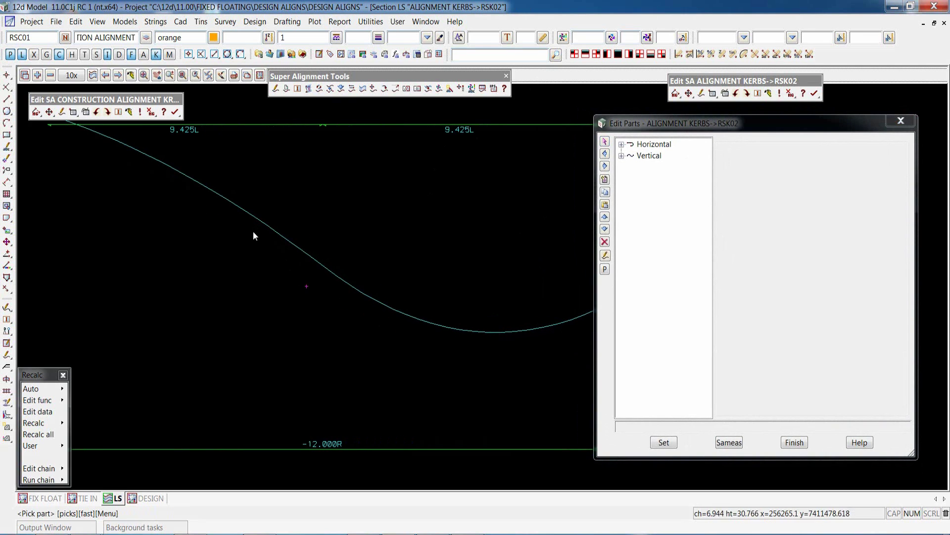
pyautogui.scroll(-1, 310, 333)
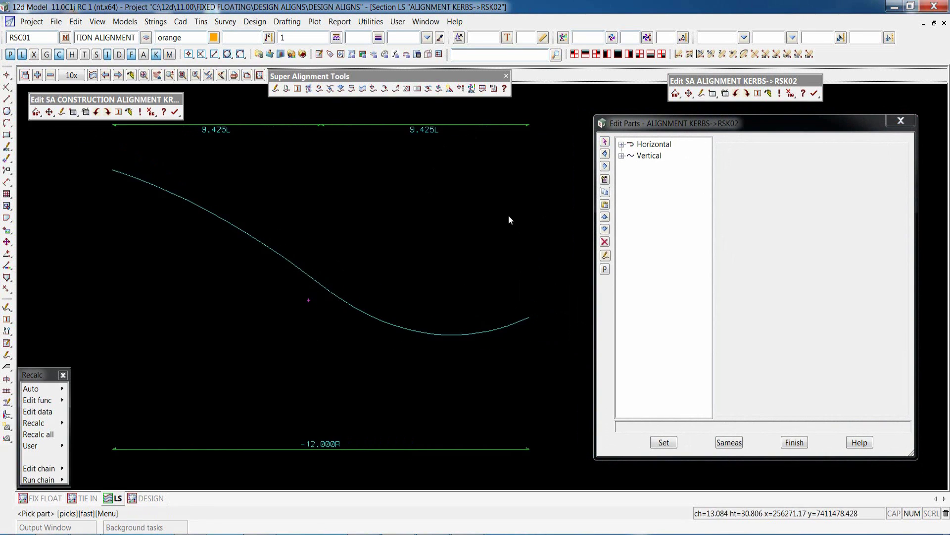
# Step: Insert a computator fixed line into RSK02's vertical parts directly after the Fr compound part
pyautogui.doubleClick(630, 146)
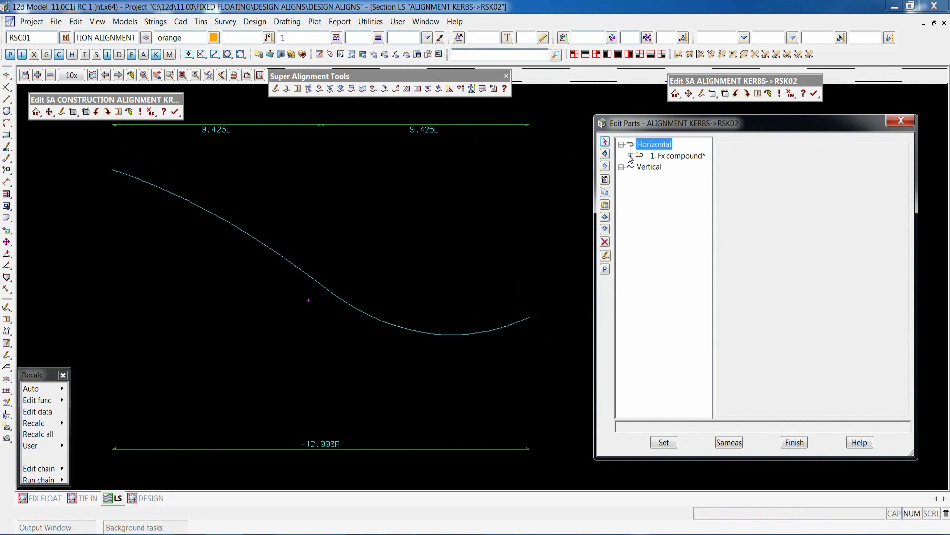
pyautogui.click(622, 168)
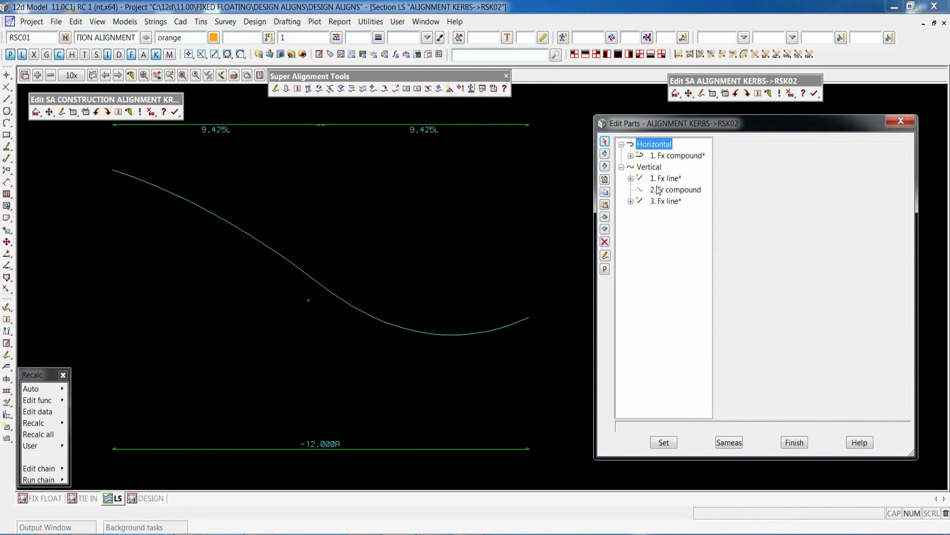
pyautogui.click(666, 191)
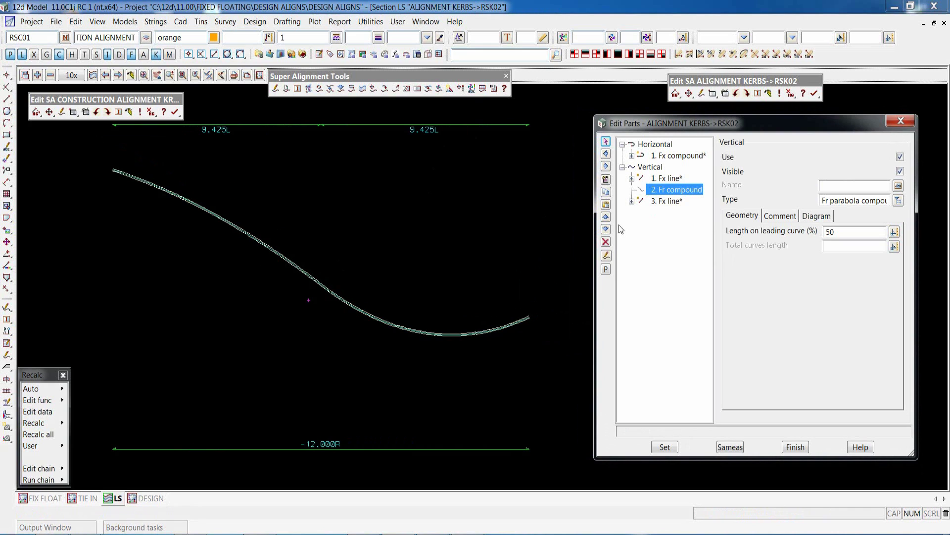
pyautogui.click(606, 180)
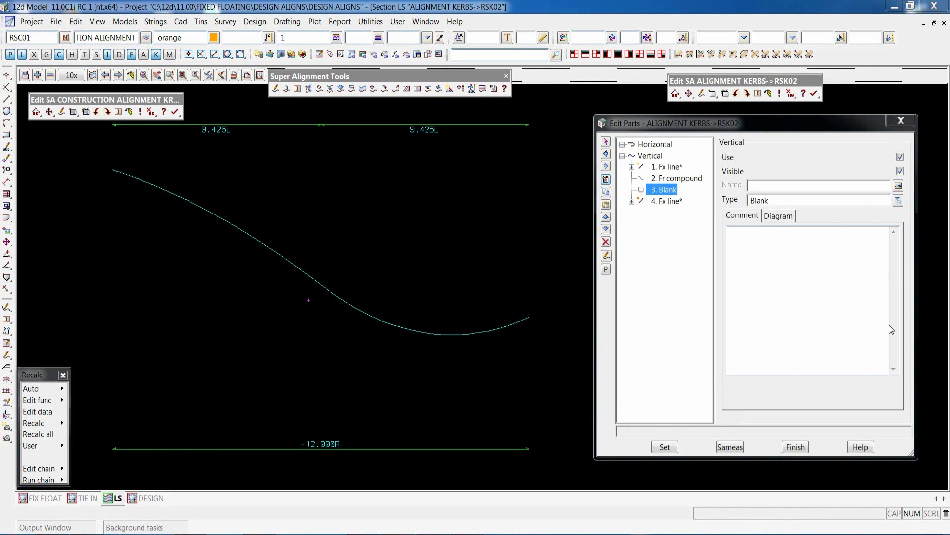
pyautogui.click(820, 343)
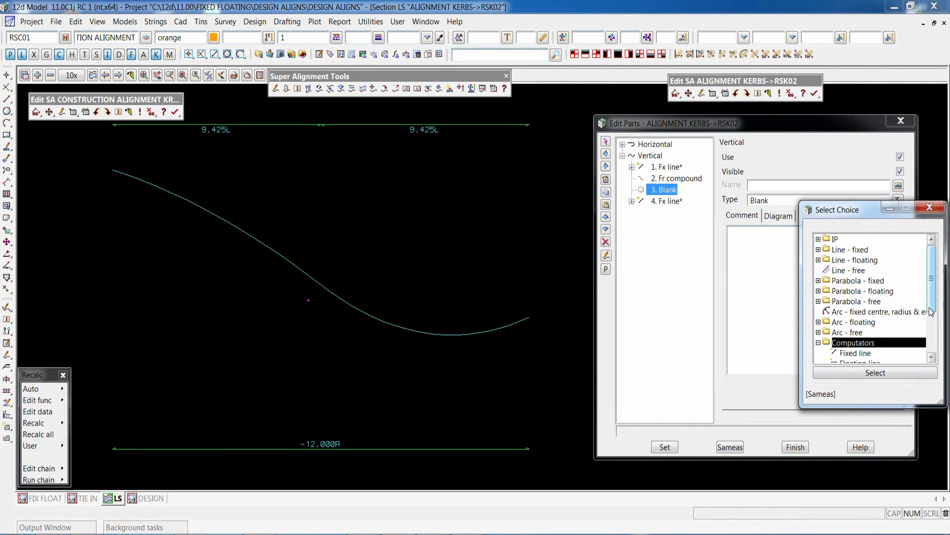
pyautogui.click(820, 343)
pyautogui.doubleClick(851, 292)
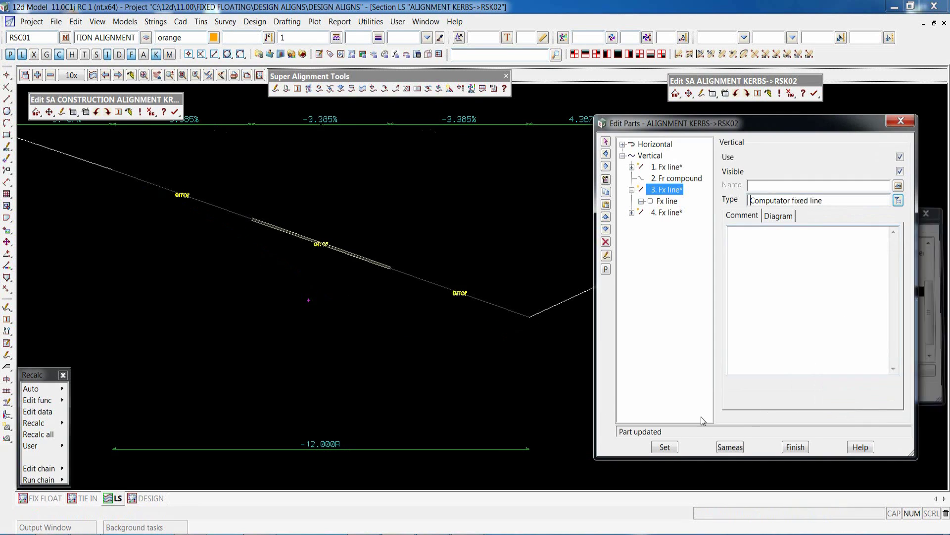
# Step: Define the inserted vertical fixed line of RSK02 by Point, Grade with relative start 0 and relative end 0
pyautogui.click(671, 202)
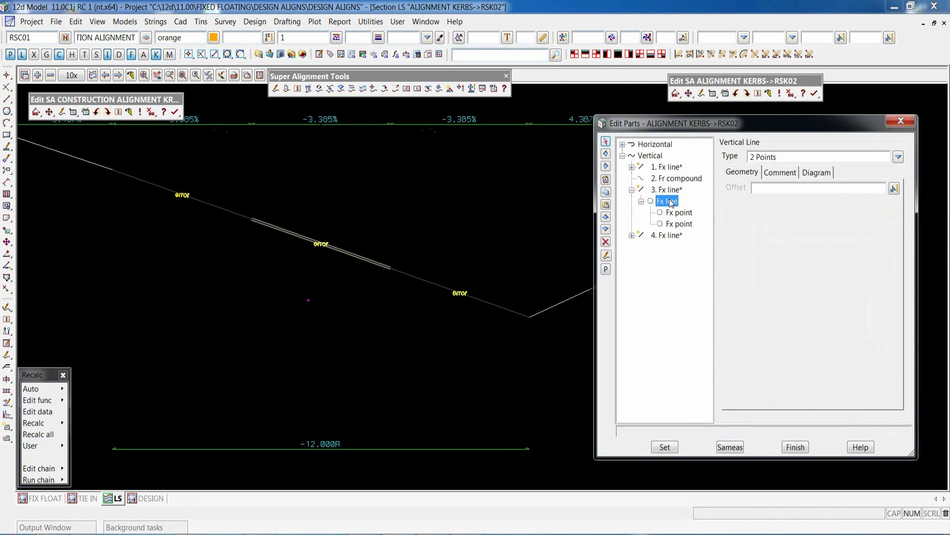
pyautogui.click(898, 157)
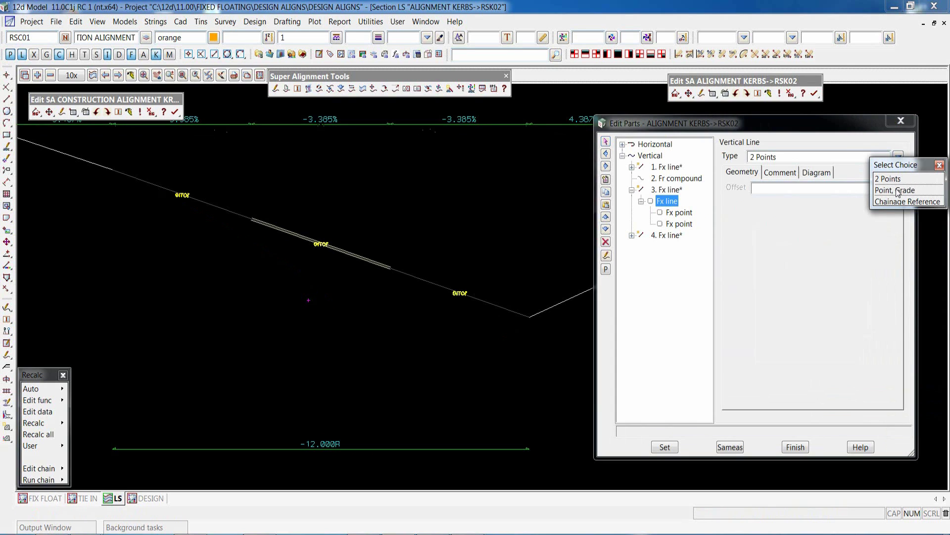
pyautogui.doubleClick(891, 189)
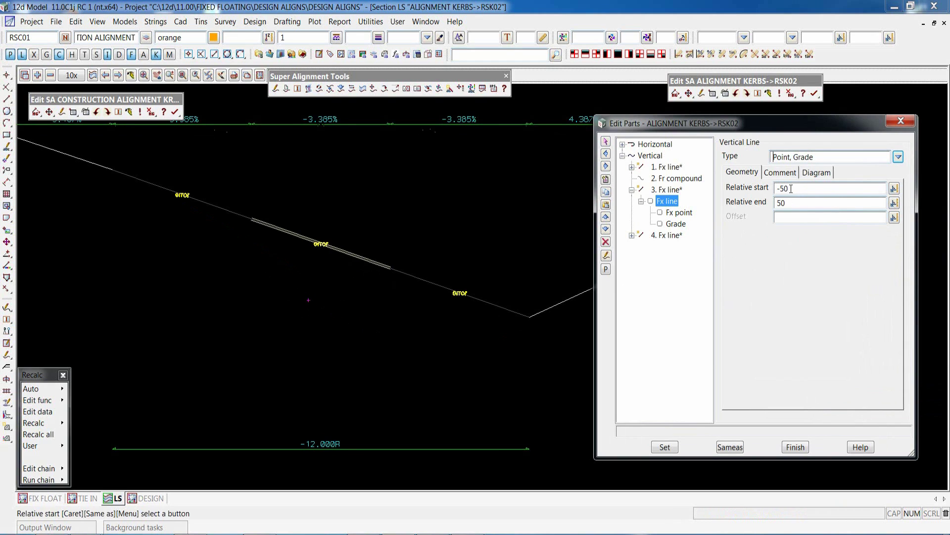
pyautogui.moveTo(791, 189); pyautogui.dragTo(775, 193)
pyautogui.doubleClick(788, 201)
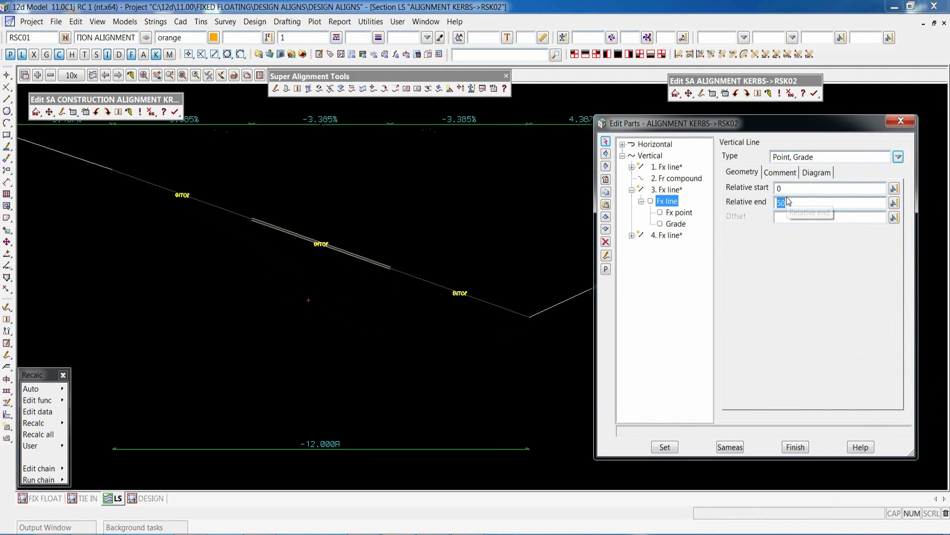
pyautogui.write('0')
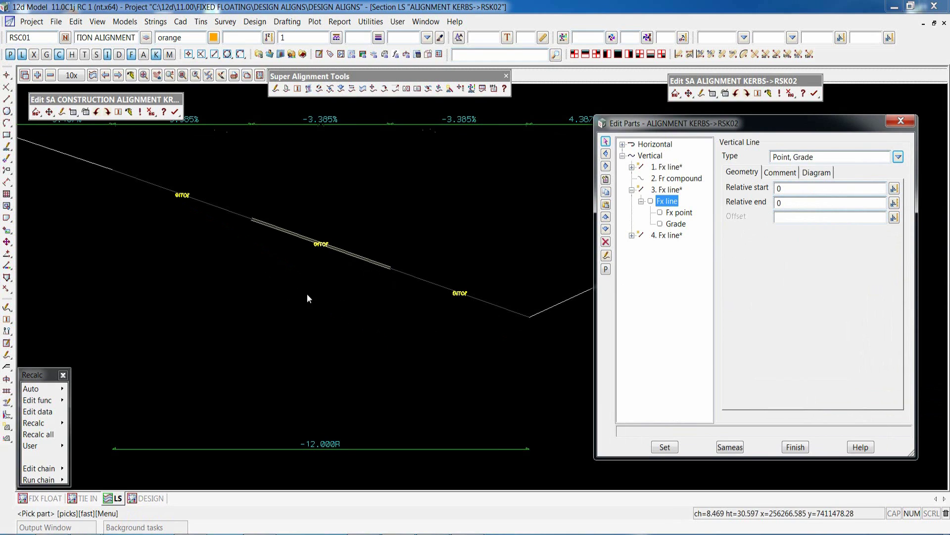
pyautogui.click(665, 447)
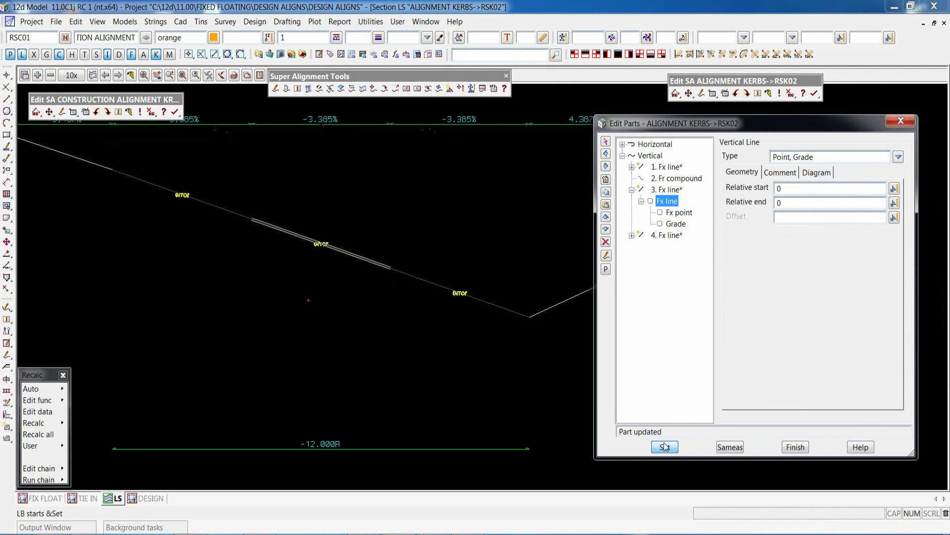
# Step: Use the RSKx1 crossfall alignment as the cut string for the inserted line's Cut Through fixed point and apply it
pyautogui.click(684, 213)
pyautogui.click(893, 189)
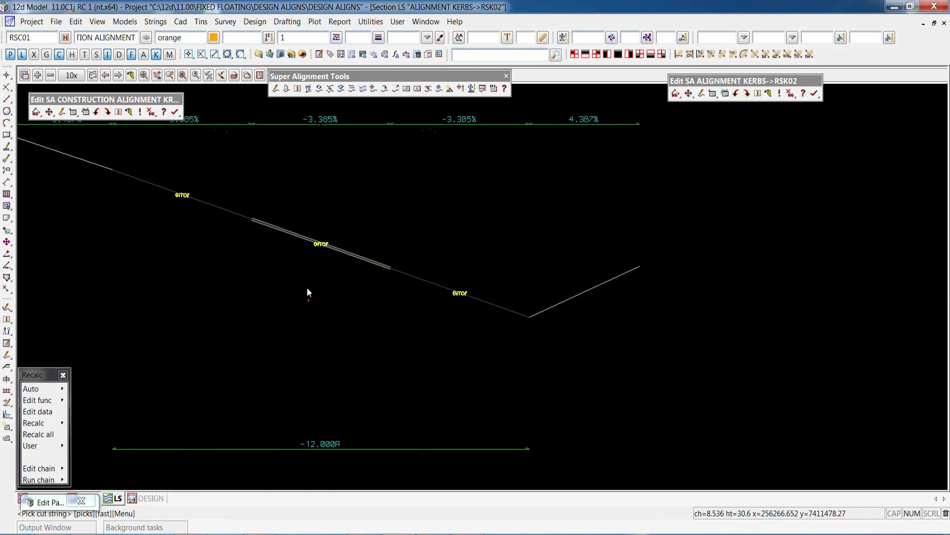
pyautogui.click(309, 301)
pyautogui.middleClick(309, 301)
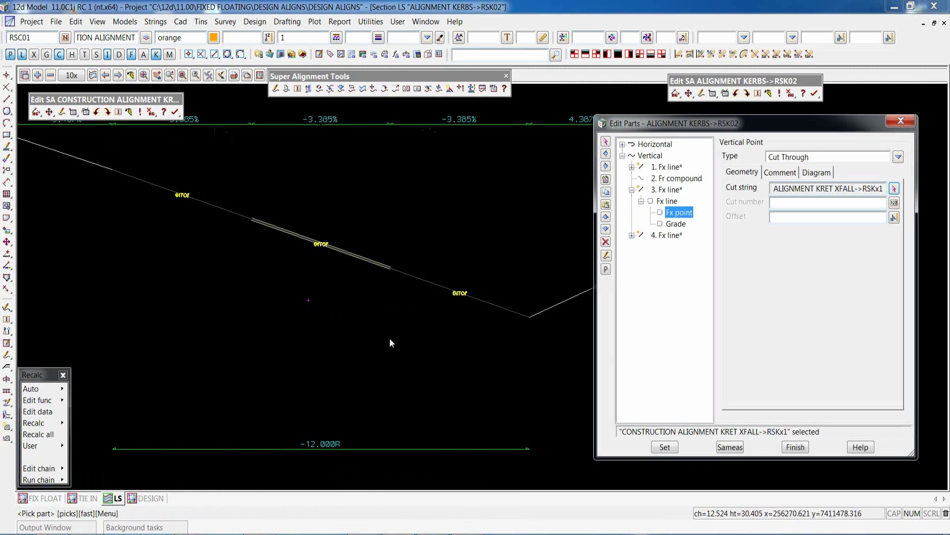
pyautogui.click(664, 448)
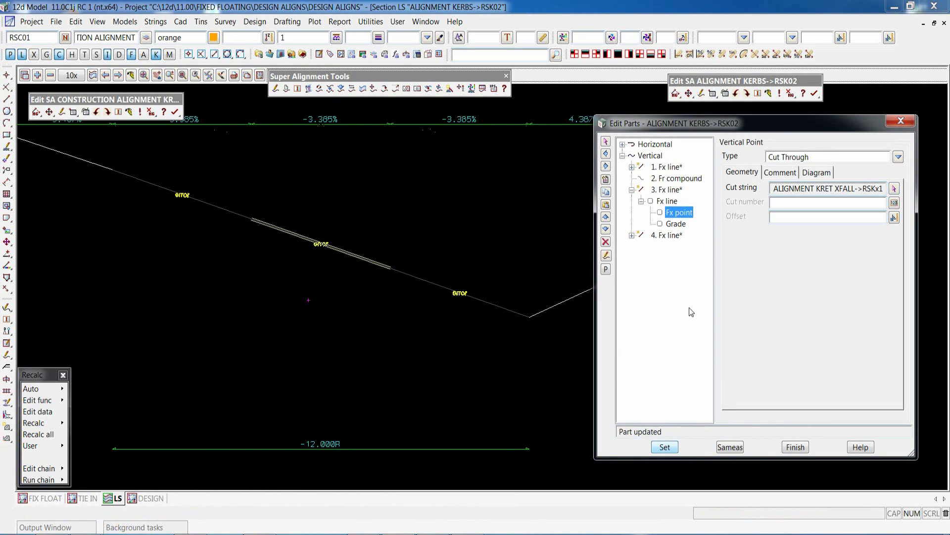
# Step: Set the inserted line's grade to type Value at -6 and apply it to RSK02's vertical profile
pyautogui.click(676, 224)
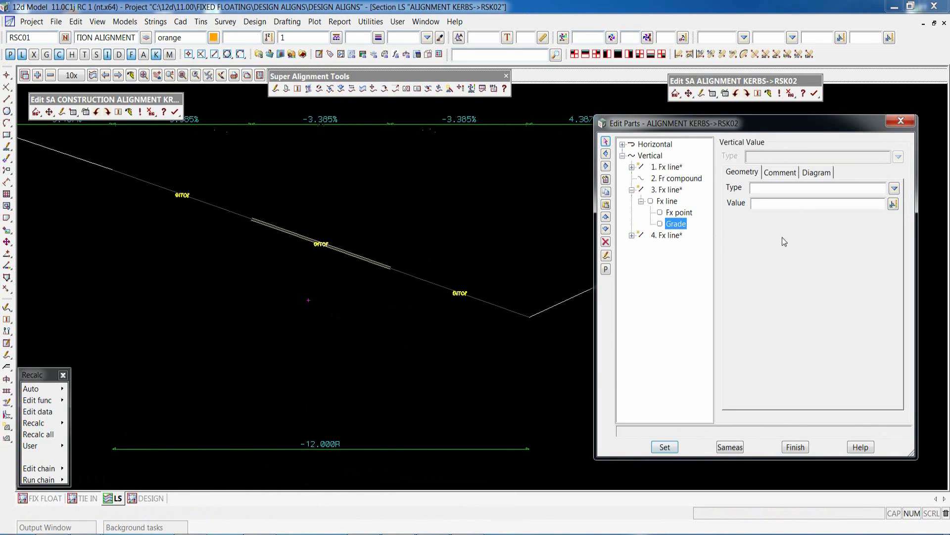
pyautogui.click(895, 190)
pyautogui.click(842, 207)
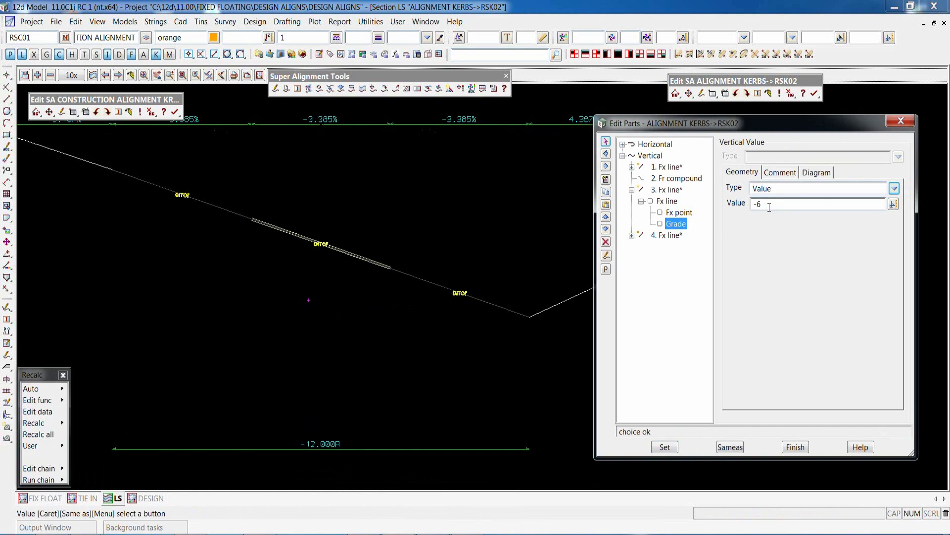
pyautogui.click(665, 447)
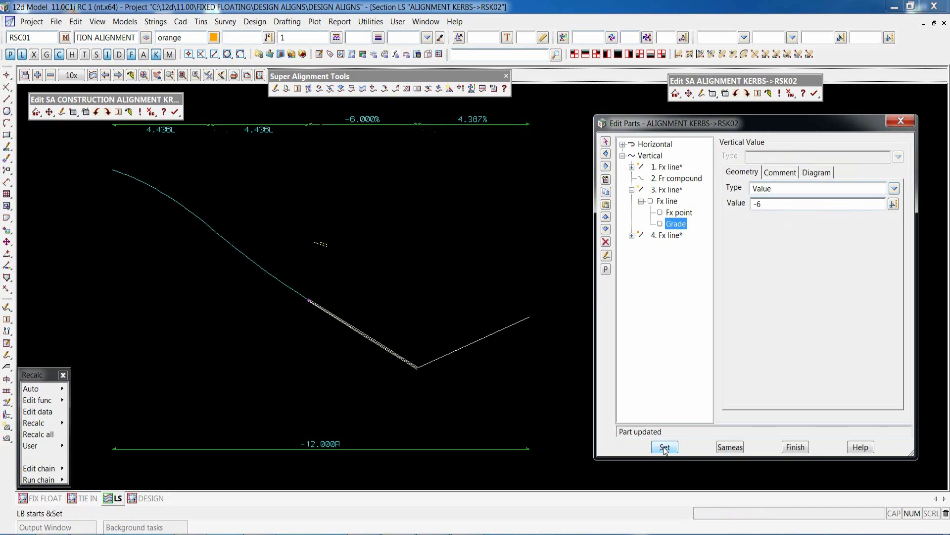
pyautogui.click(515, 8)
pyautogui.moveTo(413, 356); pyautogui.dragTo(353, 340, button='middle')
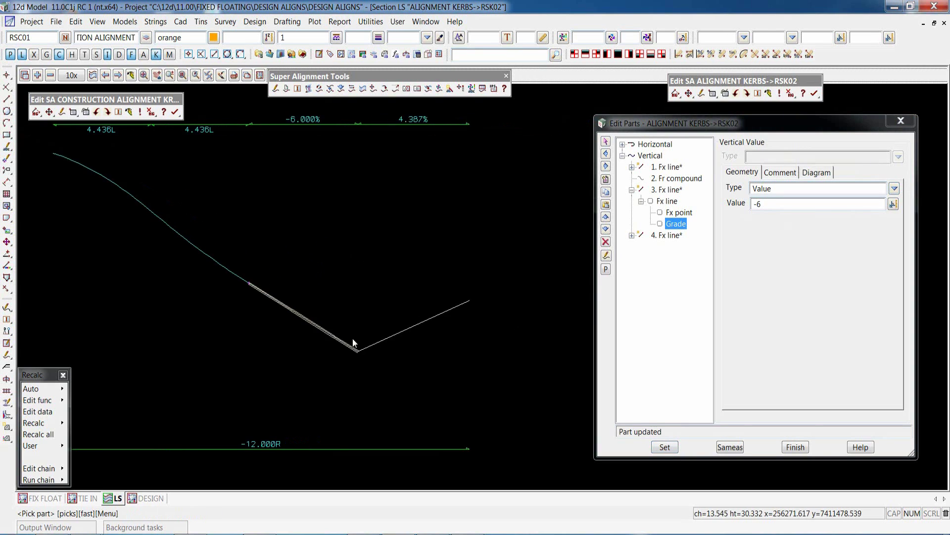
pyautogui.scroll(-1, 238, 290)
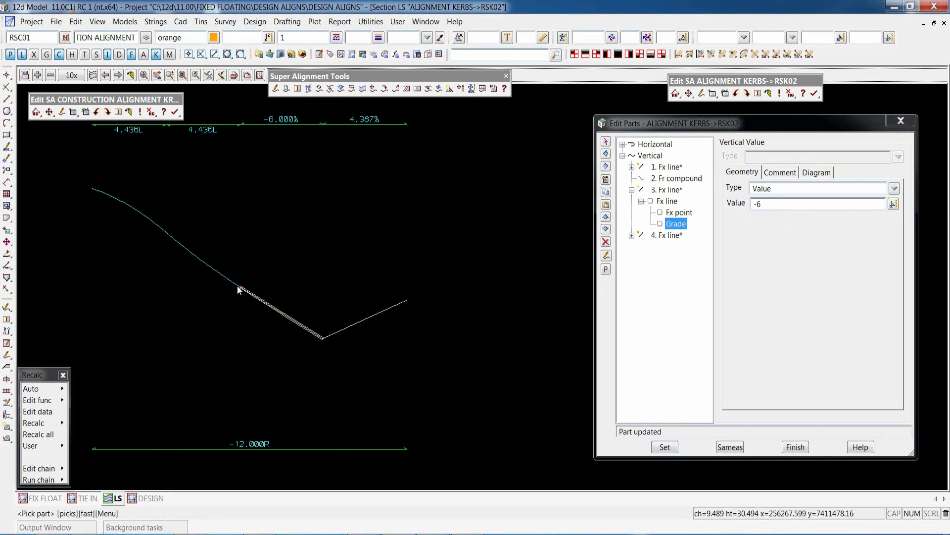
# Step: Copy the Fr compound part, paste it directly after the inserted fixed line in RSK02's vertical parts, and apply it
pyautogui.click(681, 179)
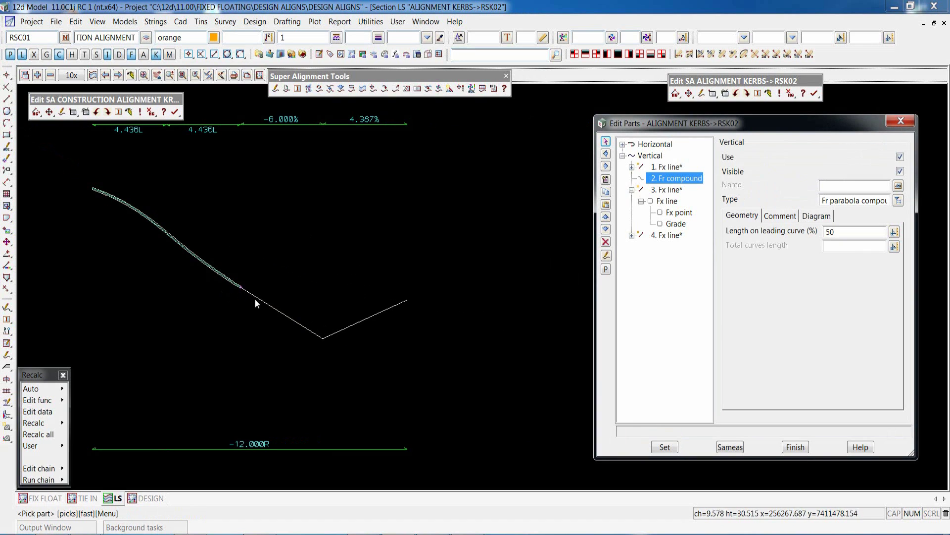
pyautogui.click(669, 190)
pyautogui.click(663, 179)
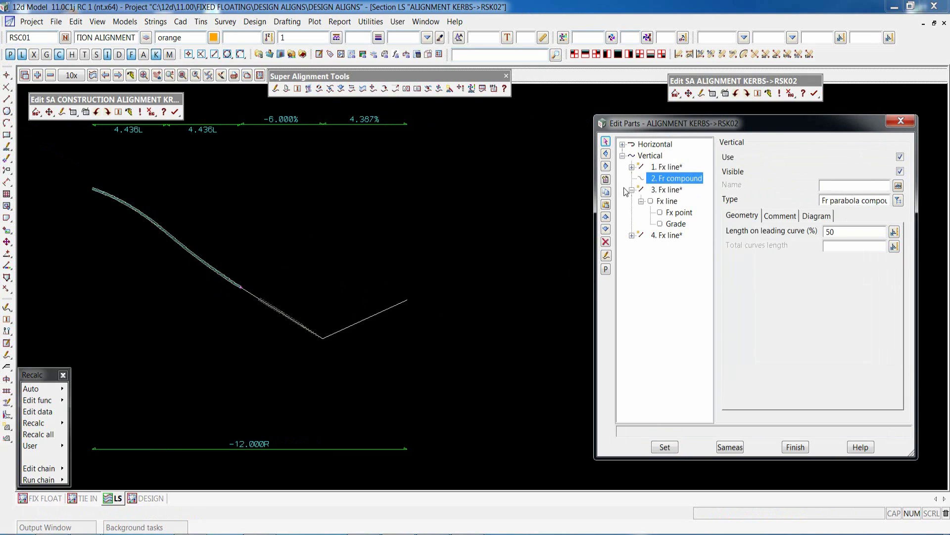
pyautogui.click(606, 192)
pyautogui.click(668, 191)
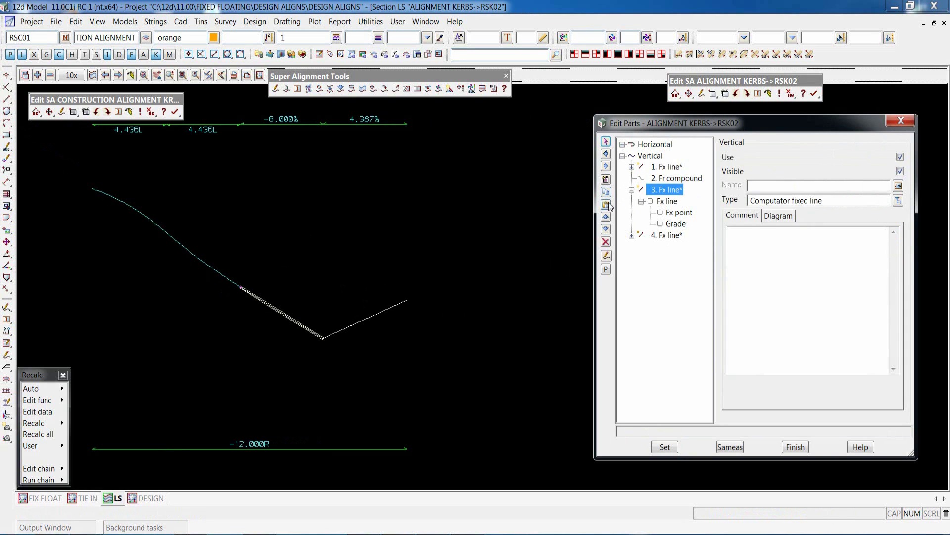
pyautogui.click(606, 205)
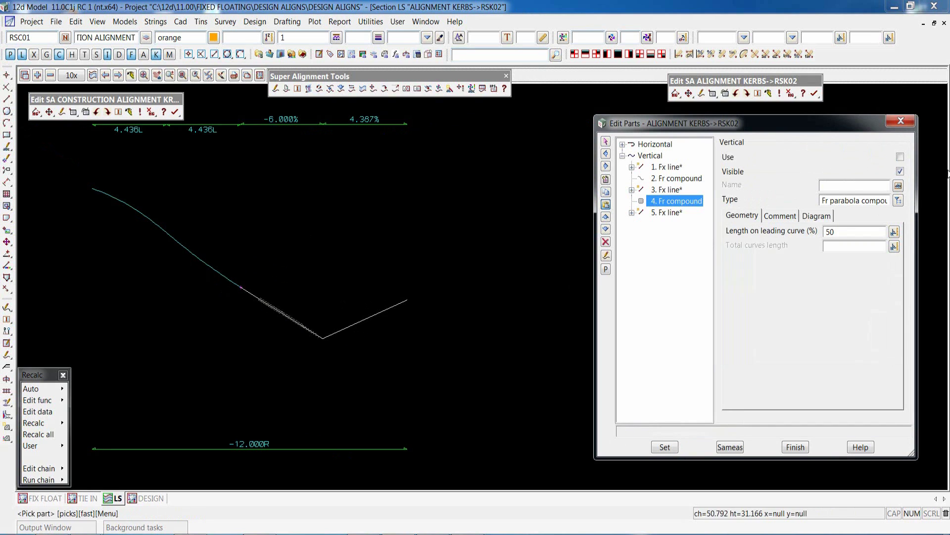
pyautogui.click(668, 445)
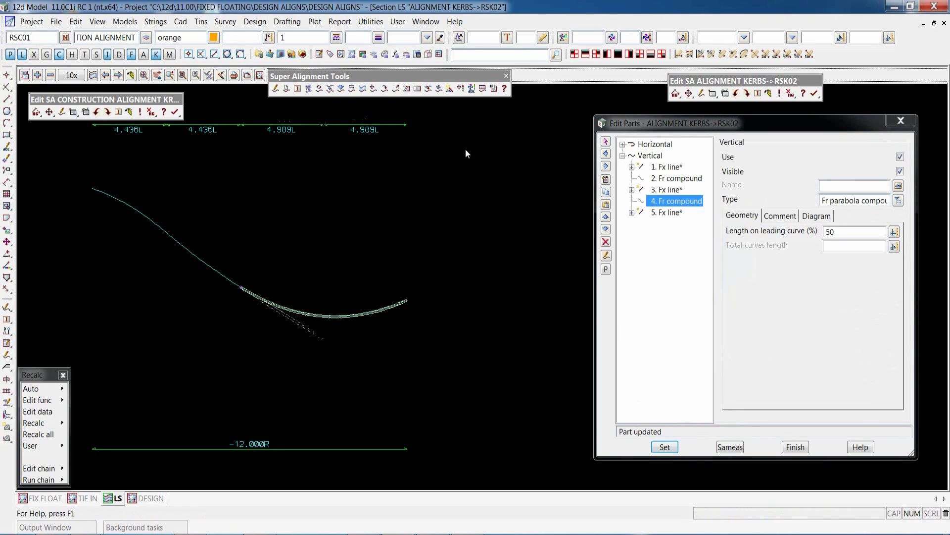
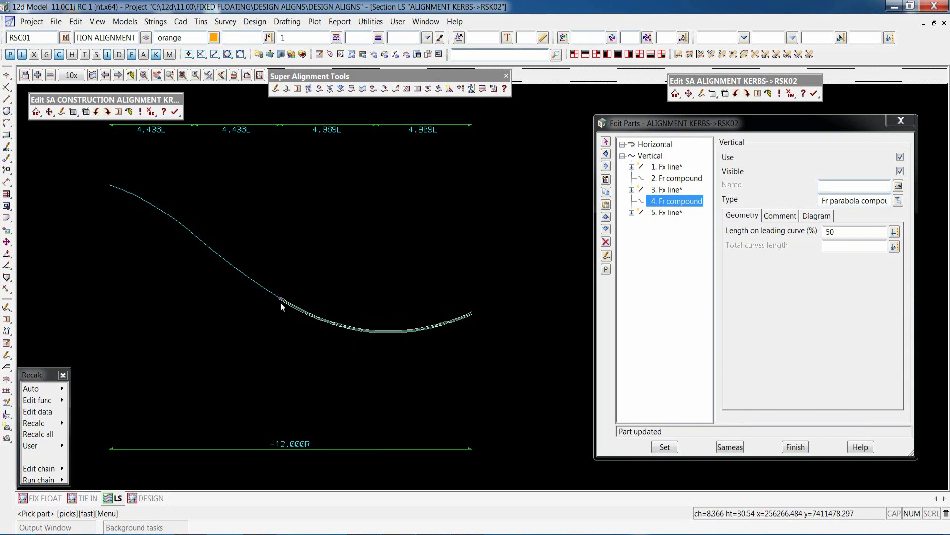
# Step: Set RSKx1's vertical grade value to -1.5, reapply RSK02's second Fr compound part, and finish both parts editors
pyautogui.click(62, 112)
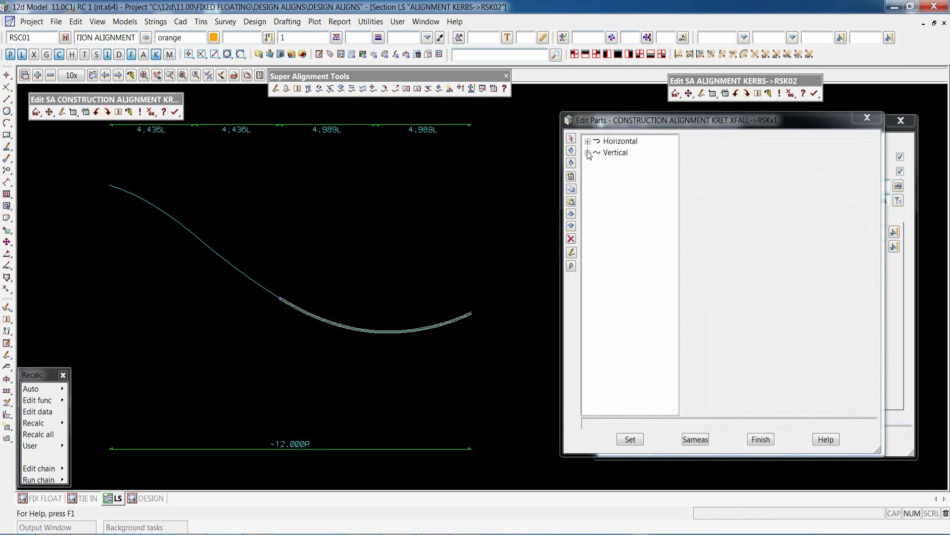
pyautogui.click(589, 153)
pyautogui.click(633, 164)
pyautogui.click(635, 176)
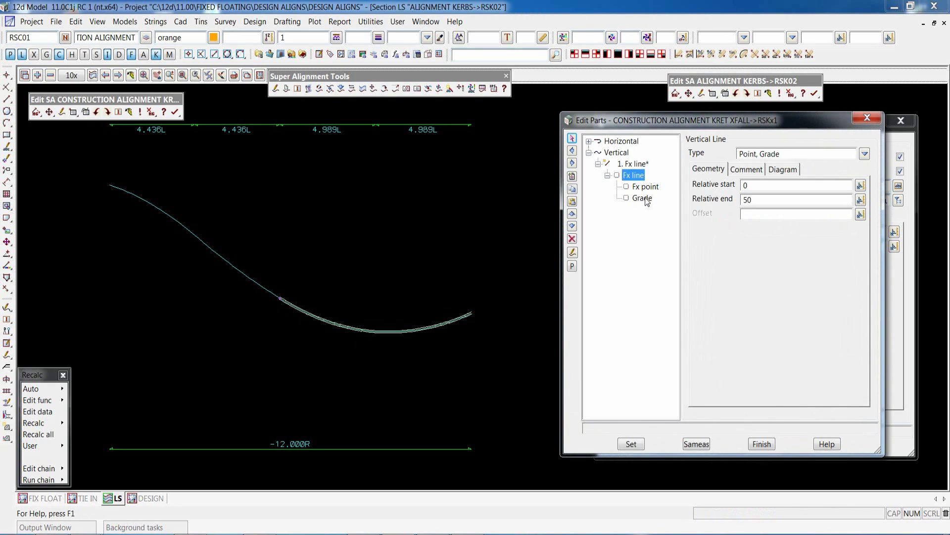
pyautogui.click(642, 198)
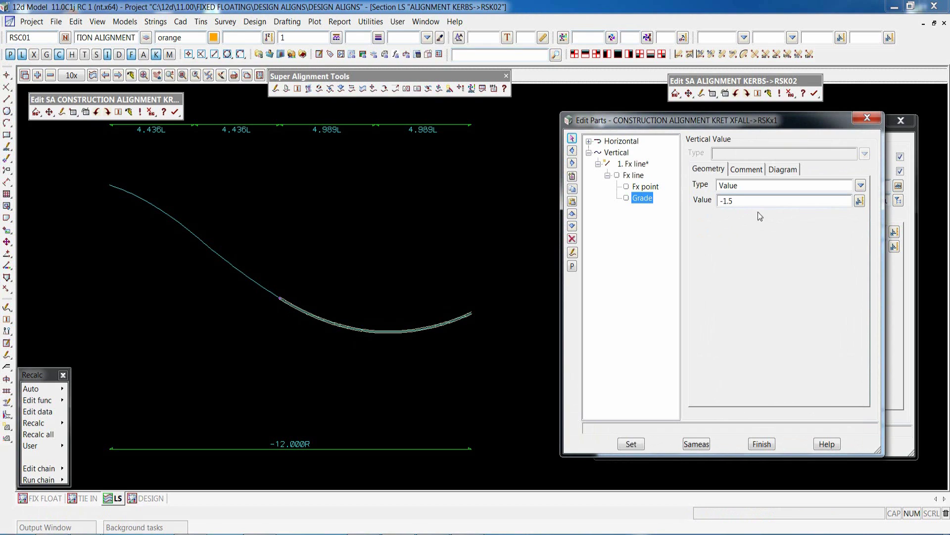
pyautogui.click(631, 443)
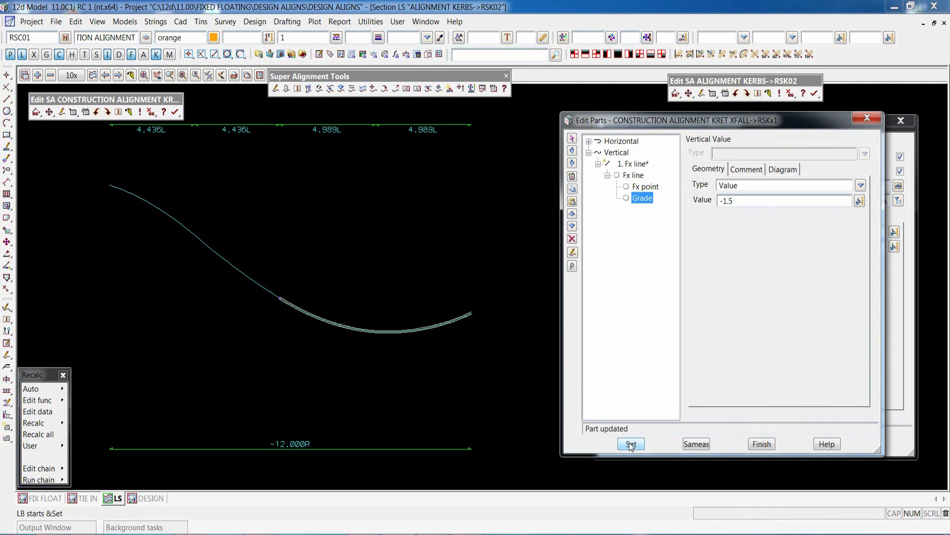
pyautogui.click(762, 443)
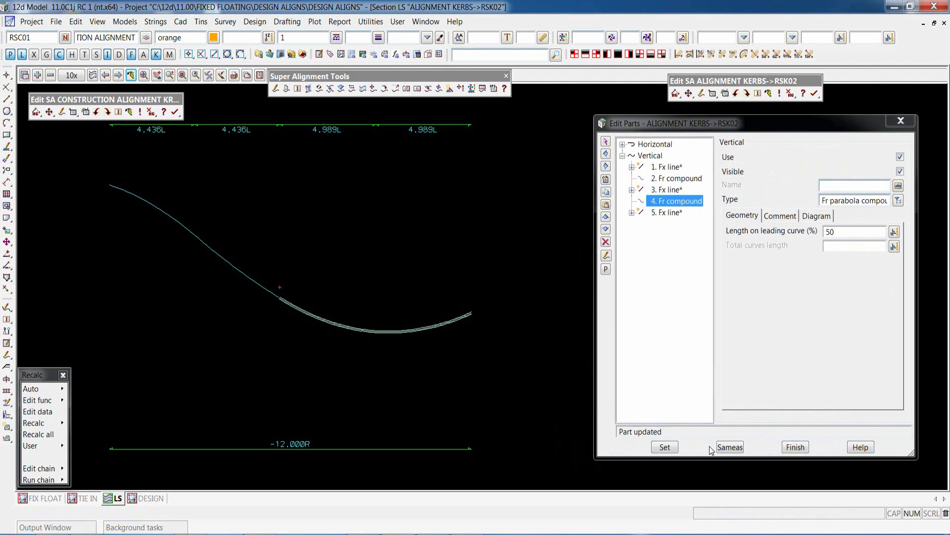
pyautogui.click(665, 447)
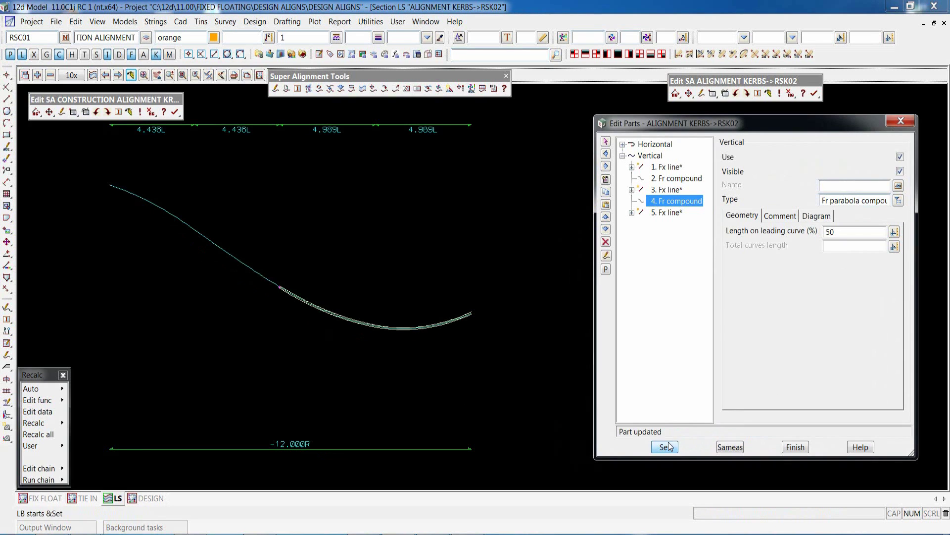
pyautogui.click(795, 447)
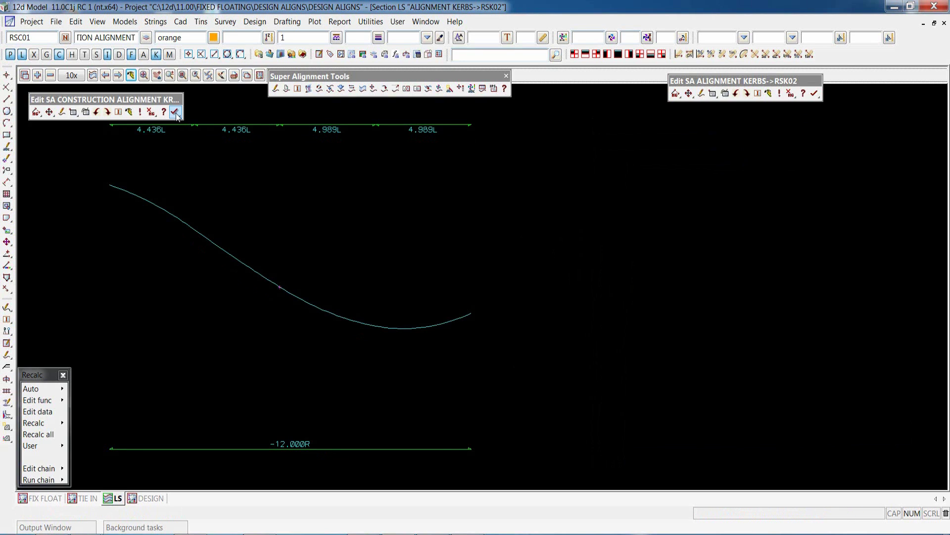
# Step: Save and finish editing the RSKx1 construction alignment and the RSK02 kerb alignment
pyautogui.click(174, 112)
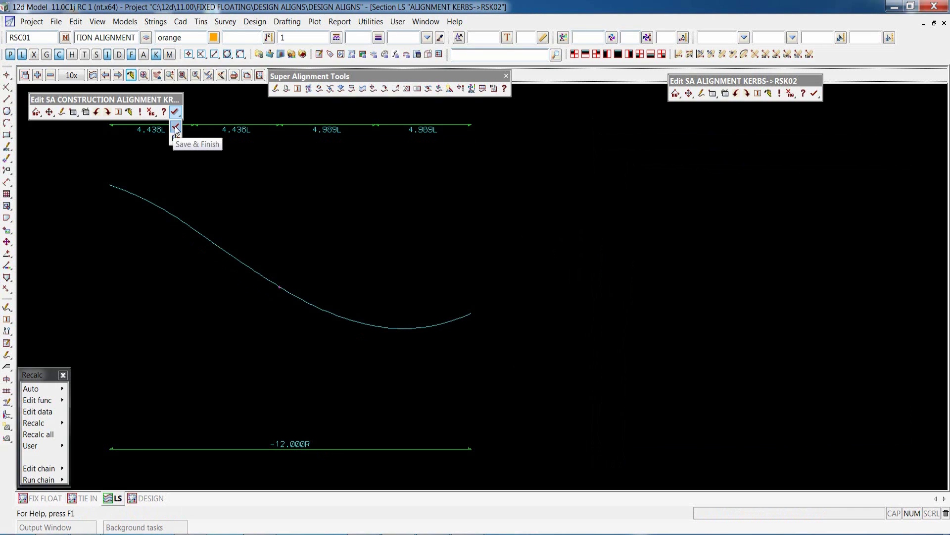
pyautogui.click(176, 128)
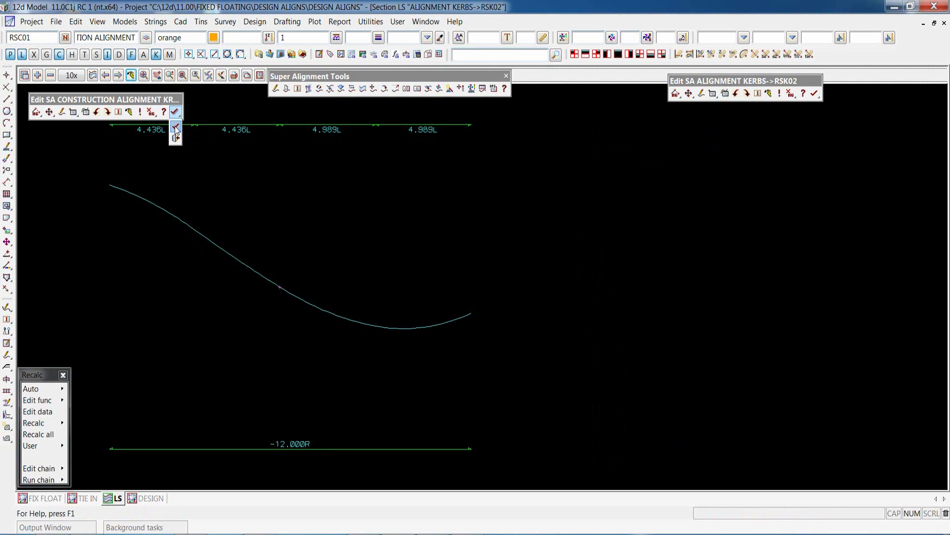
pyautogui.click(205, 169)
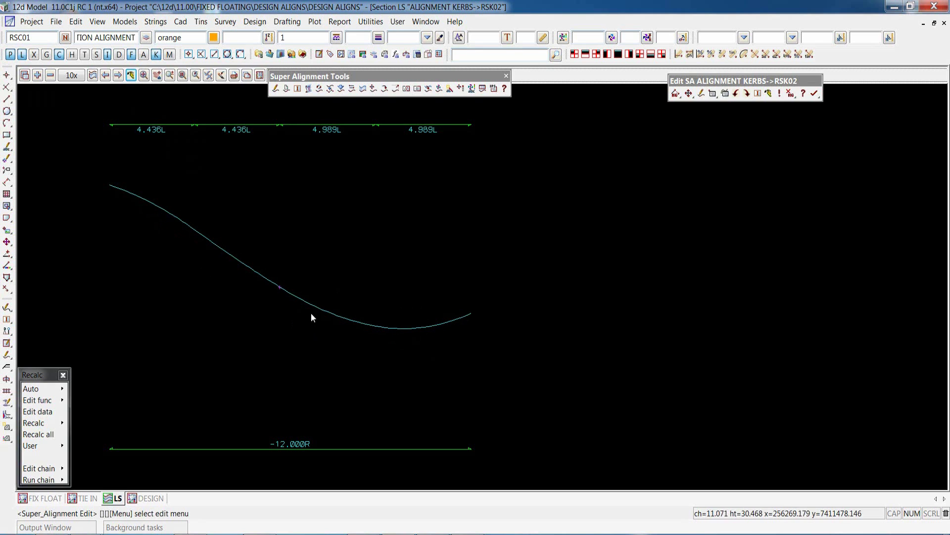
pyautogui.click(814, 94)
pyautogui.click(836, 151)
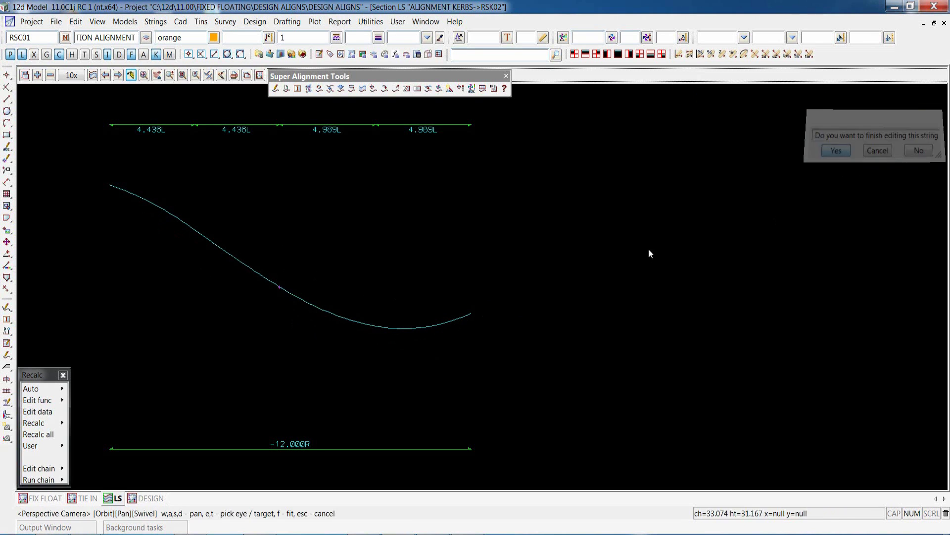
# Step: Start a new super alignment for the cul-de-sac in the DESIGN plan view, using the RSK kerb return preset and naming it RSKcul
pyautogui.click(147, 498)
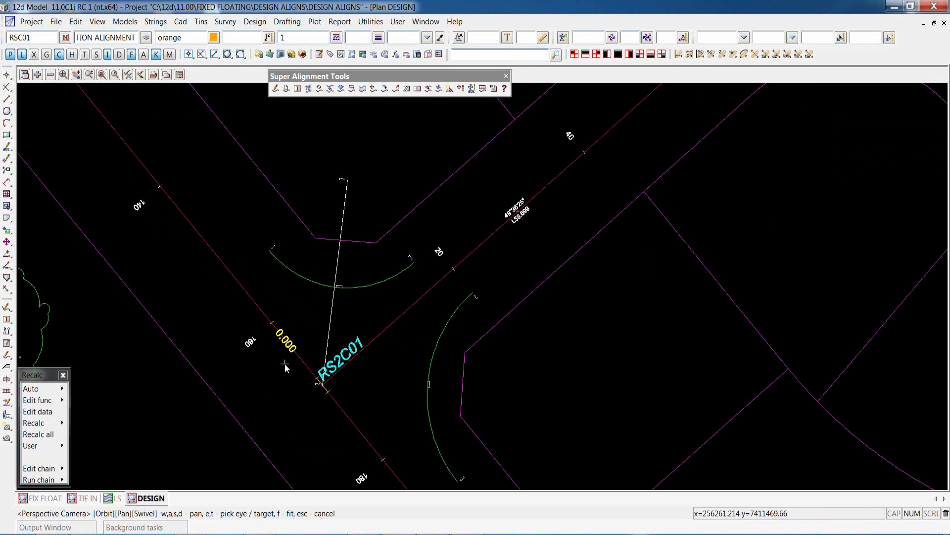
pyautogui.scroll(3, 468, 312)
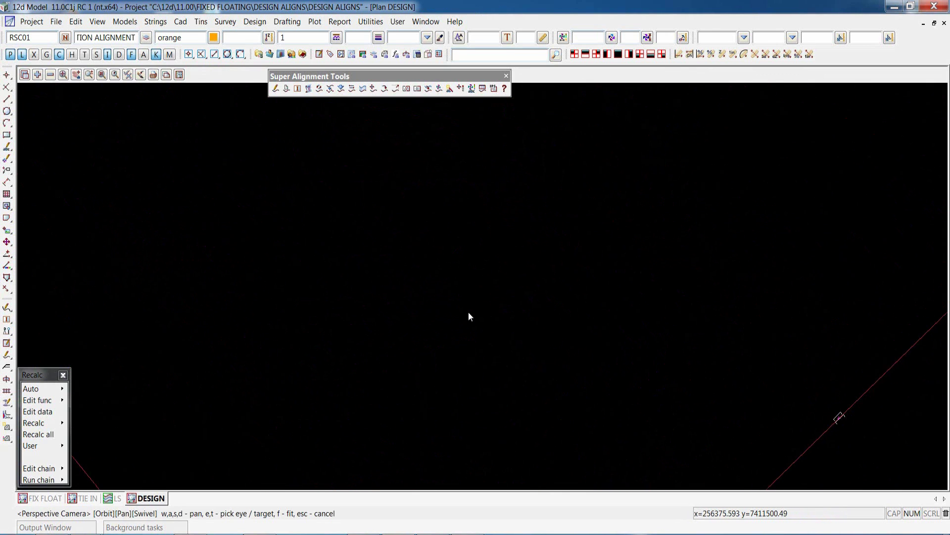
pyautogui.scroll(1, 495, 227)
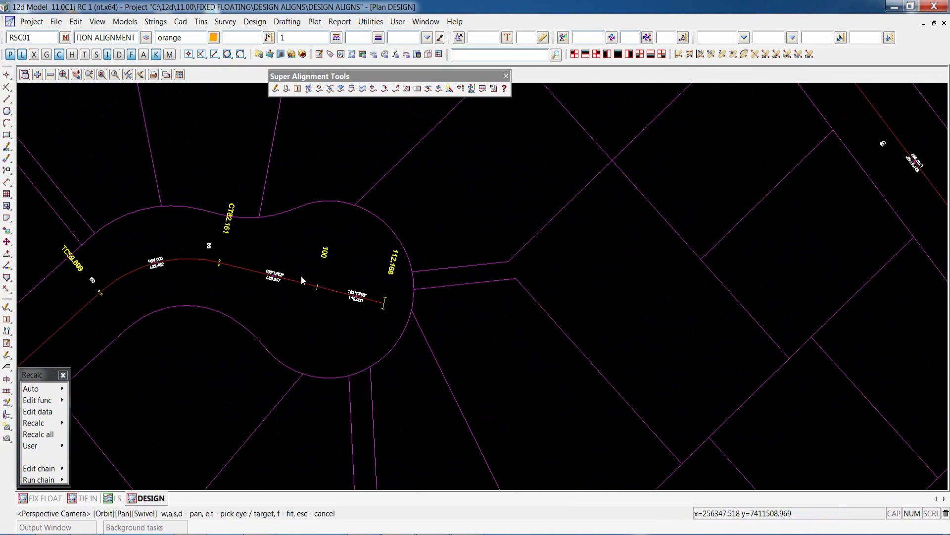
pyautogui.click(276, 88)
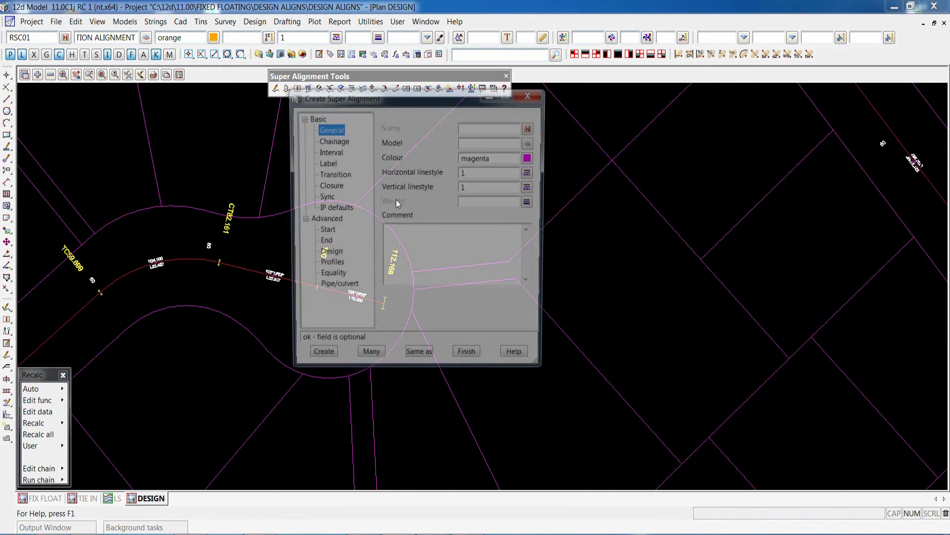
pyautogui.moveTo(449, 92); pyautogui.dragTo(619, 123)
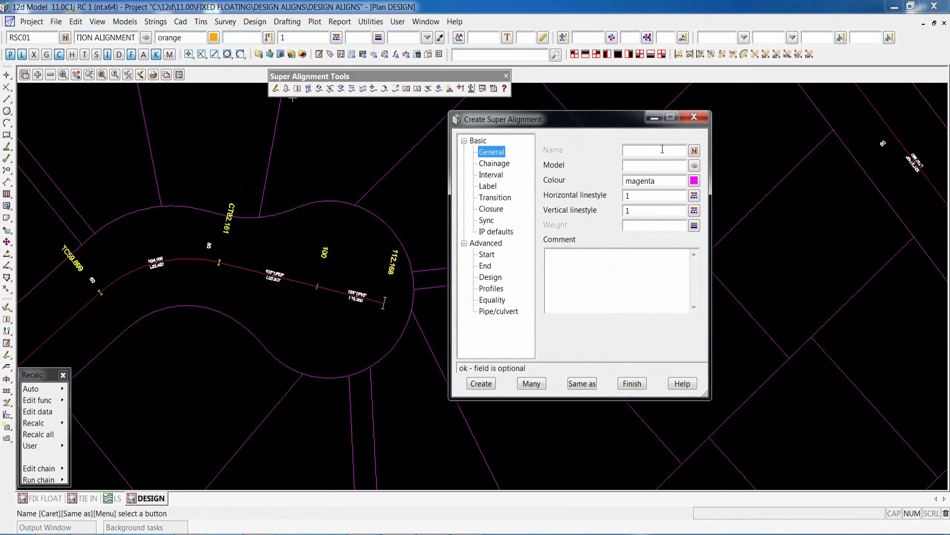
pyautogui.click(694, 150)
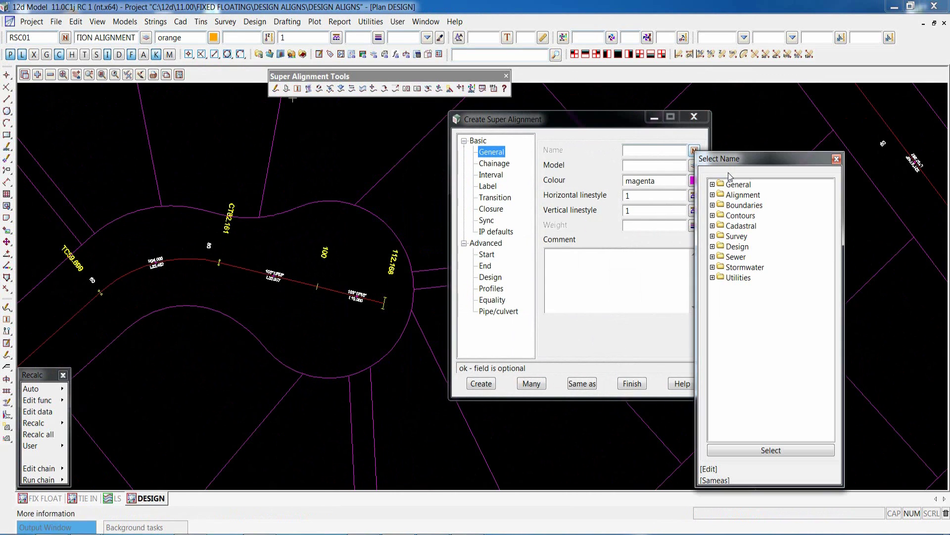
pyautogui.click(713, 195)
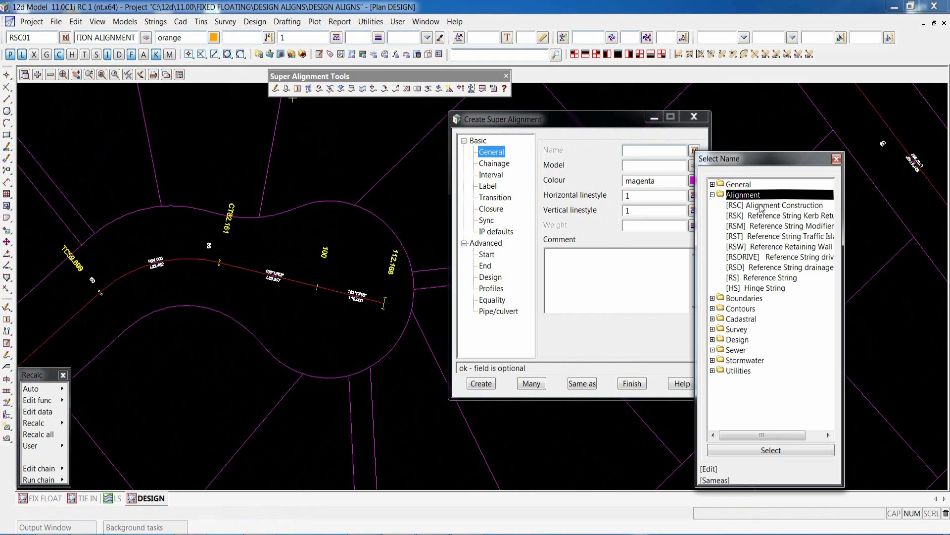
pyautogui.doubleClick(763, 216)
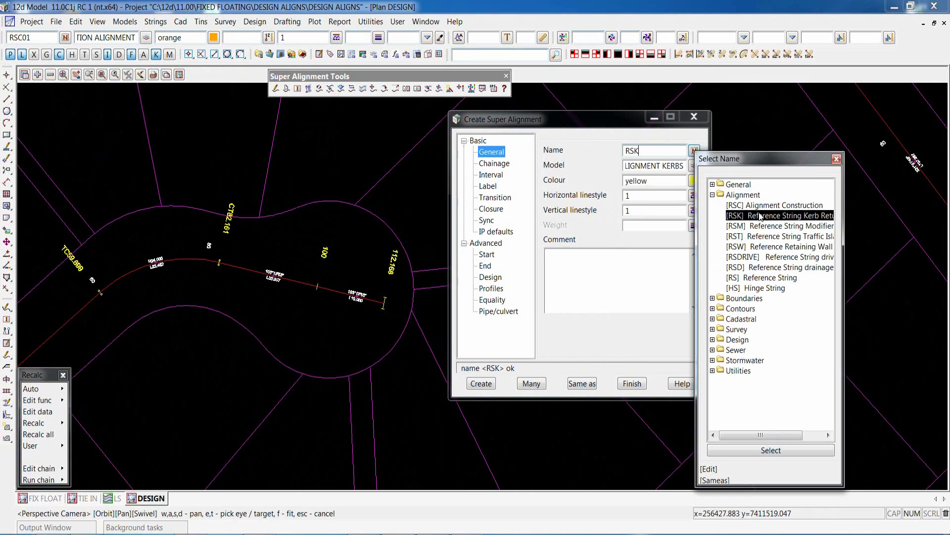
pyautogui.write('cul')
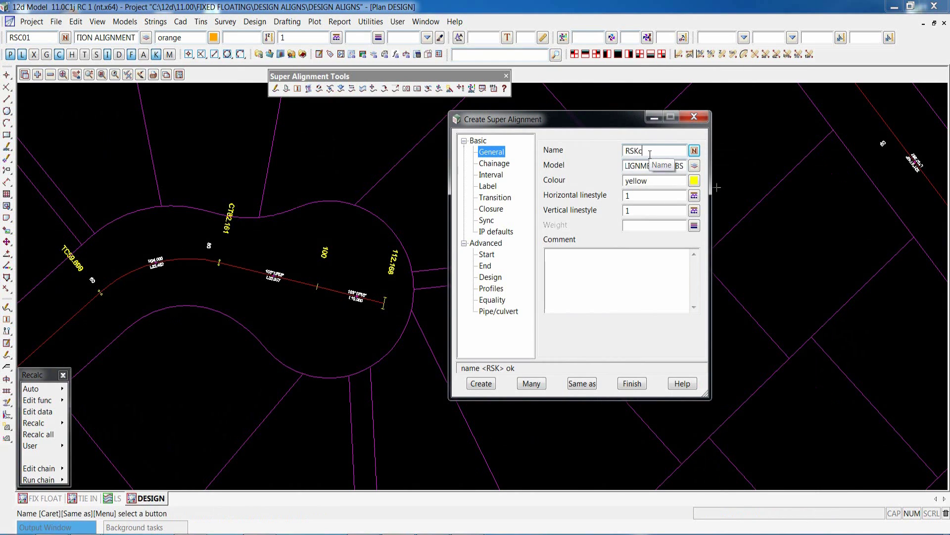
# Step: Set RSKcul's model to CONSTRUCTION ALIGNMENT KRET and its label style to KERBS LHS, and create the alignment
pyautogui.click(695, 166)
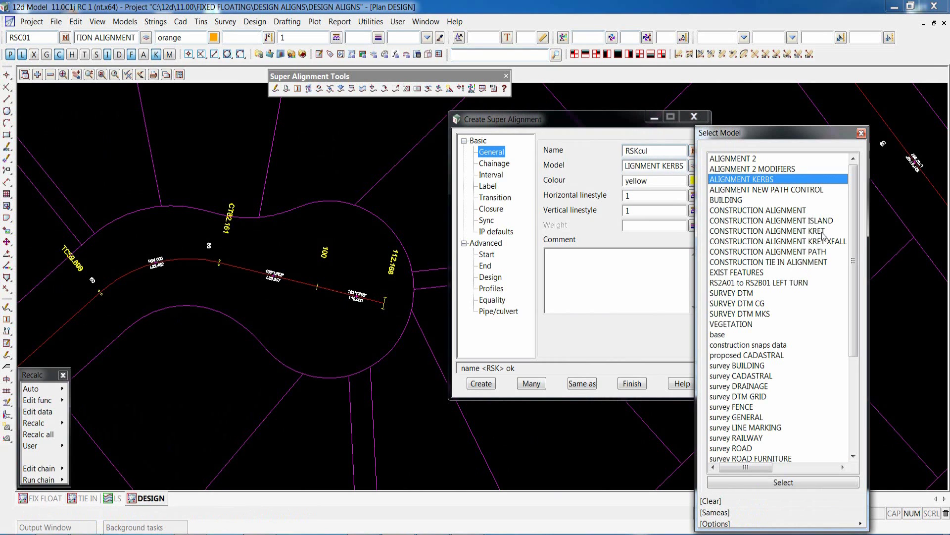
pyautogui.doubleClick(780, 231)
pyautogui.click(488, 185)
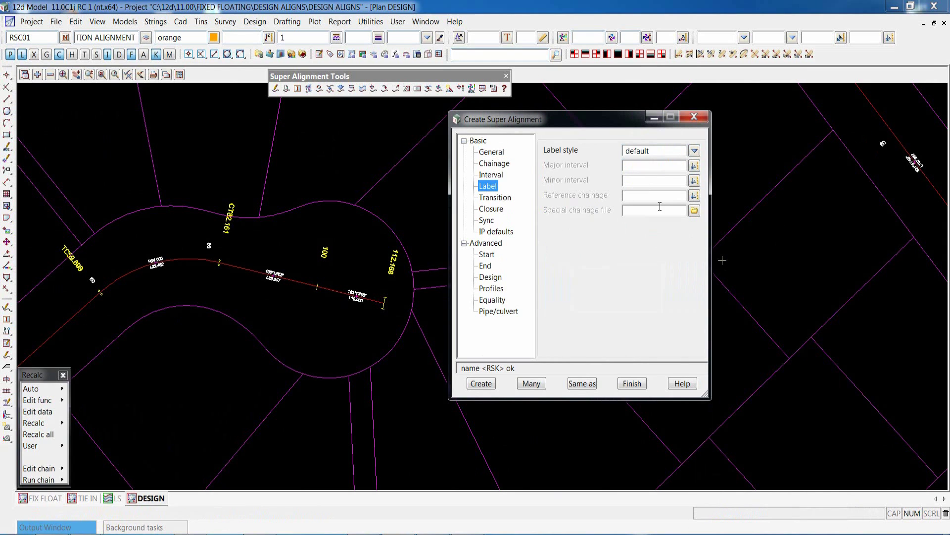
pyautogui.click(694, 151)
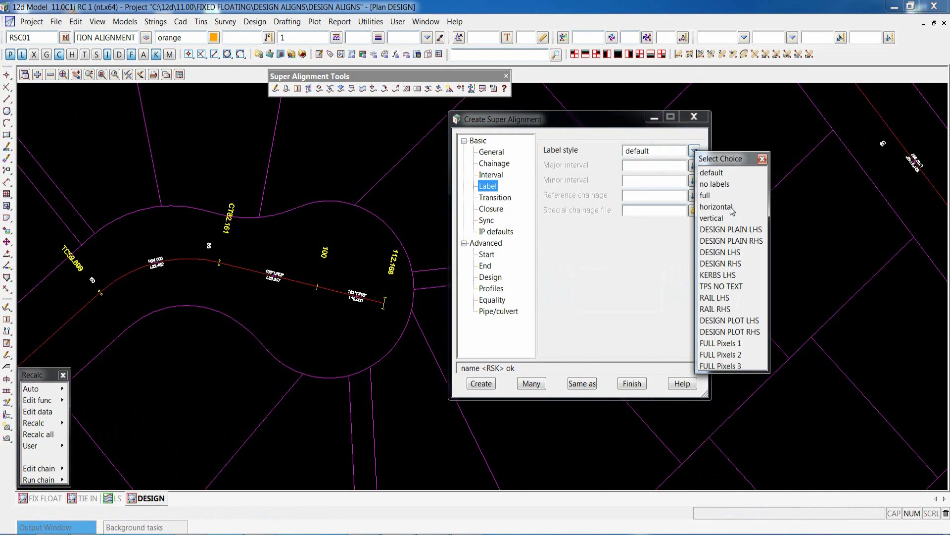
pyautogui.click(718, 275)
pyautogui.click(480, 384)
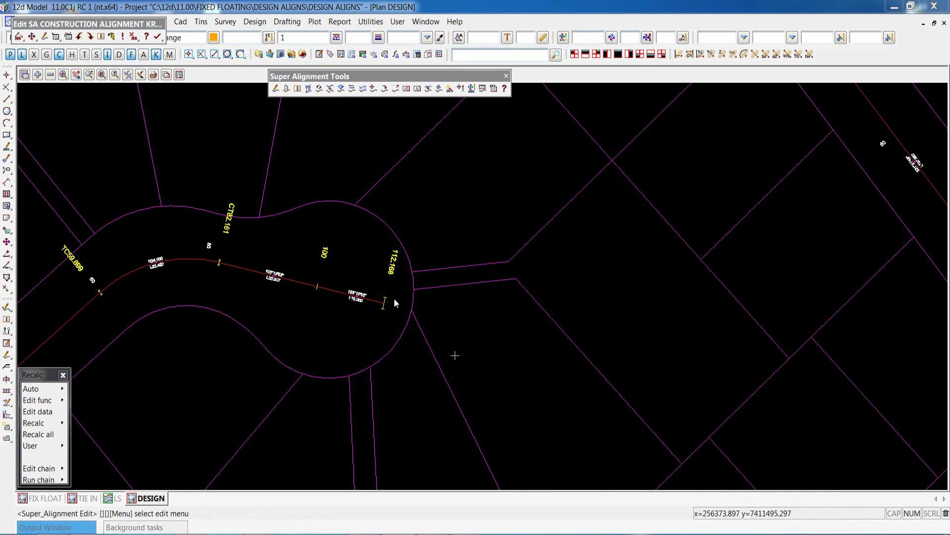
# Step: Open RSKcul's part editor and turn the blank horizontal part into a Computator fixed compound
pyautogui.moveTo(113, 26); pyautogui.dragTo(707, 108)
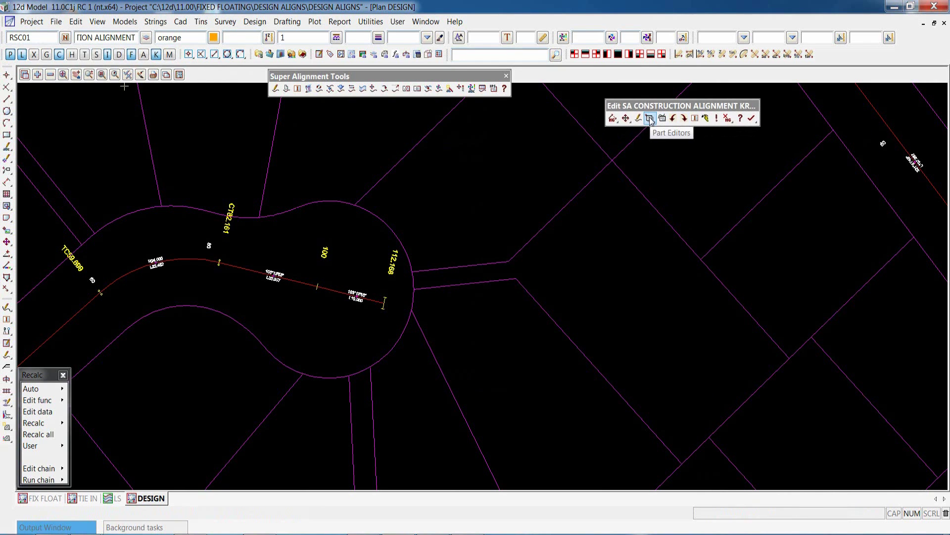
pyautogui.click(650, 118)
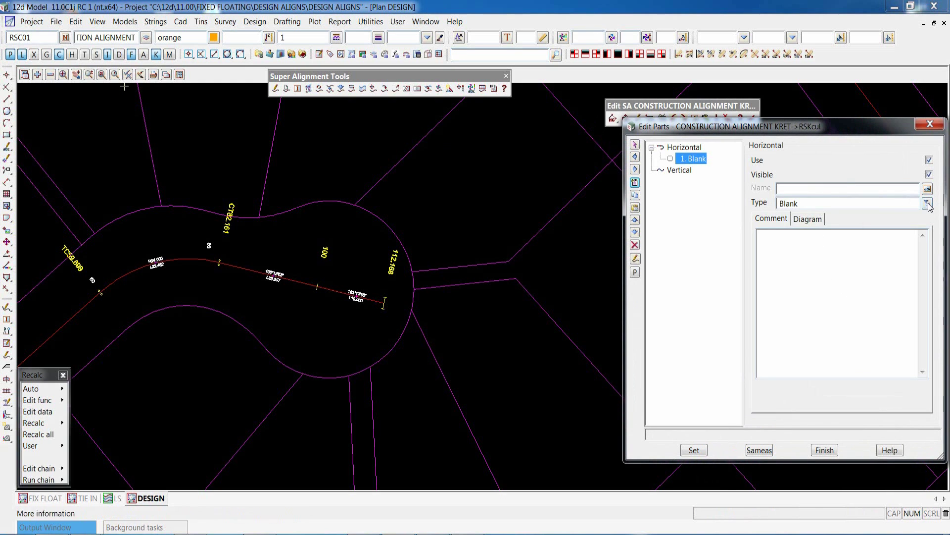
pyautogui.click(927, 204)
pyautogui.click(819, 346)
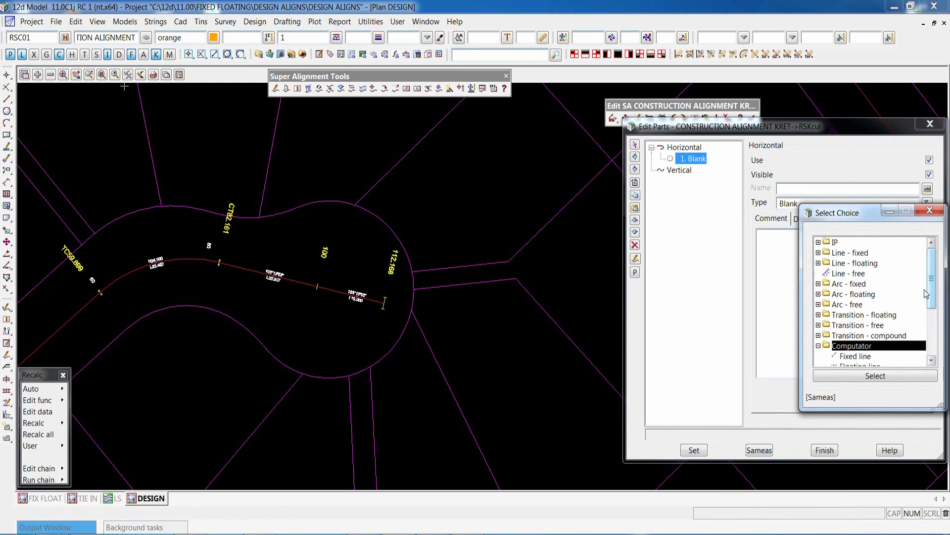
pyautogui.scroll(-3, 884, 321)
pyautogui.doubleClick(866, 316)
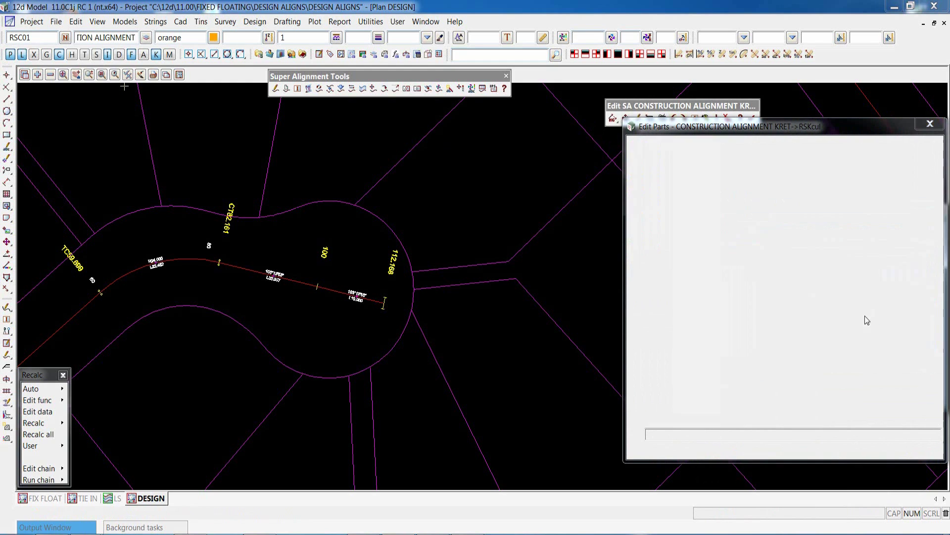
# Step: Set the horizontal Fx compound's type to Culdesac and apply it with the default radius and widths
pyautogui.click(708, 171)
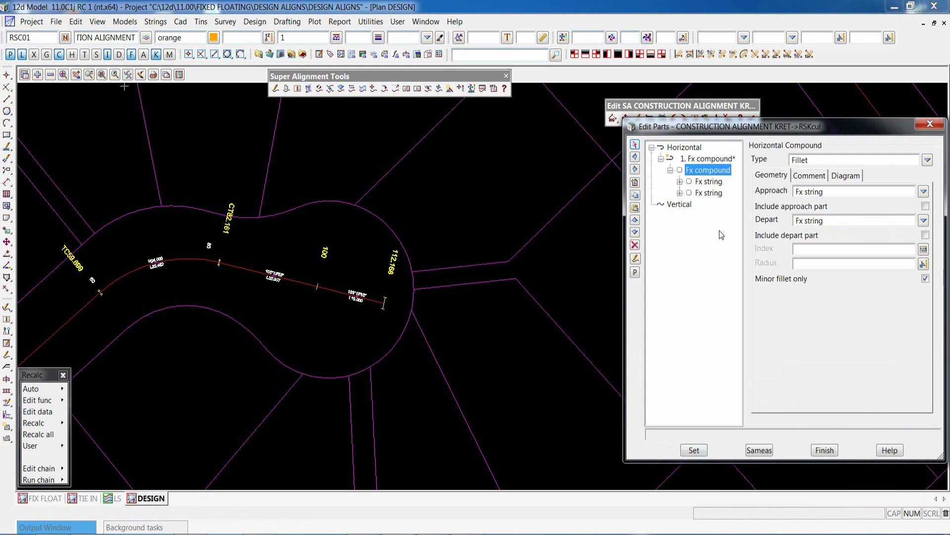
pyautogui.moveTo(795, 136); pyautogui.dragTo(672, 153)
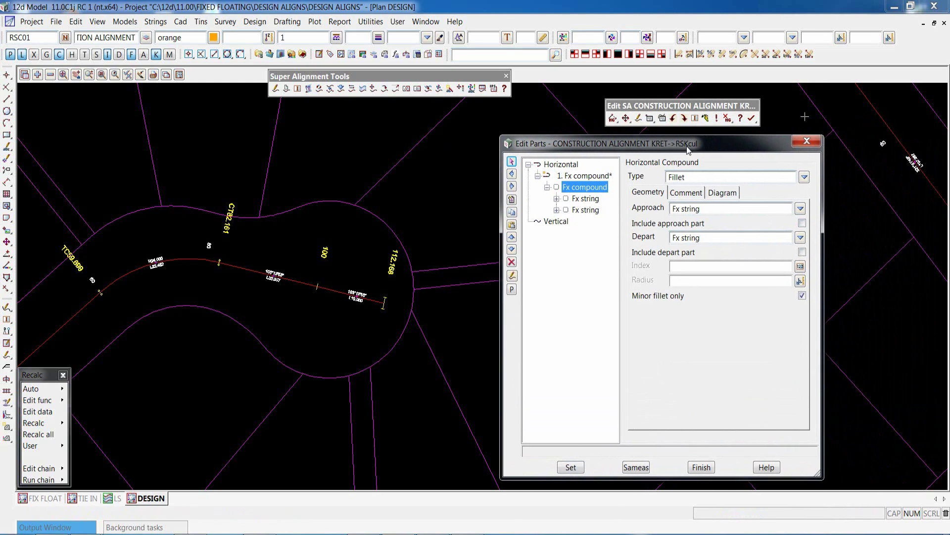
pyautogui.click(804, 177)
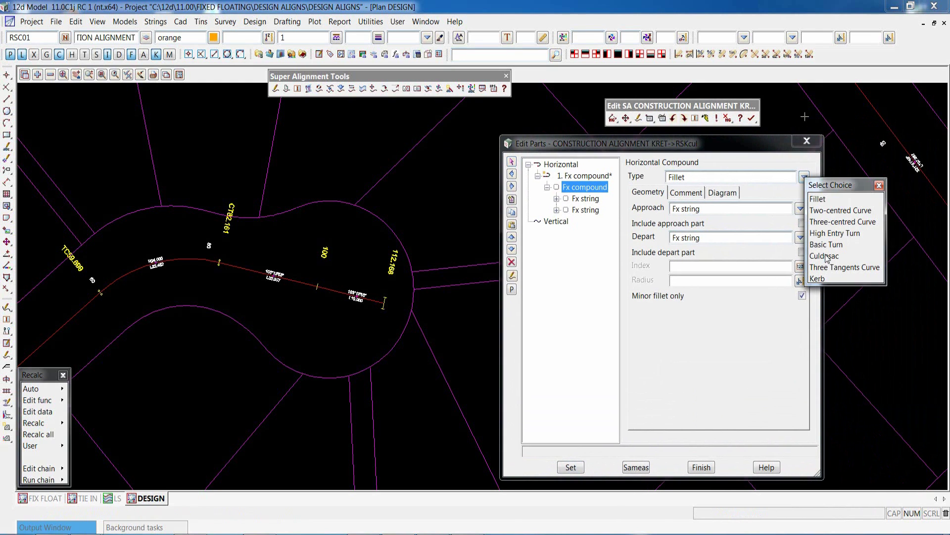
pyautogui.click(825, 256)
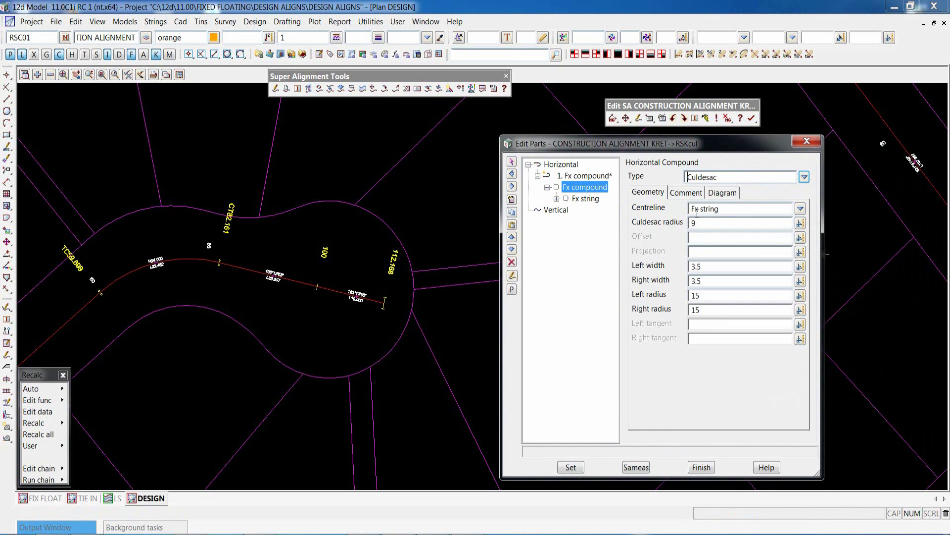
pyautogui.click(571, 467)
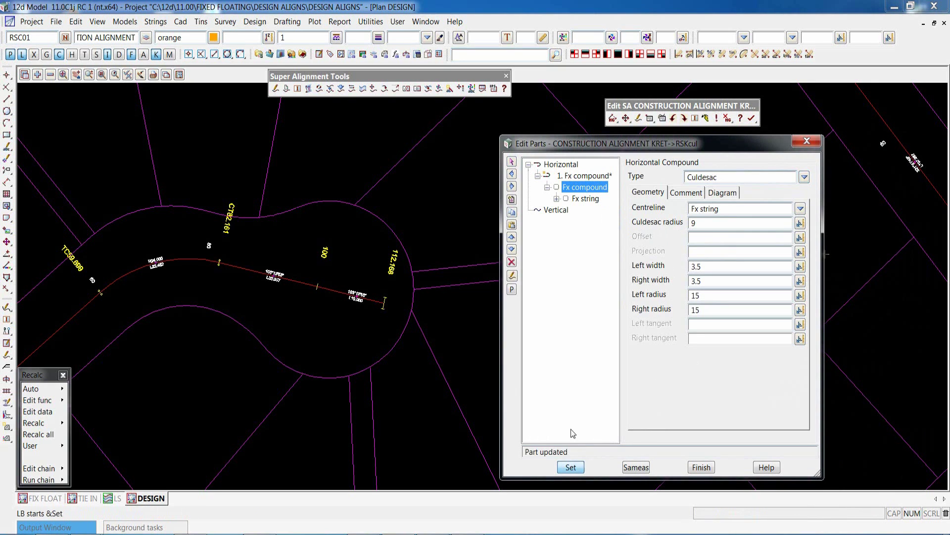
# Step: Set the compound's Fx string to type Reference and pick the road centreline RS2C01 as its reference string
pyautogui.click(585, 198)
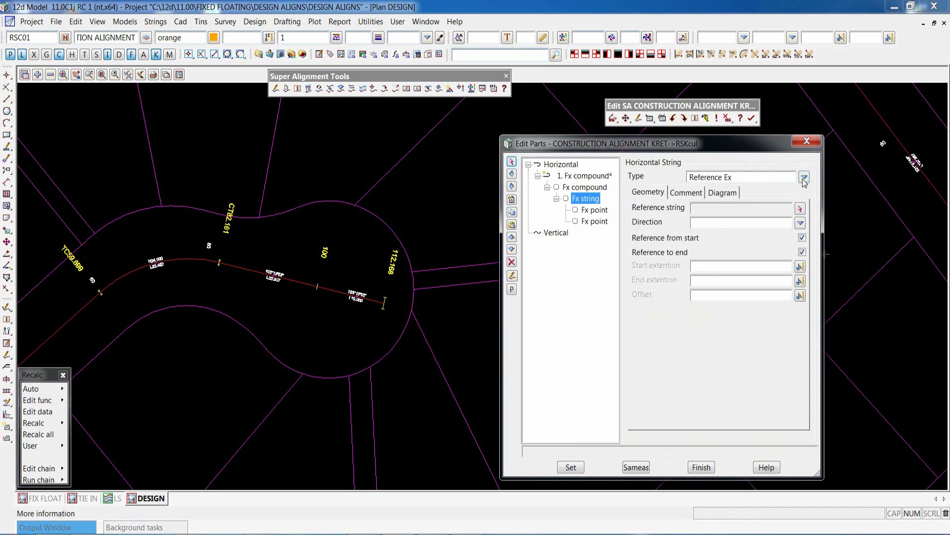
pyautogui.click(804, 177)
pyautogui.click(826, 200)
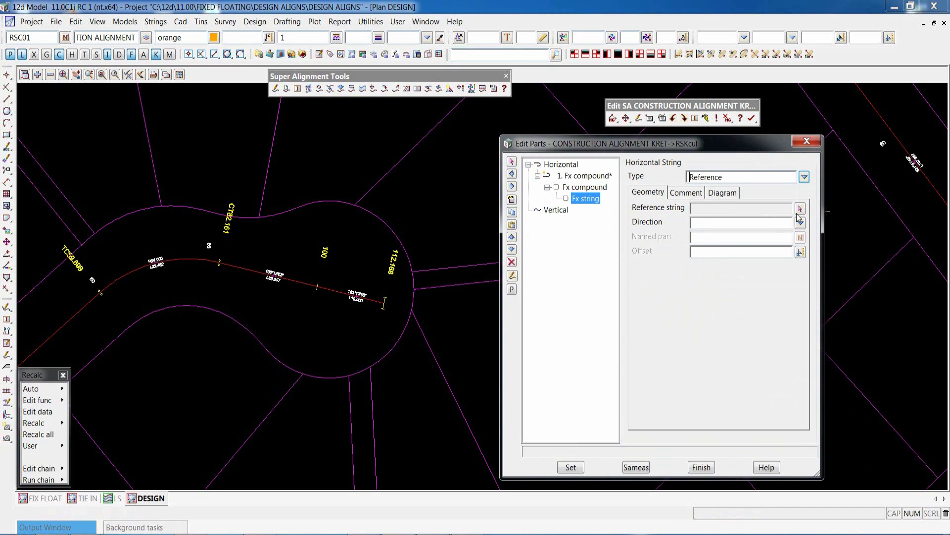
pyautogui.click(800, 208)
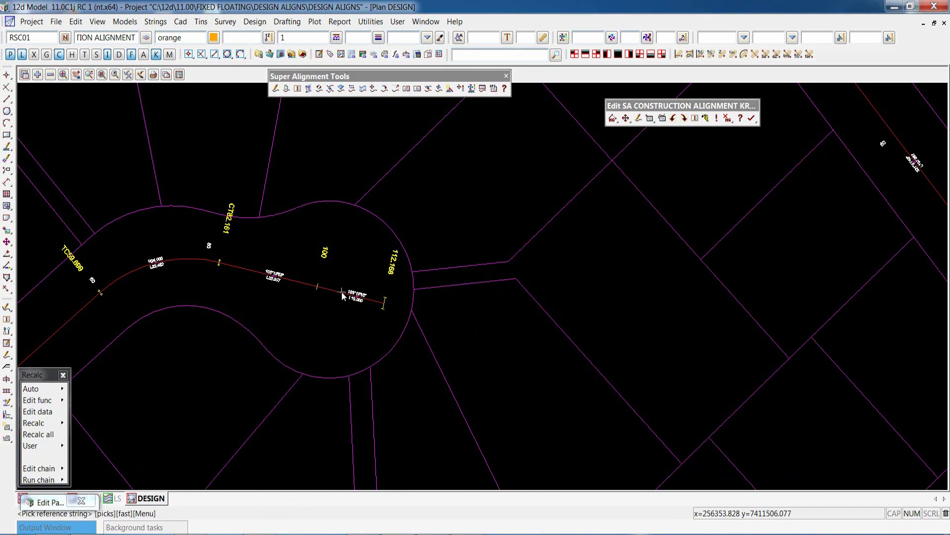
pyautogui.click(343, 295)
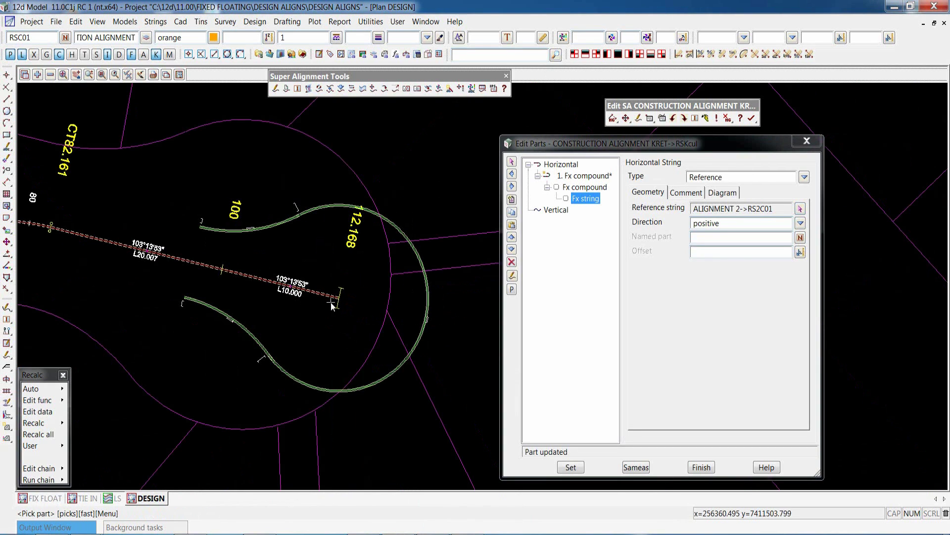
# Step: Set the cul-de-sac compound's projection to -9 and apply it
pyautogui.click(584, 187)
pyautogui.click(709, 253)
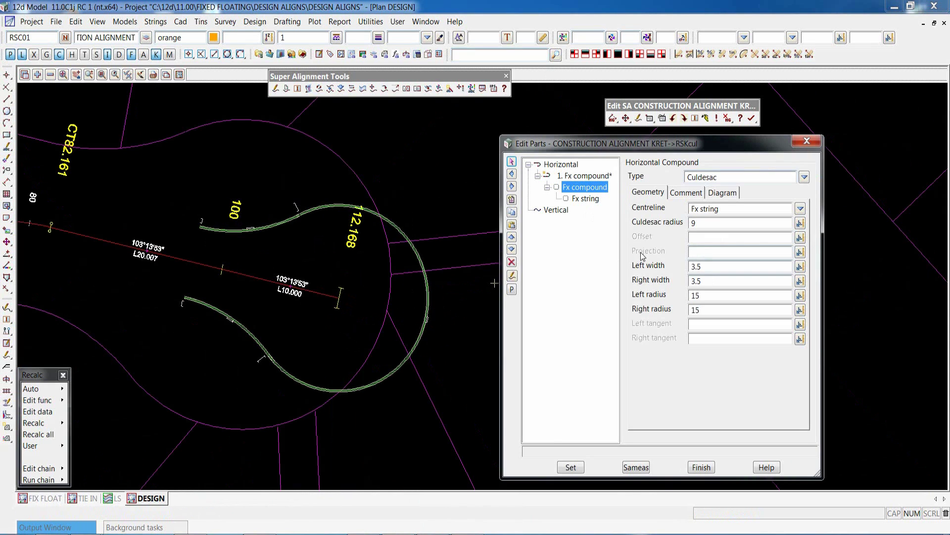
pyautogui.write('-9')
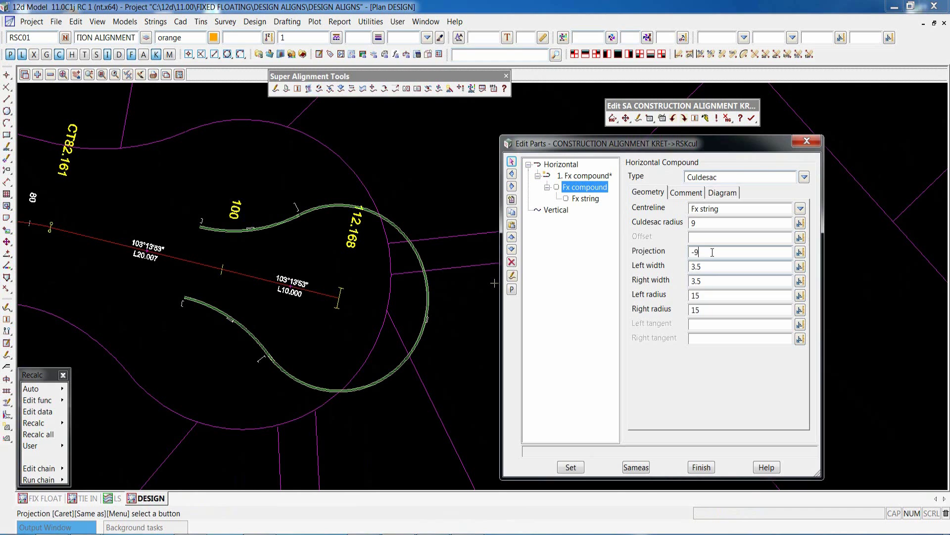
pyautogui.click(571, 466)
pyautogui.click(571, 467)
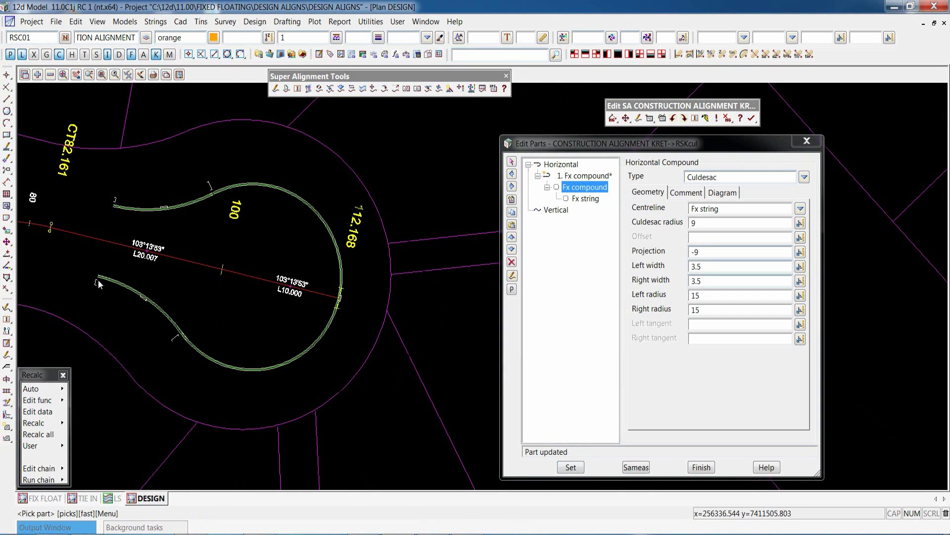
# Step: Set the cul-de-sac compound's left tangent and right tangent to 5, applying each change
pyautogui.scroll(2, 124, 248)
pyautogui.scroll(-1, 277, 261)
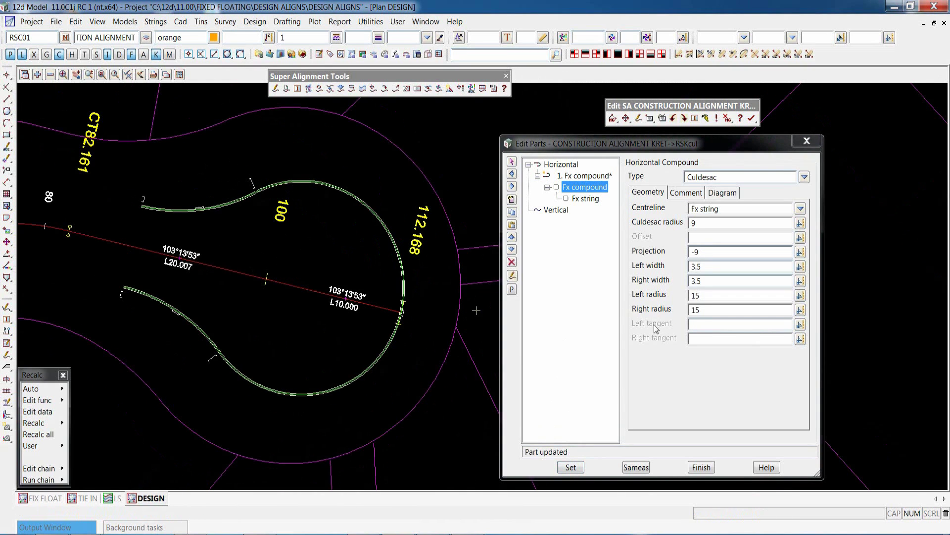
pyautogui.click(701, 325)
pyautogui.write('5')
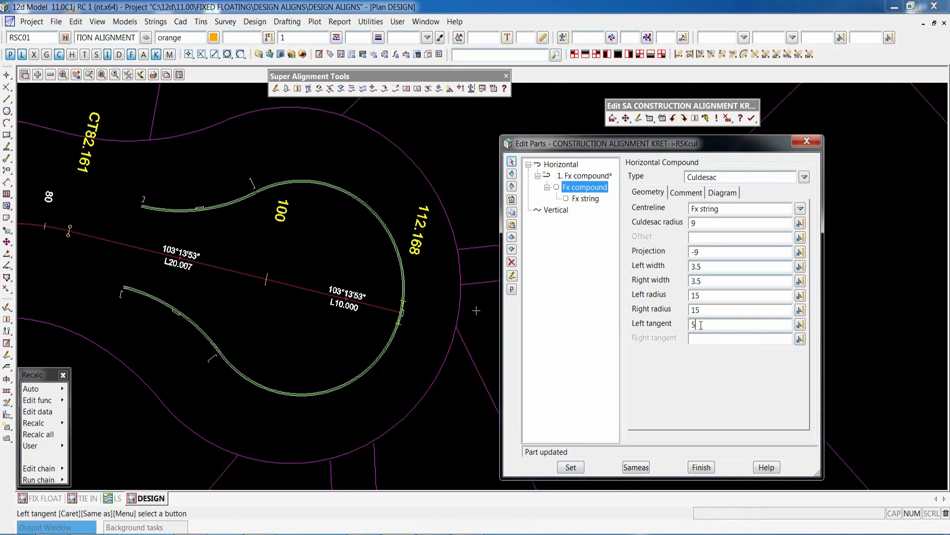
pyautogui.press('Tab')
pyautogui.click(577, 469)
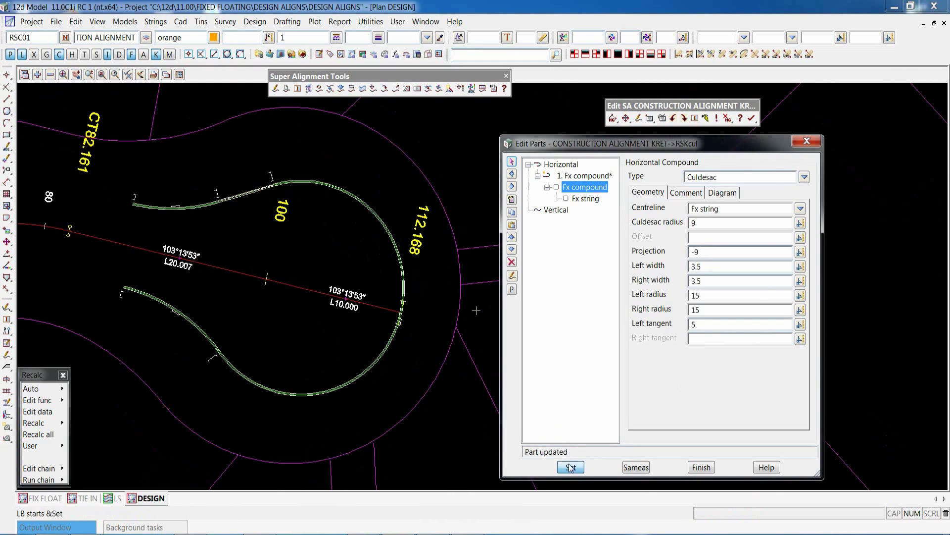
pyautogui.click(699, 339)
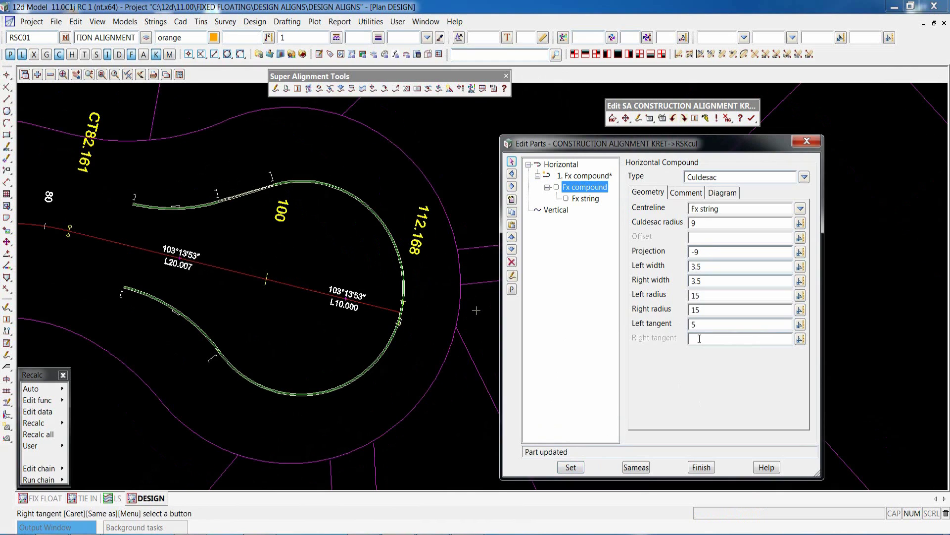
pyautogui.write('5')
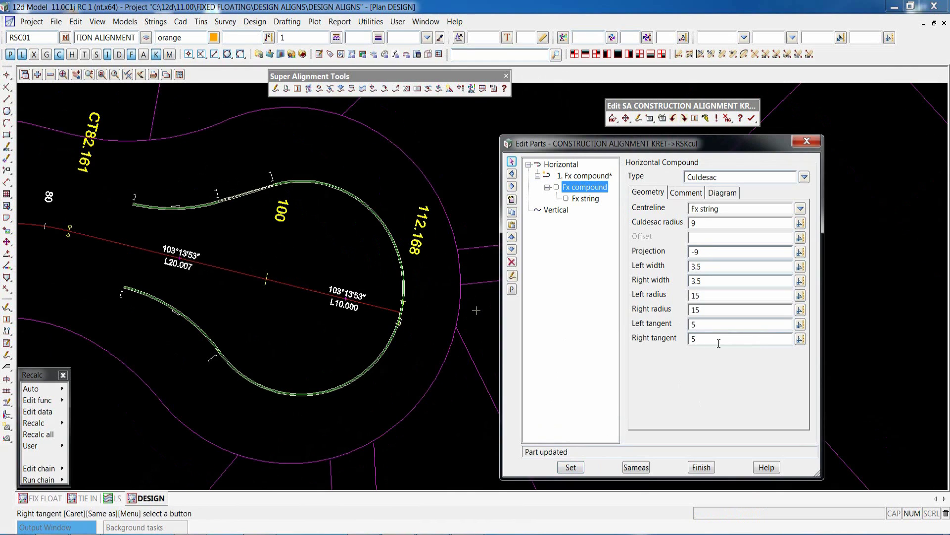
pyautogui.click(571, 467)
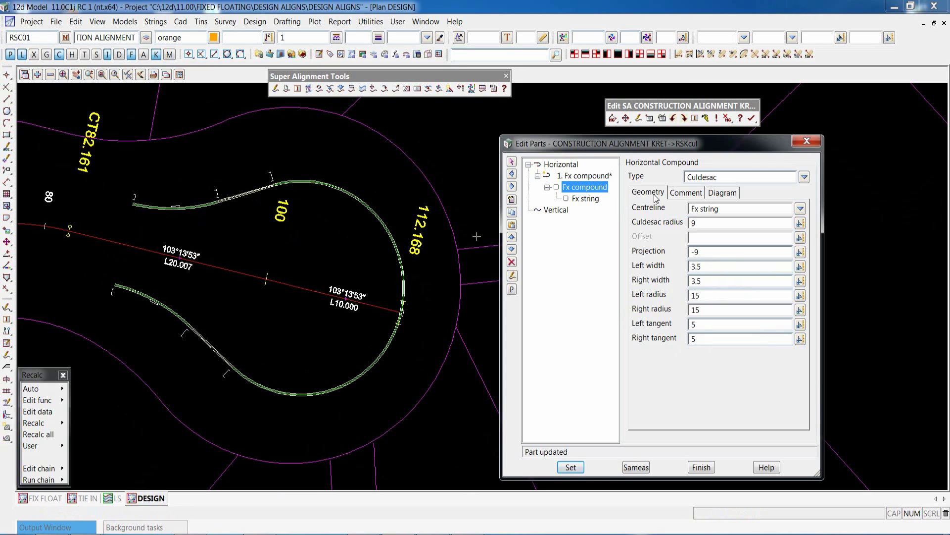
# Step: Finish editing the cul-de-sac alignment's parts and end its super alignment edit
pyautogui.click(706, 467)
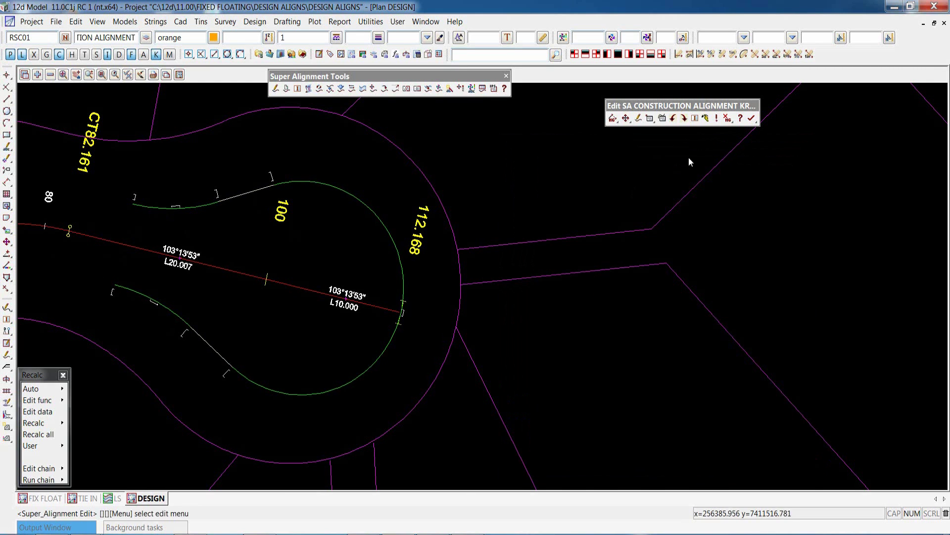
pyautogui.moveTo(751, 118); pyautogui.dragTo(753, 139)
pyautogui.click(784, 176)
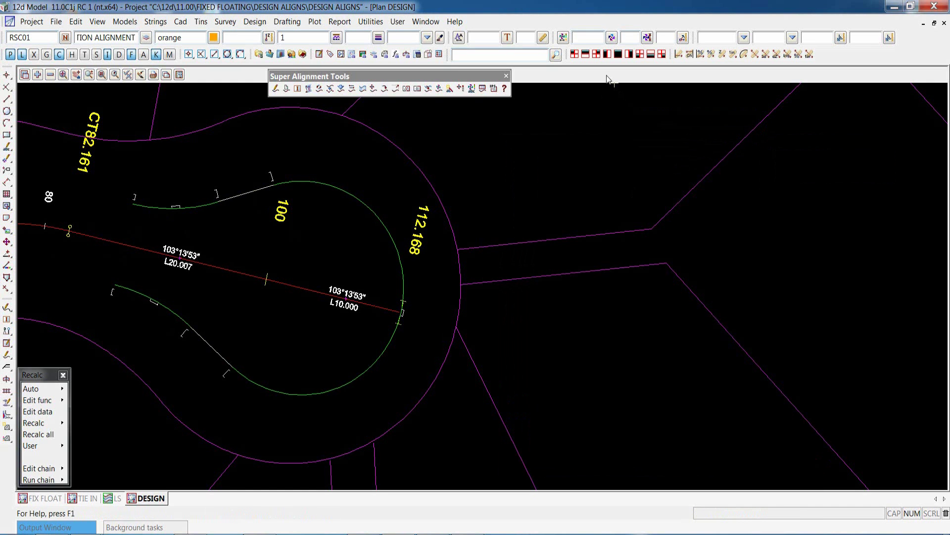
# Step: Set up a new super alignment named rturn in the model CONSTRUCTION ALIGNMENT ISLAND
pyautogui.scroll(-5, 503, 316)
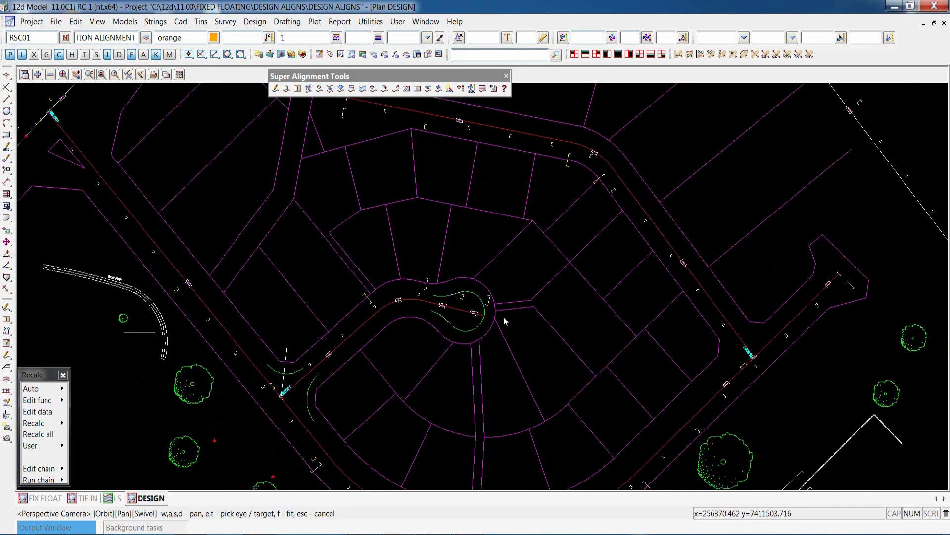
pyautogui.scroll(-3, 504, 316)
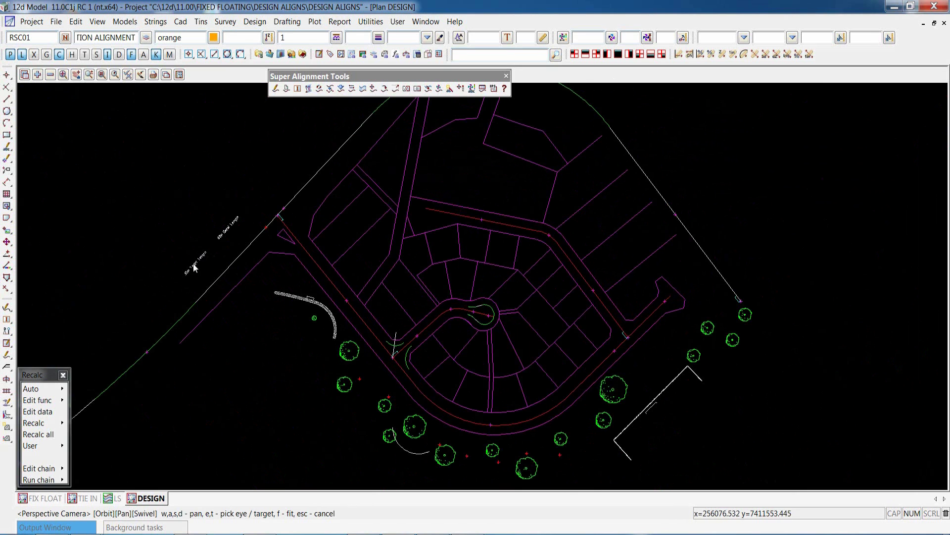
pyautogui.scroll(1, 204, 250)
pyautogui.scroll(4, 206, 249)
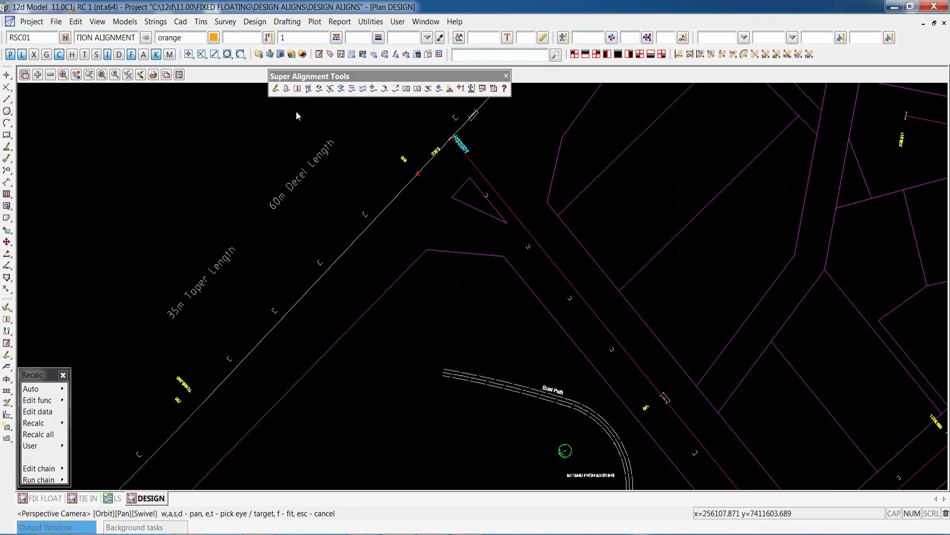
pyautogui.click(287, 89)
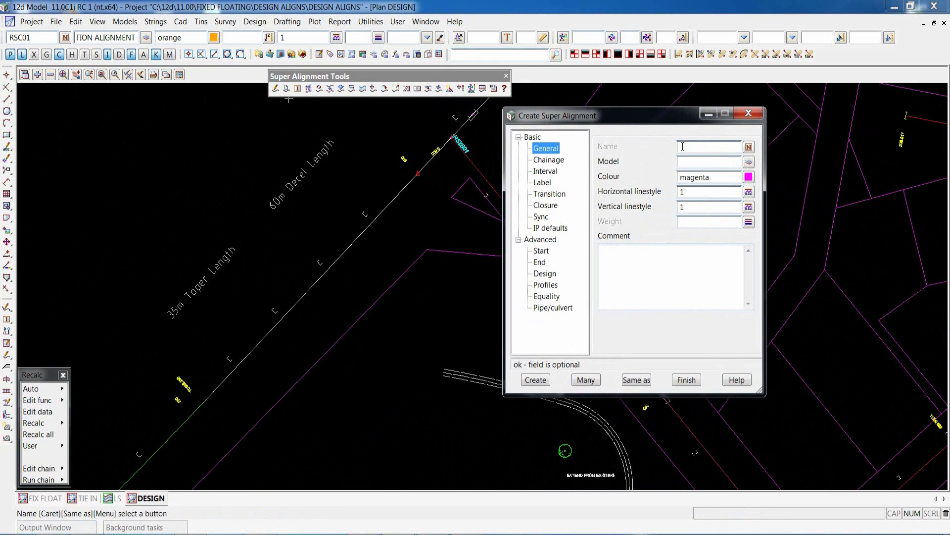
pyautogui.write('c')
pyautogui.write('urn')
pyautogui.click(752, 163)
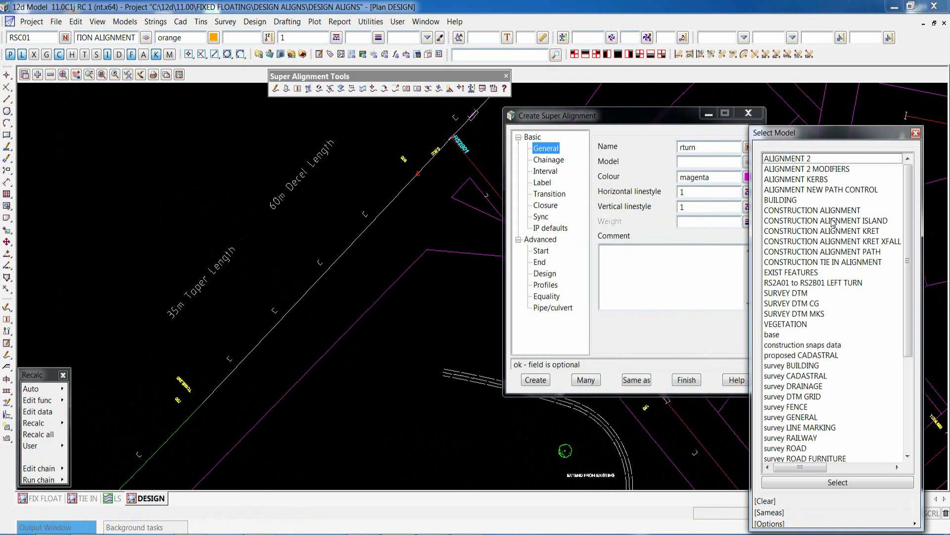
pyautogui.doubleClick(830, 221)
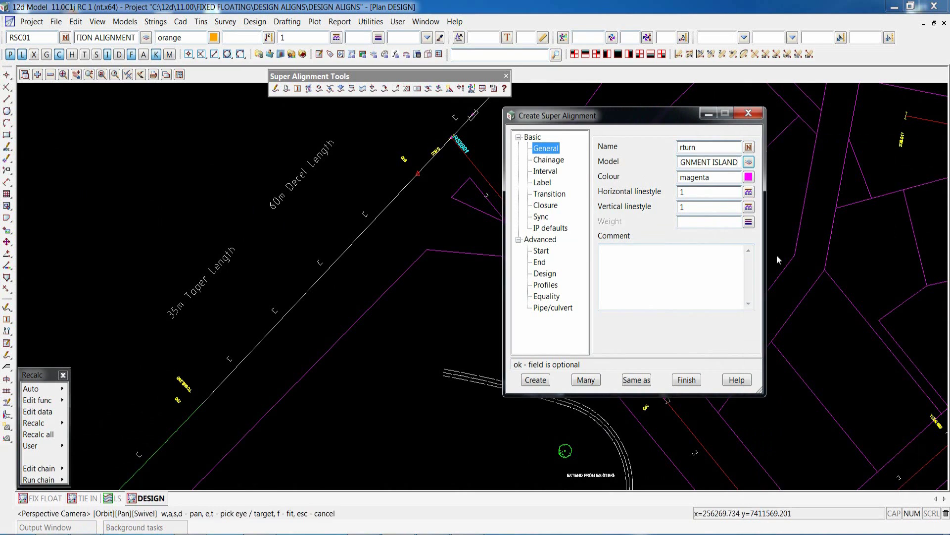
# Step: Set the new super alignment's label style to KERBS LHS and create the alignment
pyautogui.click(543, 183)
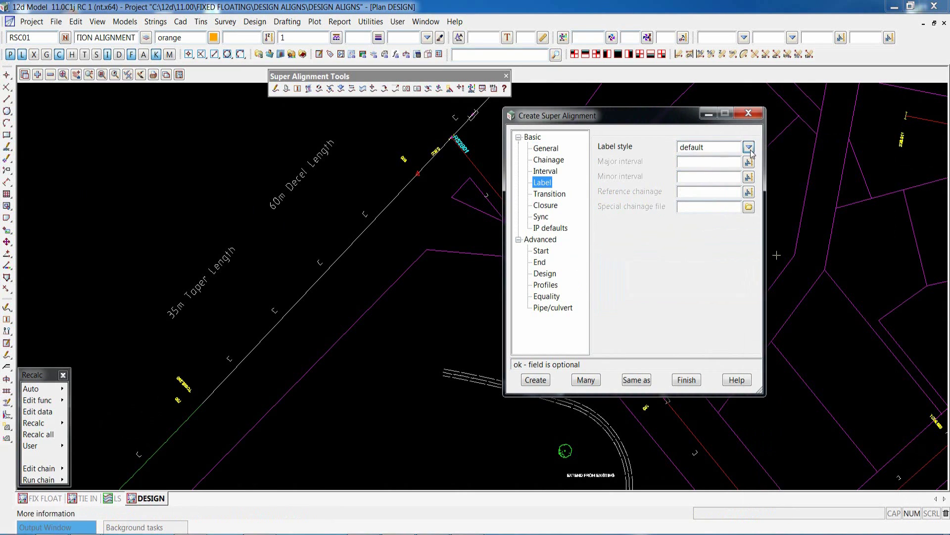
pyautogui.click(749, 147)
pyautogui.click(772, 271)
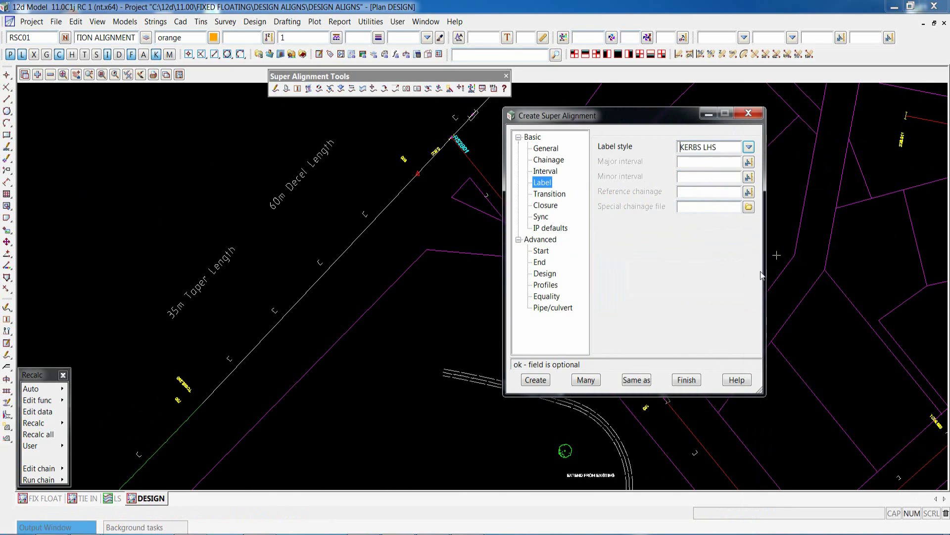
pyautogui.click(526, 379)
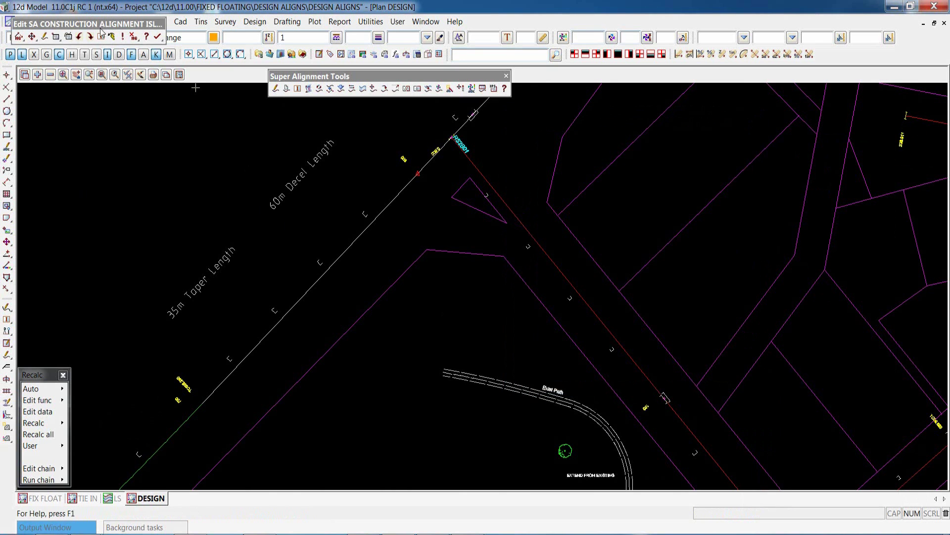
# Step: Open the rturn alignment's parts for editing and insert a first horizontal part of type Fx line two points
pyautogui.moveTo(96, 23)
pyautogui.mouseDown()
pyautogui.moveTo(146, 56)
pyautogui.moveTo(743, 95)
pyautogui.moveTo(669, 135)
pyautogui.mouseUp()
pyautogui.click(731, 106)
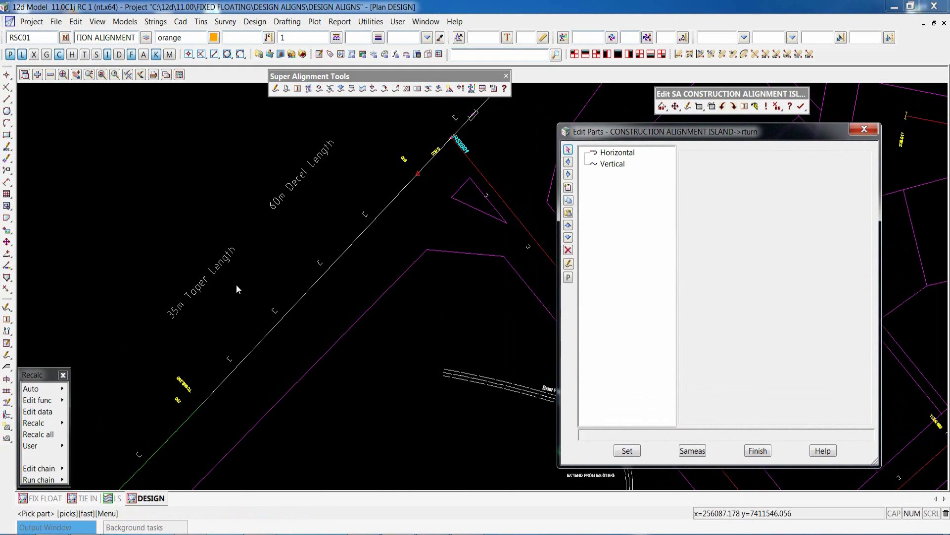
pyautogui.scroll(-2, 305, 315)
pyautogui.scroll(2, 305, 312)
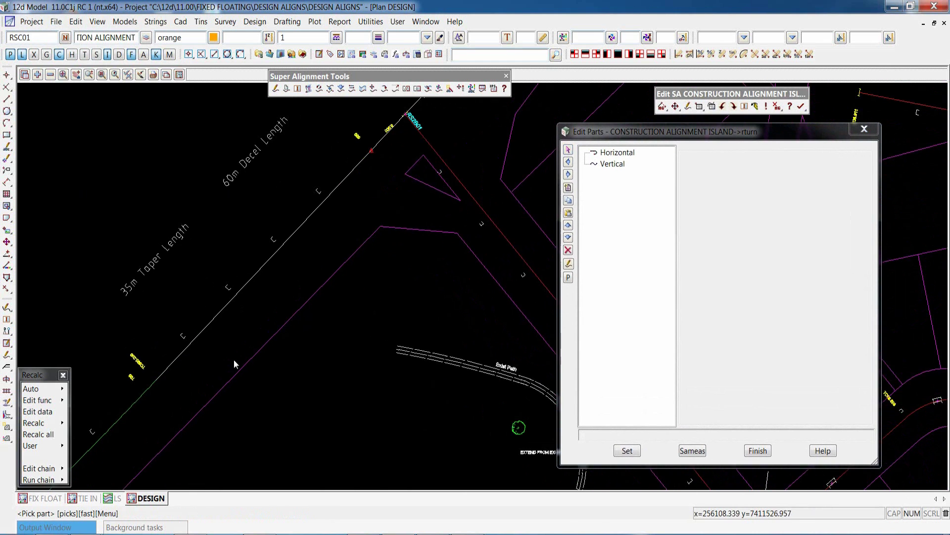
pyautogui.scroll(-1, 215, 389)
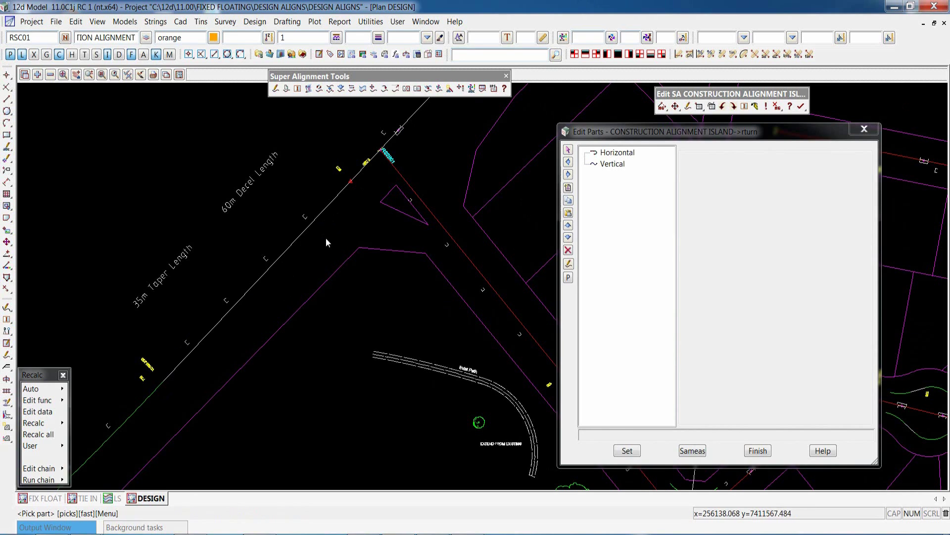
pyautogui.click(617, 153)
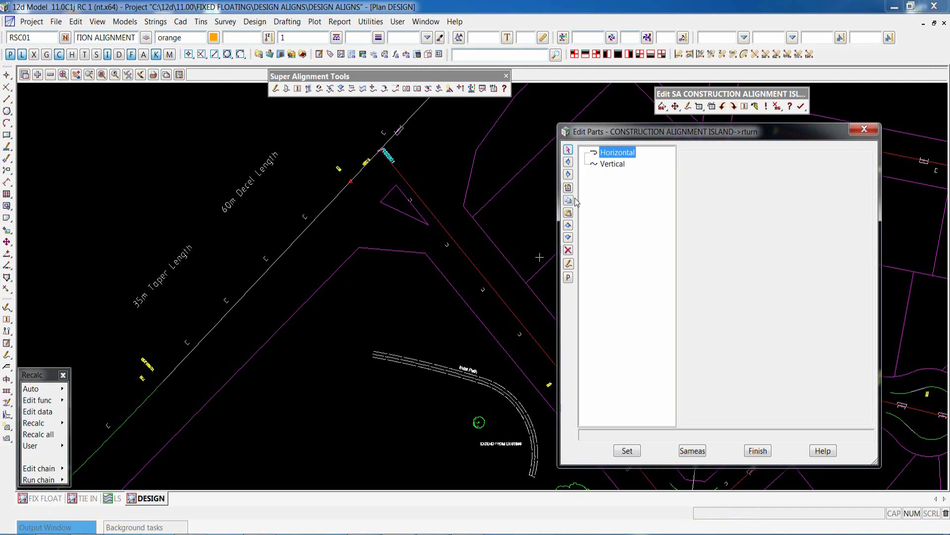
pyautogui.click(569, 188)
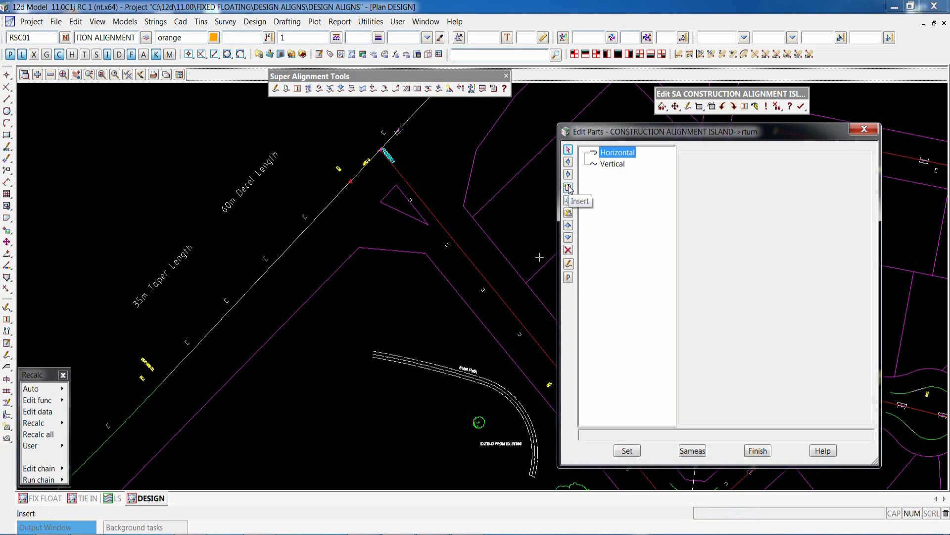
pyautogui.click(862, 210)
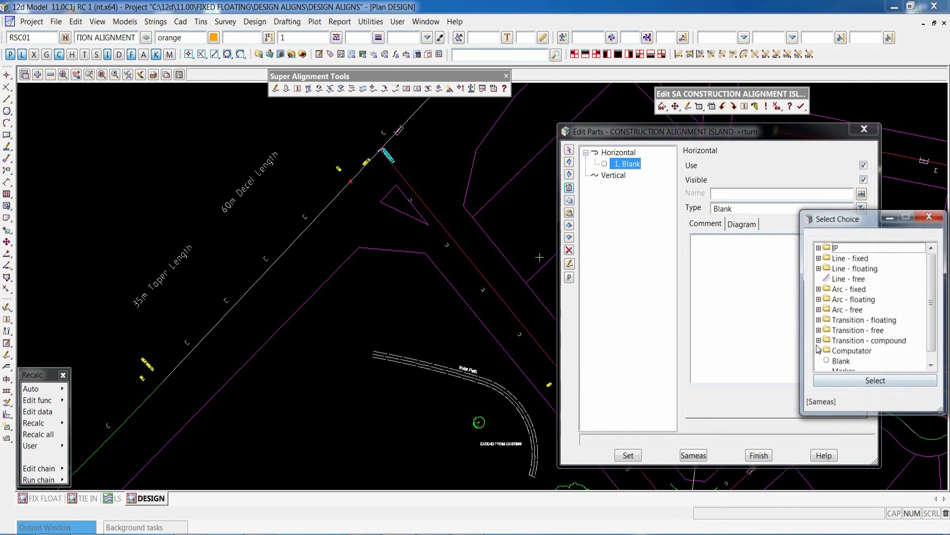
pyautogui.click(818, 257)
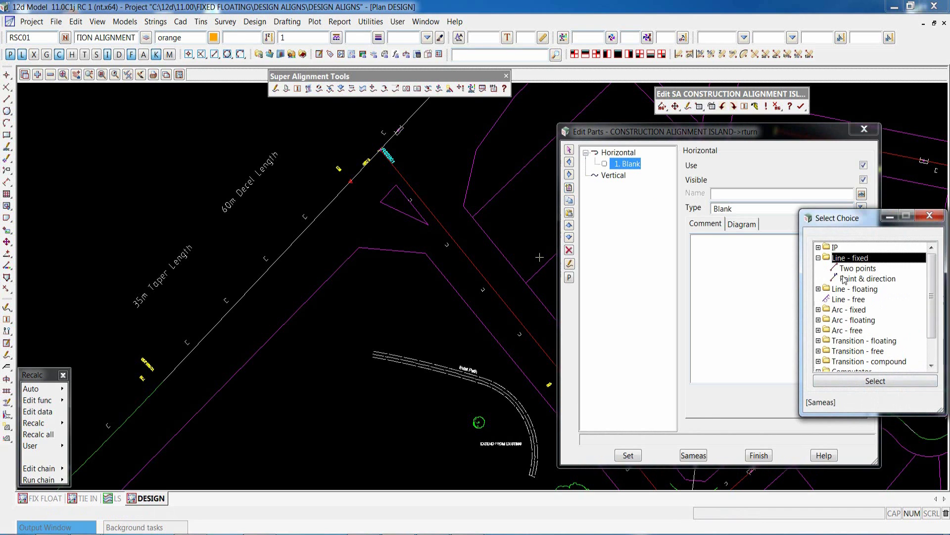
pyautogui.doubleClick(854, 268)
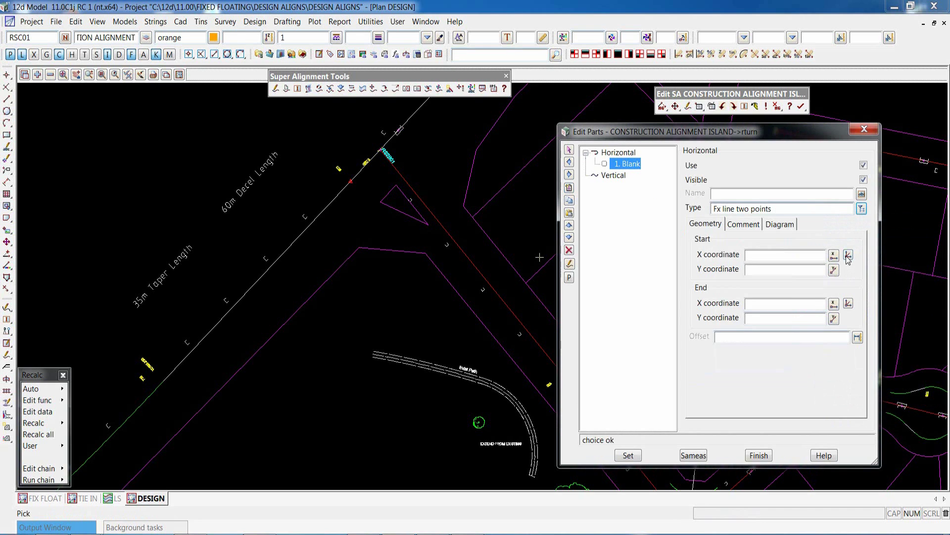
# Step: Pick the Fx line's start and end points on centreline RS2A01 near the beginning of the 35m taper and apply the part
pyautogui.click(848, 256)
pyautogui.middleClick(163, 383)
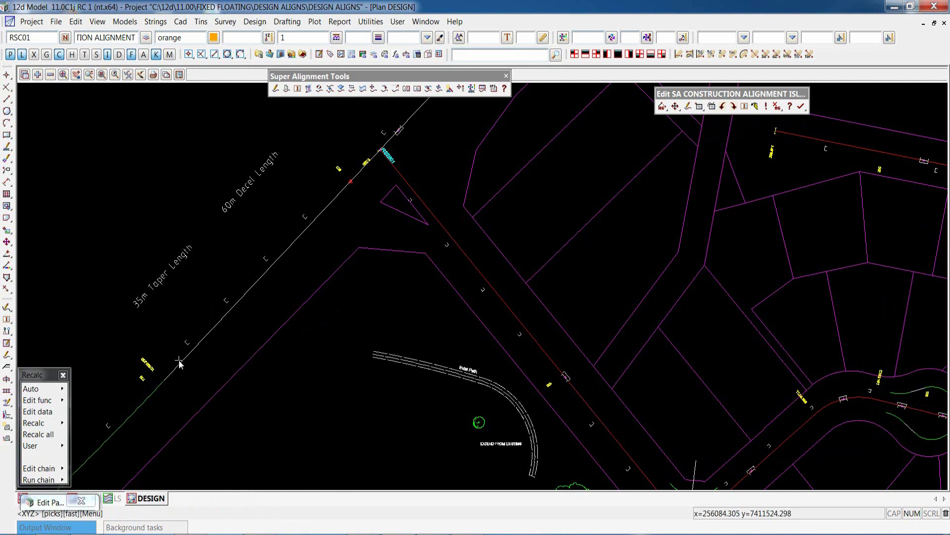
pyautogui.click(178, 357)
pyautogui.middleClick(278, 426)
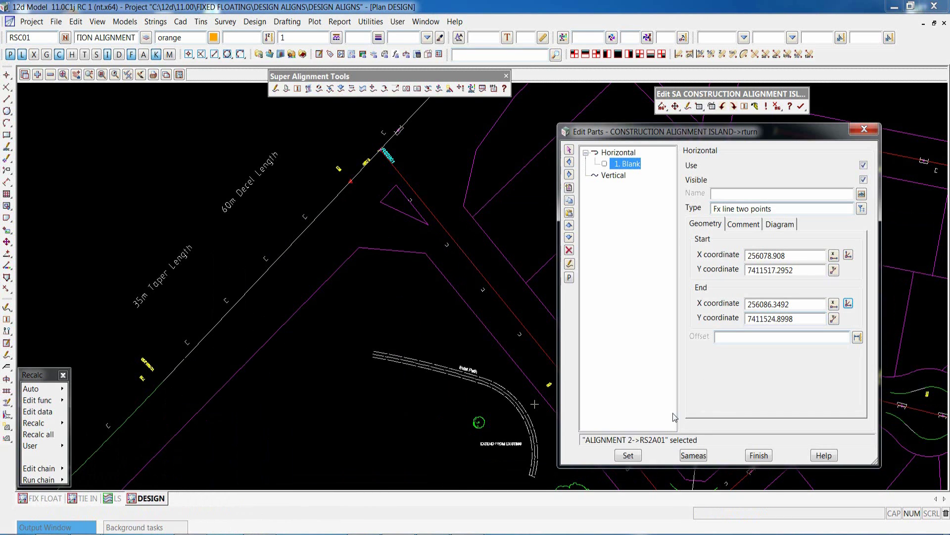
pyautogui.click(628, 455)
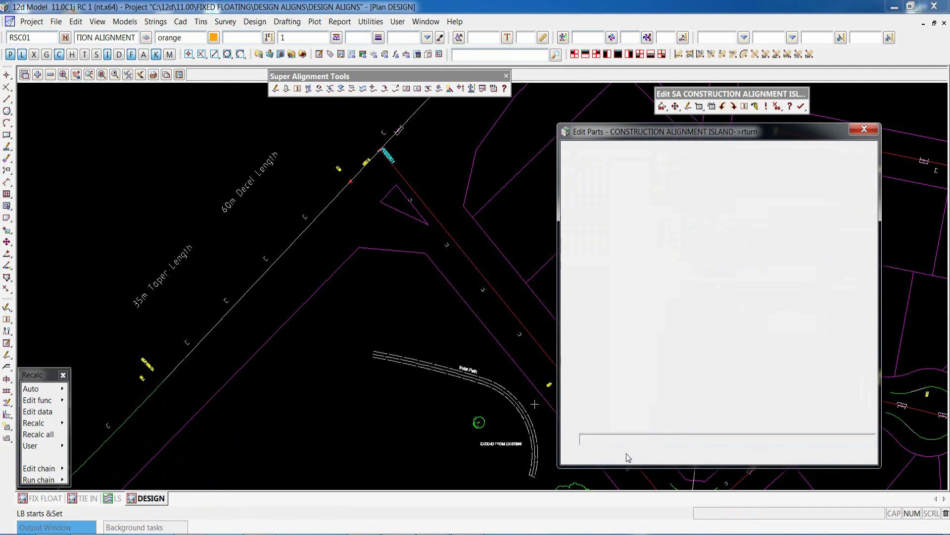
# Step: Insert a second horizontal part after the Fx line and set its type to Fx line point & direction
pyautogui.click(552, 75)
pyautogui.moveTo(273, 347); pyautogui.dragTo(242, 348, button='middle')
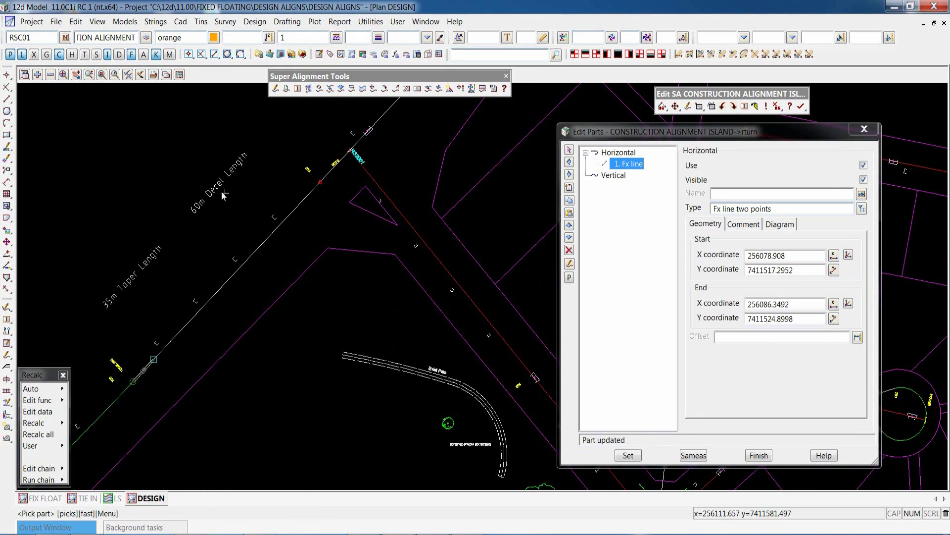
pyautogui.click(569, 188)
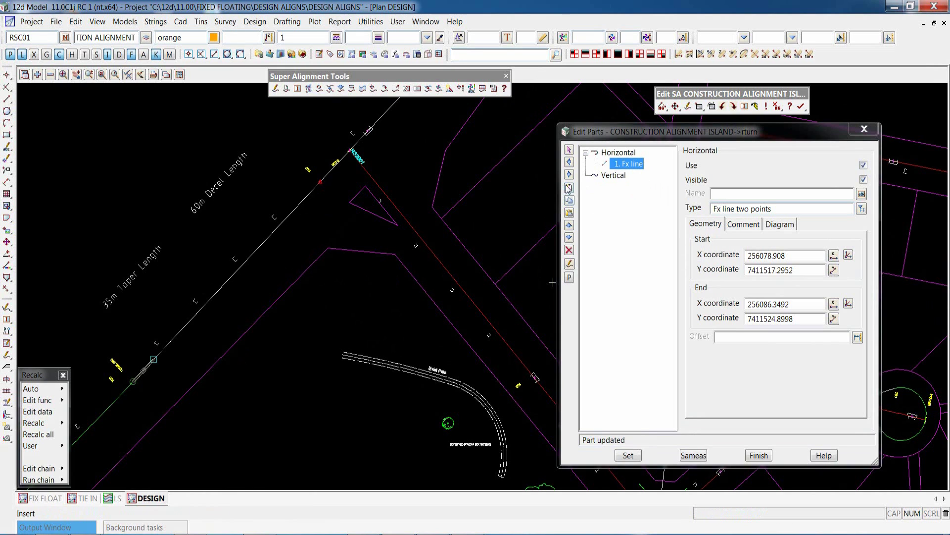
pyautogui.click(861, 209)
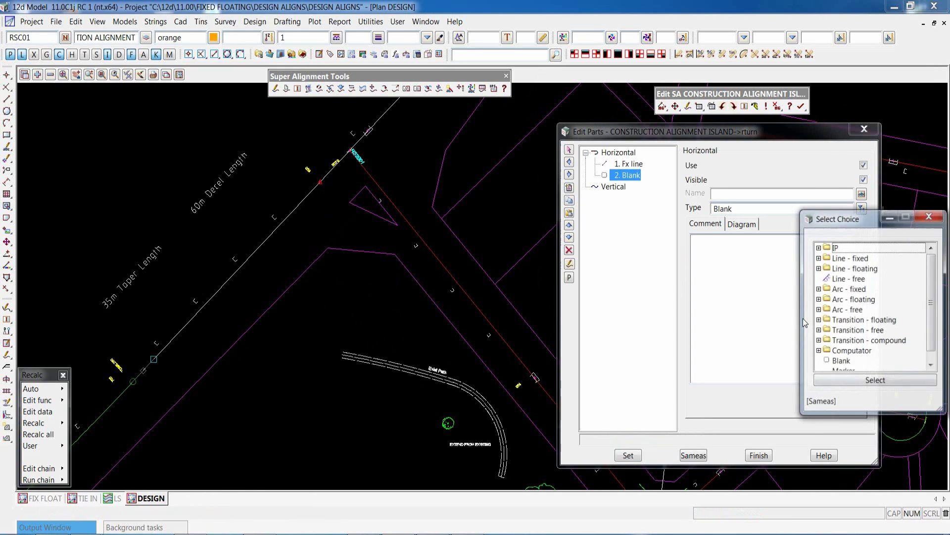
pyautogui.click(819, 258)
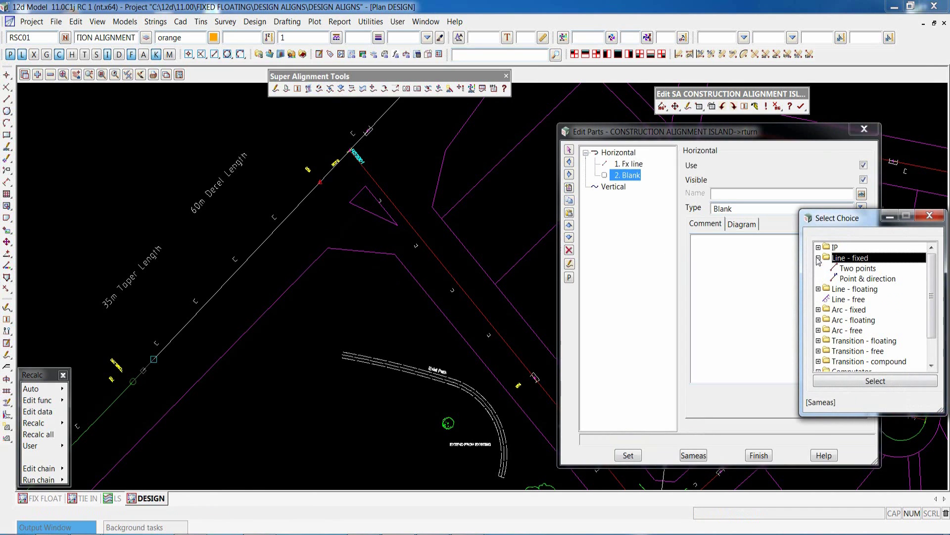
pyautogui.doubleClick(866, 280)
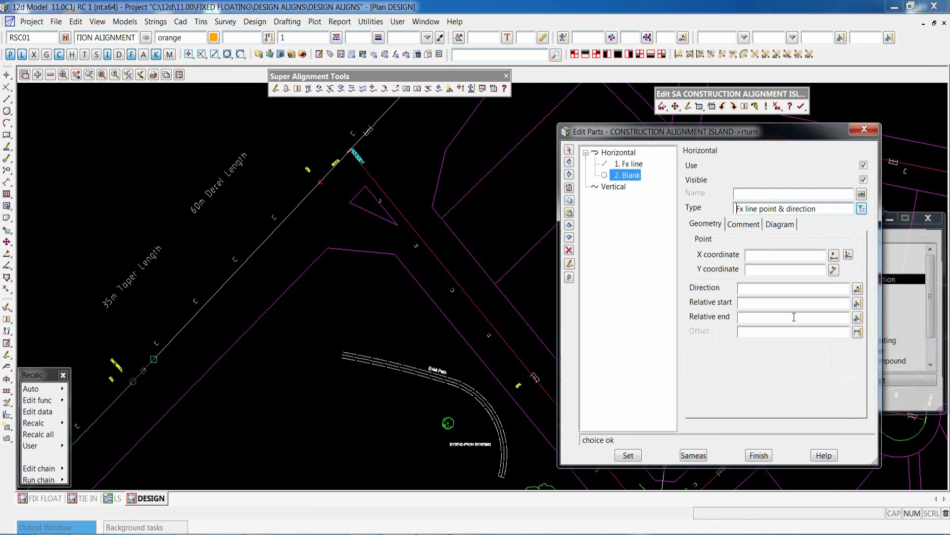
# Step: Copy the second line's geometry from centreline RS2A01 and pick its point at the red PT marker near the 60m decel label
pyautogui.click(693, 455)
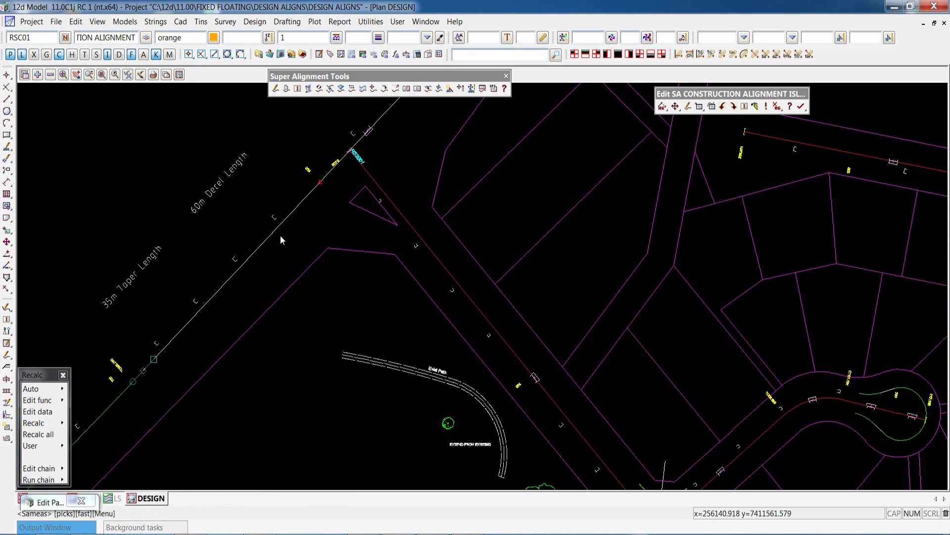
pyautogui.click(275, 230)
pyautogui.middleClick(277, 226)
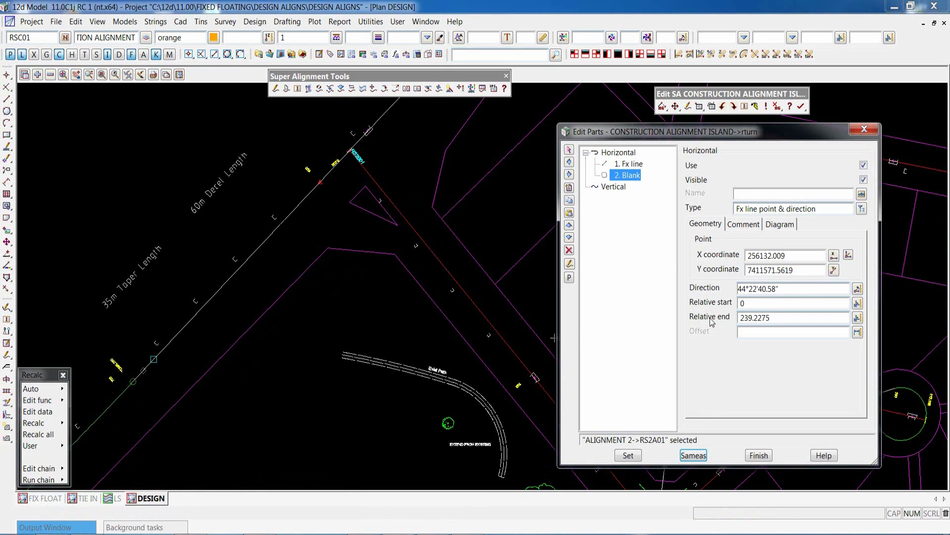
pyautogui.click(847, 255)
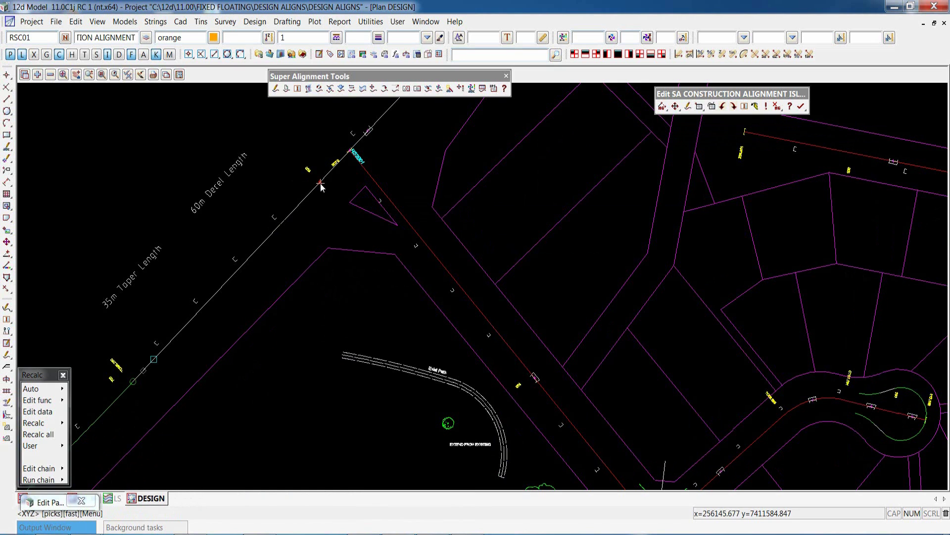
pyautogui.click(321, 184)
pyautogui.middleClick(331, 230)
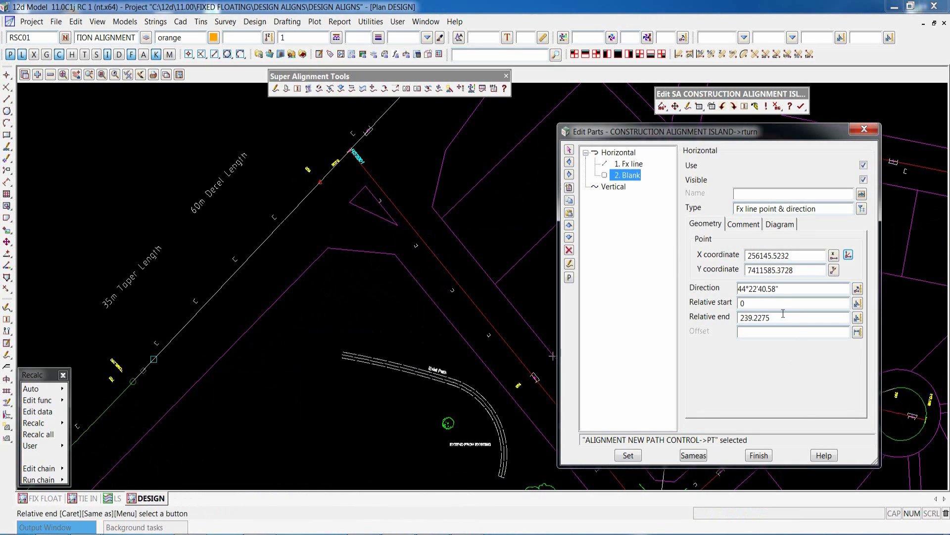
# Step: Set the second line's relative start to -50 and relative end to 0, and apply the part
pyautogui.click(739, 303)
pyautogui.click(779, 317)
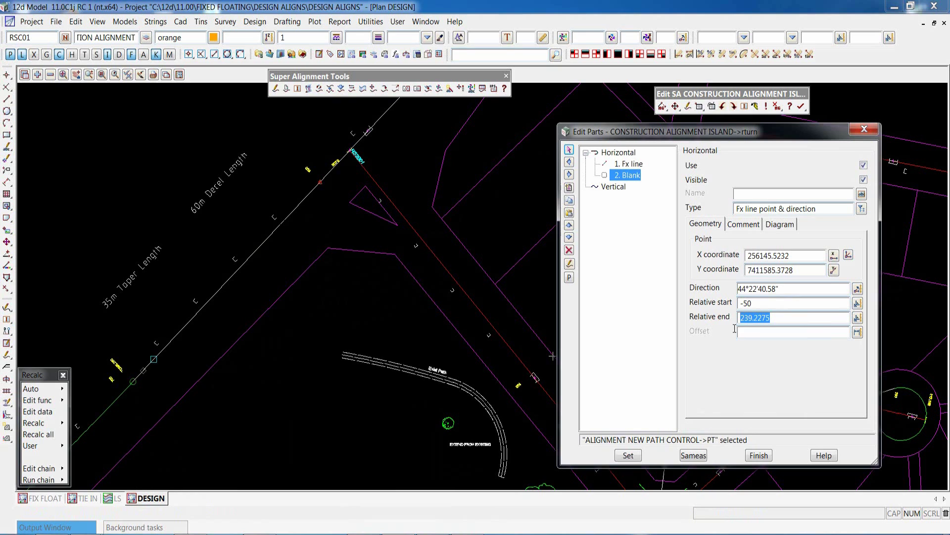
pyautogui.write('0')
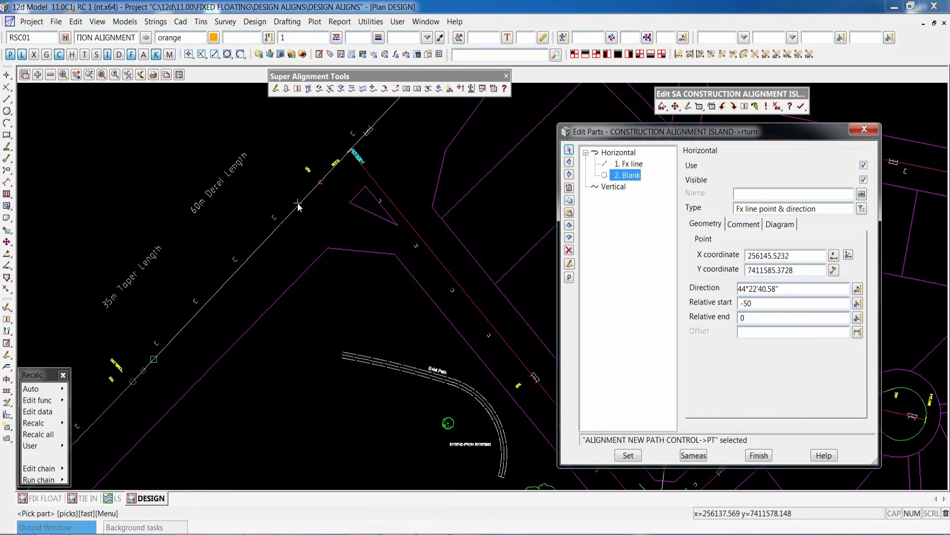
pyautogui.click(626, 456)
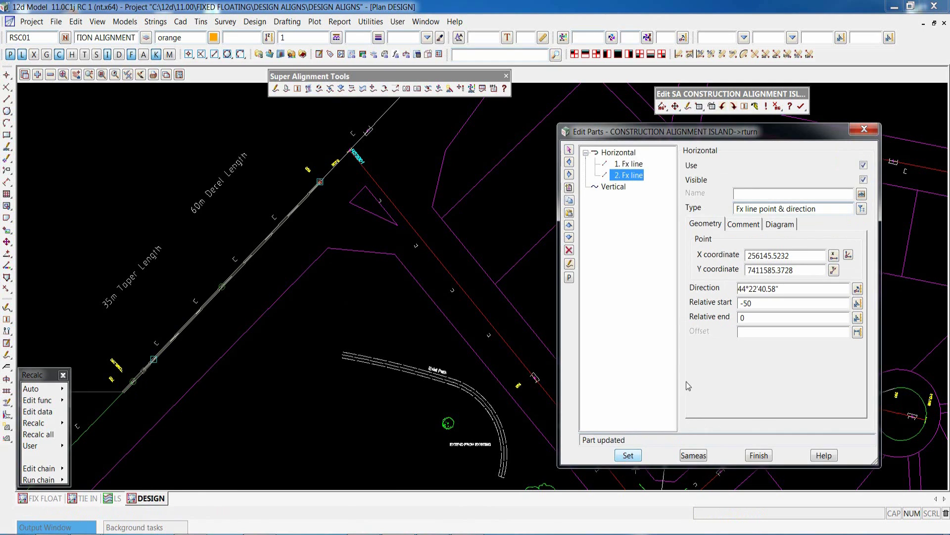
# Step: Set the second Fx line's offset to 3.5 and apply the part
pyautogui.click(753, 333)
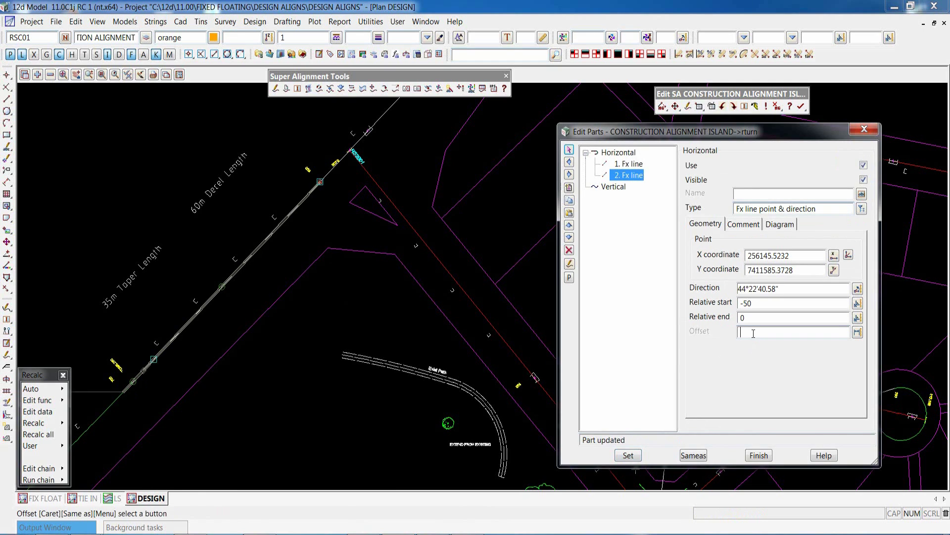
pyautogui.write('3.5')
pyautogui.click(629, 456)
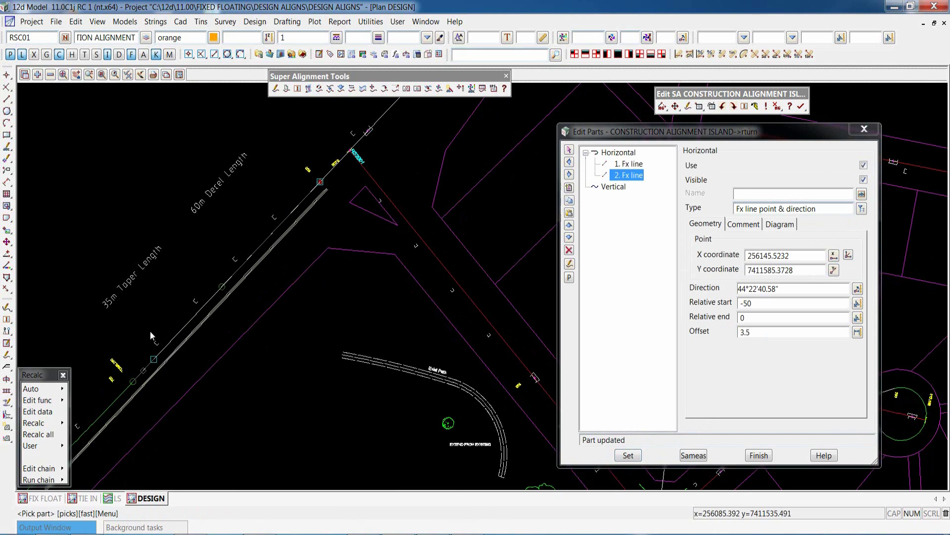
# Step: Insert a horizontal part between the two Fx lines and set its type to Compound taper
pyautogui.scroll(1, 158, 357)
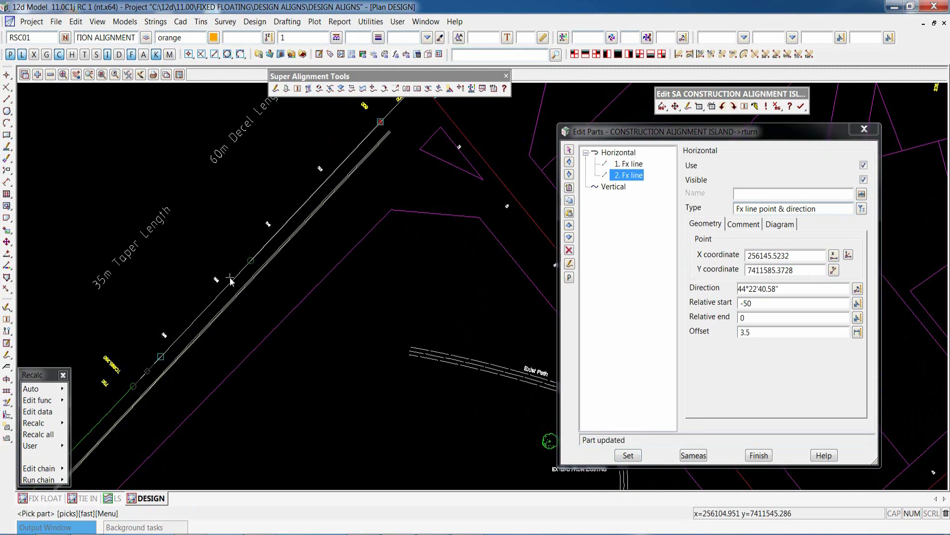
pyautogui.click(628, 165)
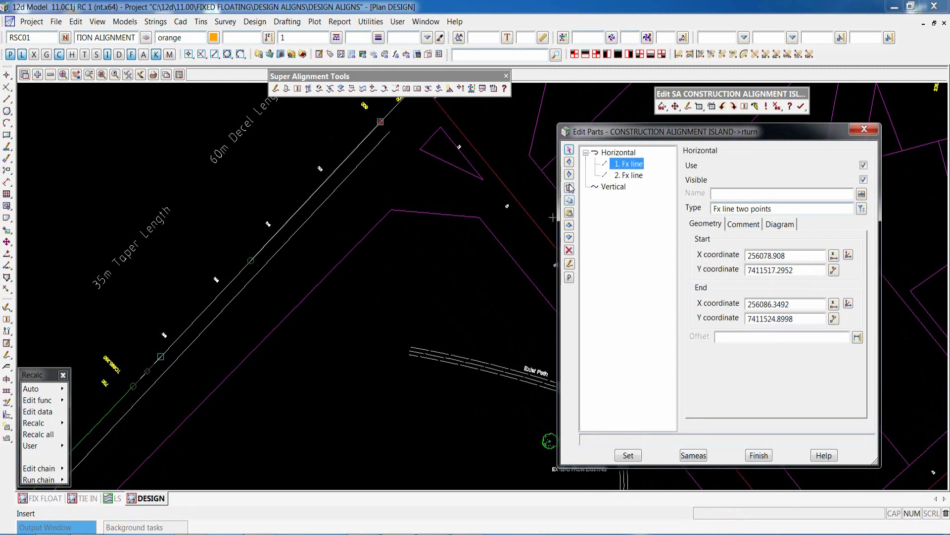
pyautogui.click(570, 187)
pyautogui.click(862, 208)
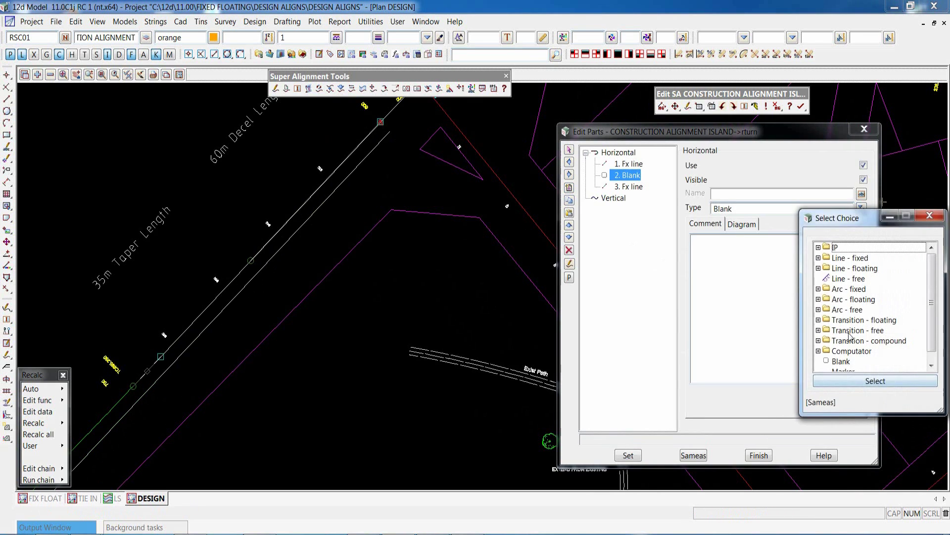
pyautogui.click(818, 340)
pyautogui.moveTo(933, 311); pyautogui.dragTo(936, 338)
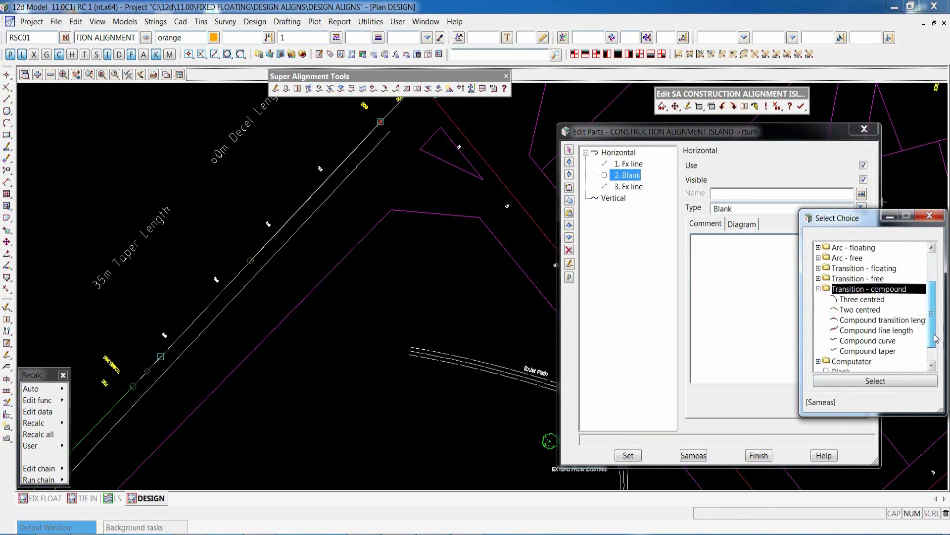
pyautogui.doubleClick(859, 351)
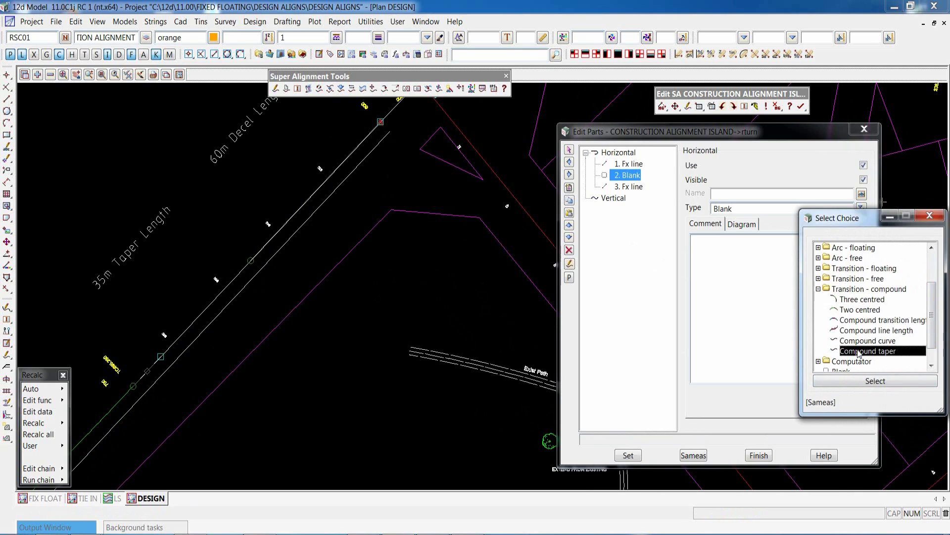
# Step: Give the compound taper a taper length of 35, approaching radius 50 and departing radius -50, and apply the part
pyautogui.click(767, 254)
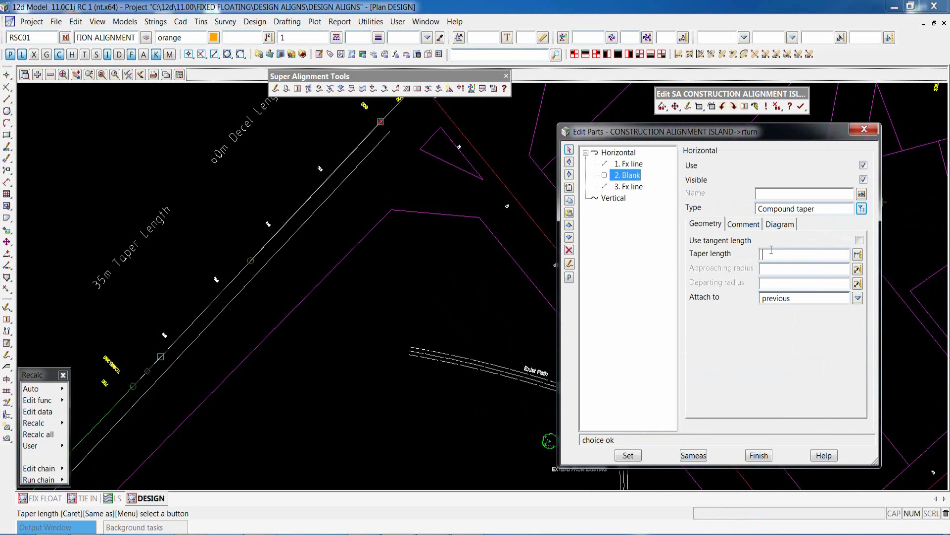
pyautogui.press('Return')
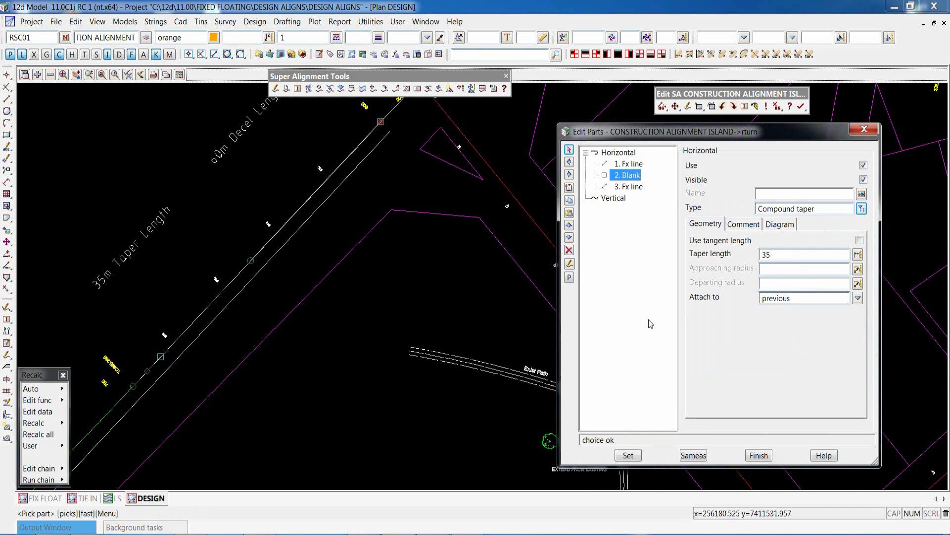
pyautogui.click(777, 270)
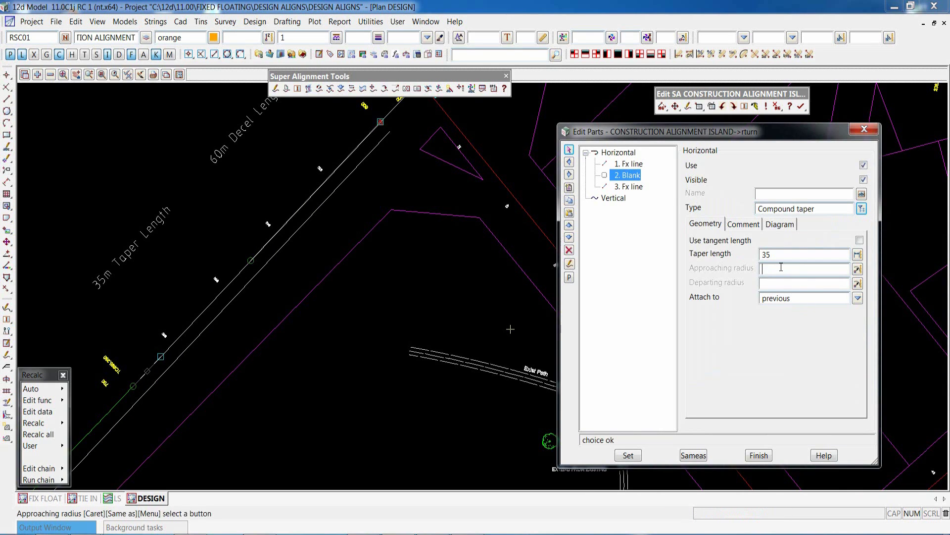
pyautogui.write('50')
pyautogui.click(774, 285)
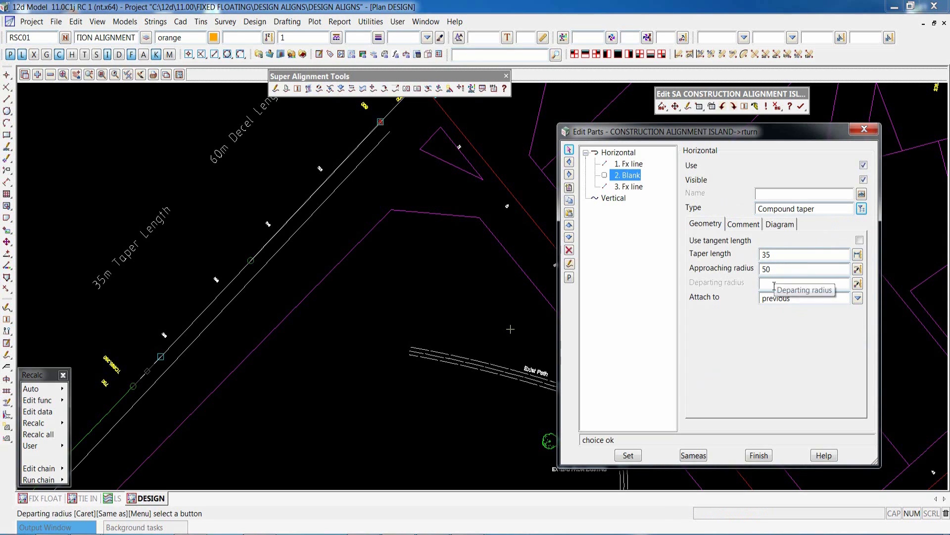
pyautogui.write('-50')
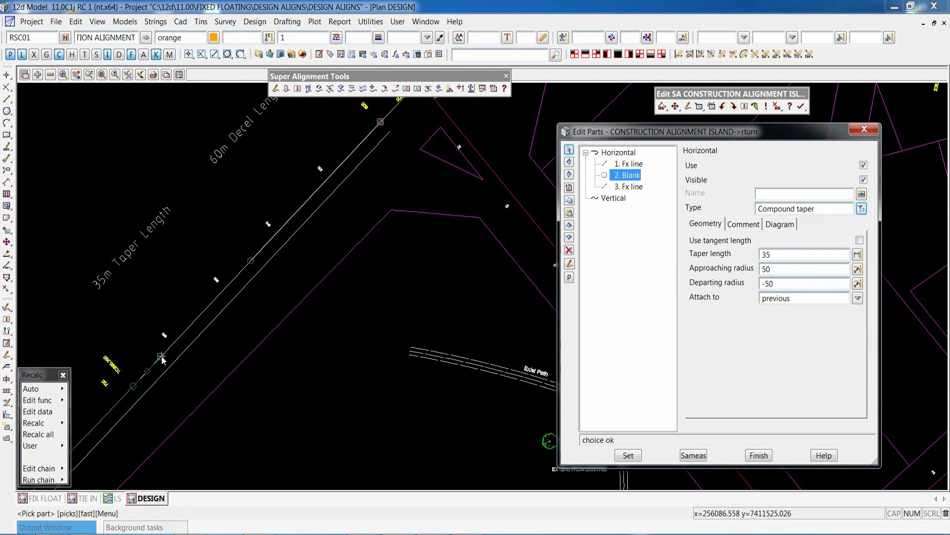
pyautogui.click(627, 455)
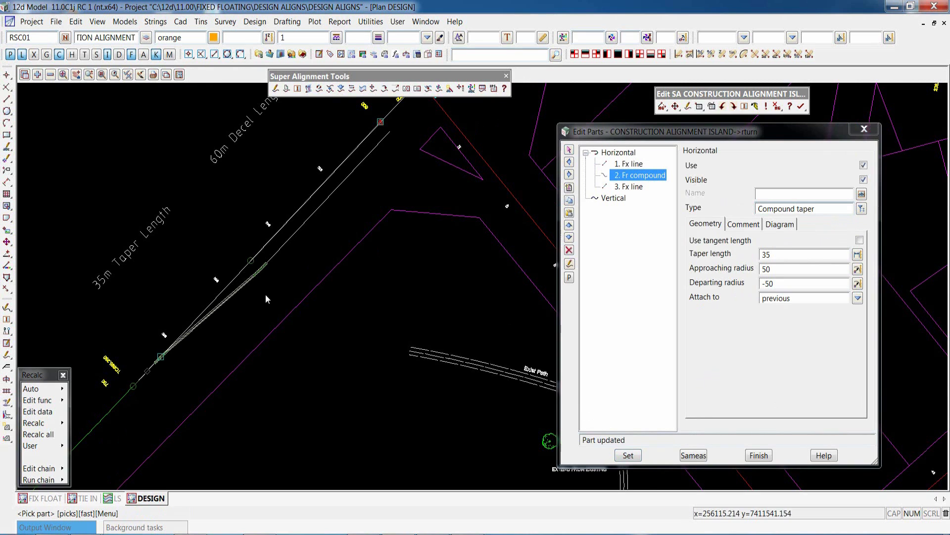
pyautogui.scroll(3, 265, 294)
pyautogui.scroll(-3, 340, 325)
pyautogui.scroll(2, 239, 353)
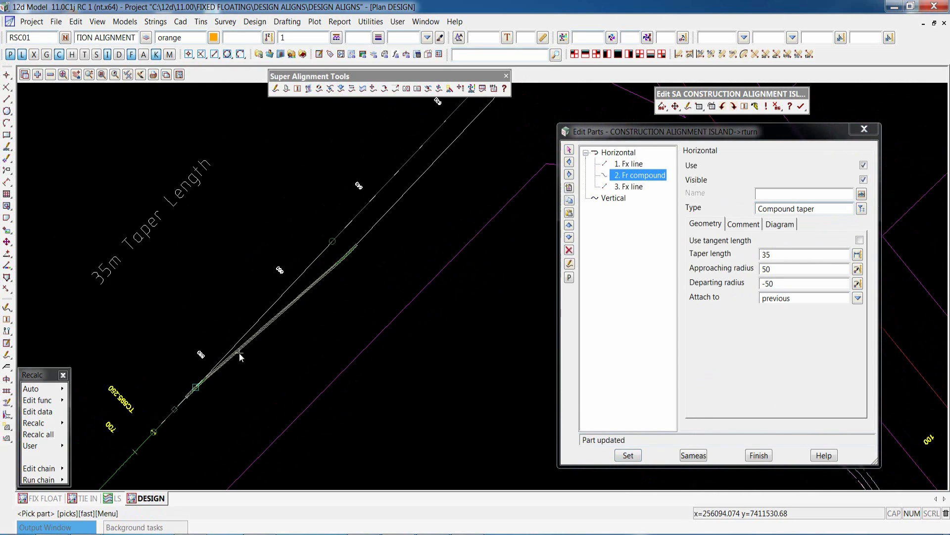
# Step: Set the rturn alignment's label style to DESIGN PLOT LHS in its super alignment properties and apply it
pyautogui.click(712, 107)
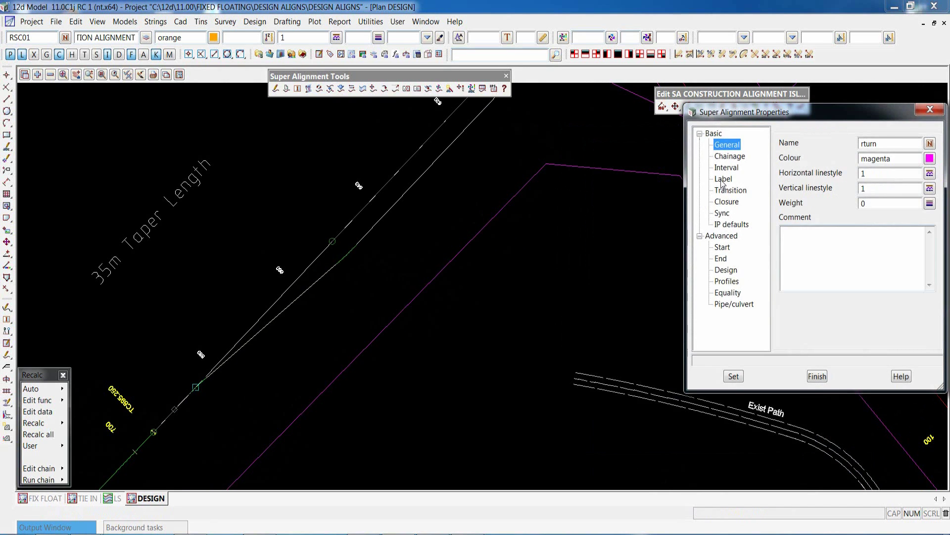
pyautogui.click(722, 179)
pyautogui.click(931, 143)
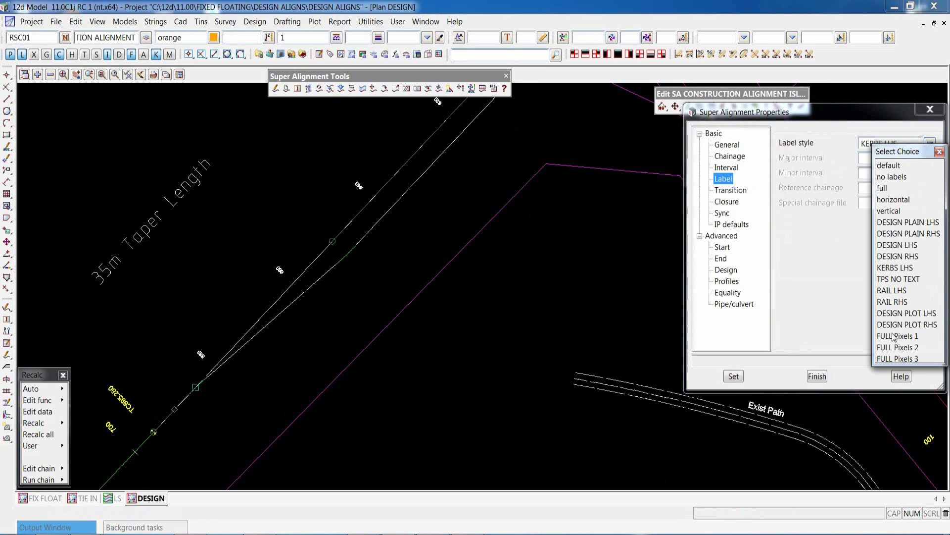
pyautogui.click(905, 314)
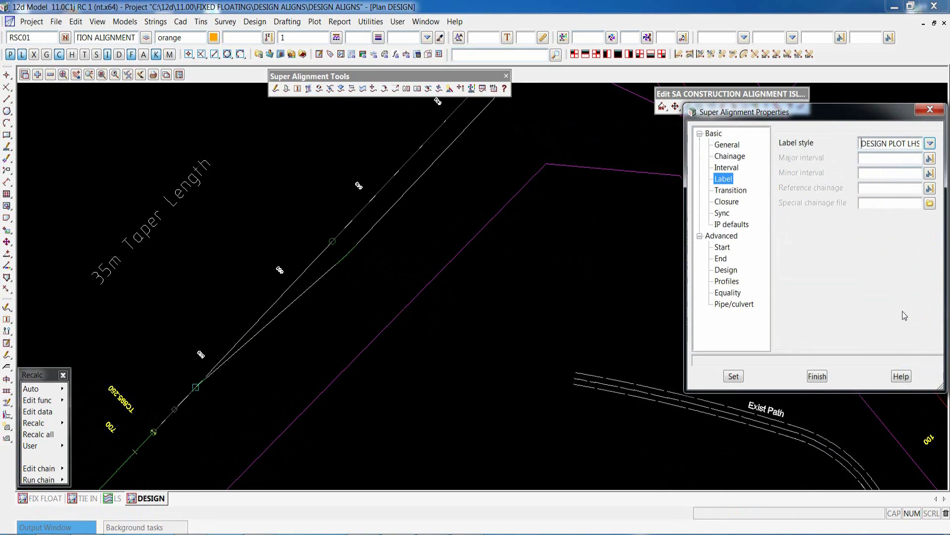
pyautogui.click(734, 376)
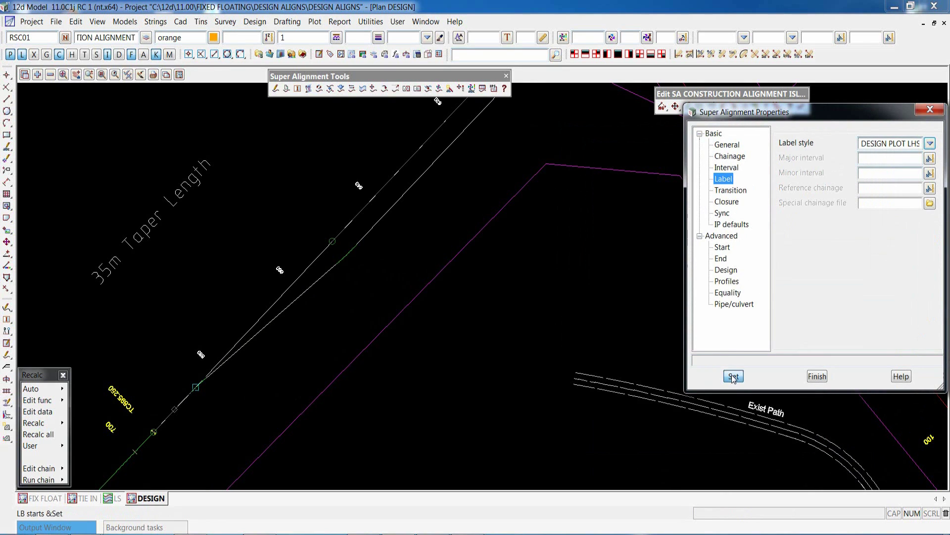
pyautogui.click(817, 377)
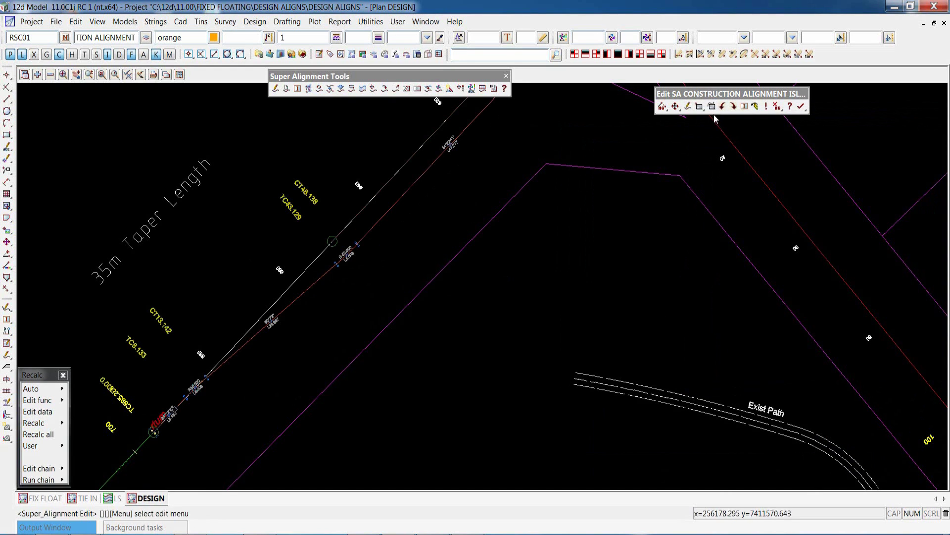
# Step: Reopen the parts of rturn, set the compound taper to attach to next, and apply the change
pyautogui.click(699, 107)
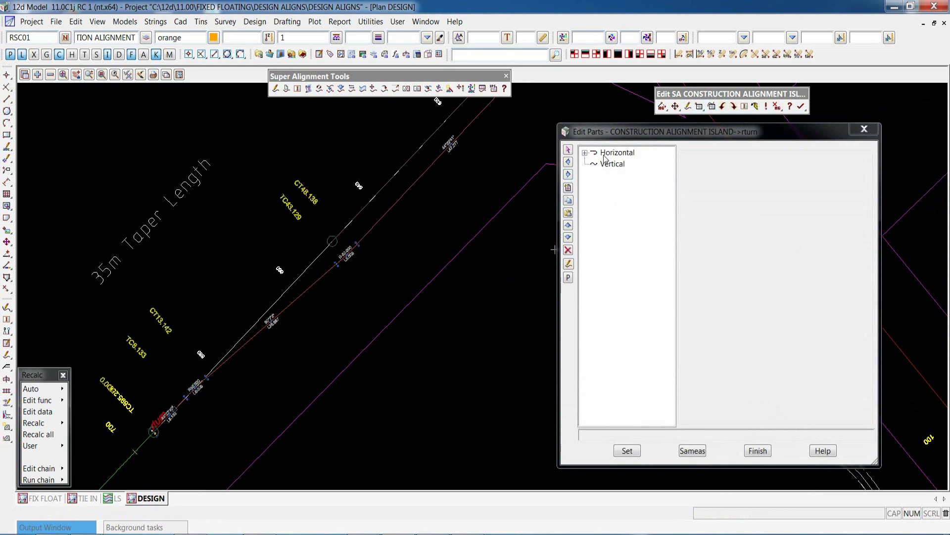
pyautogui.click(586, 154)
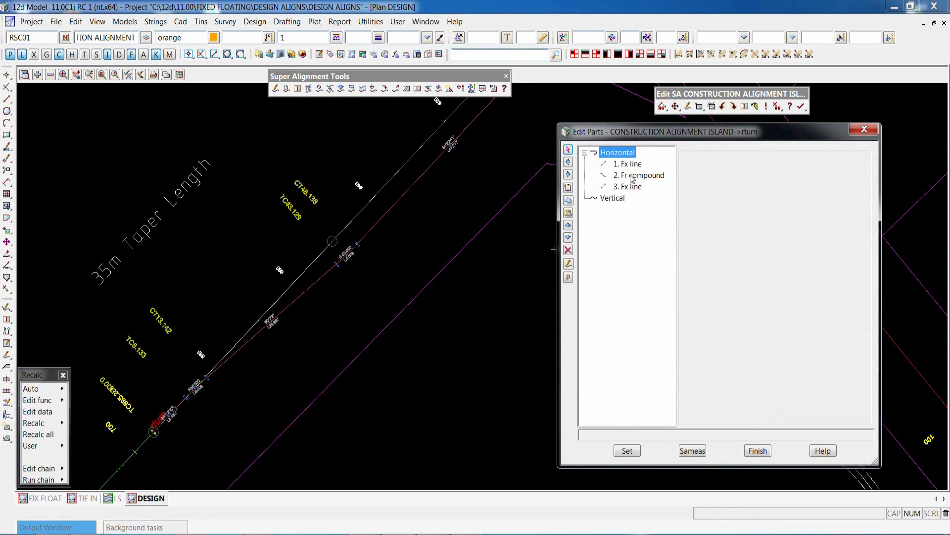
pyautogui.click(633, 175)
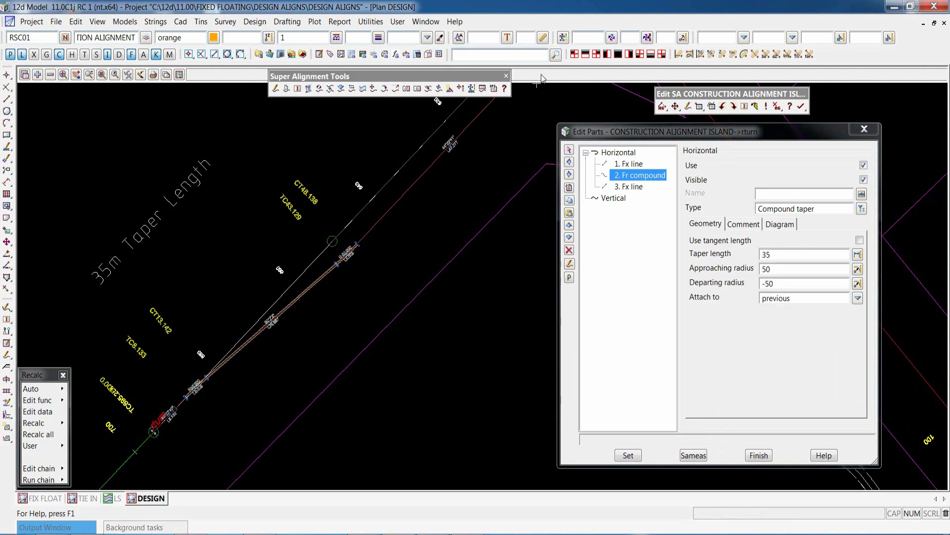
pyautogui.scroll(-1, 427, 290)
pyautogui.scroll(1, 480, 222)
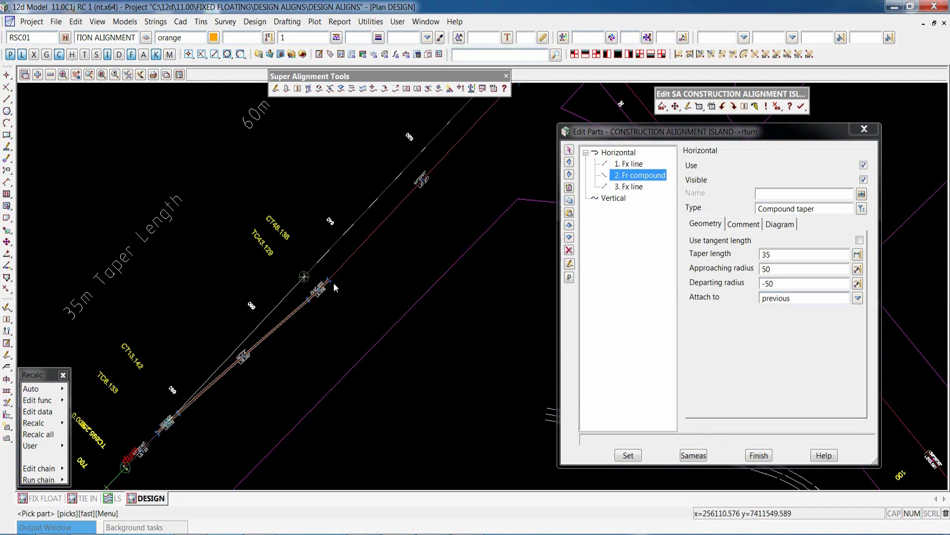
pyautogui.click(858, 297)
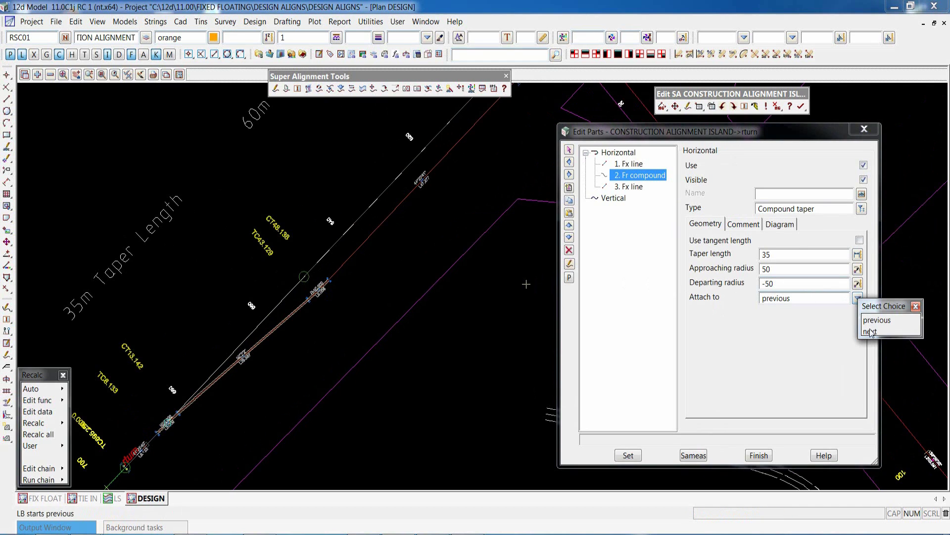
pyautogui.click(870, 331)
pyautogui.click(628, 455)
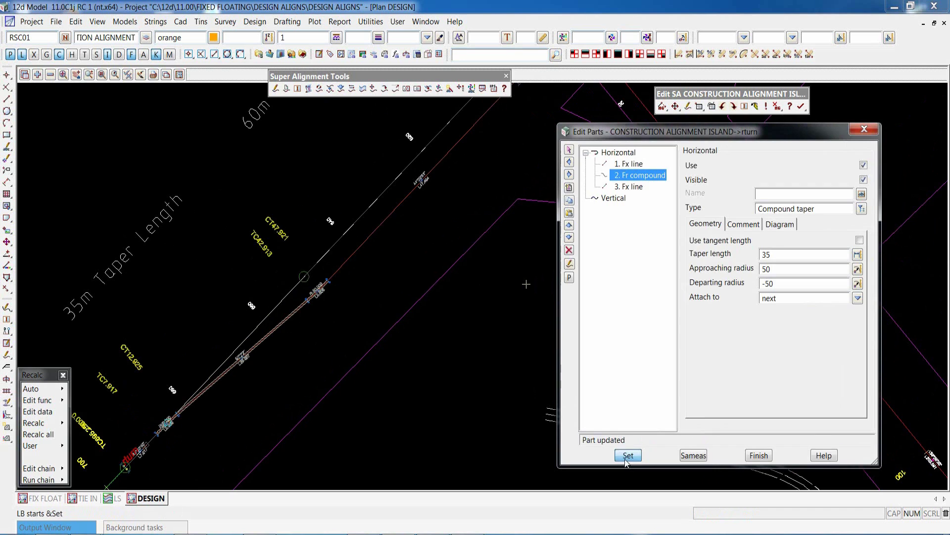
# Step: Enable the use of tangent length for the compound taper and apply the part
pyautogui.scroll(2, 278, 289)
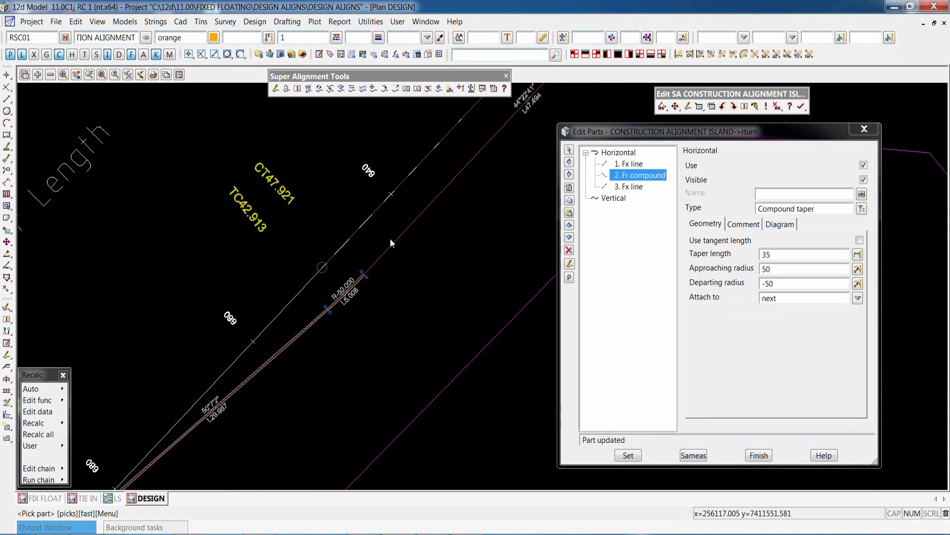
pyautogui.scroll(-2, 395, 235)
pyautogui.scroll(1, 263, 368)
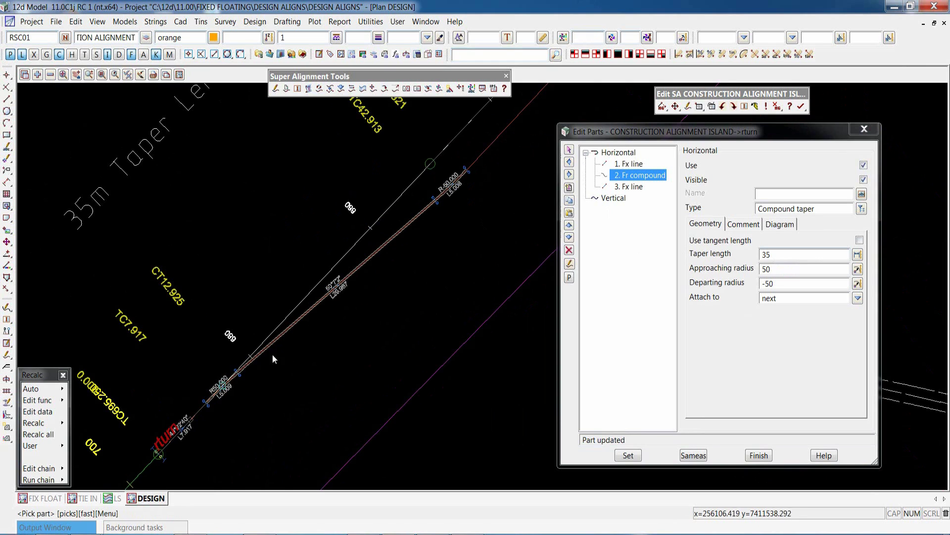
pyautogui.click(860, 240)
pyautogui.click(628, 455)
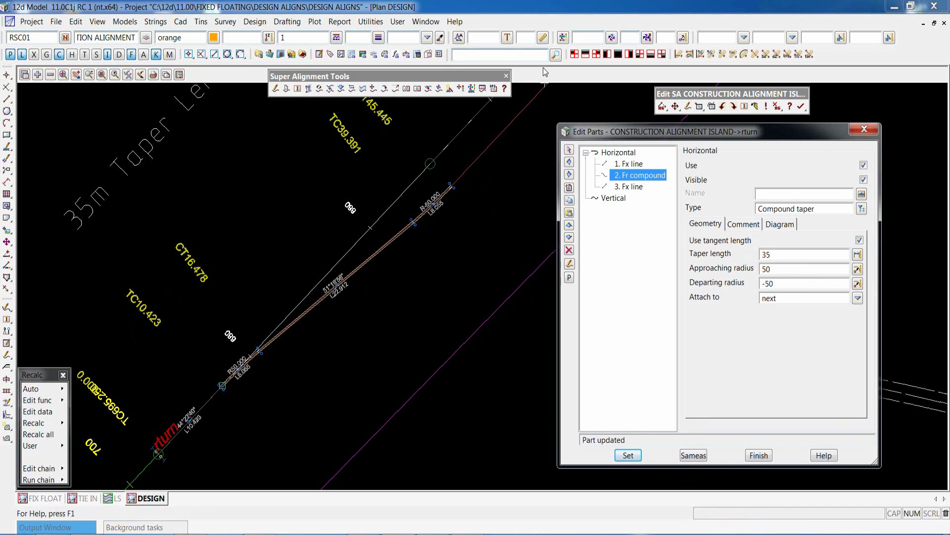
# Step: Add a Fl arc from end, radius & sweep part after the last Fx line, with radius 1 and sweep 180°, and apply it
pyautogui.scroll(-3, 203, 352)
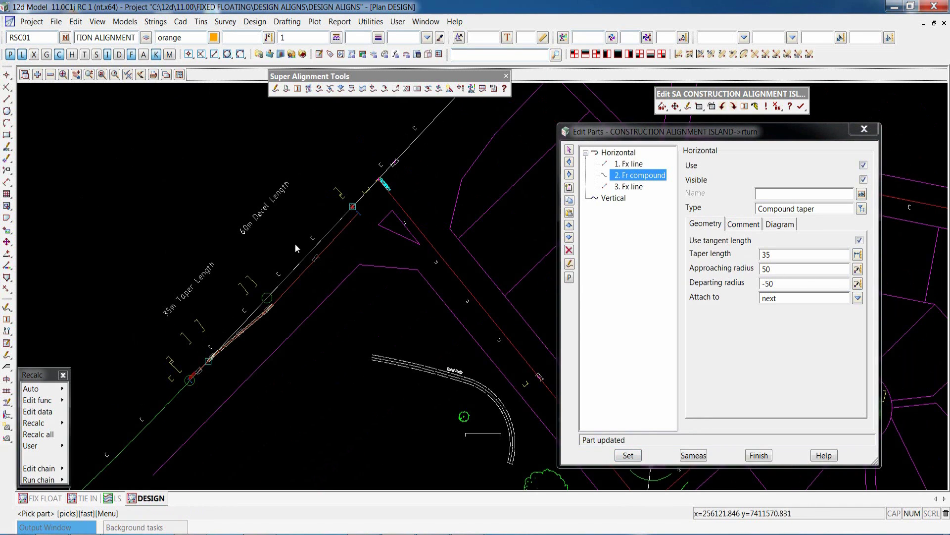
pyautogui.scroll(3, 350, 212)
pyautogui.click(638, 188)
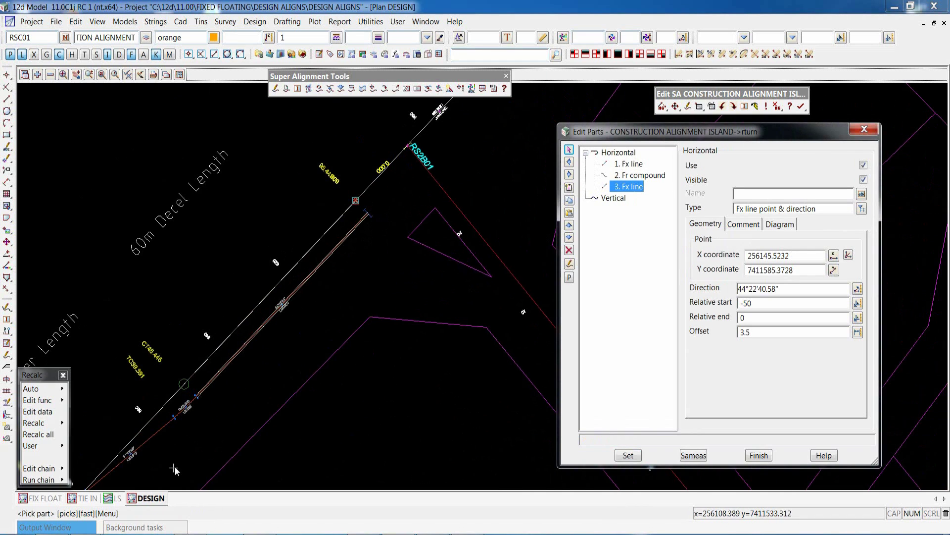
pyautogui.click(571, 189)
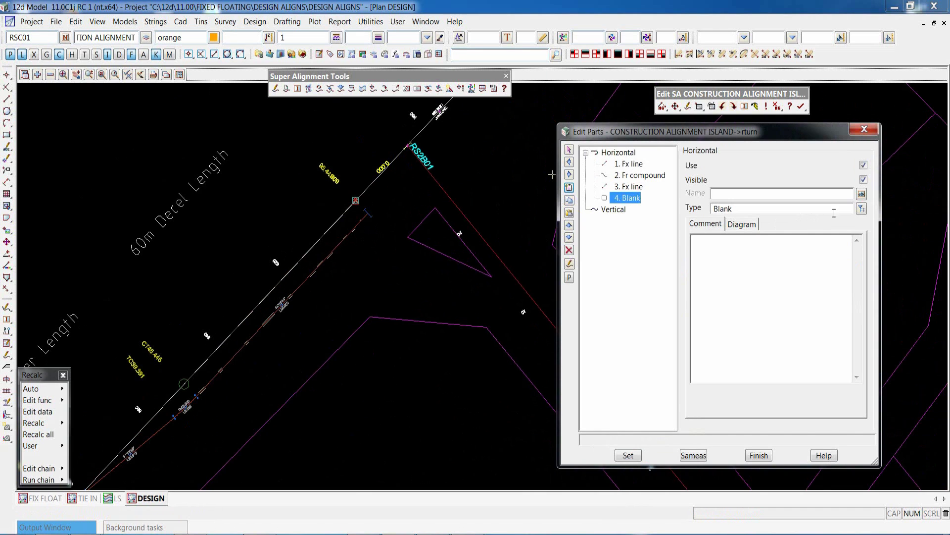
pyautogui.click(862, 209)
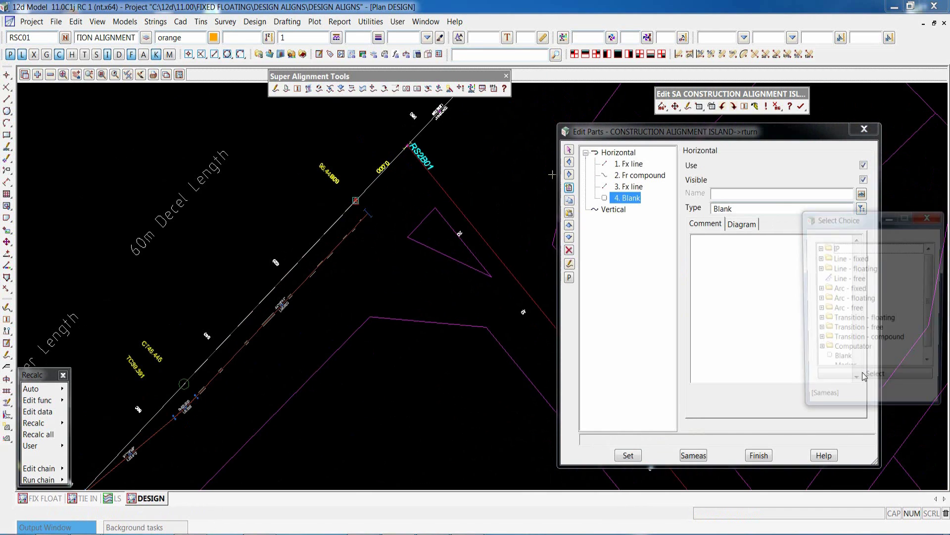
pyautogui.doubleClick(824, 299)
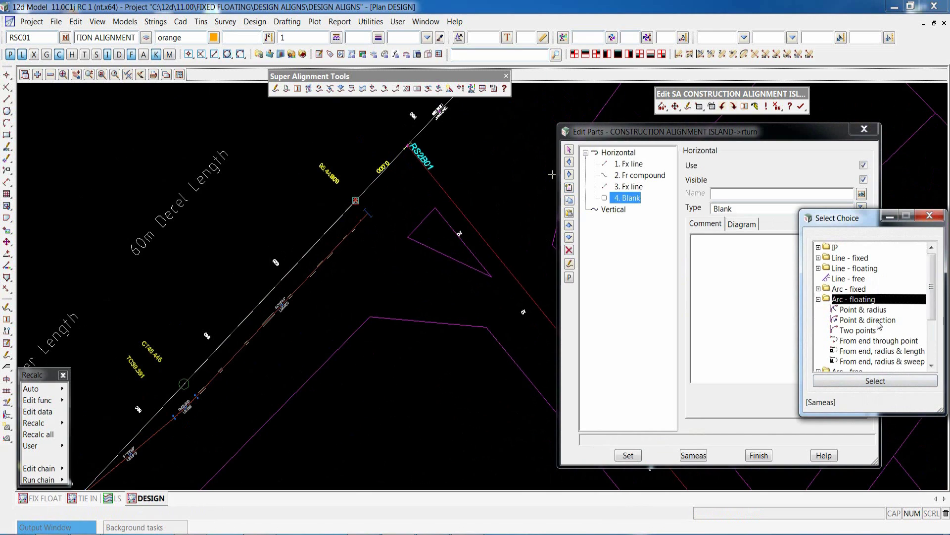
pyautogui.doubleClick(866, 361)
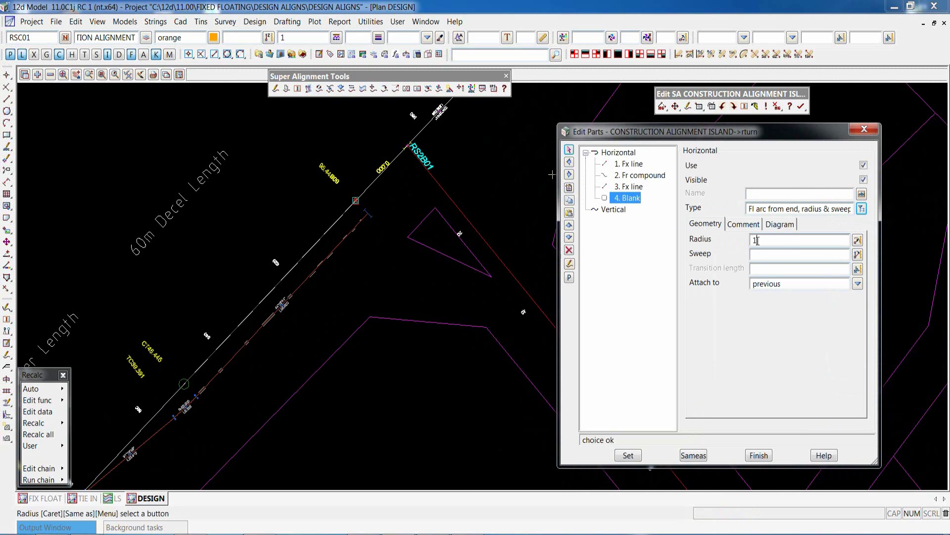
pyautogui.click(761, 256)
pyautogui.click(627, 455)
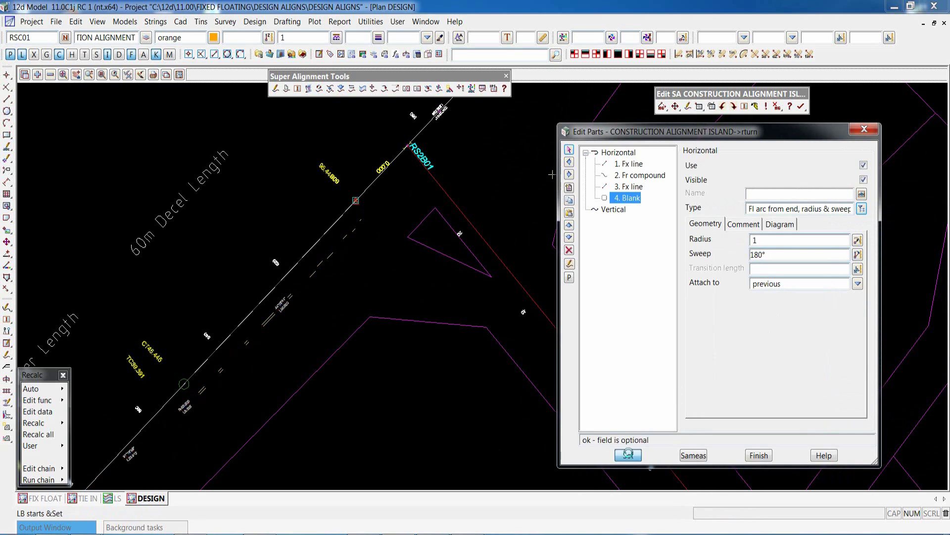
# Step: Add a Fl line end part with length 95 after the Fl arc, attached to previous, and apply it
pyautogui.scroll(3, 383, 213)
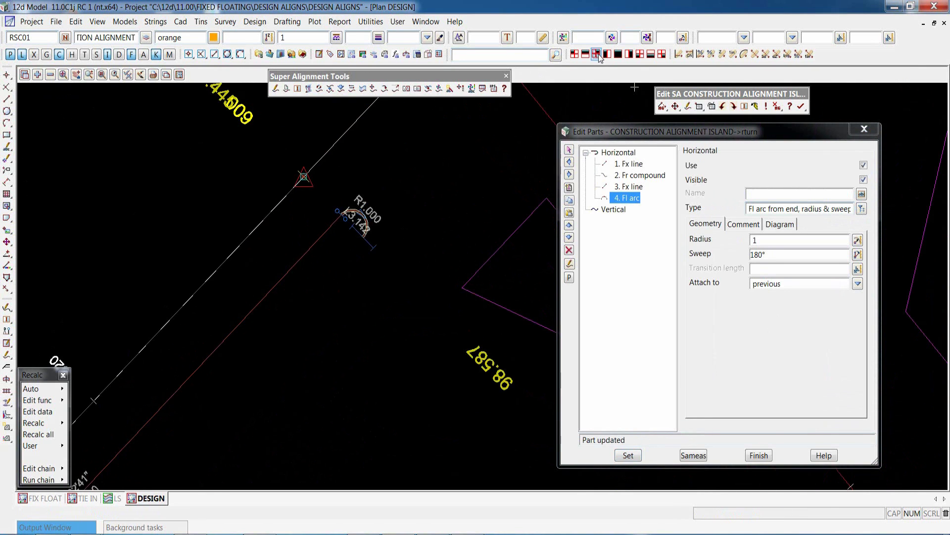
pyautogui.scroll(-3, 504, 212)
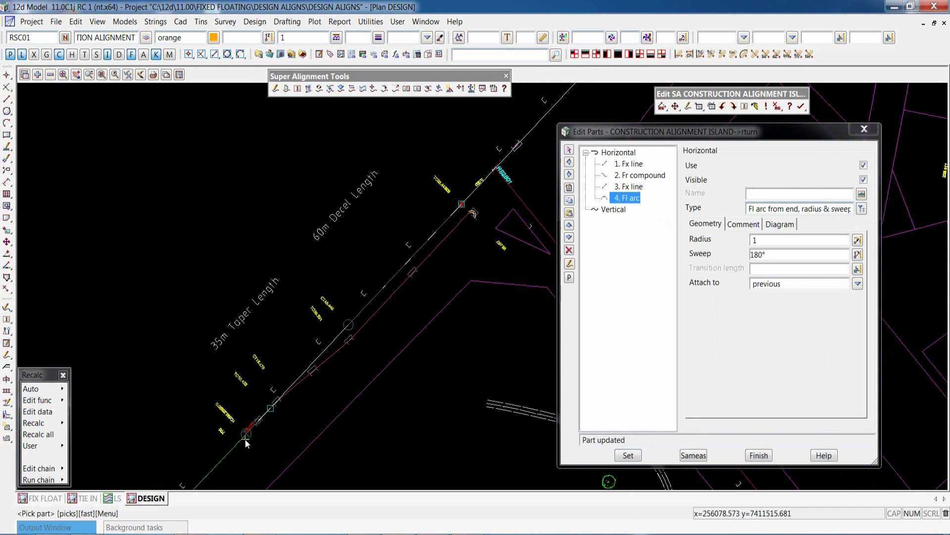
pyautogui.click(569, 187)
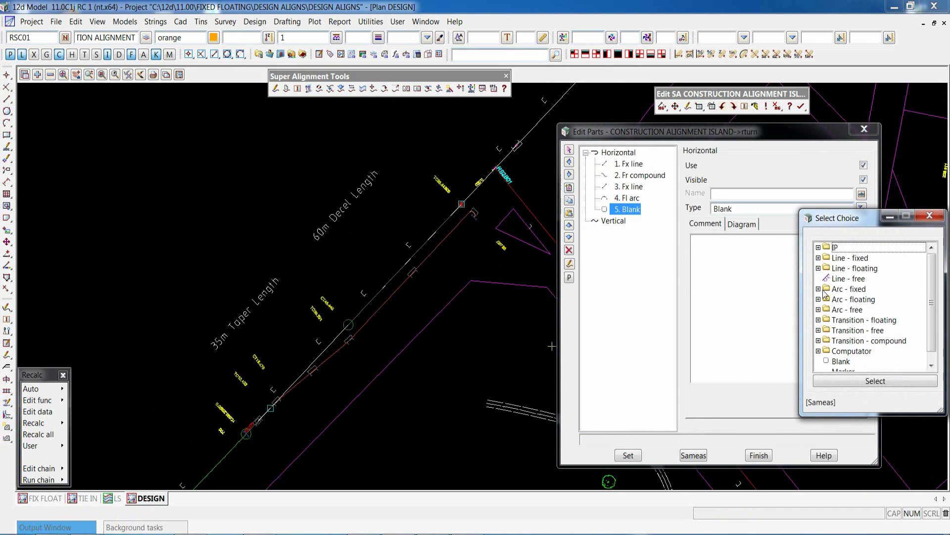
pyautogui.click(819, 268)
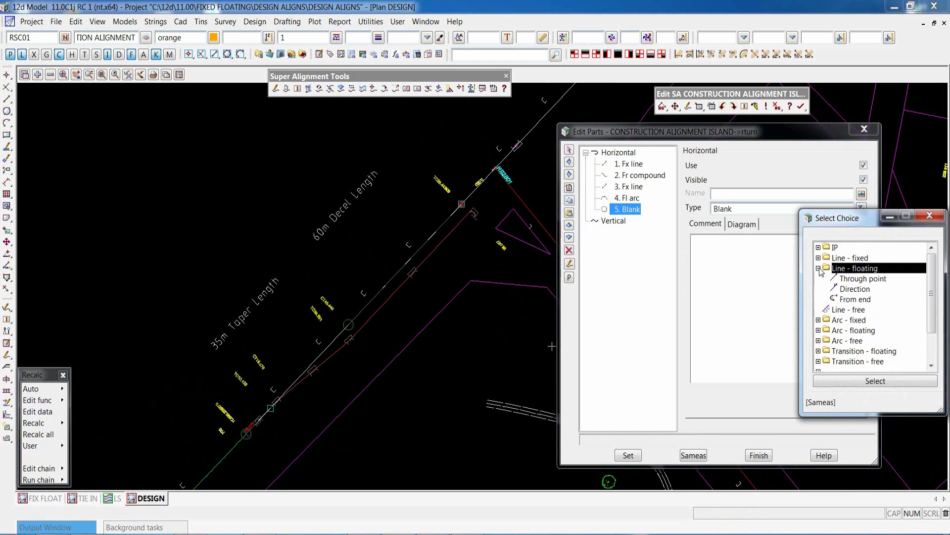
pyautogui.click(859, 280)
pyautogui.doubleClick(865, 278)
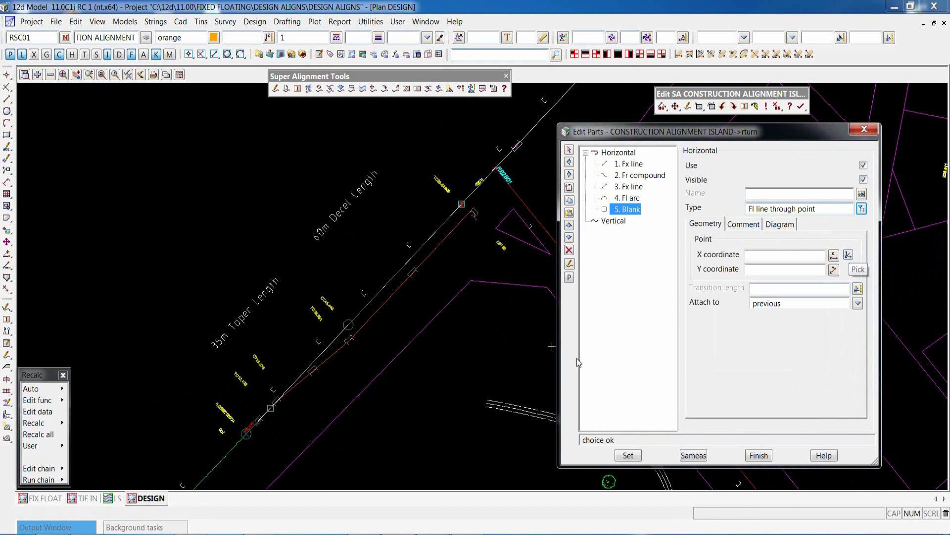
pyautogui.click(862, 208)
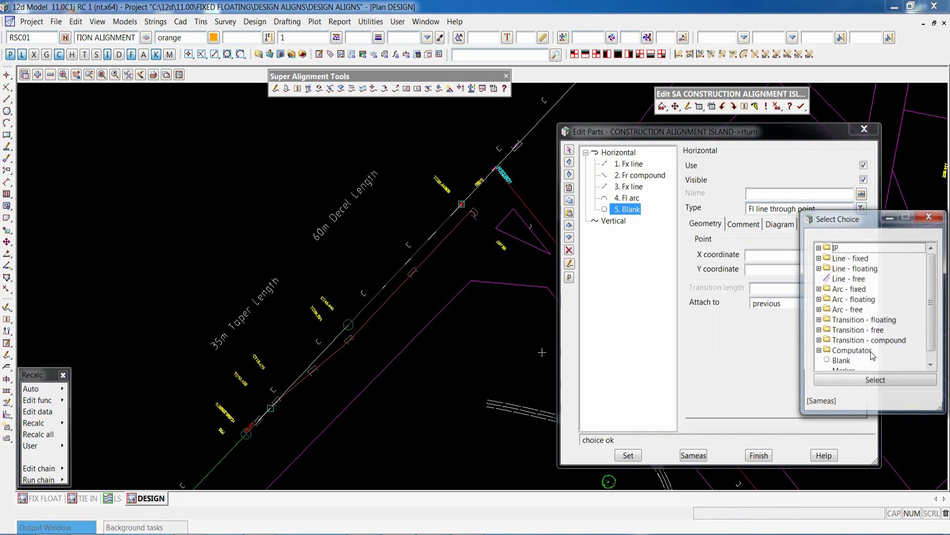
pyautogui.click(819, 269)
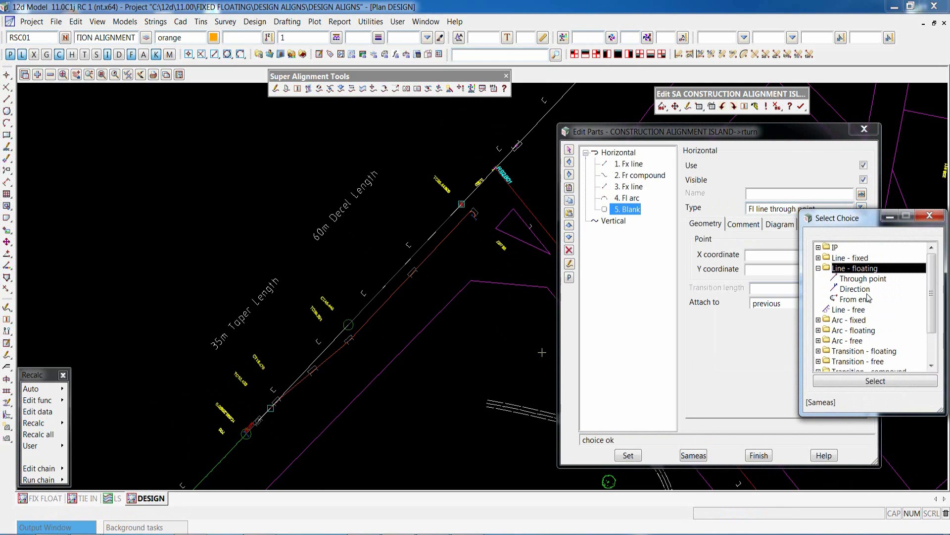
pyautogui.doubleClick(854, 298)
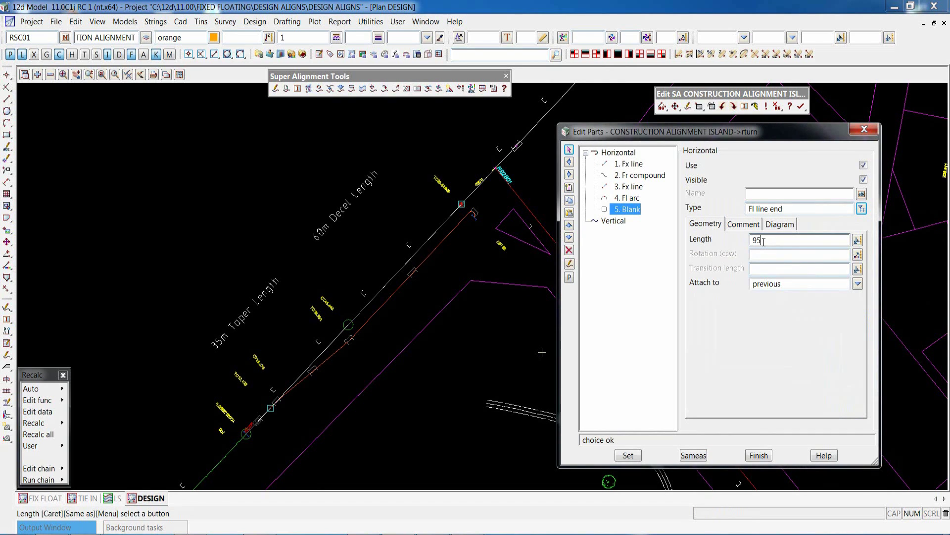
pyautogui.click(628, 455)
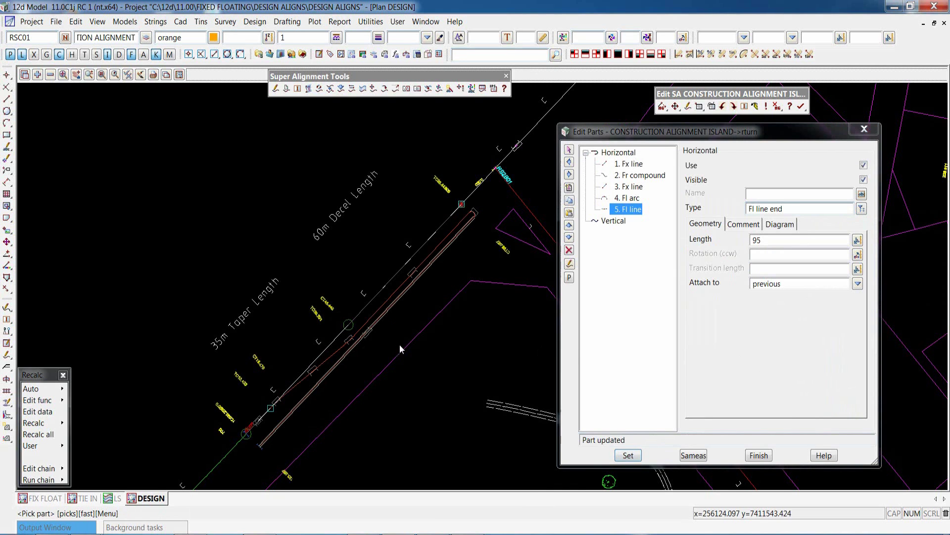
# Step: Change the first Fx line of rturn to a Computator fixed line and apply it
pyautogui.scroll(1, 405, 341)
pyautogui.scroll(-1, 413, 332)
pyautogui.scroll(-1, 412, 340)
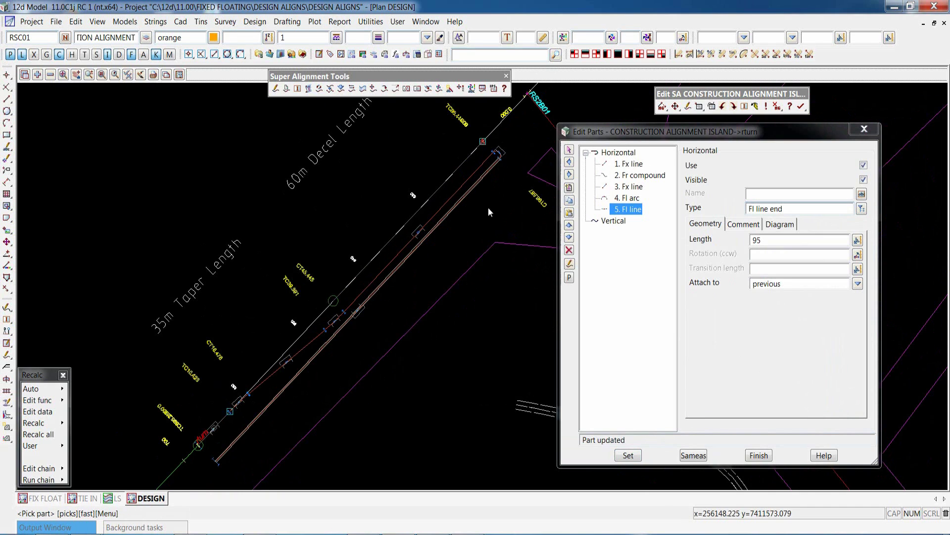
pyautogui.scroll(-1, 446, 260)
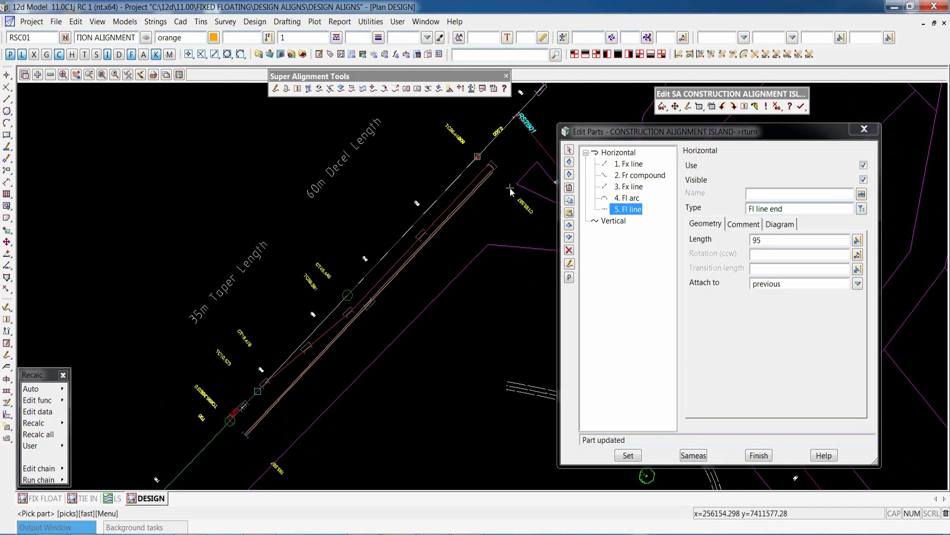
pyautogui.click(631, 165)
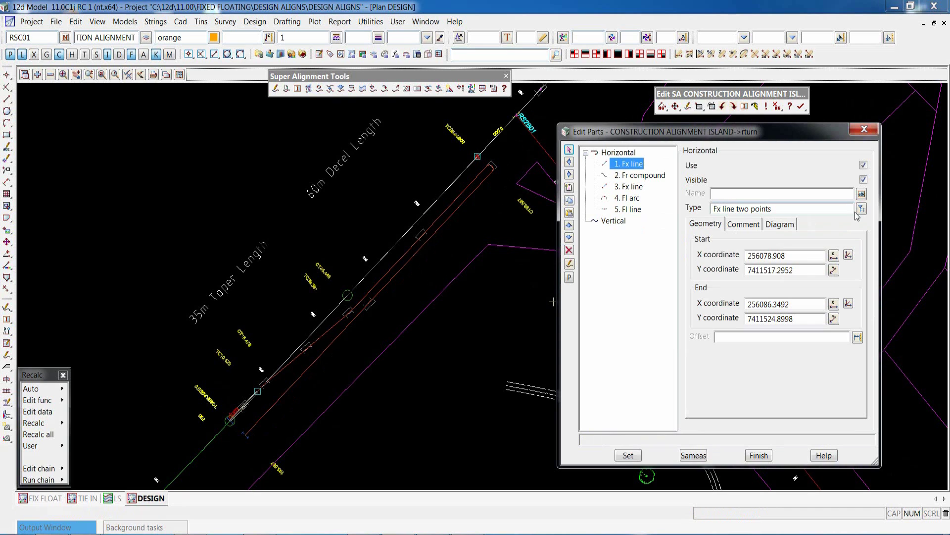
pyautogui.click(862, 209)
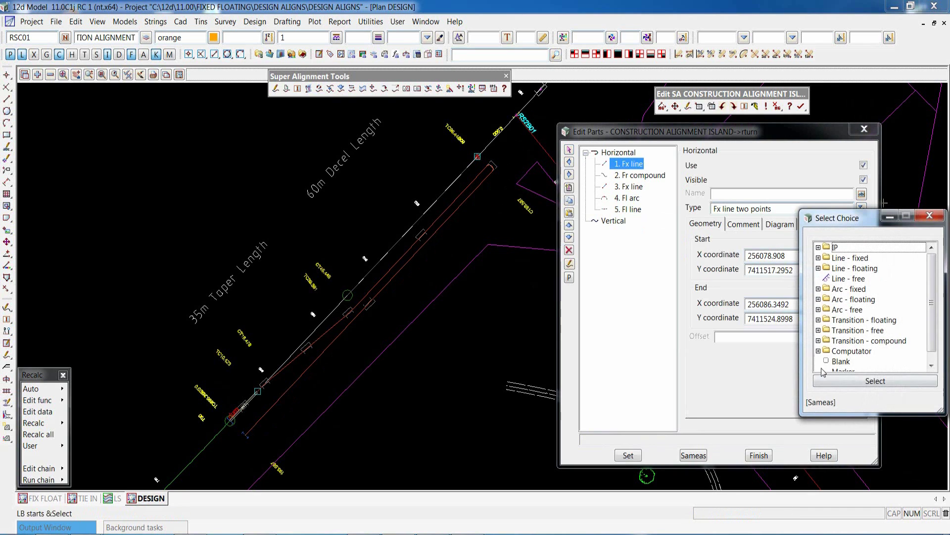
pyautogui.doubleClick(860, 352)
pyautogui.doubleClick(853, 362)
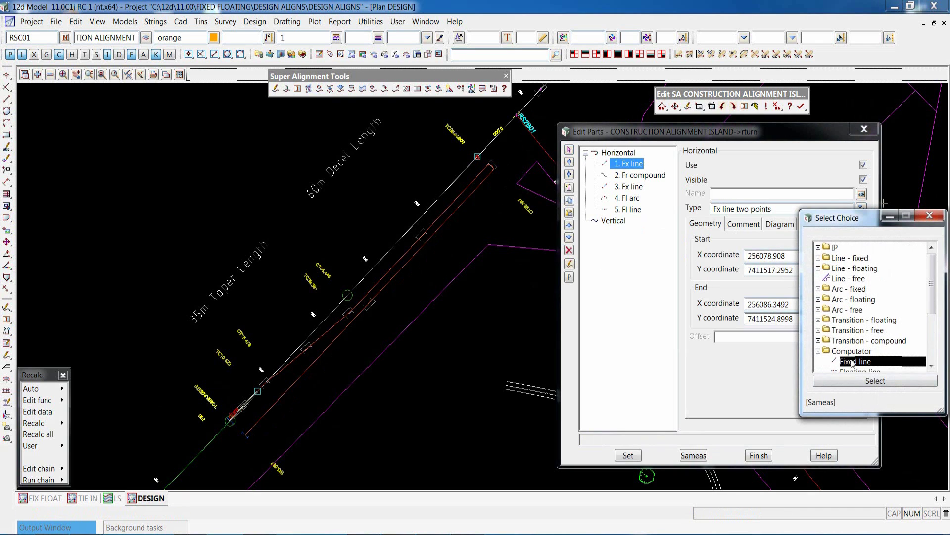
pyautogui.click(628, 455)
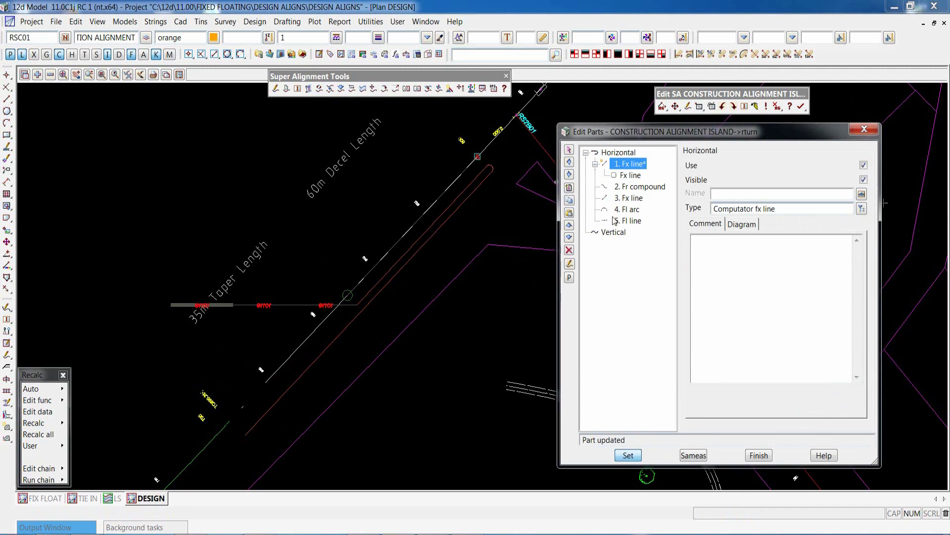
# Step: Define the computator's Fx line by 2 Points and apply the part
pyautogui.click(632, 175)
pyautogui.click(862, 165)
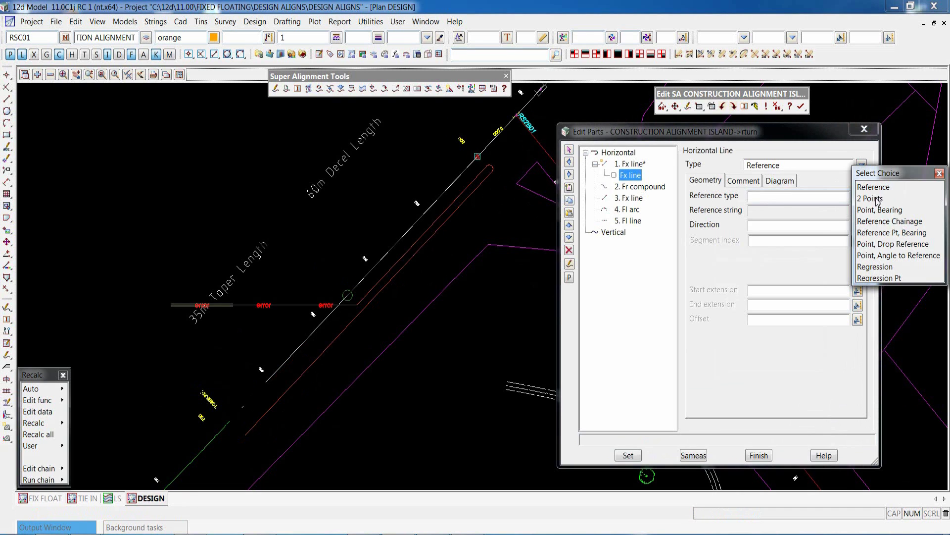
pyautogui.doubleClick(873, 198)
pyautogui.click(627, 456)
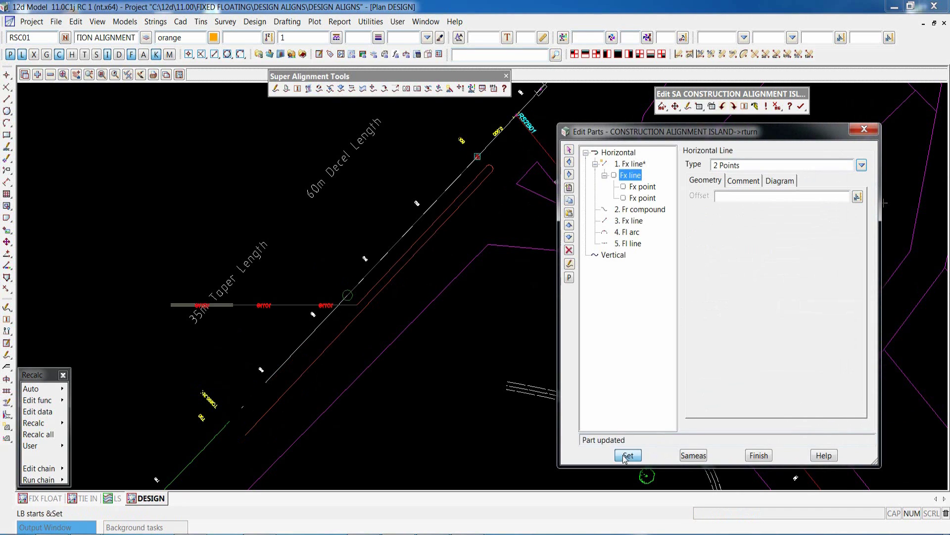
# Step: Reference the line's first Fx point to the named part CURVE 20.P.S.S on string RS2A01 and apply it
pyautogui.click(643, 187)
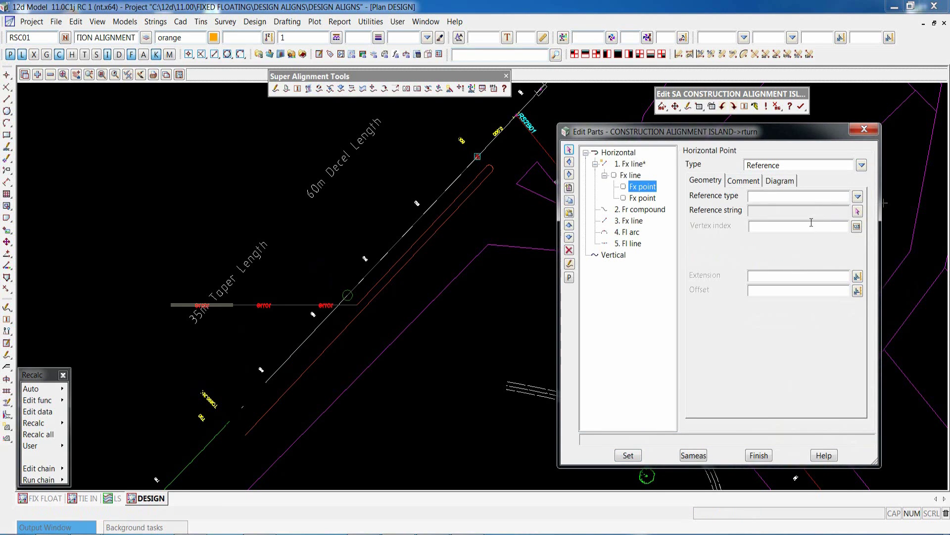
pyautogui.click(858, 196)
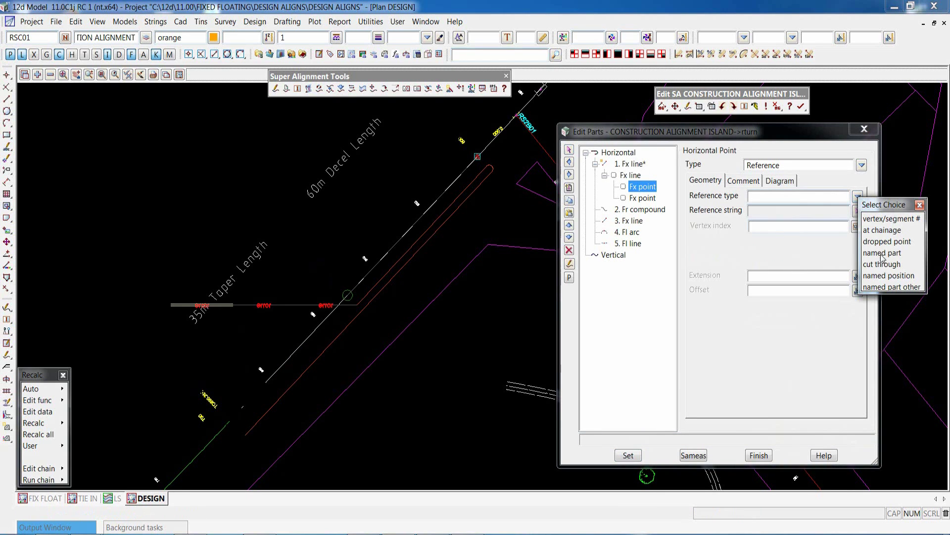
pyautogui.click(880, 253)
pyautogui.click(857, 212)
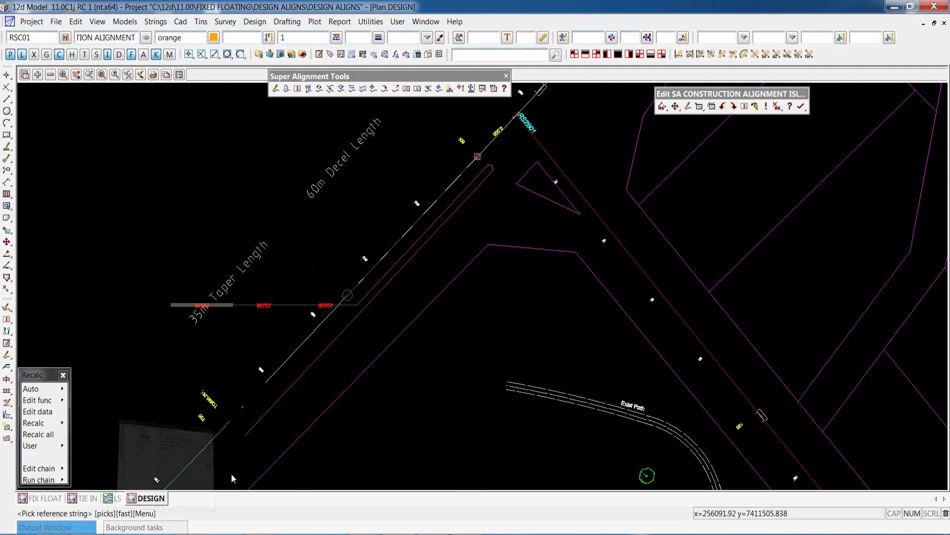
pyautogui.scroll(2, 239, 420)
pyautogui.click(226, 424)
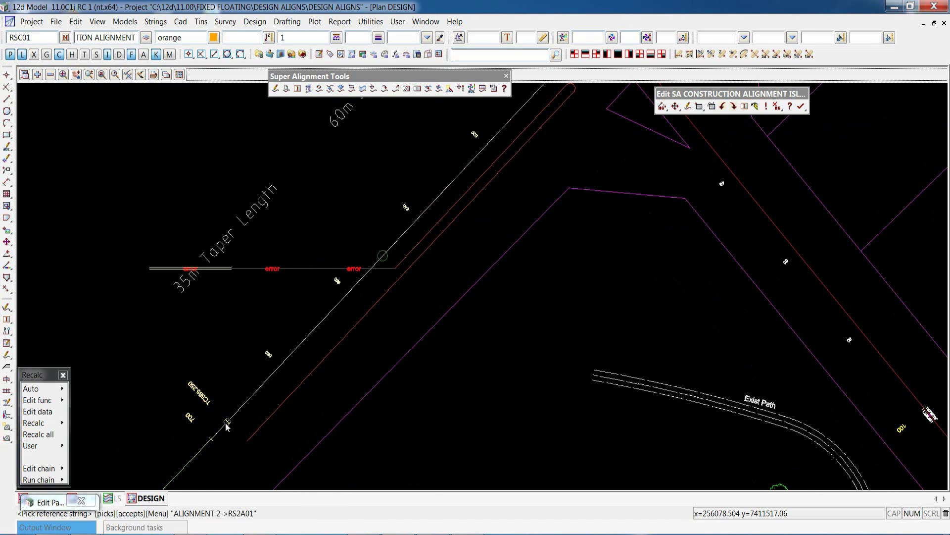
pyautogui.middleClick(226, 425)
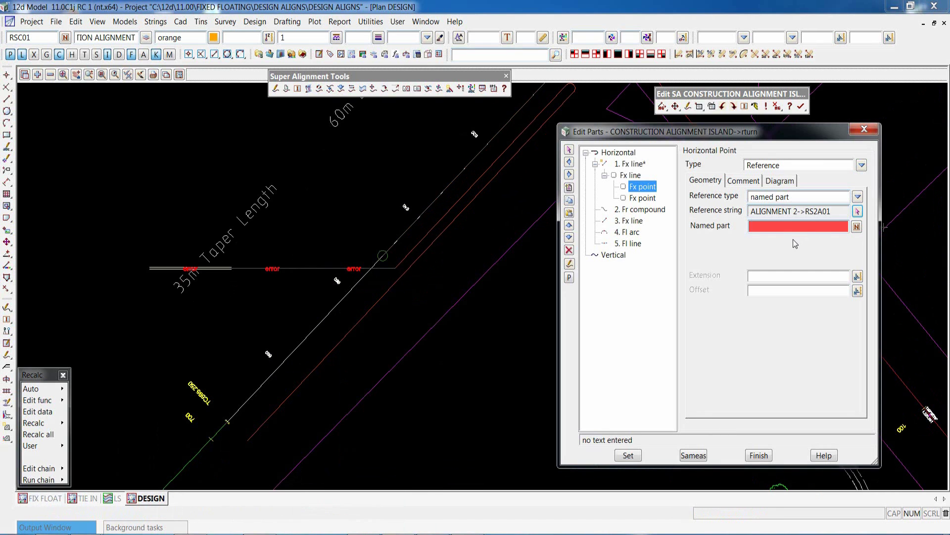
pyautogui.click(857, 226)
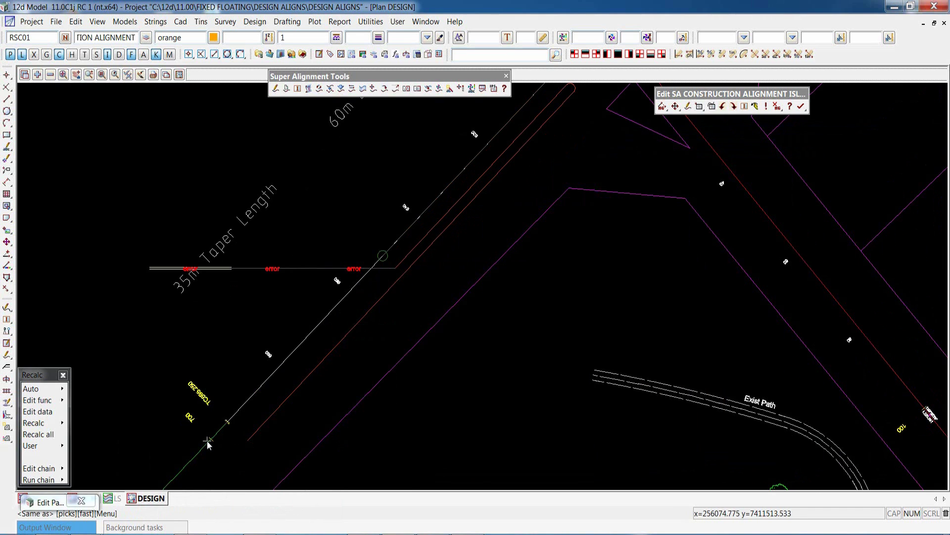
pyautogui.click(229, 448)
pyautogui.middleClick(230, 447)
pyautogui.click(628, 455)
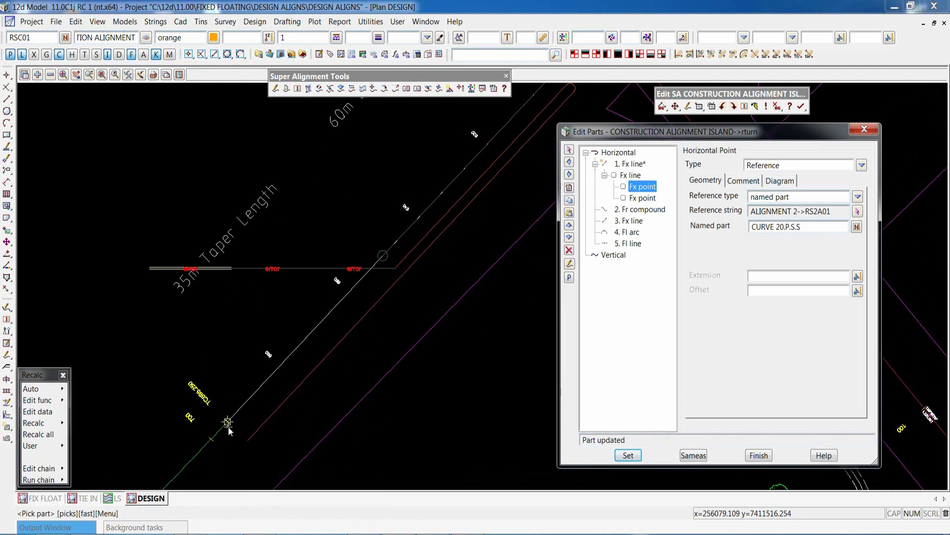
# Step: Reference the second Fx point to named part CURVE 20.P.S.S on RS2A01 with an extension of -25, and apply it
pyautogui.click(643, 198)
pyautogui.click(858, 197)
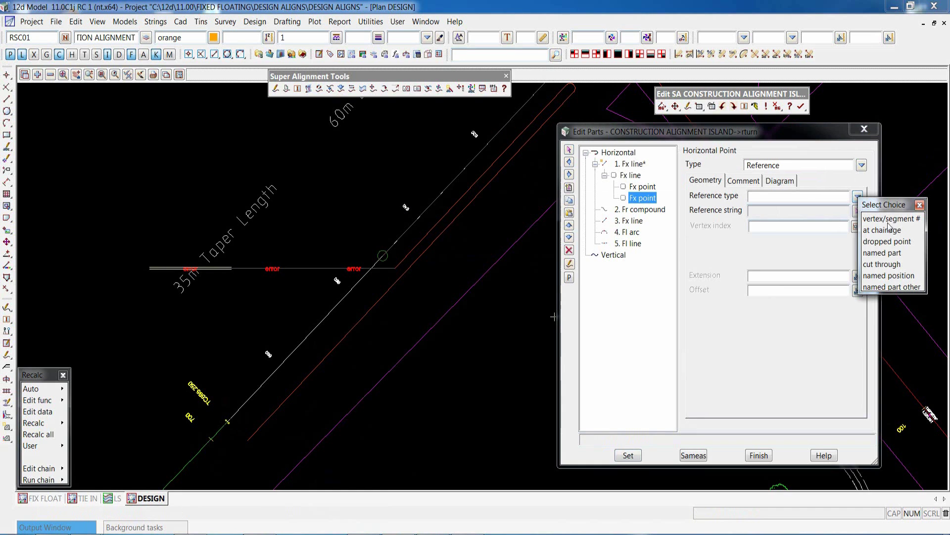
pyautogui.click(882, 253)
pyautogui.click(858, 211)
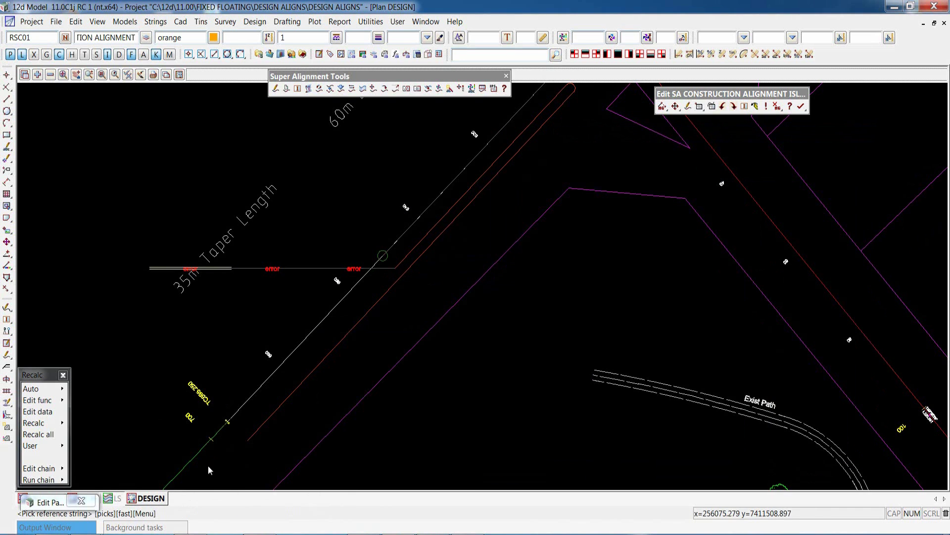
pyautogui.click(219, 435)
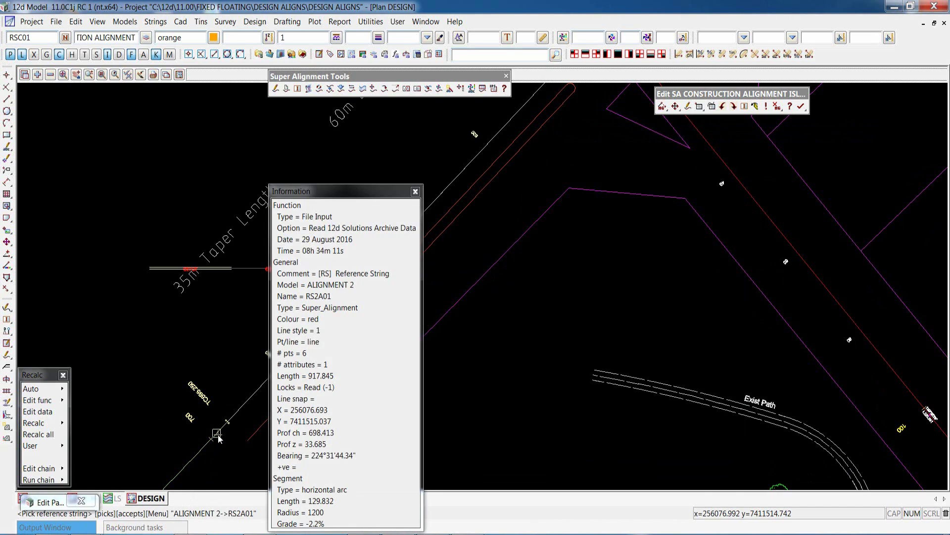
pyautogui.middleClick(218, 436)
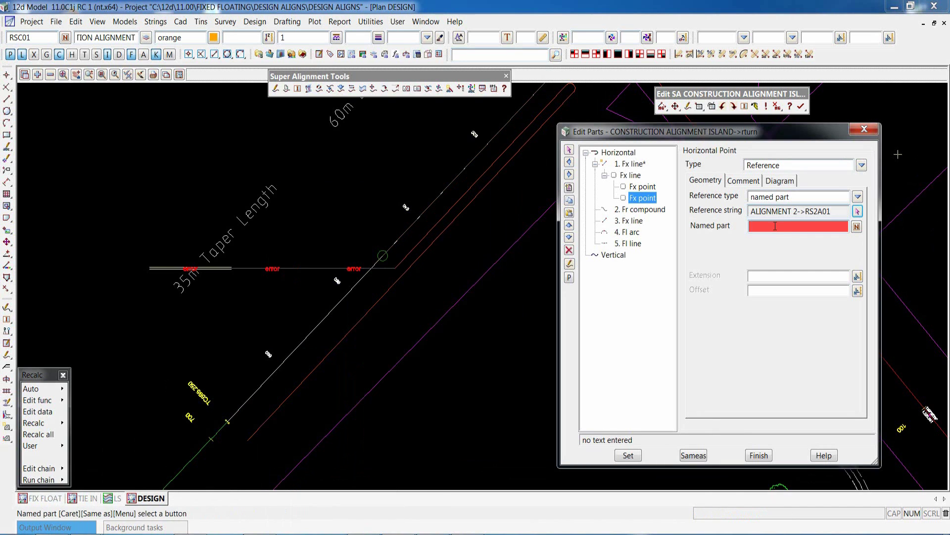
pyautogui.middleClick(775, 226)
pyautogui.click(222, 427)
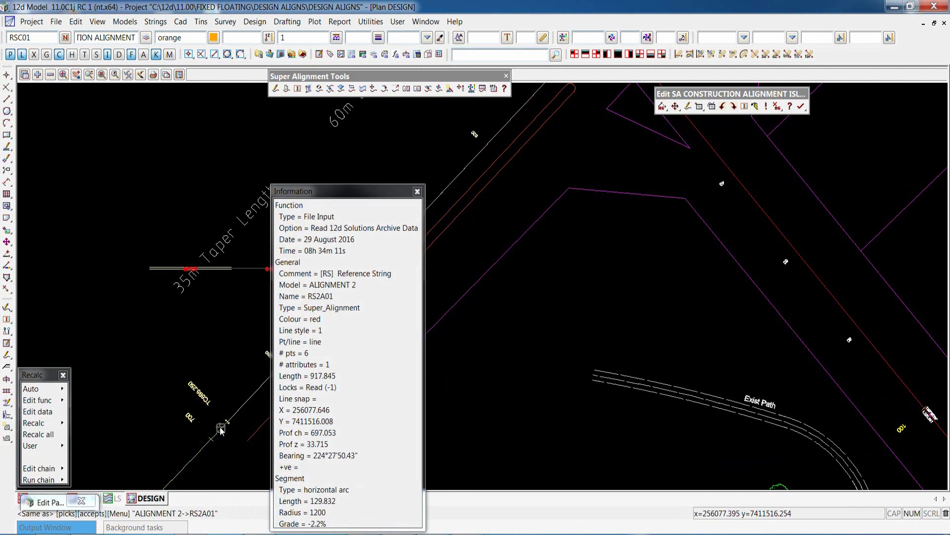
pyautogui.middleClick(221, 427)
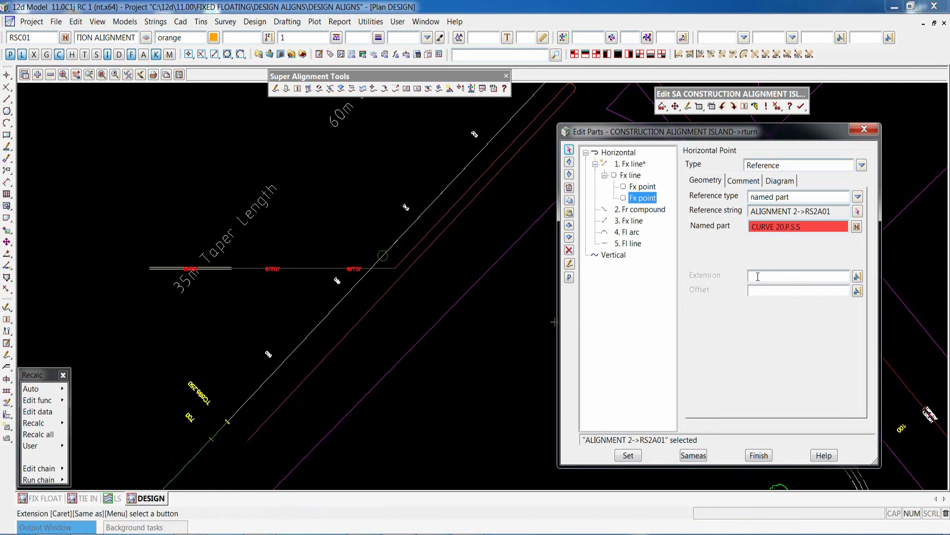
pyautogui.write('-25')
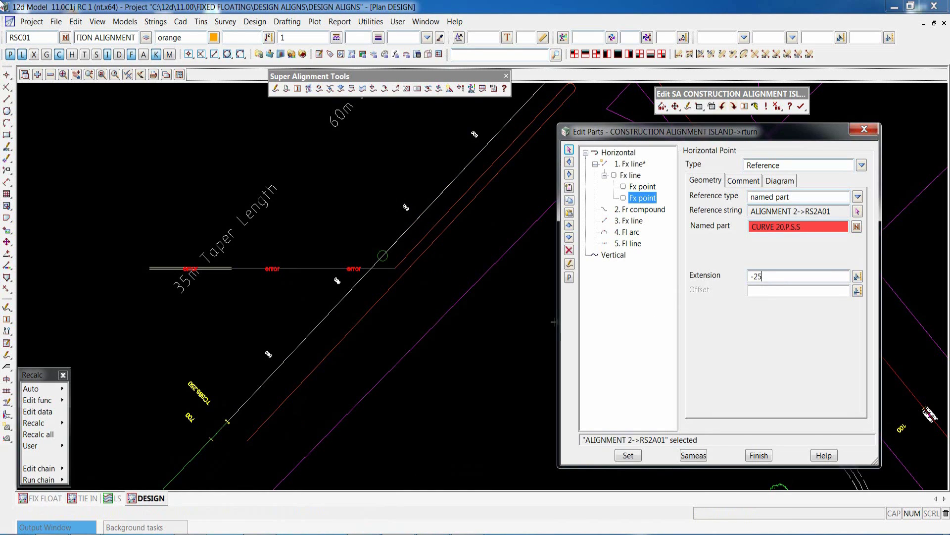
pyautogui.click(628, 456)
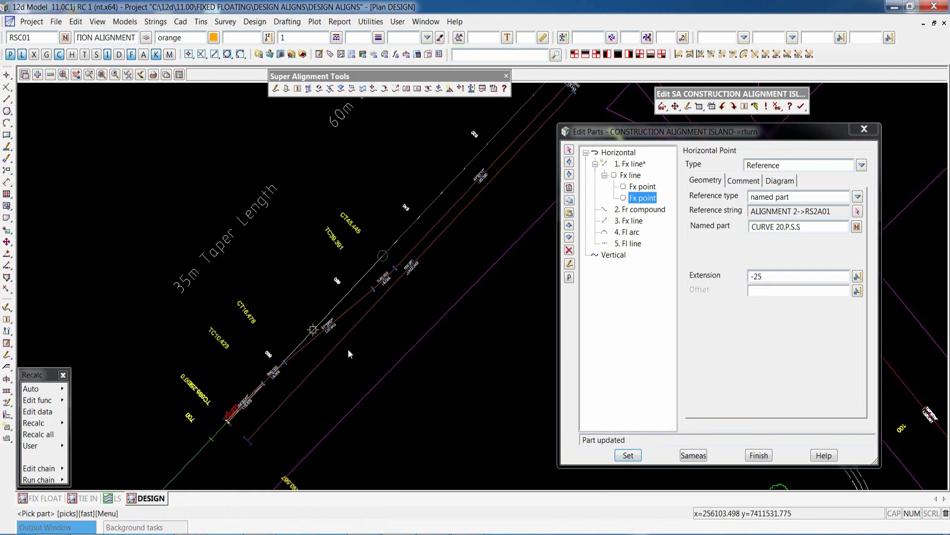
pyautogui.scroll(3, 341, 357)
pyautogui.scroll(2, 227, 435)
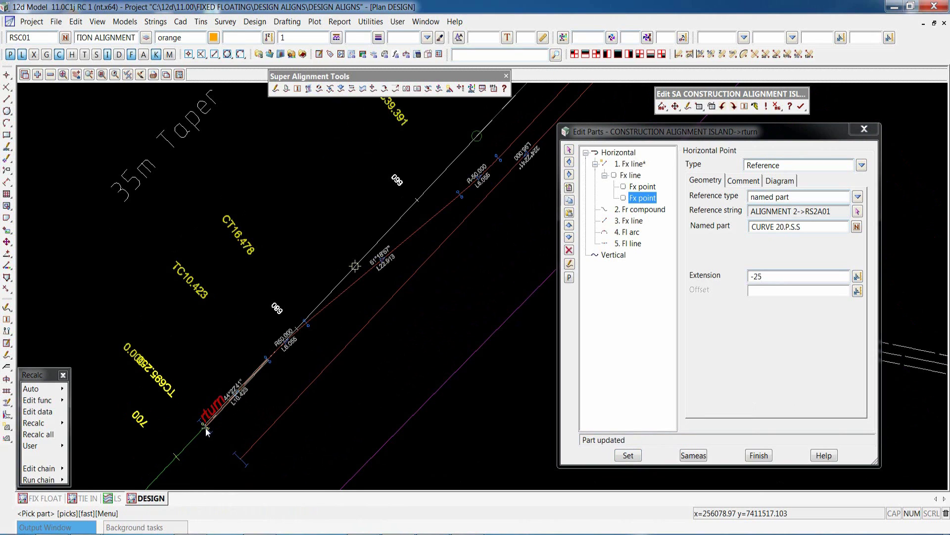
pyautogui.scroll(-2, 206, 427)
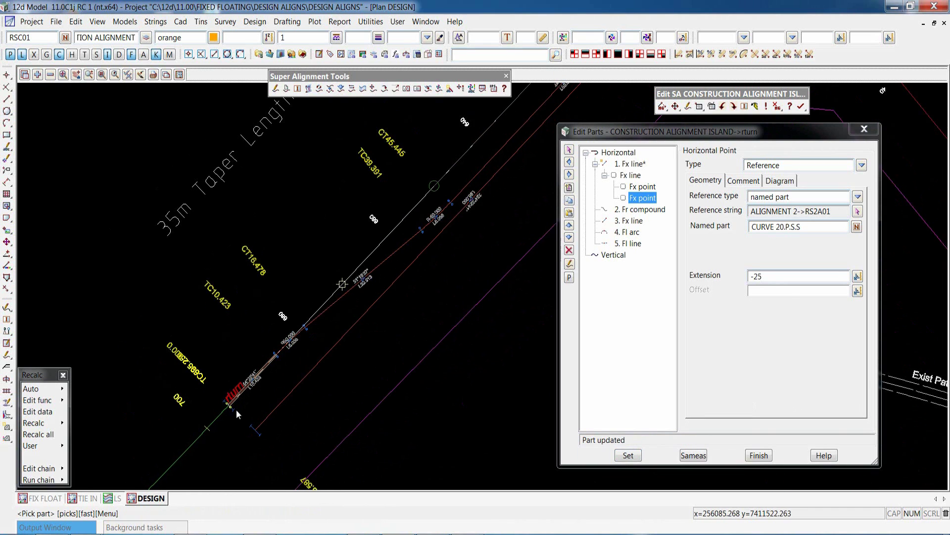
pyautogui.scroll(-2, 222, 423)
pyautogui.scroll(-1, 395, 276)
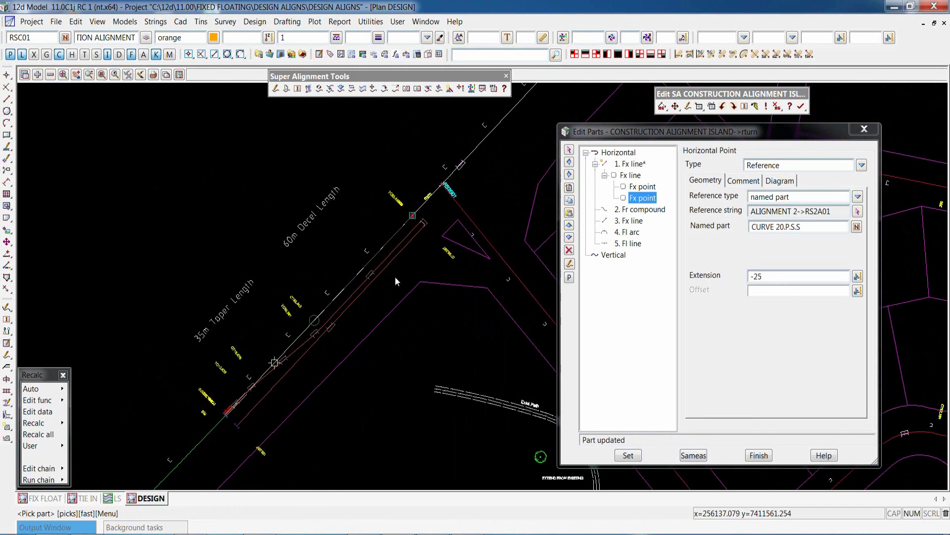
# Step: Change the third part of rturn, the Fx line by point and direction, to a Computator fixed line and apply it
pyautogui.click(627, 222)
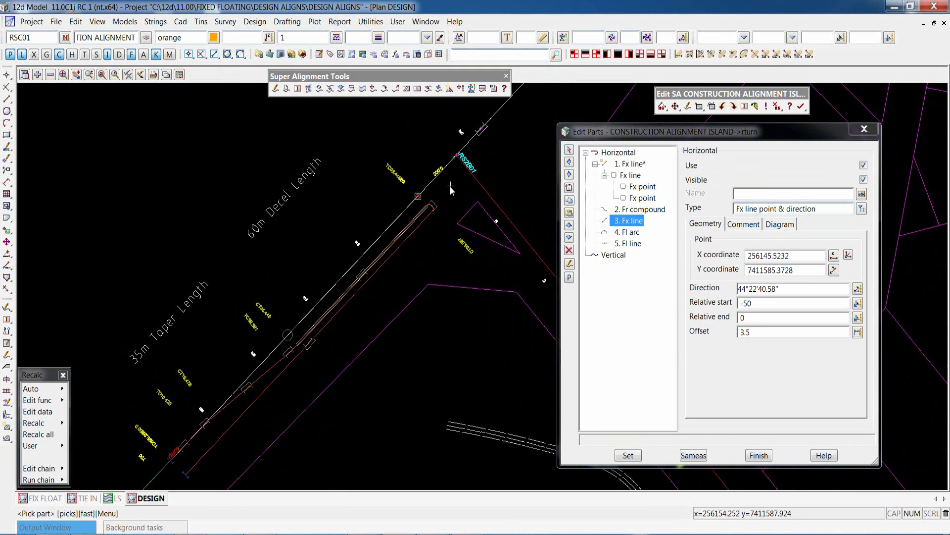
pyautogui.scroll(1, 449, 194)
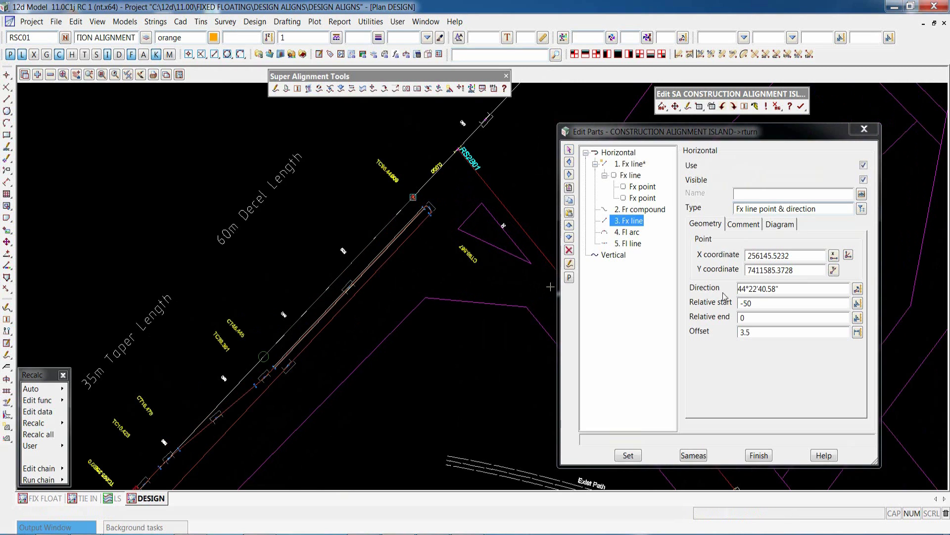
pyautogui.click(862, 208)
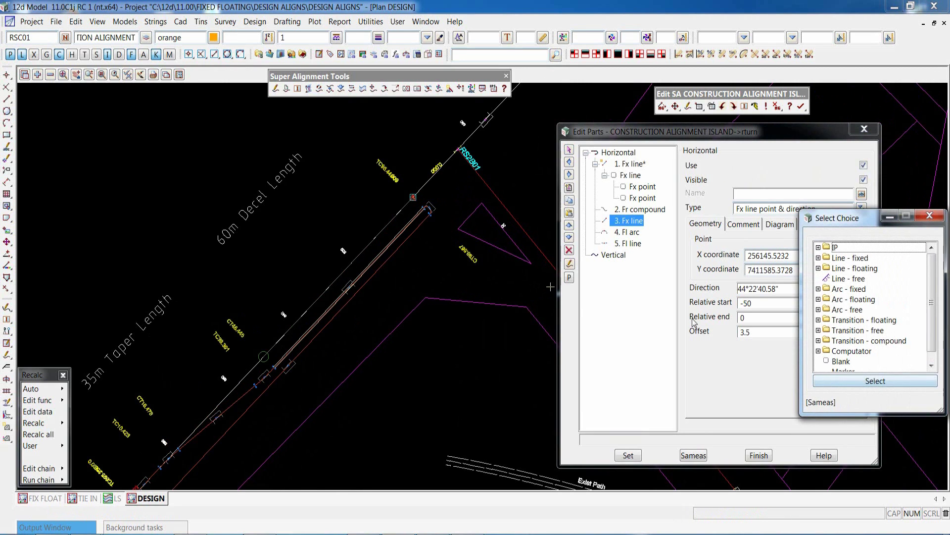
pyautogui.doubleClick(904, 352)
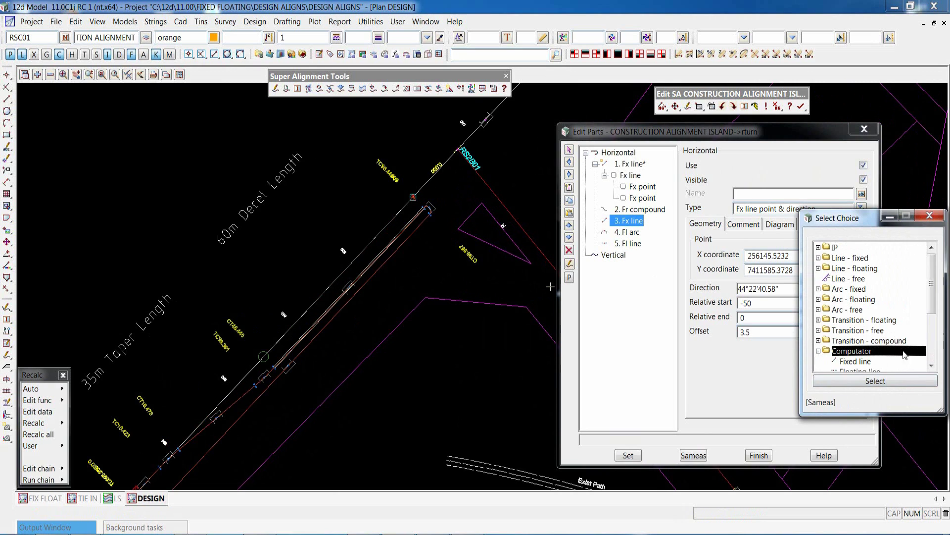
pyautogui.doubleClick(856, 362)
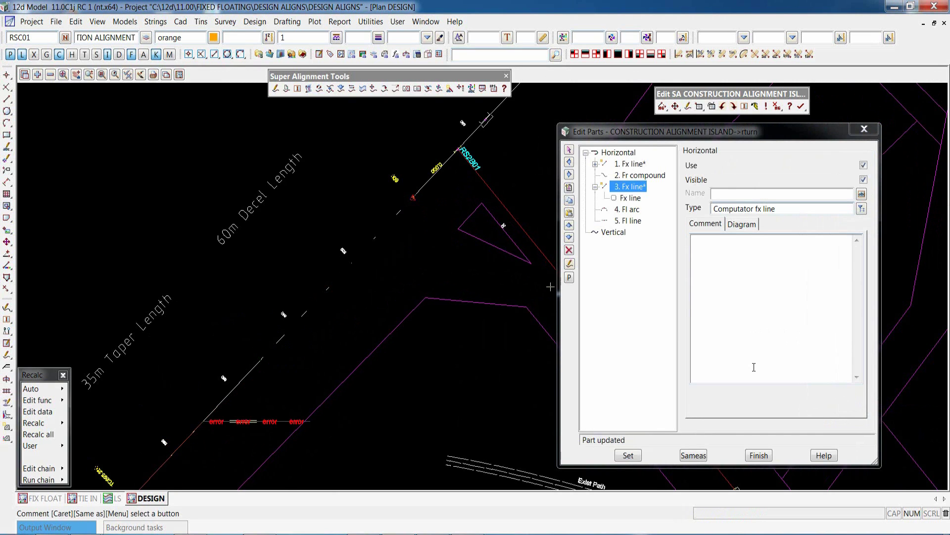
pyautogui.click(628, 455)
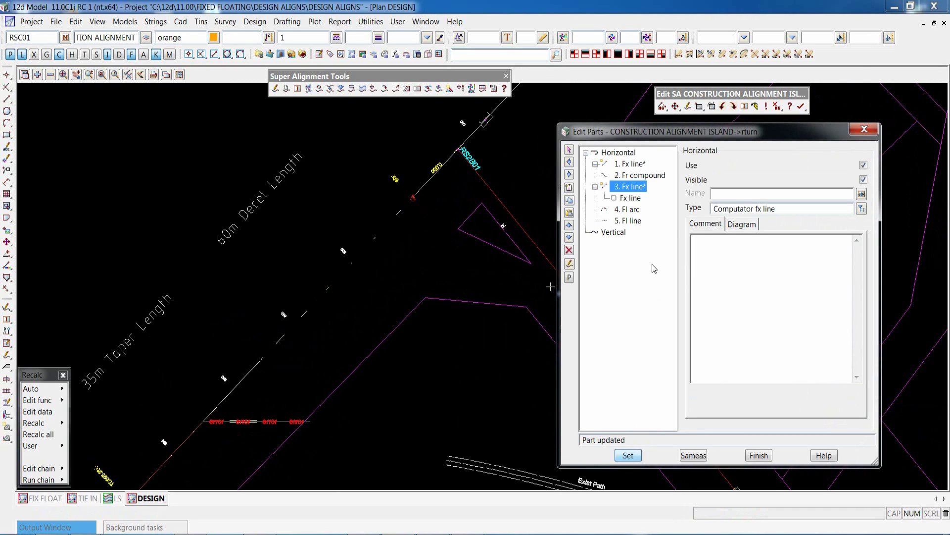
# Step: Define the third part's computator line by Point, Bearing with relative start -50 and relative end 0, and apply it
pyautogui.click(631, 198)
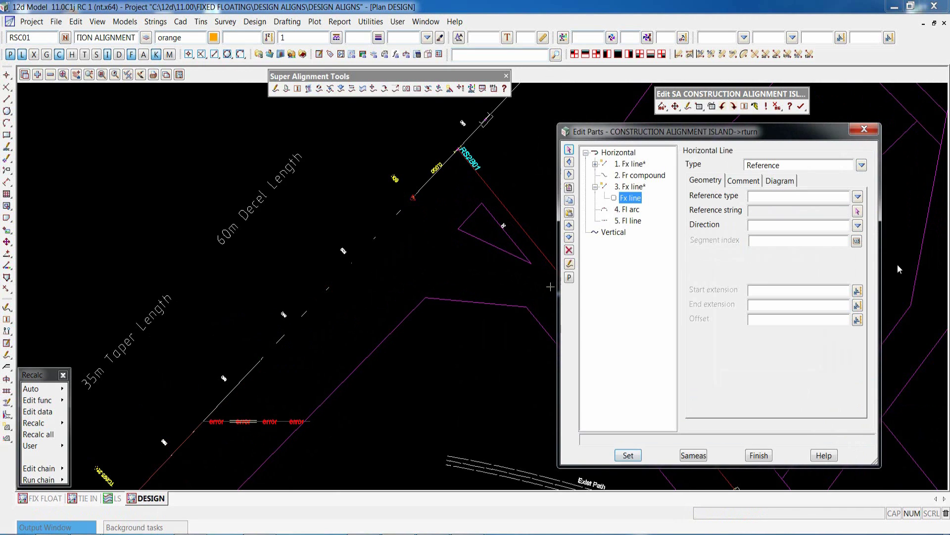
pyautogui.click(862, 164)
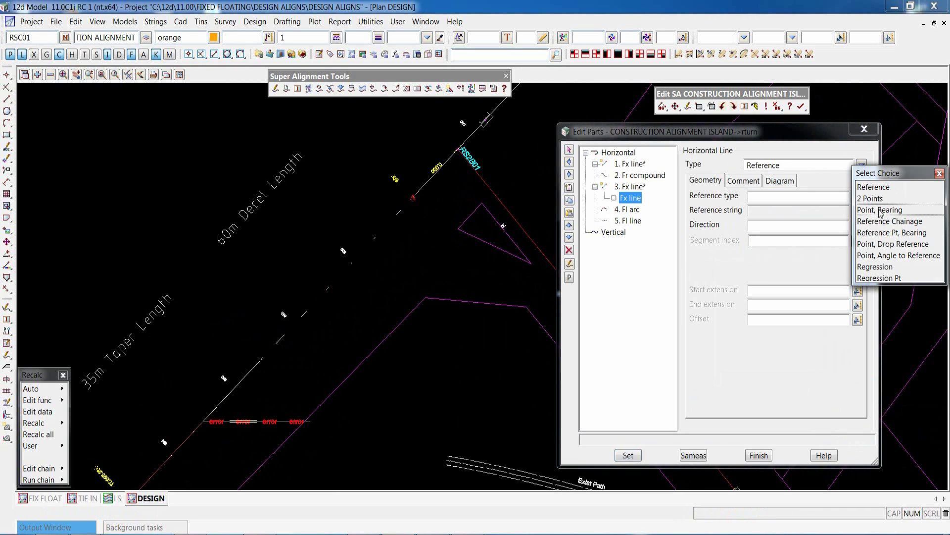
pyautogui.doubleClick(891, 209)
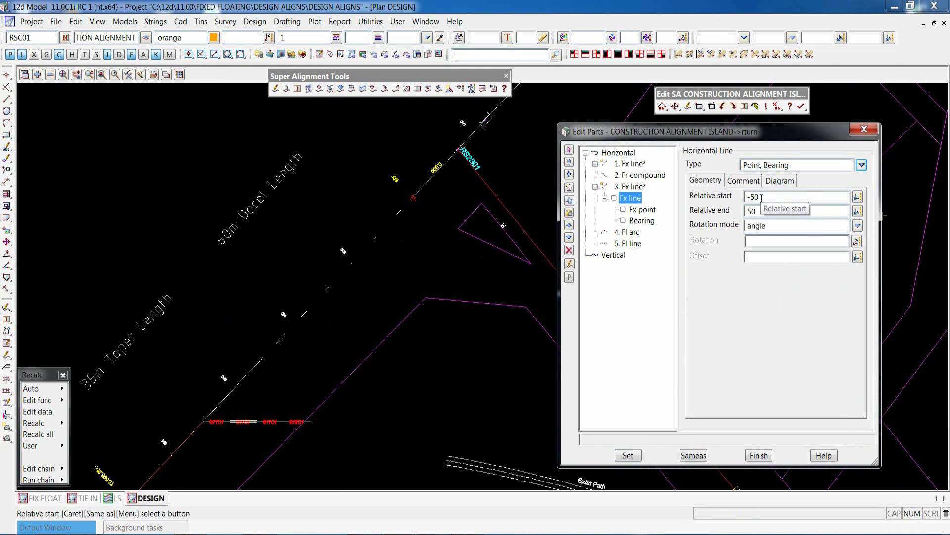
pyautogui.moveTo(762, 197); pyautogui.dragTo(752, 198)
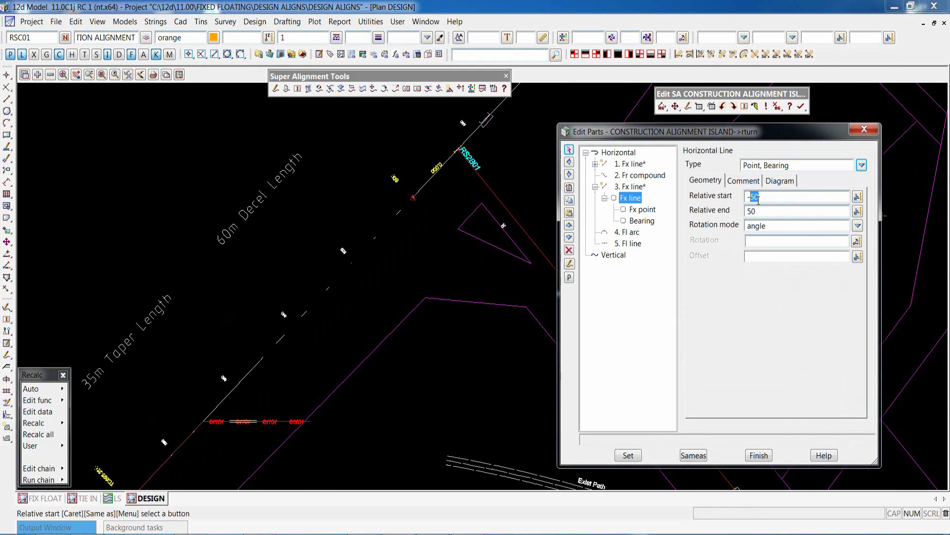
pyautogui.moveTo(757, 211); pyautogui.dragTo(741, 209)
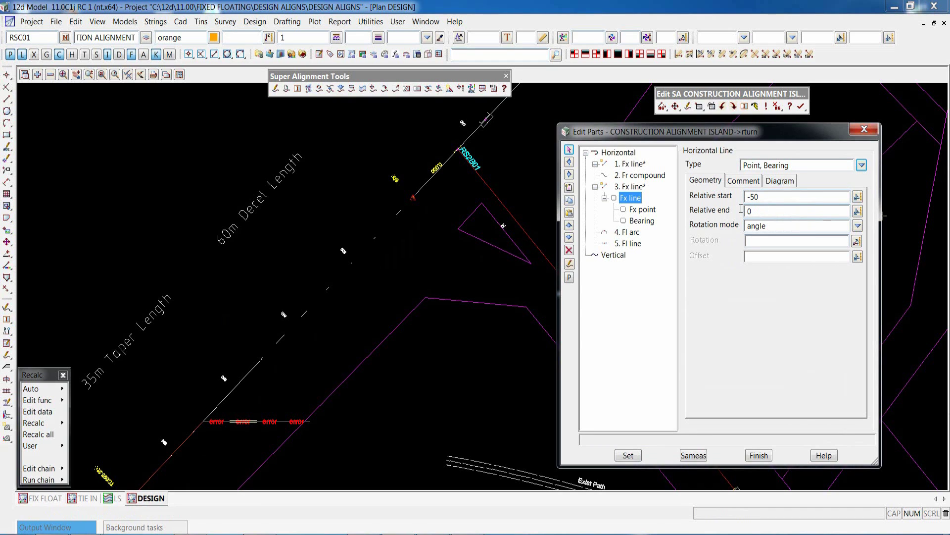
pyautogui.click(628, 455)
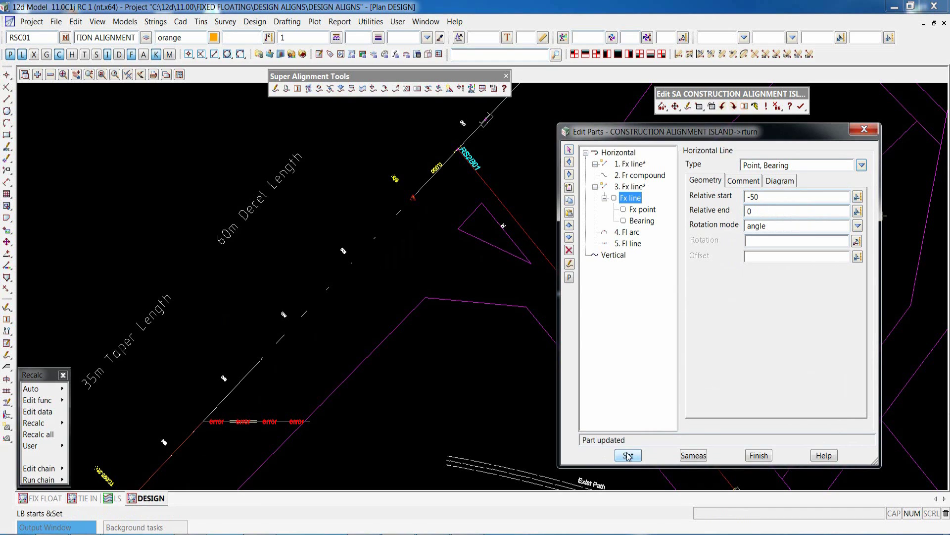
# Step: Reference the line's Fx point as a cut through of string RS2A01 with cut reference RS2B01, and apply it
pyautogui.click(645, 210)
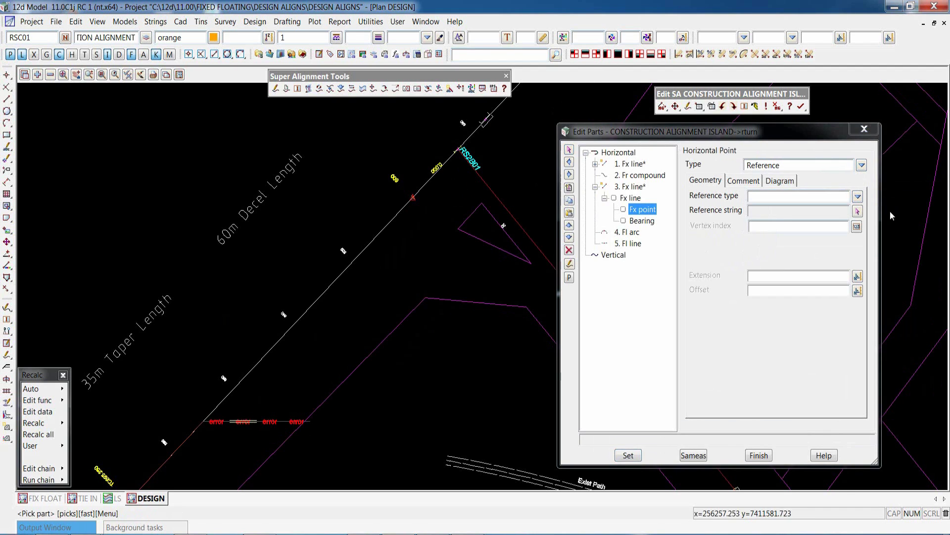
pyautogui.click(858, 198)
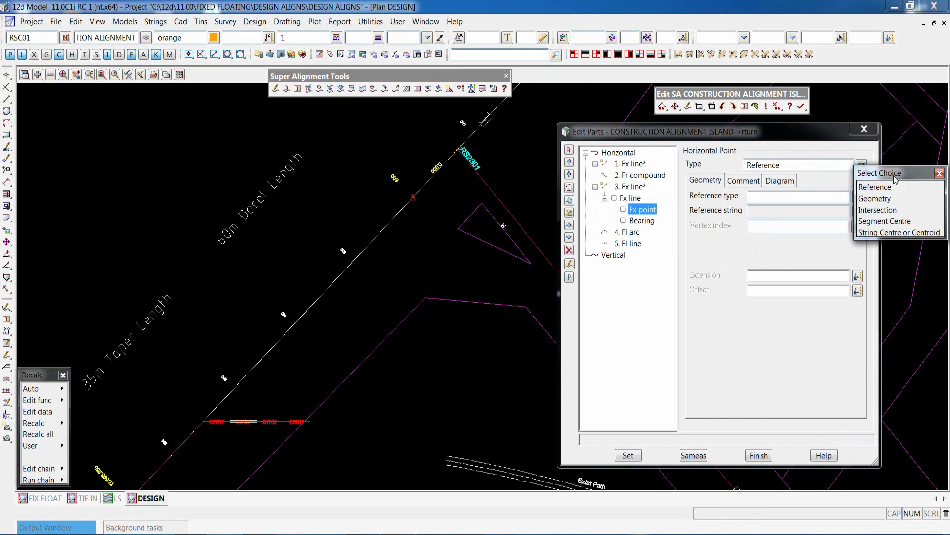
pyautogui.click(941, 173)
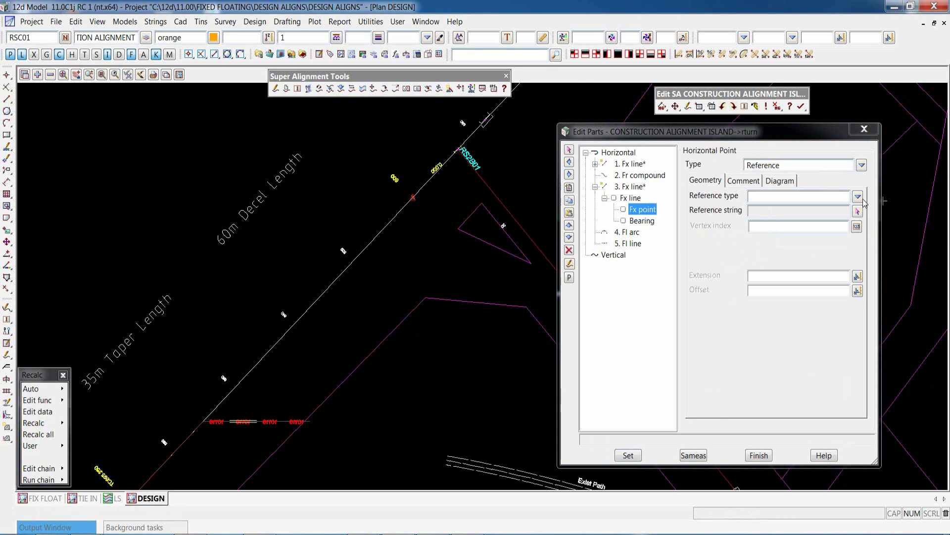
pyautogui.click(858, 196)
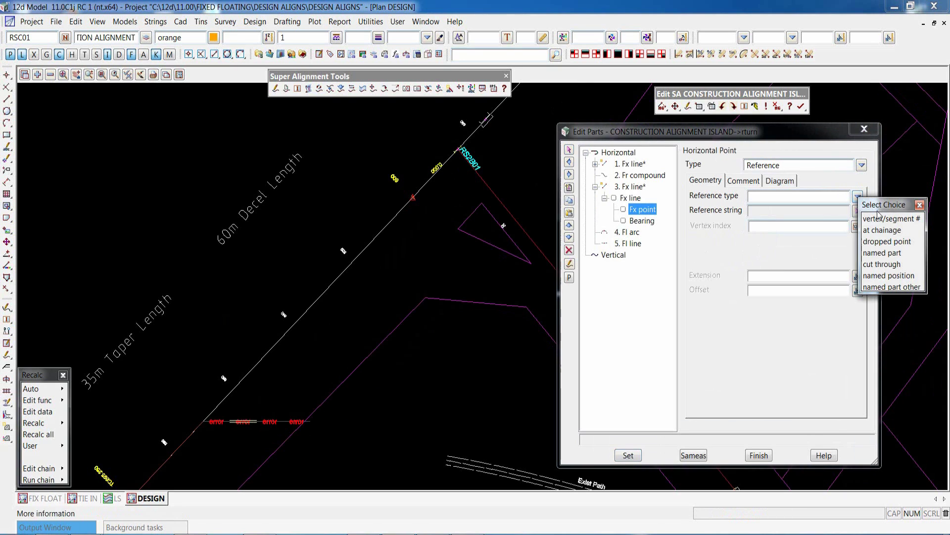
pyautogui.click(881, 265)
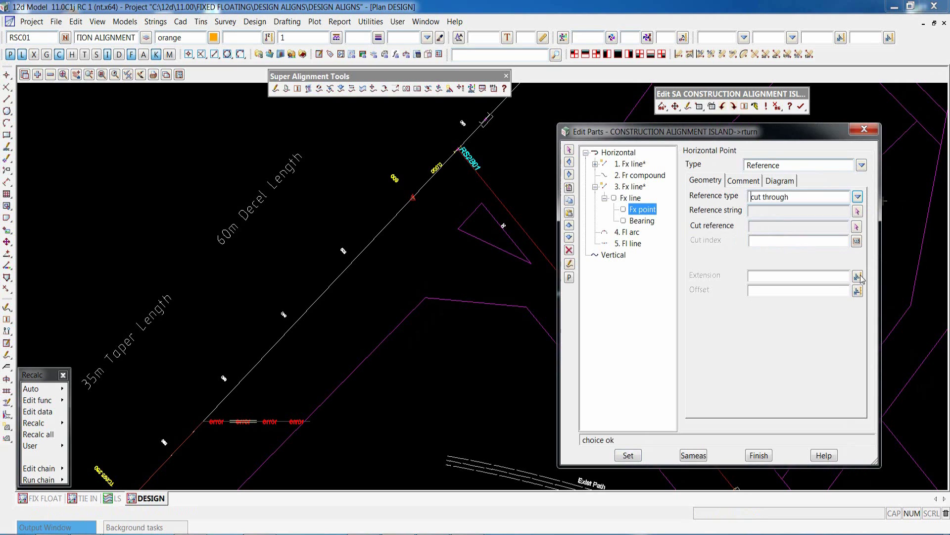
pyautogui.click(857, 212)
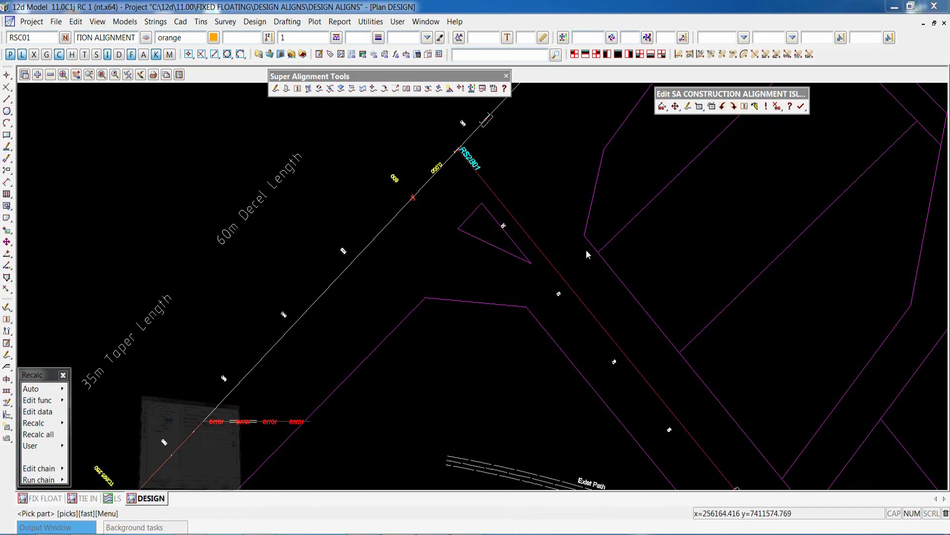
pyautogui.click(587, 254)
pyautogui.click(857, 226)
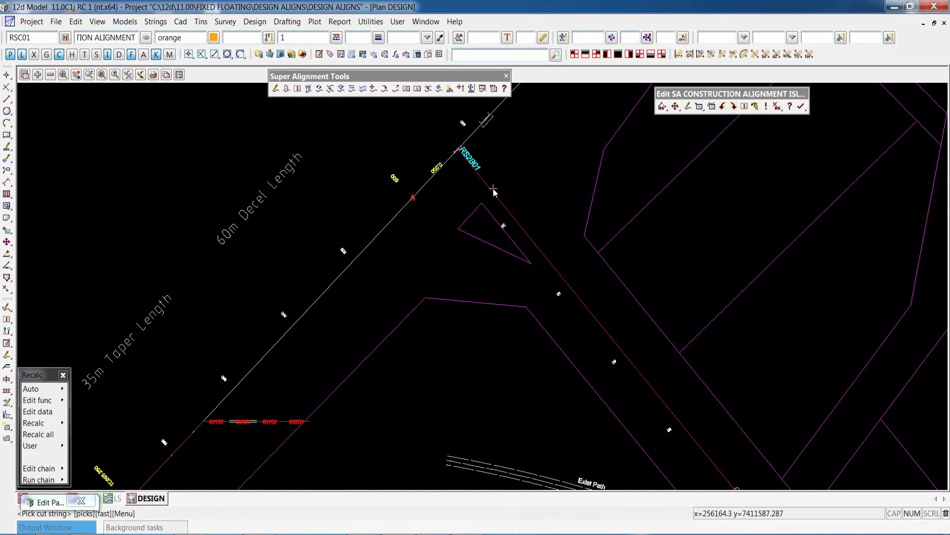
pyautogui.click(494, 191)
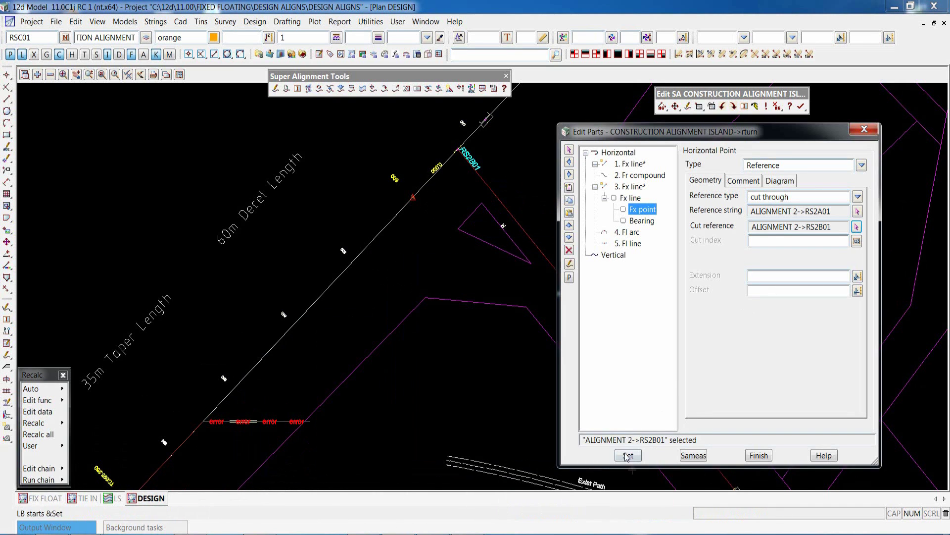
pyautogui.click(627, 455)
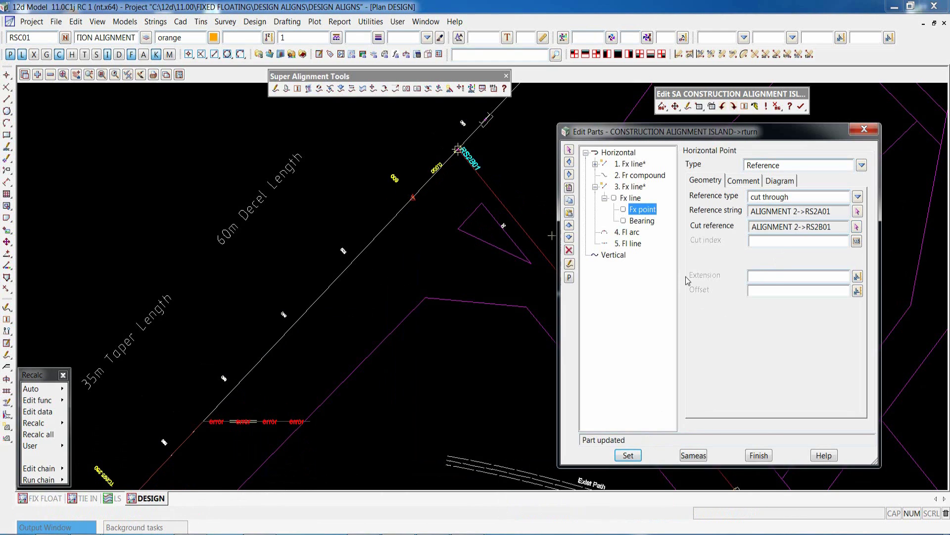
# Step: Give the cut-through Fx point an extension of 15 and an offset of -3.5, applying the changes
pyautogui.click(770, 277)
pyautogui.write('1')
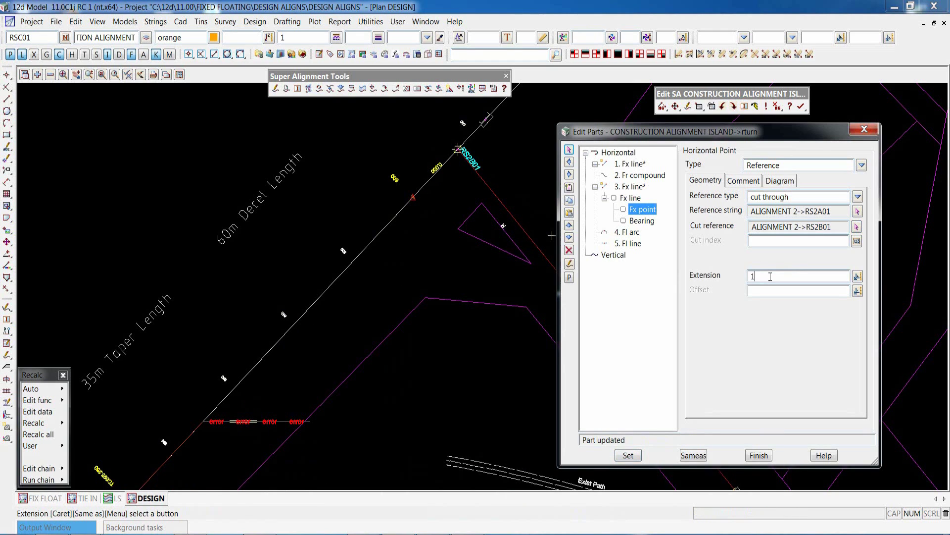
pyautogui.write('5')
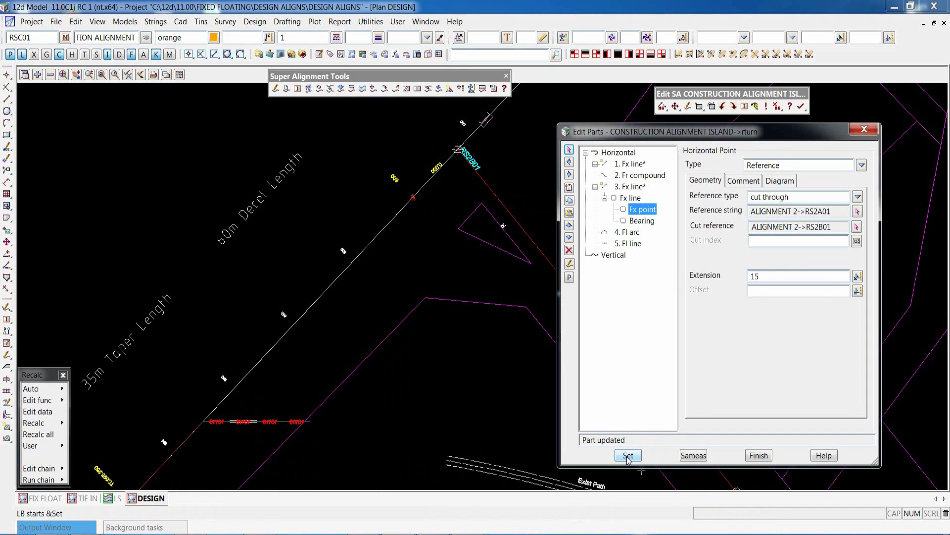
pyautogui.click(628, 456)
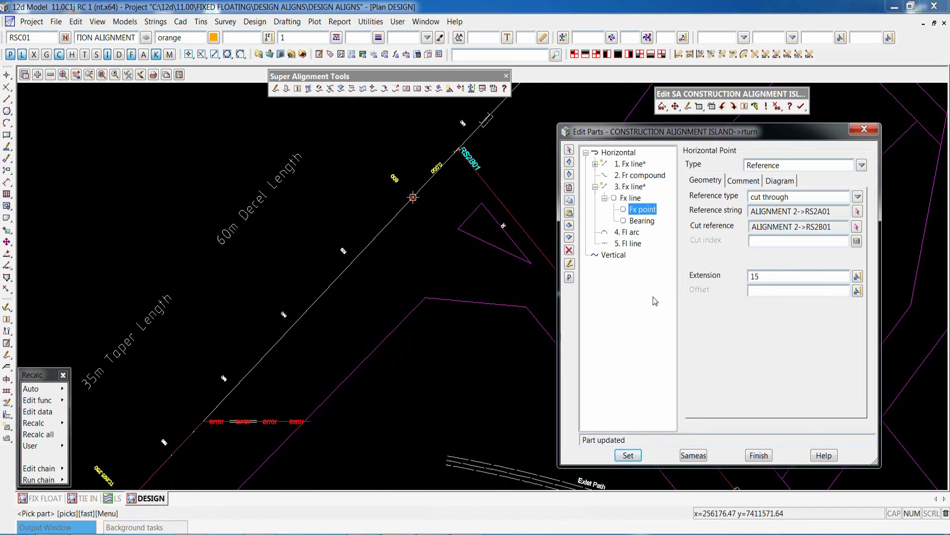
pyautogui.click(769, 292)
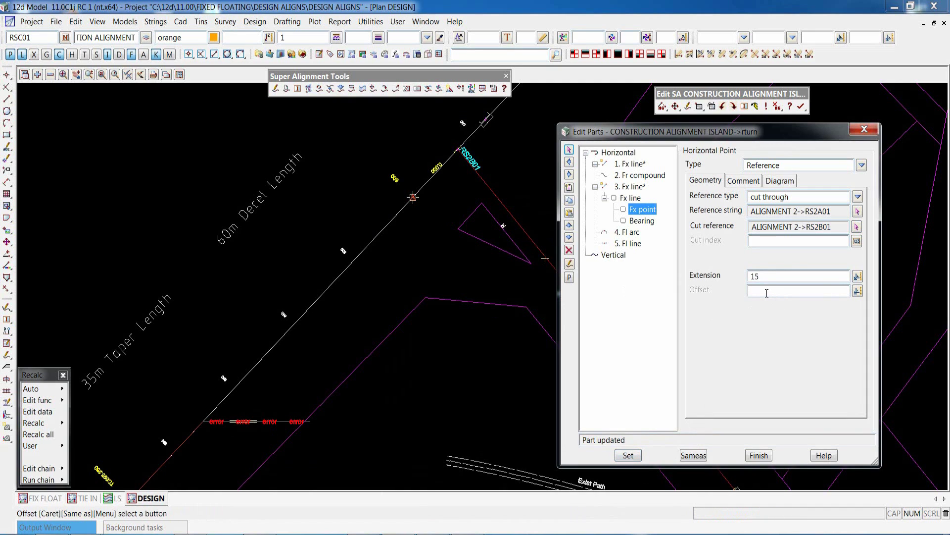
pyautogui.click(628, 455)
pyautogui.click(753, 292)
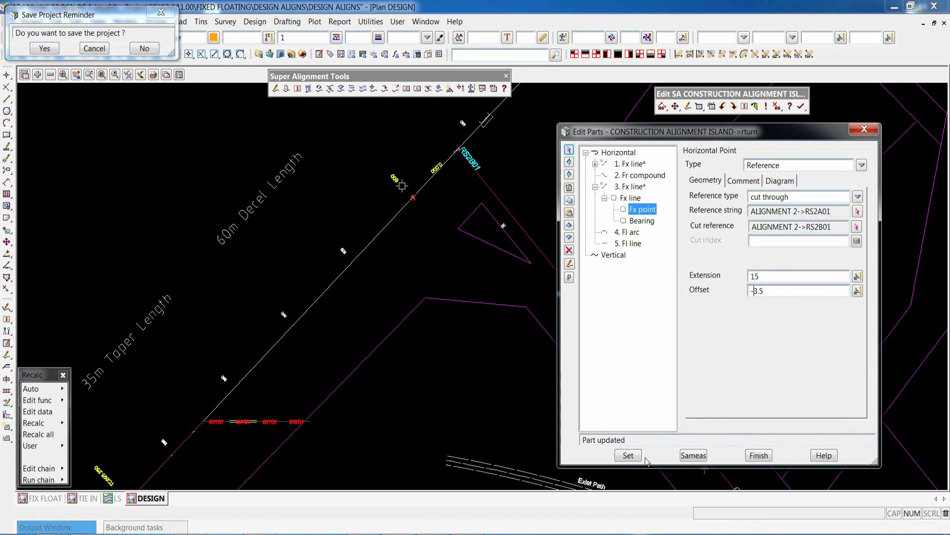
pyautogui.click(628, 455)
# Step: Set the line's bearing to a reference on string RS2A01, segment 3 in the negative direction, and apply it
pyautogui.click(643, 221)
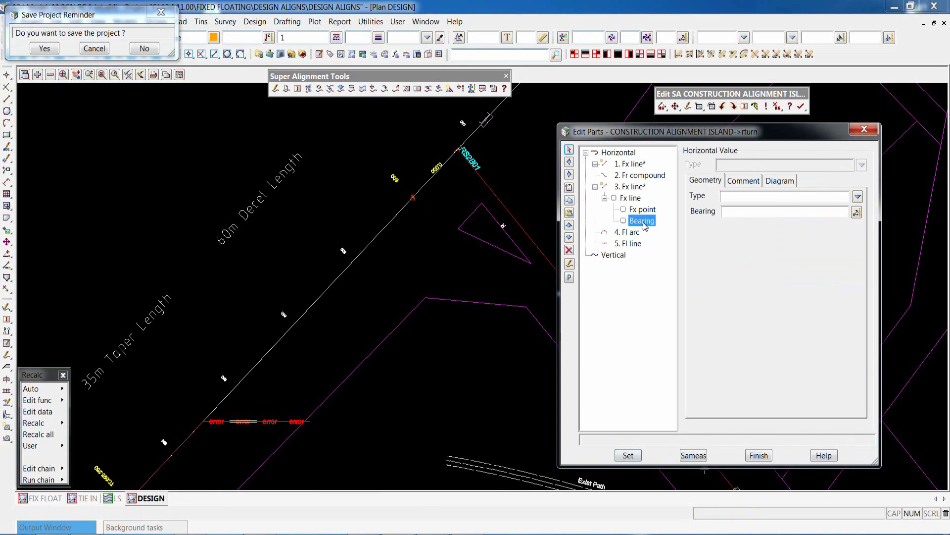
pyautogui.click(858, 196)
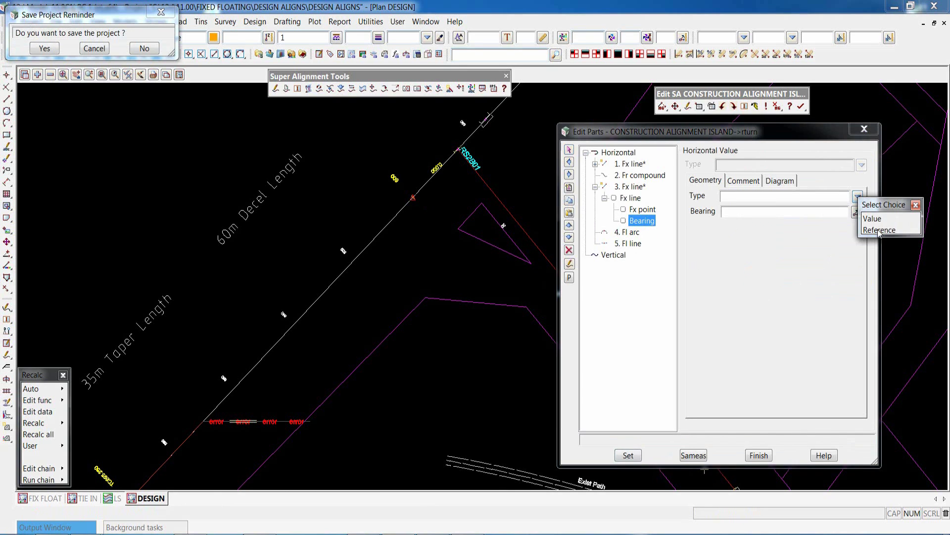
pyautogui.click(880, 230)
pyautogui.click(857, 211)
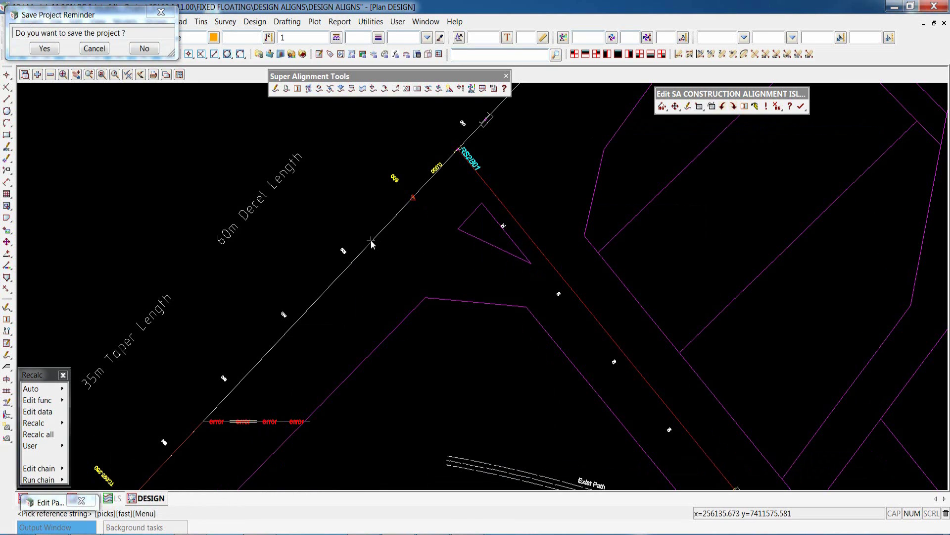
pyautogui.click(383, 229)
pyautogui.middleClick(383, 229)
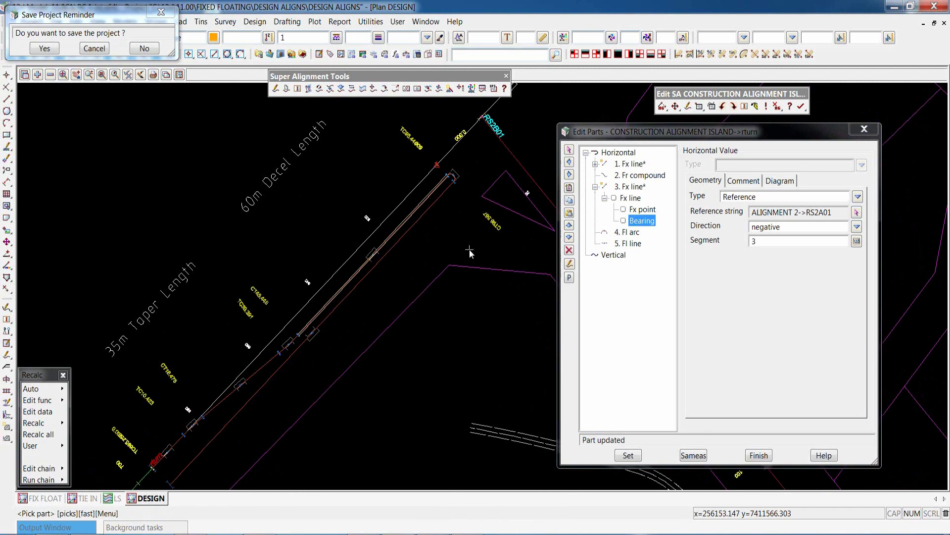
# Step: Set the extension of the third part's Fx point to 20 and apply it
pyautogui.scroll(-2, 469, 253)
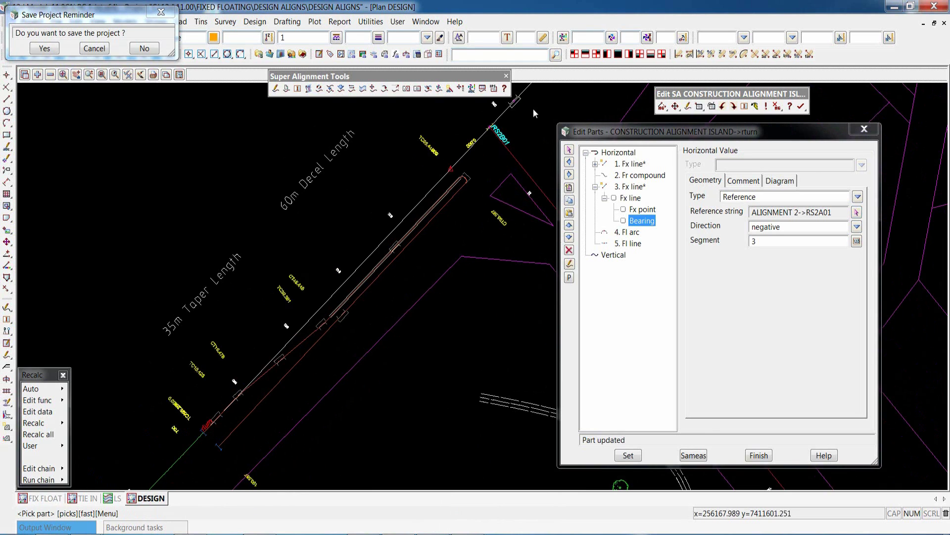
pyautogui.scroll(1, 534, 110)
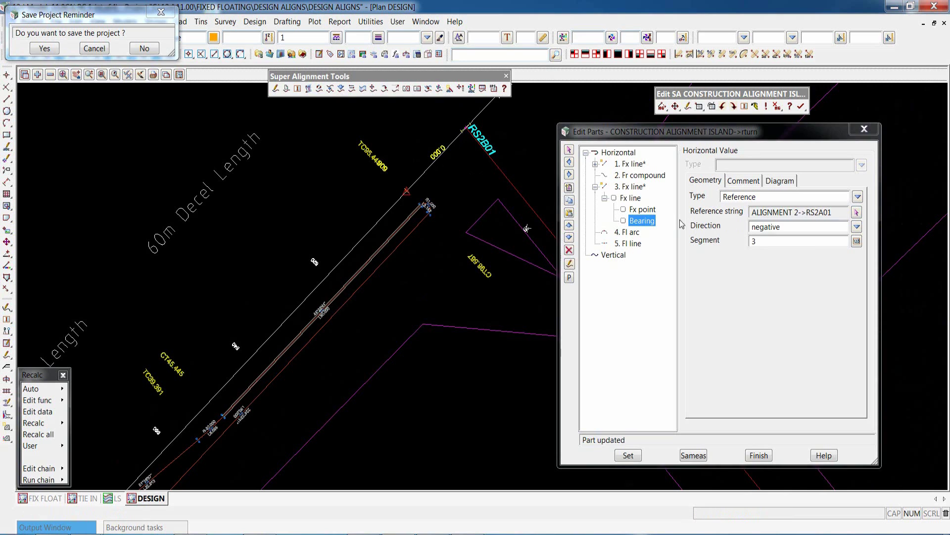
pyautogui.click(644, 211)
pyautogui.moveTo(762, 276); pyautogui.dragTo(749, 272)
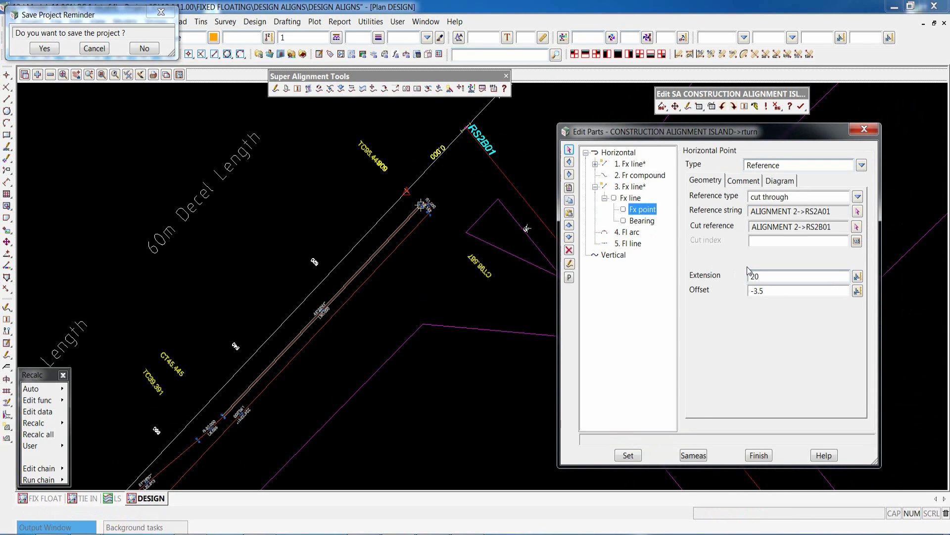
pyautogui.click(628, 455)
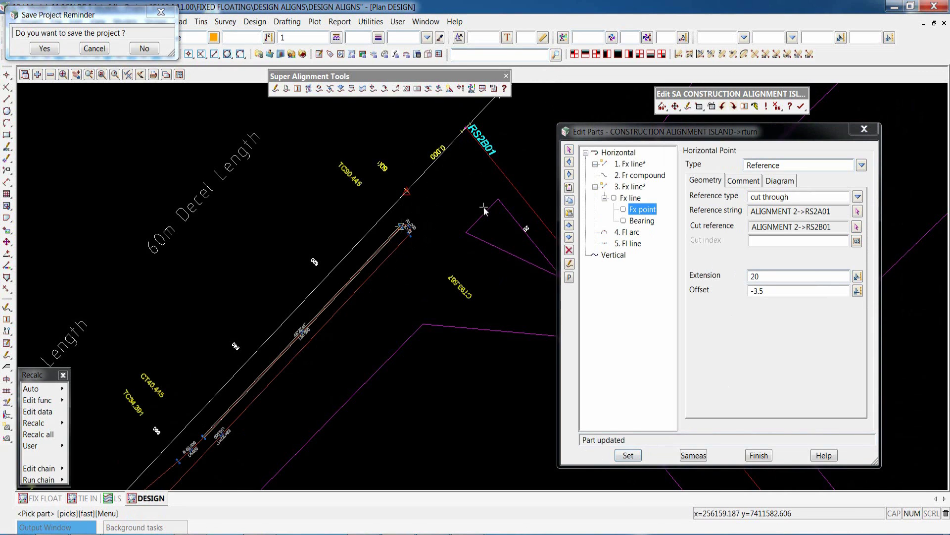
pyautogui.scroll(-3, 484, 210)
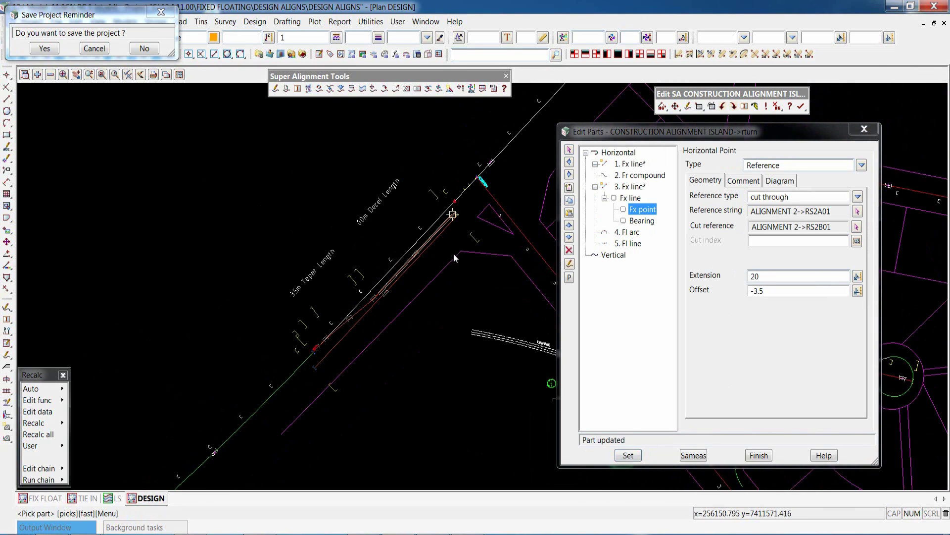
# Step: Change the fifth part from a floating line end to a Computator floating line and apply it
pyautogui.click(633, 244)
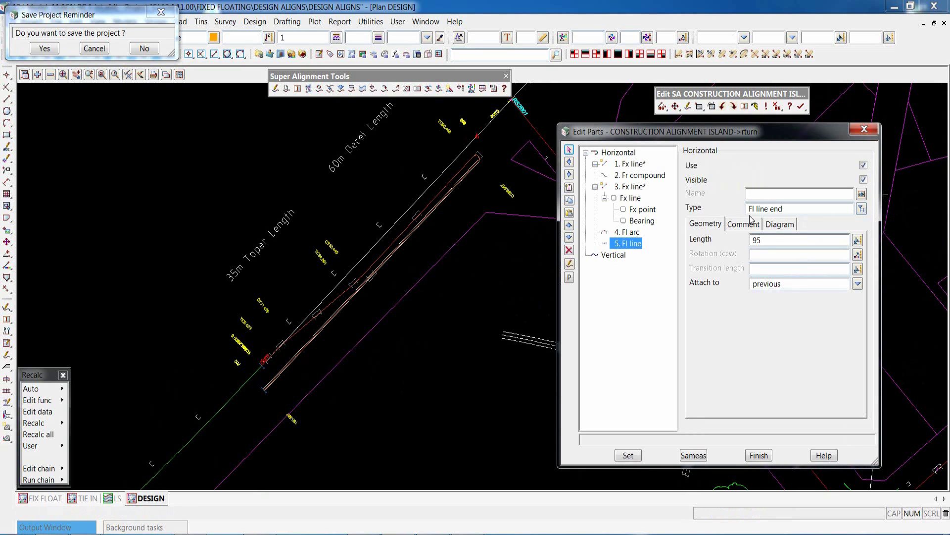
pyautogui.click(862, 209)
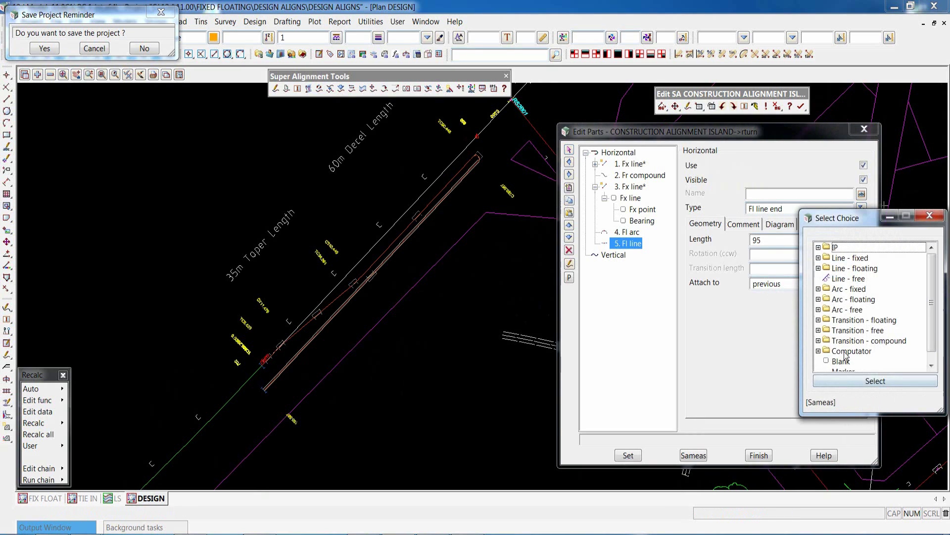
pyautogui.click(819, 351)
pyautogui.click(819, 351)
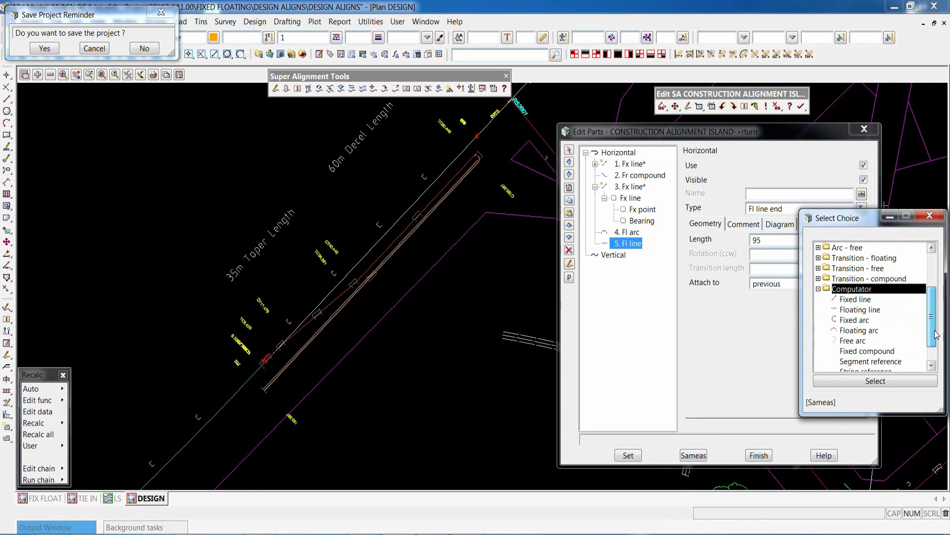
pyautogui.doubleClick(855, 300)
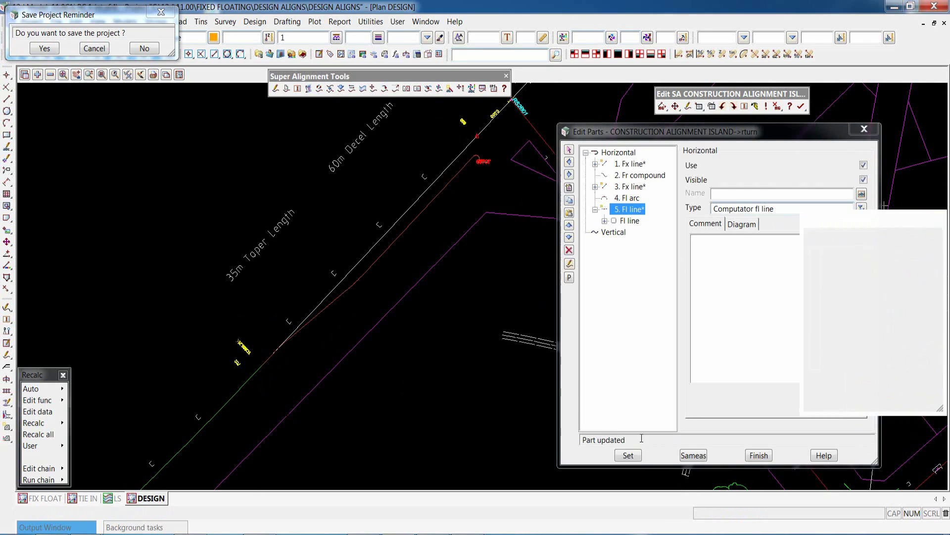
pyautogui.click(628, 455)
# Step: Define the fifth part's floating line as Floating by Point and apply it
pyautogui.click(630, 221)
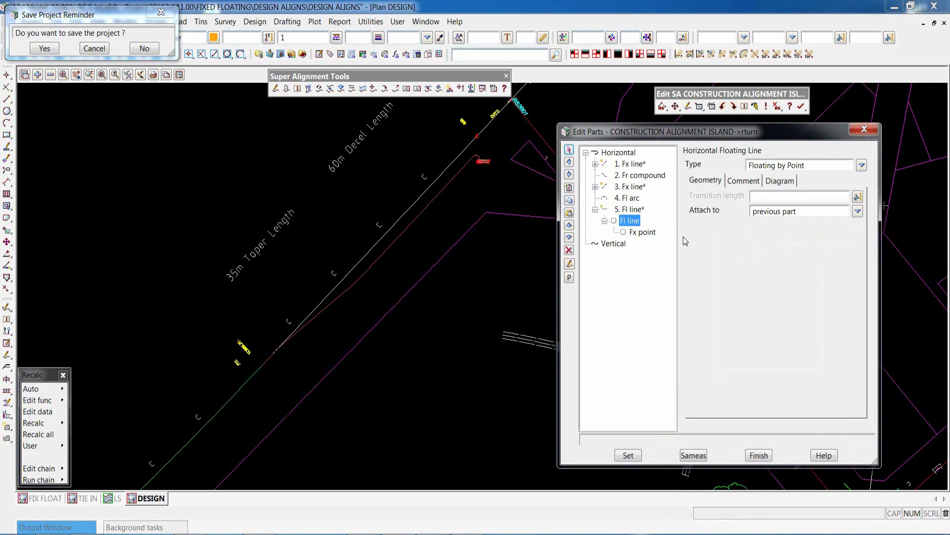
pyautogui.click(861, 165)
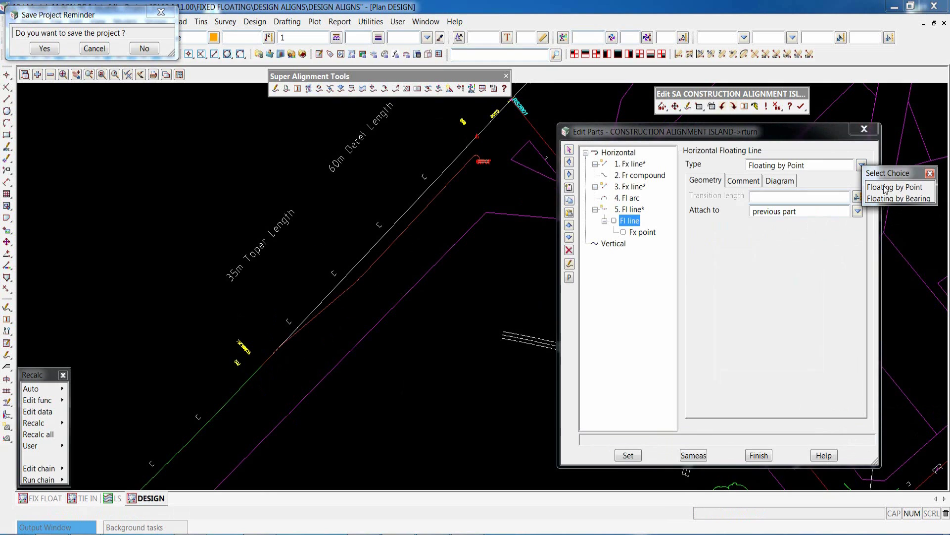
pyautogui.click(886, 188)
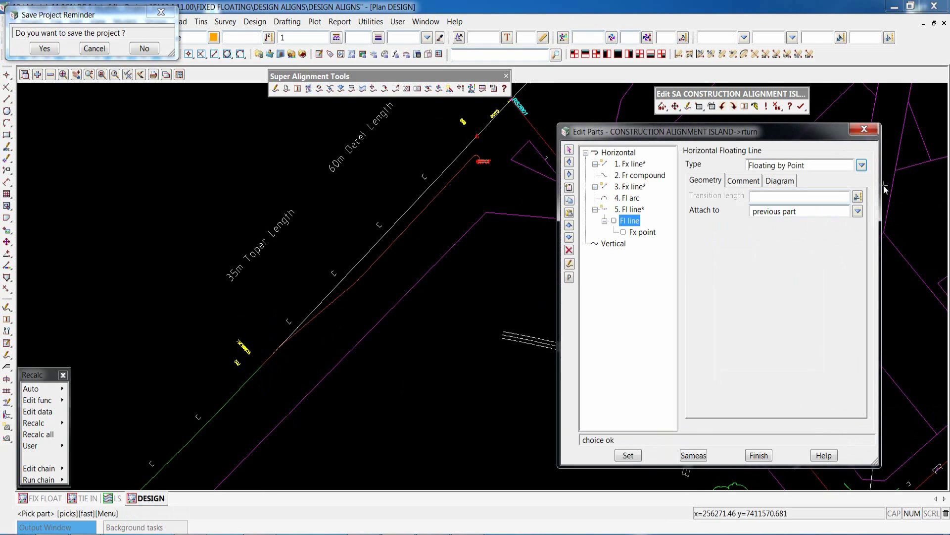
pyautogui.click(628, 454)
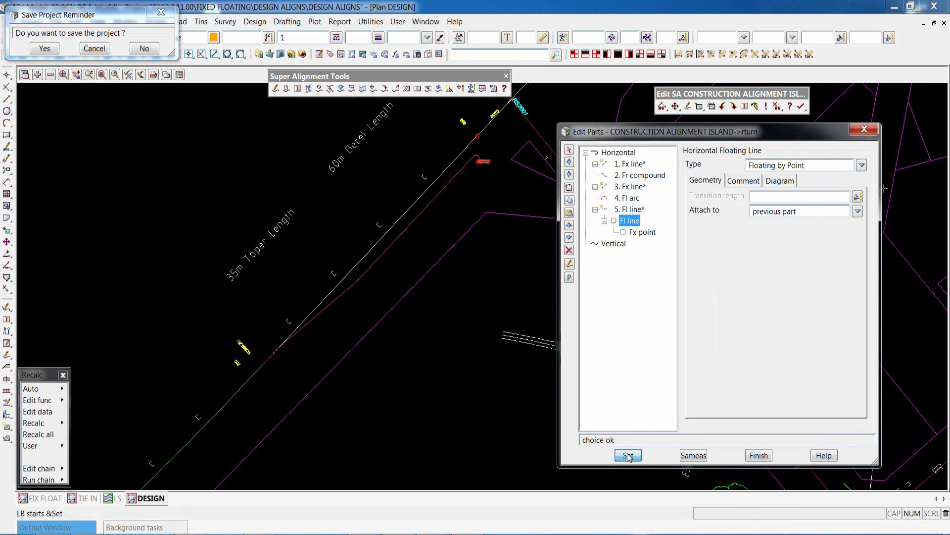
# Step: Set the reference type of the floating line's Fx point to cut through and start picking its reference string
pyautogui.click(644, 232)
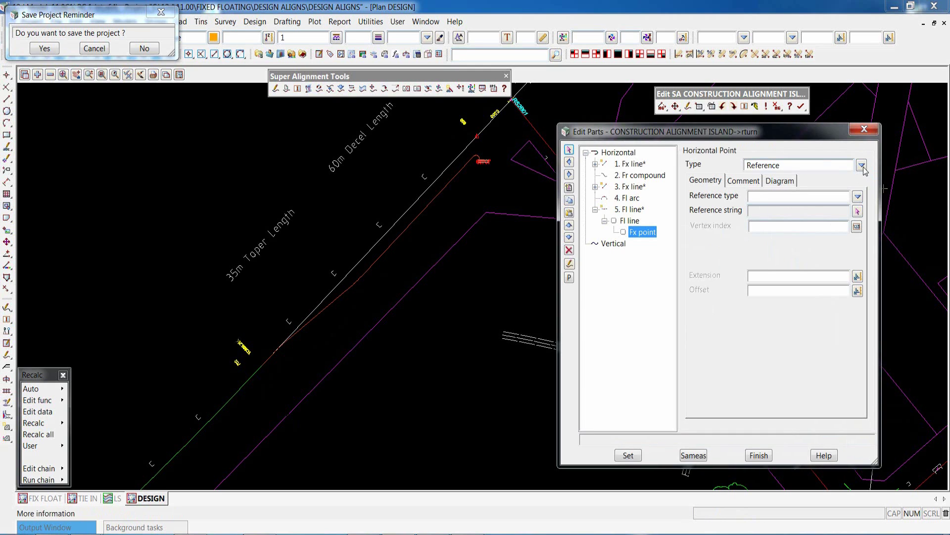
pyautogui.click(861, 164)
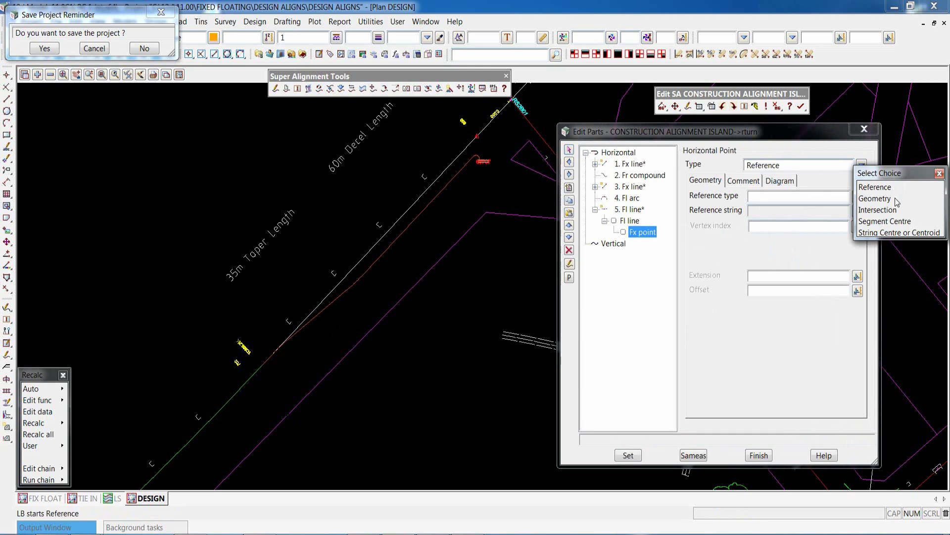
pyautogui.click(939, 173)
pyautogui.click(858, 197)
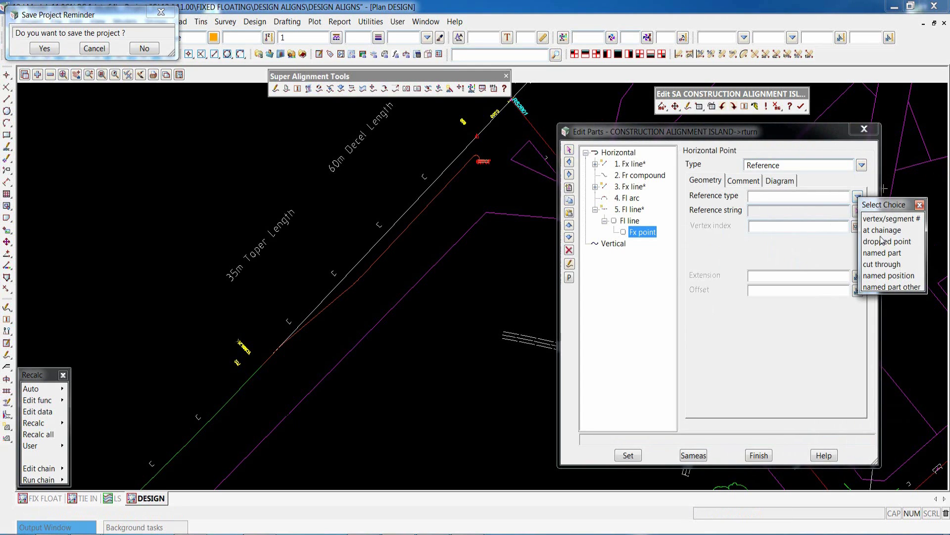
pyautogui.click(879, 265)
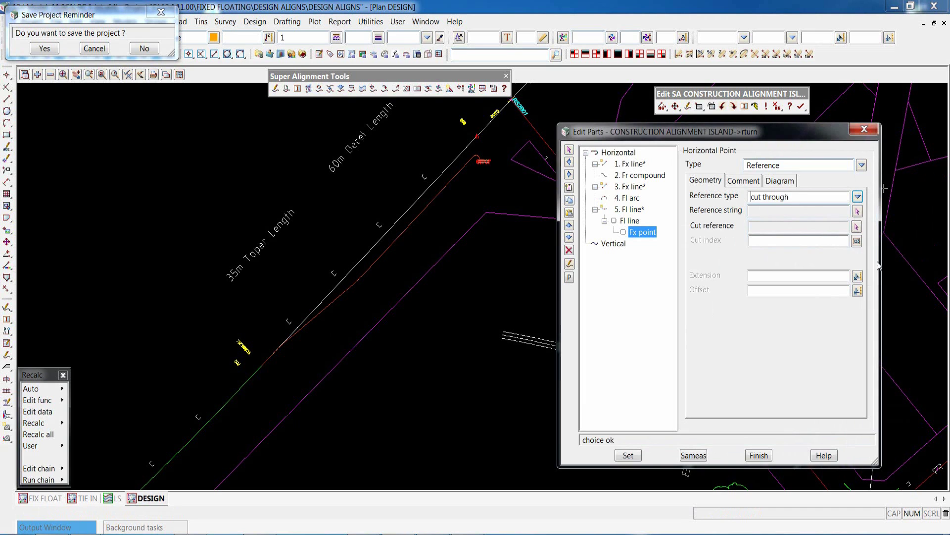
pyautogui.click(858, 212)
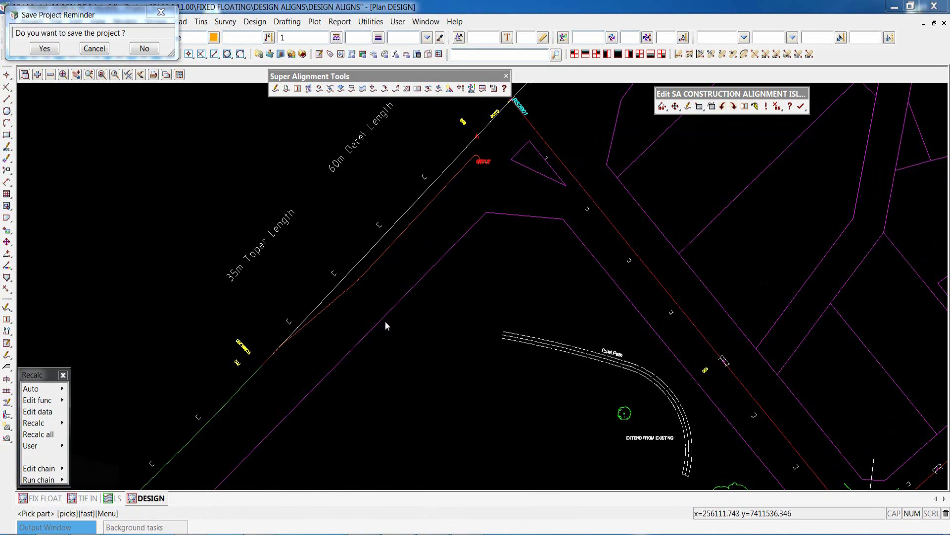
# Step: Reference the floating line's fixed point to ALIGNMENT 2->RS2A01 by named part, using CURVE 20.P.S.S
pyautogui.click(386, 324)
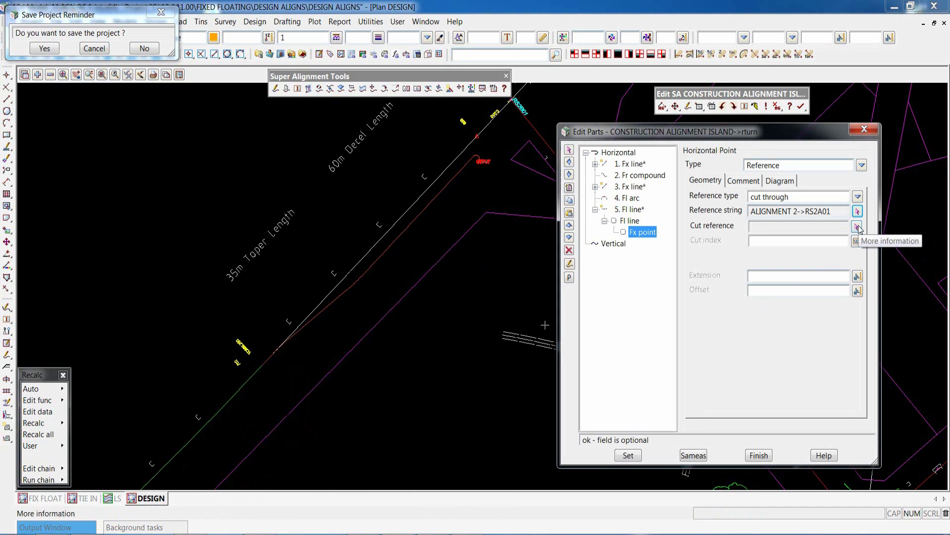
pyautogui.click(858, 196)
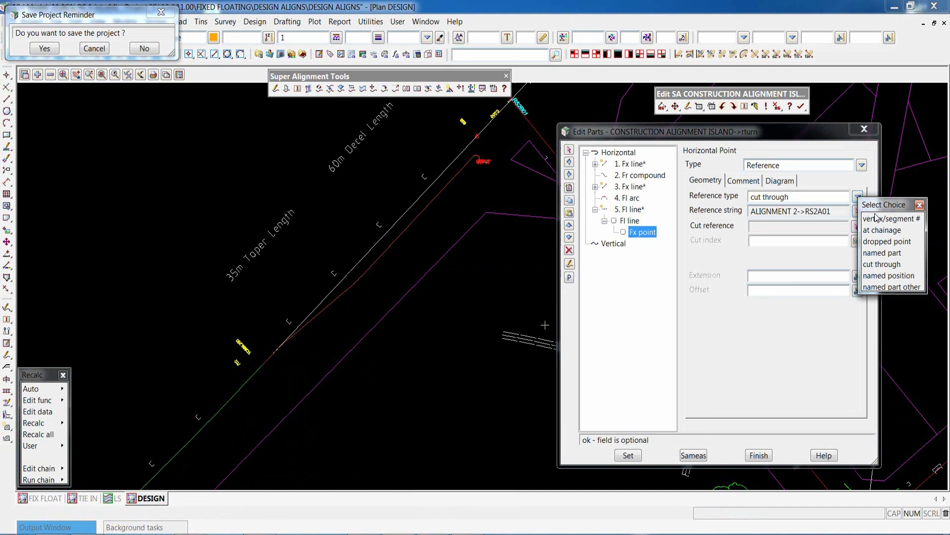
pyautogui.click(880, 253)
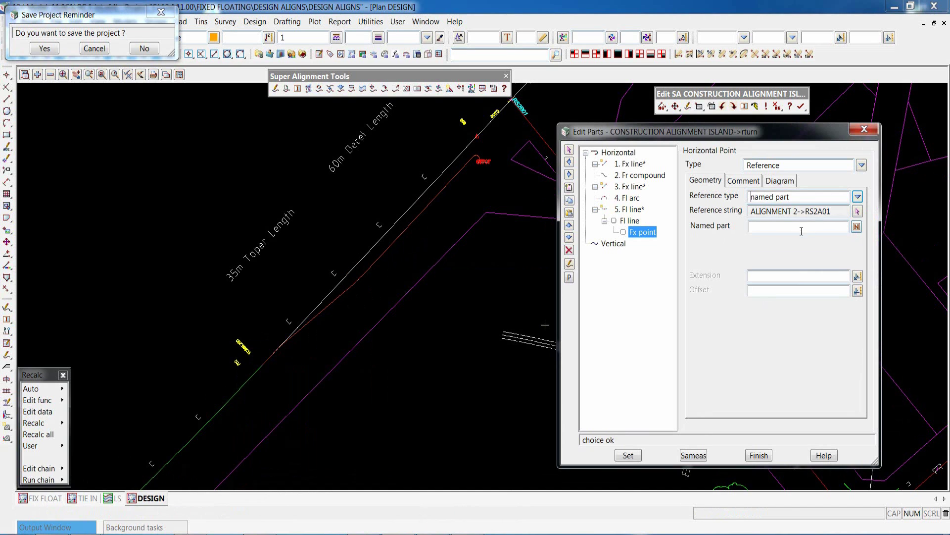
pyautogui.click(857, 226)
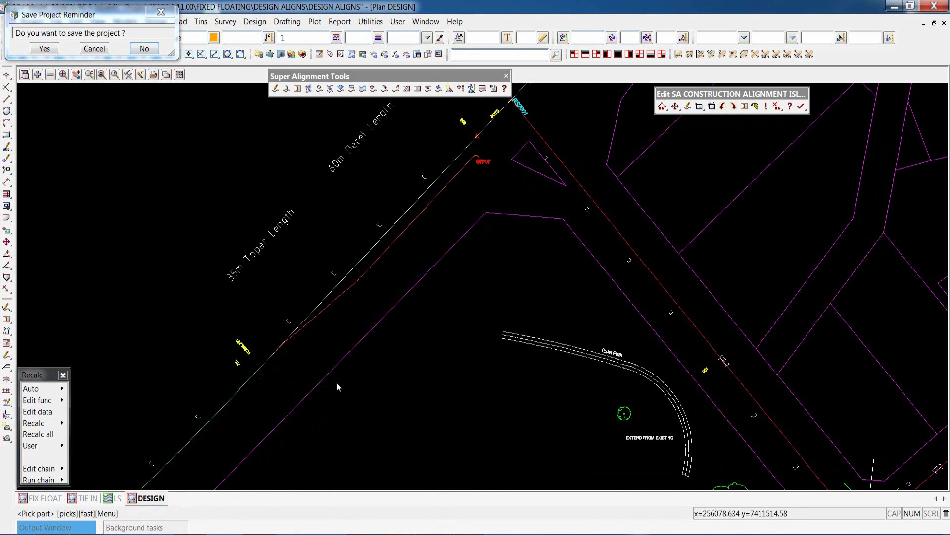
pyautogui.click(337, 383)
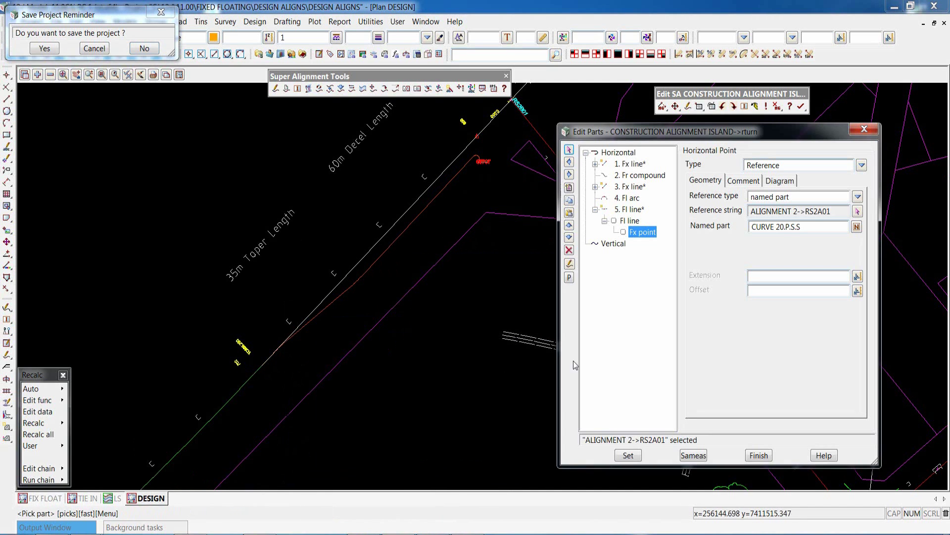
pyautogui.click(628, 455)
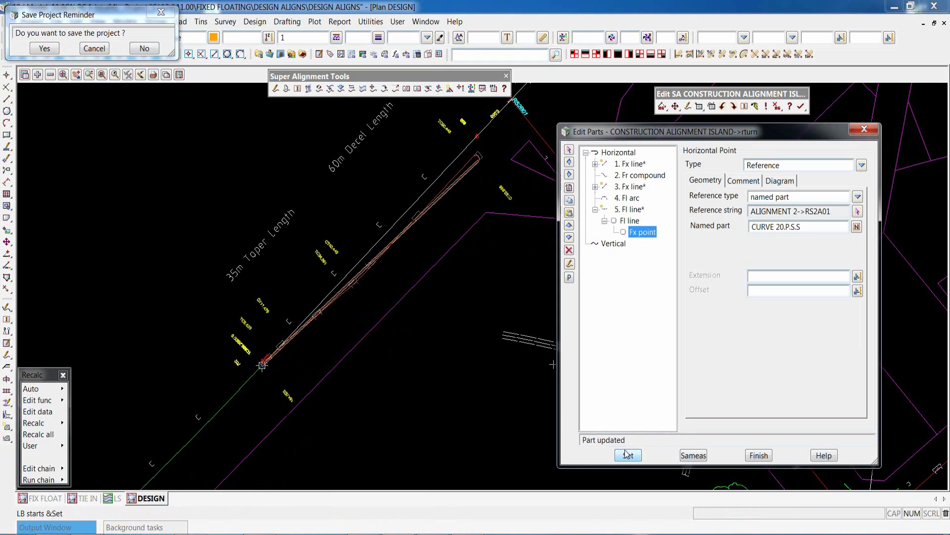
# Step: Set the referenced point's offset to -5.5 and finish editing the rturn super alignment
pyautogui.click(759, 289)
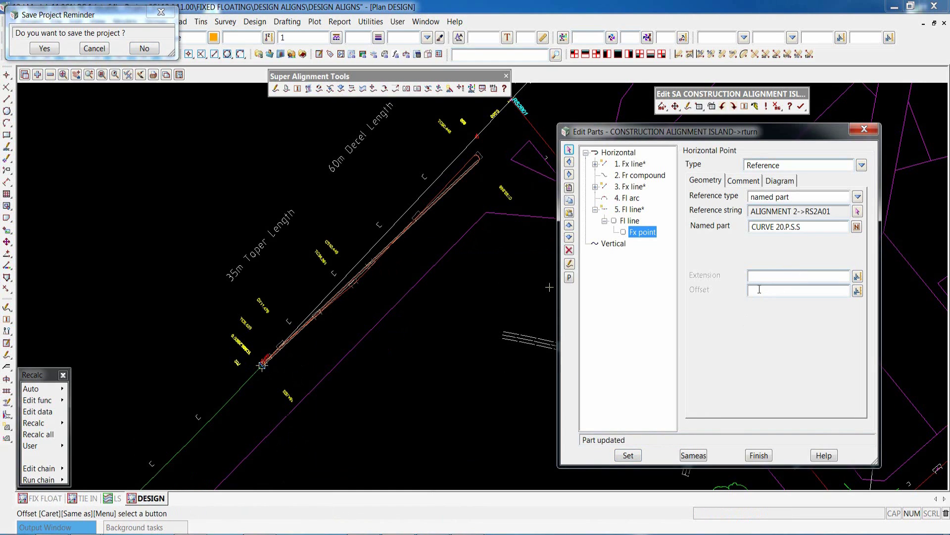
pyautogui.write('5.5')
pyautogui.press('Return')
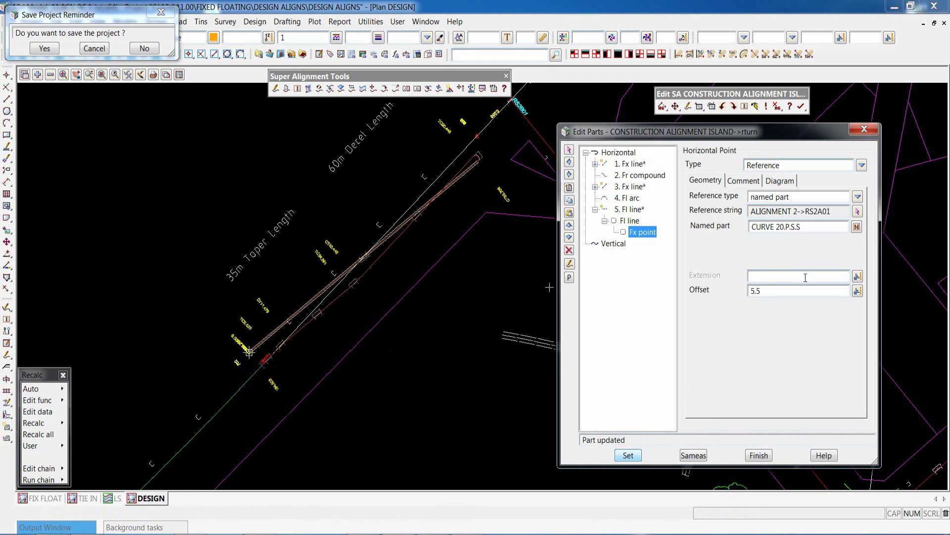
pyautogui.click(752, 292)
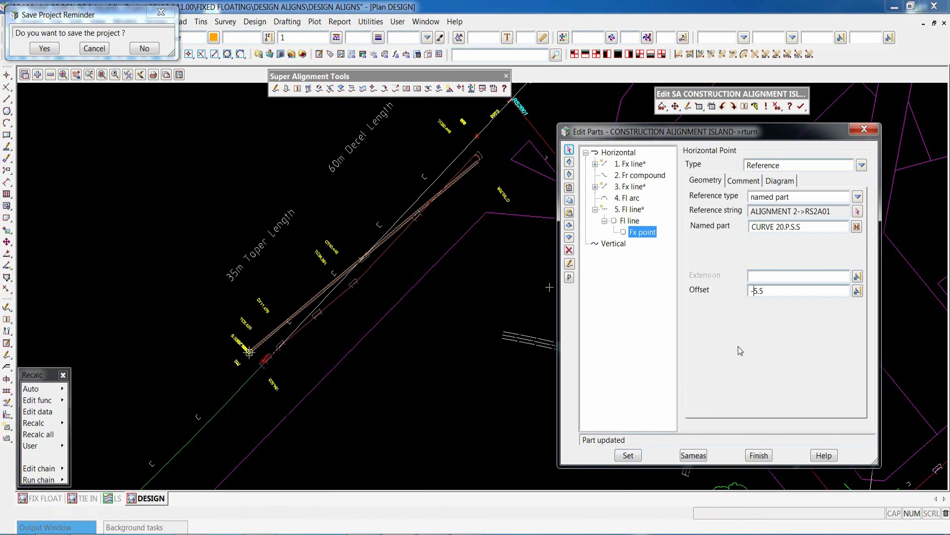
pyautogui.click(624, 456)
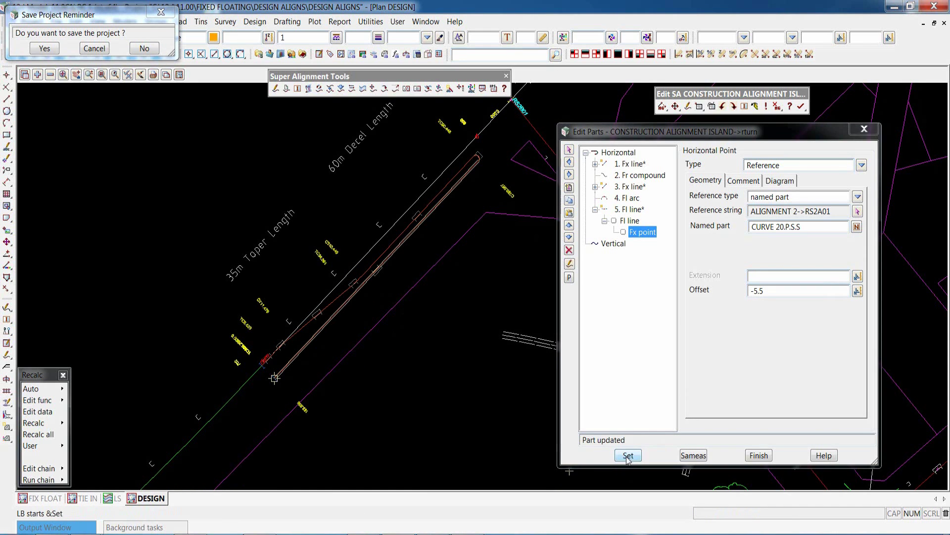
pyautogui.click(759, 456)
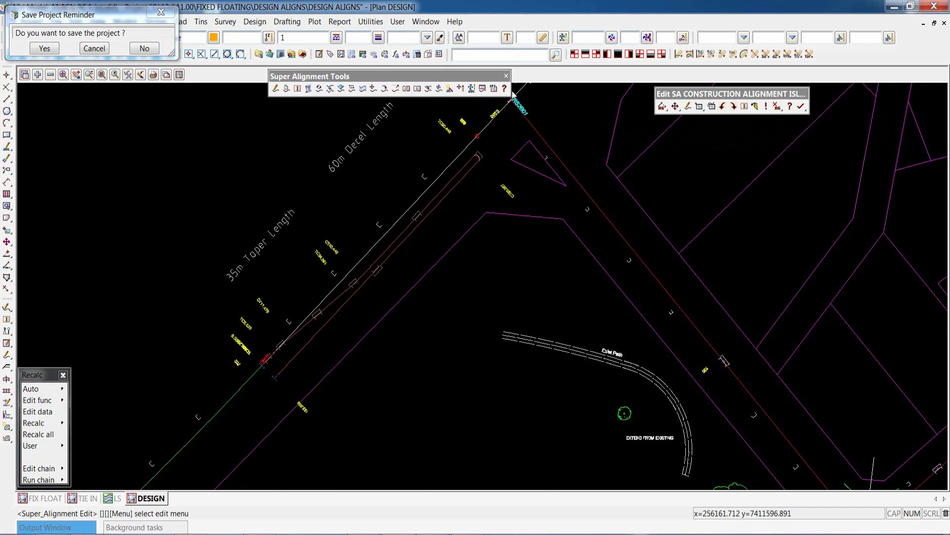
pyautogui.click(800, 107)
pyautogui.click(834, 162)
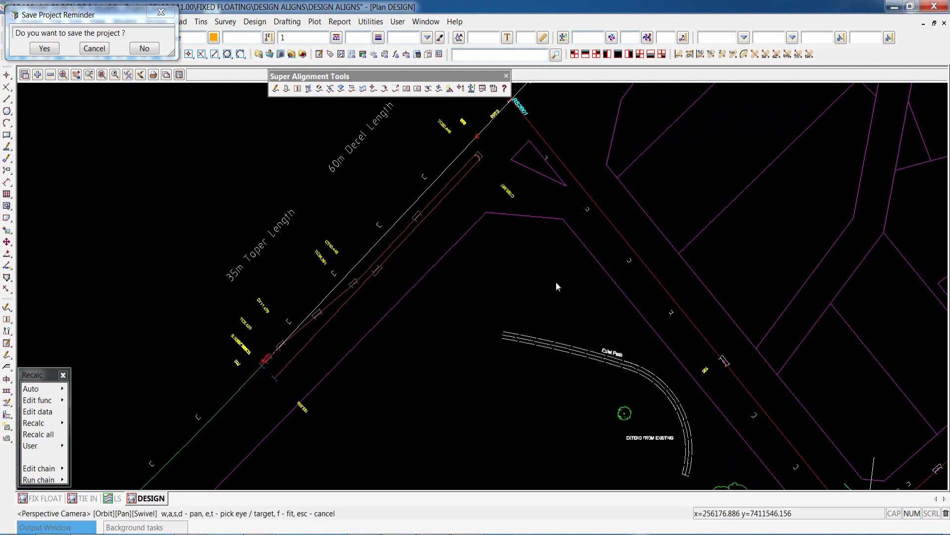
# Step: Edit the horizontal parts of ALIGNMENT 2->RS2A01 and set the radius of the CURVE 20 arc to 1000
pyautogui.scroll(1, 492, 190)
pyautogui.click(276, 89)
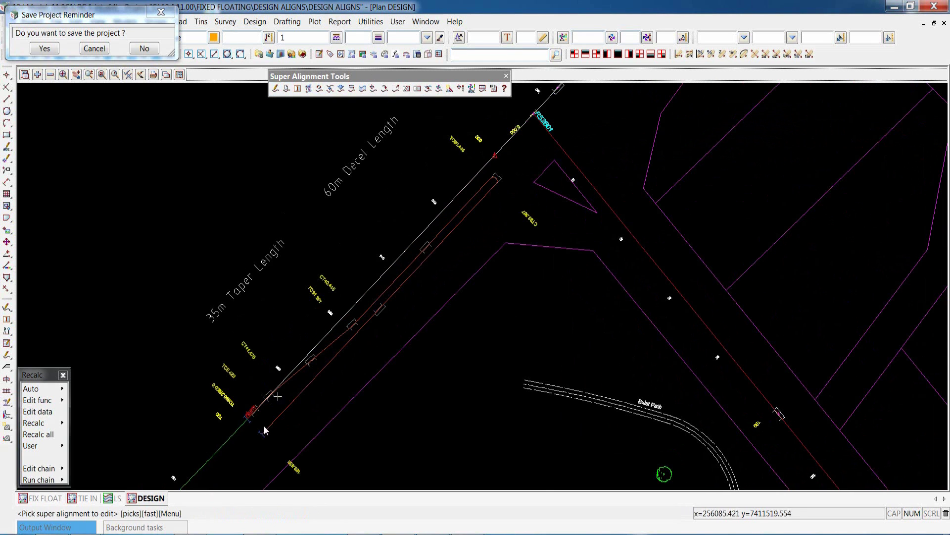
pyautogui.click(227, 446)
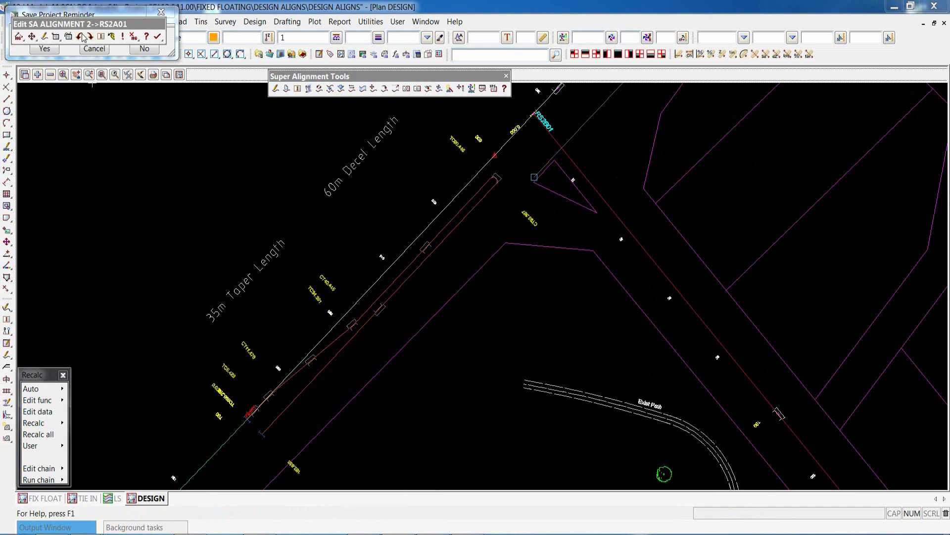
pyautogui.click(56, 36)
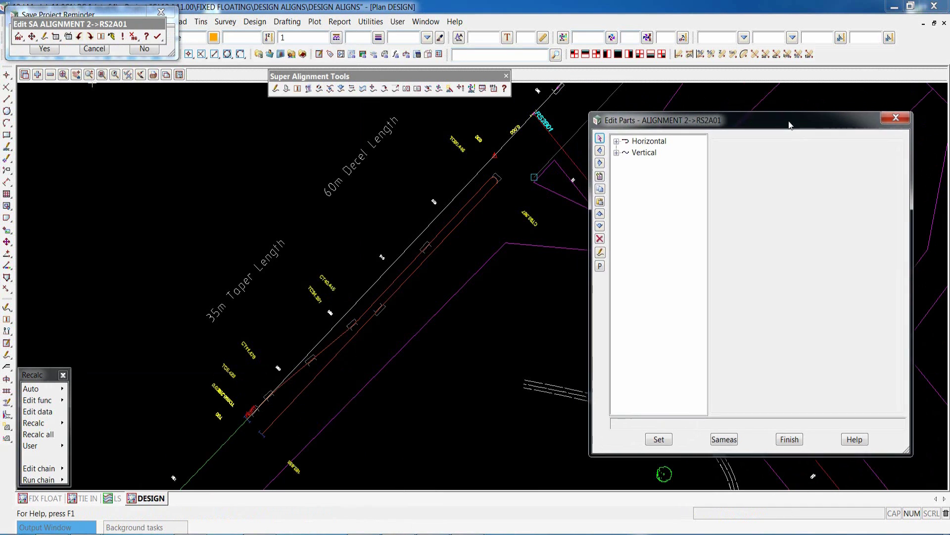
pyautogui.click(595, 130)
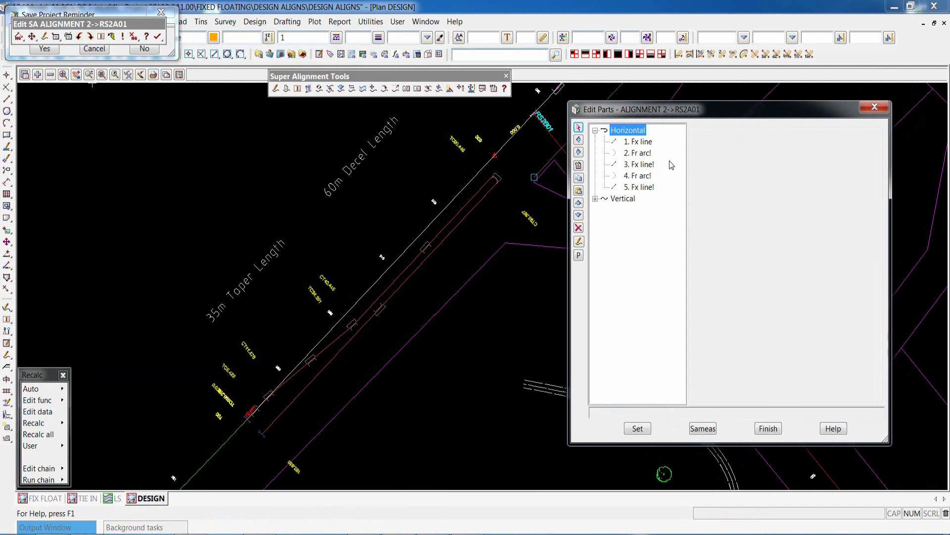
pyautogui.click(646, 175)
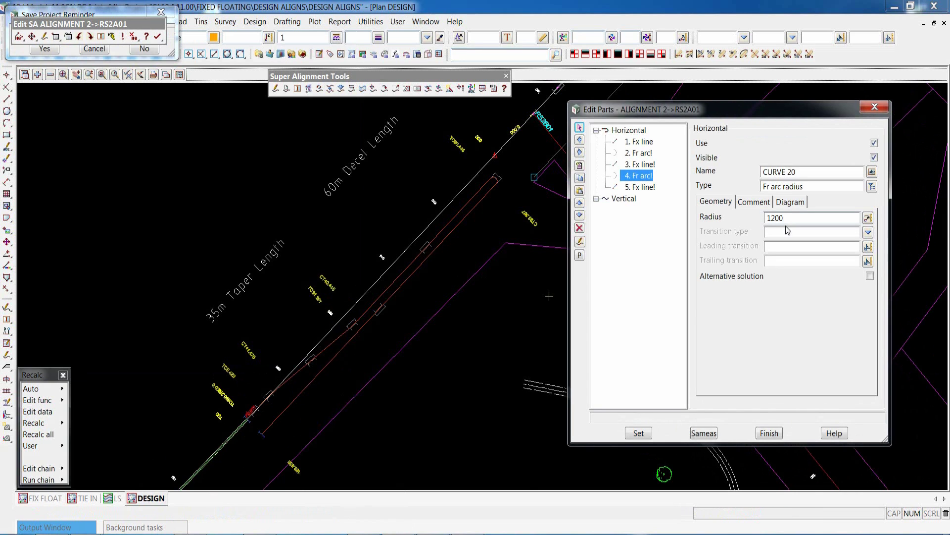
pyautogui.moveTo(784, 218); pyautogui.dragTo(775, 218)
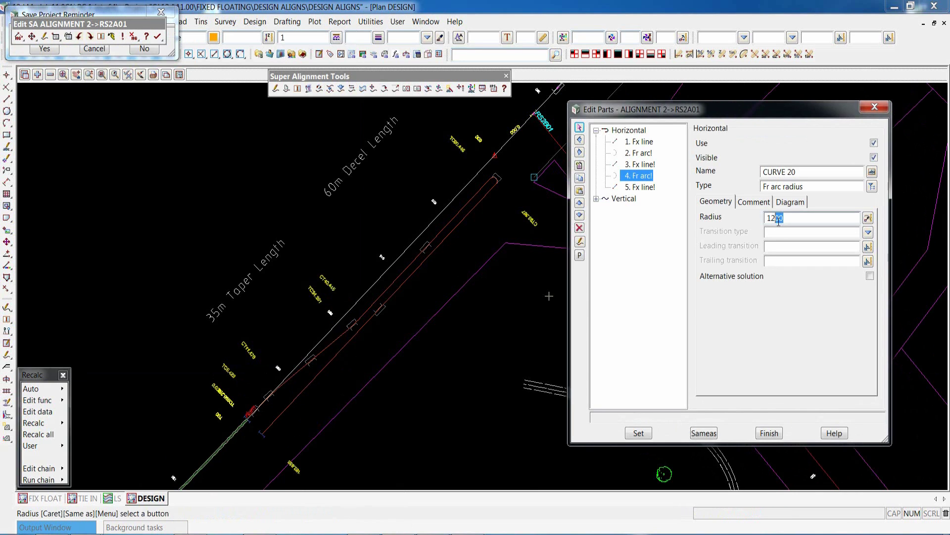
pyautogui.write('0')
pyautogui.press('Return')
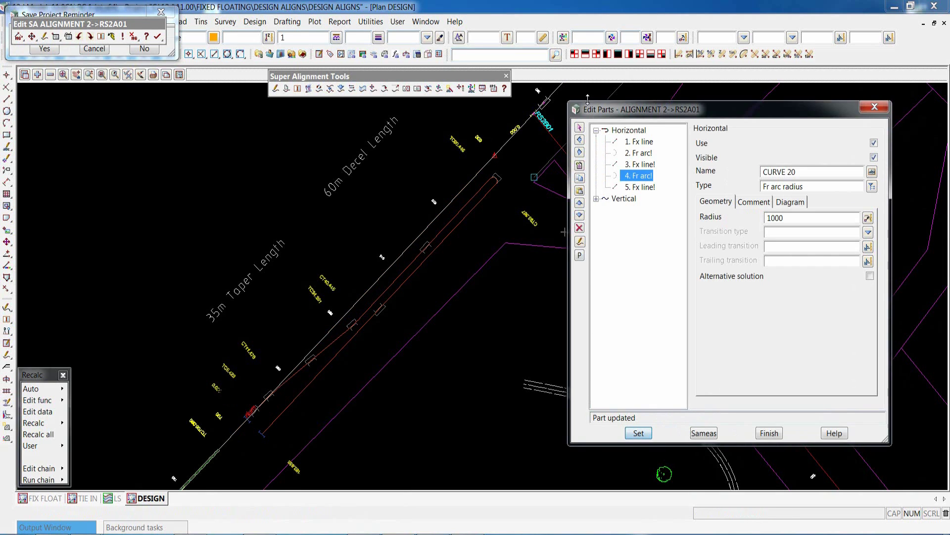
# Step: Resolve the CONSTRUCTION ALIGNMENT ISLAND->rturn super alignment against the modified RS2A01 curve
pyautogui.scroll(2, 226, 456)
pyautogui.scroll(-3, 225, 456)
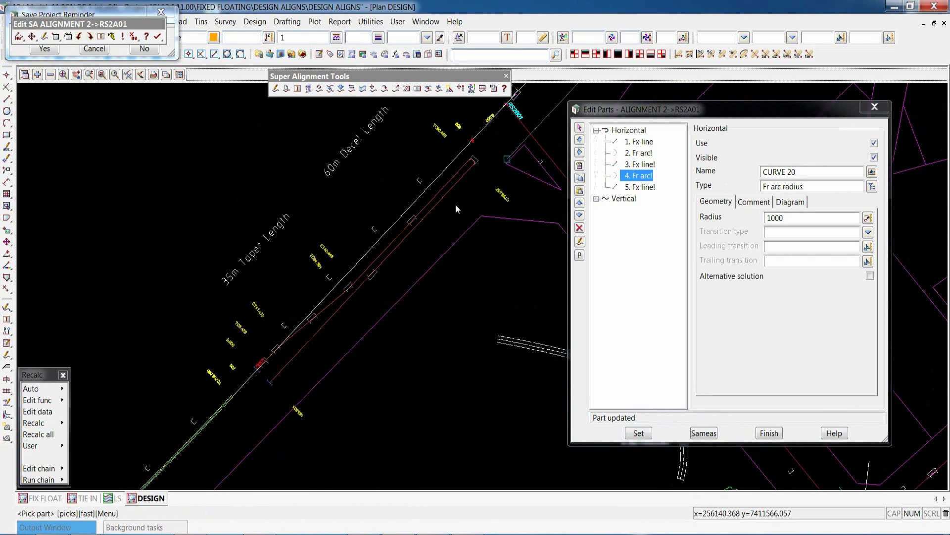
pyautogui.scroll(1, 455, 204)
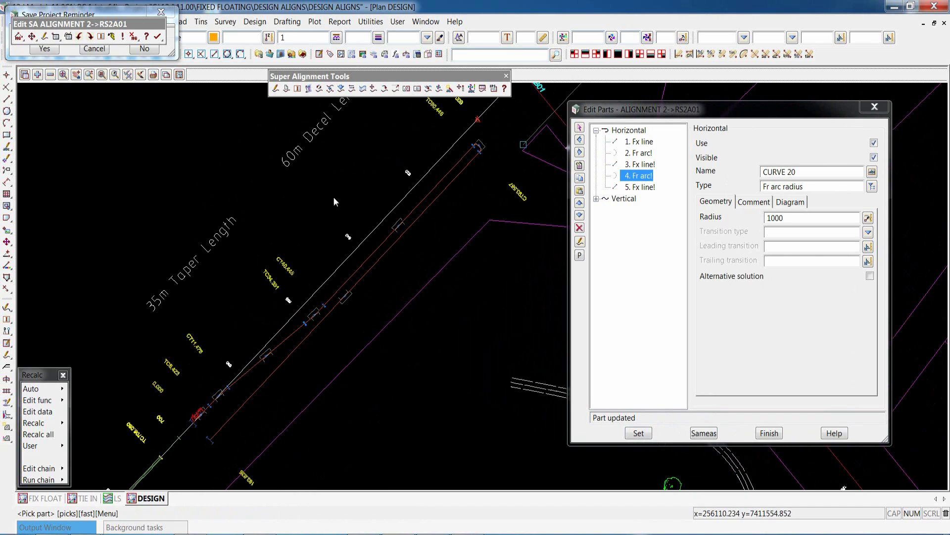
pyautogui.click(319, 88)
pyautogui.click(494, 114)
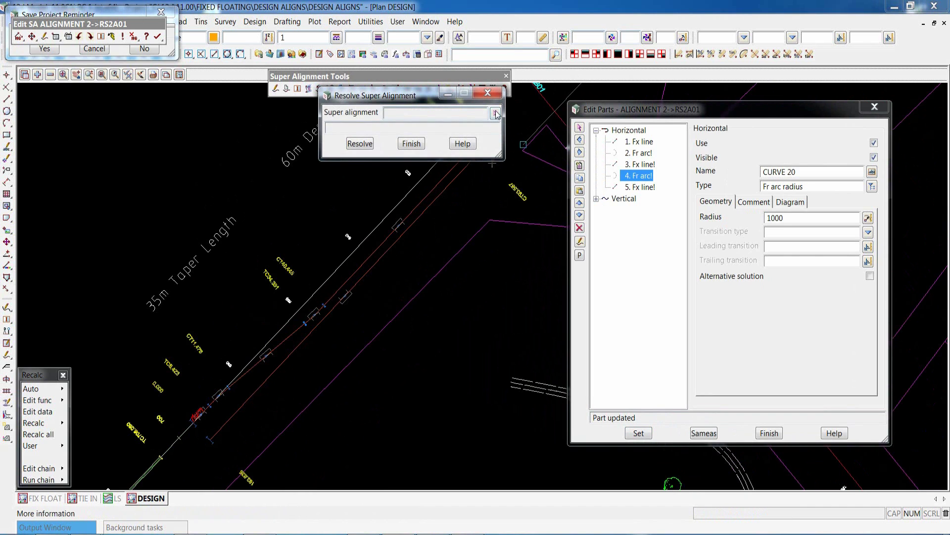
pyautogui.click(400, 239)
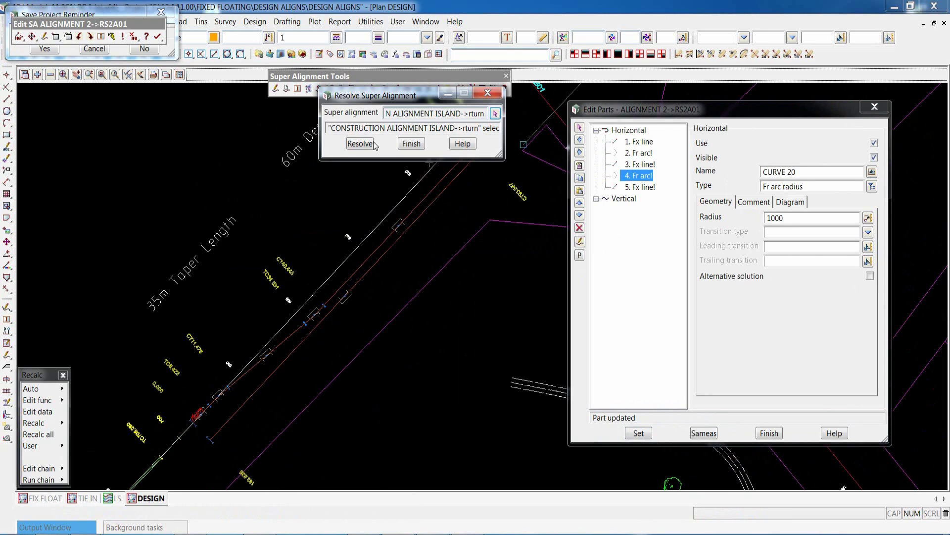
pyautogui.press('Return')
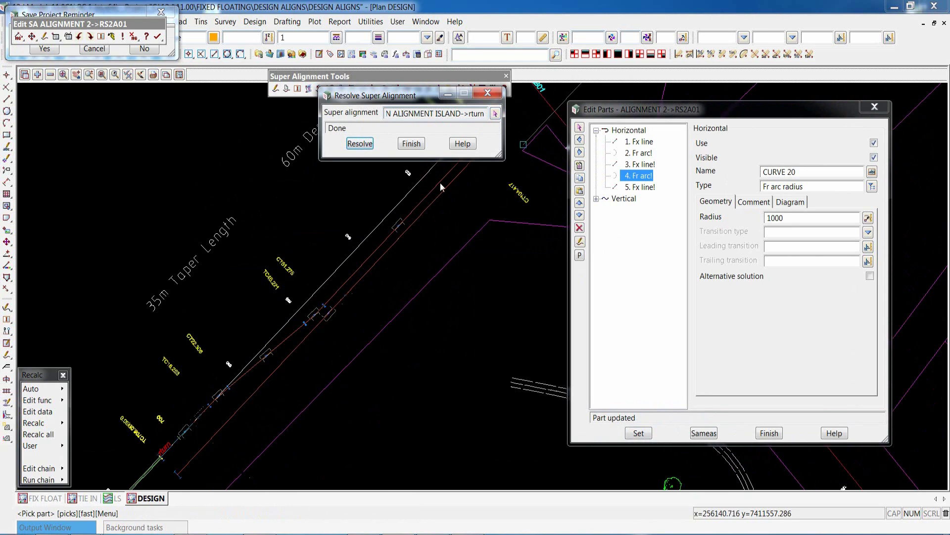
pyautogui.click(409, 144)
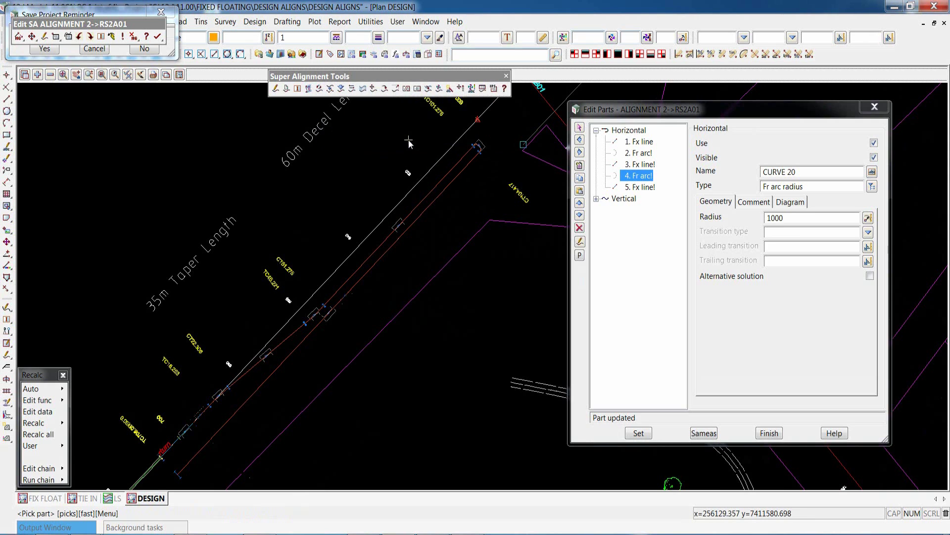
# Step: Finish the part edits and end the editing of ALIGNMENT 2->RS2A01
pyautogui.click(769, 434)
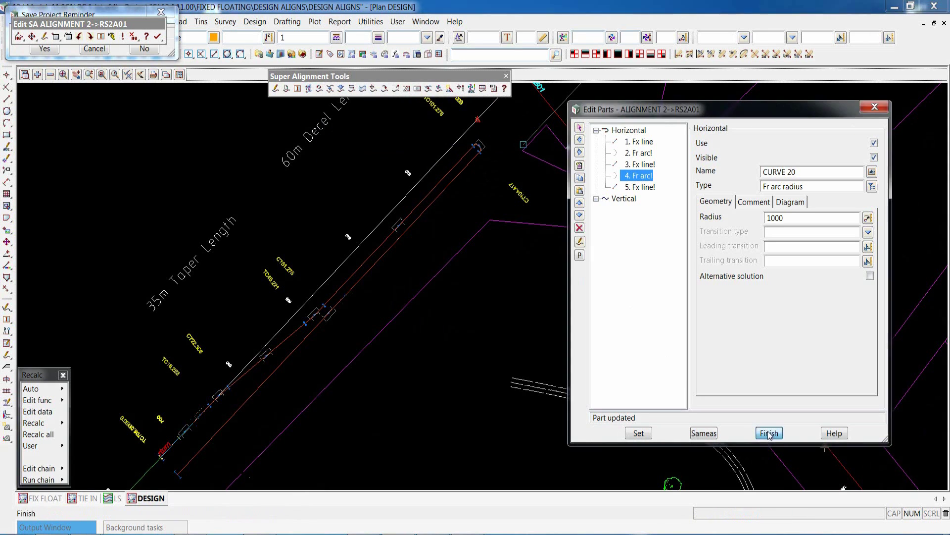
pyautogui.click(158, 38)
pyautogui.click(191, 96)
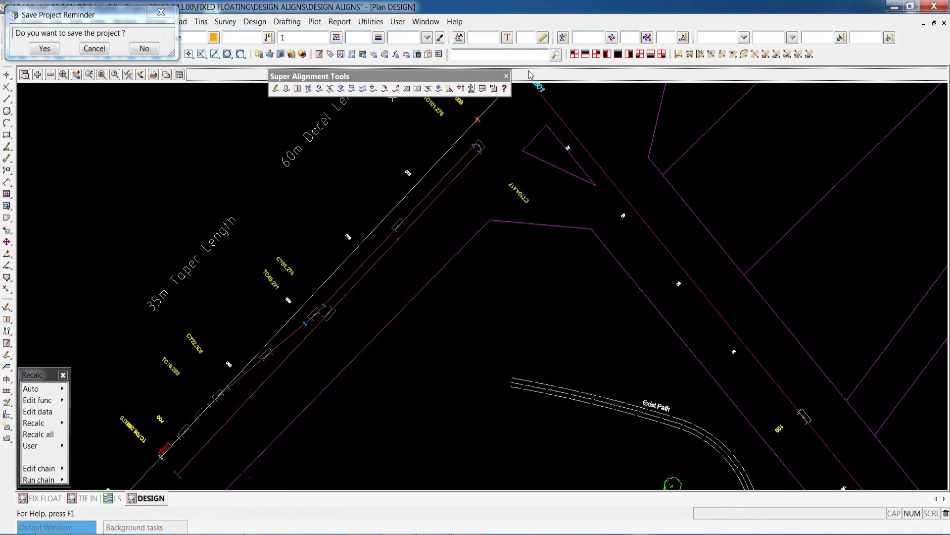
pyautogui.scroll(-4, 294, 306)
pyautogui.scroll(3, 480, 227)
pyautogui.scroll(-1, 480, 226)
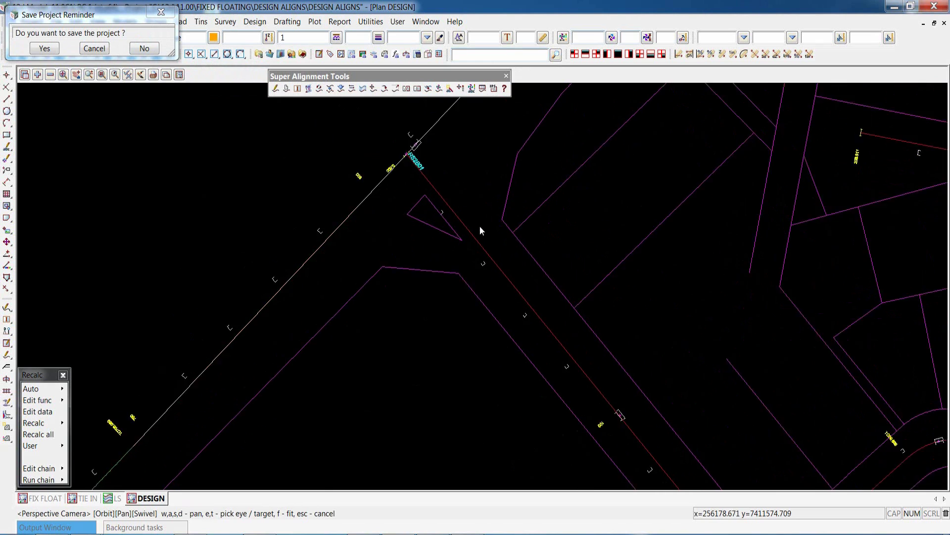
pyautogui.scroll(-2, 480, 226)
pyautogui.scroll(2, 340, 315)
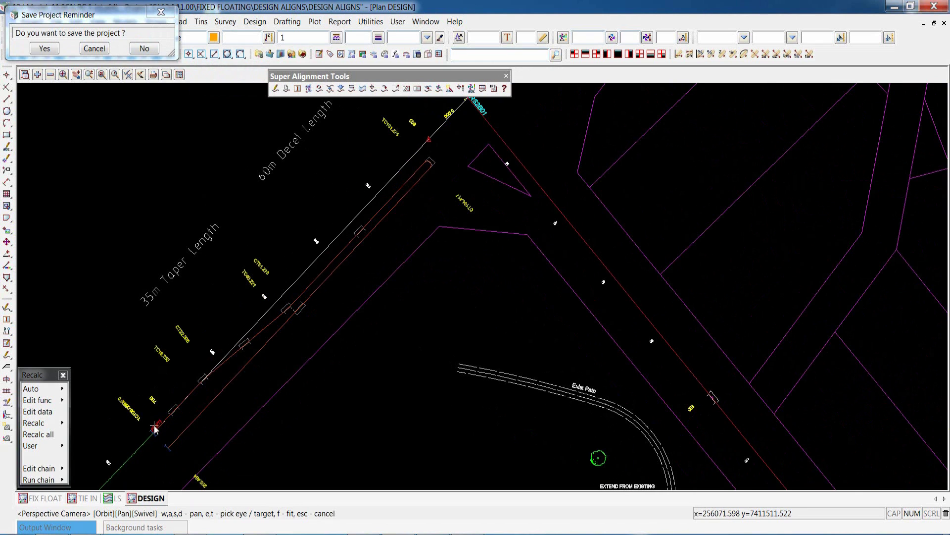
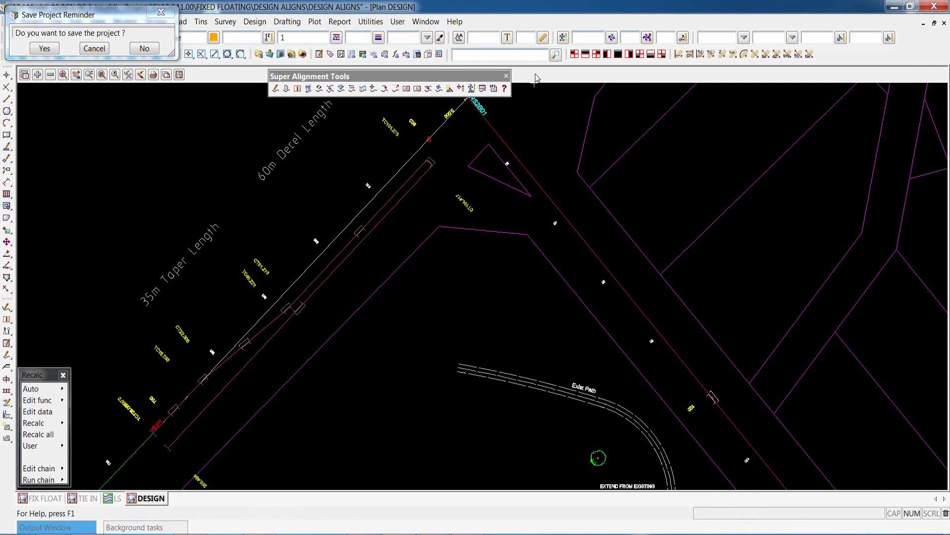
# Step: Start a new super alignment with its settings copied from the existing rturn super alignment
pyautogui.scroll(-2, 356, 350)
pyautogui.scroll(5, 461, 226)
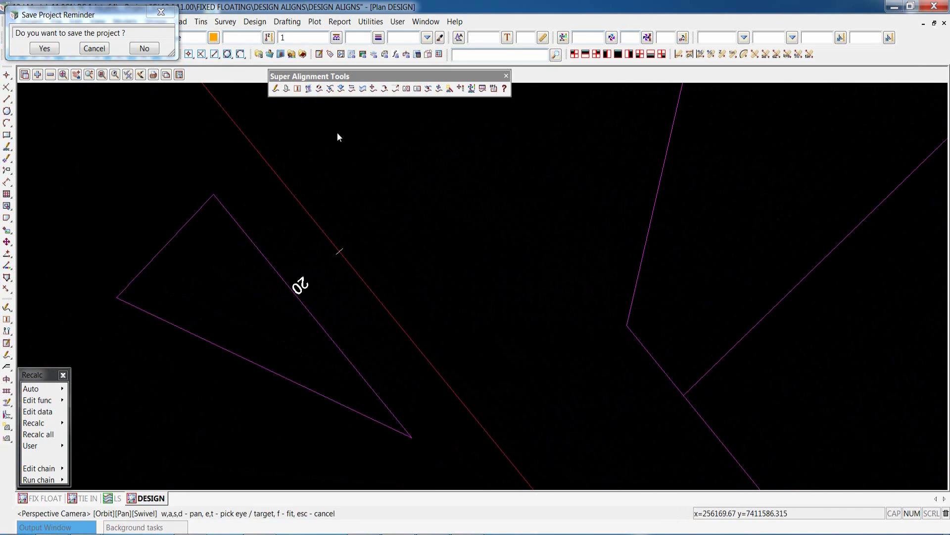
pyautogui.click(275, 89)
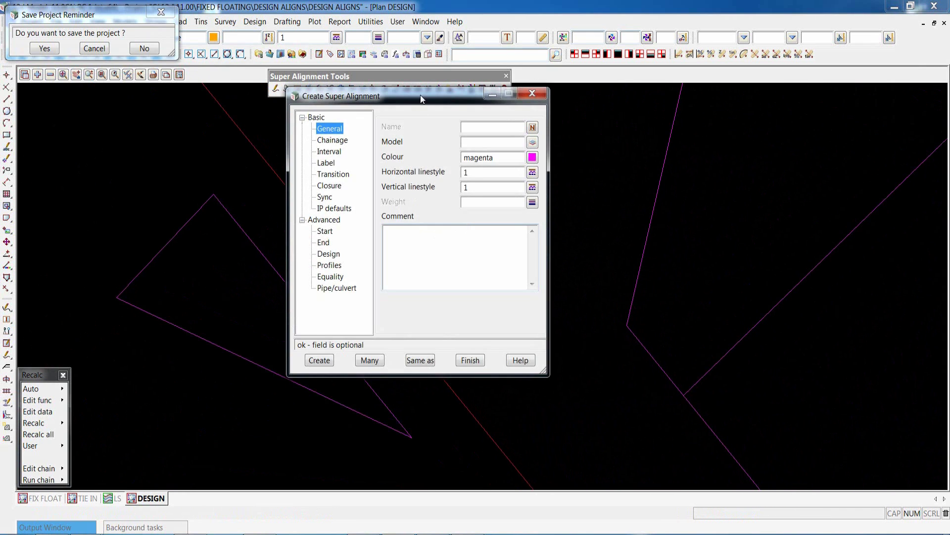
pyautogui.moveTo(422, 99); pyautogui.dragTo(665, 96)
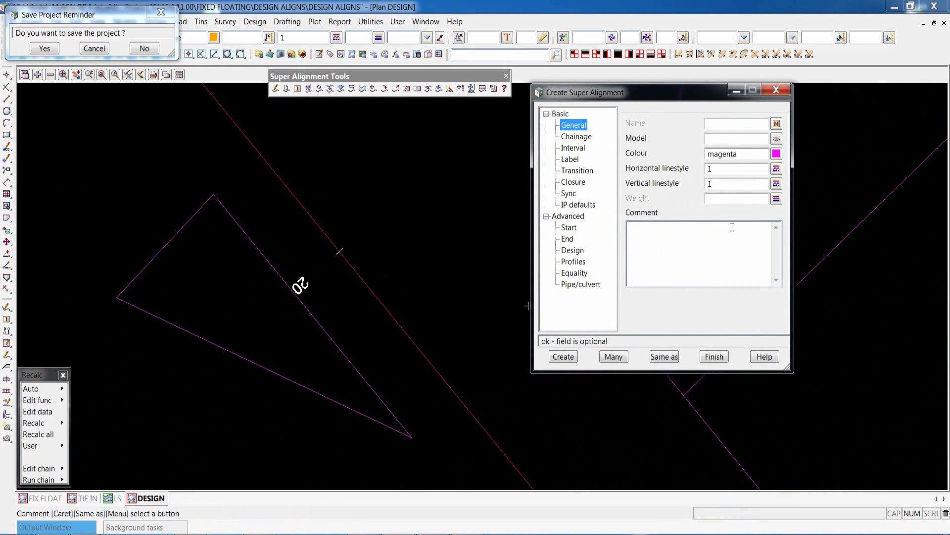
pyautogui.scroll(-1, 432, 262)
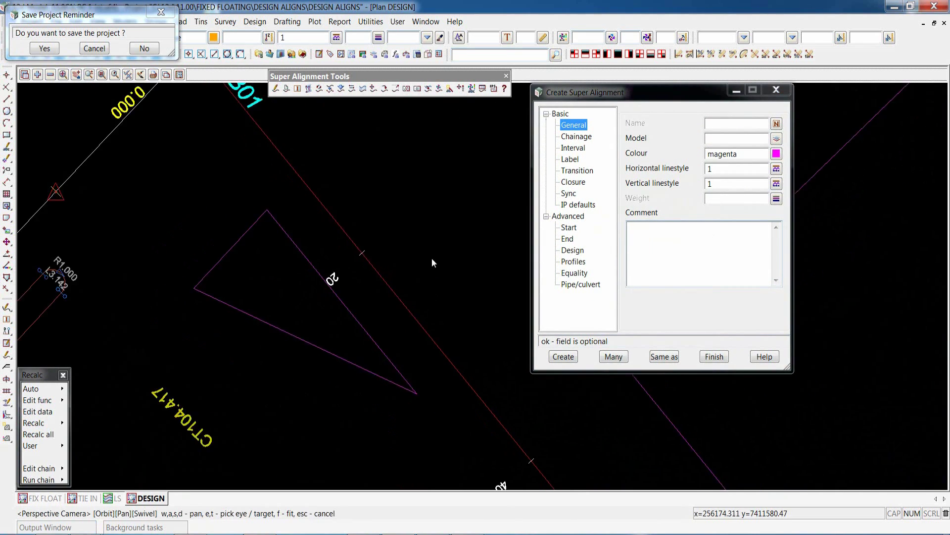
pyautogui.scroll(-1, 432, 263)
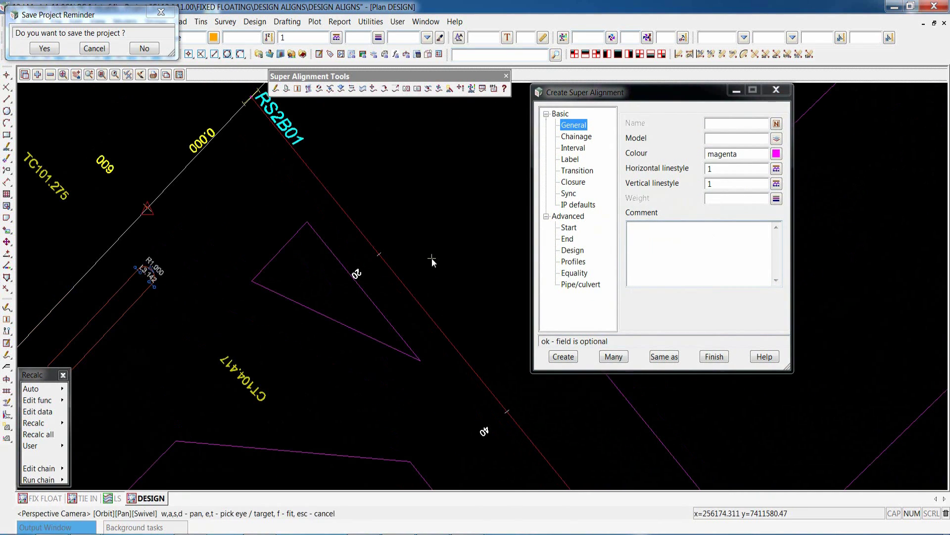
pyautogui.click(665, 358)
pyautogui.click(132, 304)
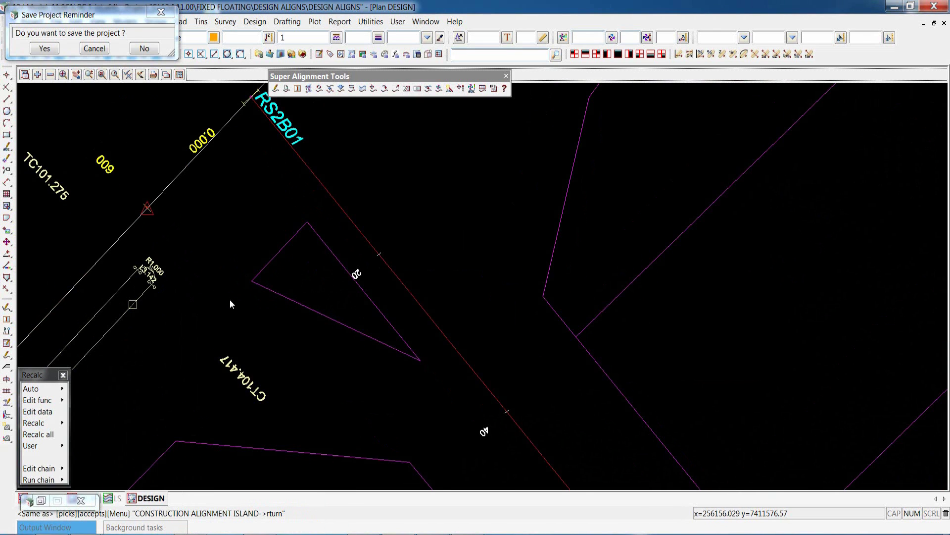
pyautogui.middleClick(230, 302)
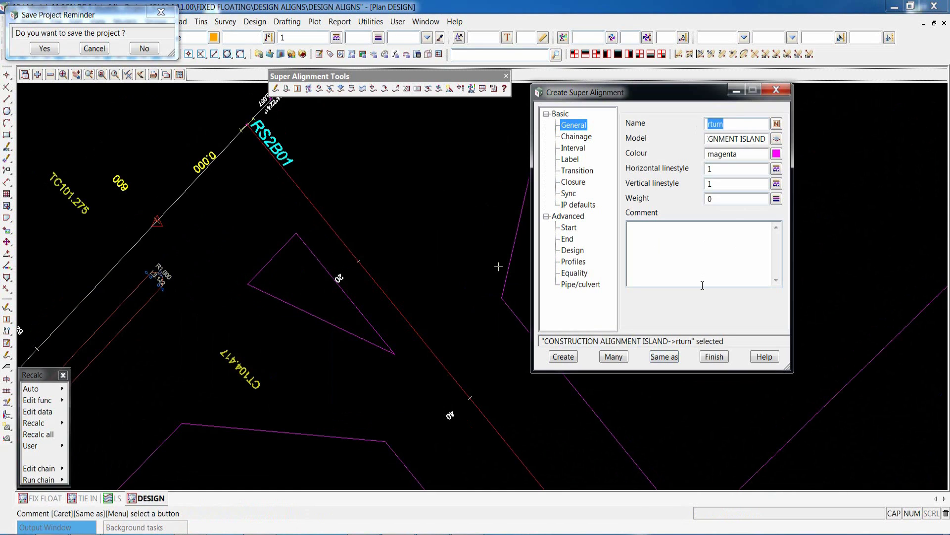
# Step: Name the new super alignment RT01, set its label style to KERBS LHS and create it
pyautogui.write('RT01')
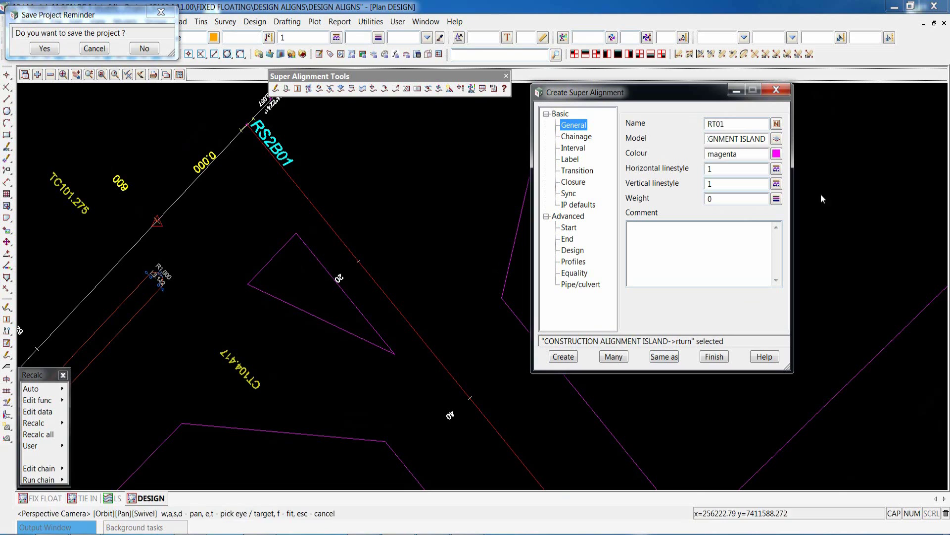
pyautogui.click(572, 159)
pyautogui.click(777, 124)
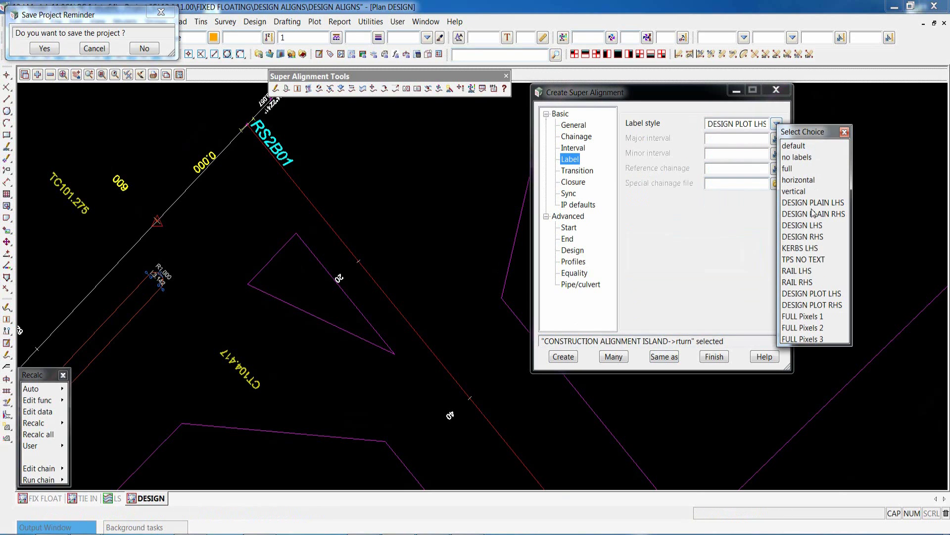
pyautogui.click(800, 248)
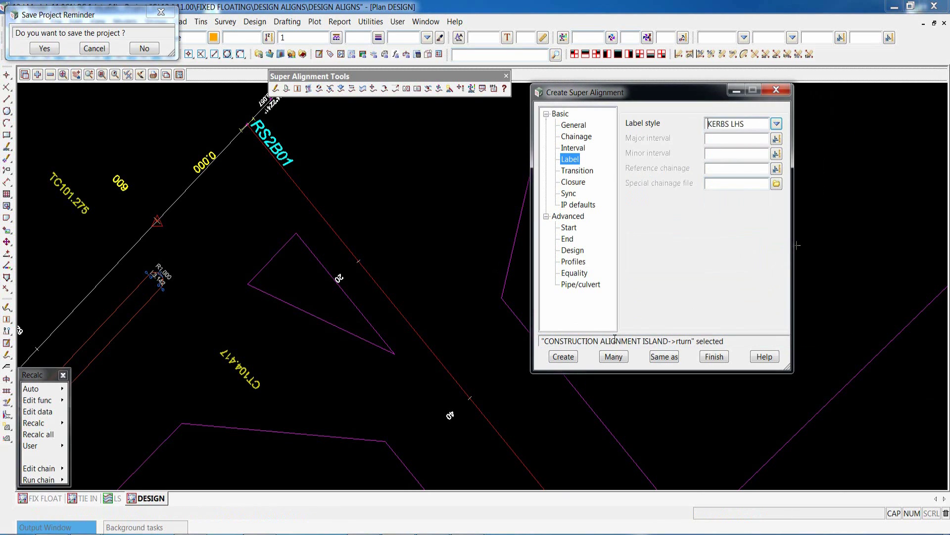
pyautogui.click(562, 356)
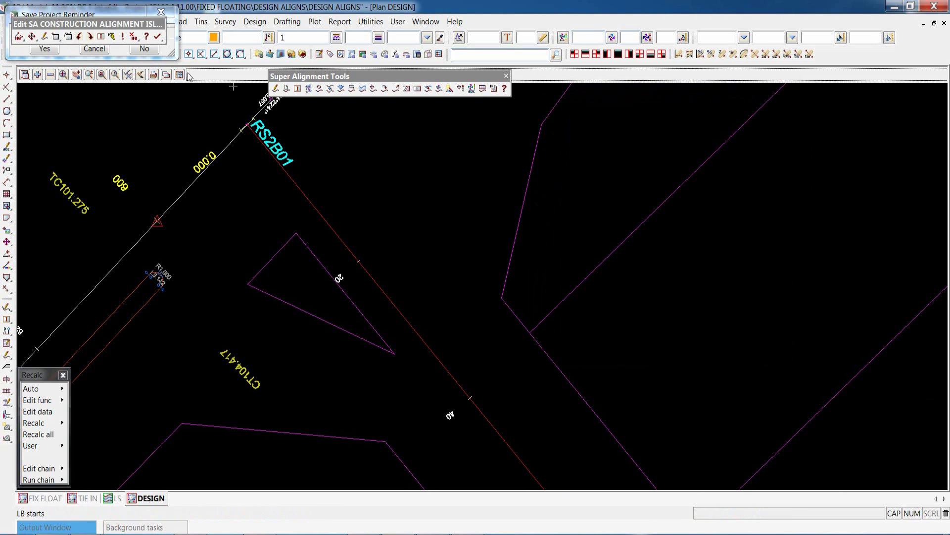
# Step: Open the triangular MT02 LMARK super alignment for editing and expand its horizontal parts
pyautogui.scroll(5, 383, 287)
pyautogui.scroll(-3, 375, 352)
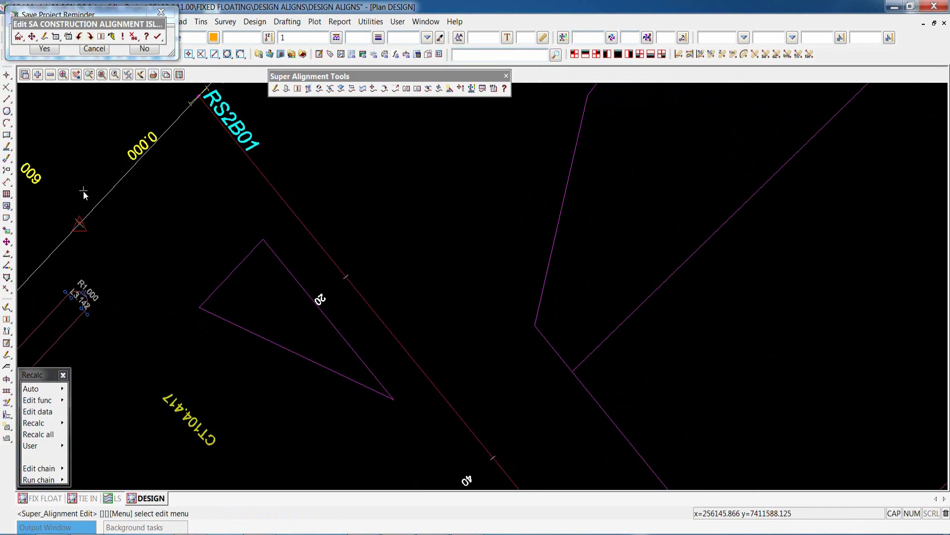
pyautogui.click(276, 88)
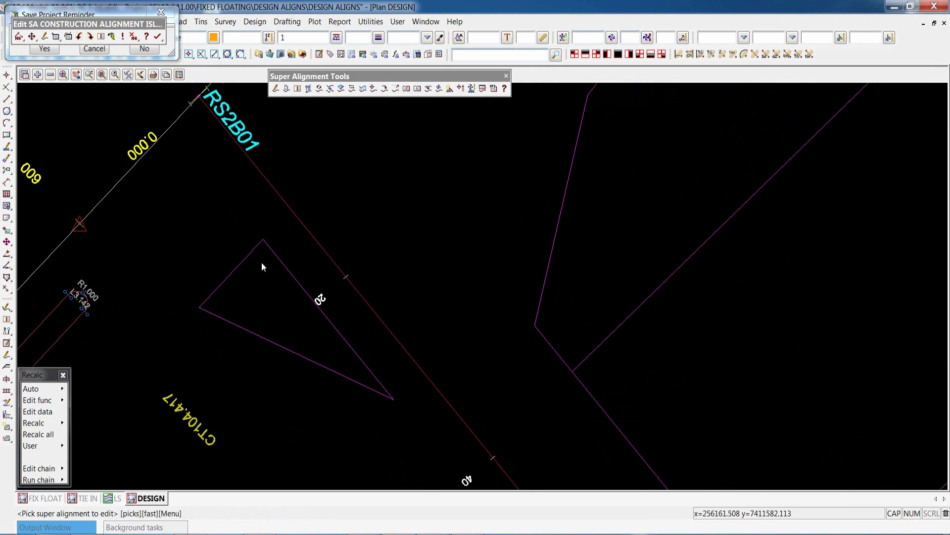
pyautogui.click(278, 256)
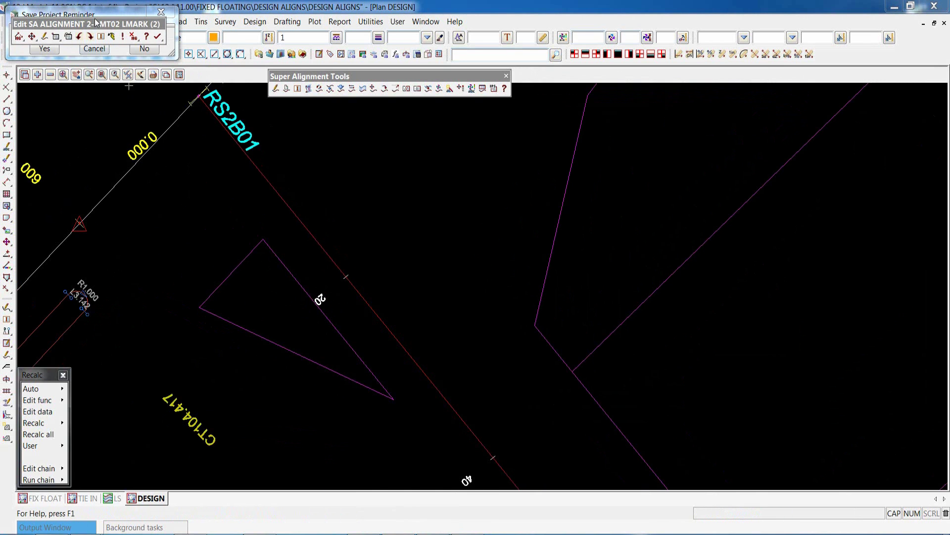
pyautogui.moveTo(719, 107); pyautogui.dragTo(706, 87)
pyautogui.click(695, 101)
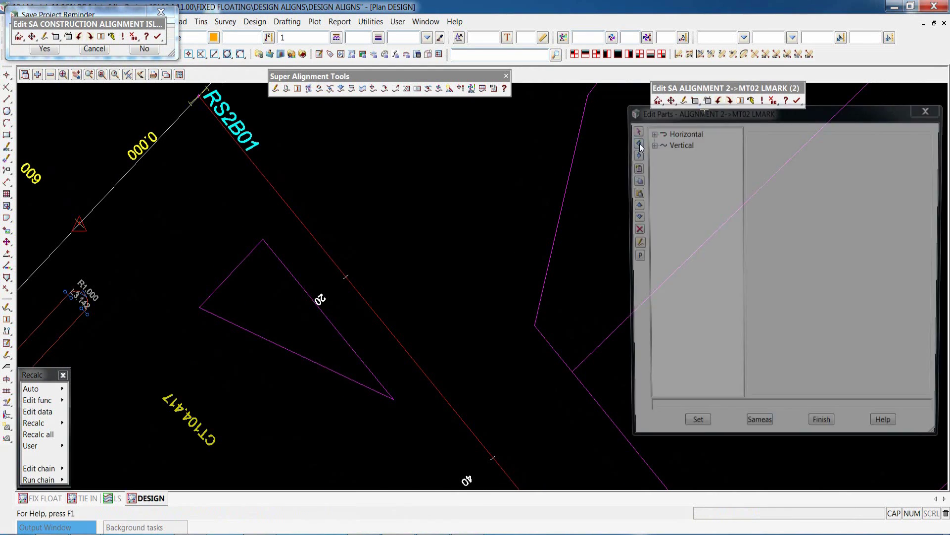
pyautogui.click(651, 132)
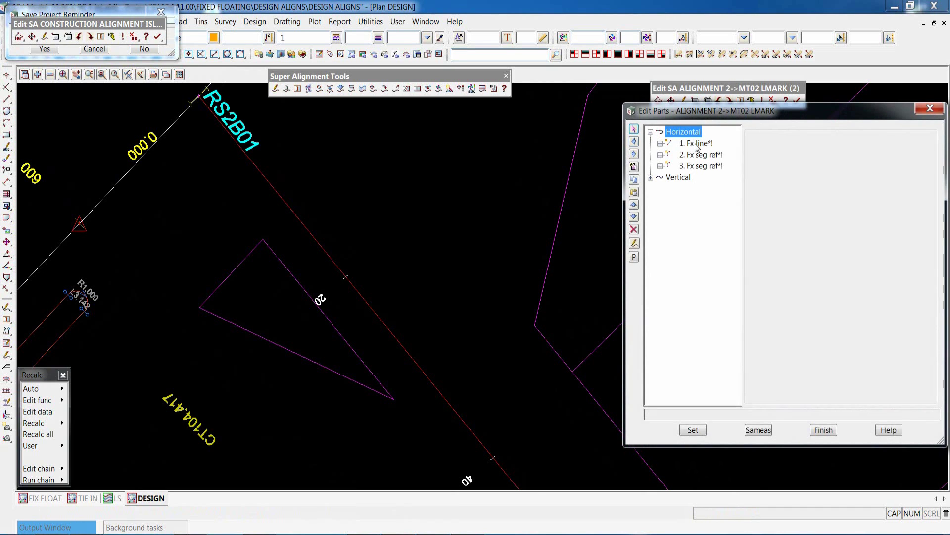
# Step: Examine the fixed line and two segment reference parts forming the MT02 LMARK triangle's sides, and end its editing
pyautogui.click(696, 144)
pyautogui.click(697, 155)
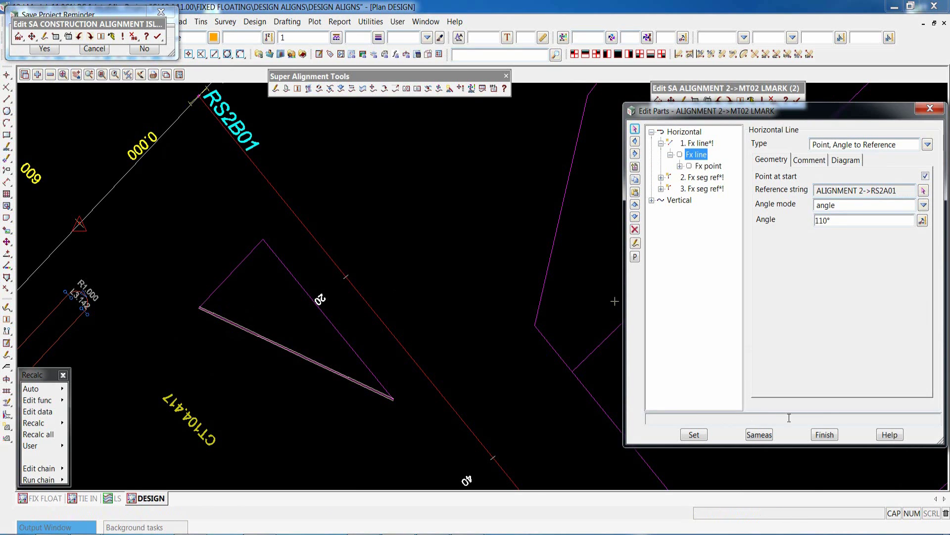
pyautogui.click(703, 177)
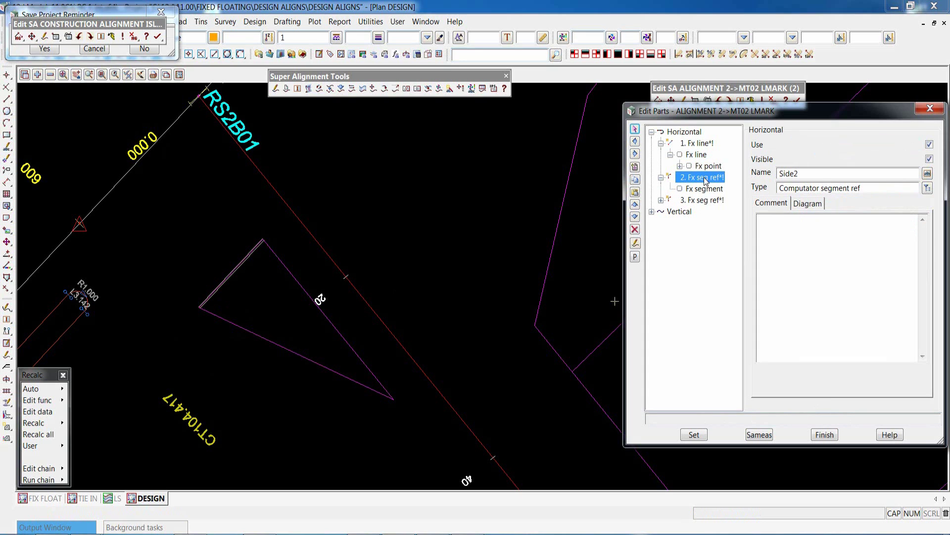
pyautogui.click(704, 200)
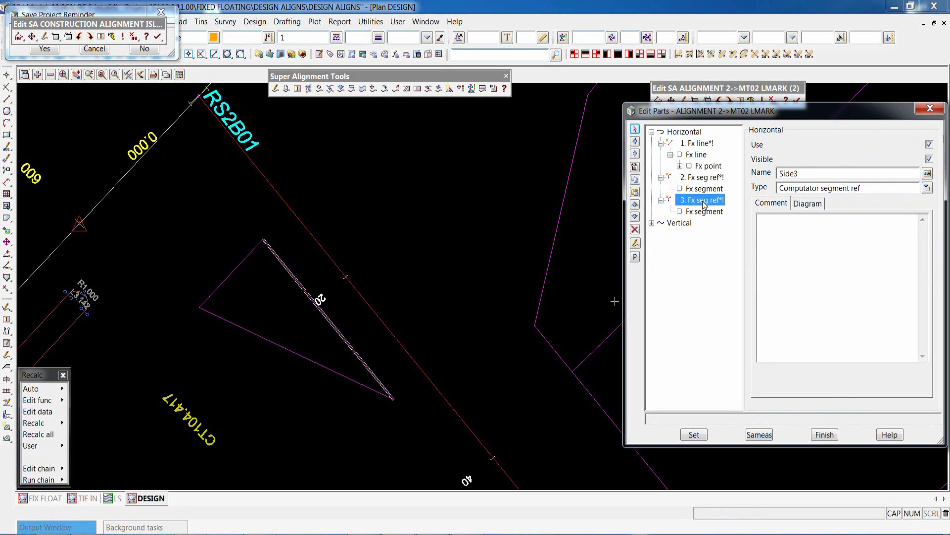
pyautogui.click(825, 435)
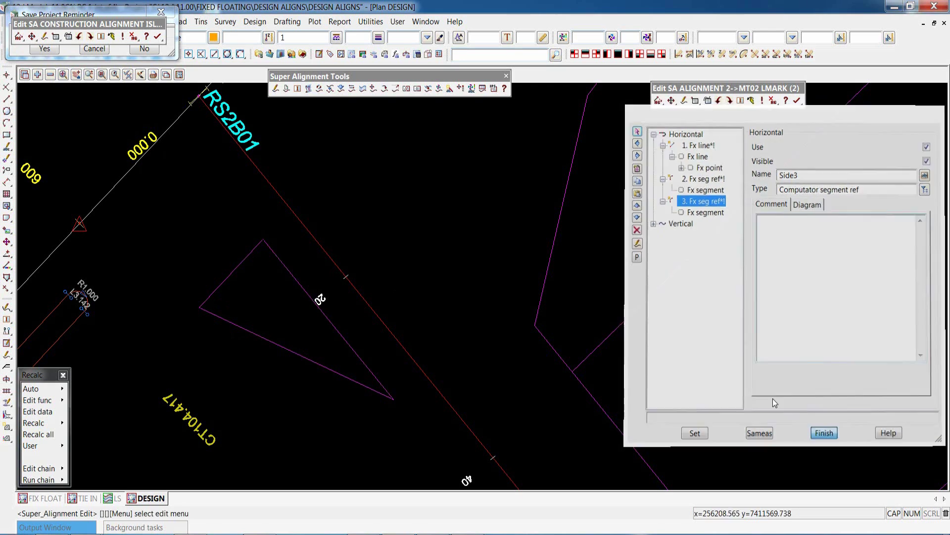
pyautogui.click(797, 100)
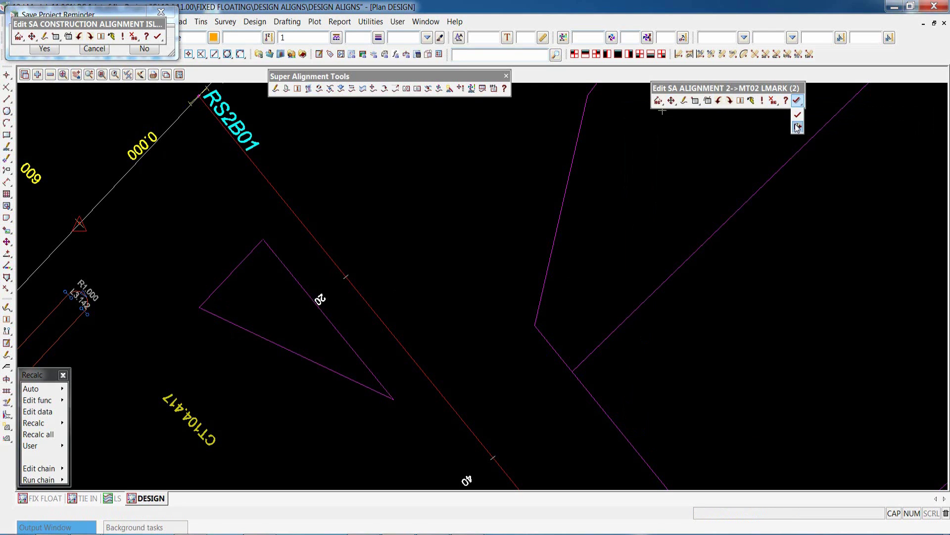
pyautogui.click(797, 127)
pyautogui.click(832, 168)
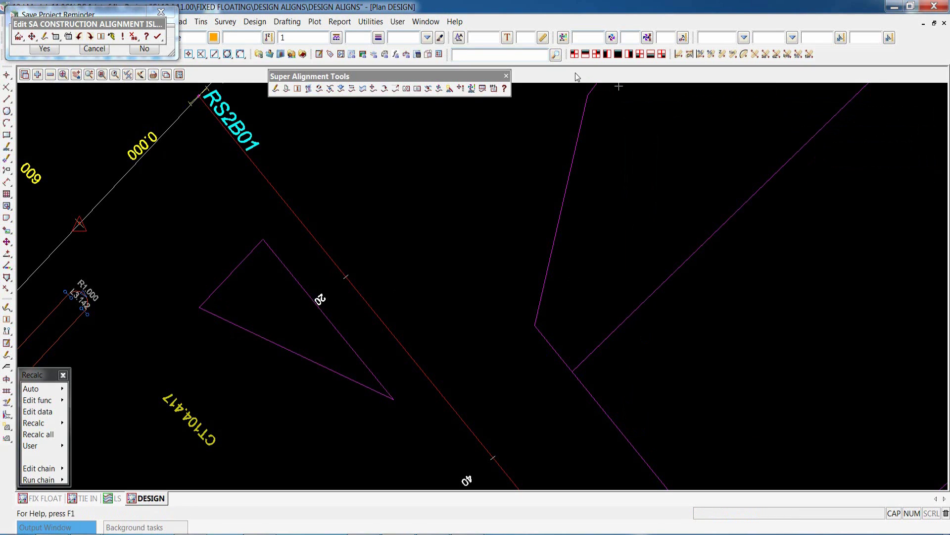
# Step: Add a Computator fixed compound as the first horizontal part of CONSTRUCTION ALIGNMENT ISLAND->RT01
pyautogui.scroll(1, 292, 275)
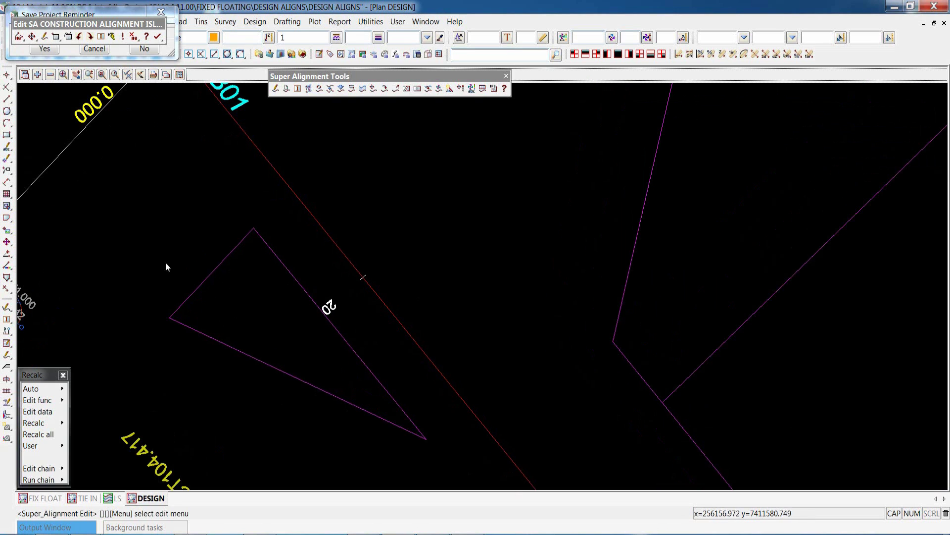
pyautogui.moveTo(88, 29); pyautogui.dragTo(99, 100)
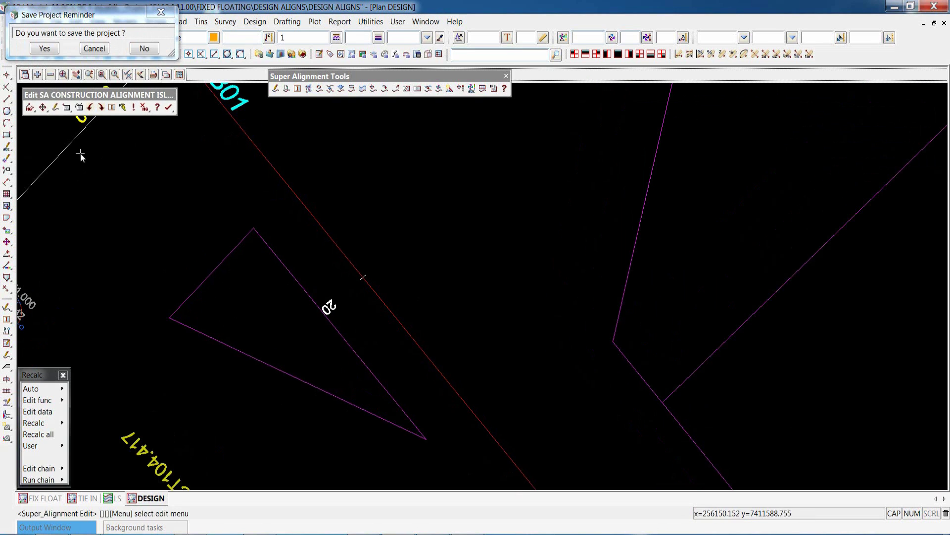
pyautogui.click(66, 107)
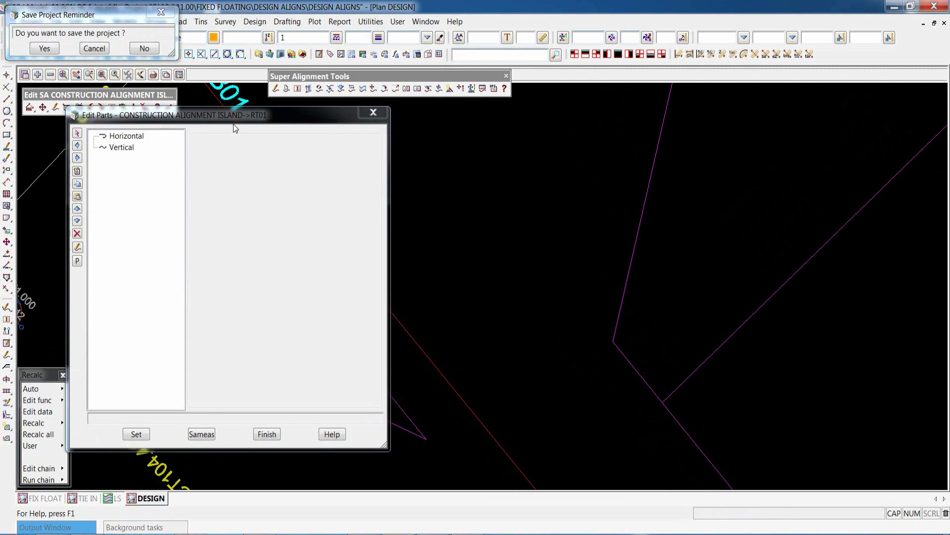
pyautogui.moveTo(244, 114); pyautogui.dragTo(740, 101)
pyautogui.click(617, 122)
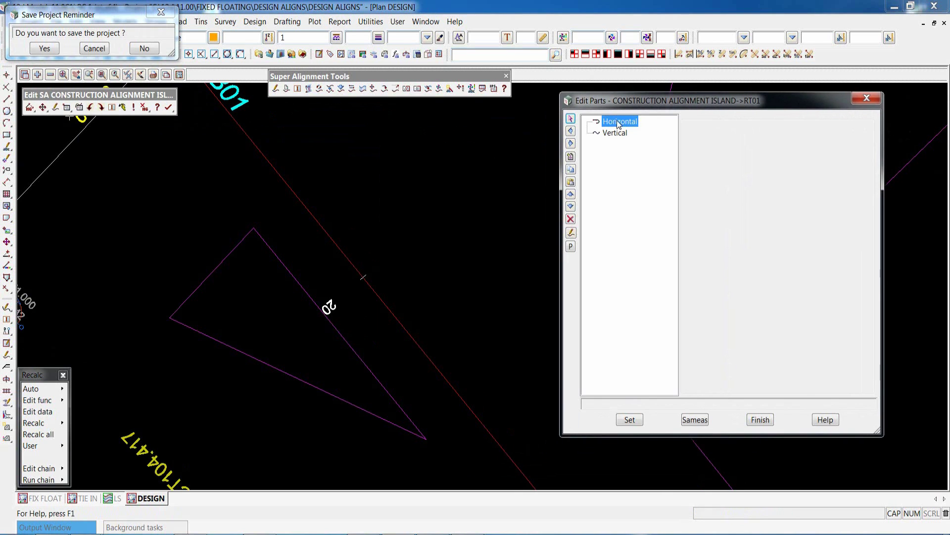
pyautogui.click(571, 156)
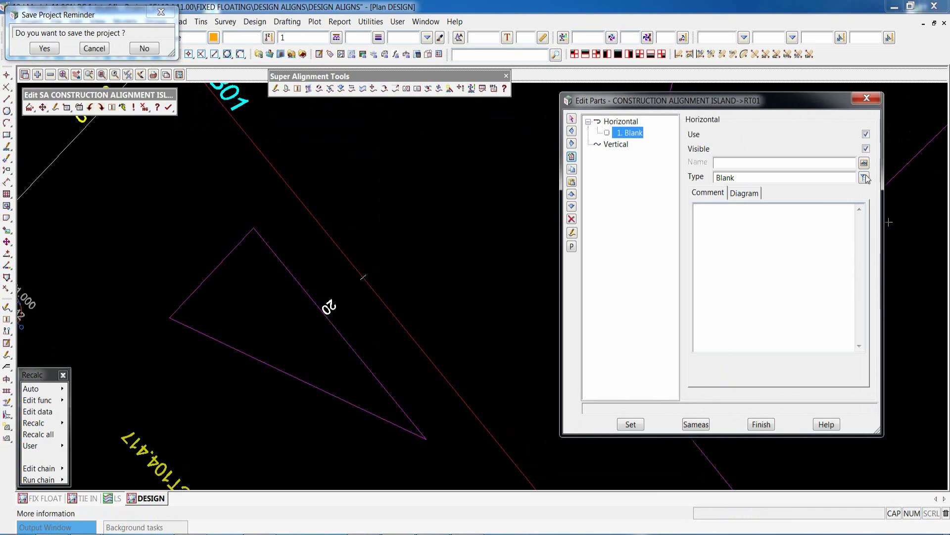
pyautogui.click(864, 176)
pyautogui.click(819, 320)
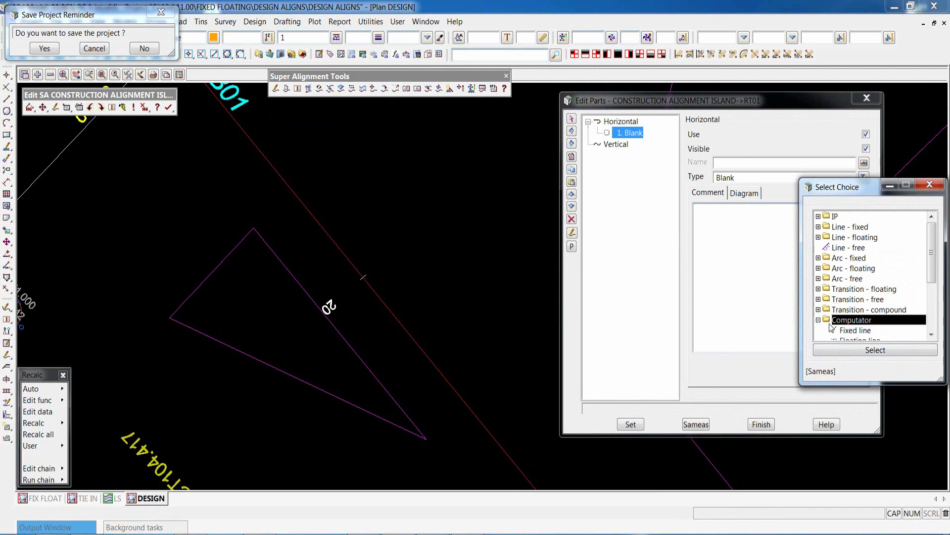
pyautogui.moveTo(933, 272); pyautogui.dragTo(937, 320)
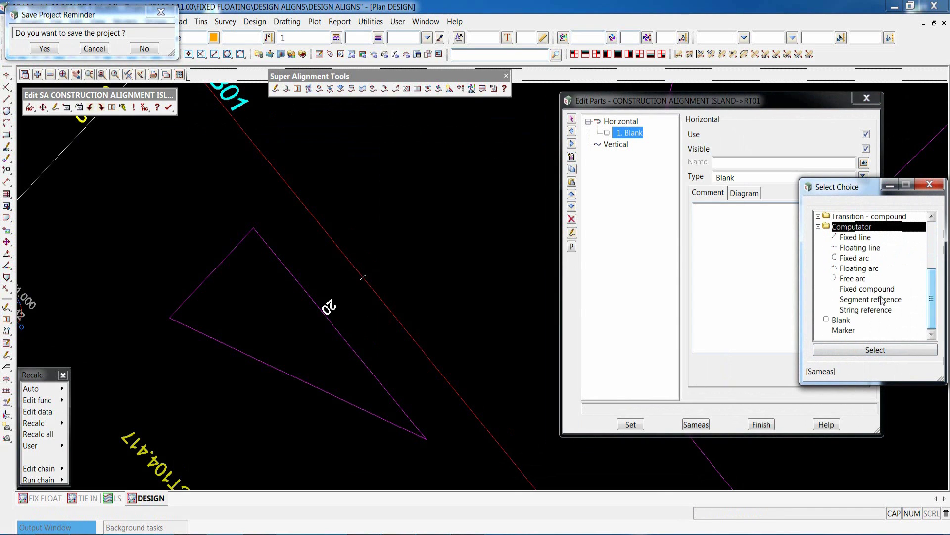
pyautogui.doubleClick(867, 288)
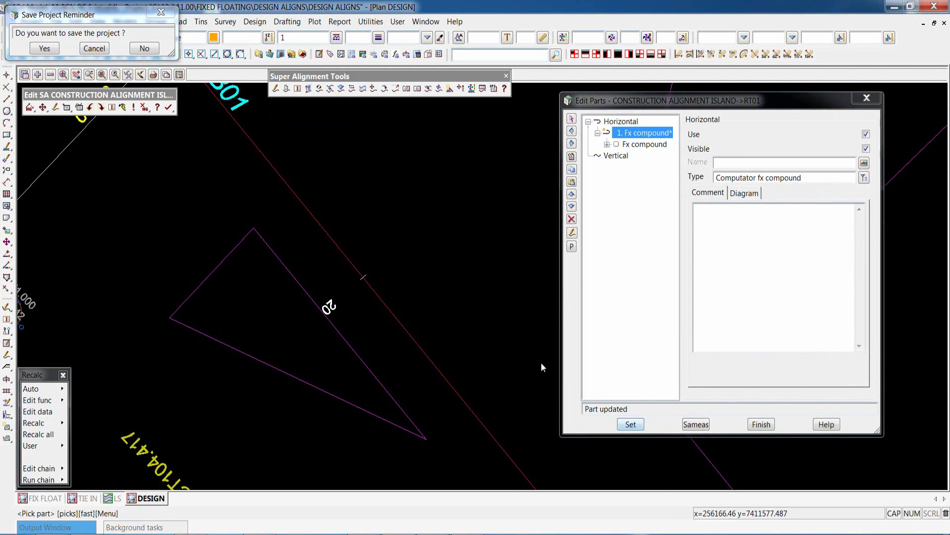
pyautogui.click(630, 425)
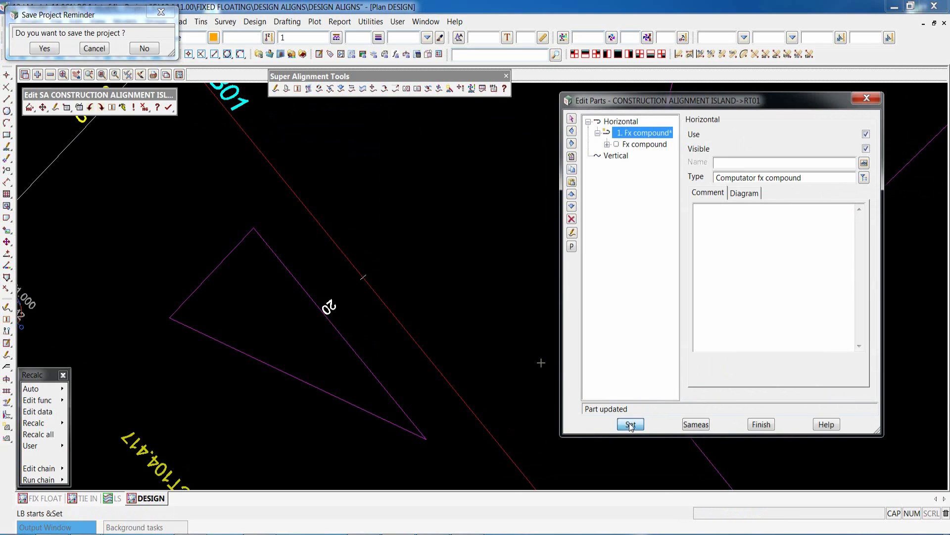
# Step: Set the compound fillet's approach and depart to Fx segment with a radius of 1, and open the approach segment's definition
pyautogui.click(644, 144)
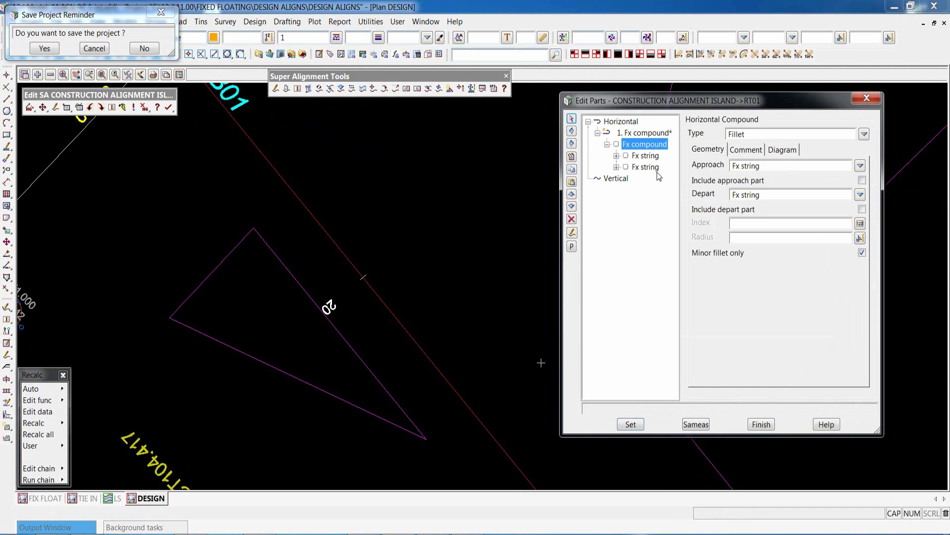
pyautogui.click(860, 166)
pyautogui.click(880, 223)
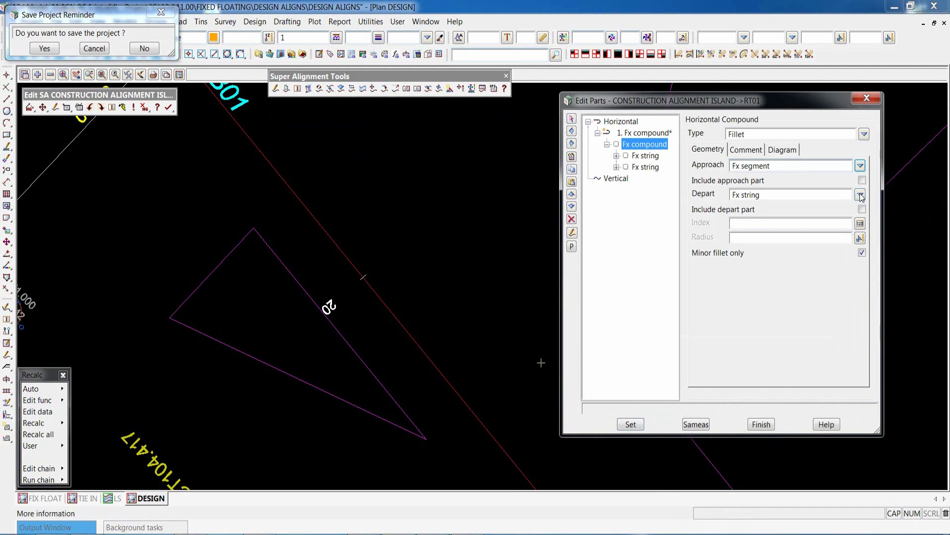
pyautogui.click(862, 195)
pyautogui.click(864, 252)
pyautogui.click(756, 238)
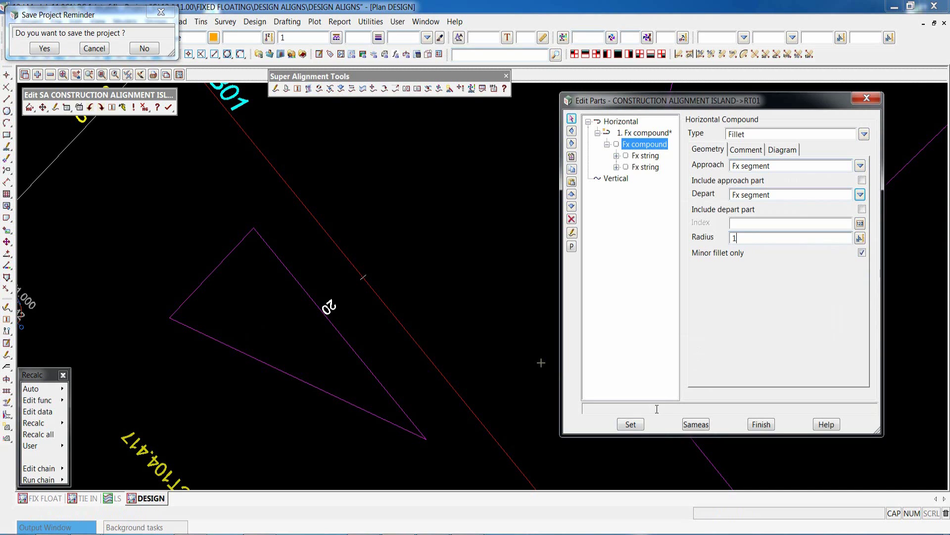
pyautogui.click(630, 425)
pyautogui.click(660, 158)
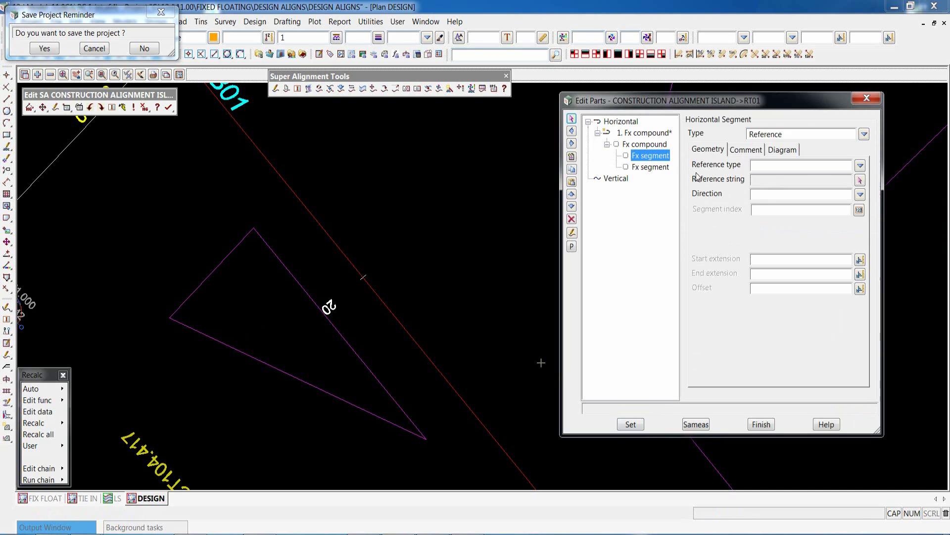
# Step: Define the approach segment as a reference to named part Side2.P.S of MT02 LMARK, positive direction, with an offset of 1.2
pyautogui.click(860, 165)
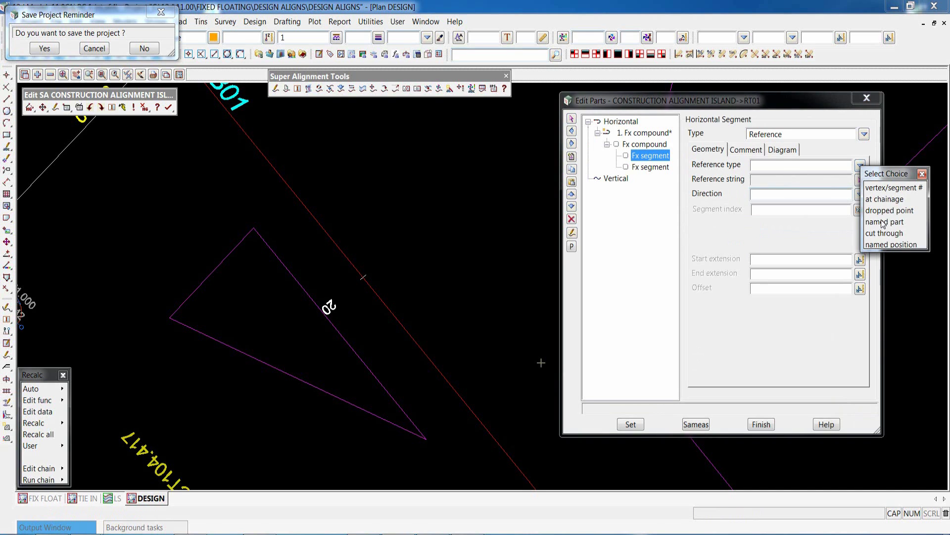
pyautogui.click(884, 222)
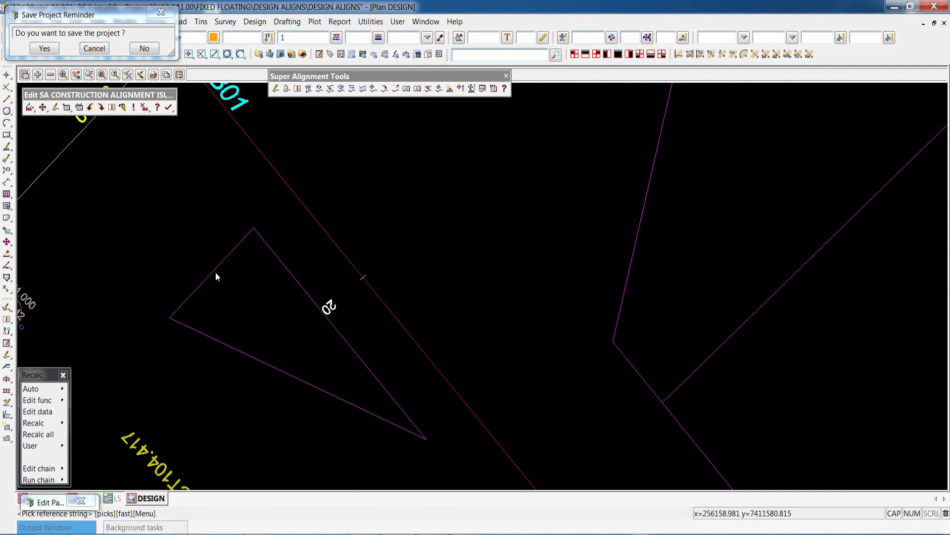
pyautogui.click(226, 259)
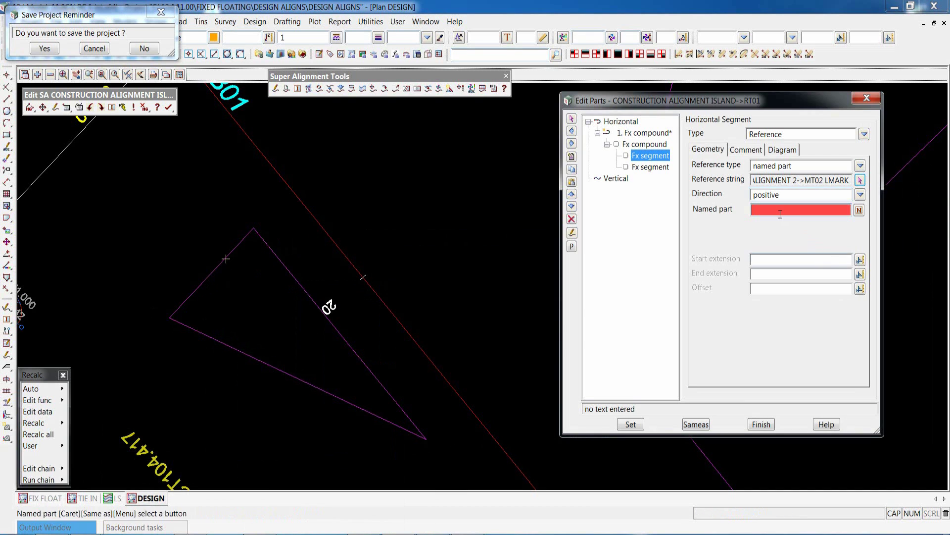
pyautogui.click(779, 208)
pyautogui.click(222, 275)
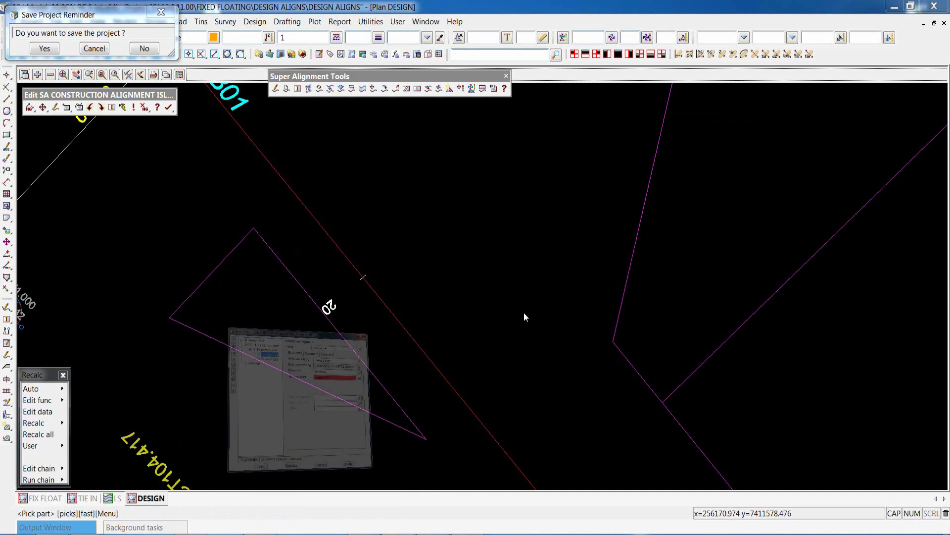
pyautogui.press('Tab')
pyautogui.press('Tab')
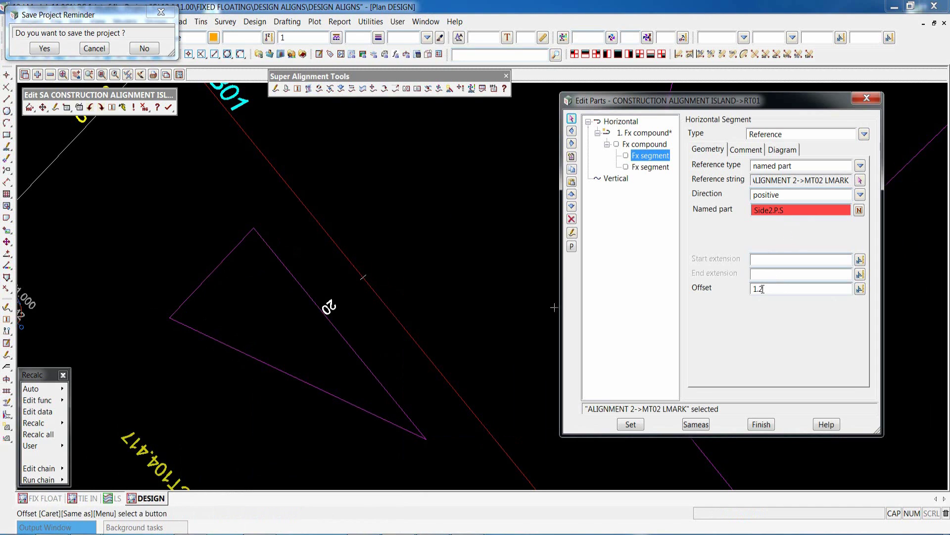
pyautogui.click(631, 424)
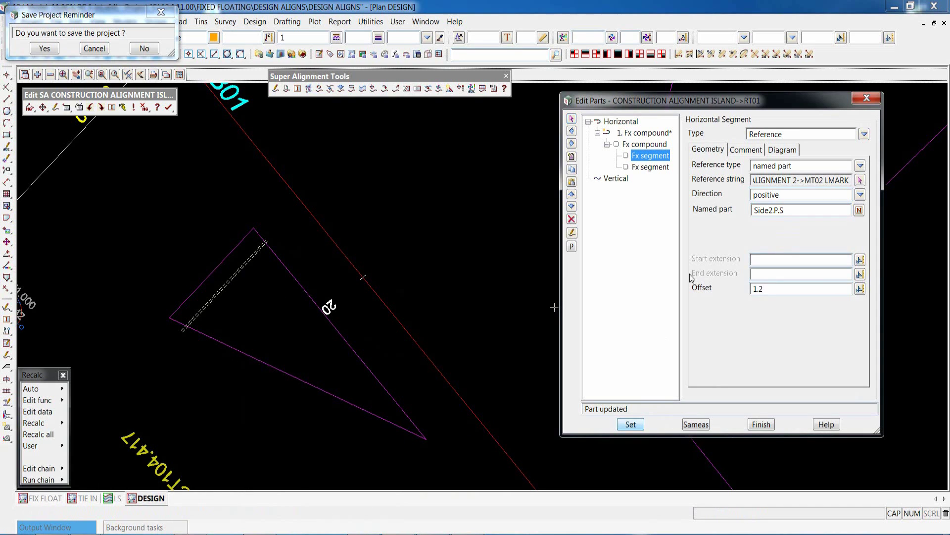
# Step: Define the depart segment as a reference to named part Side3.P.S of MT02 LMARK, positive direction, with an offset of 1.2
pyautogui.click(643, 167)
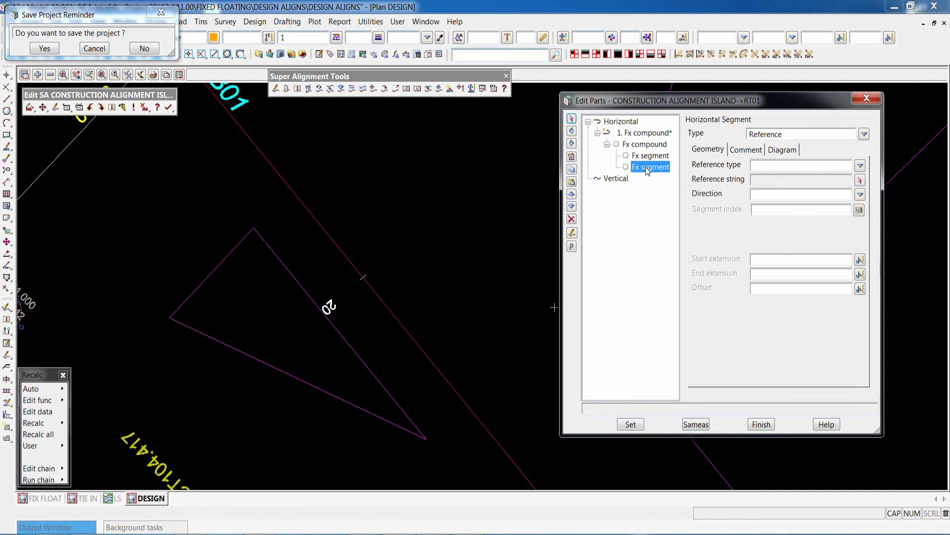
pyautogui.click(861, 166)
pyautogui.click(888, 222)
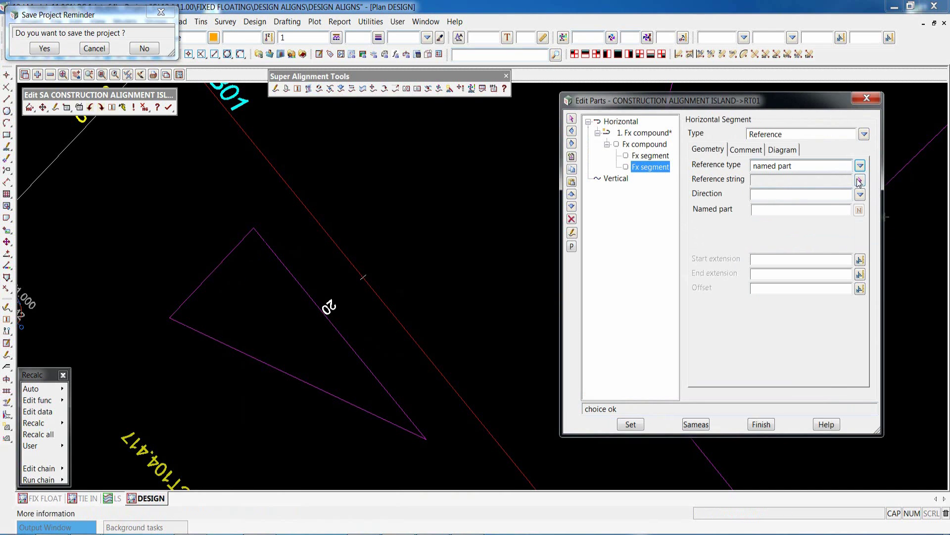
pyautogui.click(861, 180)
pyautogui.click(301, 292)
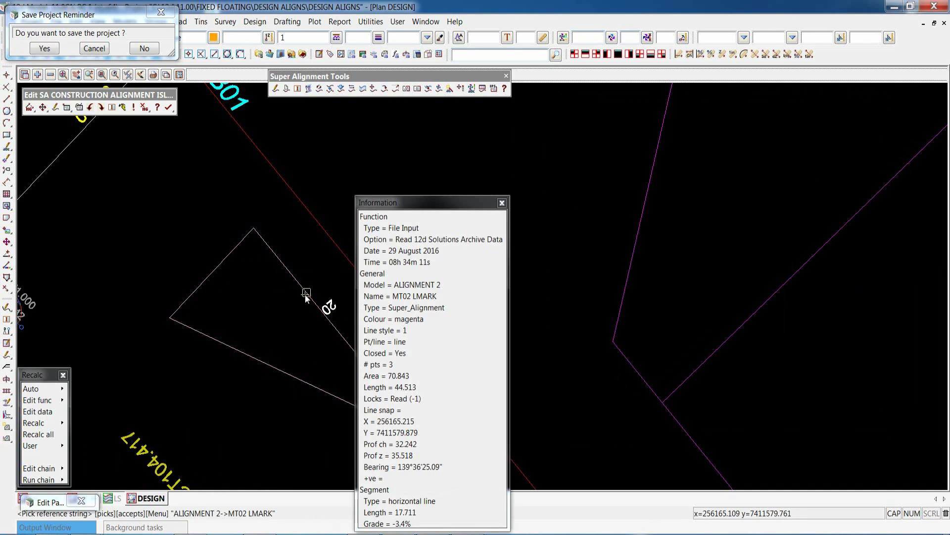
pyautogui.click(301, 292)
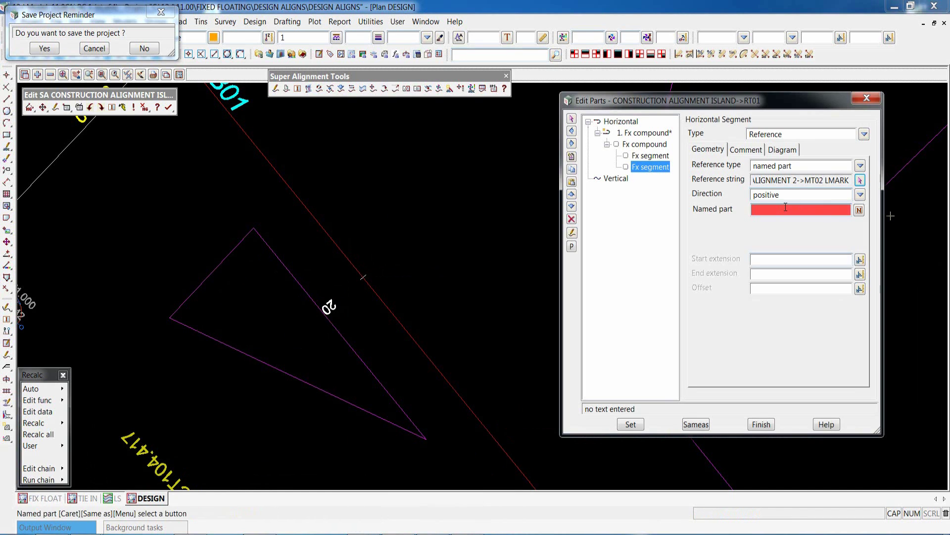
pyautogui.middleClick(786, 206)
pyautogui.click(309, 293)
pyautogui.middleClick(308, 293)
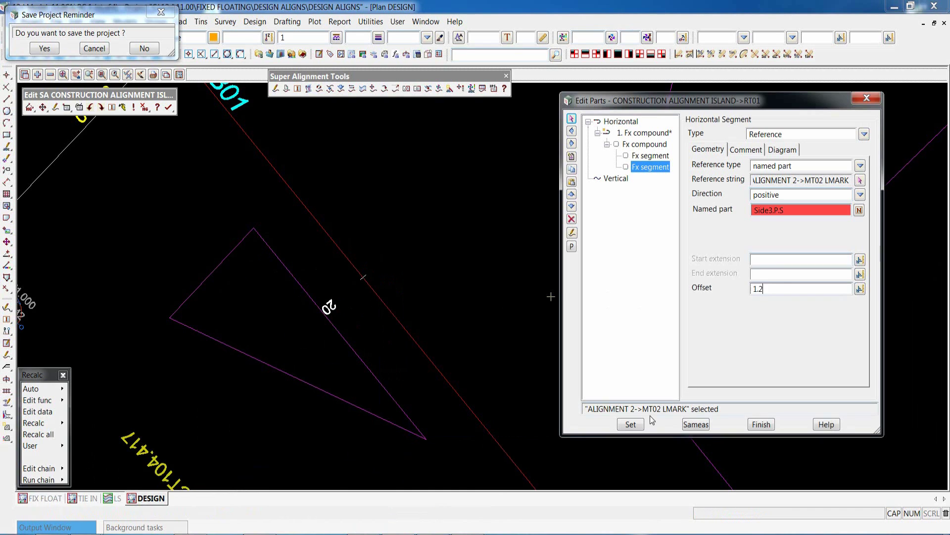
pyautogui.click(632, 422)
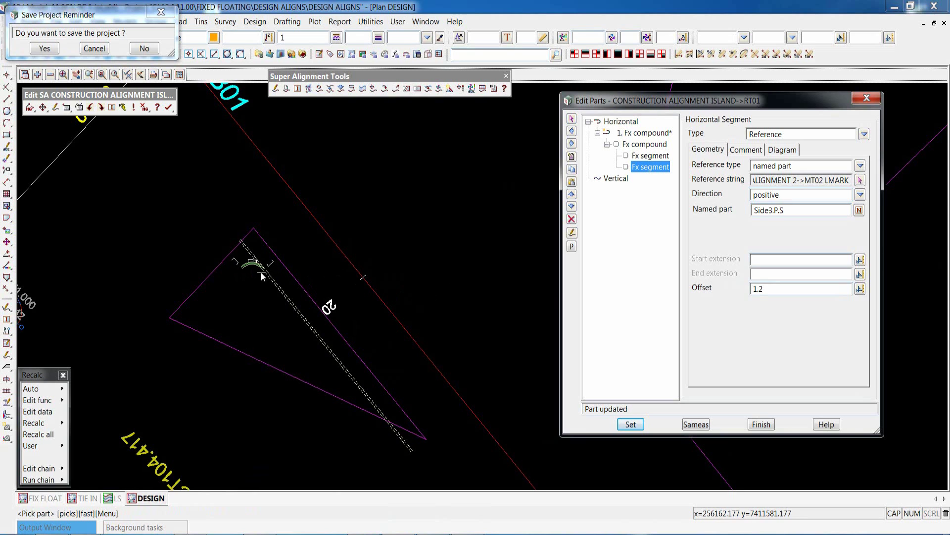
# Step: Duplicate the first Fx compound as horizontal part 2 and enable the copy for use
pyautogui.click(641, 135)
pyautogui.click(572, 170)
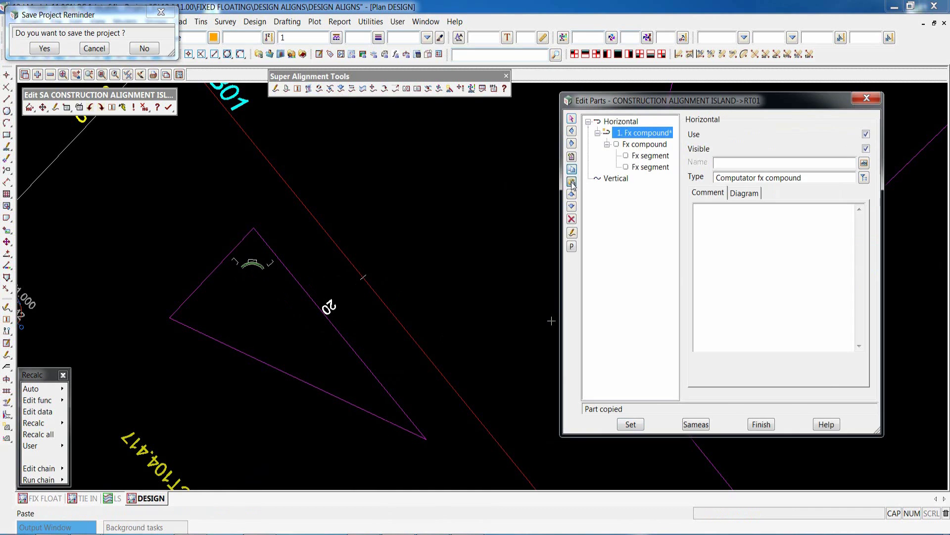
pyautogui.click(572, 182)
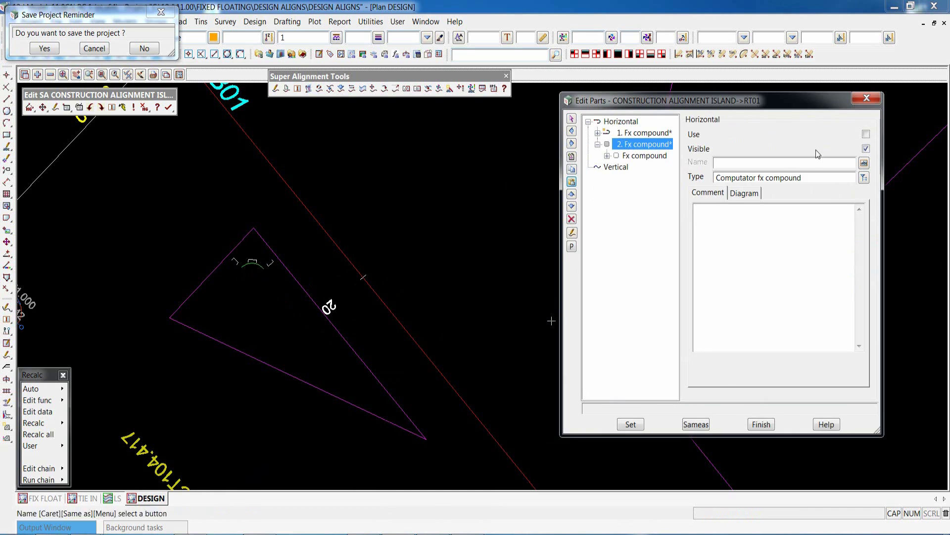
pyautogui.click(630, 424)
# Step: Set the fillet radius of the second Fx compound to 0.3
pyautogui.click(648, 156)
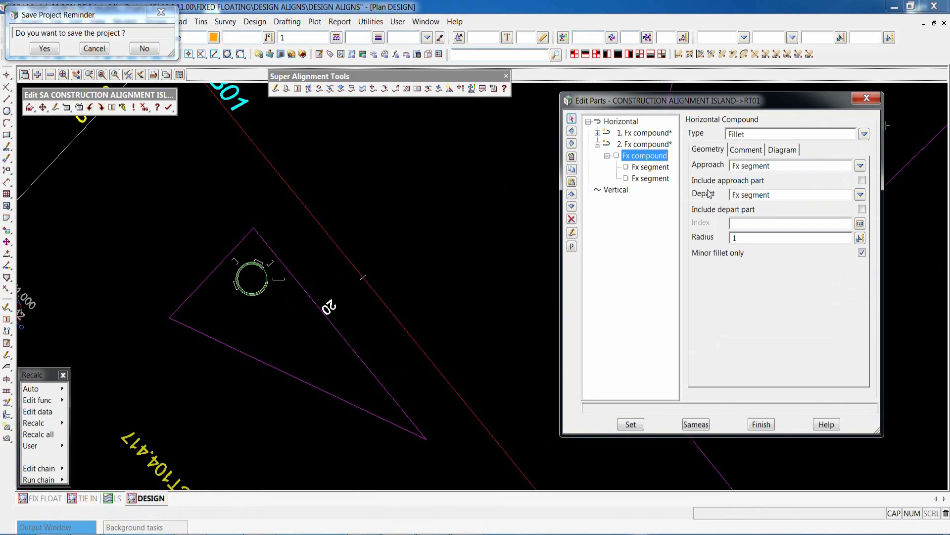
pyautogui.write('0.')
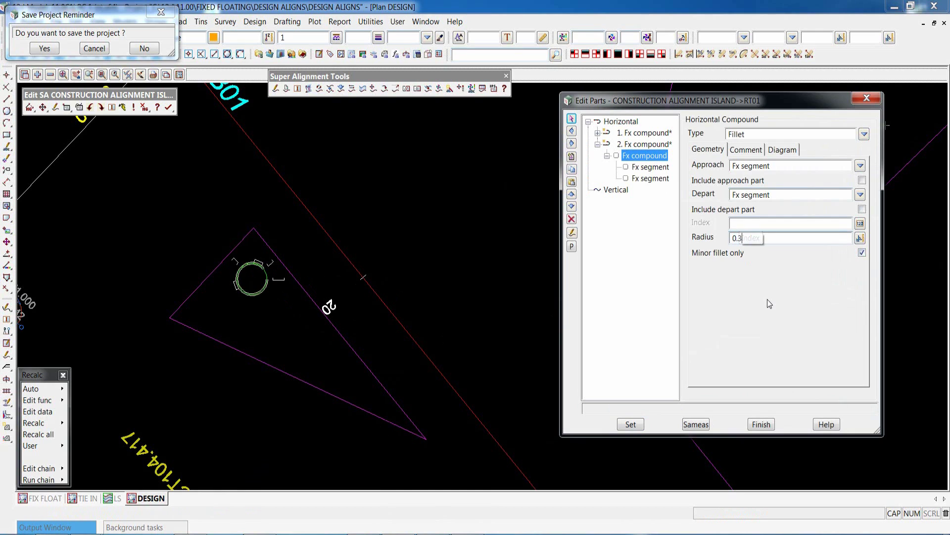
pyautogui.write('3')
pyautogui.click(631, 426)
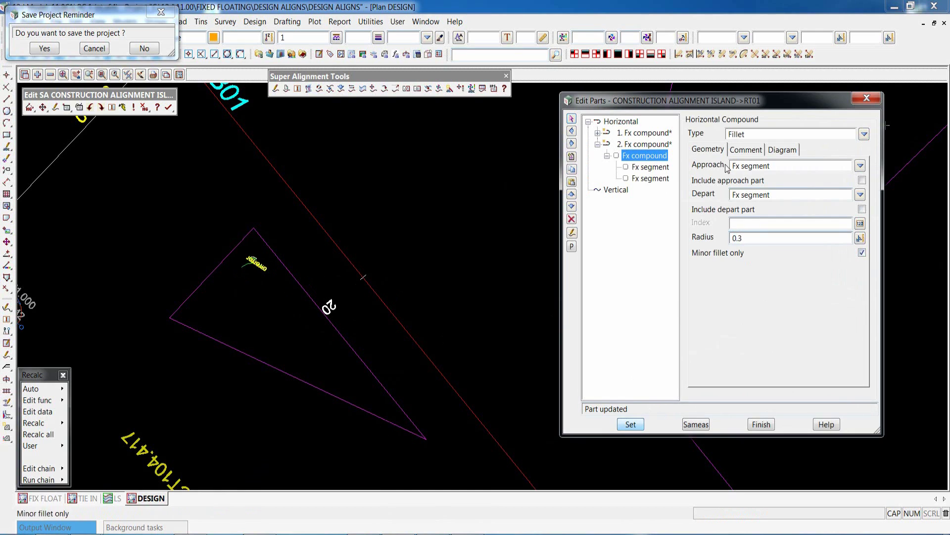
# Step: Reference the second compound's approach segment to named part Side3.P.S of MT02 LMARK with an offset of 0
pyautogui.click(650, 167)
pyautogui.click(860, 181)
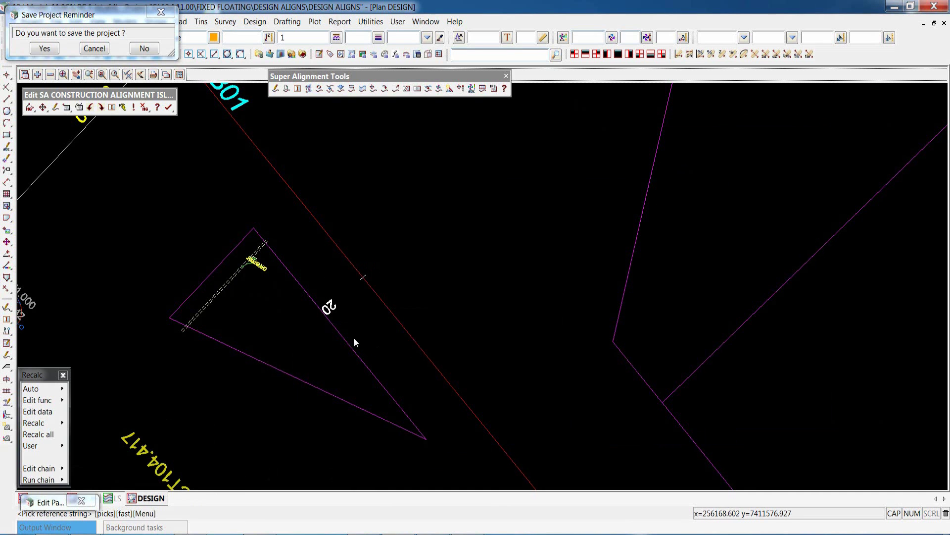
pyautogui.click(346, 350)
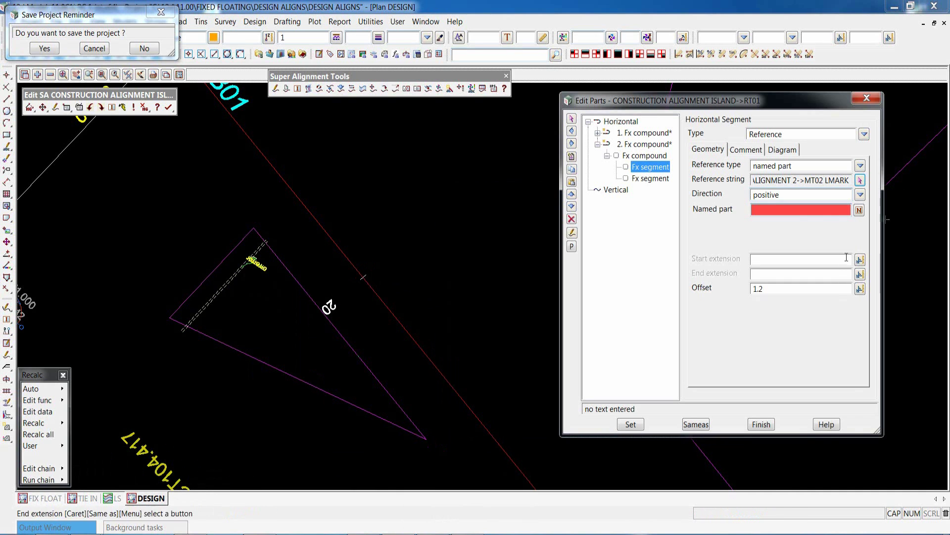
pyautogui.click(860, 210)
pyautogui.click(364, 377)
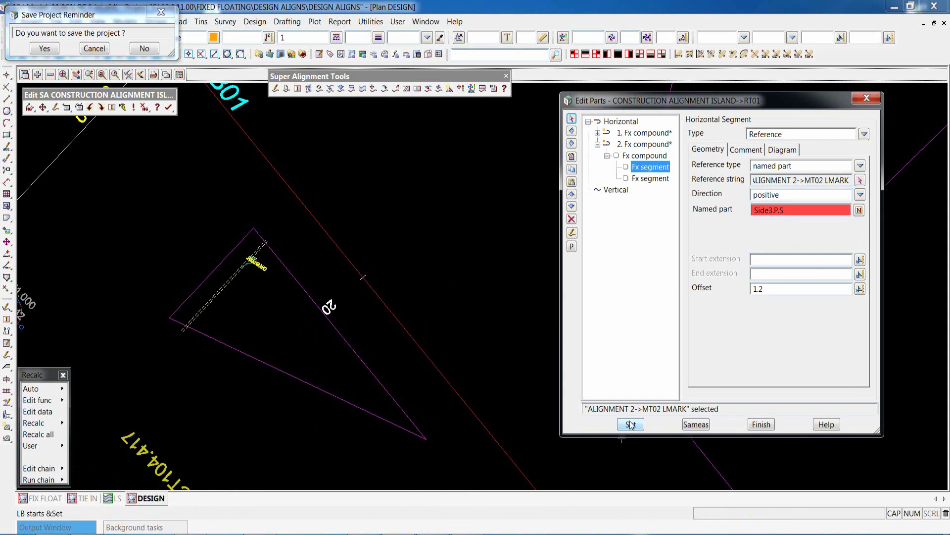
pyautogui.doubleClick(752, 287)
pyautogui.click(631, 424)
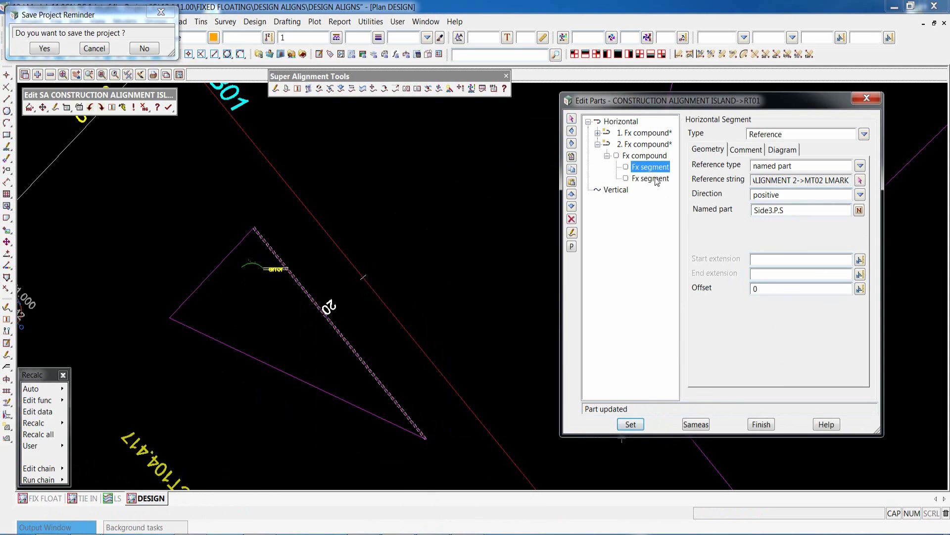
# Step: Reference the second compound's depart segment to named part Side1.P.S of MT02 LMARK, keeping the 1.2 offset
pyautogui.click(652, 178)
pyautogui.click(859, 180)
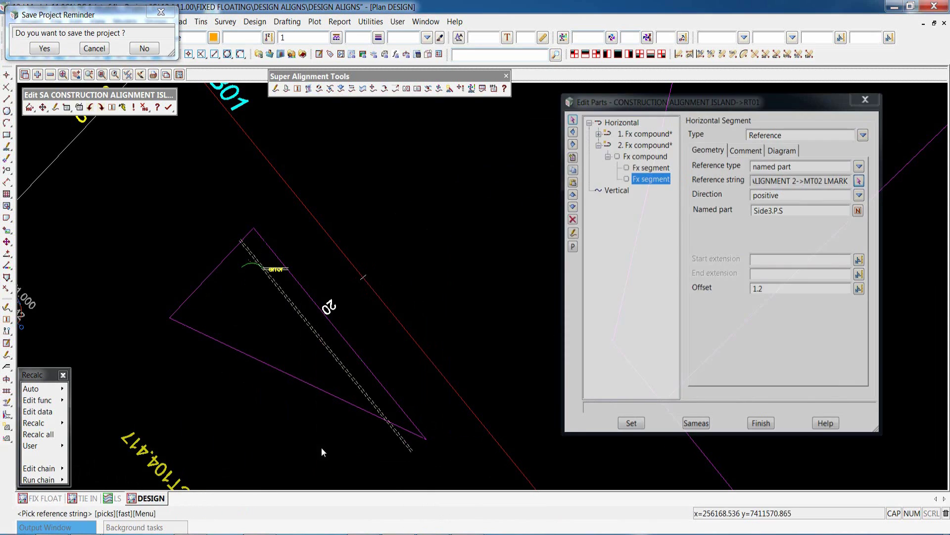
pyautogui.click(306, 387)
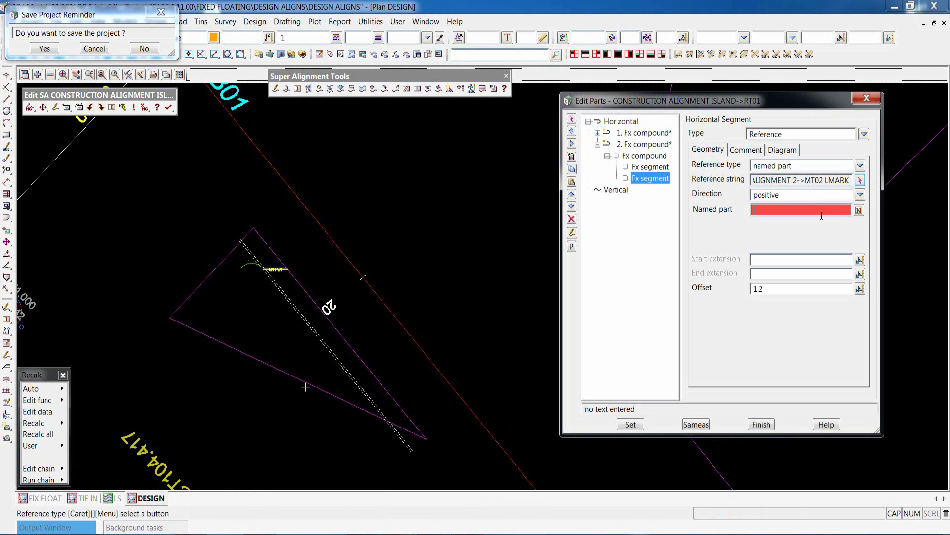
pyautogui.click(795, 208)
pyautogui.middleClick(793, 208)
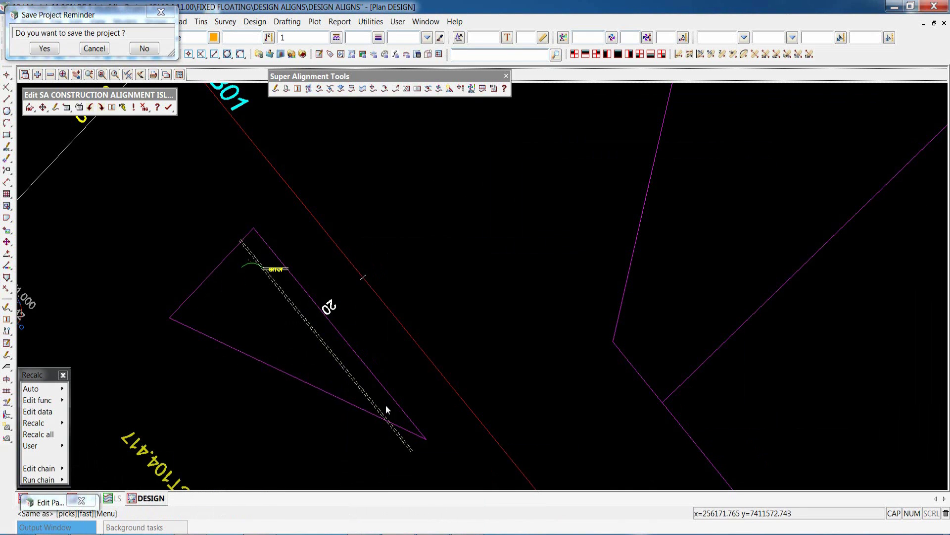
pyautogui.click(325, 393)
pyautogui.middleClick(348, 393)
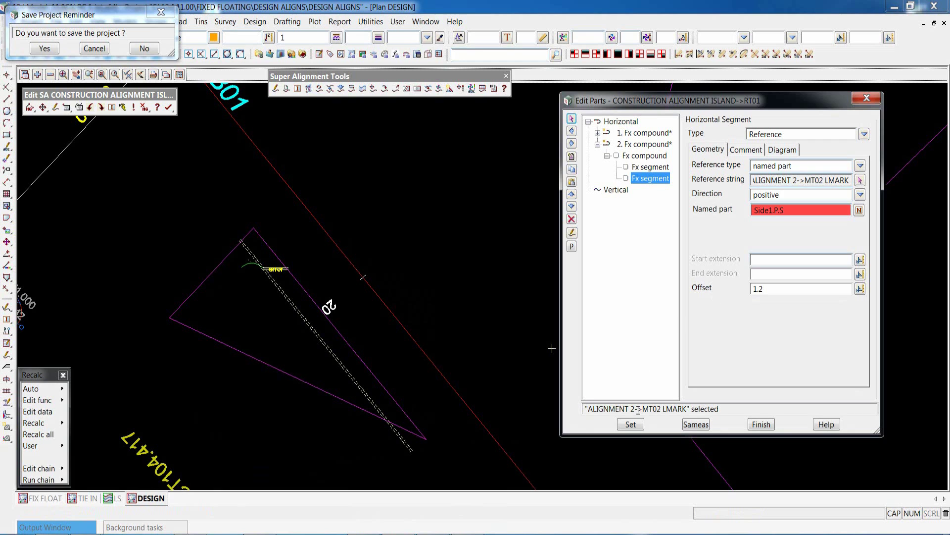
pyautogui.click(632, 424)
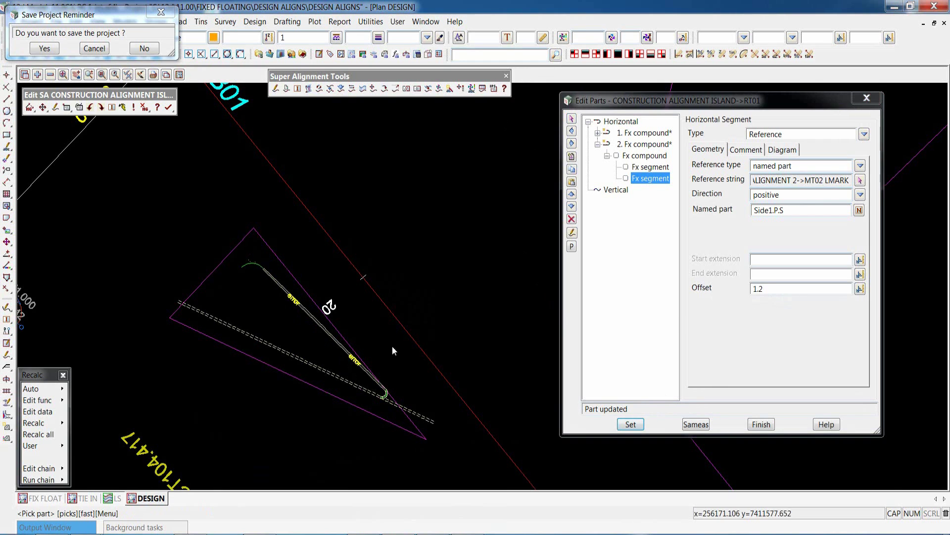
# Step: Insert a free line as horizontal part 2 between the two Fx compound fillets
pyautogui.scroll(2, 391, 399)
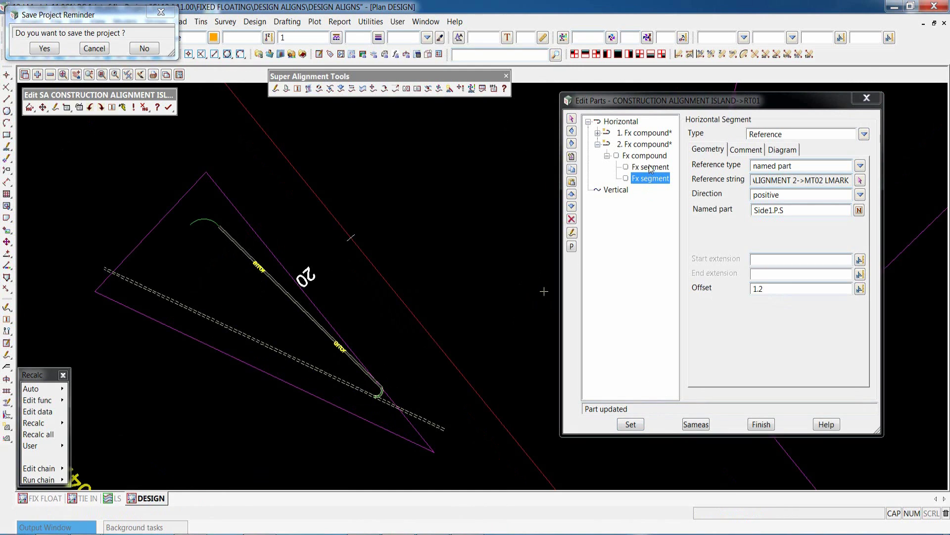
pyautogui.click(647, 133)
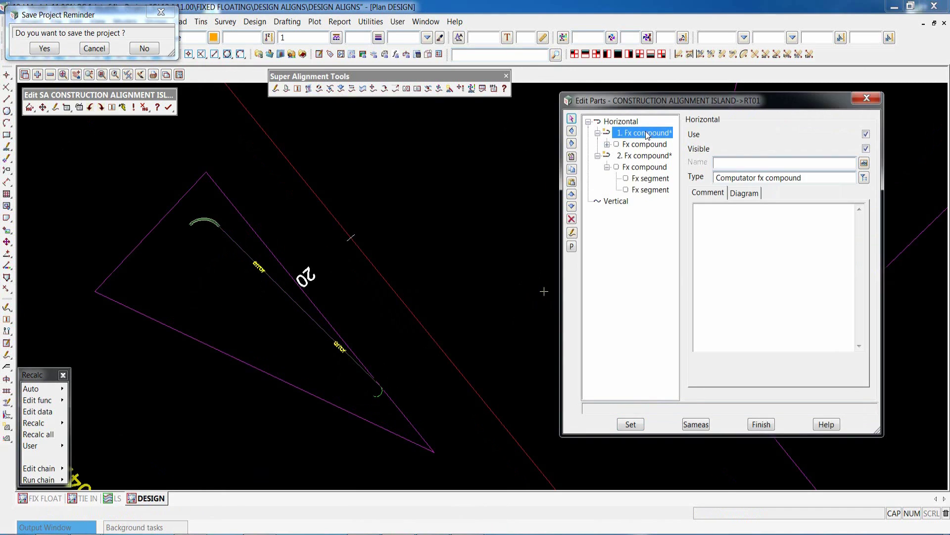
pyautogui.click(572, 158)
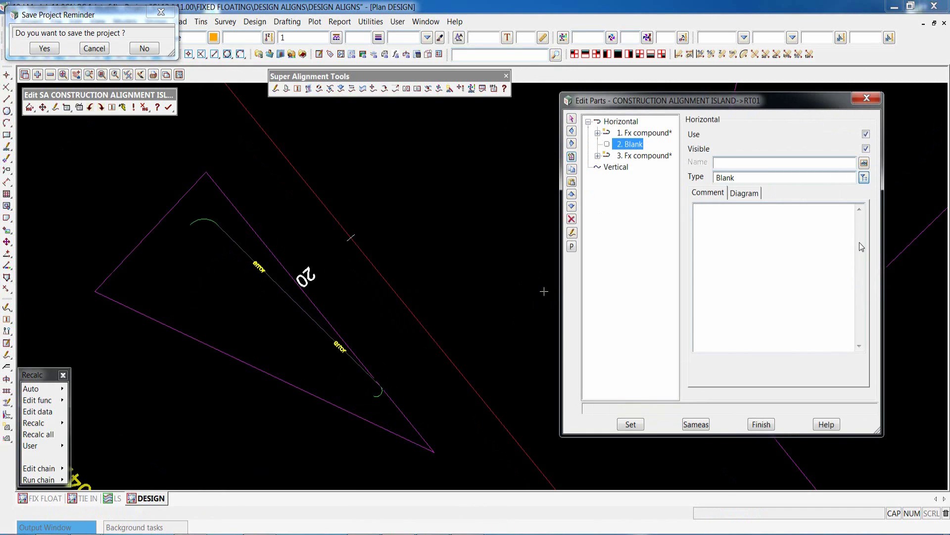
pyautogui.click(864, 177)
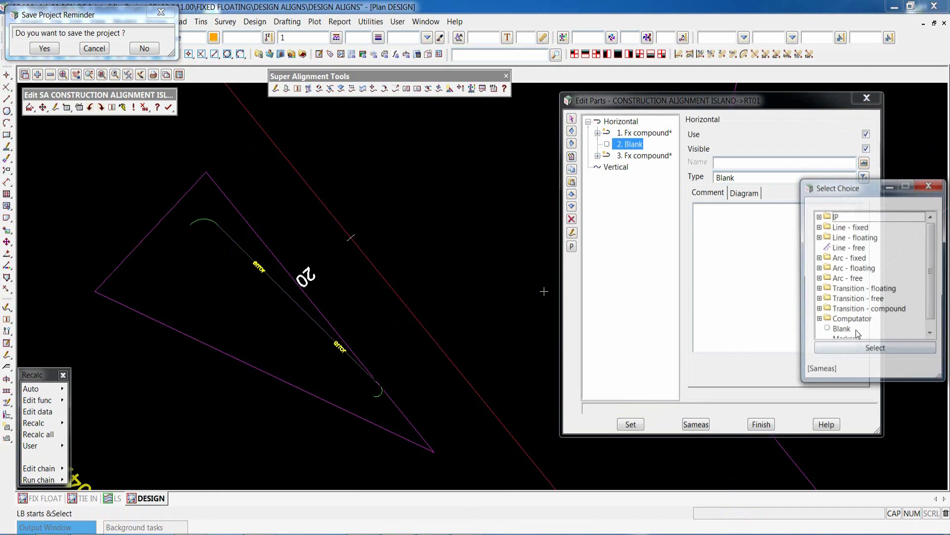
pyautogui.doubleClick(839, 248)
pyautogui.click(625, 424)
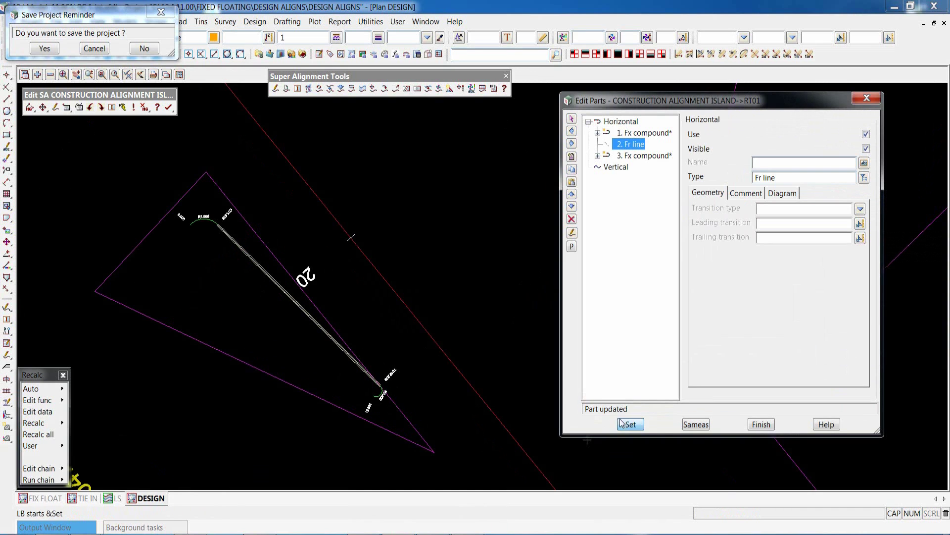
# Step: Duplicate the 0.3 radius Fx compound as horizontal part 4 and enable the copy for use
pyautogui.scroll(-2, 376, 323)
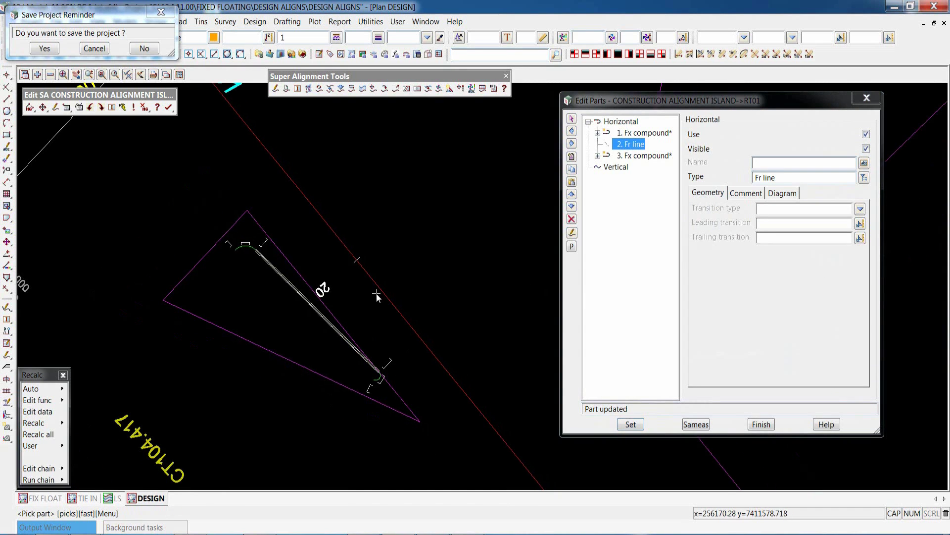
pyautogui.click(643, 155)
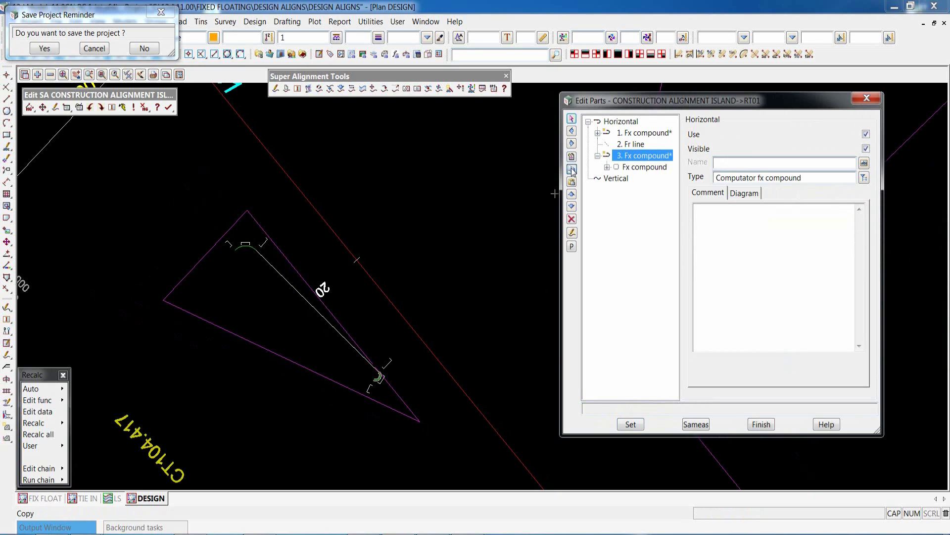
pyautogui.click(572, 170)
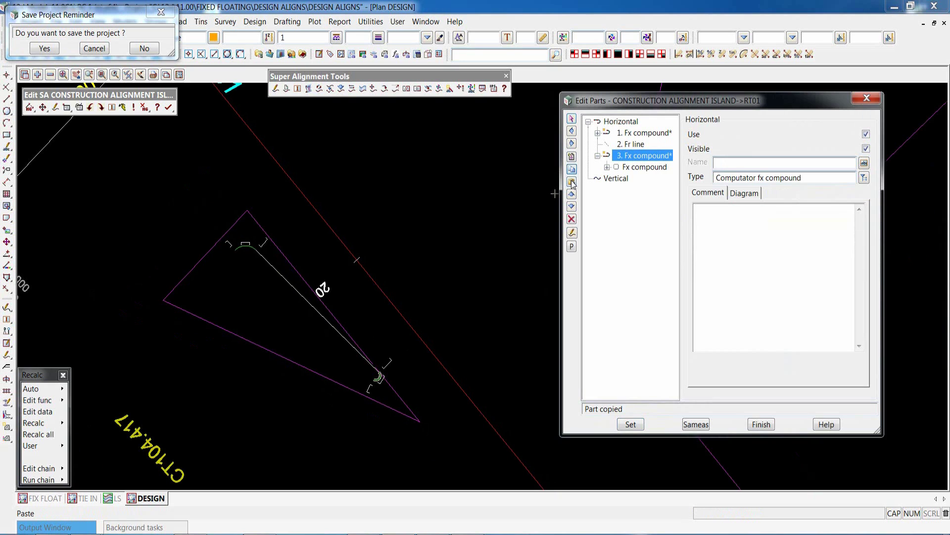
pyautogui.click(866, 135)
pyautogui.click(629, 424)
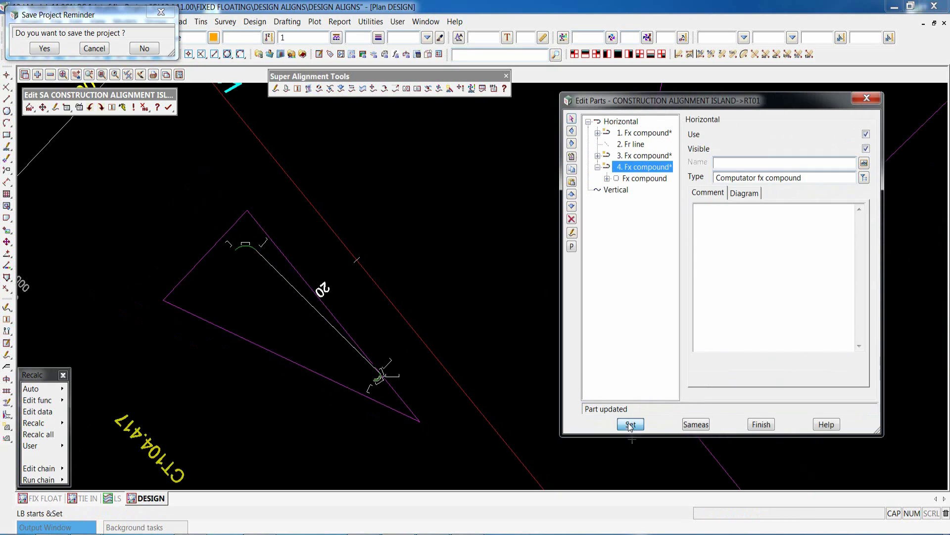
# Step: Set the fillet radius of the horizontal part 4 Fx compound to 0.6 and update the part
pyautogui.click(646, 178)
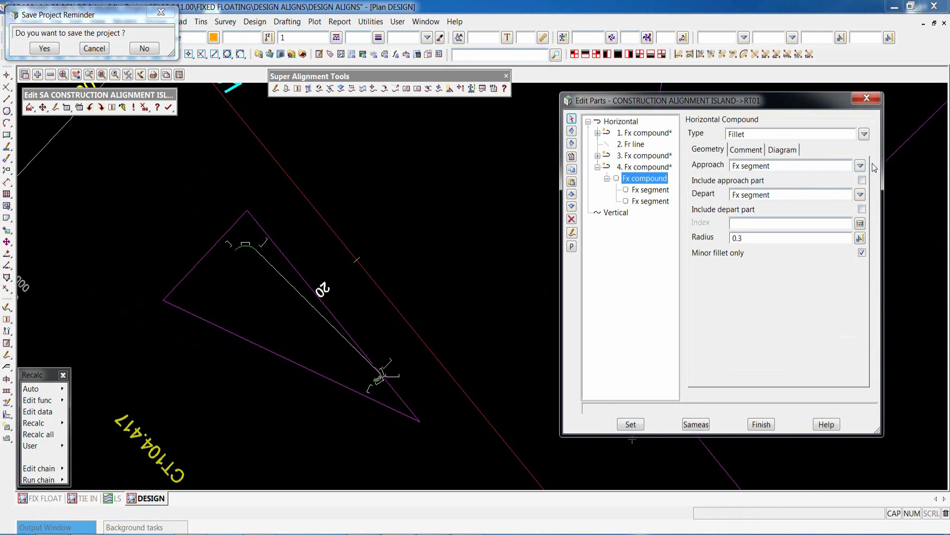
pyautogui.click(744, 238)
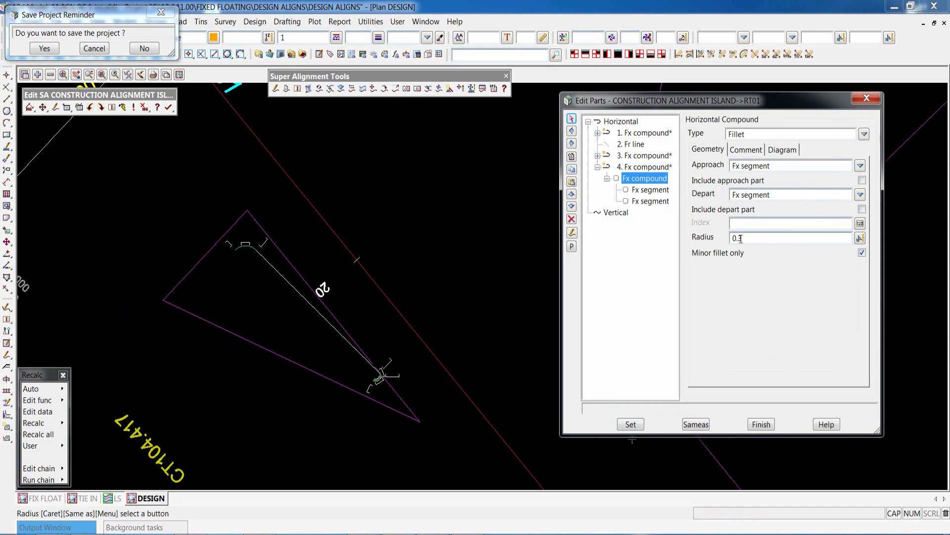
pyautogui.moveTo(739, 238); pyautogui.dragTo(749, 241)
pyautogui.click(629, 424)
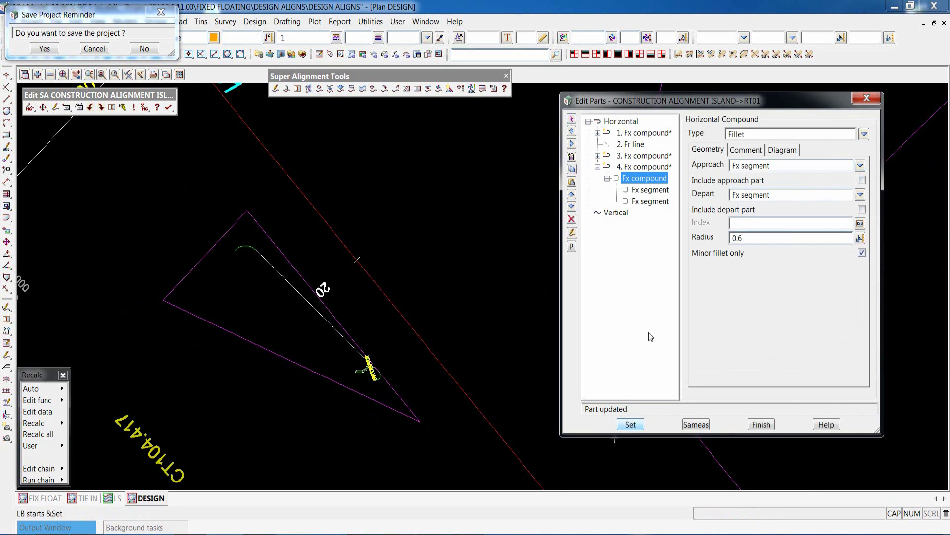
# Step: Reference the part 4 compound's approach segment to named part Side1.P.S of MT02 LMARK with no offset
pyautogui.click(647, 192)
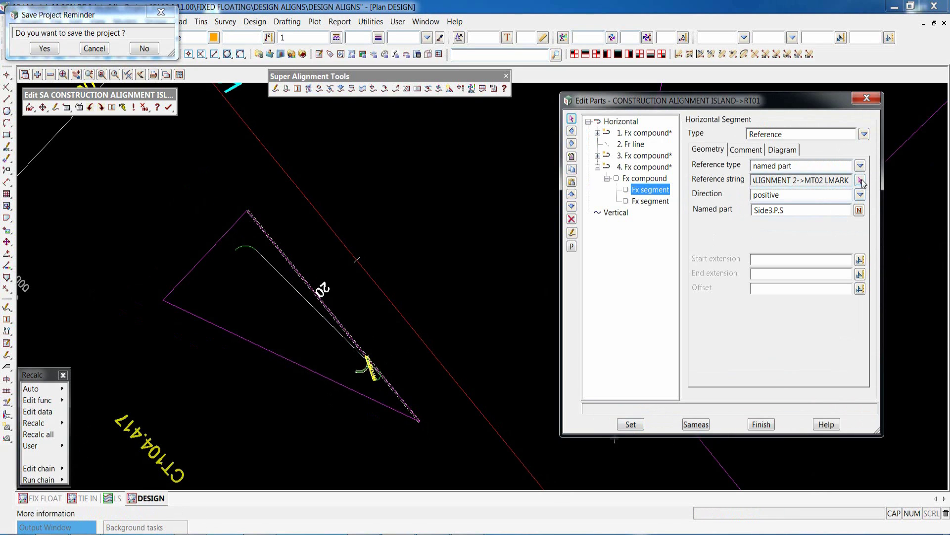
pyautogui.click(861, 180)
pyautogui.click(250, 345)
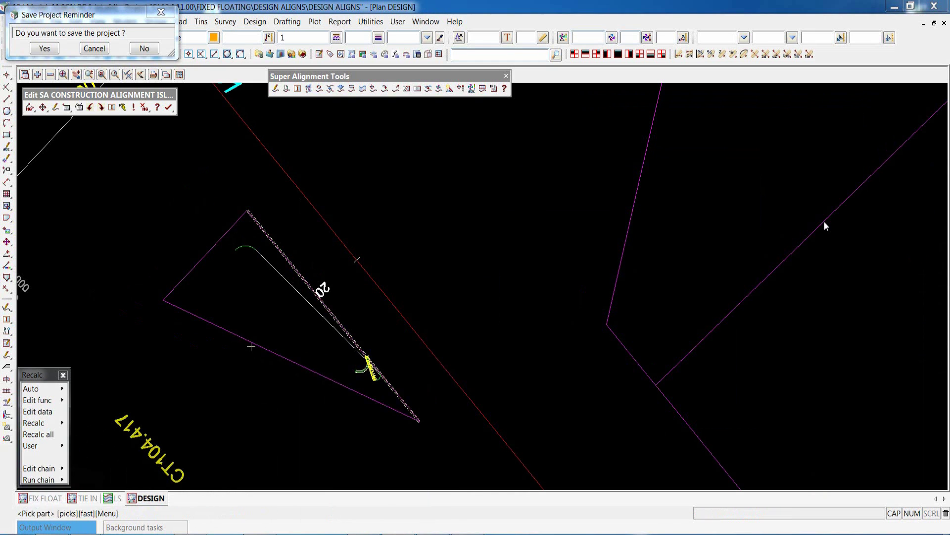
pyautogui.click(859, 210)
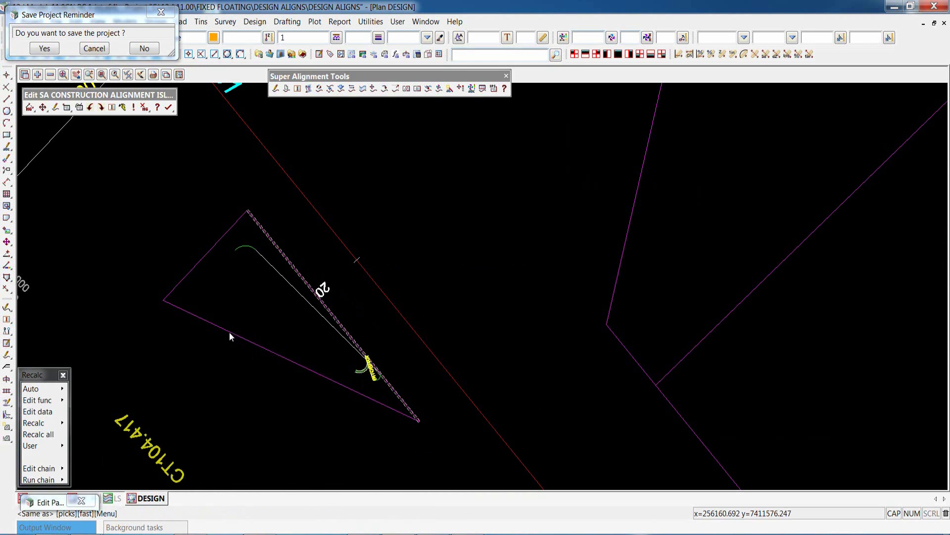
pyautogui.click(220, 335)
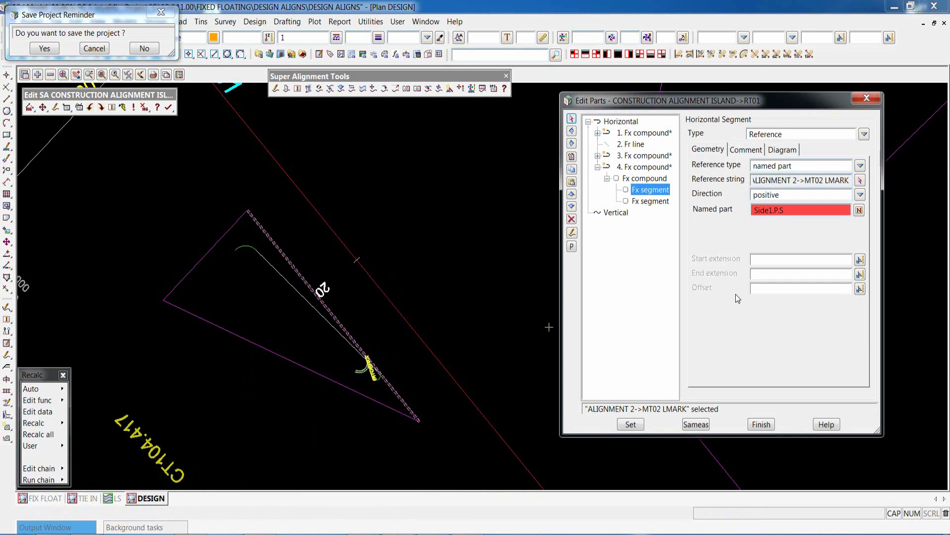
pyautogui.click(763, 289)
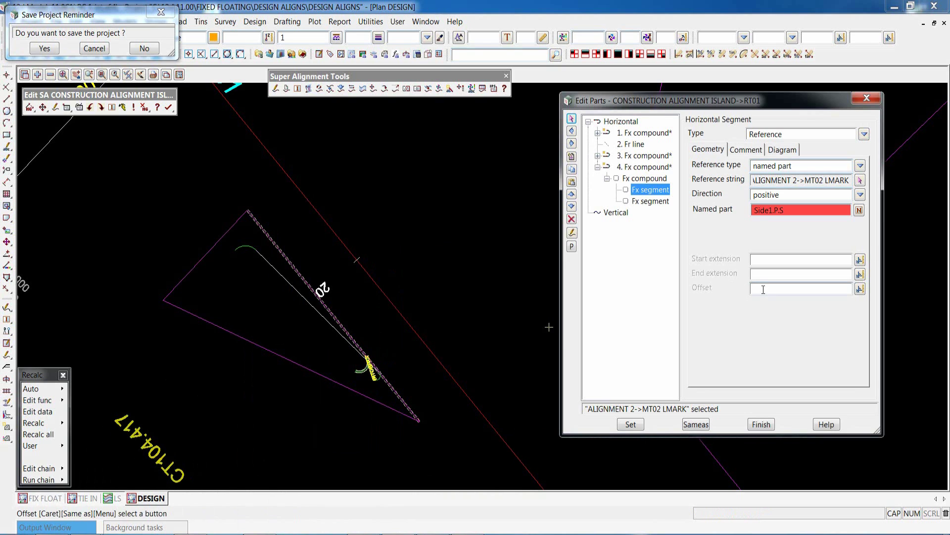
pyautogui.click(629, 423)
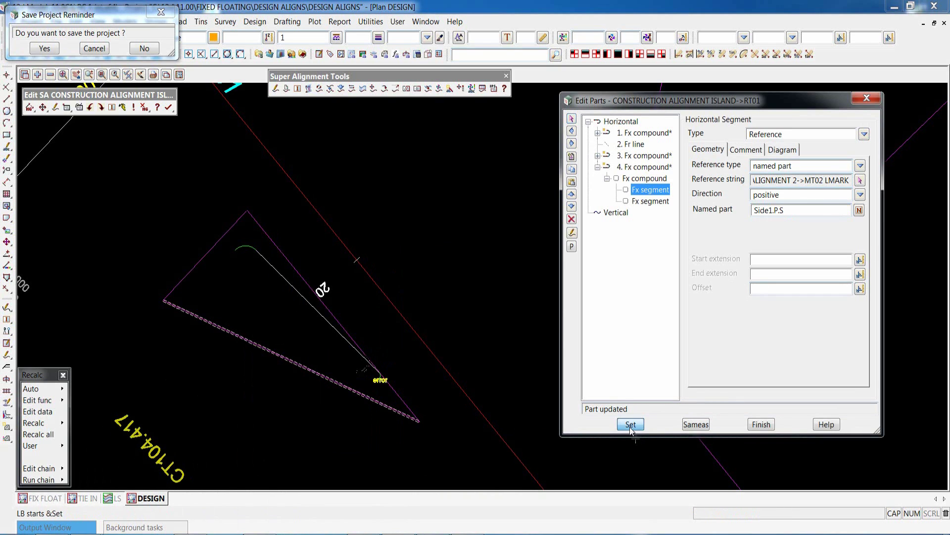
# Step: Reference the part 4 compound's depart segment to named part Side2.P.S of MT02 LMARK, keeping the 1.2 offset
pyautogui.click(650, 201)
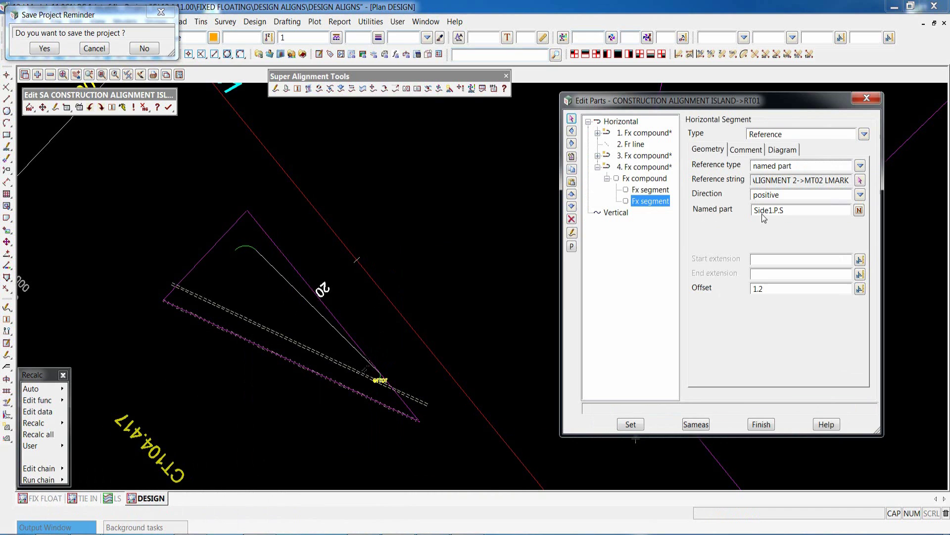
pyautogui.click(861, 180)
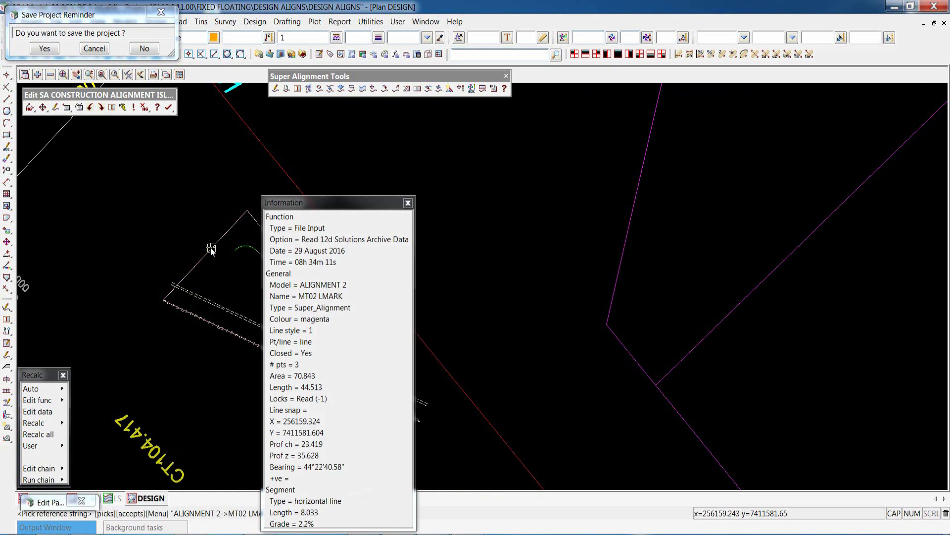
pyautogui.click(211, 247)
pyautogui.middleClick(783, 210)
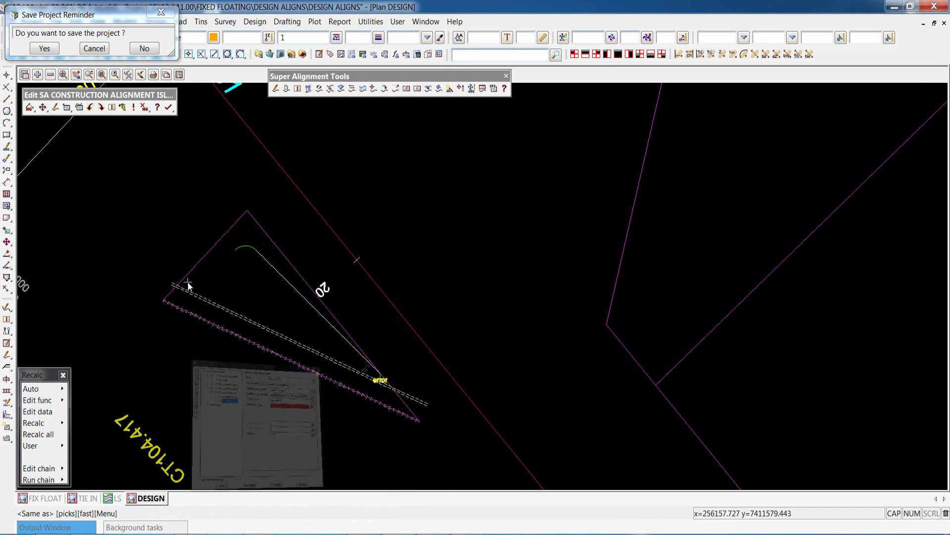
pyautogui.click(200, 264)
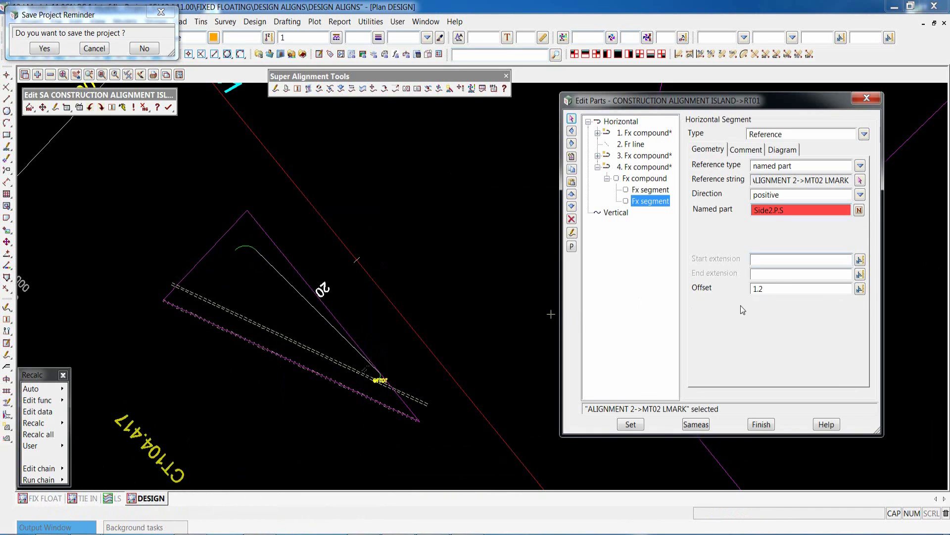
pyautogui.click(631, 425)
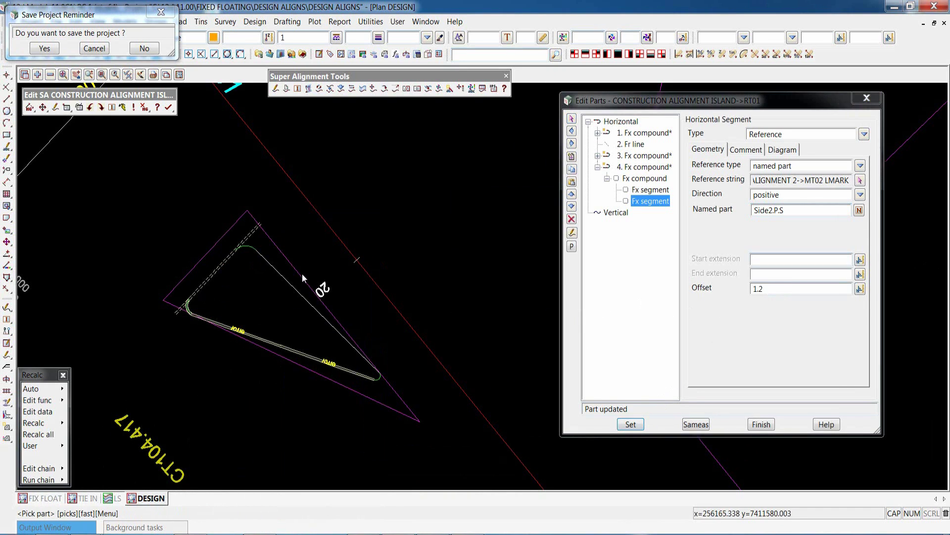
pyautogui.scroll(1, 302, 273)
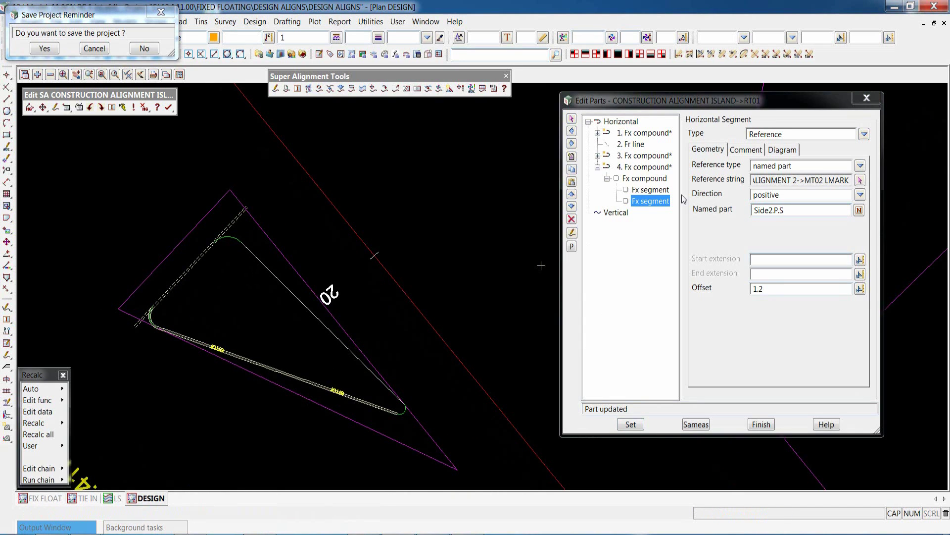
# Step: Duplicate the free line as horizontal parts 4 and 6, one after each remaining Fx compound, and enable both copies
pyautogui.click(637, 144)
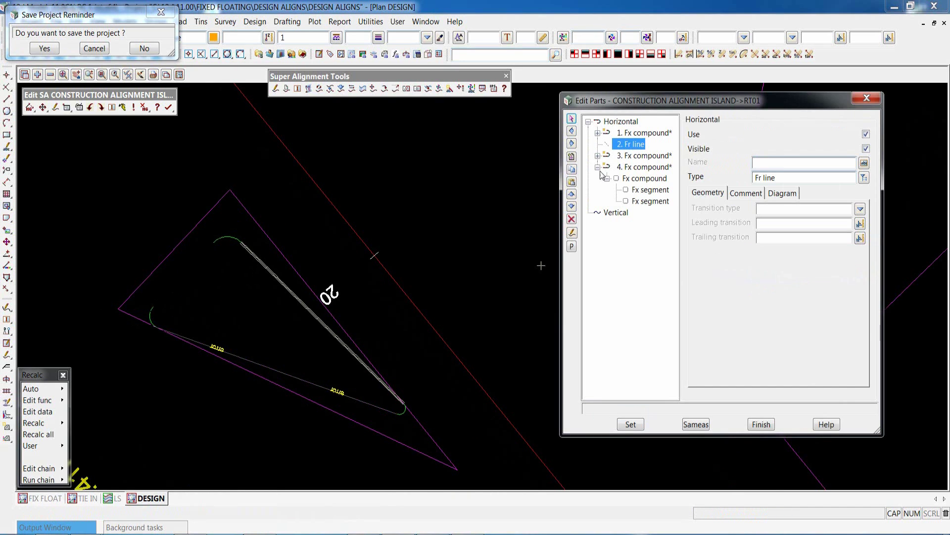
pyautogui.click(572, 169)
pyautogui.click(643, 156)
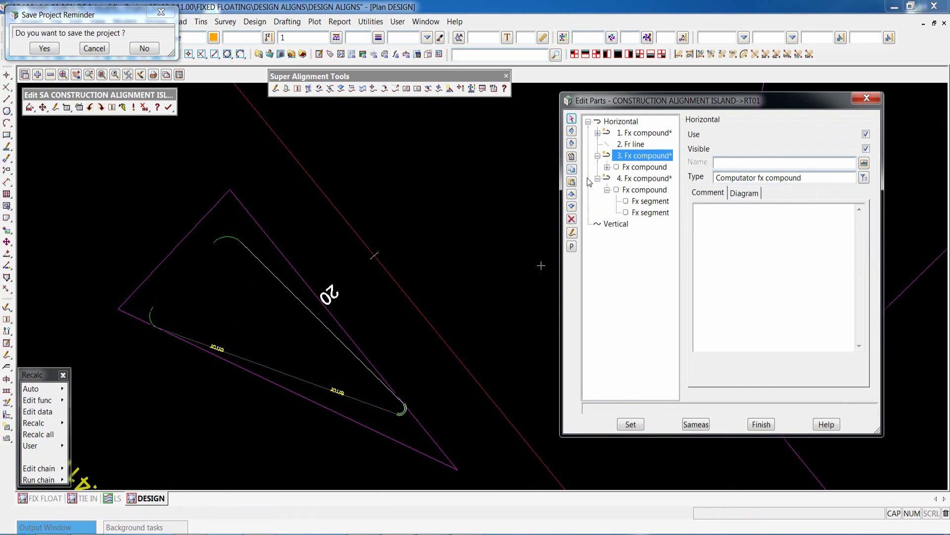
pyautogui.click(573, 182)
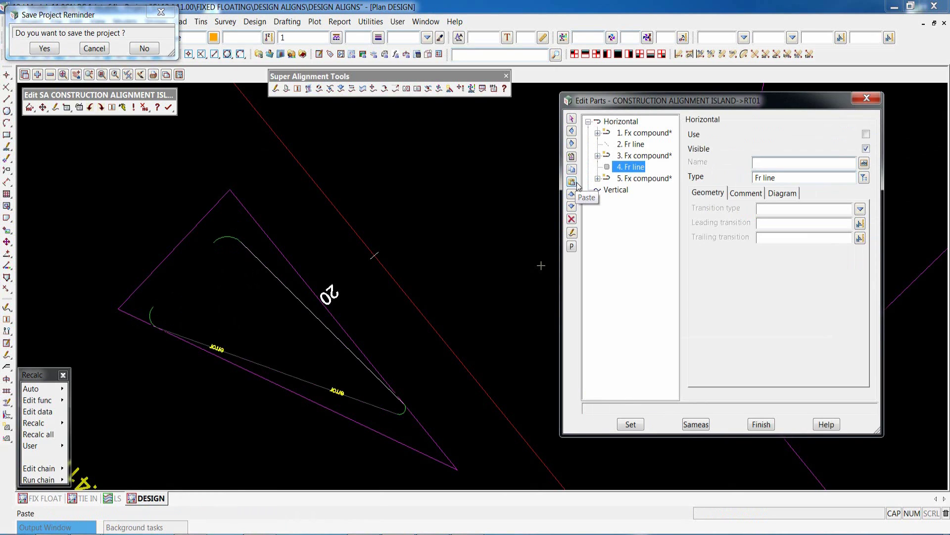
pyautogui.click(630, 424)
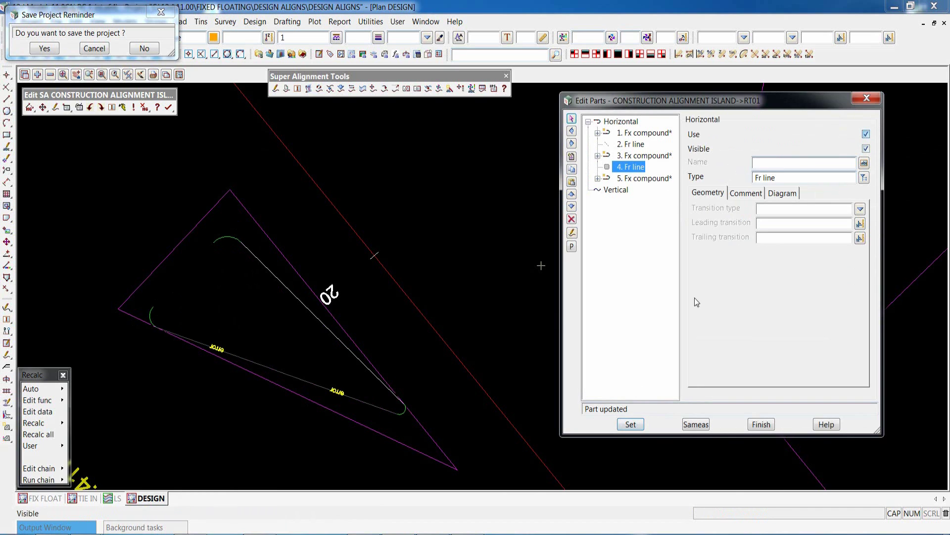
pyautogui.click(631, 422)
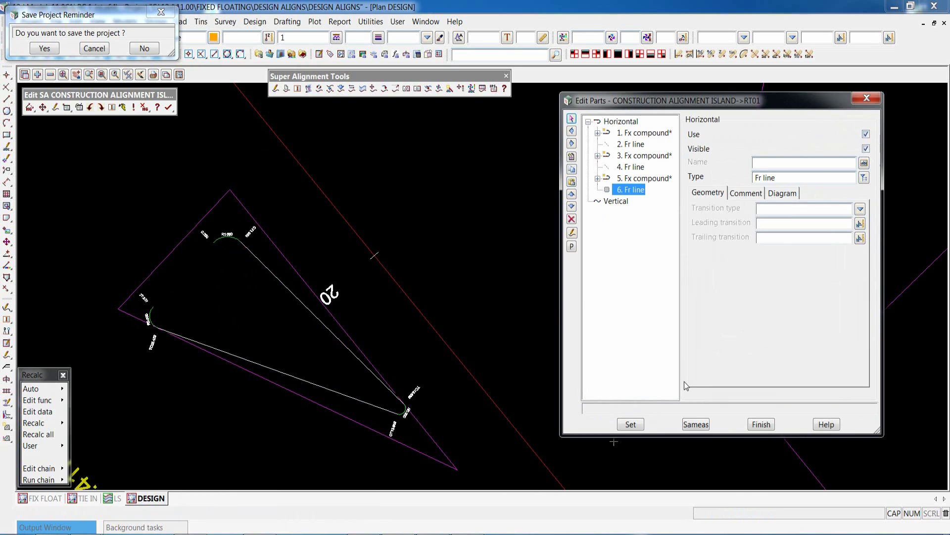
pyautogui.click(627, 421)
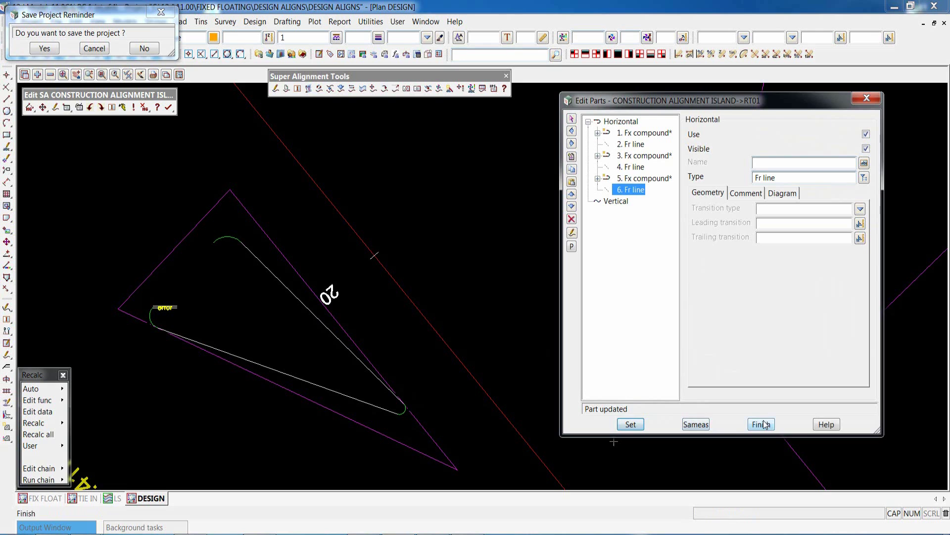
pyautogui.click(759, 425)
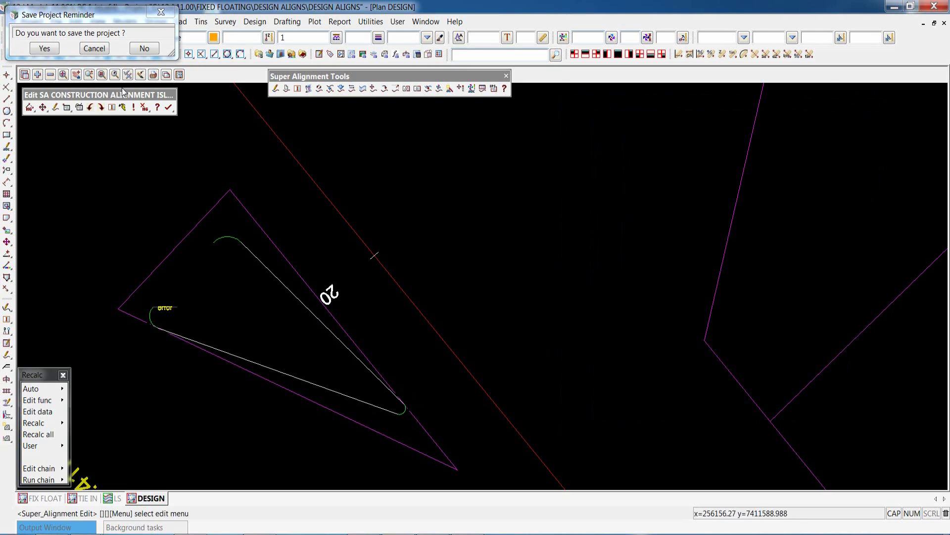
# Step: Make RT01 a closed string in its super alignment properties so the island outline joins up
pyautogui.moveTo(119, 94); pyautogui.dragTo(746, 94)
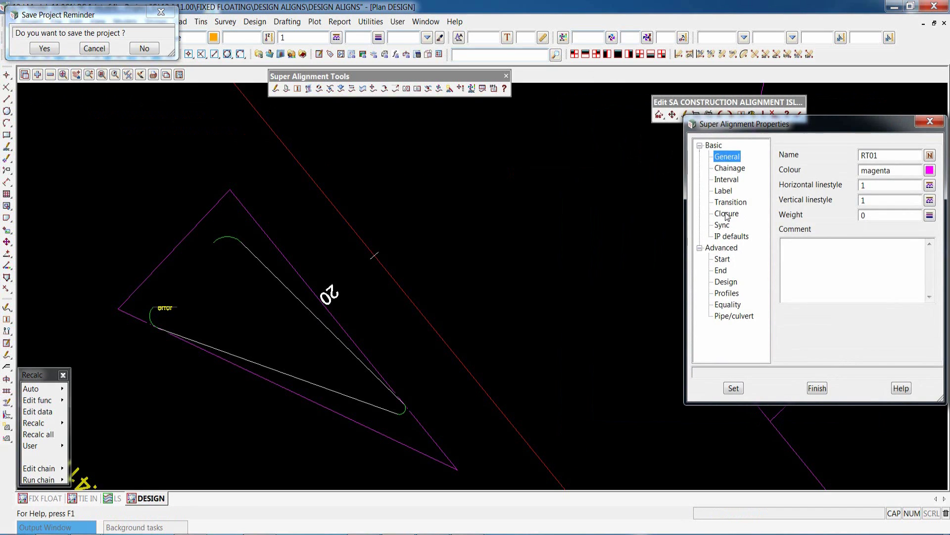
pyautogui.click(727, 214)
pyautogui.click(932, 156)
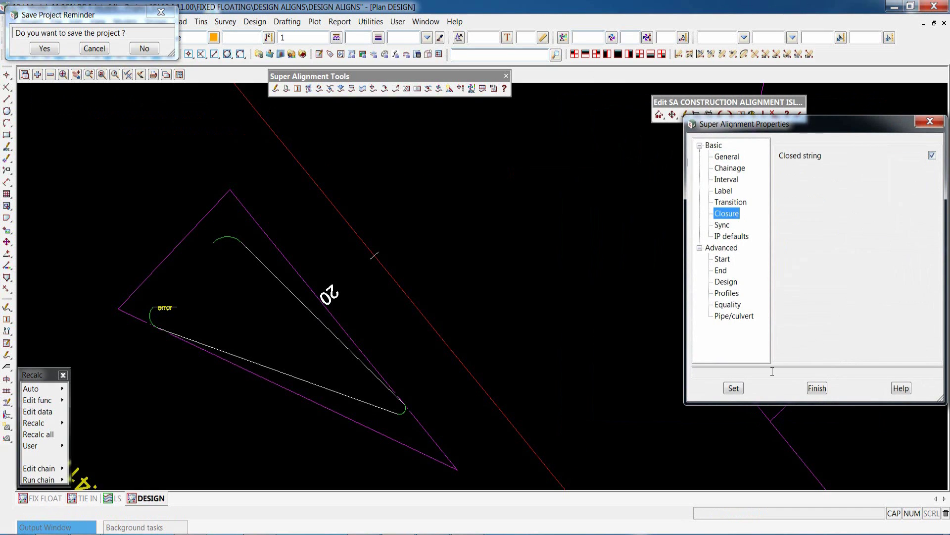
pyautogui.click(734, 388)
pyautogui.click(817, 388)
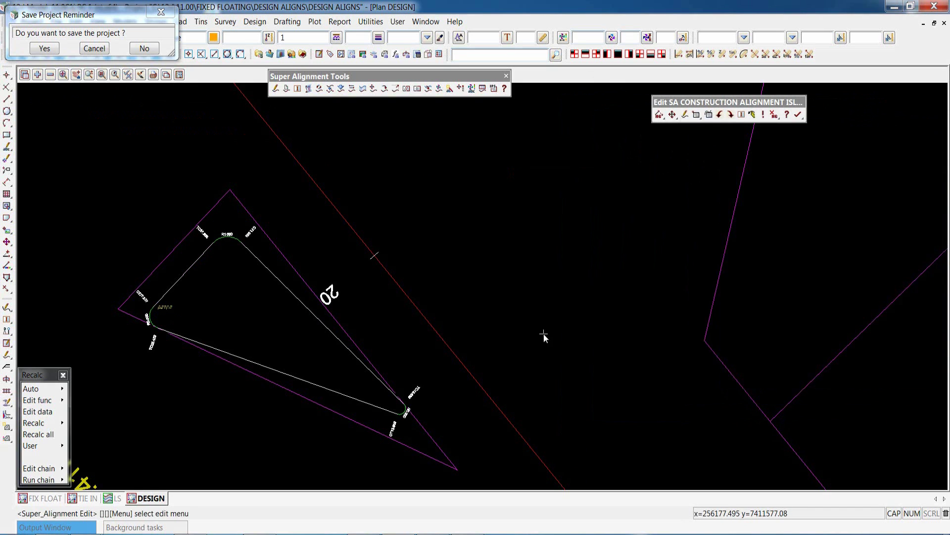
pyautogui.scroll(3, 543, 334)
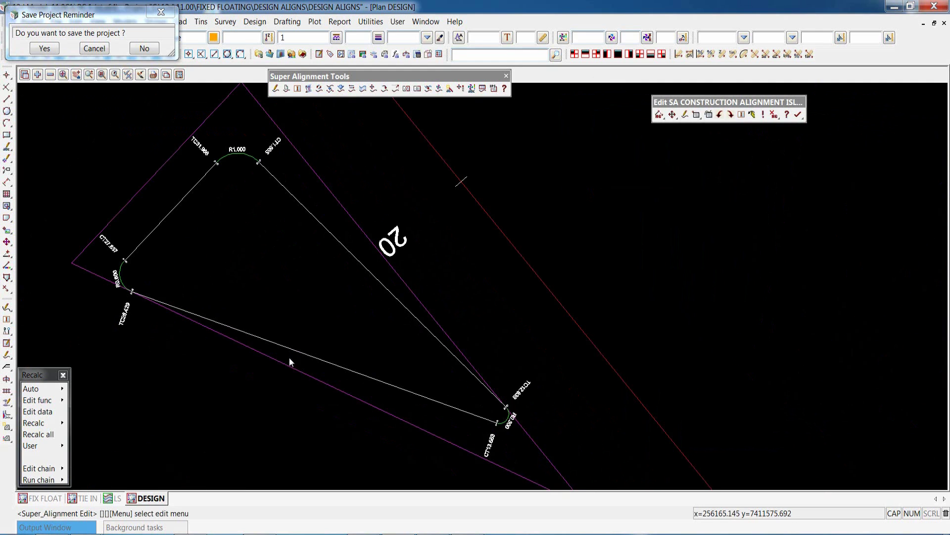
pyautogui.scroll(-1, 274, 361)
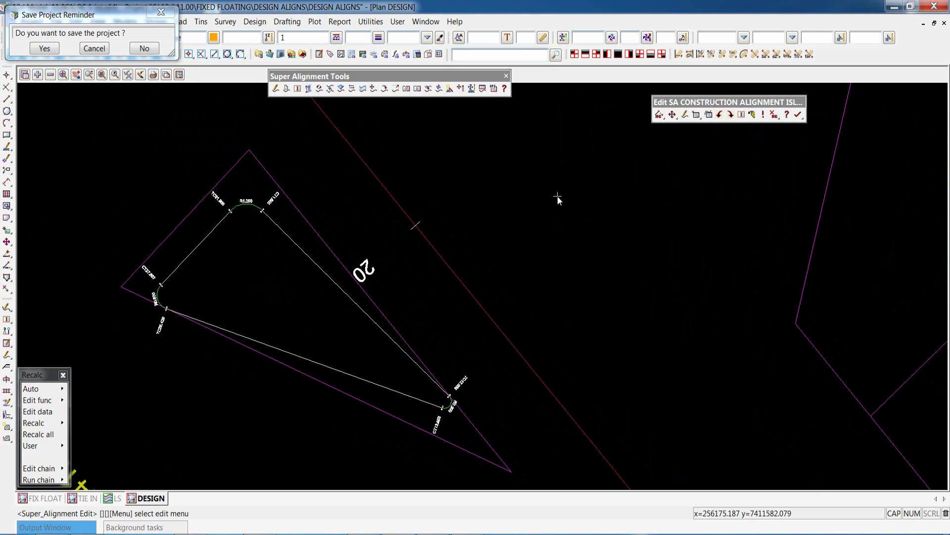
pyautogui.click(709, 116)
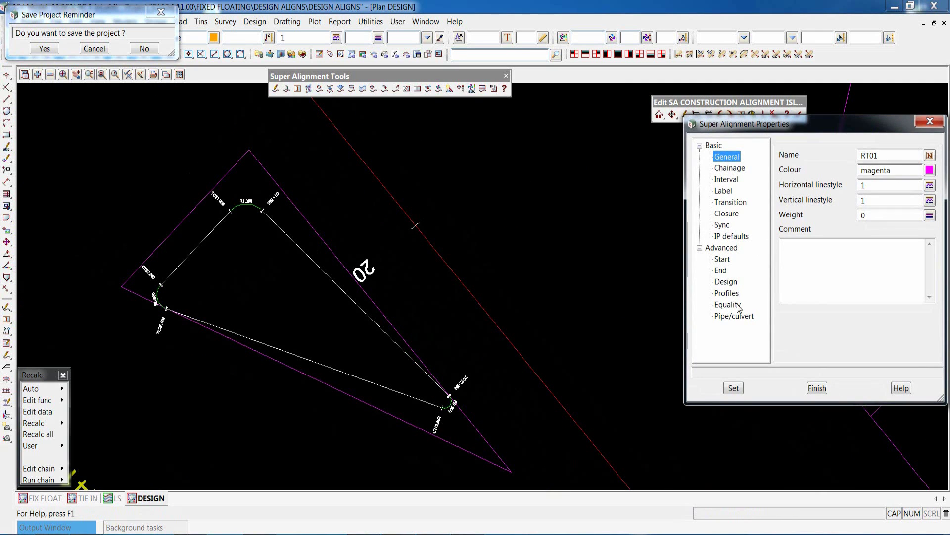
pyautogui.click(733, 388)
pyautogui.click(817, 389)
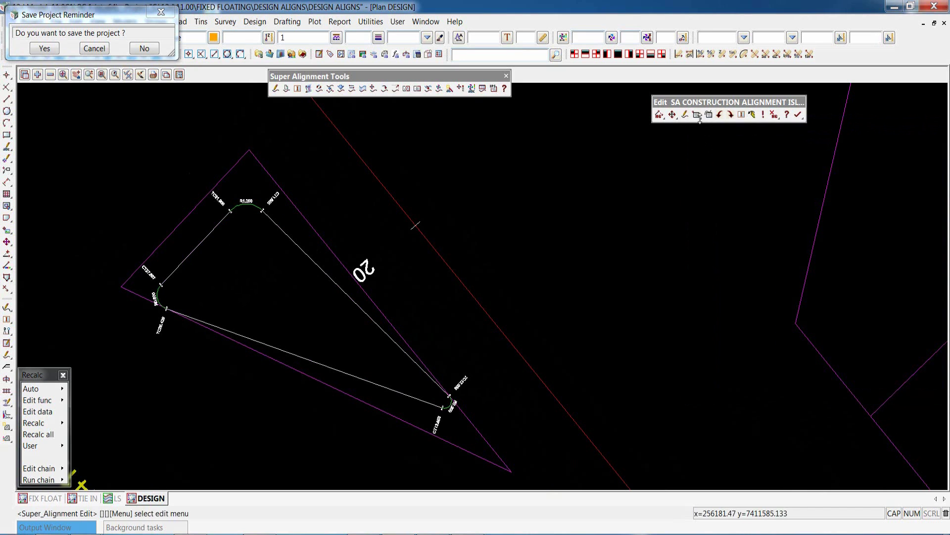
# Step: Add a vertical part to RT01 and change its type from Blank to the Fixed points computator
pyautogui.click(696, 116)
pyautogui.click(614, 134)
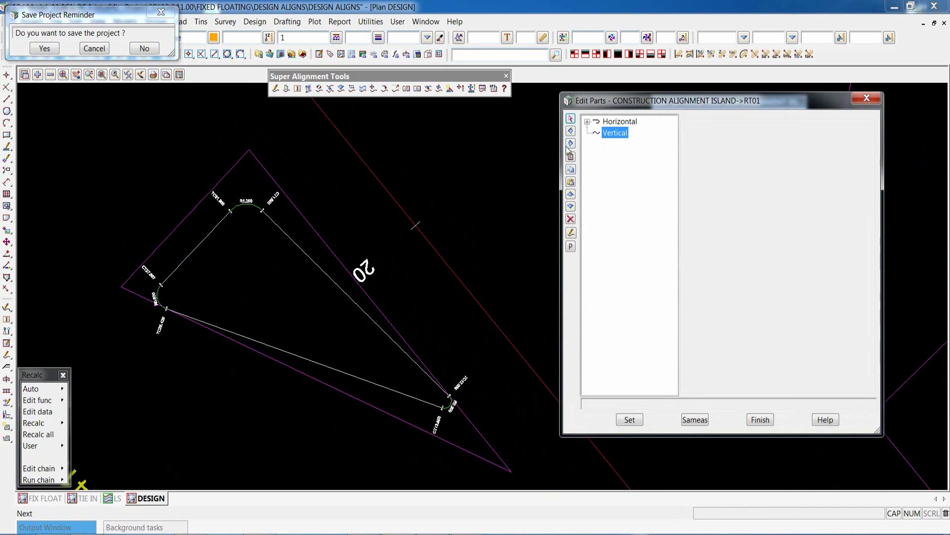
pyautogui.click(571, 156)
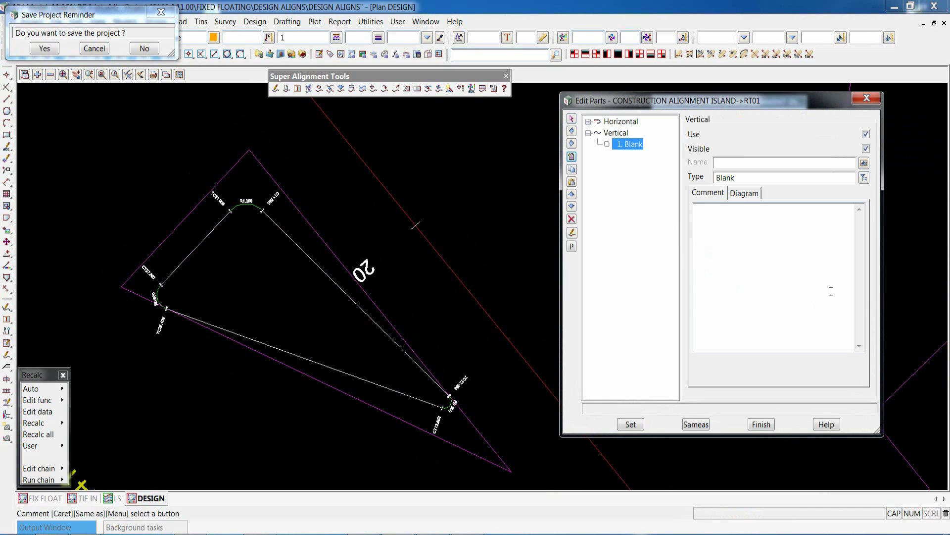
pyautogui.click(864, 177)
pyautogui.doubleClick(859, 320)
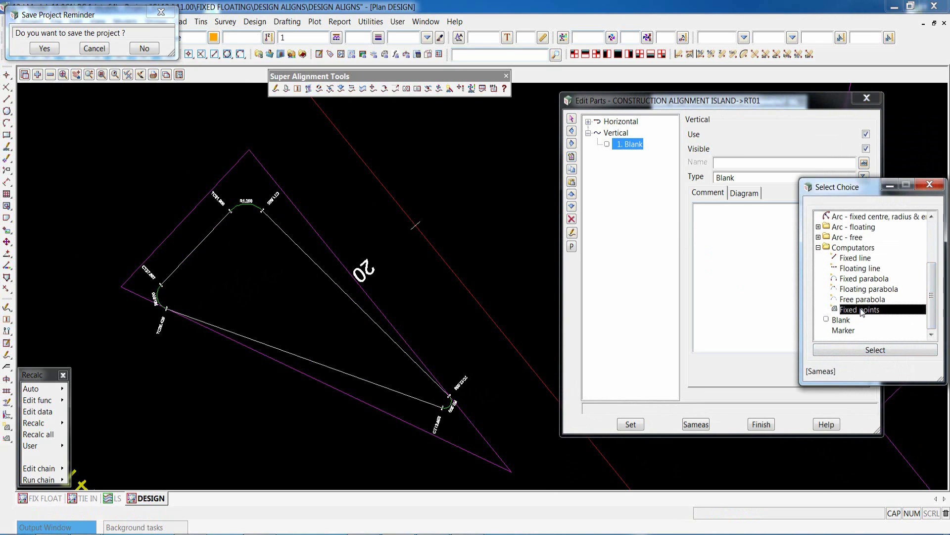
pyautogui.doubleClick(860, 309)
pyautogui.click(630, 424)
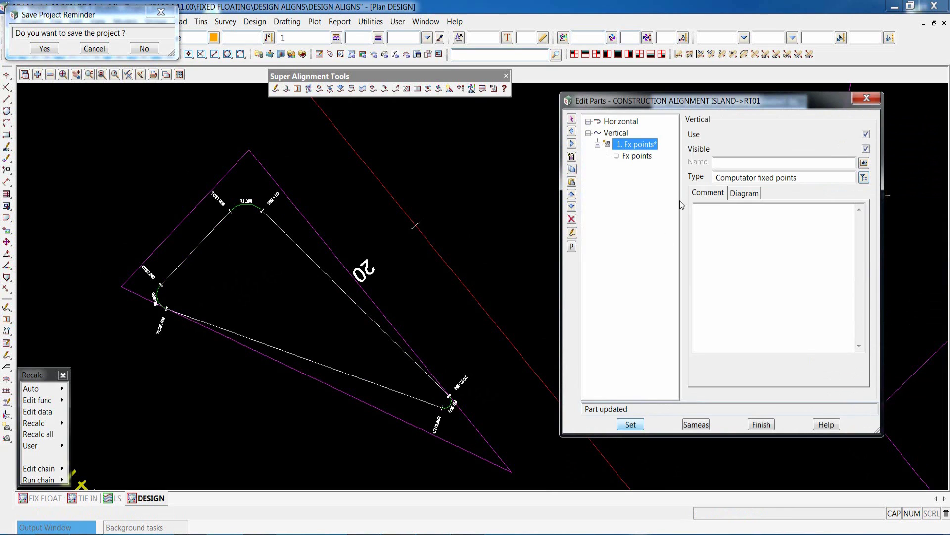
# Step: Drape RT01's vertical fixed points string on the DESIGN tin, apply it and finish editing the parts
pyautogui.click(639, 155)
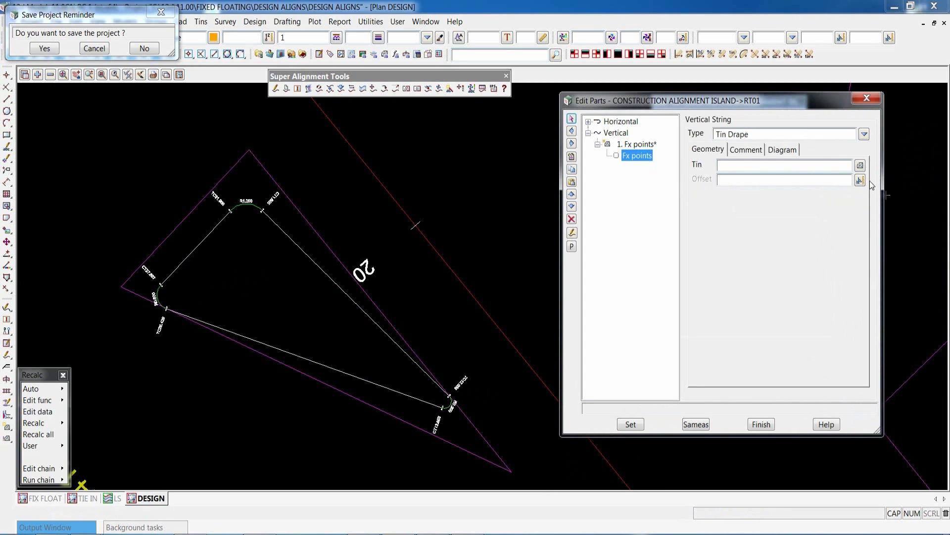
pyautogui.click(860, 165)
pyautogui.doubleClick(850, 200)
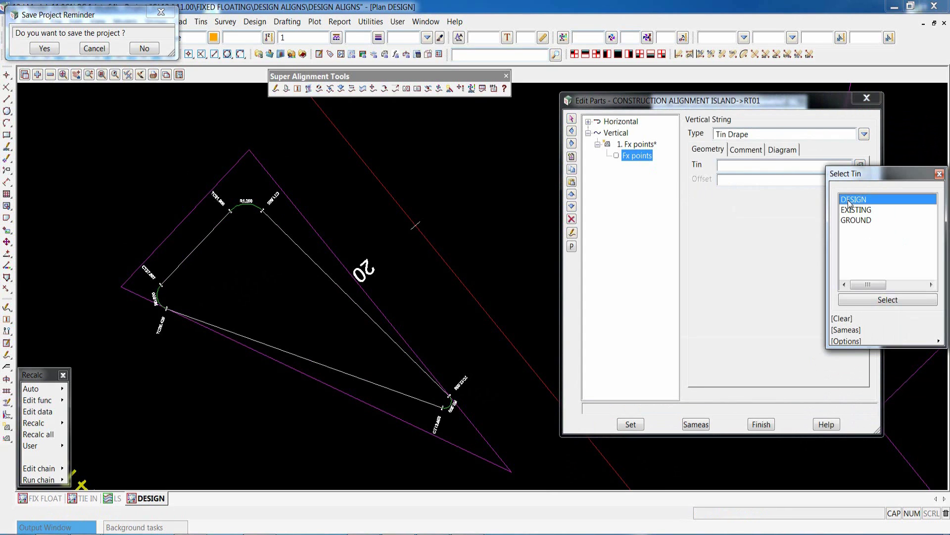
pyautogui.click(631, 424)
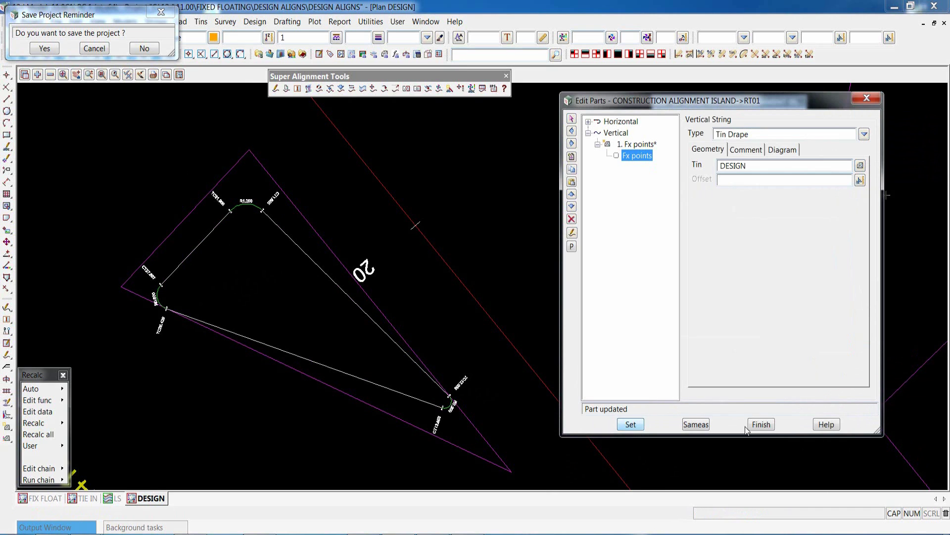
pyautogui.click(762, 424)
# Step: Profile the RT01 island string in the LS section view and finish editing it
pyautogui.click(115, 498)
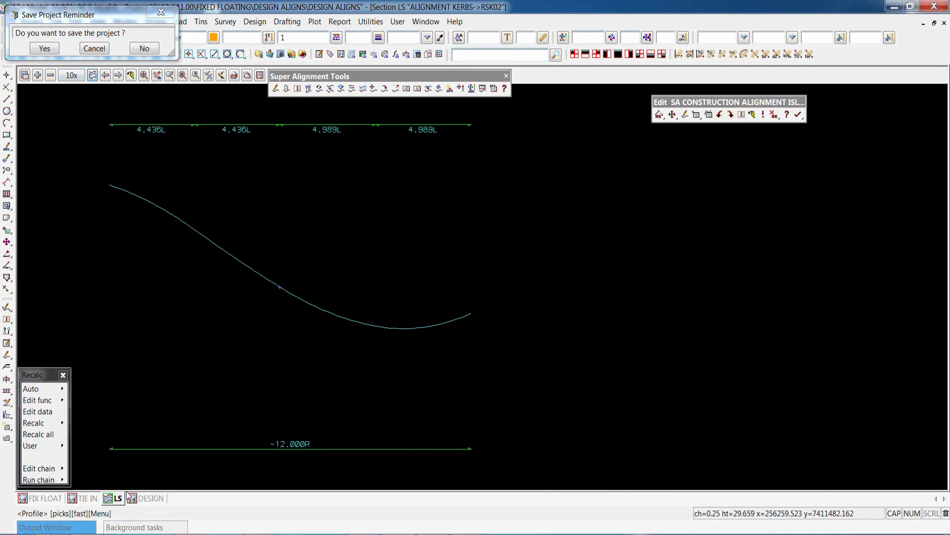
pyautogui.click(149, 498)
pyautogui.click(275, 228)
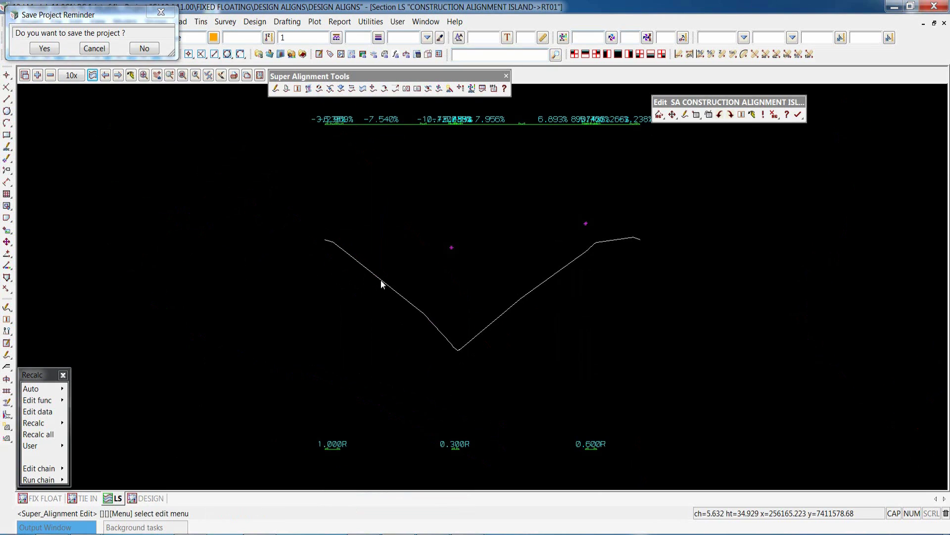
pyautogui.click(797, 115)
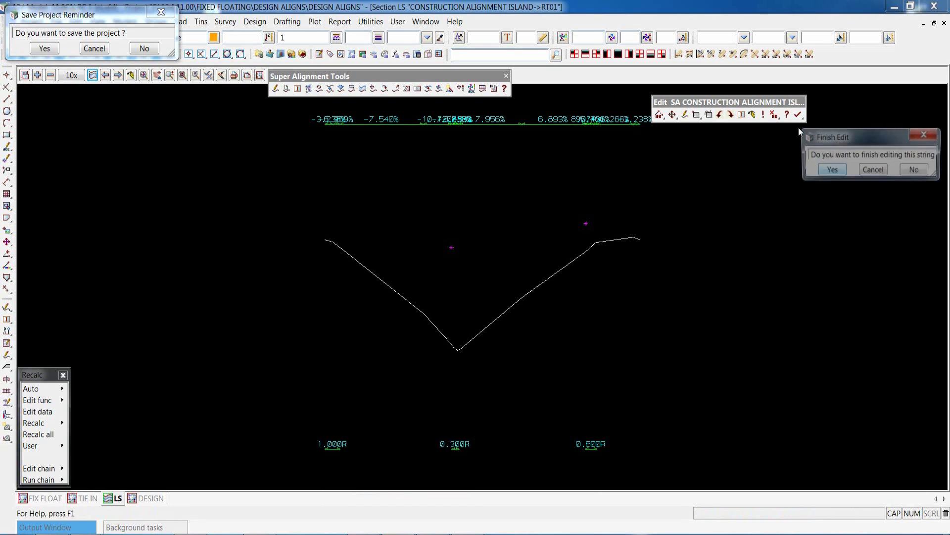
pyautogui.click(831, 170)
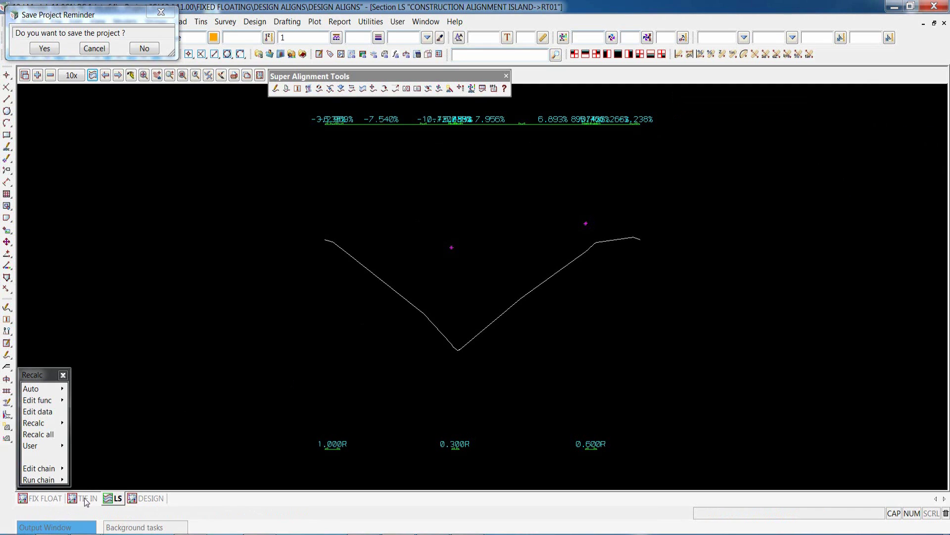
# Step: Examine the DESIGN plan from the island and turn lane across the subdivision to the path area beside the trees
pyautogui.click(150, 499)
pyautogui.scroll(-3, 364, 286)
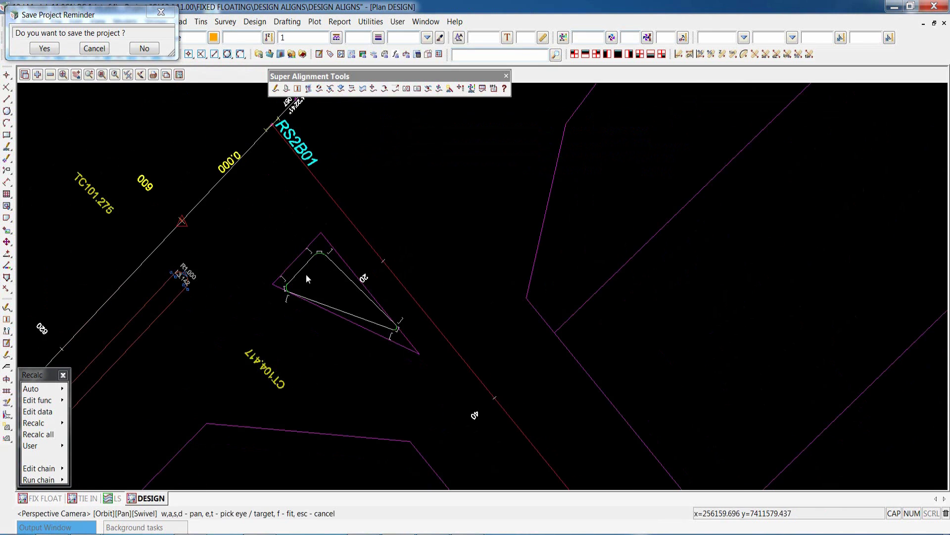
pyautogui.scroll(-8, 309, 275)
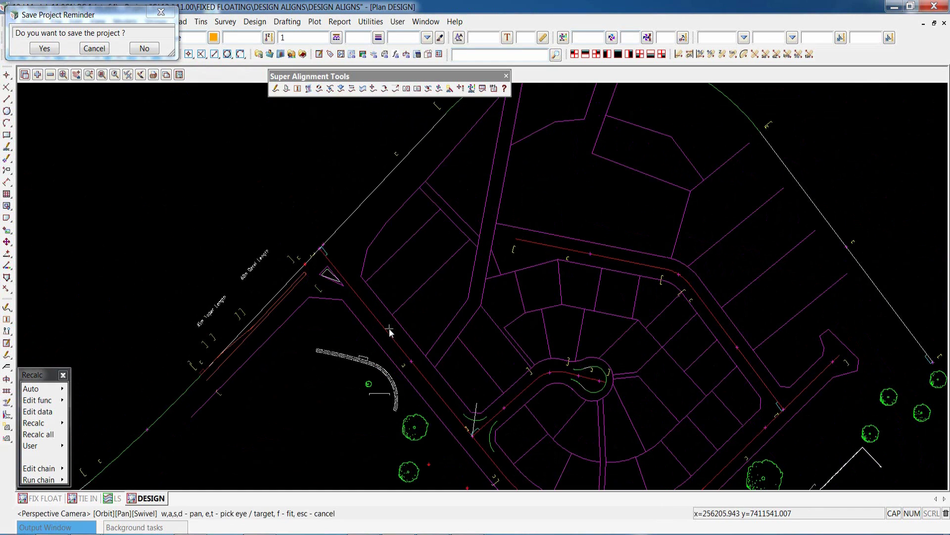
pyautogui.scroll(5, 221, 372)
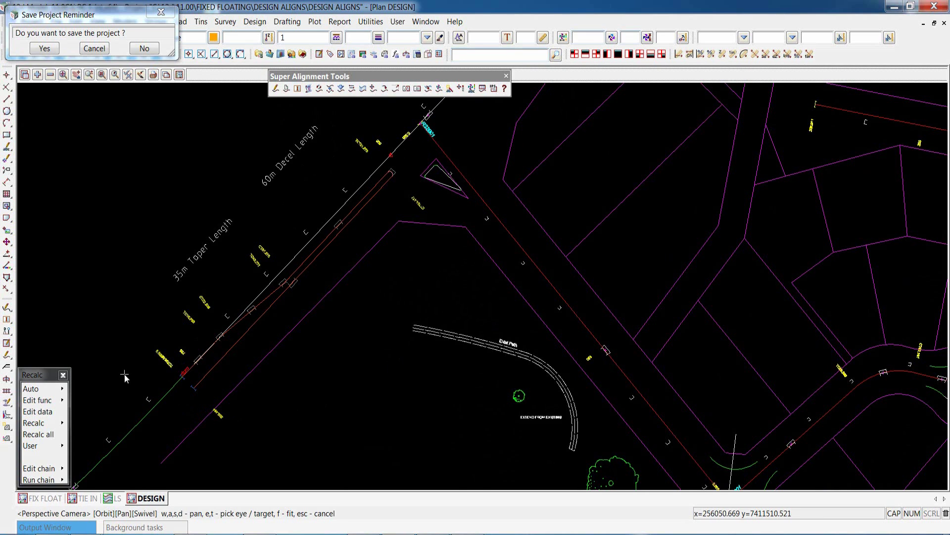
pyautogui.scroll(-5, 138, 369)
pyautogui.scroll(-2, 138, 368)
pyautogui.scroll(3, 174, 394)
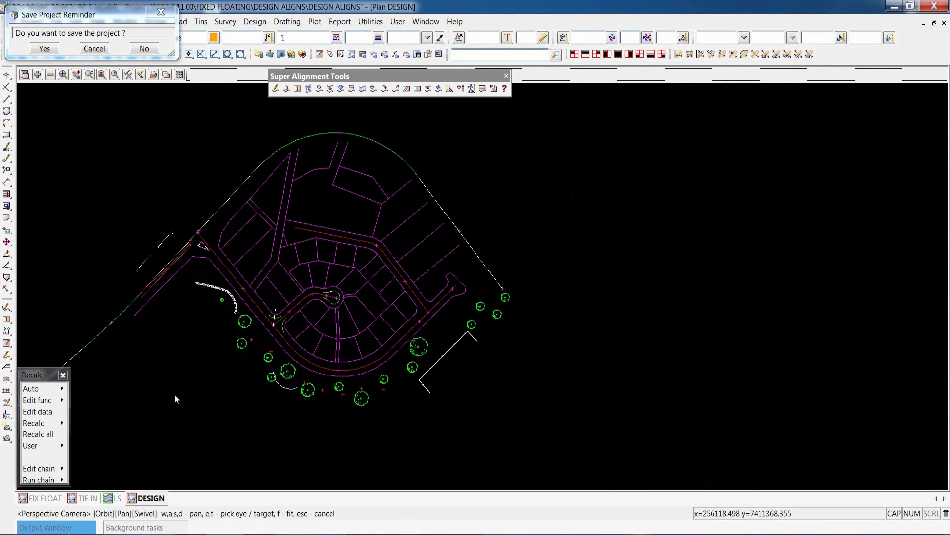
pyautogui.scroll(2, 324, 321)
pyautogui.scroll(1, 327, 321)
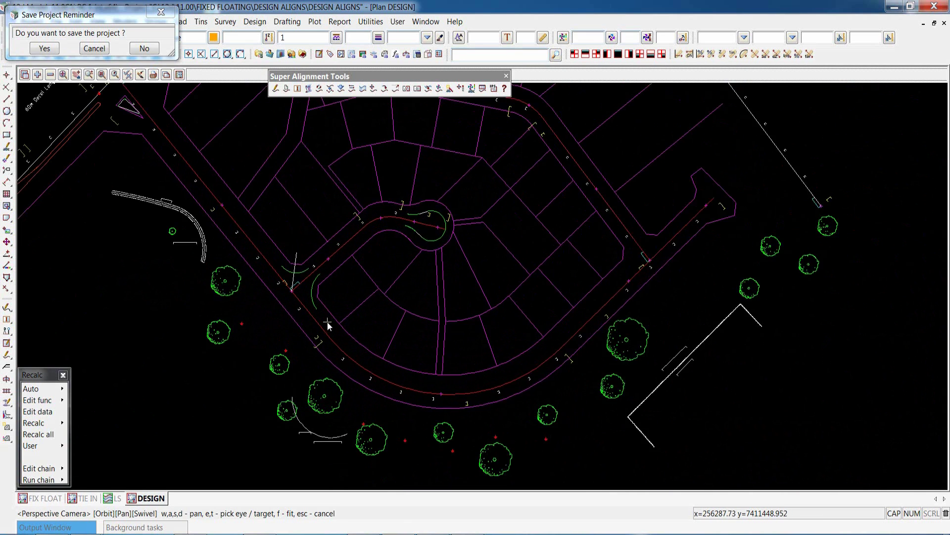
# Step: Start a new super alignment named PATH in the model CONSTRUCTION ALIGNMENT PATH
pyautogui.click(286, 89)
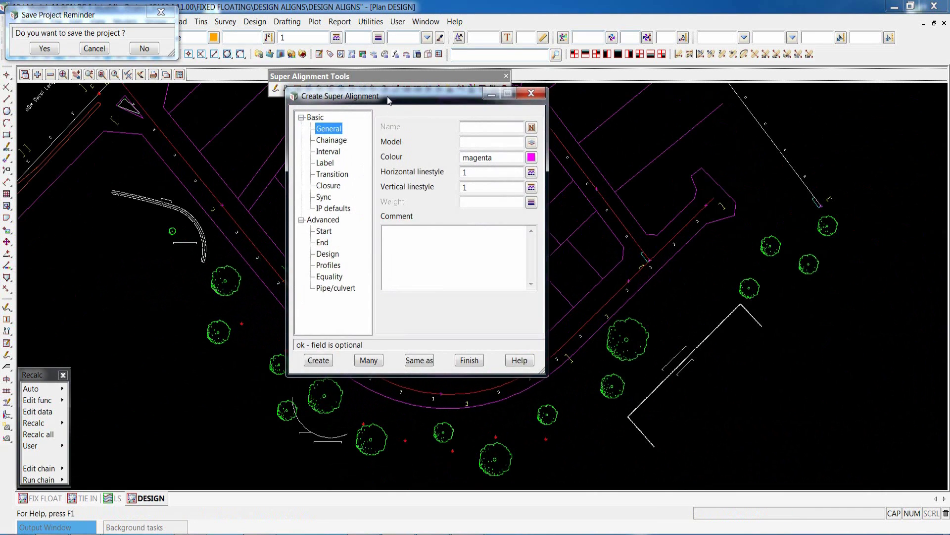
pyautogui.moveTo(390, 101); pyautogui.dragTo(601, 149)
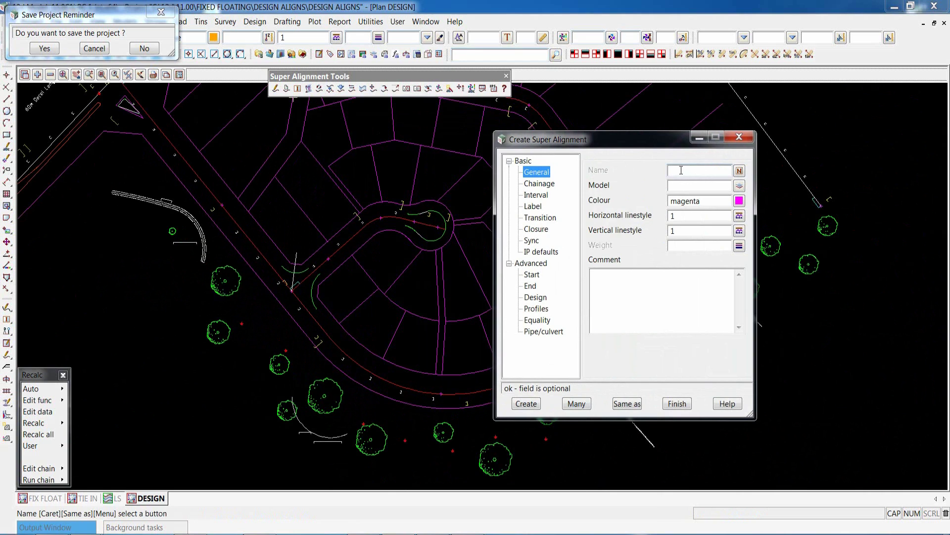
pyautogui.write('PATH')
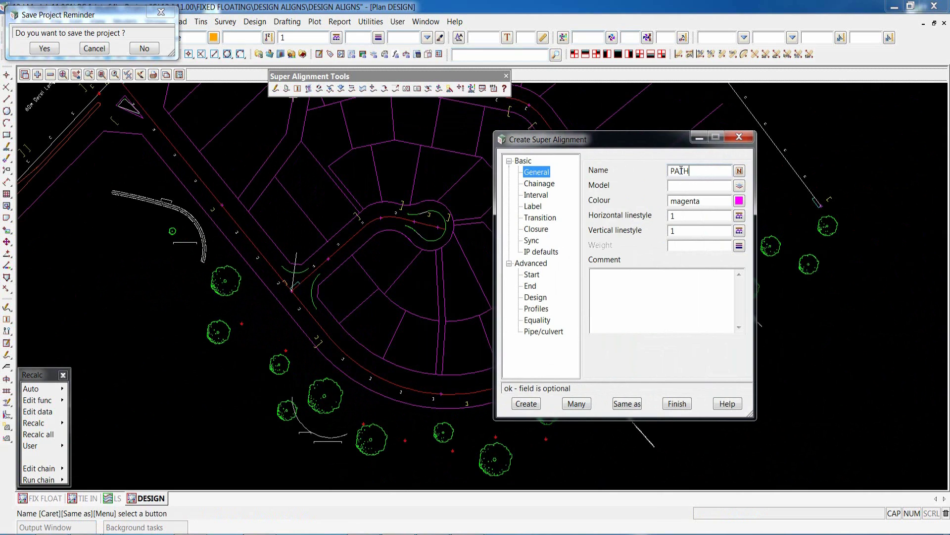
pyautogui.click(739, 185)
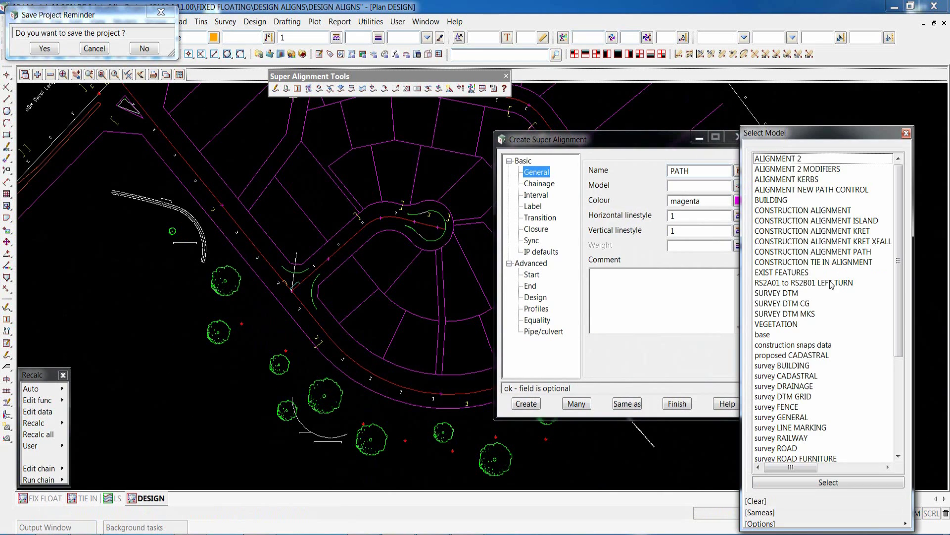
pyautogui.doubleClick(823, 251)
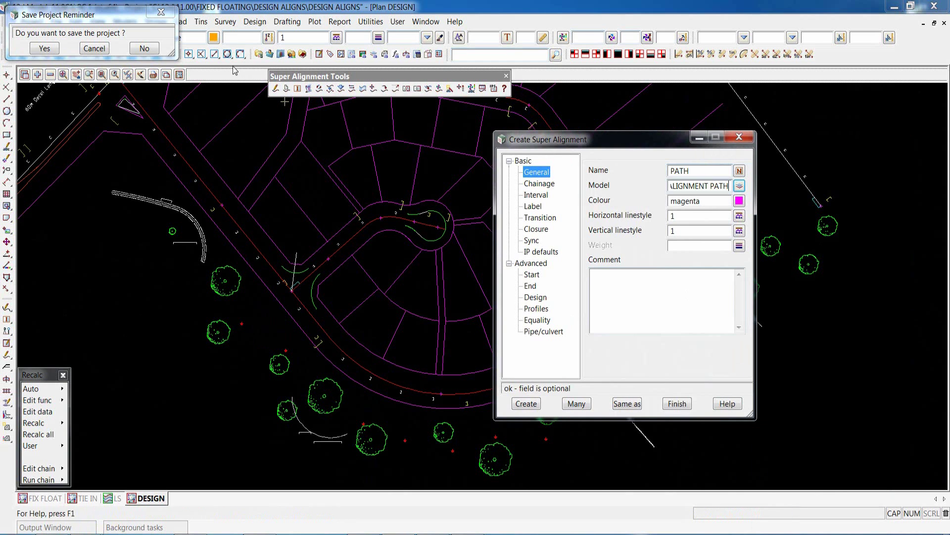
# Step: Examine the path's design constraints in plan at the existing path end, the retaining wall and the Administration Centre building line
pyautogui.scroll(5, 186, 234)
pyautogui.scroll(3, 185, 234)
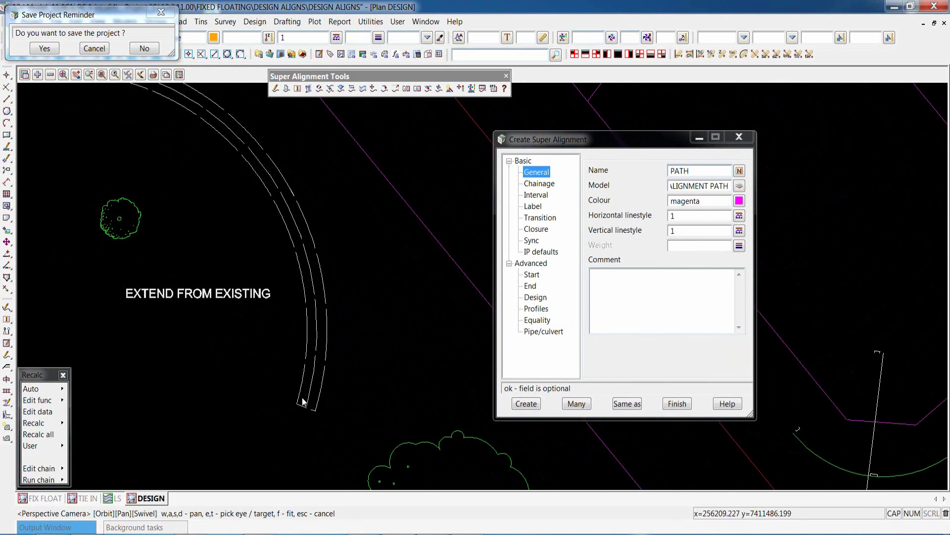
pyautogui.scroll(-6, 186, 281)
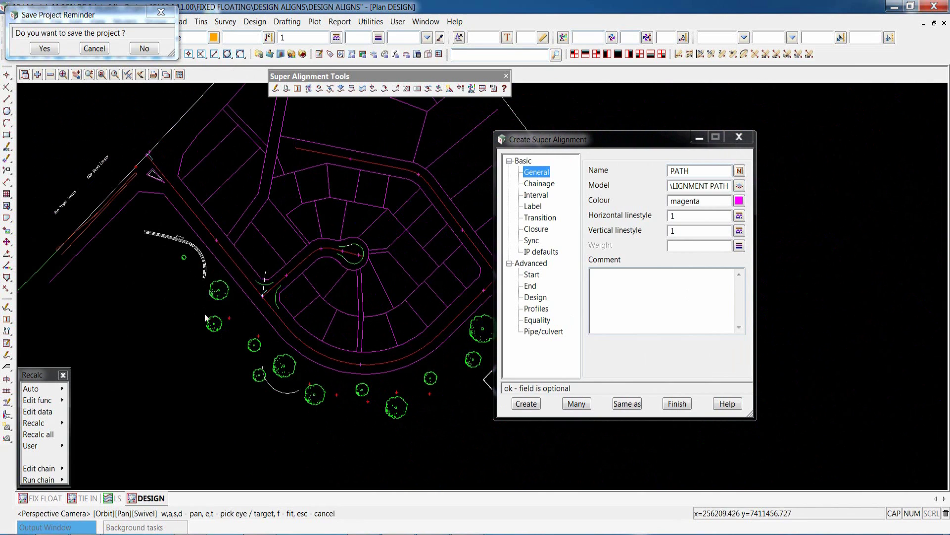
pyautogui.scroll(5, 275, 406)
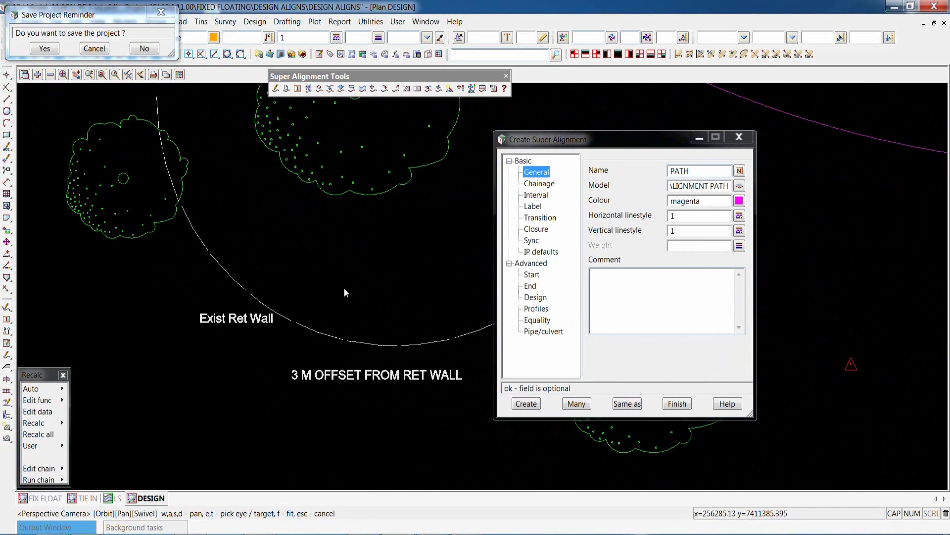
pyautogui.scroll(-6, 144, 343)
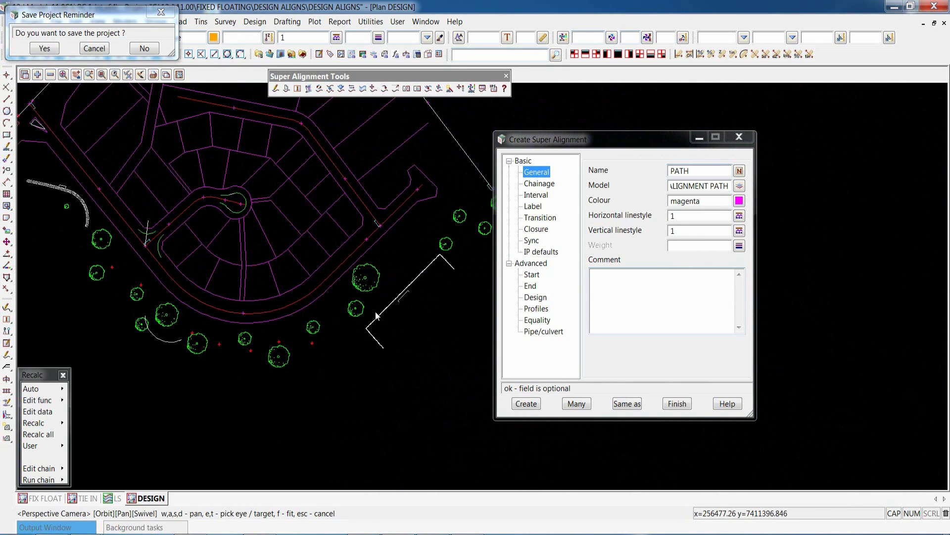
pyautogui.scroll(5, 376, 316)
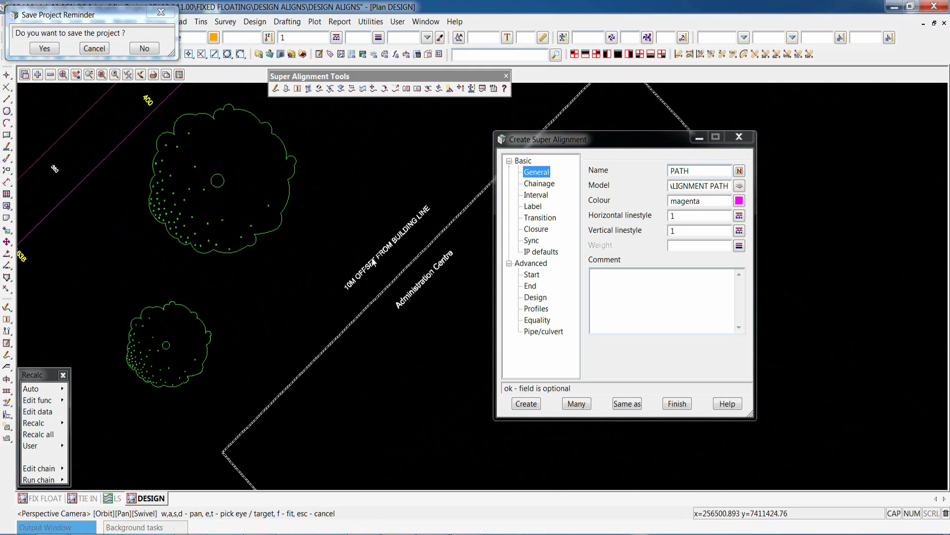
pyautogui.scroll(-6, 399, 336)
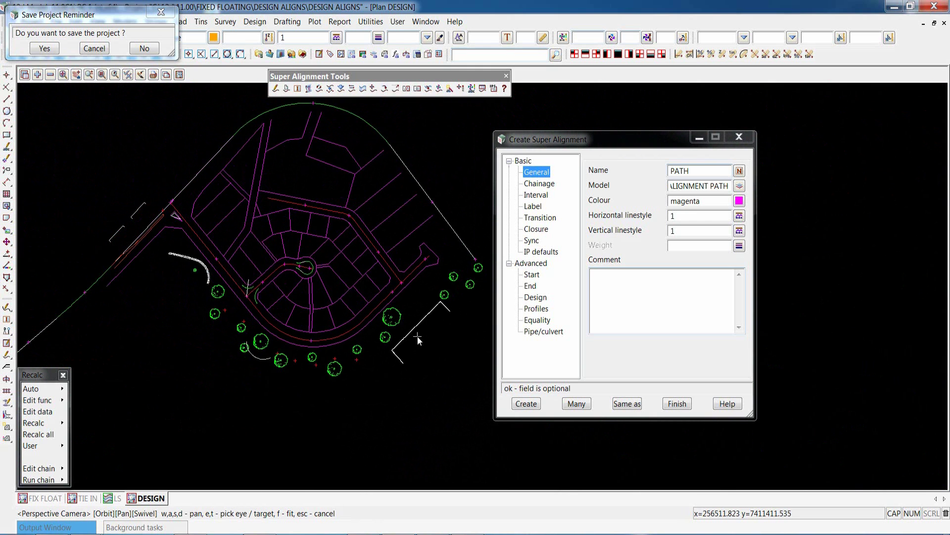
pyautogui.scroll(2, 260, 341)
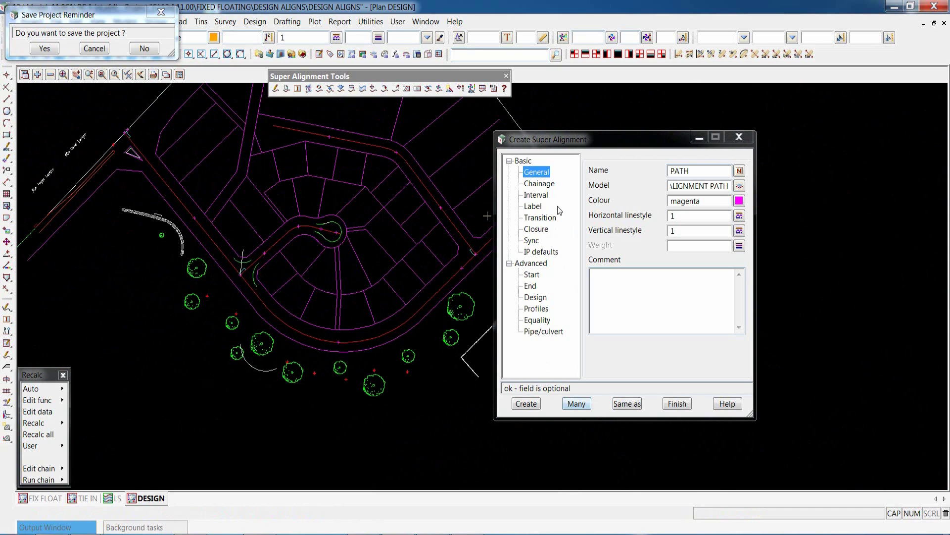
# Step: Set the label style of the PATH super alignment to KERBS LHS
pyautogui.click(533, 206)
pyautogui.click(740, 170)
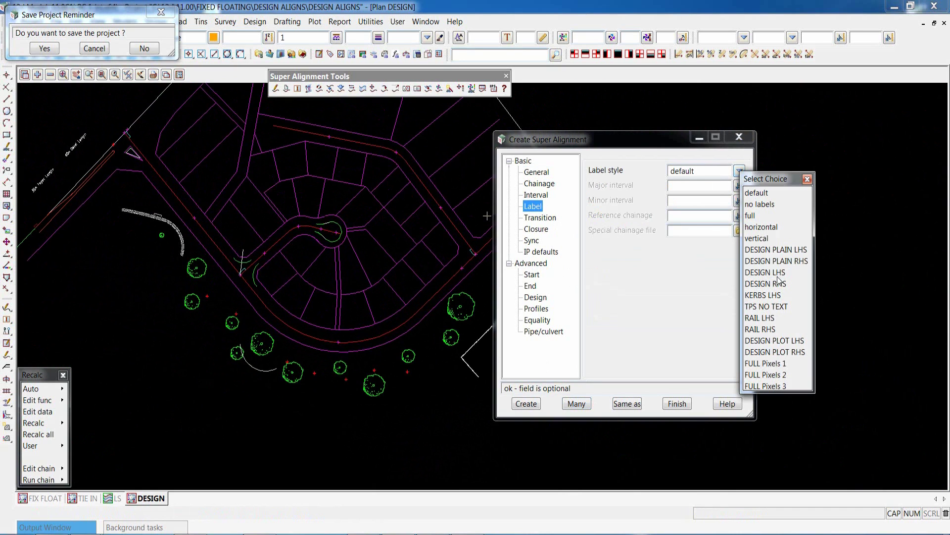
pyautogui.click(763, 296)
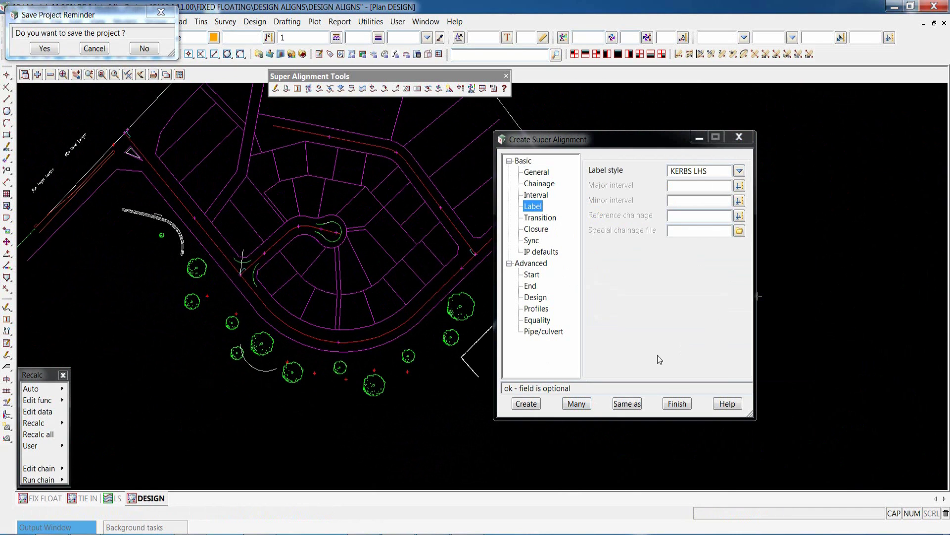
# Step: Make PATH a culvert with width 2, height 0.15 and obvert justification, and create the super alignment
pyautogui.click(543, 332)
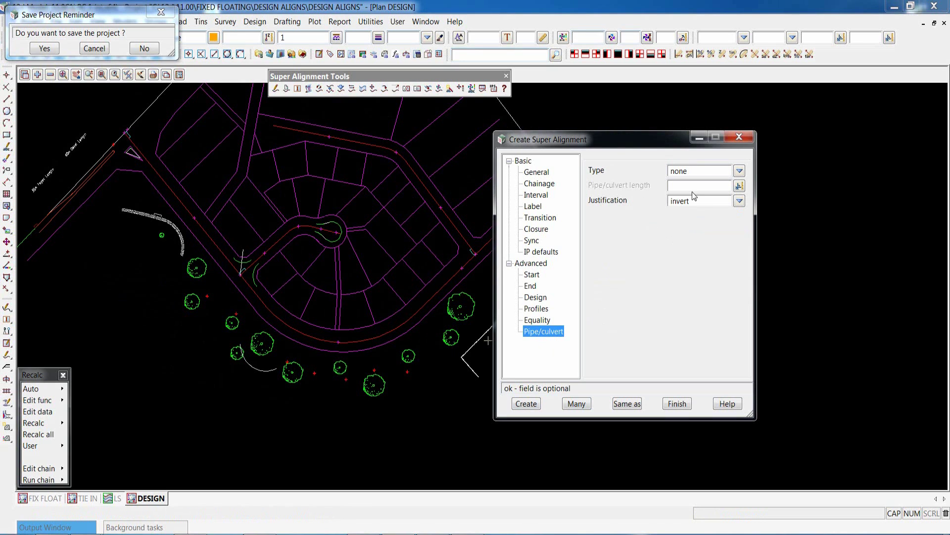
pyautogui.click(739, 171)
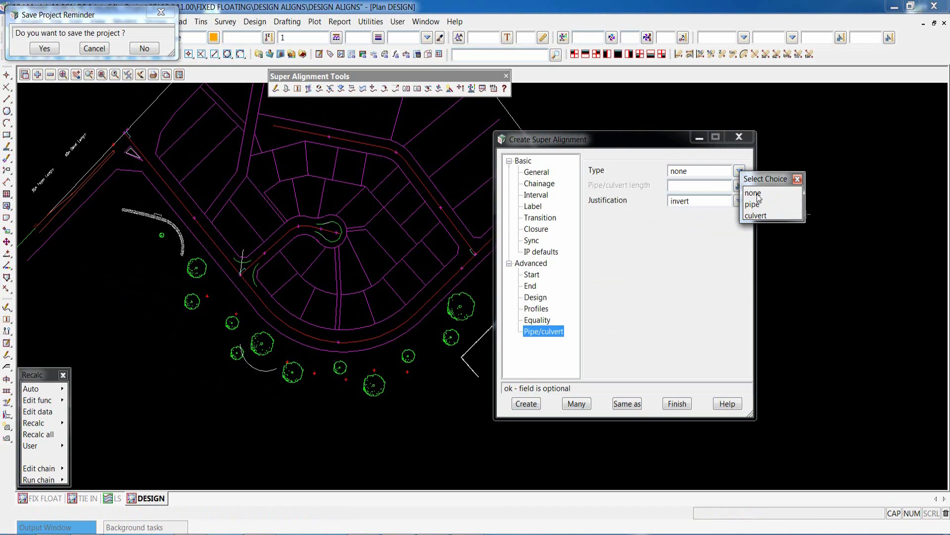
pyautogui.click(759, 216)
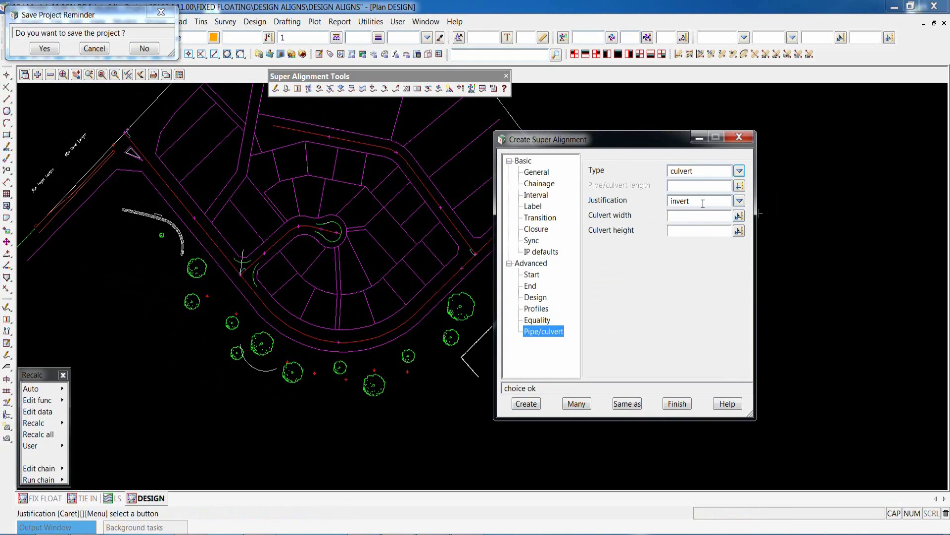
pyautogui.click(685, 216)
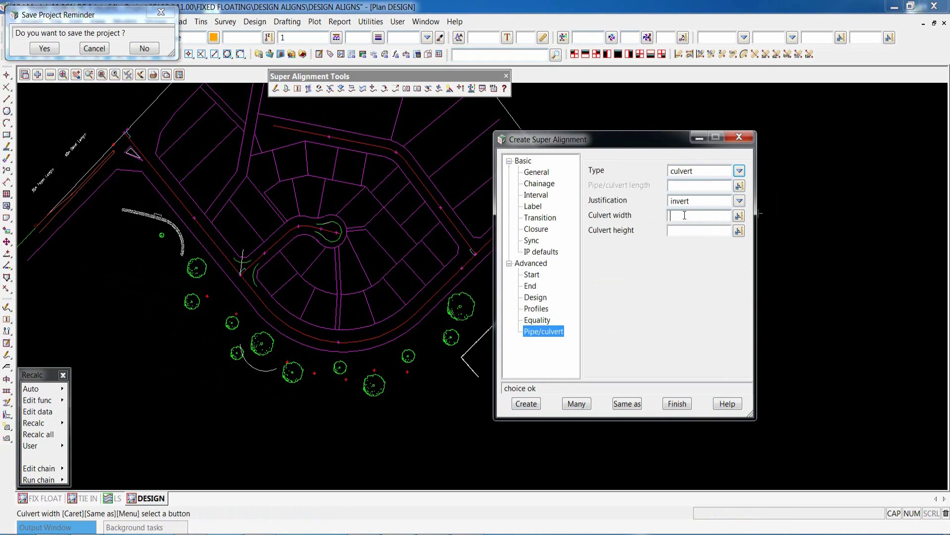
pyautogui.click(677, 229)
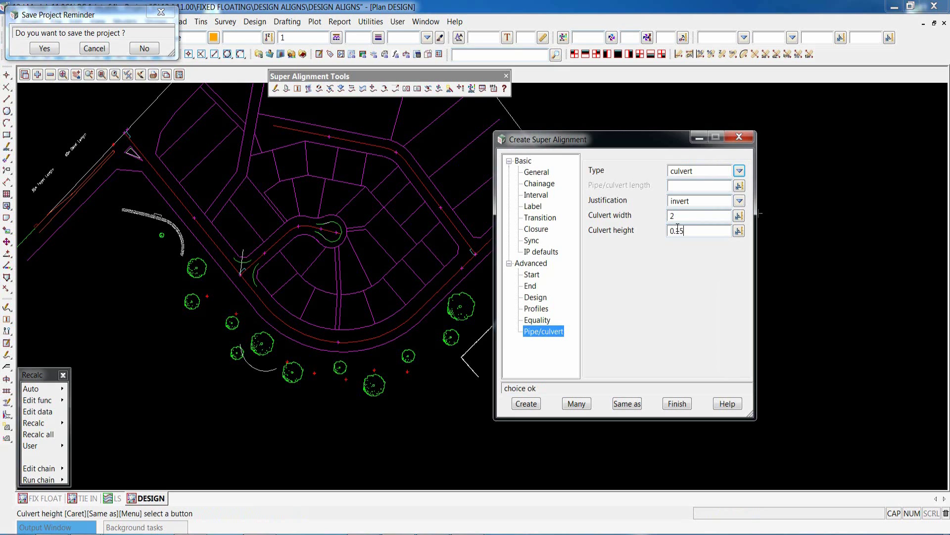
pyautogui.click(740, 201)
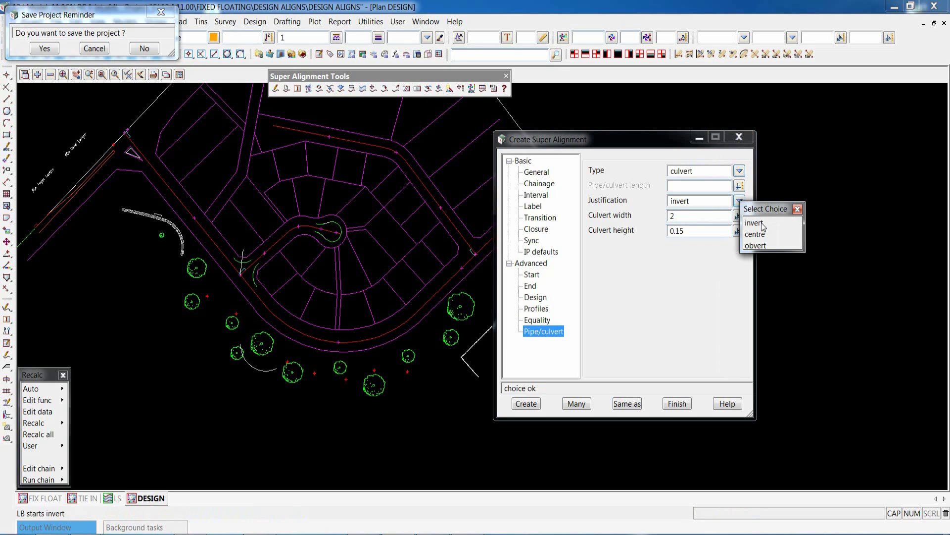
pyautogui.click(759, 246)
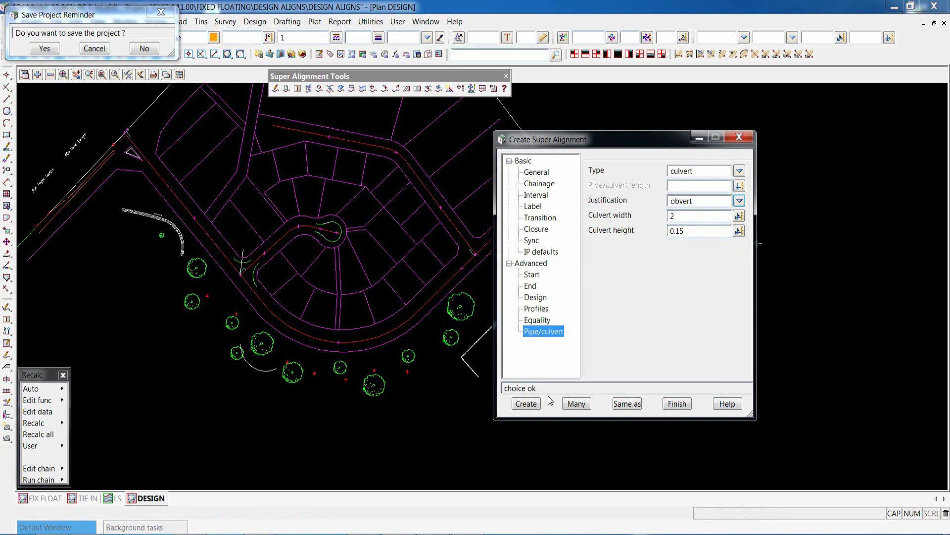
pyautogui.click(526, 402)
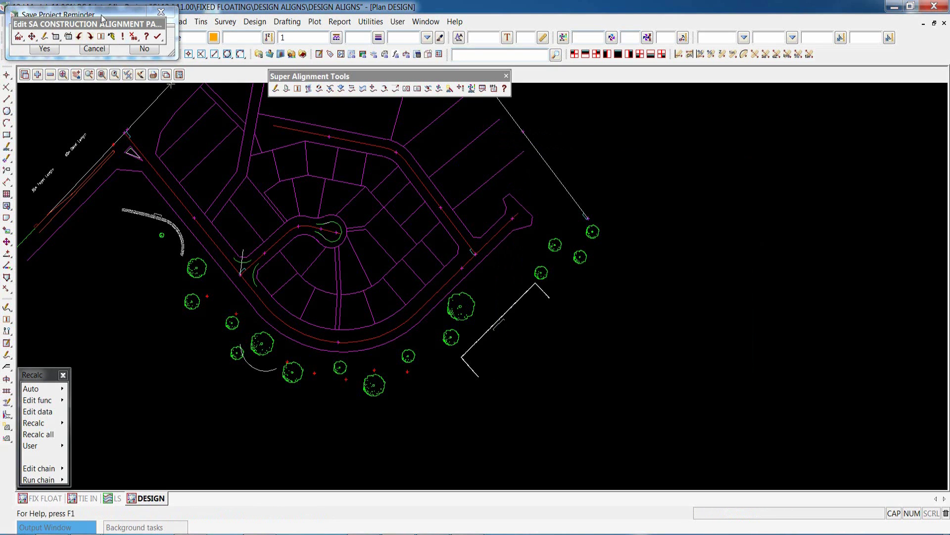
pyautogui.moveTo(102, 22); pyautogui.dragTo(829, 86)
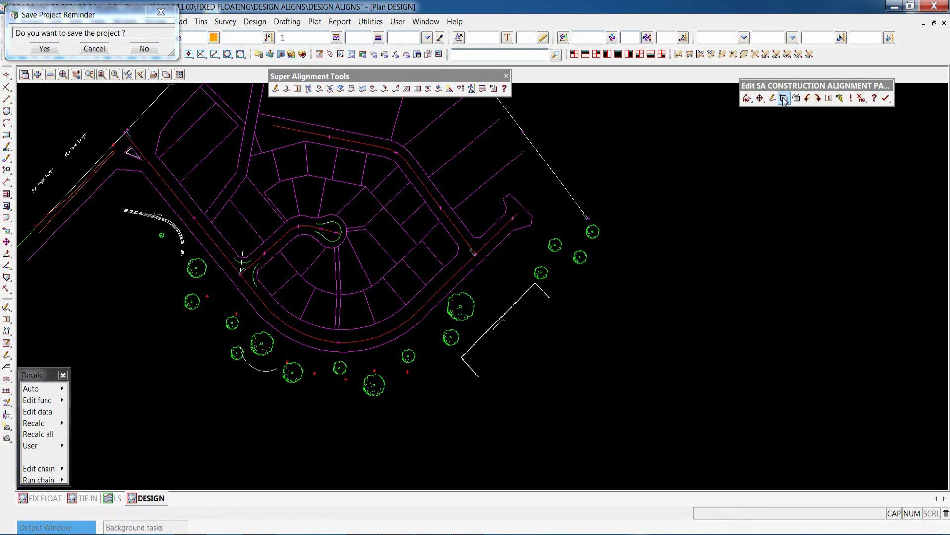
# Step: Open the PATH alignment's parts for editing and append a blank part to its horizontal geometry
pyautogui.click(784, 98)
pyautogui.moveTo(703, 105); pyautogui.dragTo(685, 102)
pyautogui.click(665, 126)
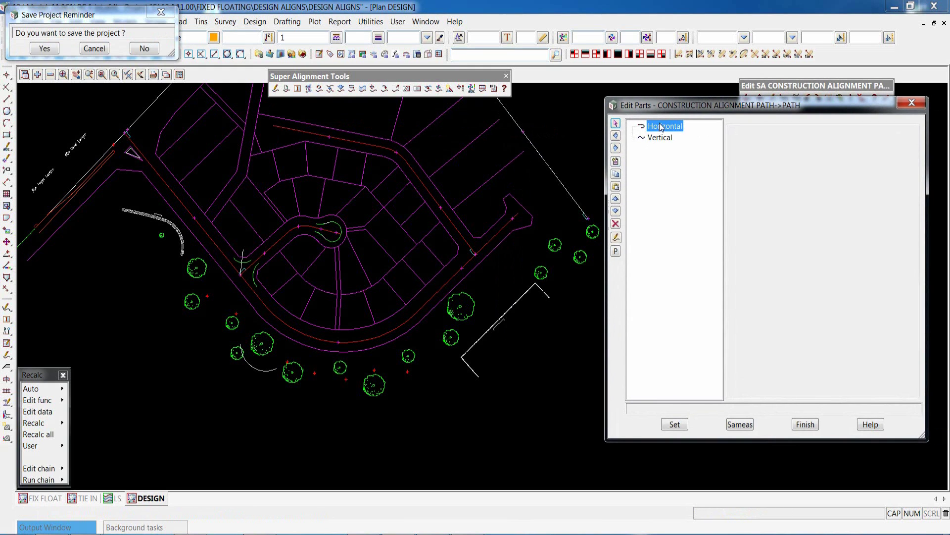
pyautogui.click(616, 162)
# Step: Try to define the blank horizontal part as a fixed arc by centre, radius and ends, copying the geometry of the existing path string
pyautogui.click(910, 181)
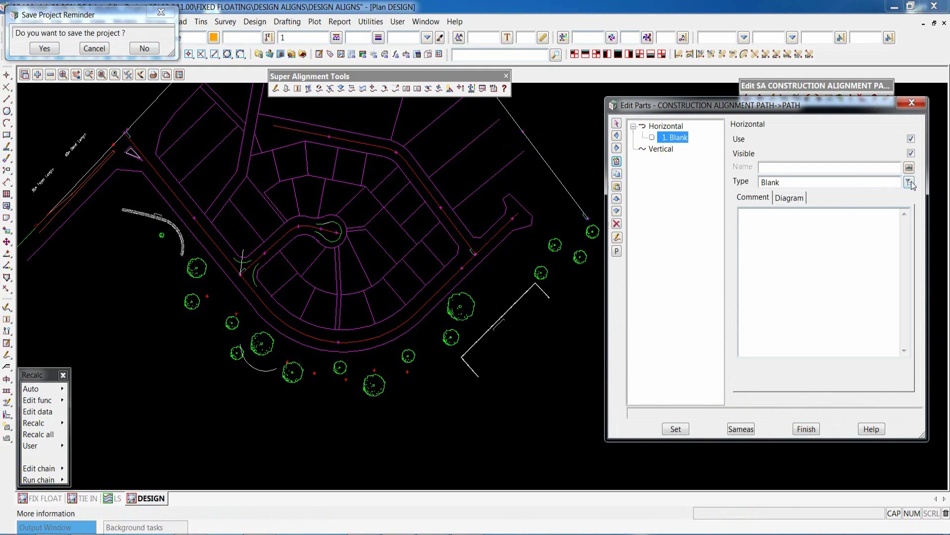
pyautogui.click(819, 263)
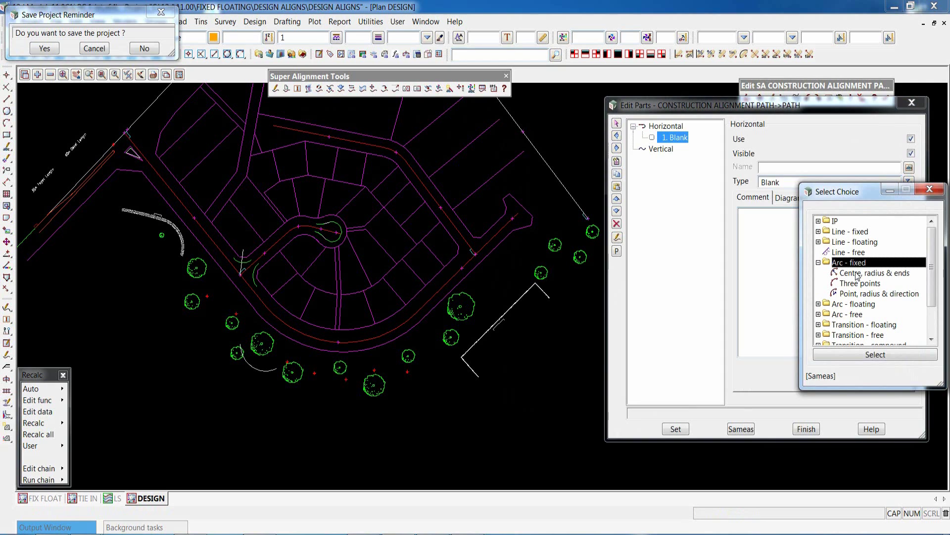
pyautogui.doubleClick(857, 274)
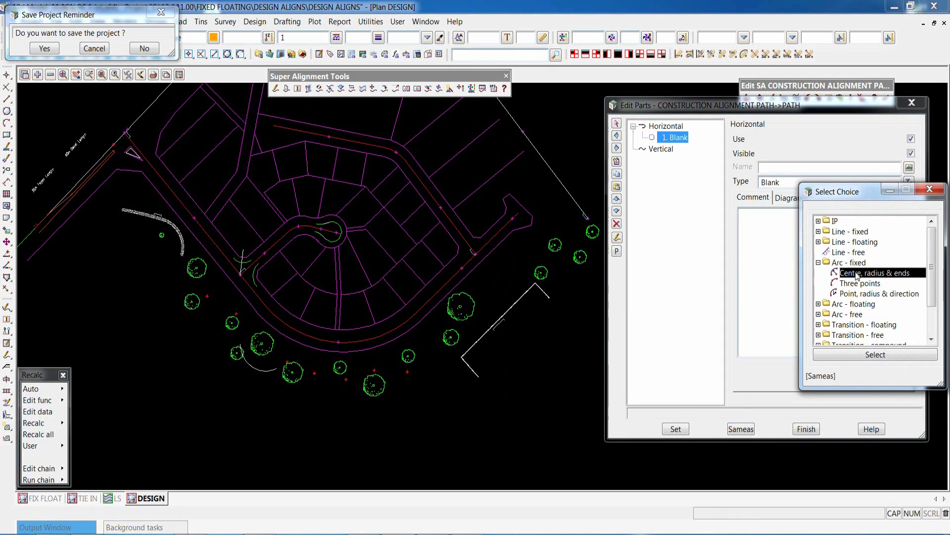
pyautogui.click(740, 429)
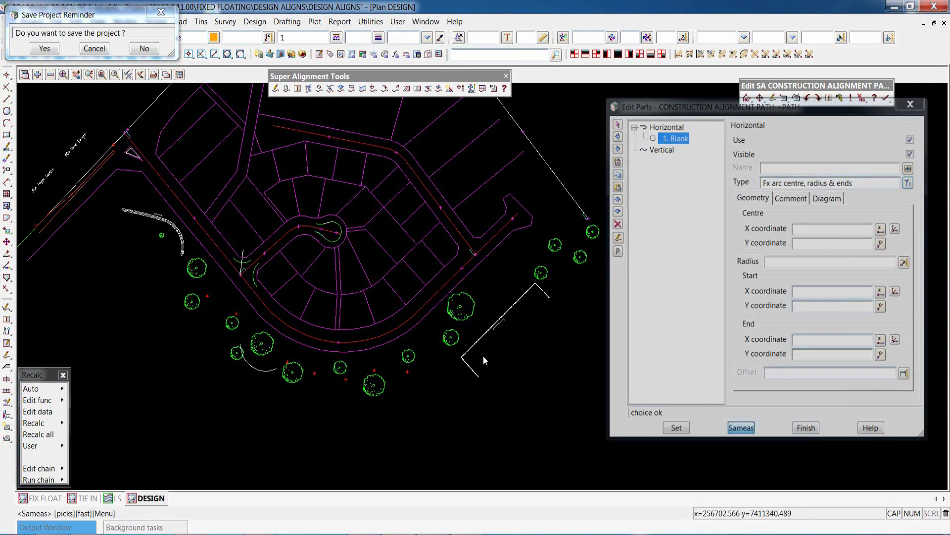
pyautogui.scroll(5, 207, 258)
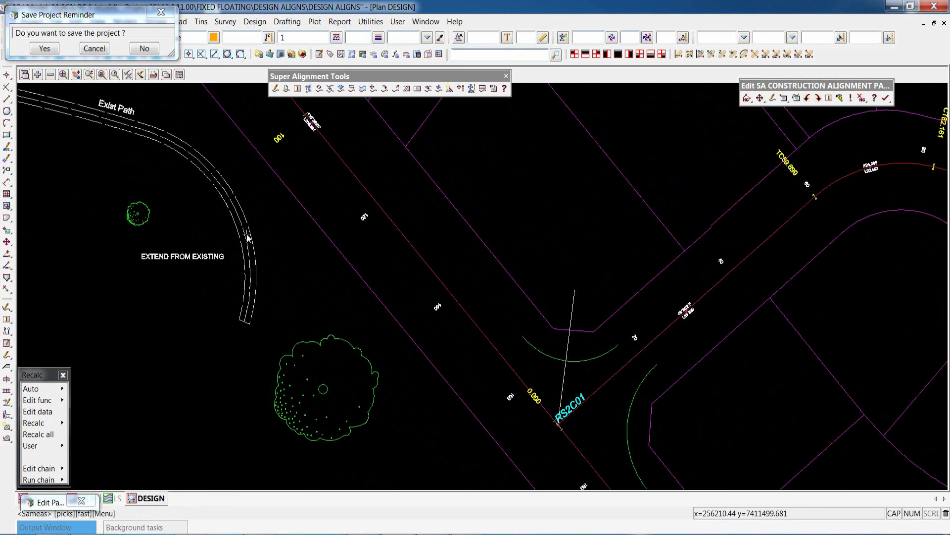
pyautogui.click(249, 250)
pyautogui.middleClick(249, 250)
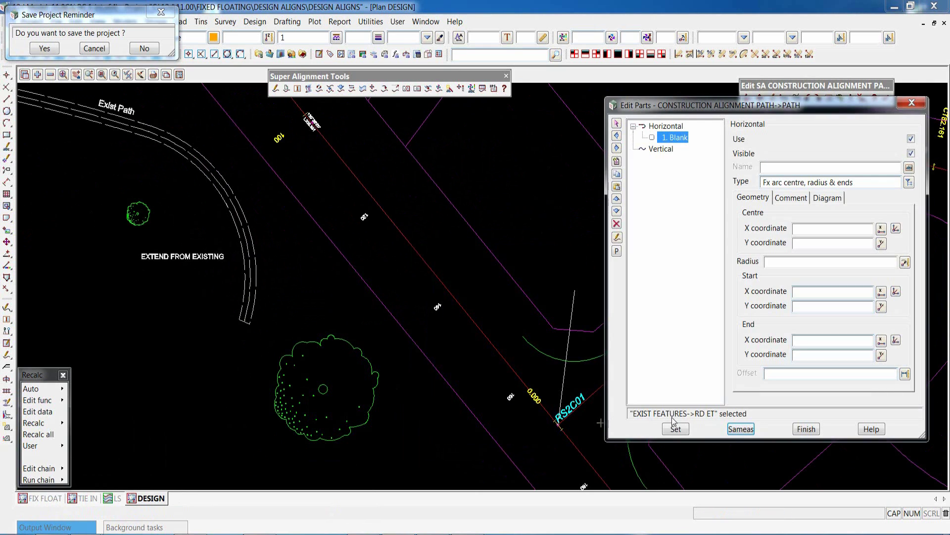
pyautogui.click(676, 428)
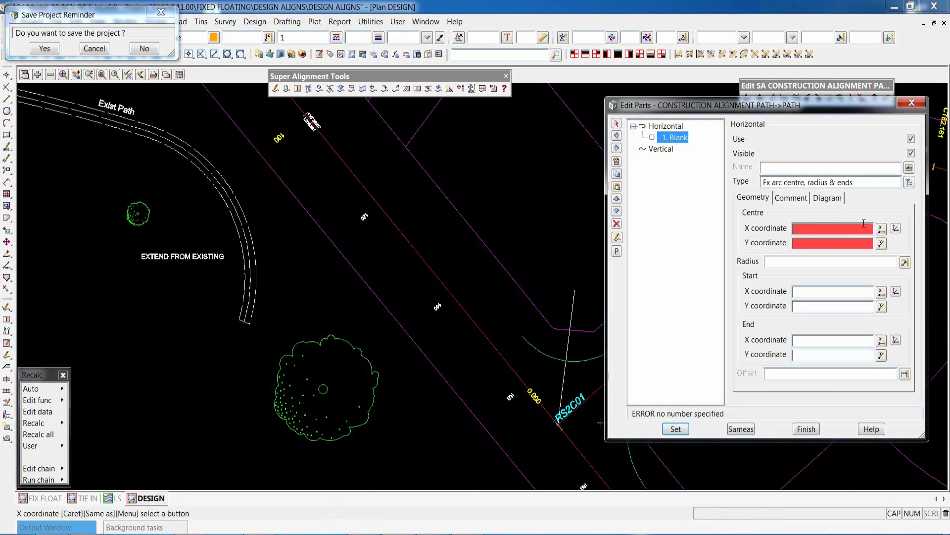
pyautogui.click(740, 427)
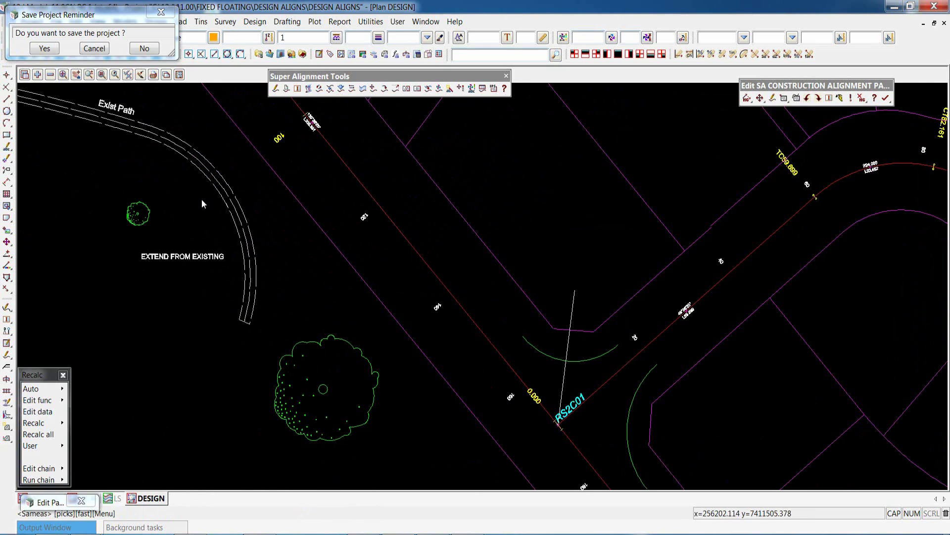
pyautogui.click(237, 214)
pyautogui.middleClick(237, 214)
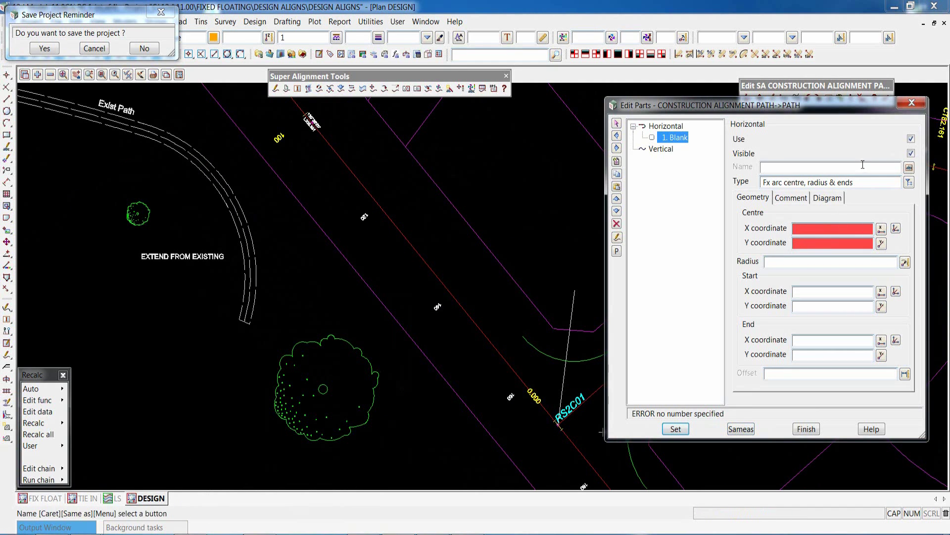
# Step: Reselect the fixed arc type Centre, radius & ends and retry copying its geometry from the curved end of the existing path
pyautogui.click(909, 182)
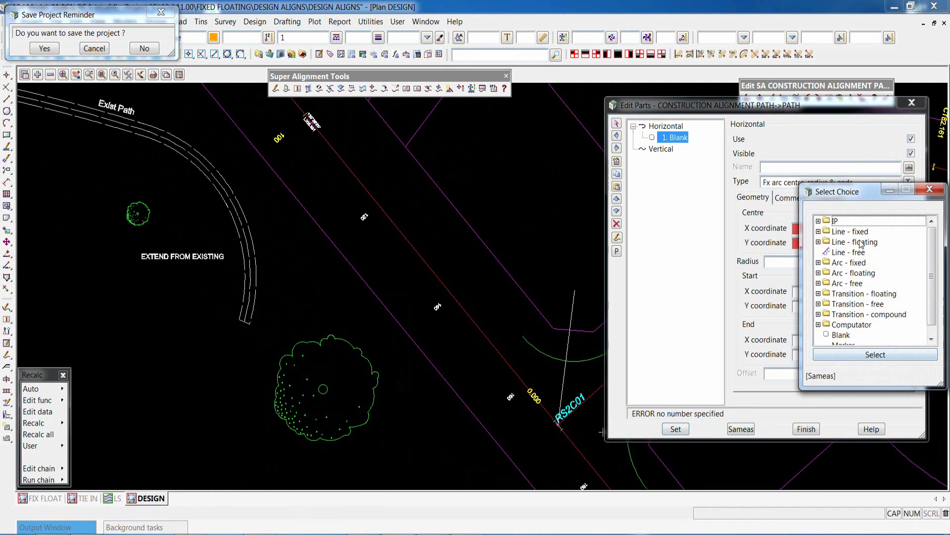
pyautogui.click(818, 263)
pyautogui.doubleClick(861, 273)
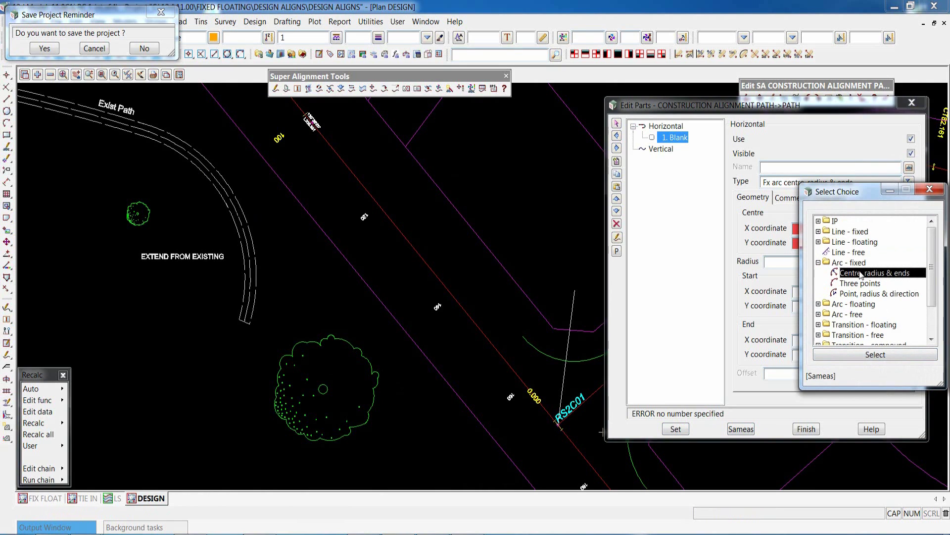
pyautogui.click(740, 430)
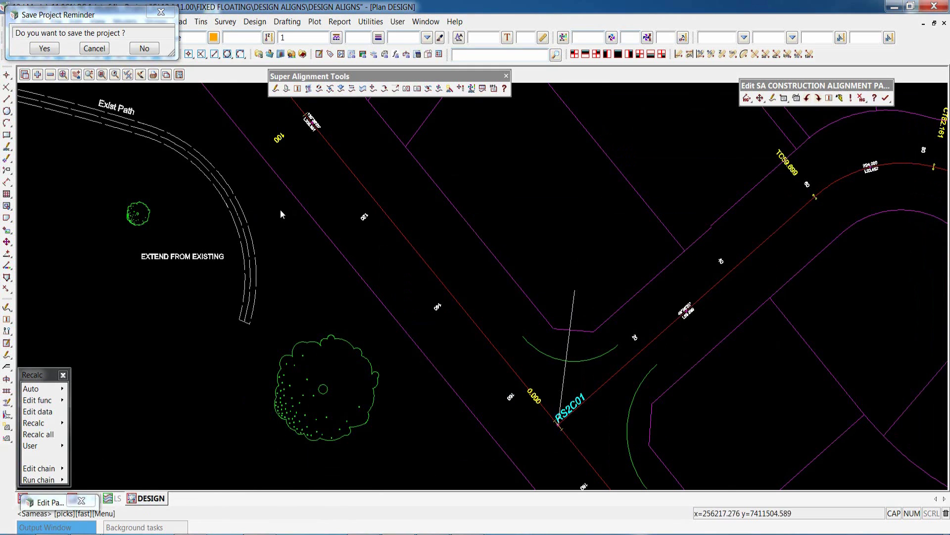
pyautogui.click(246, 242)
pyautogui.middleClick(246, 242)
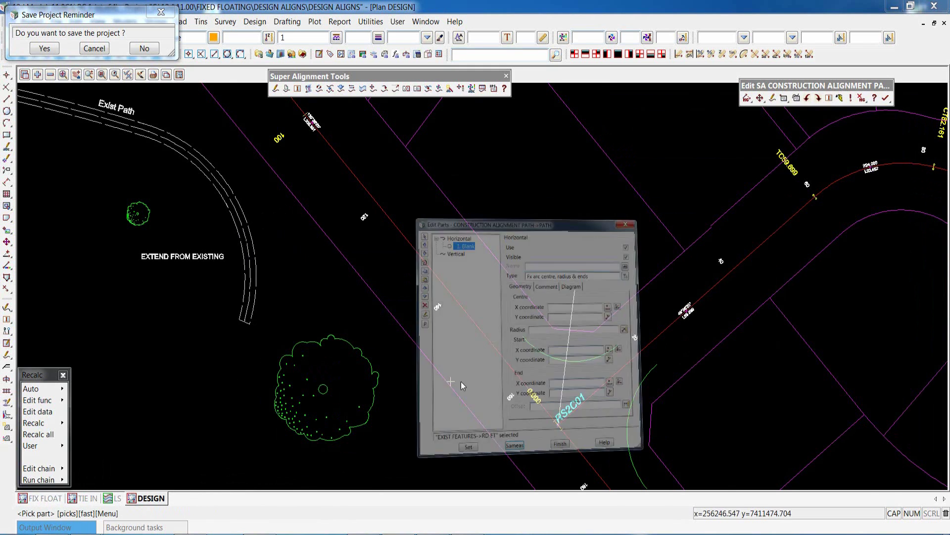
pyautogui.click(675, 429)
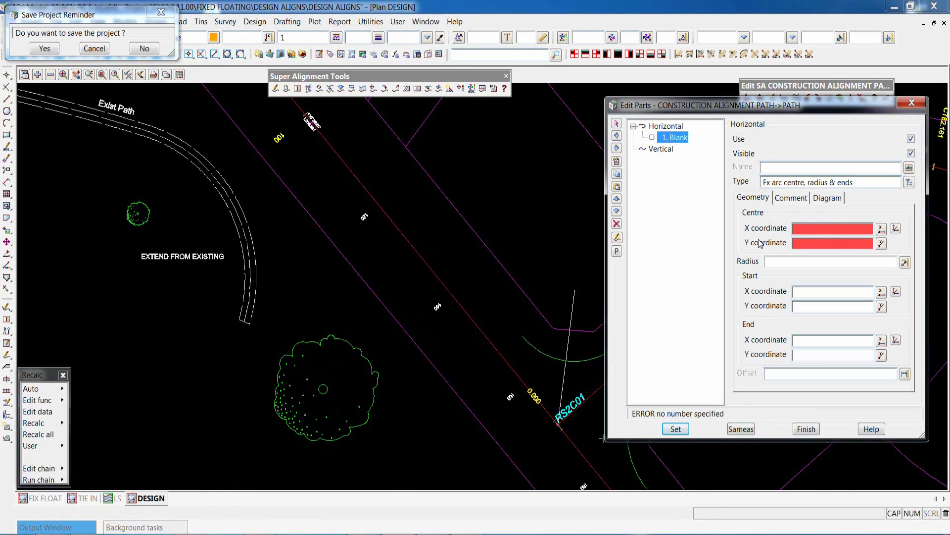
pyautogui.click(741, 428)
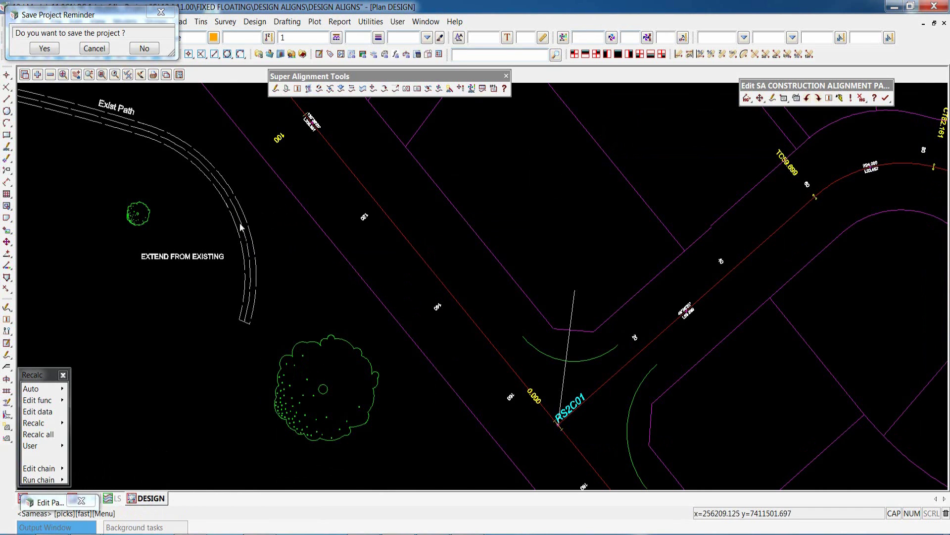
pyautogui.click(241, 226)
pyautogui.middleClick(242, 226)
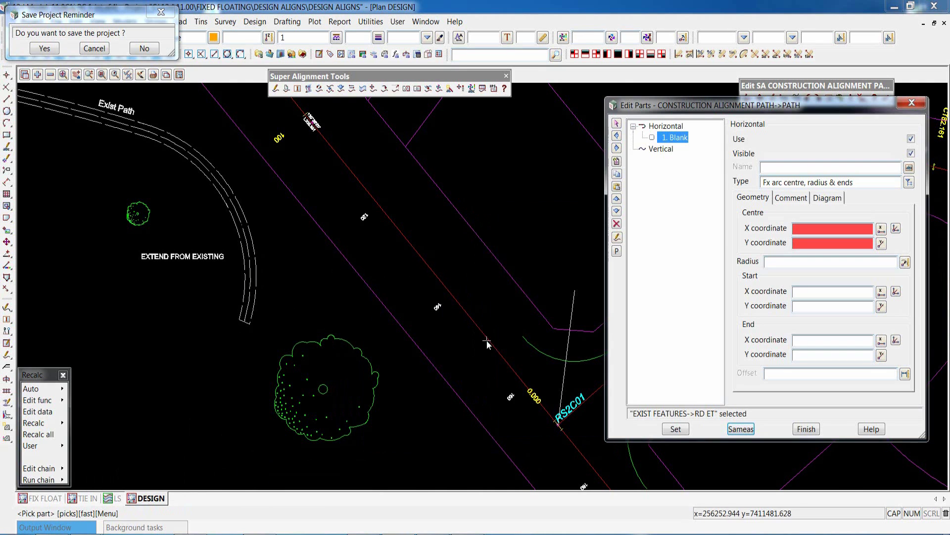
pyautogui.click(674, 430)
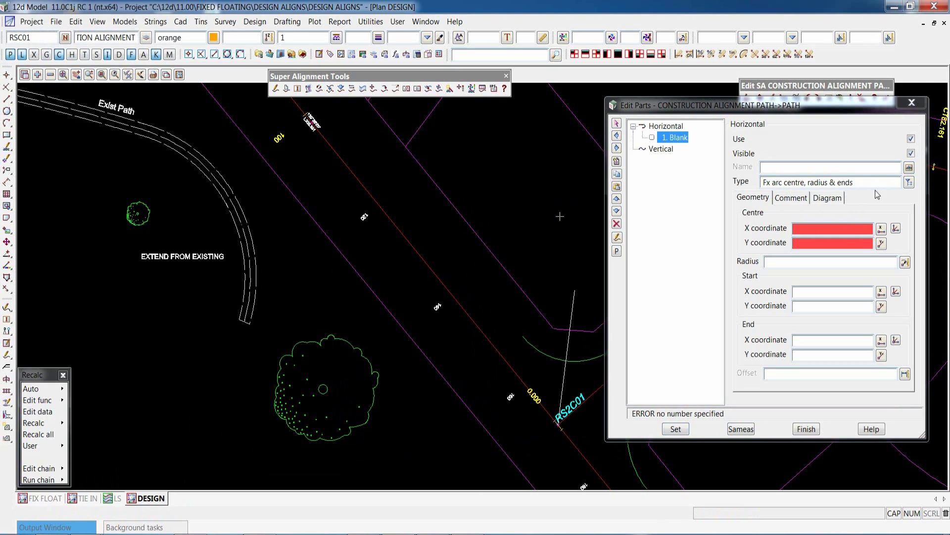
# Step: Reset the fixed arc by centre, radius and ends and try to copy it from the RD ET string's middle line
pyautogui.click(909, 182)
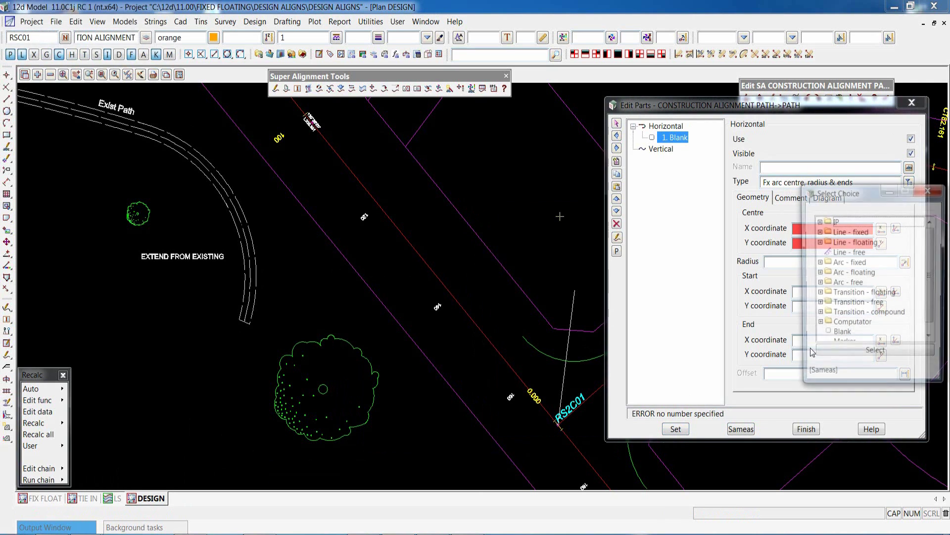
pyautogui.click(819, 263)
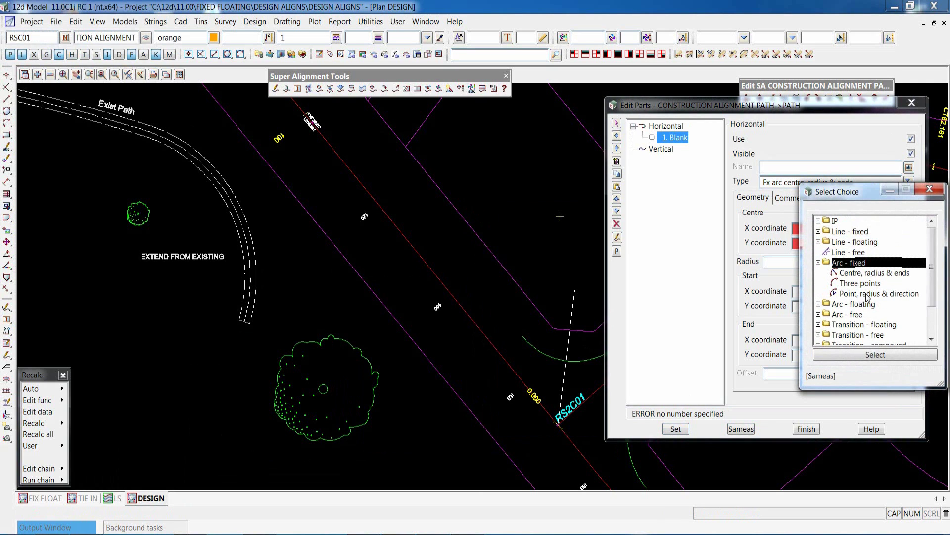
pyautogui.click(867, 274)
pyautogui.doubleClick(867, 274)
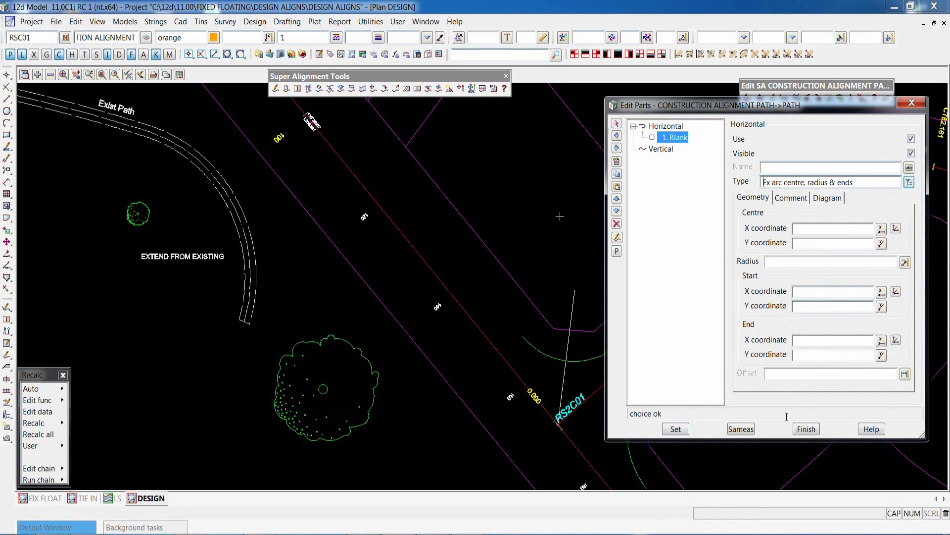
pyautogui.click(741, 429)
pyautogui.scroll(3, 246, 246)
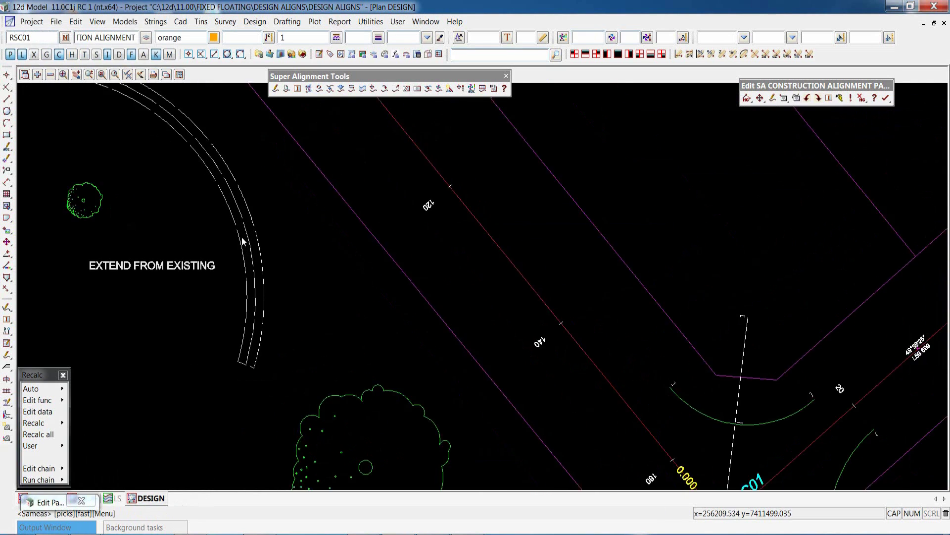
pyautogui.click(256, 267)
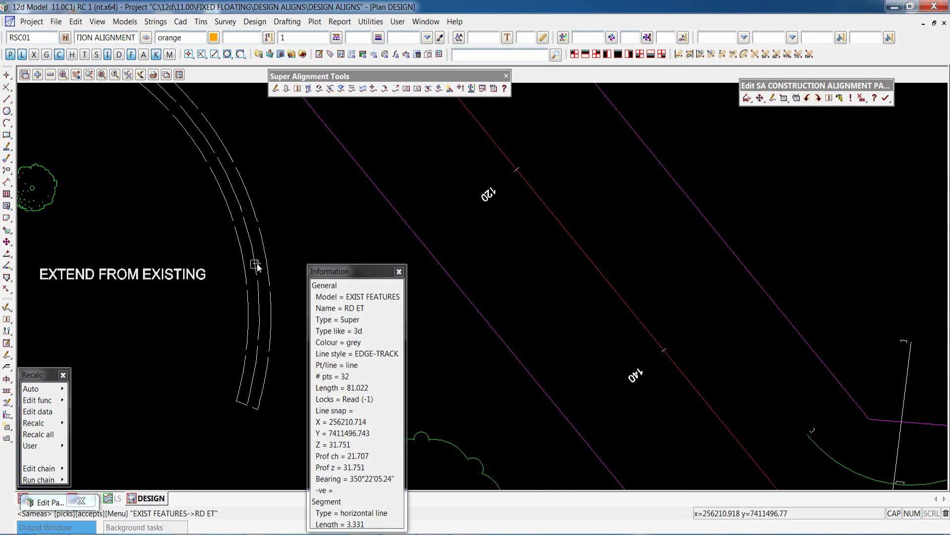
pyautogui.middleClick(495, 355)
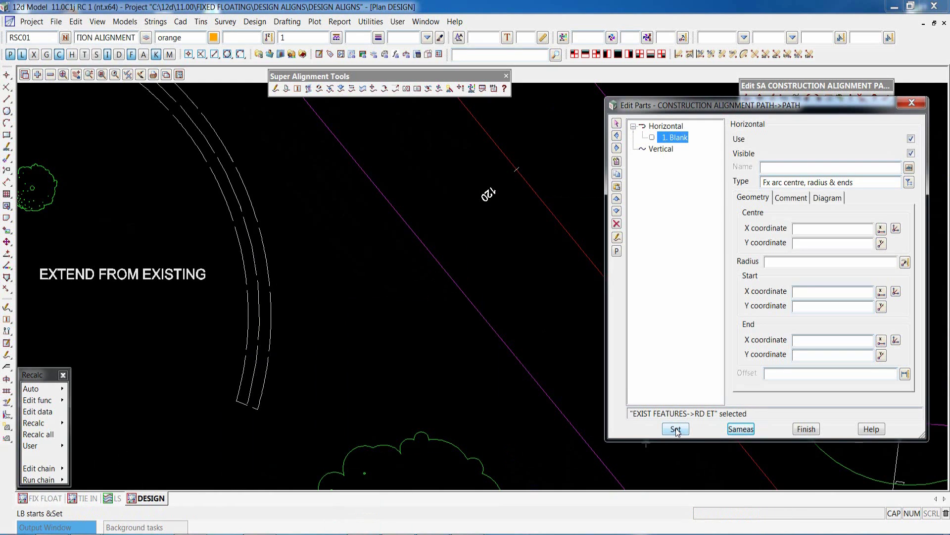
pyautogui.click(676, 430)
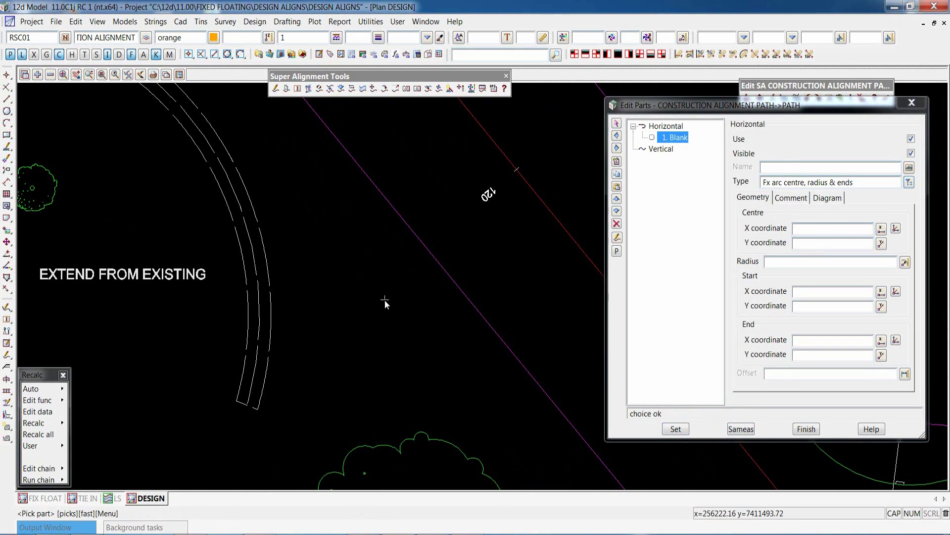
# Step: Change the type of the first horizontal part to a fixed arc through three points
pyautogui.scroll(-3, 385, 299)
pyautogui.scroll(3, 412, 275)
pyautogui.click(909, 183)
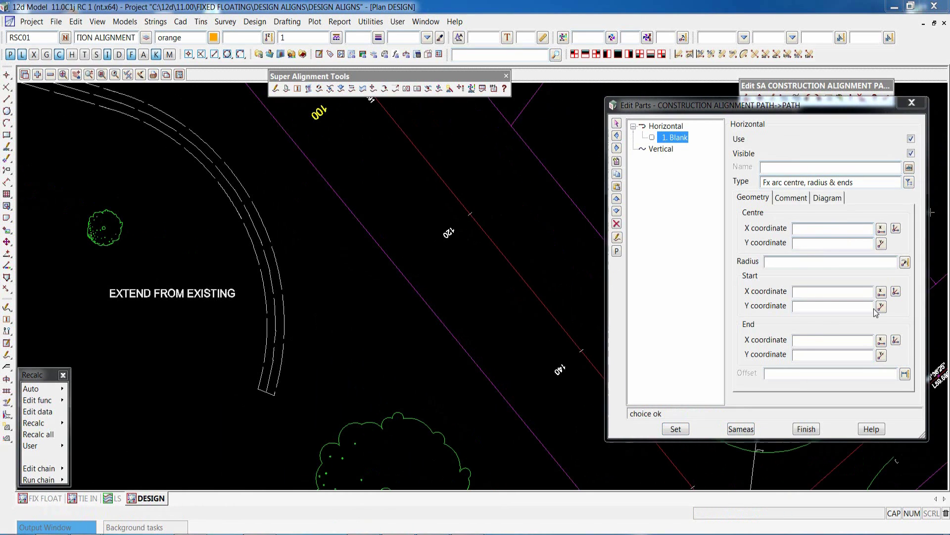
pyautogui.click(817, 263)
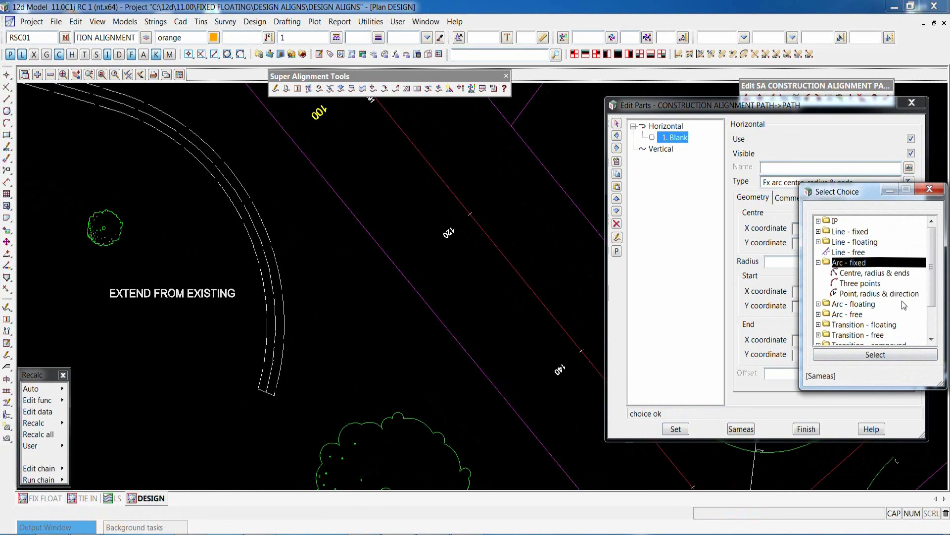
pyautogui.doubleClick(861, 284)
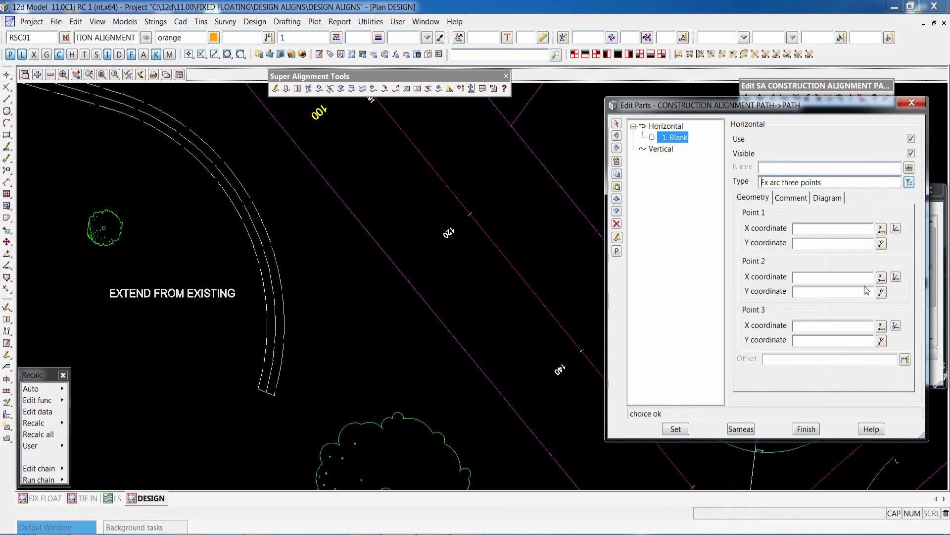
# Step: Pick arc points 1 and 2 along the middle line of the existing path's final curve
pyautogui.click(896, 239)
pyautogui.click(254, 226)
pyautogui.scroll(-1, 255, 226)
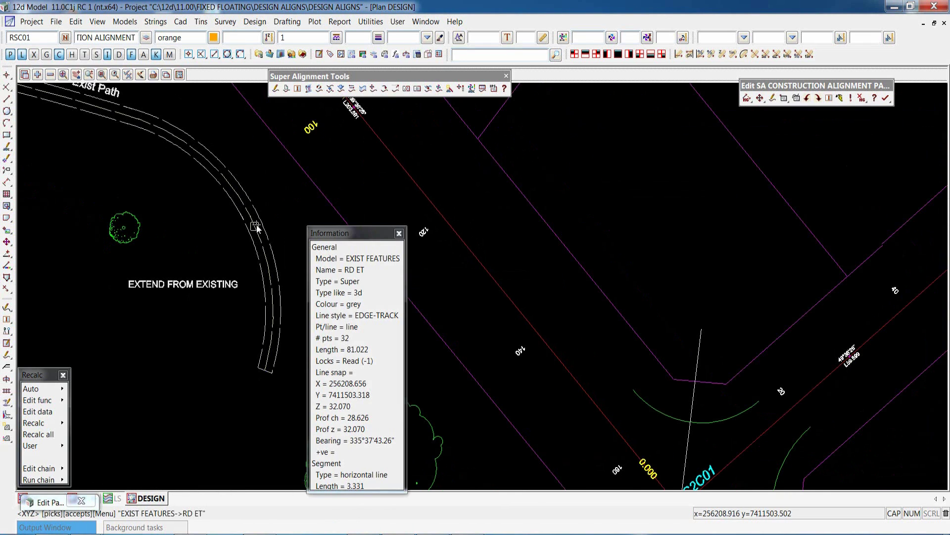
pyautogui.middleClick(372, 310)
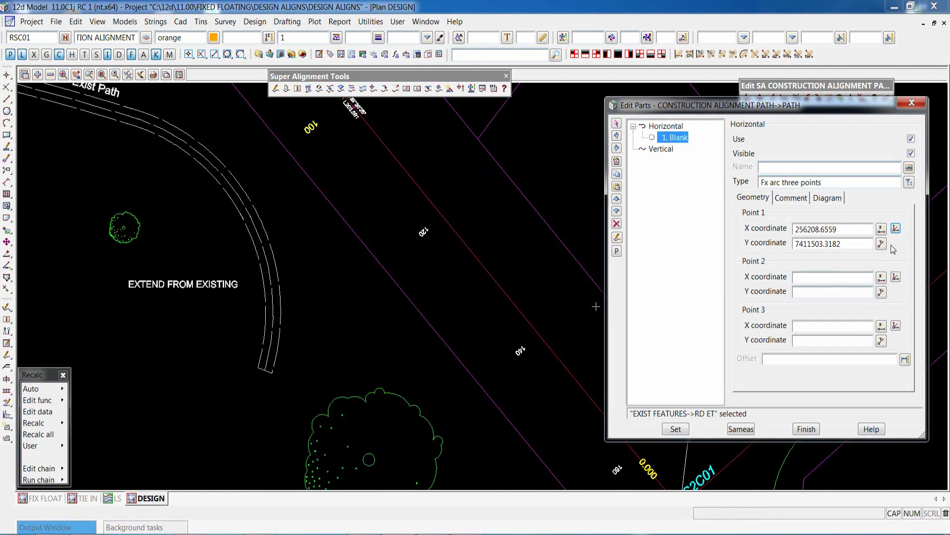
pyautogui.click(896, 277)
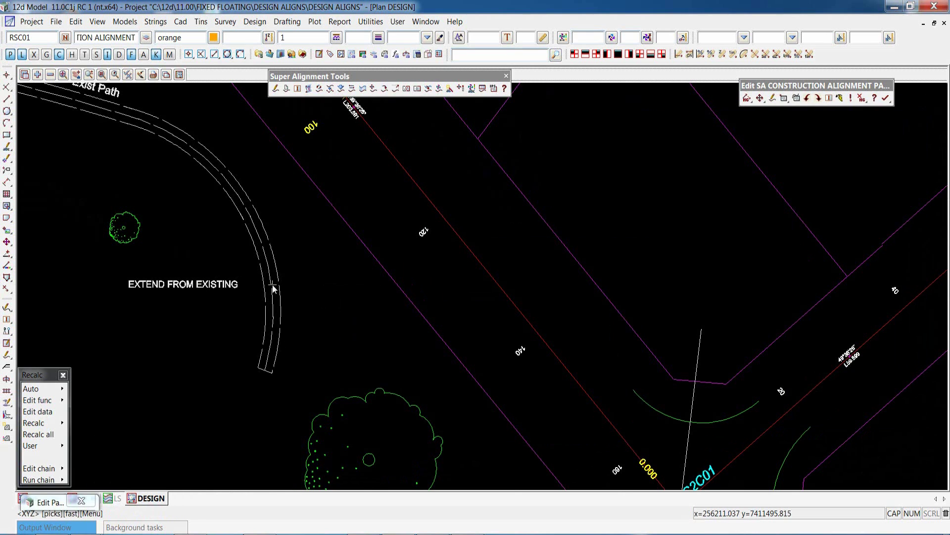
pyautogui.click(272, 286)
pyautogui.middleClick(273, 286)
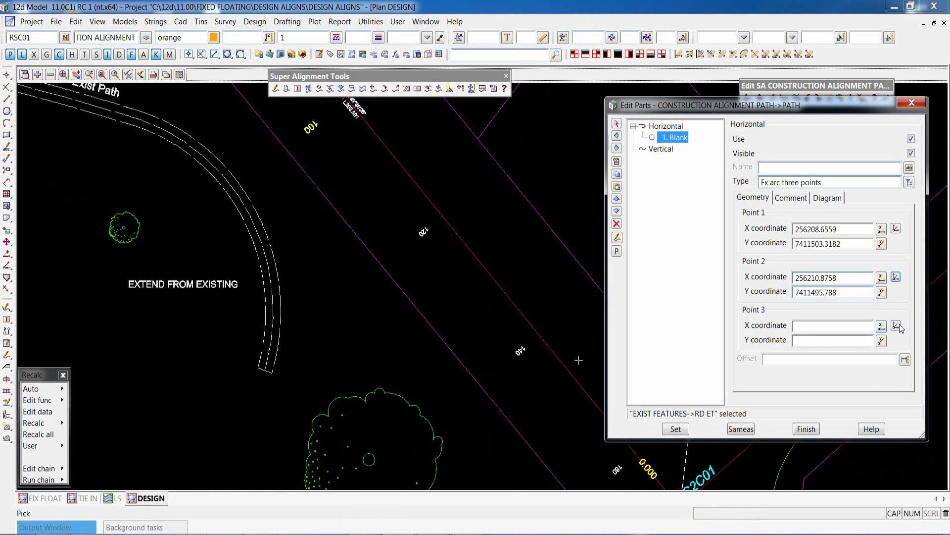
# Step: Pick arc point 3 at the existing path's end and set the three-point arc part
pyautogui.click(897, 325)
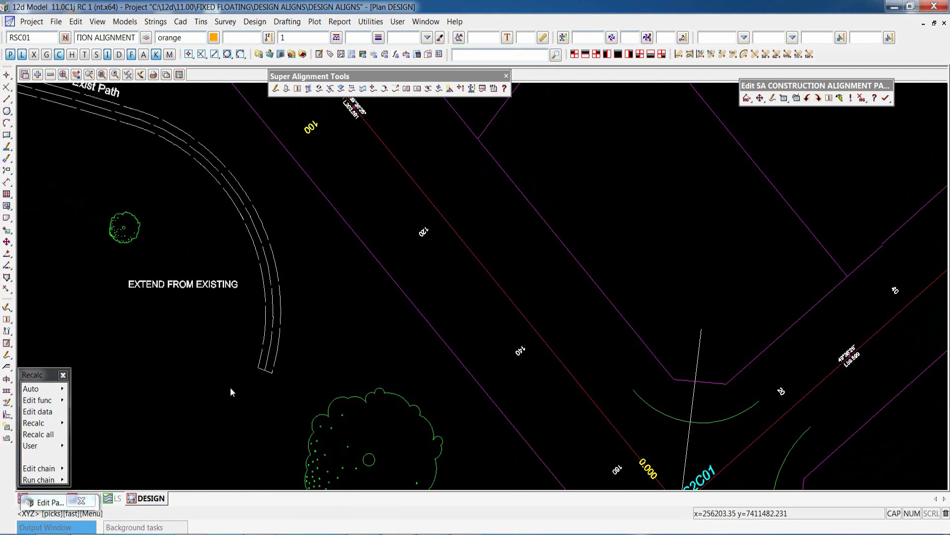
pyautogui.click(260, 373)
pyautogui.click(260, 373)
pyautogui.middleClick(260, 373)
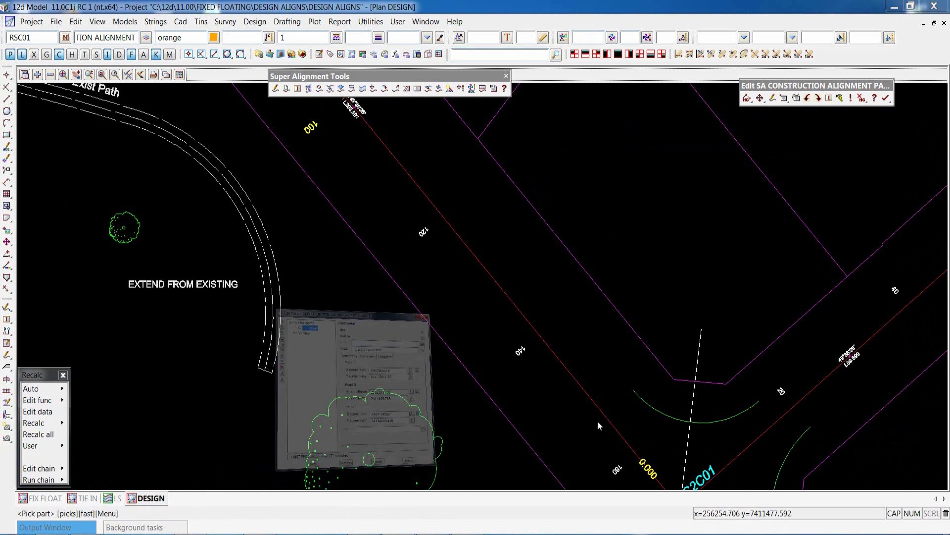
pyautogui.click(676, 429)
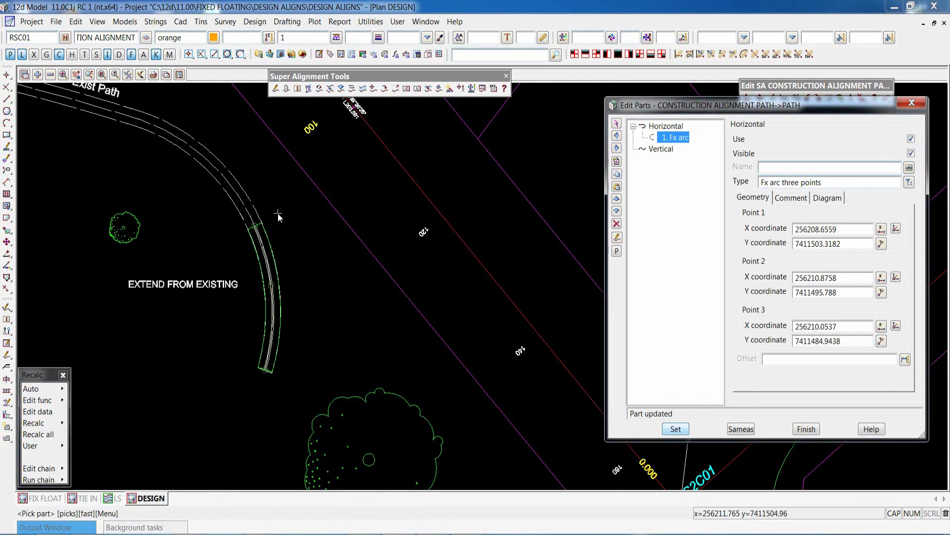
# Step: Insert a second horizontal part after the fixed arc and set its type to floating arc from end through point
pyautogui.scroll(-3, 177, 225)
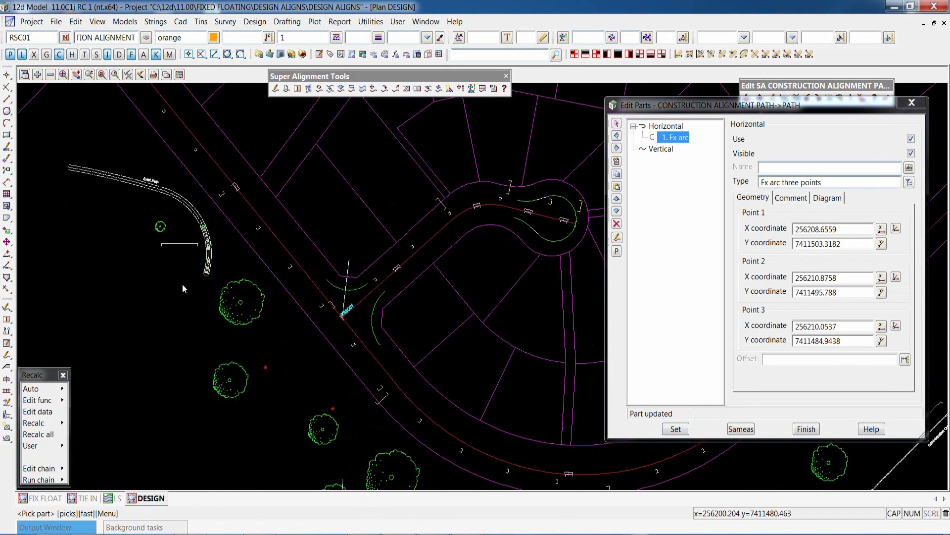
pyautogui.scroll(5, 197, 280)
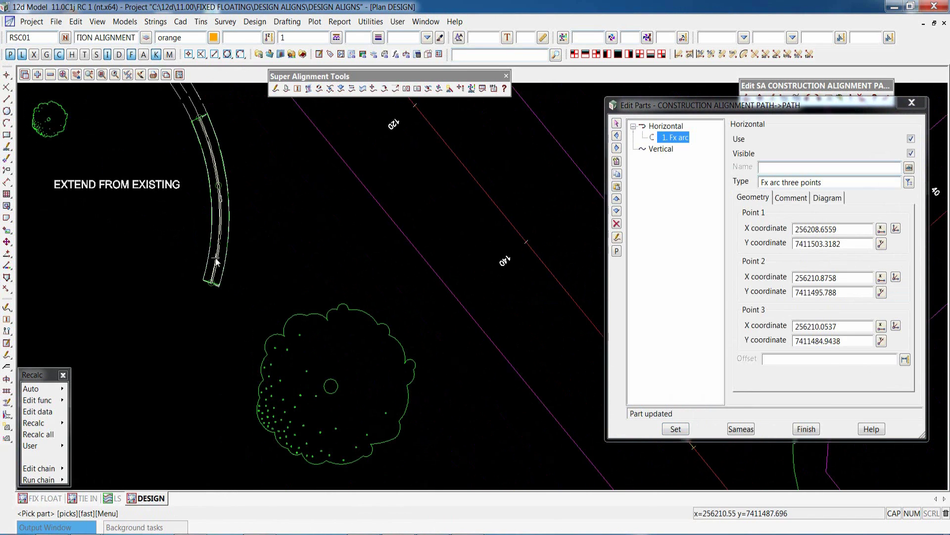
pyautogui.scroll(-3, 216, 259)
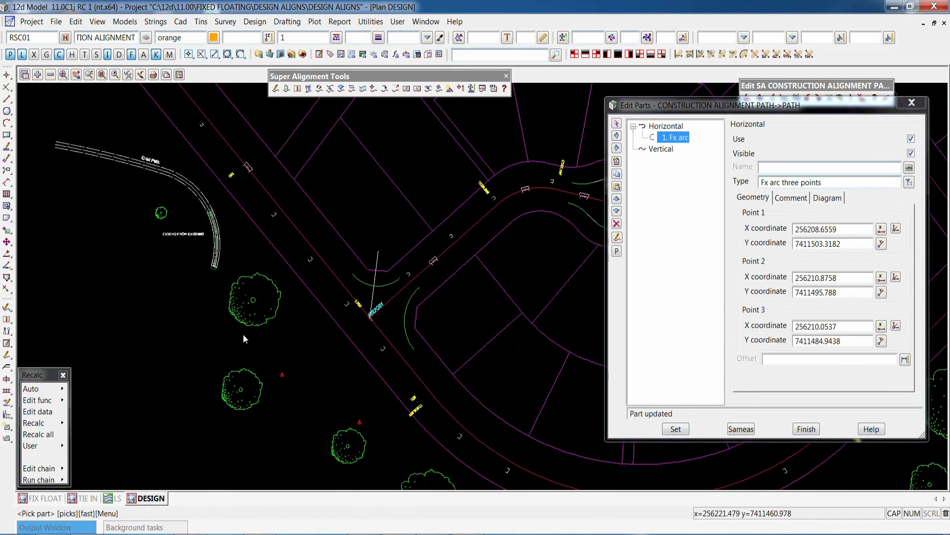
pyautogui.scroll(-3, 243, 333)
pyautogui.scroll(3, 369, 444)
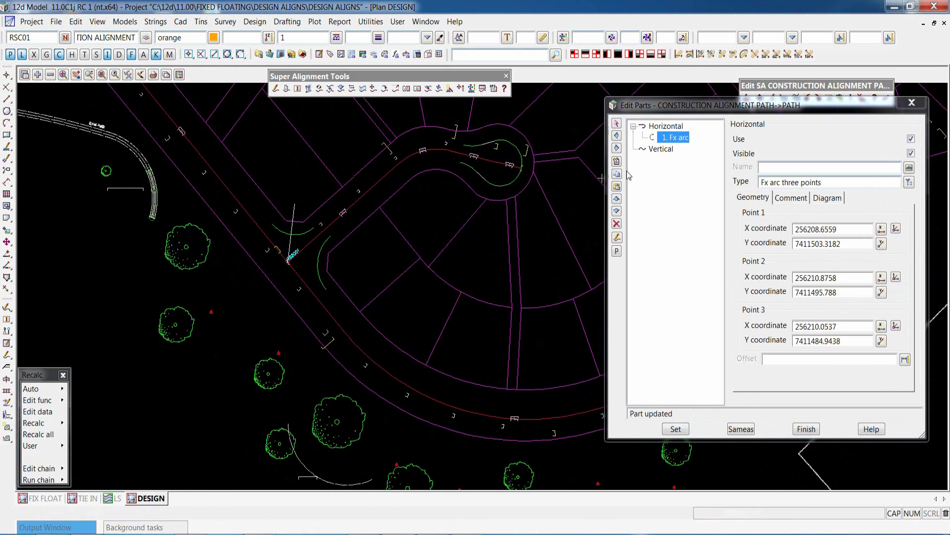
pyautogui.click(616, 161)
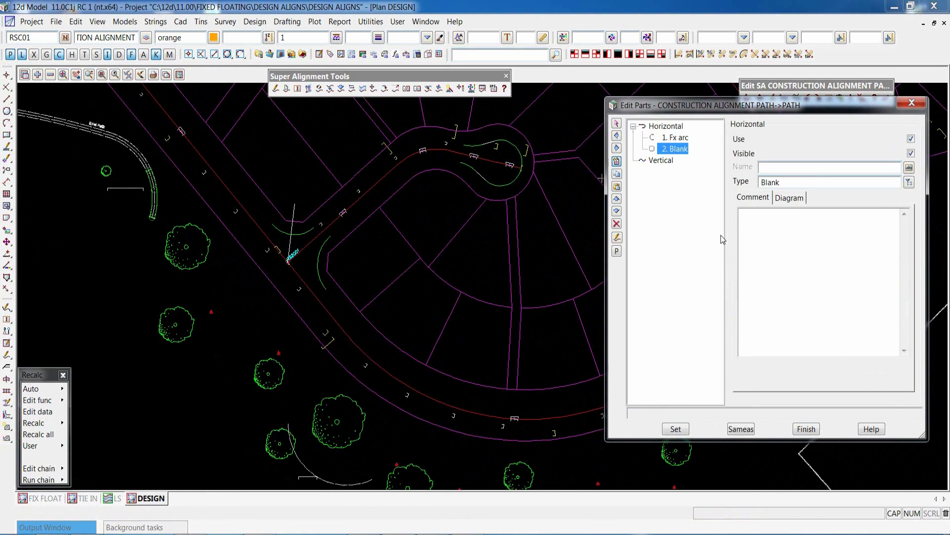
pyautogui.click(909, 182)
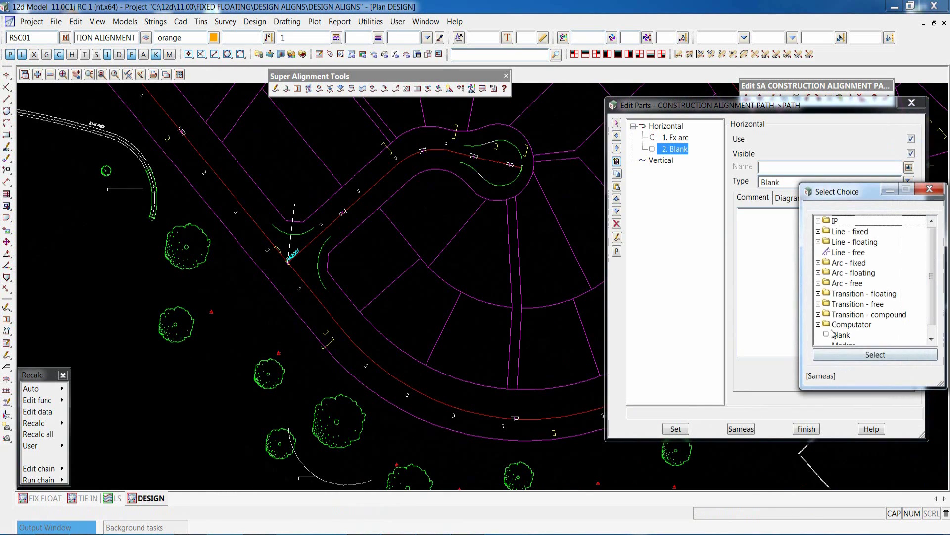
pyautogui.click(818, 273)
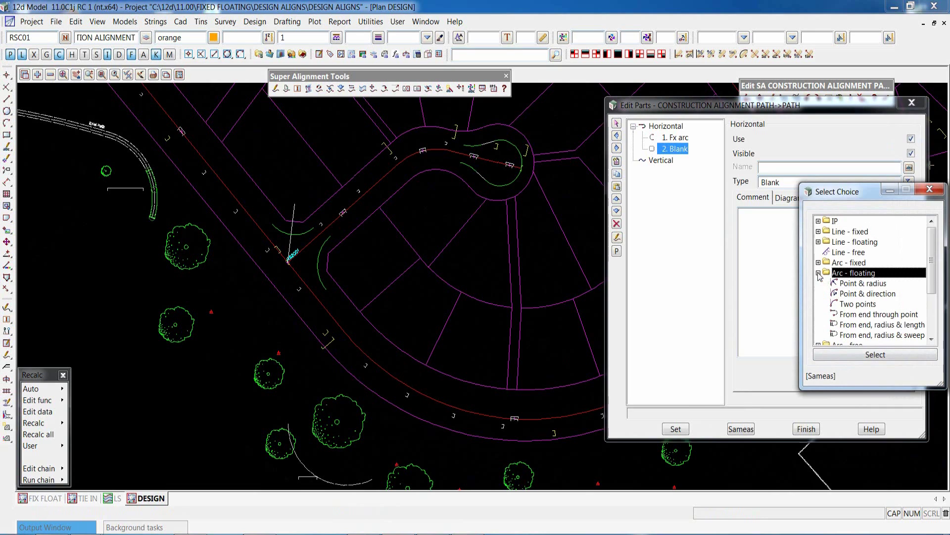
pyautogui.doubleClick(866, 315)
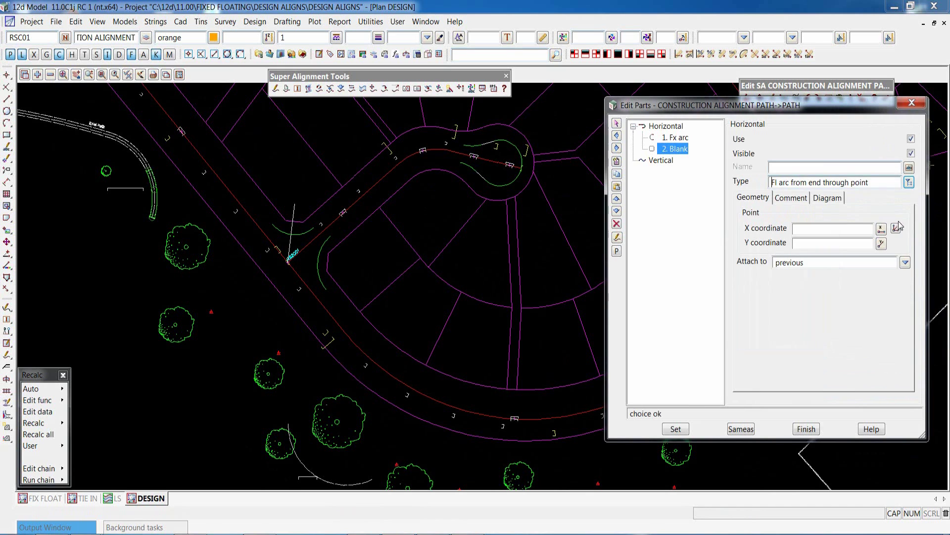
# Step: Pick the nearest red path control point beyond the existing path's end as the floating arc's point and set the part
pyautogui.click(896, 228)
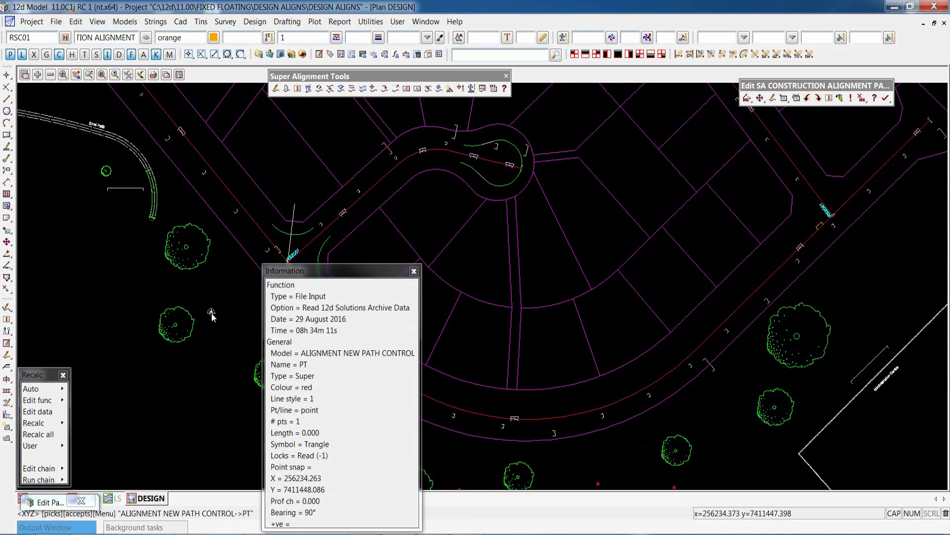
pyautogui.click(258, 270)
pyautogui.press('Return')
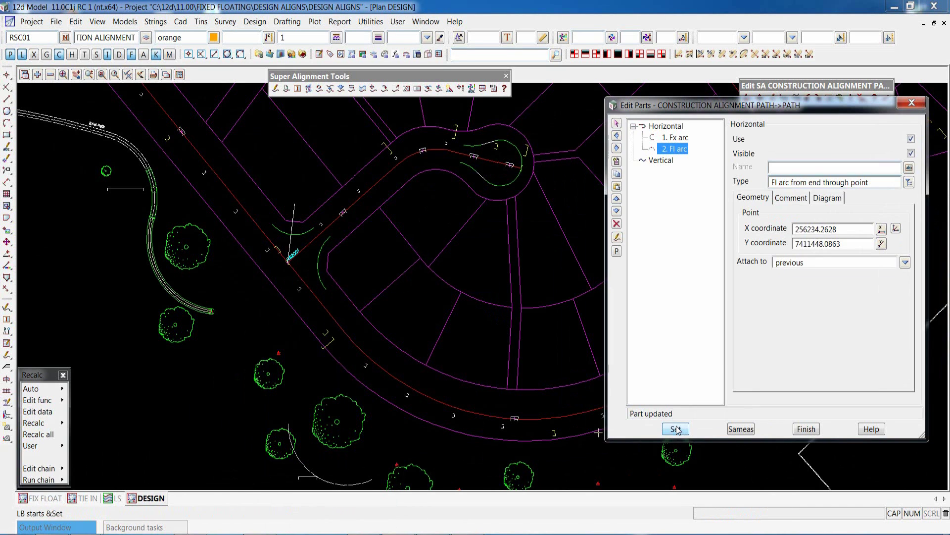
# Step: Duplicate the floating arc as a third part, pick the second red control point as its through point, and set it
pyautogui.click(617, 175)
pyautogui.click(617, 186)
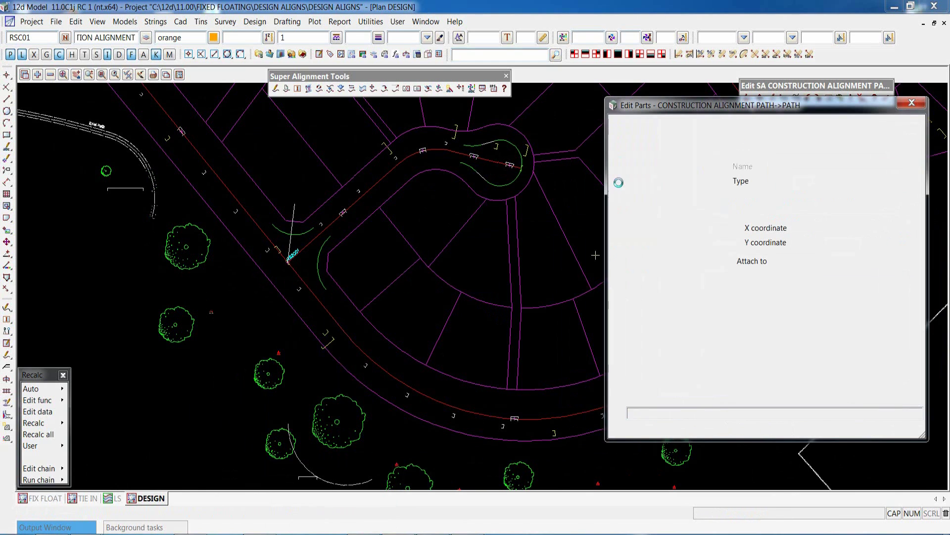
pyautogui.click(911, 139)
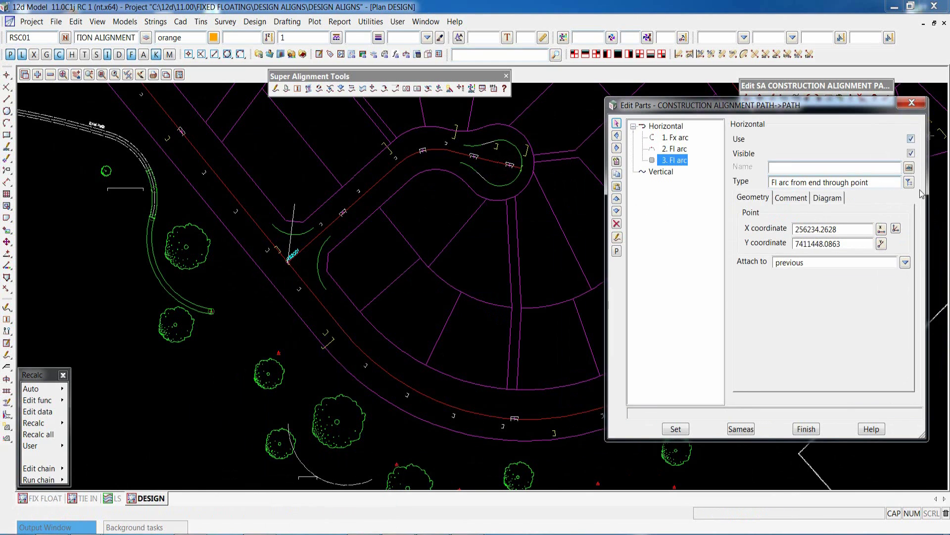
pyautogui.click(896, 229)
pyautogui.click(279, 357)
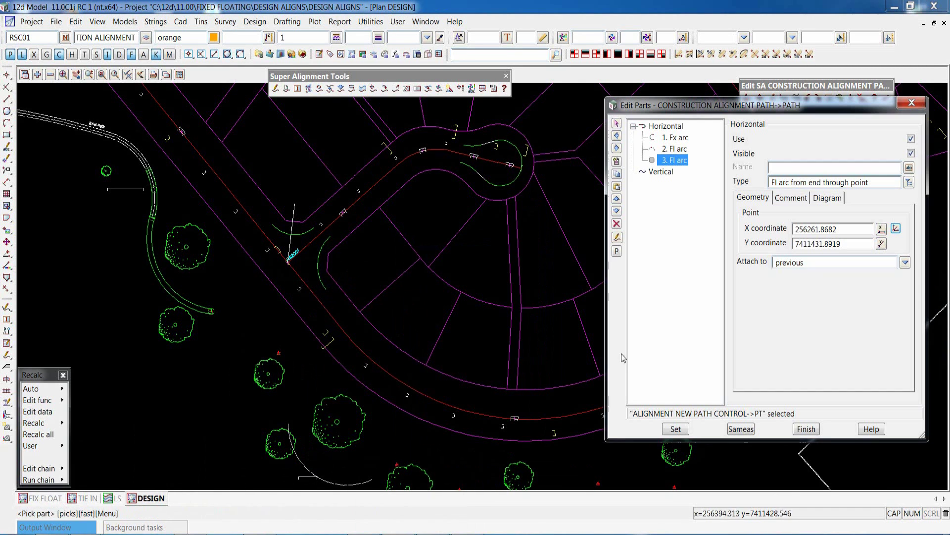
pyautogui.click(676, 429)
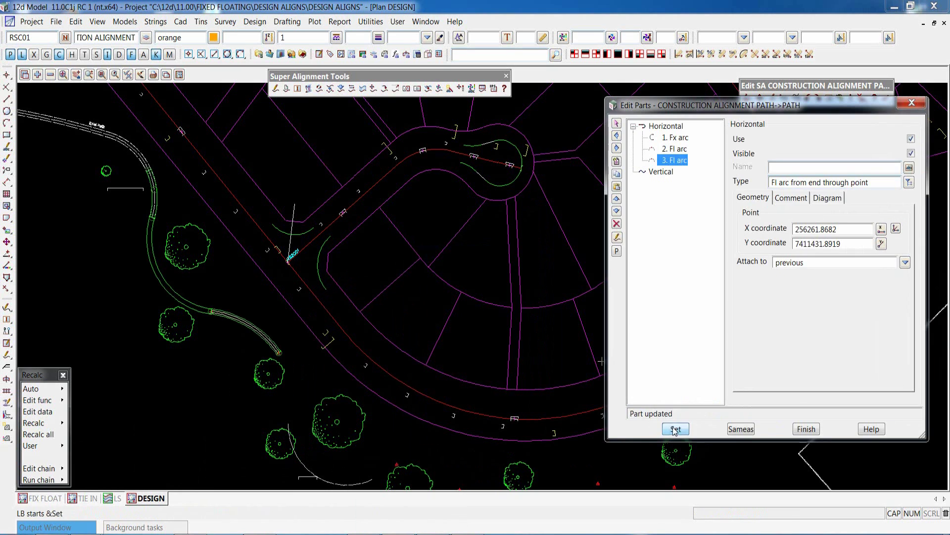
# Step: Insert a blank fourth horizontal part after the third part for the retaining wall section
pyautogui.scroll(-2, 290, 428)
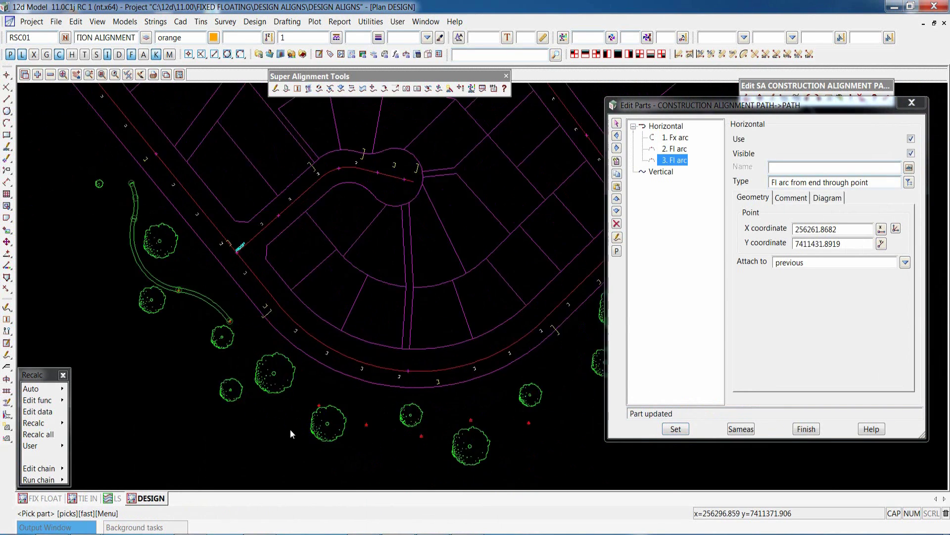
pyautogui.scroll(3, 277, 421)
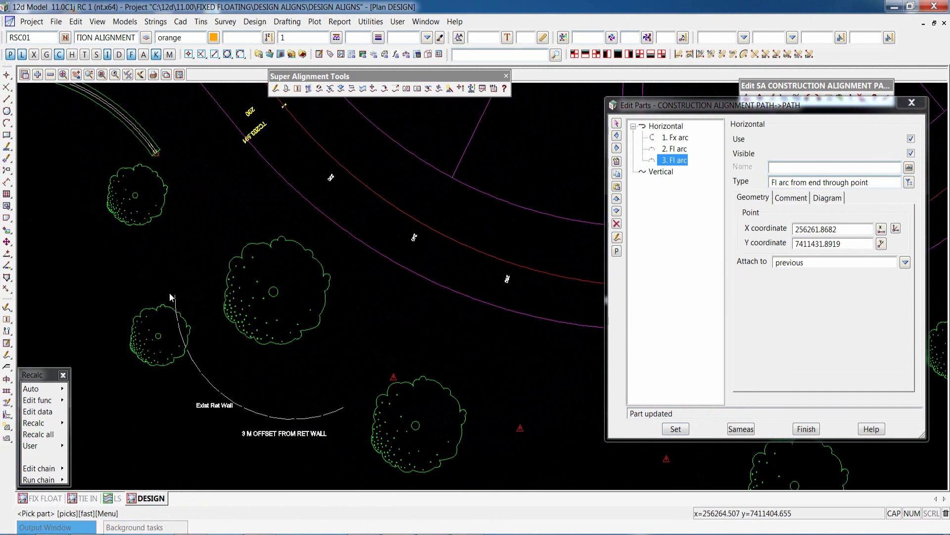
pyautogui.click(617, 162)
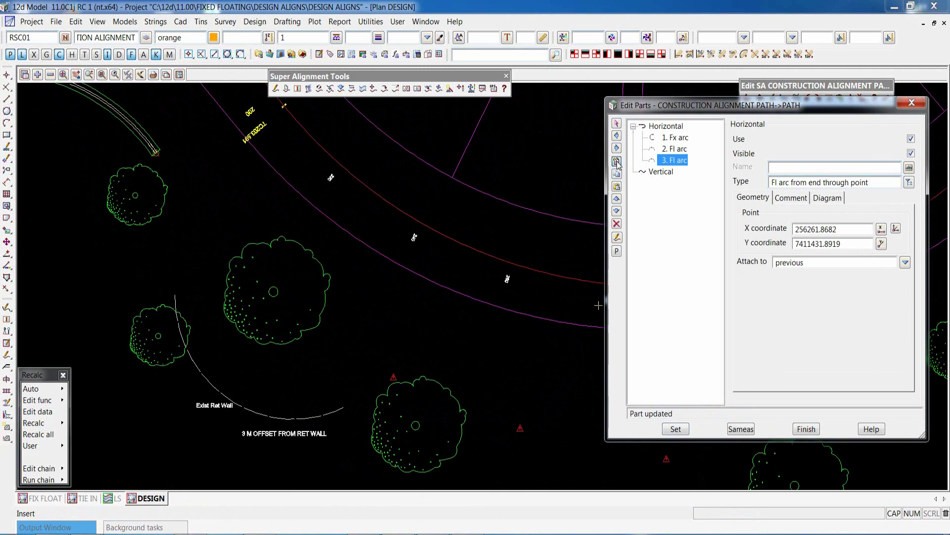
# Step: Try to define the fourth part as a fixed arc by centre, radius and ends copied from the existing retaining wall
pyautogui.click(906, 183)
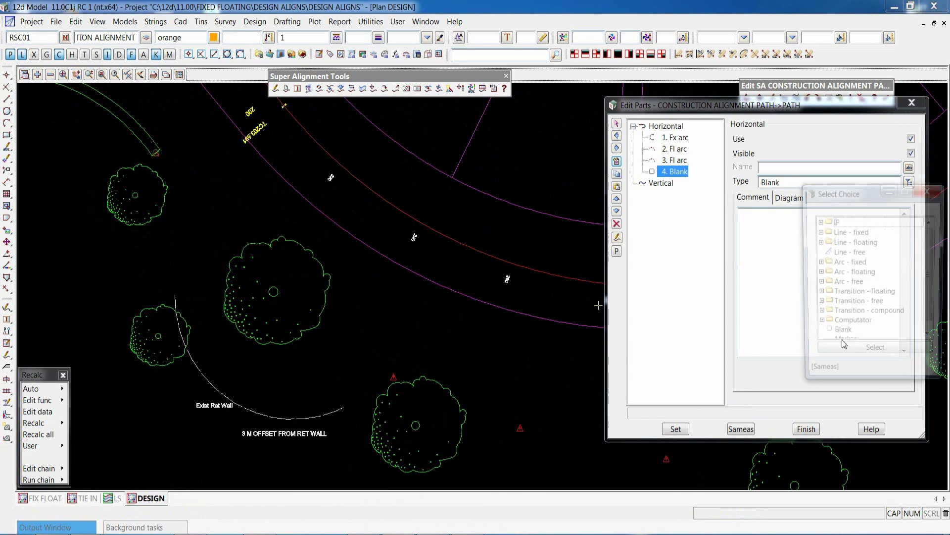
pyautogui.click(819, 263)
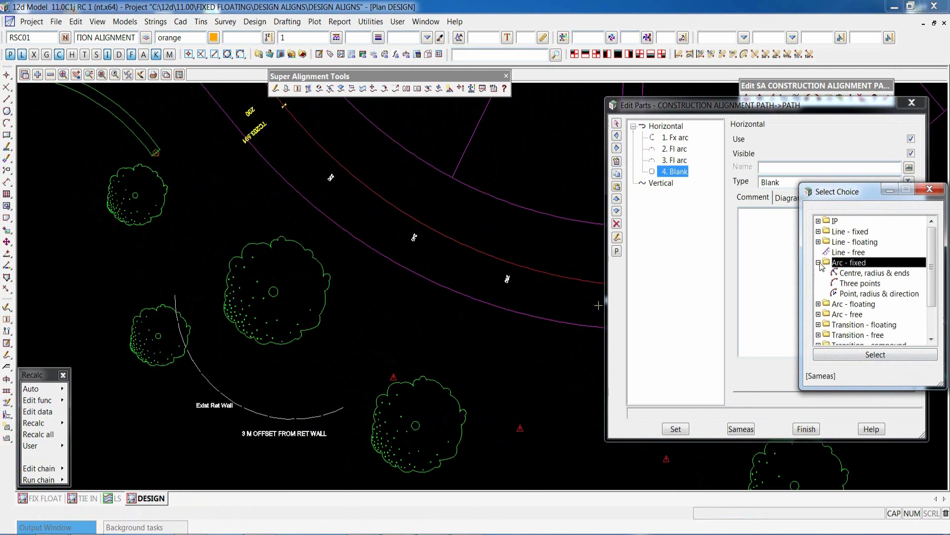
pyautogui.doubleClick(864, 273)
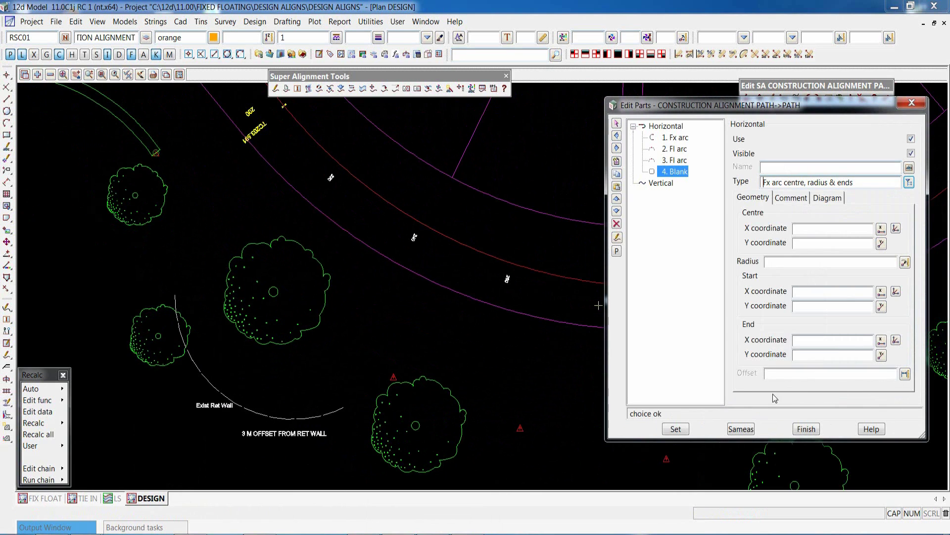
pyautogui.click(740, 428)
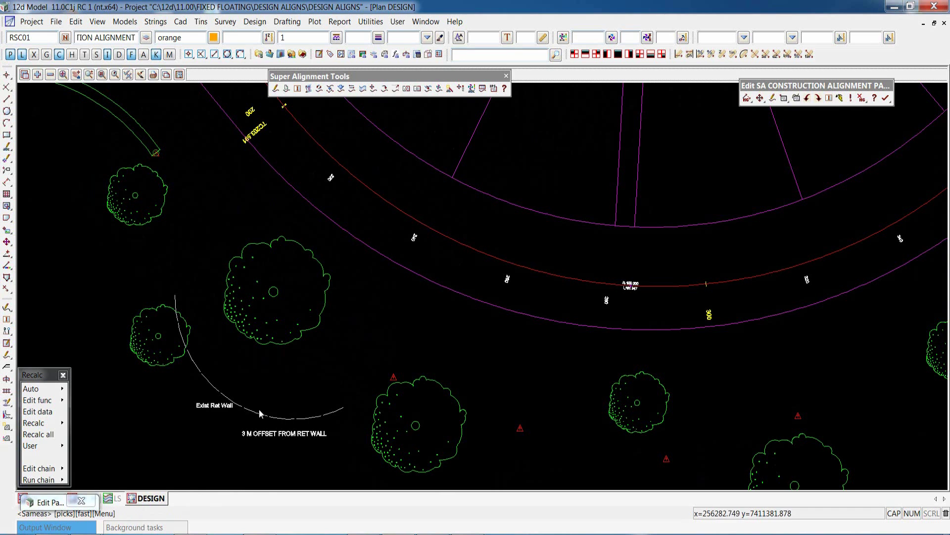
pyautogui.click(312, 369)
pyautogui.click(312, 369)
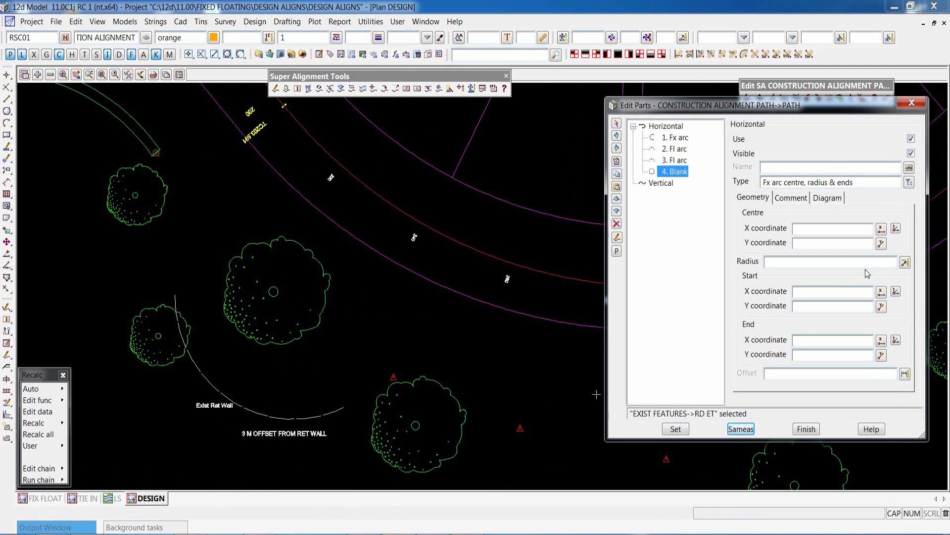
# Step: Change the fourth part's type to a fixed arc through three points
pyautogui.click(910, 183)
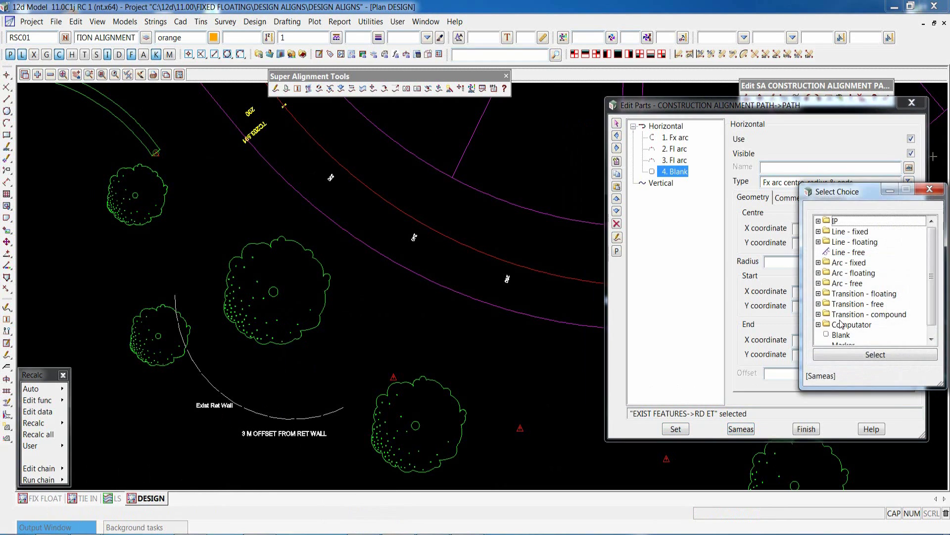
pyautogui.click(819, 263)
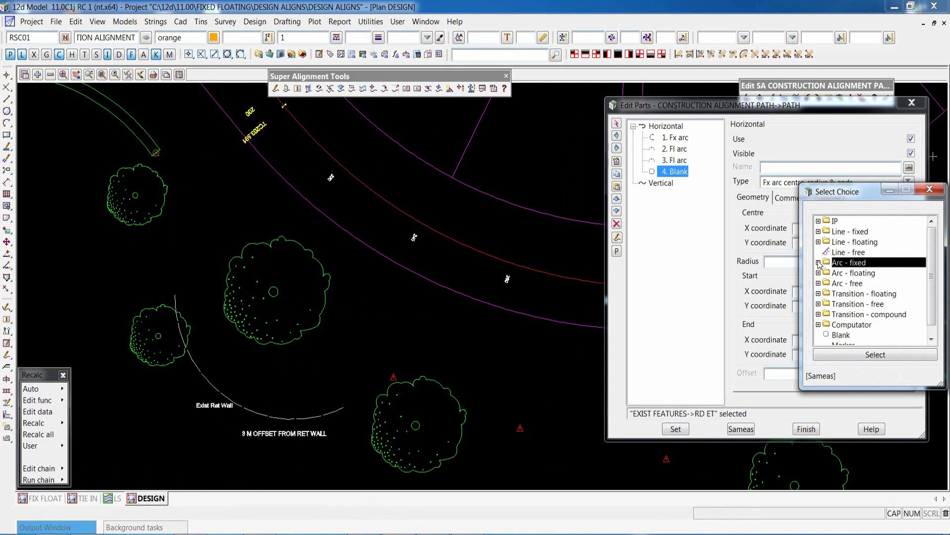
pyautogui.doubleClick(860, 285)
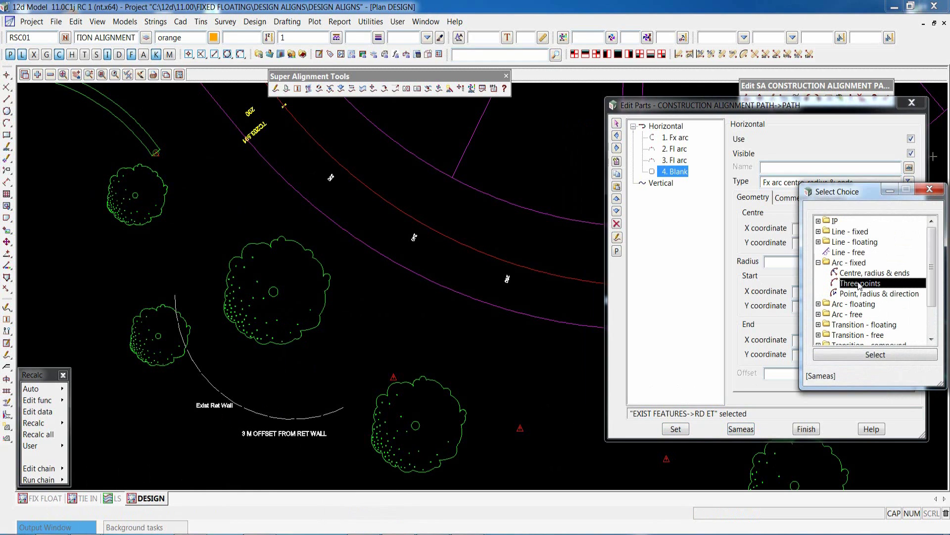
# Step: Pick arc points 1 and 2 along the existing retaining wall and point 3 at the wall's eastern end
pyautogui.click(896, 229)
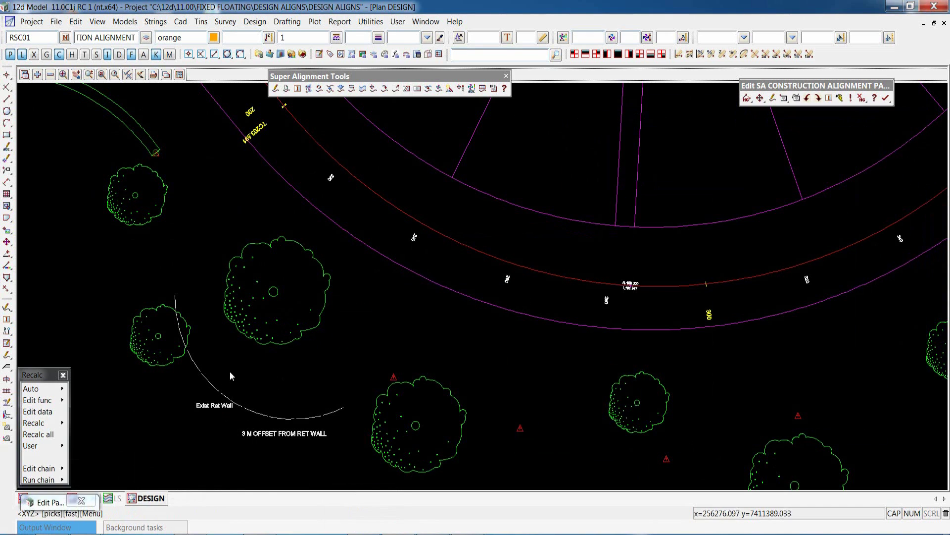
pyautogui.click(201, 371)
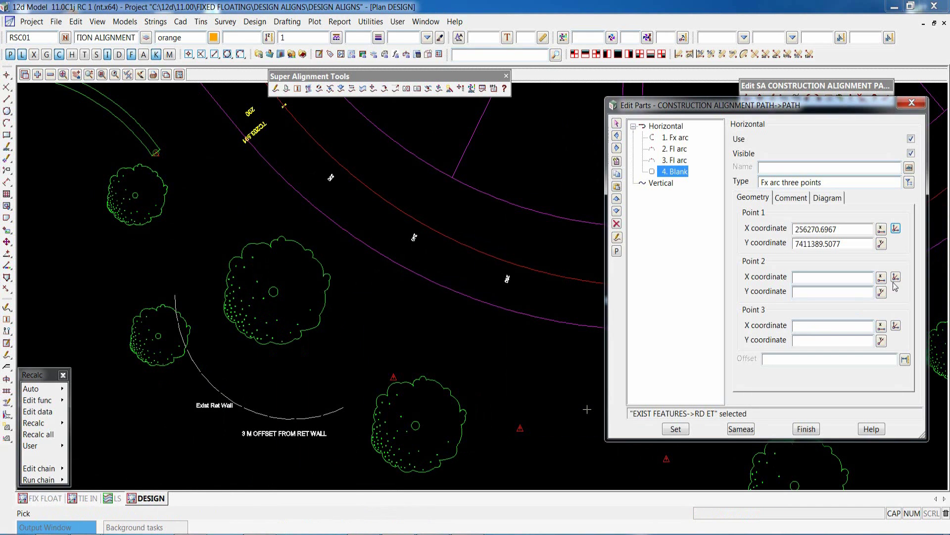
pyautogui.click(896, 277)
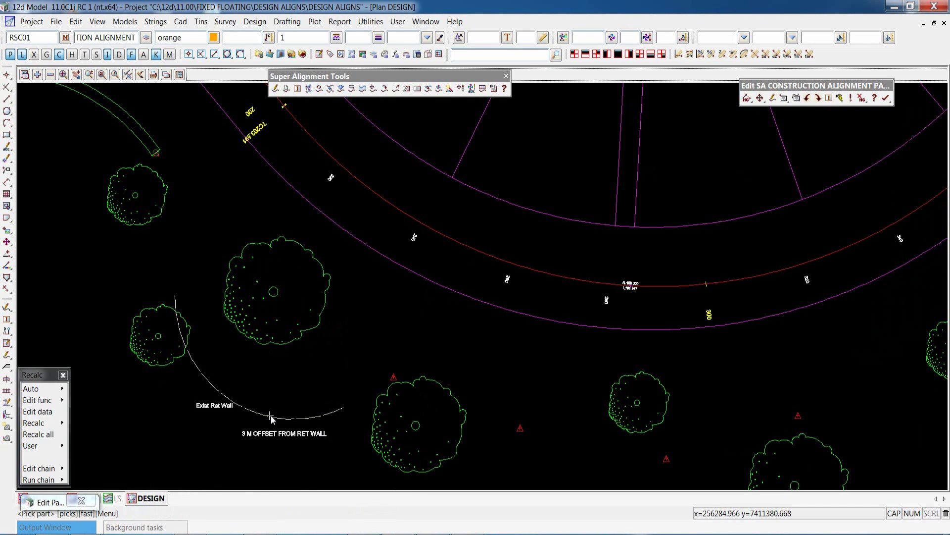
pyautogui.click(271, 416)
pyautogui.click(896, 325)
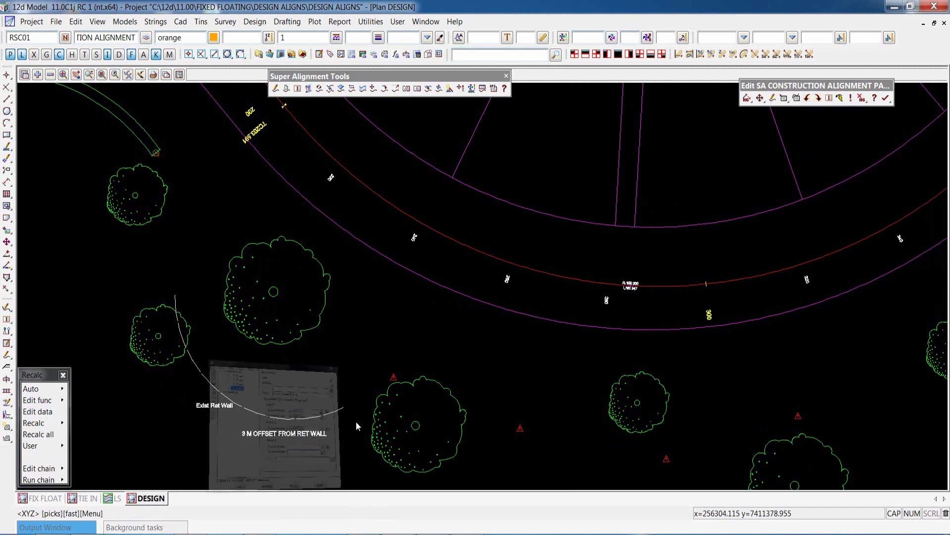
pyautogui.click(344, 408)
pyautogui.middleClick(344, 407)
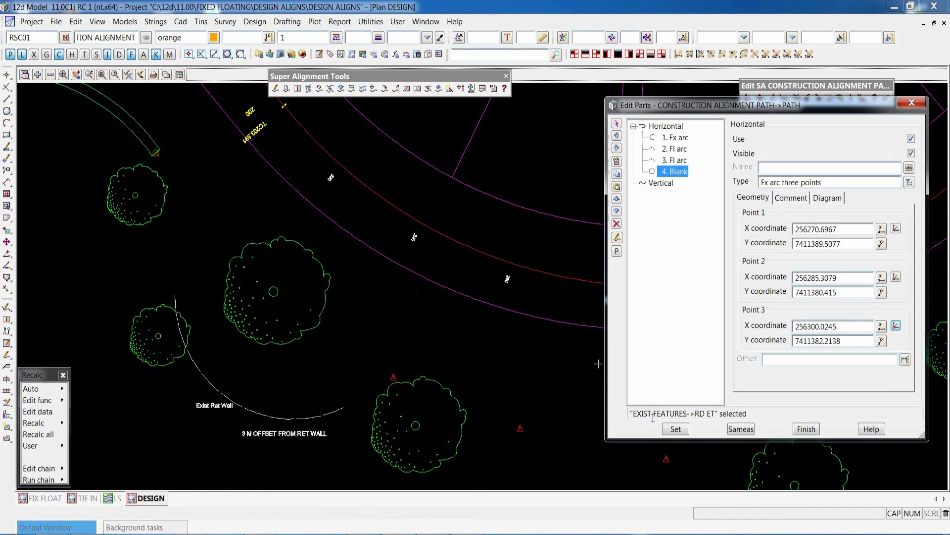
# Step: Set the retaining wall arc part and apply an offset of -3 to it
pyautogui.click(678, 429)
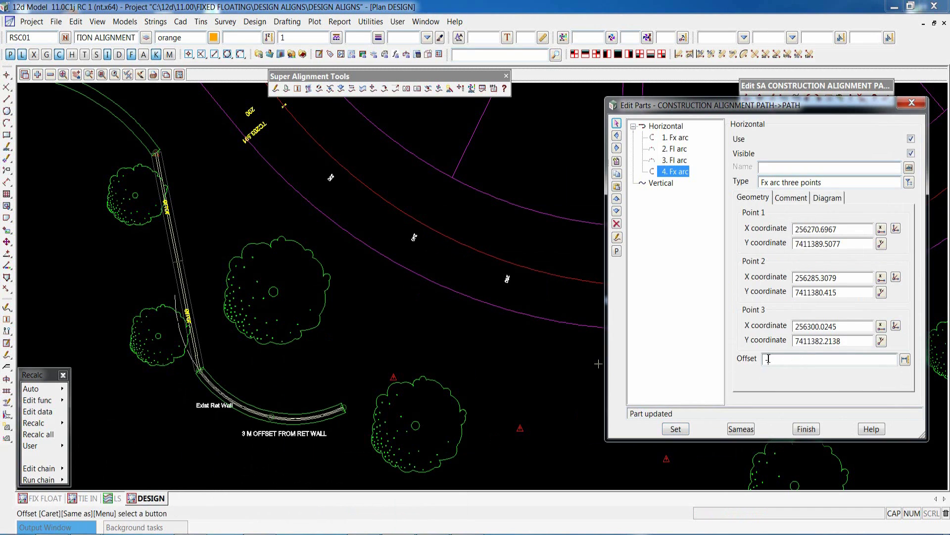
pyautogui.click(676, 428)
pyautogui.click(616, 237)
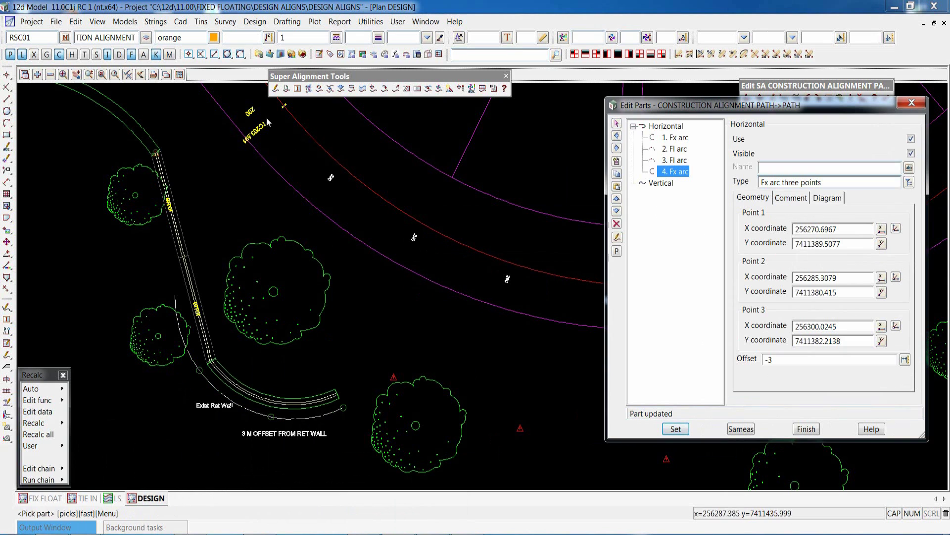
# Step: Insert a free arc from end between the third floating arc and the fixed retaining wall arc
pyautogui.scroll(-2, 335, 348)
pyautogui.scroll(1, 326, 321)
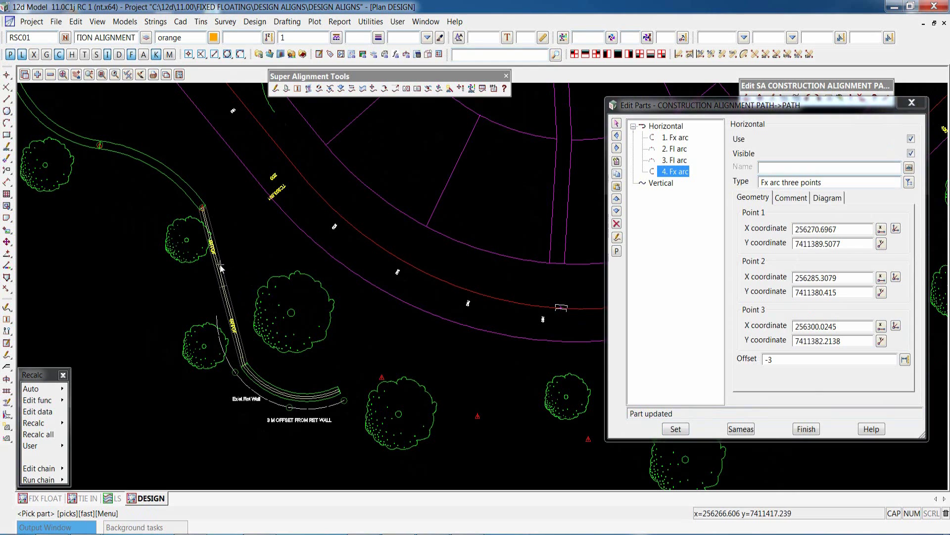
pyautogui.click(677, 161)
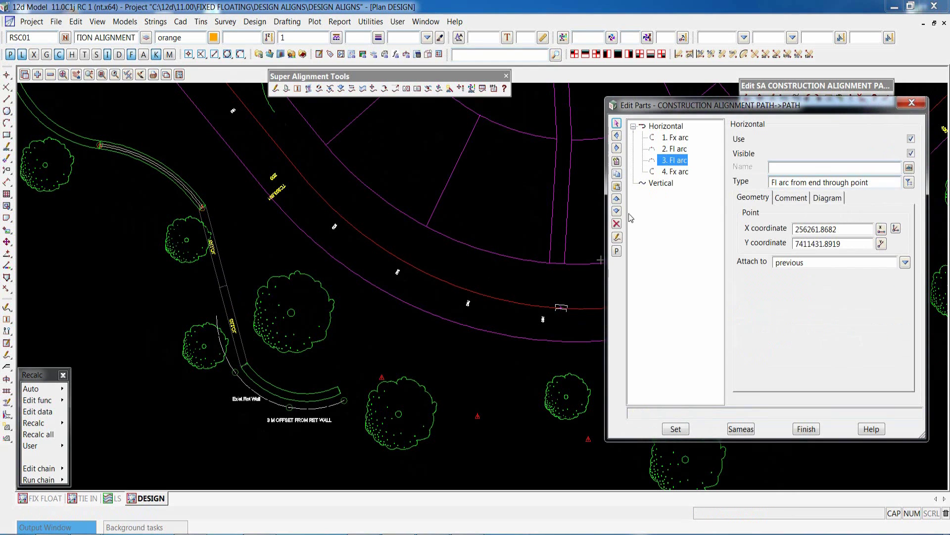
pyautogui.click(616, 162)
pyautogui.click(909, 183)
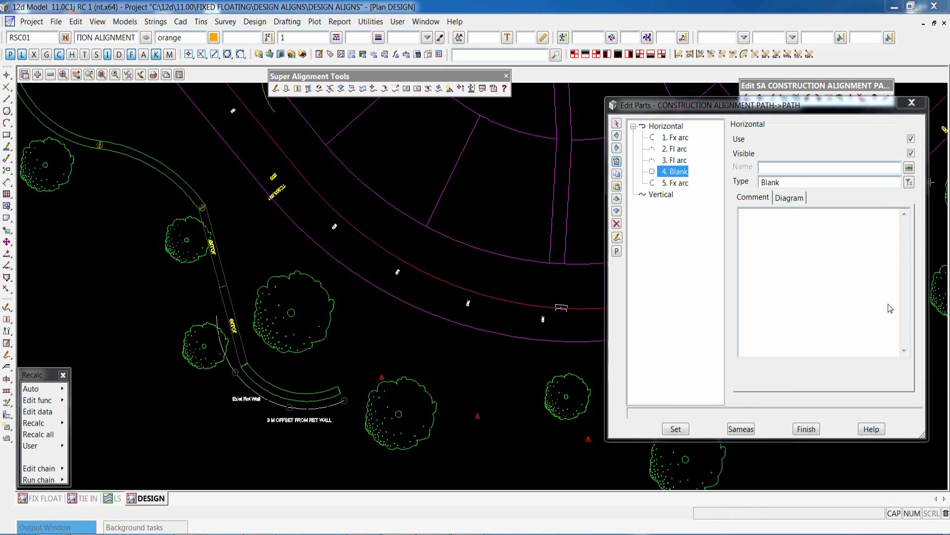
pyautogui.click(819, 284)
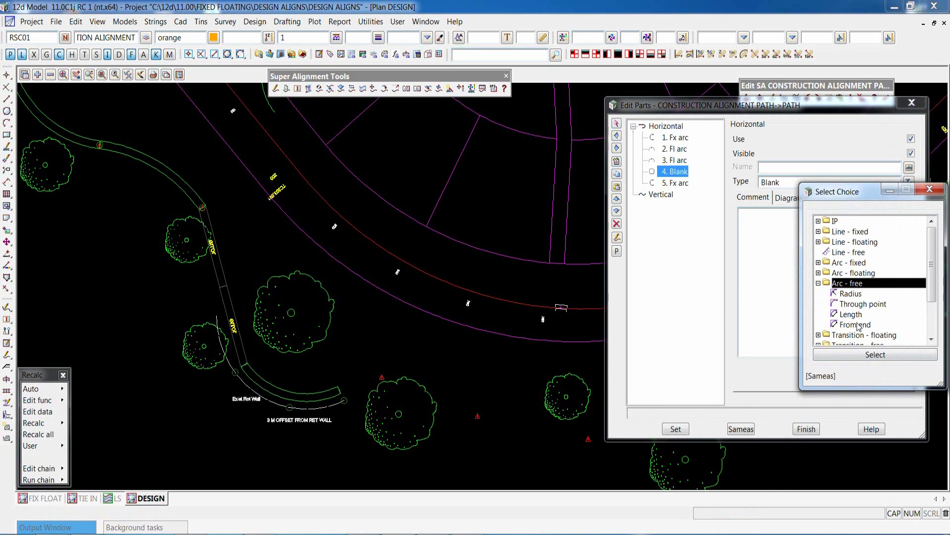
pyautogui.doubleClick(858, 327)
pyautogui.click(676, 429)
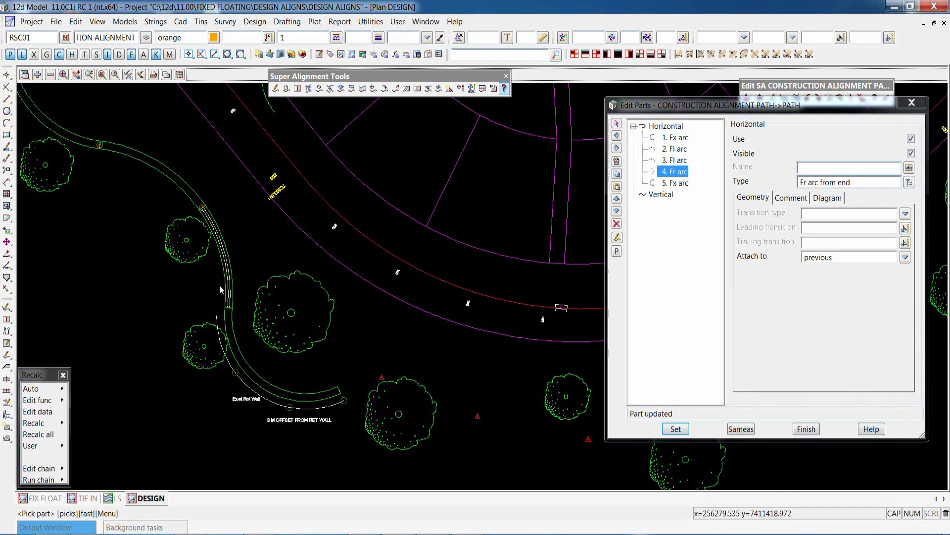
# Step: Copy the third part after the retaining wall arc and set its through point to the first control point east of the wall
pyautogui.scroll(-5, 181, 304)
pyautogui.scroll(2, 461, 309)
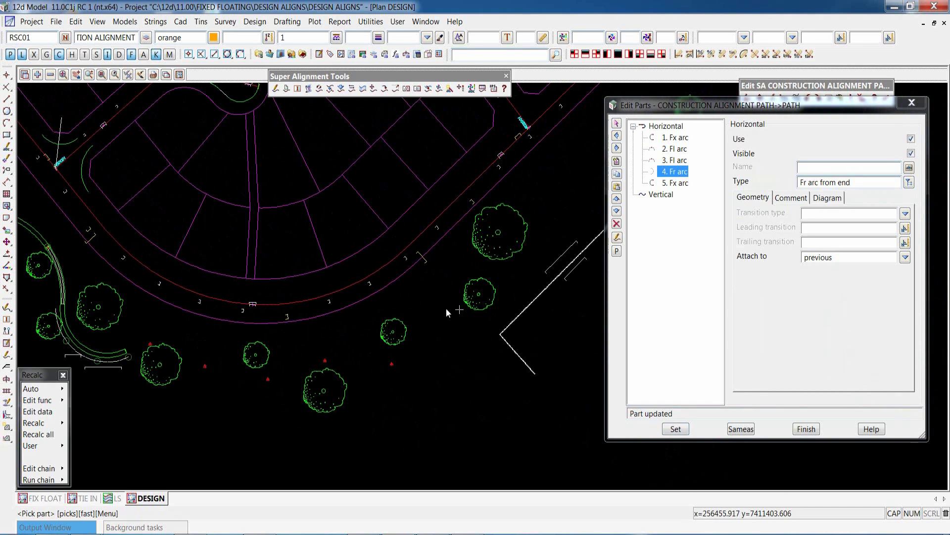
pyautogui.click(674, 160)
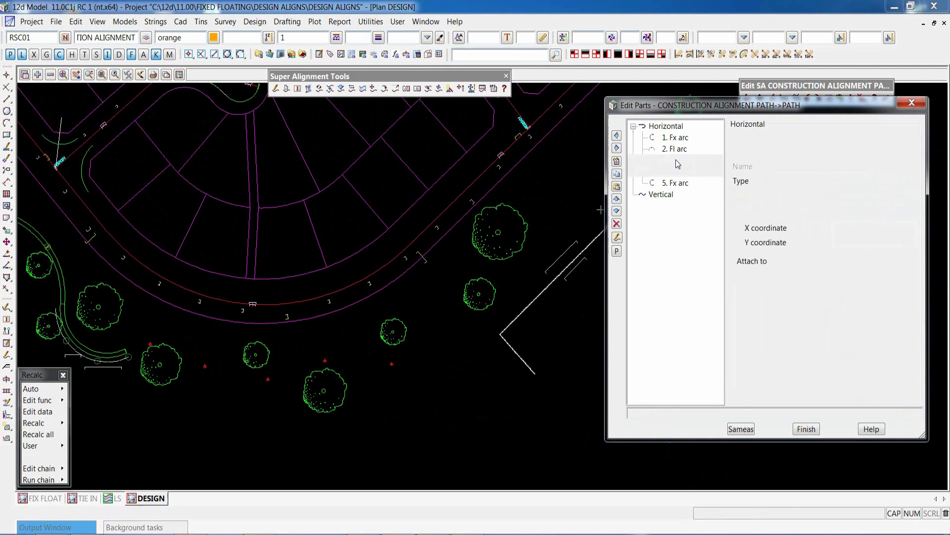
pyautogui.click(617, 174)
pyautogui.click(685, 183)
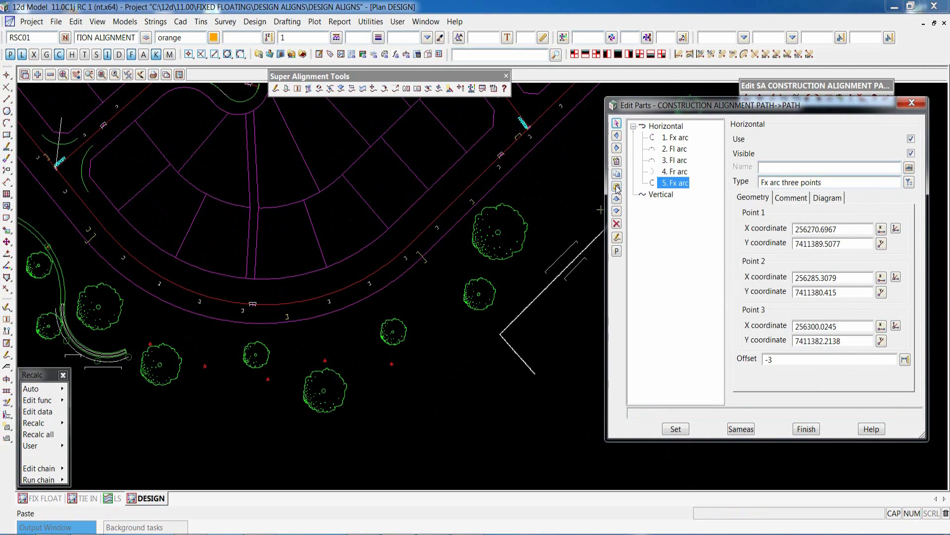
pyautogui.click(616, 187)
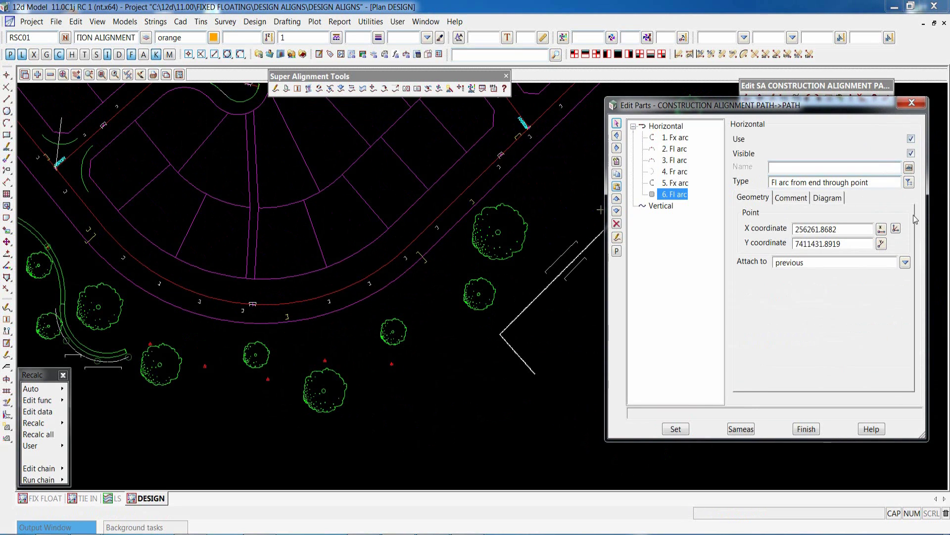
pyautogui.click(896, 228)
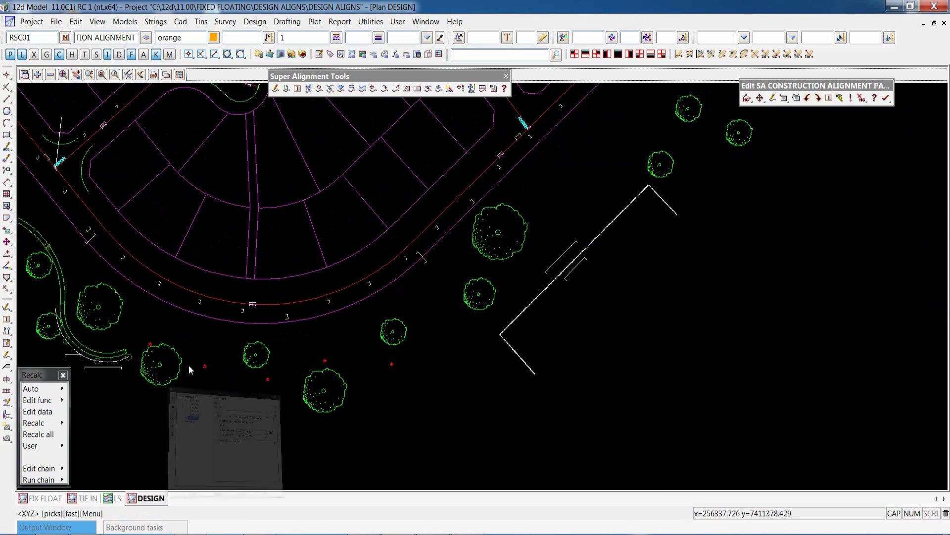
pyautogui.click(149, 341)
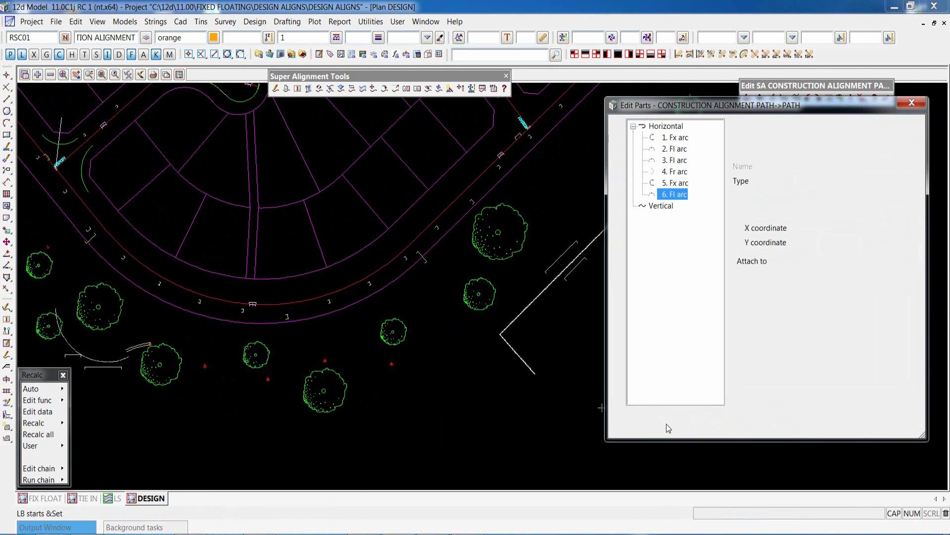
pyautogui.click(668, 428)
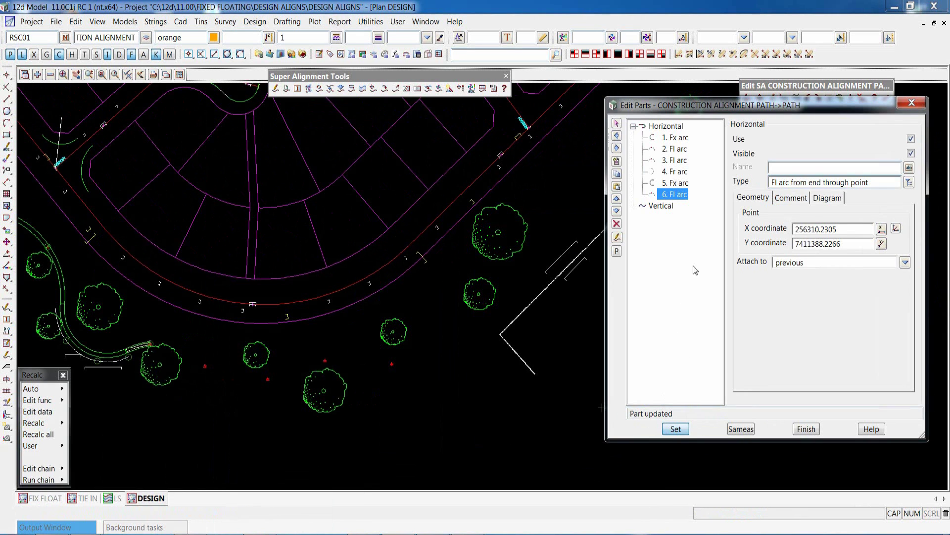
# Step: Paste the copied floating arc as parts 7 and 8, setting them through the next two control points to the east
pyautogui.click(617, 186)
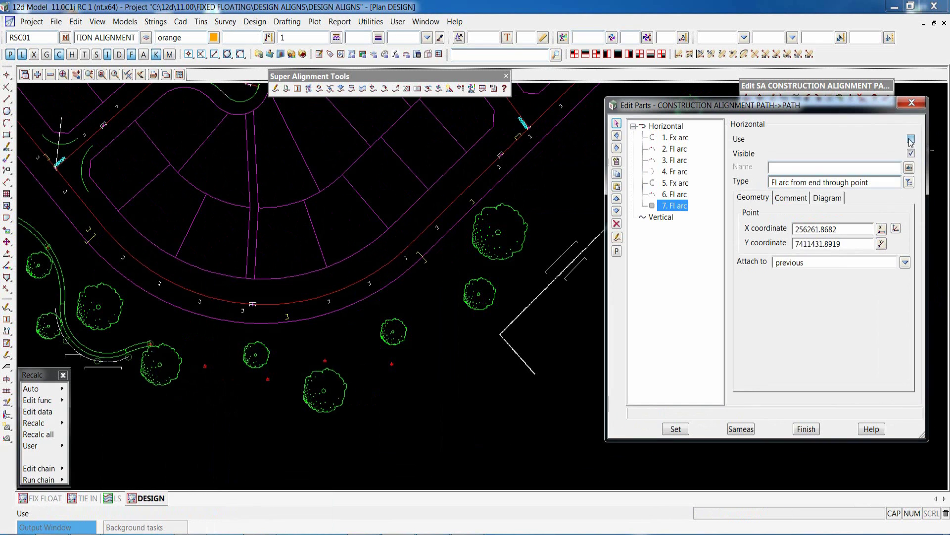
pyautogui.click(205, 366)
pyautogui.click(675, 428)
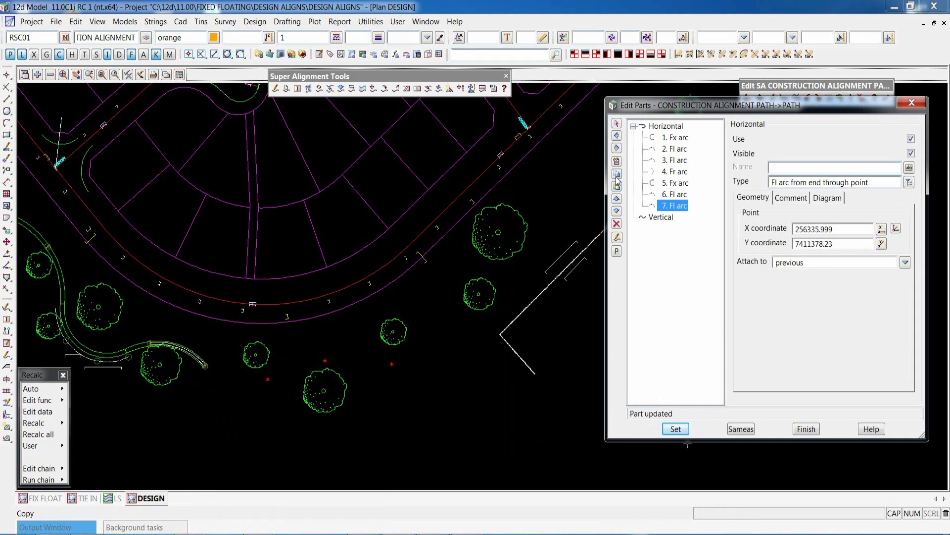
pyautogui.click(617, 187)
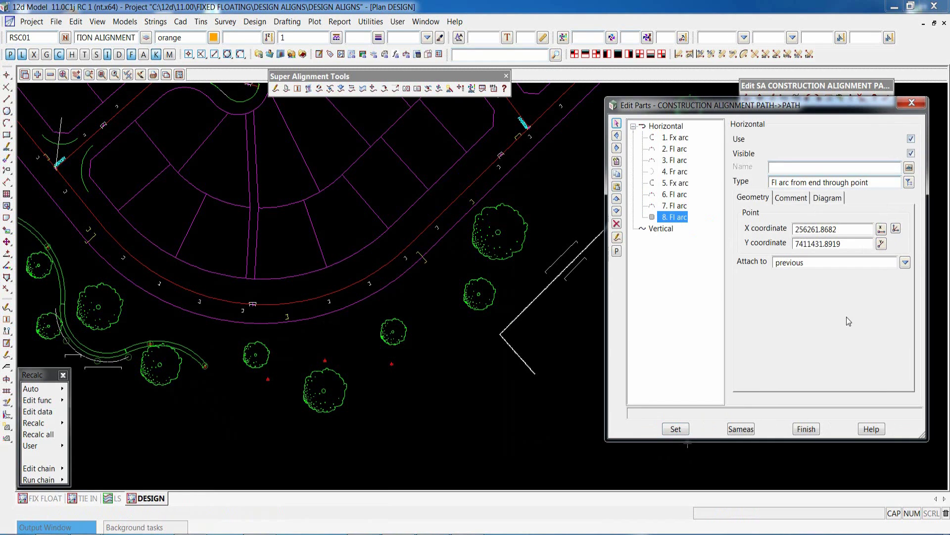
pyautogui.click(896, 228)
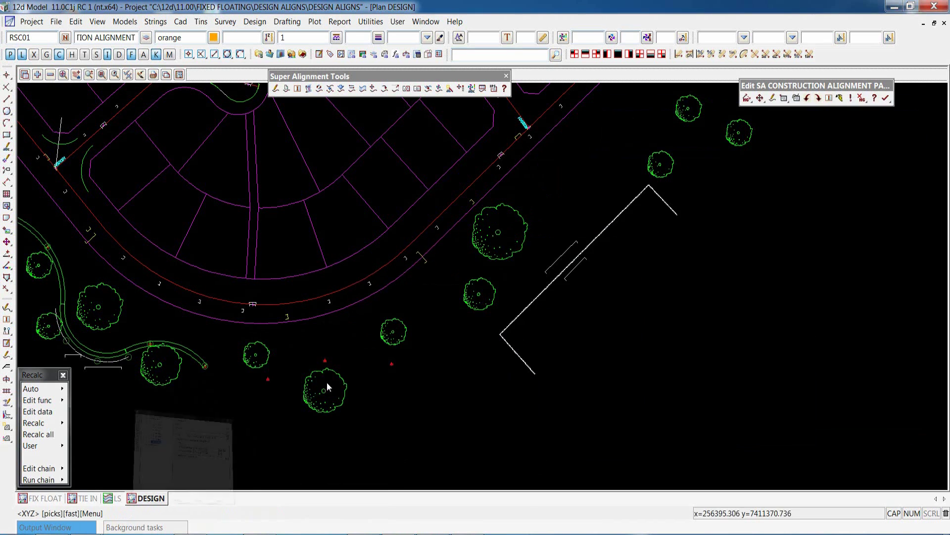
pyautogui.click(268, 380)
pyautogui.click(676, 430)
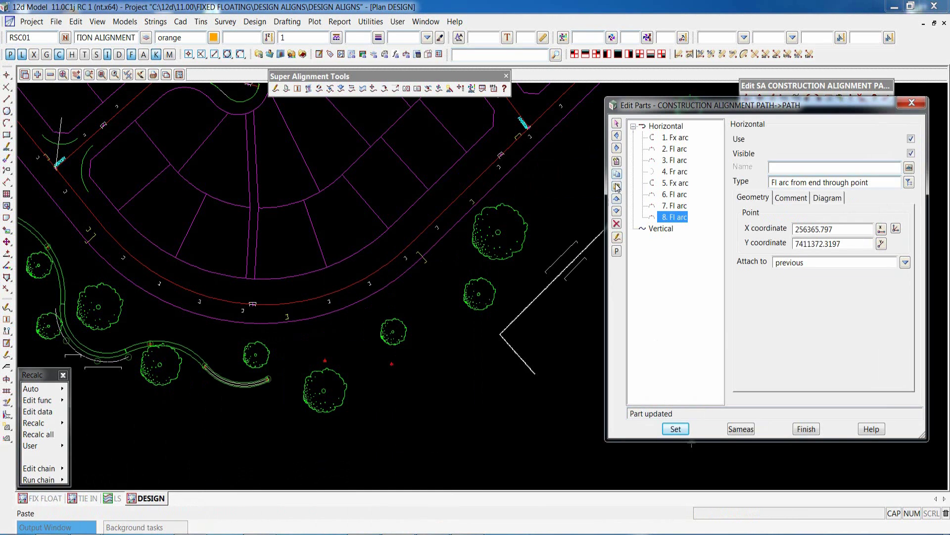
# Step: Paste the floating arc as parts 9 and 10, through the control point above the large tree and the easternmost one
pyautogui.click(617, 186)
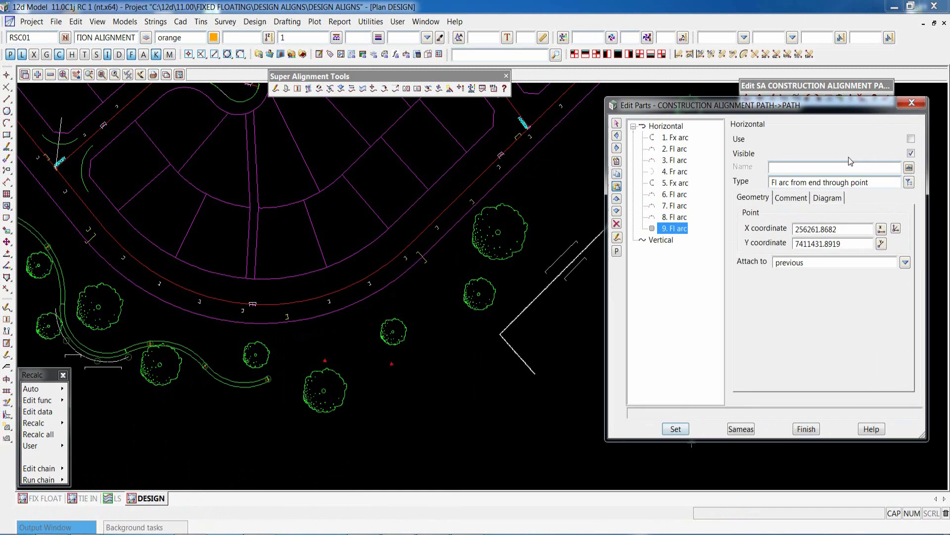
pyautogui.click(896, 228)
pyautogui.click(325, 360)
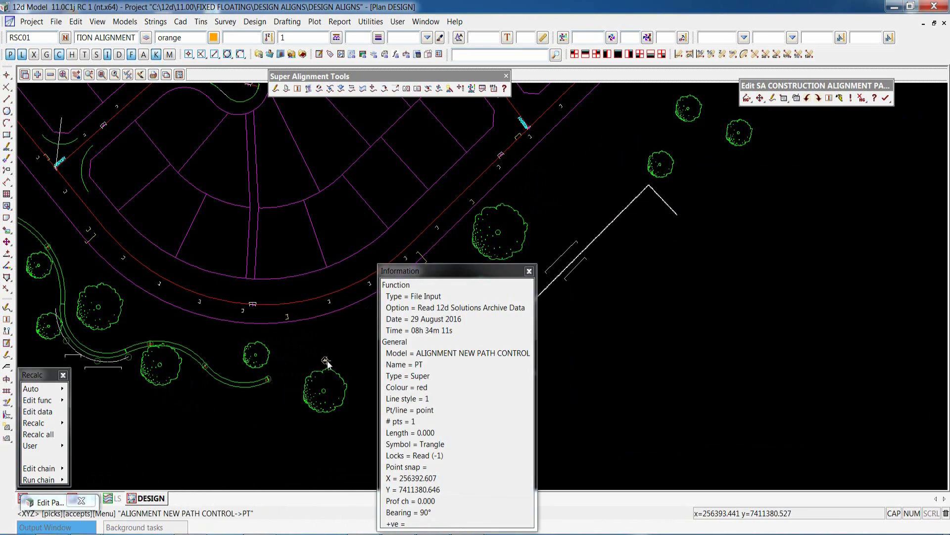
pyautogui.click(325, 360)
pyautogui.click(672, 427)
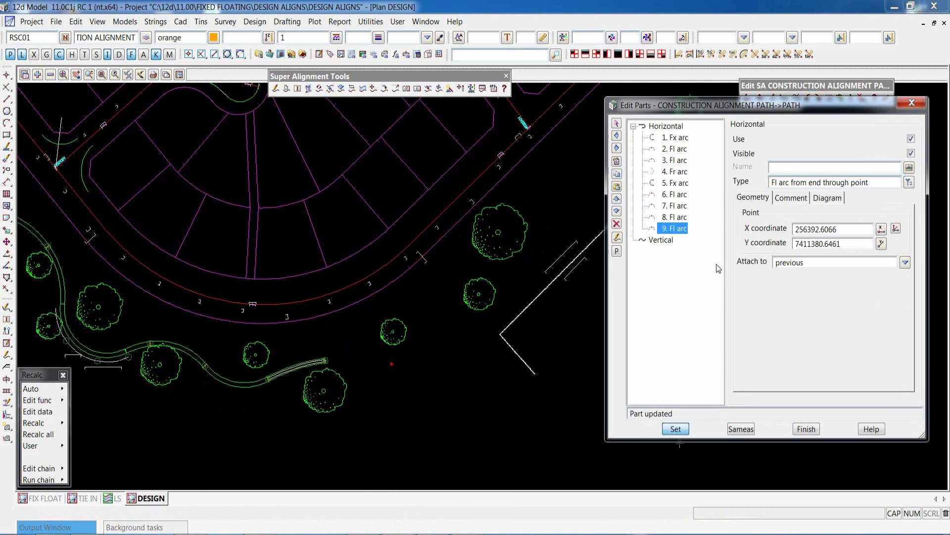
pyautogui.click(617, 186)
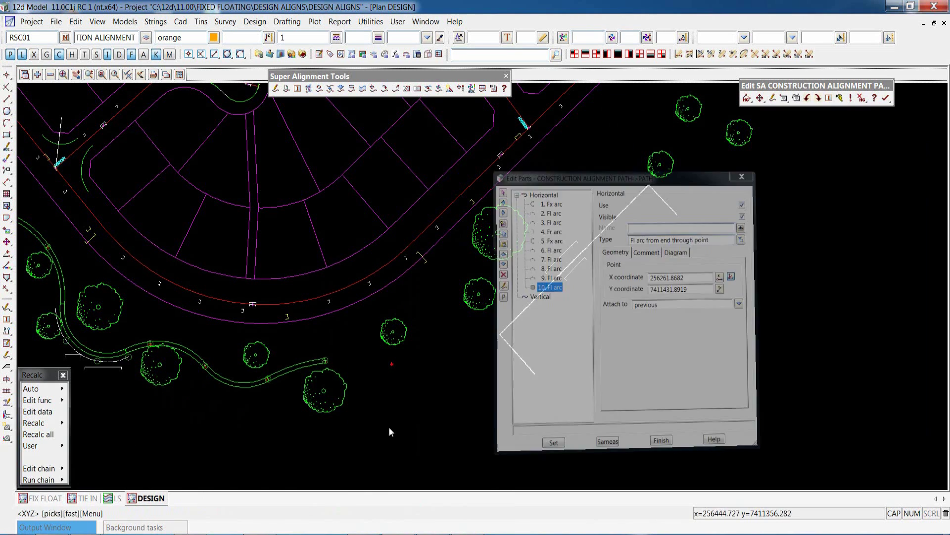
pyautogui.click(896, 229)
pyautogui.click(392, 365)
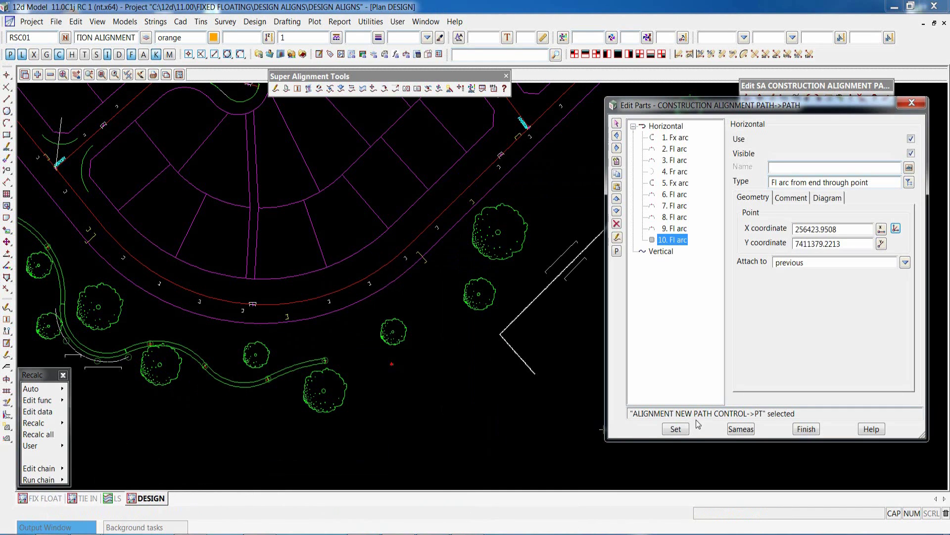
pyautogui.click(676, 429)
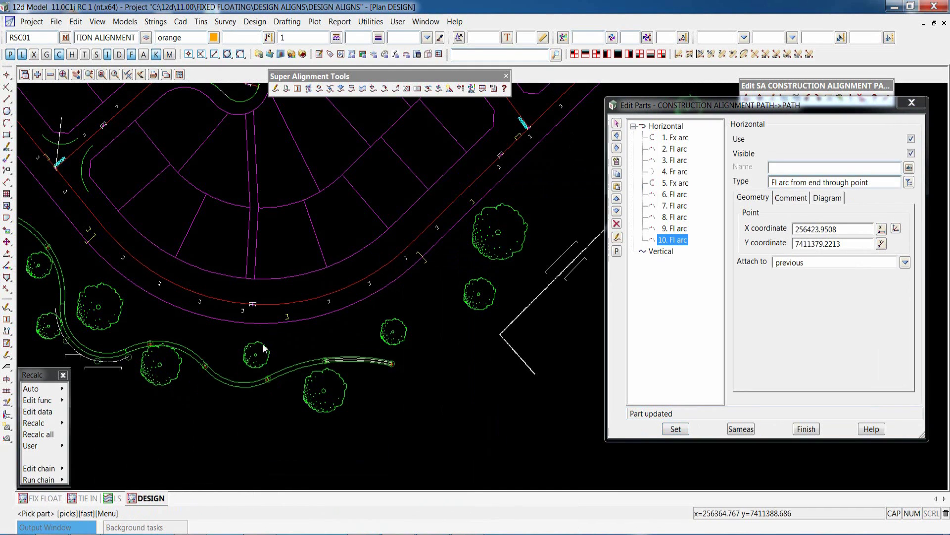
# Step: Add a fixed two-point line as part 11, copying its start and end from the Administration Centre building line
pyautogui.scroll(-2, 382, 352)
pyautogui.scroll(2, 387, 346)
pyautogui.scroll(2, 389, 346)
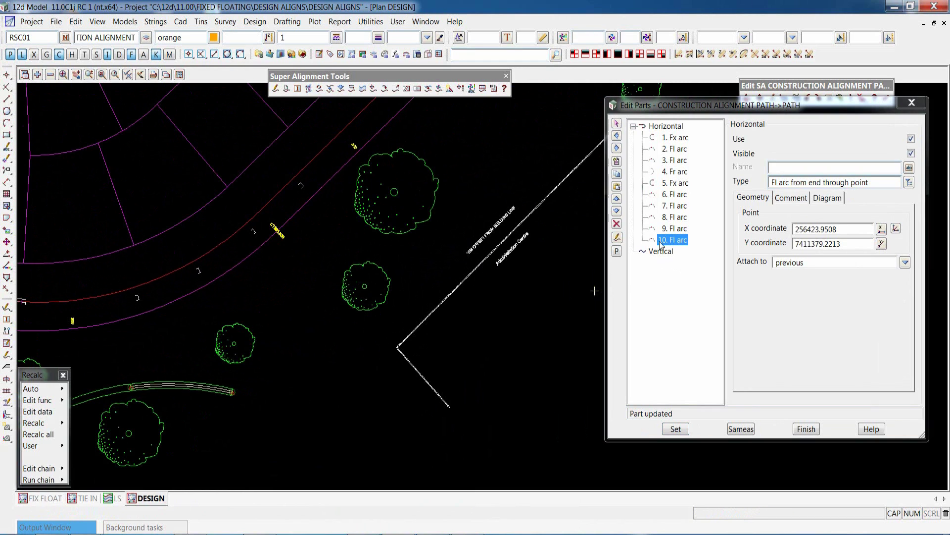
pyautogui.click(617, 161)
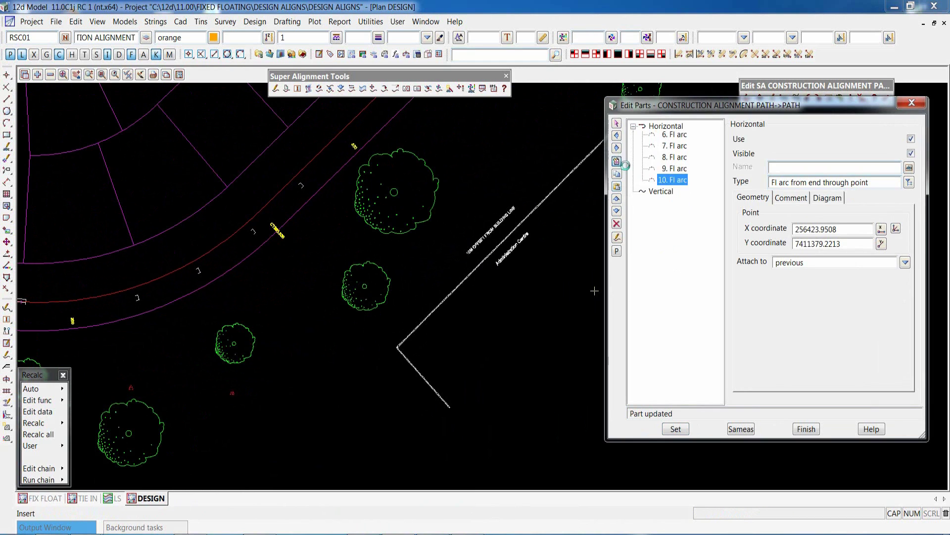
pyautogui.click(910, 182)
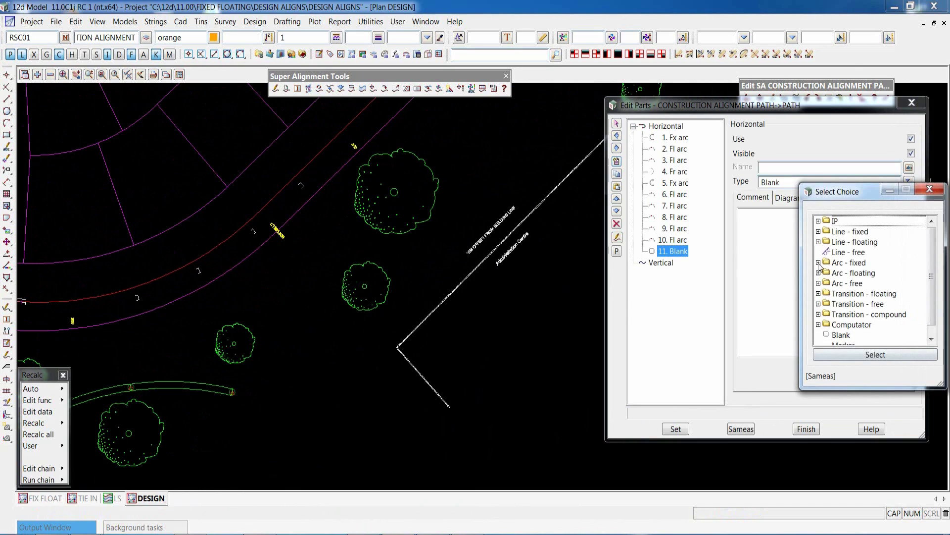
pyautogui.click(819, 231)
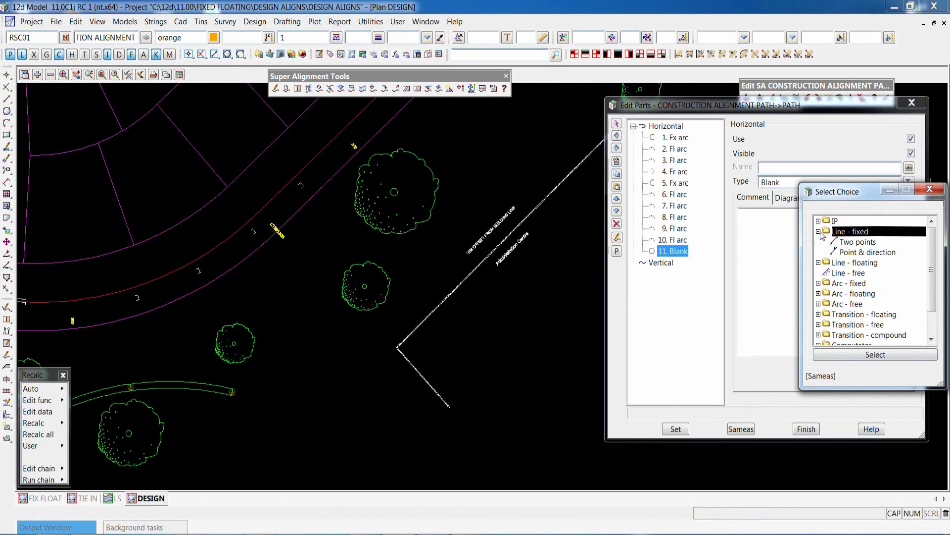
pyautogui.doubleClick(855, 242)
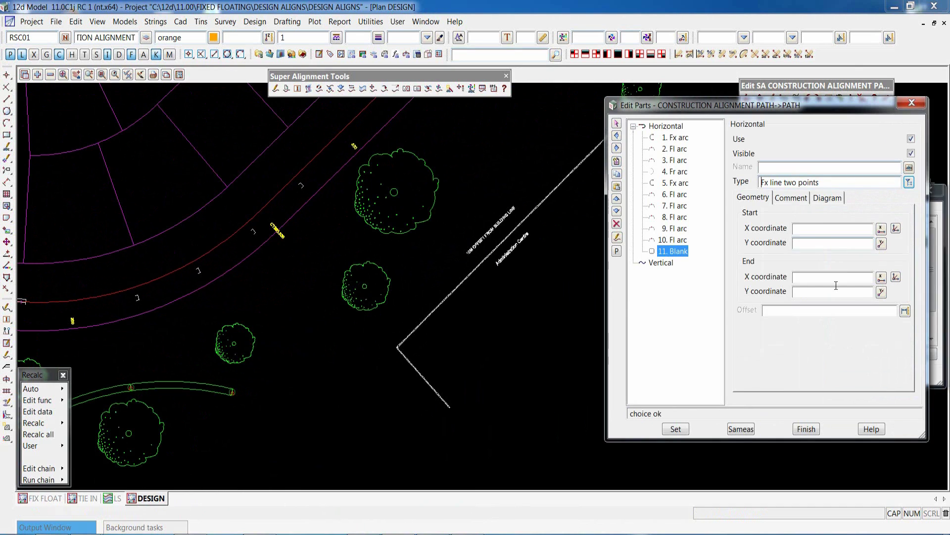
pyautogui.click(741, 429)
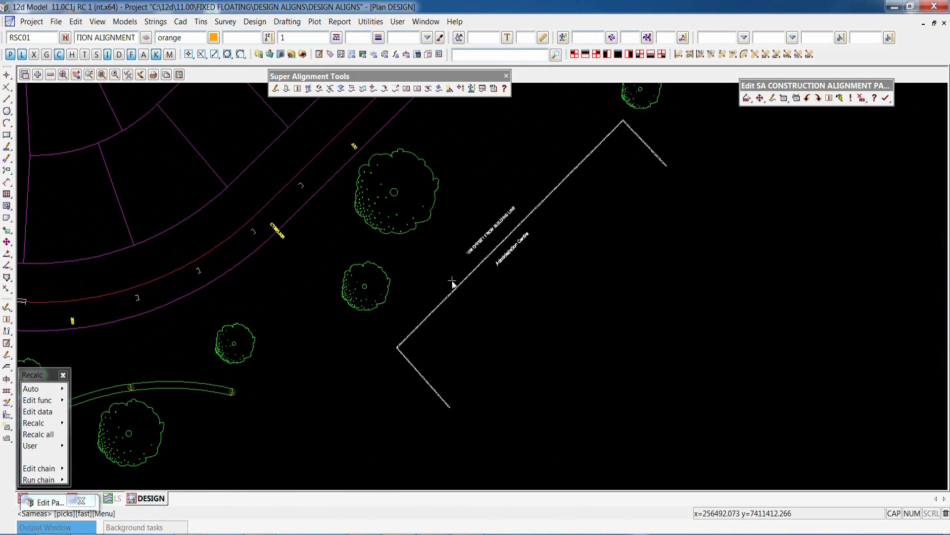
pyautogui.click(475, 268)
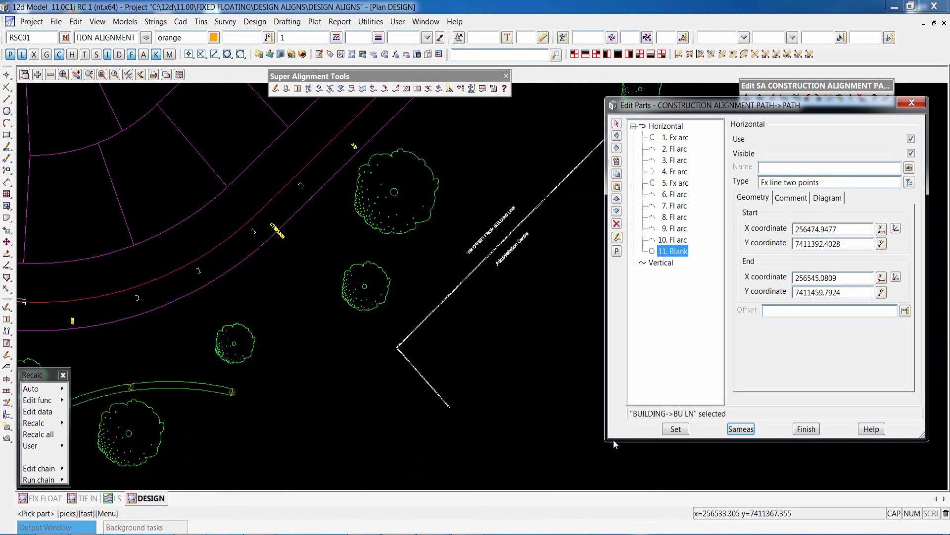
pyautogui.click(676, 429)
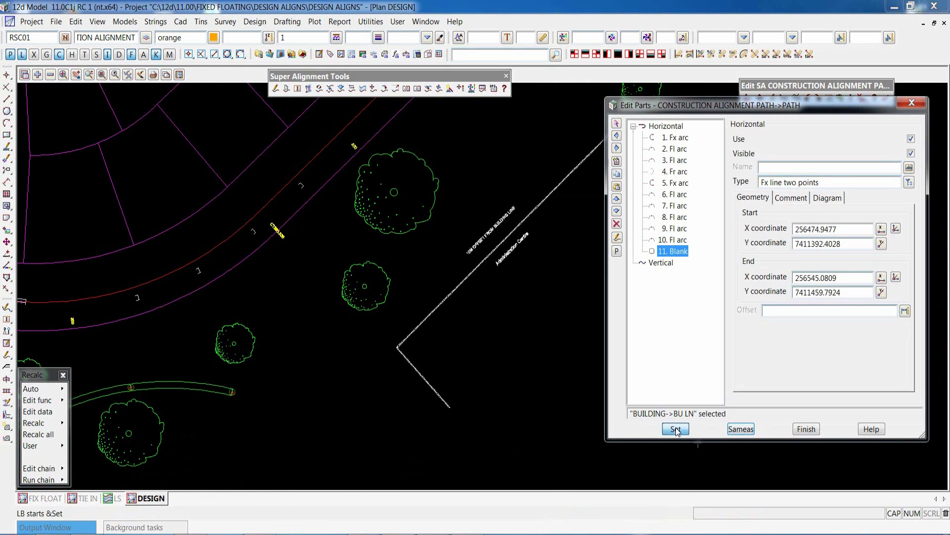
# Step: Insert a free arc from end as part 11, between the last floating arc and the fixed building line
pyautogui.click(680, 240)
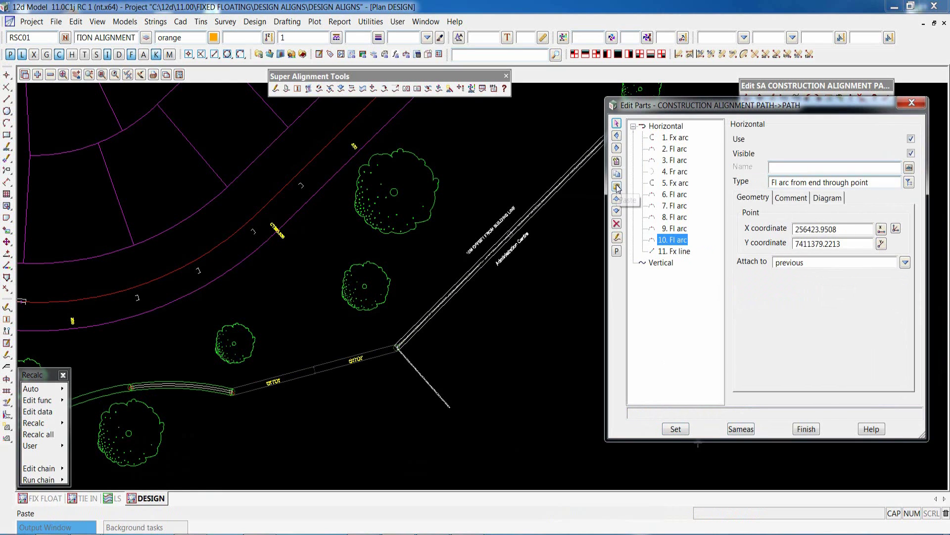
pyautogui.click(621, 166)
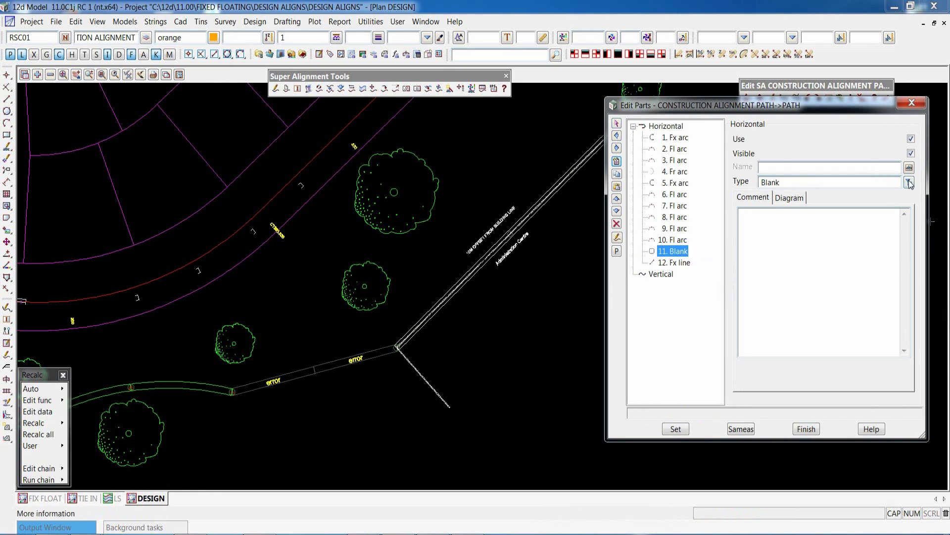
pyautogui.click(909, 183)
pyautogui.click(818, 283)
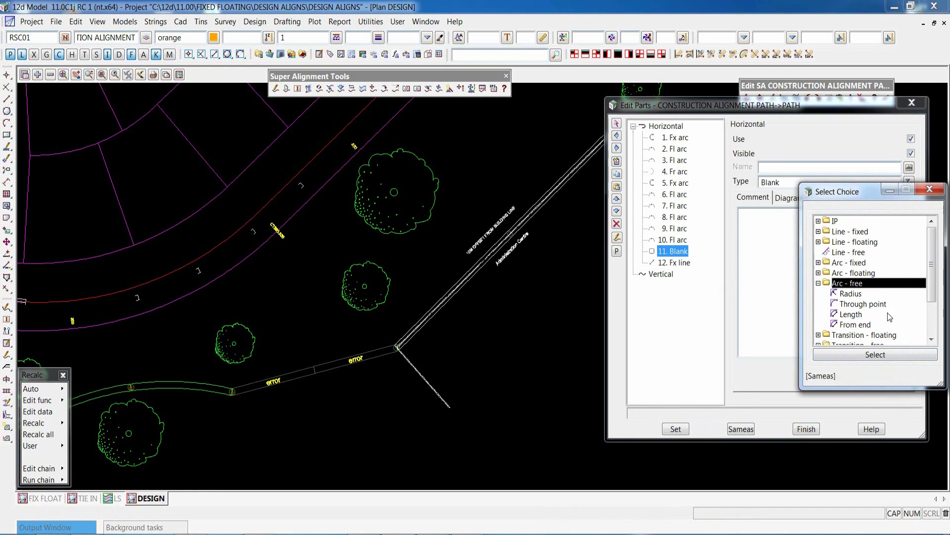
pyautogui.doubleClick(848, 325)
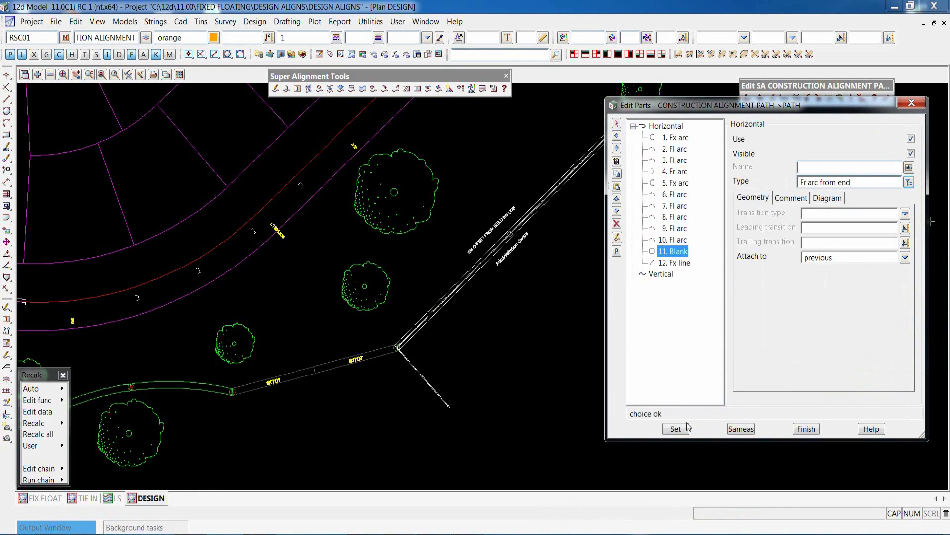
pyautogui.click(676, 429)
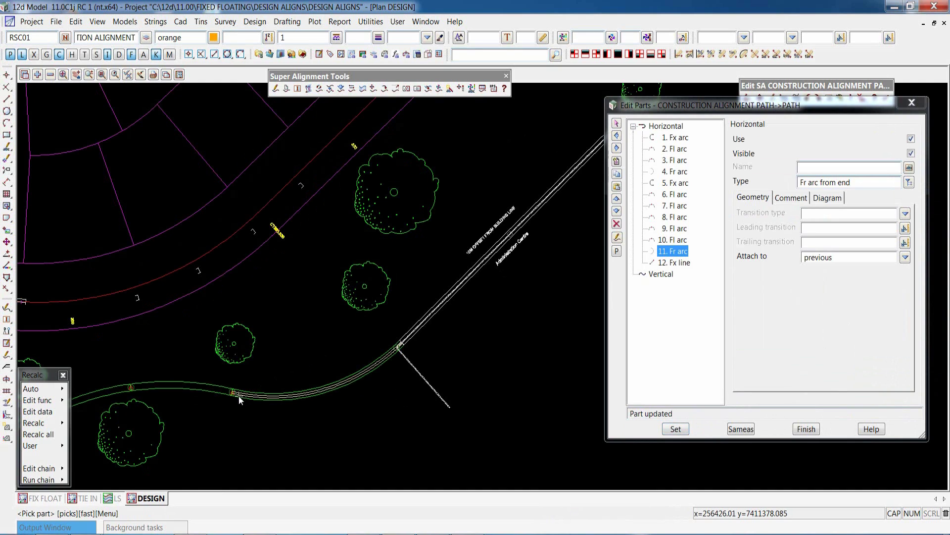
# Step: Attach the free arc, part 11, to the next part
pyautogui.click(905, 257)
pyautogui.click(894, 291)
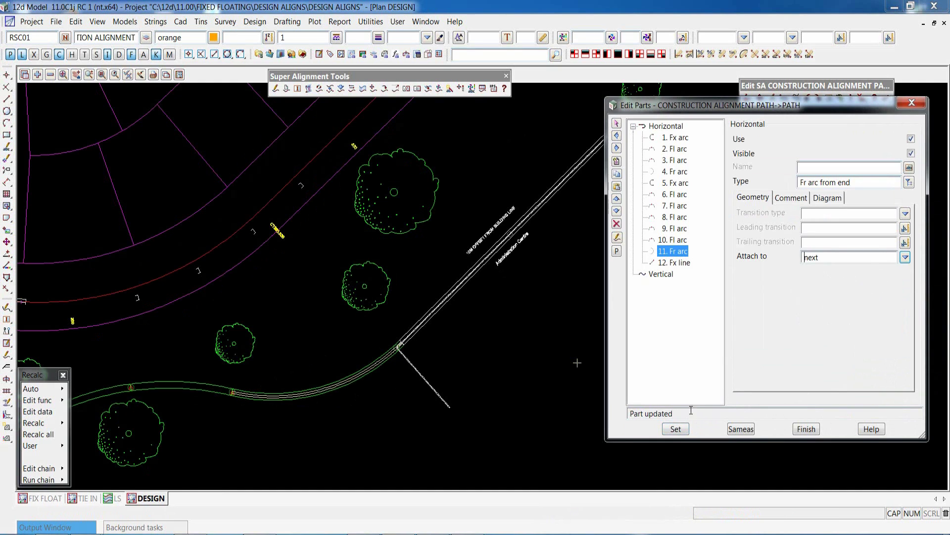
pyautogui.click(676, 429)
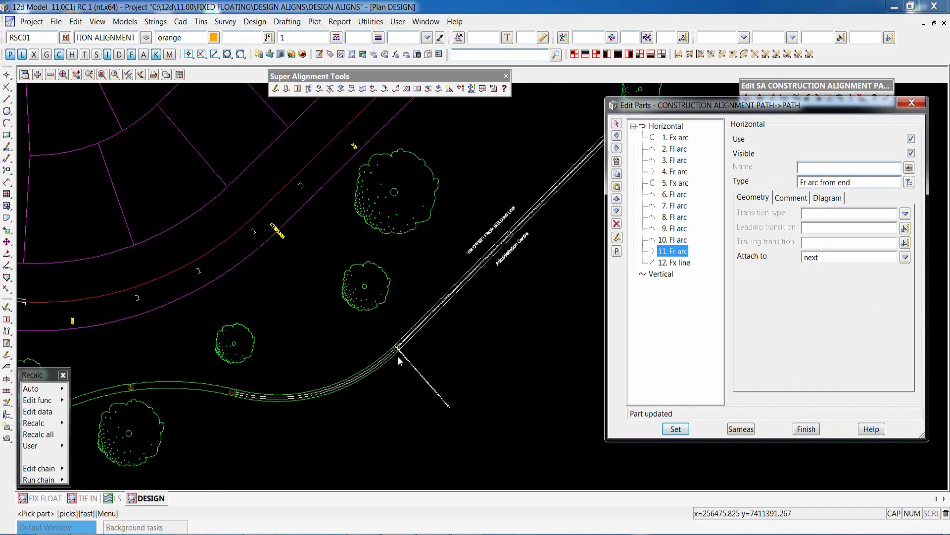
pyautogui.scroll(-5, 510, 275)
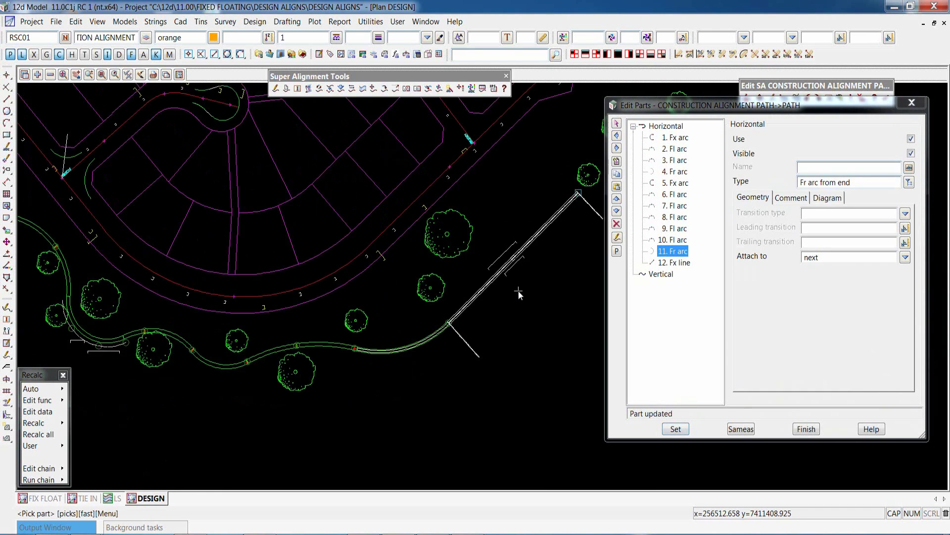
pyautogui.scroll(4, 388, 233)
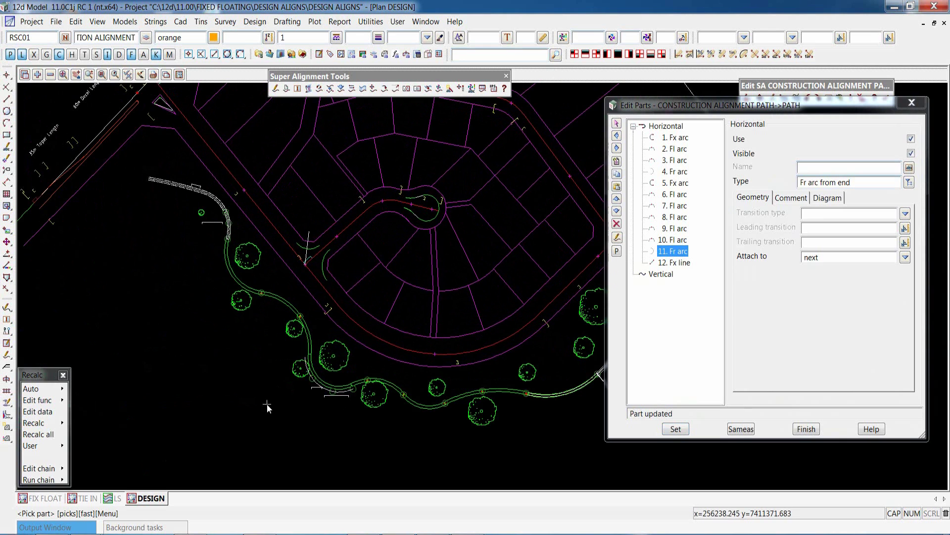
pyautogui.scroll(-1, 216, 416)
pyautogui.scroll(2, 459, 437)
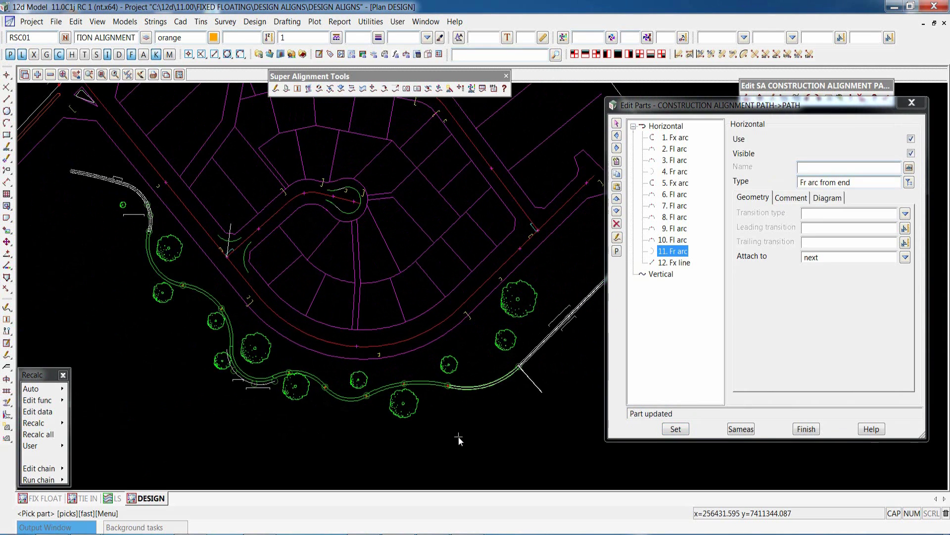
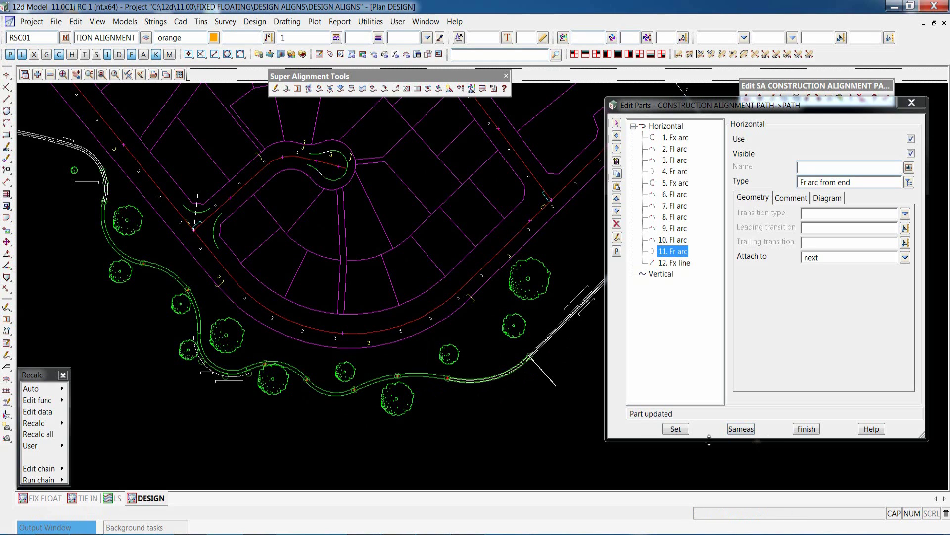
# Step: Apply the free arc, finish editing the parts and accept the PATH alignment edit
pyautogui.click(680, 430)
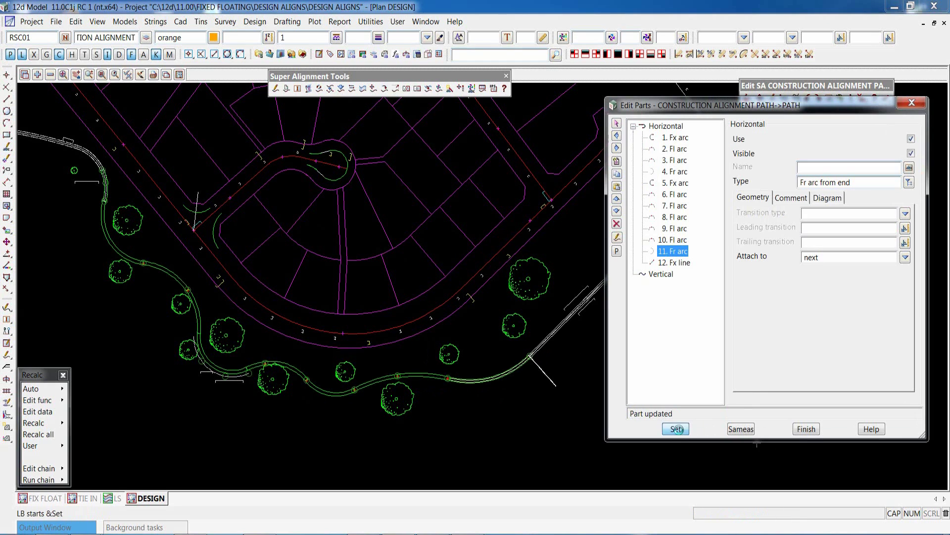
pyautogui.click(806, 429)
pyautogui.scroll(-2, 406, 354)
pyautogui.scroll(1, 406, 354)
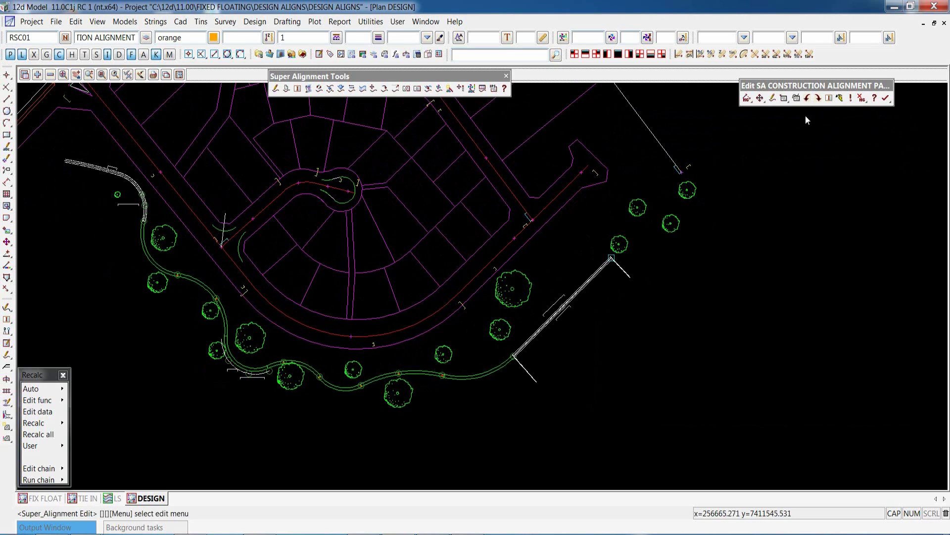
pyautogui.click(886, 99)
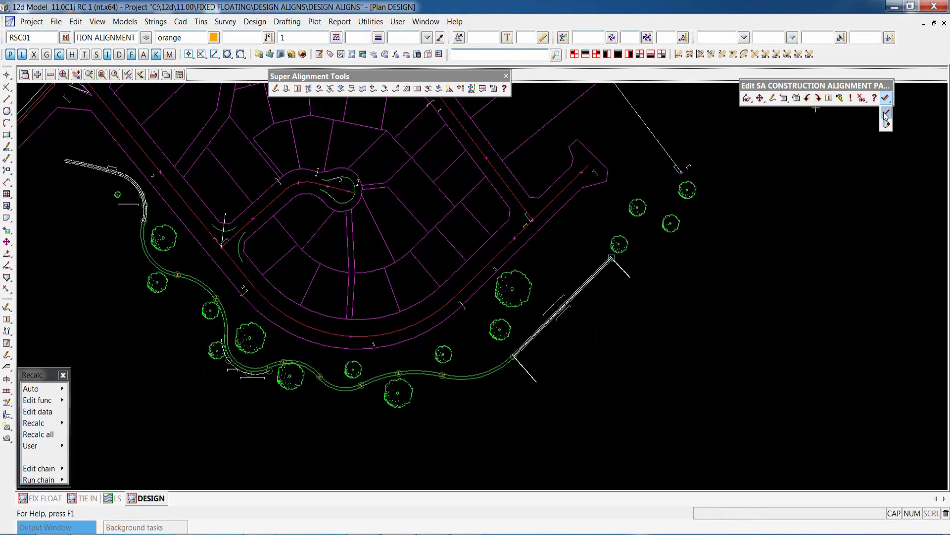
pyautogui.click(837, 153)
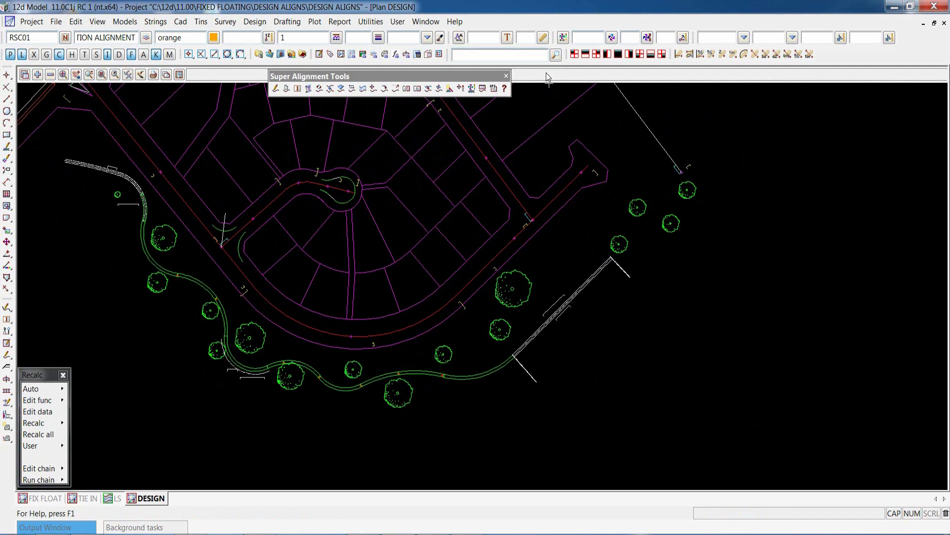
# Step: Review the horizontal element definitions from FF DEF 1 to FF DEF 3 in the SA Element Parts Viewer
pyautogui.scroll(-1, 412, 383)
pyautogui.scroll(-1, 411, 384)
pyautogui.scroll(1, 402, 350)
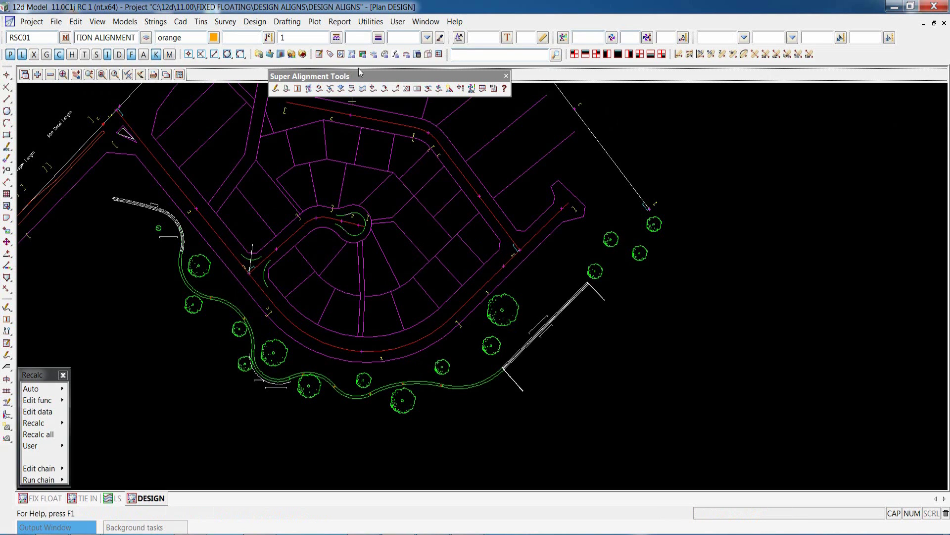
pyautogui.moveTo(359, 76); pyautogui.dragTo(343, 87)
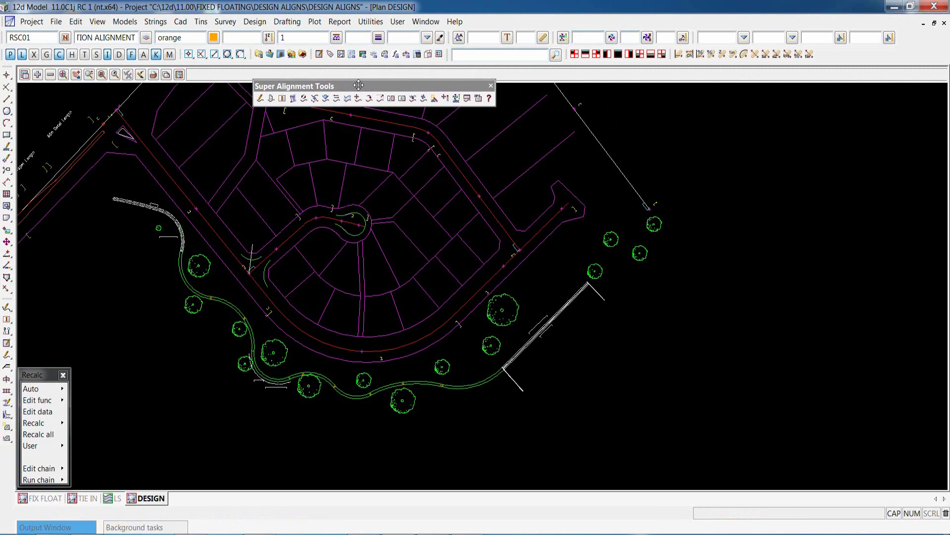
pyautogui.click(488, 99)
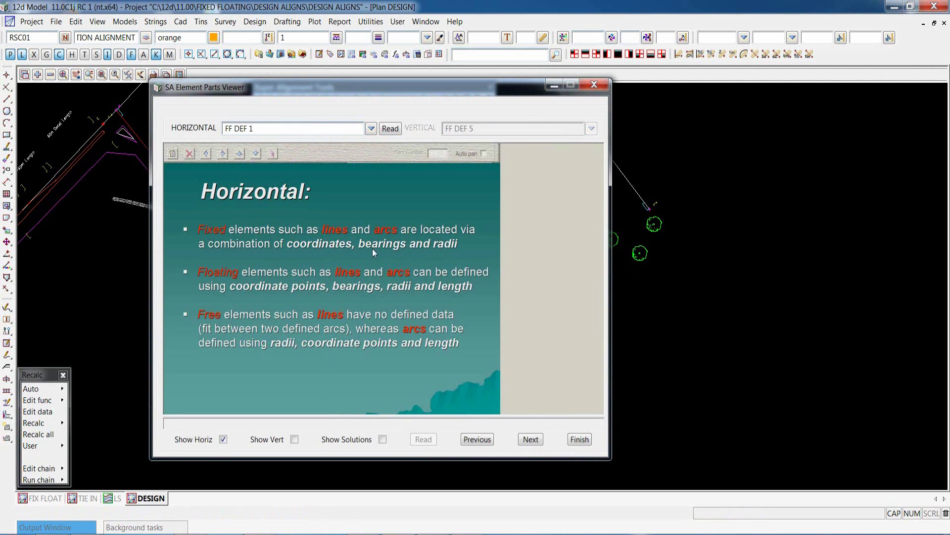
pyautogui.click(533, 439)
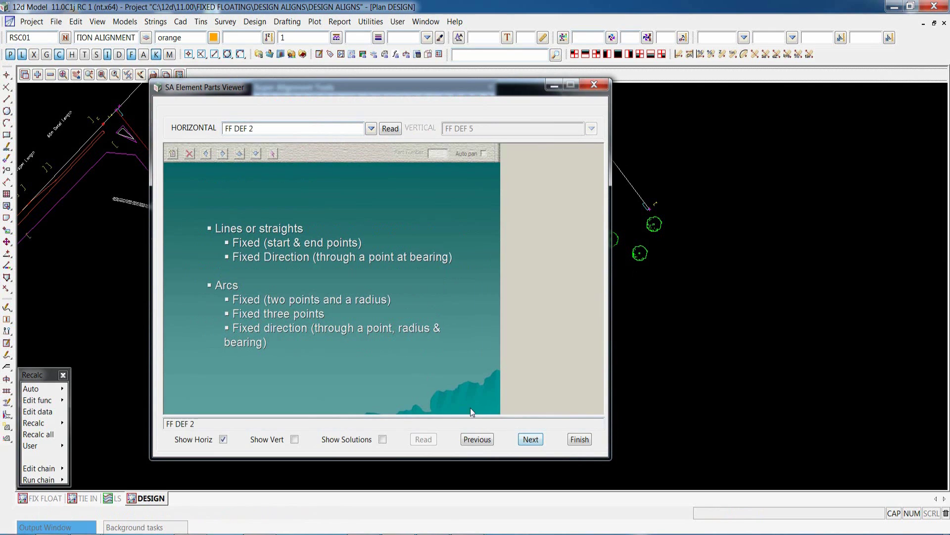
pyautogui.click(530, 439)
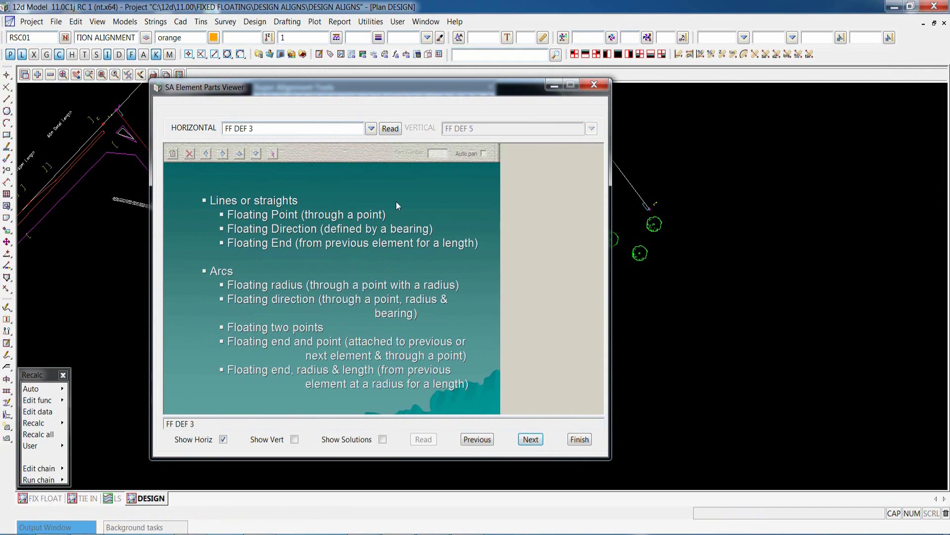
# Step: Read the viewer's examples into the SA Examples plan and maximise that plan
pyautogui.click(390, 129)
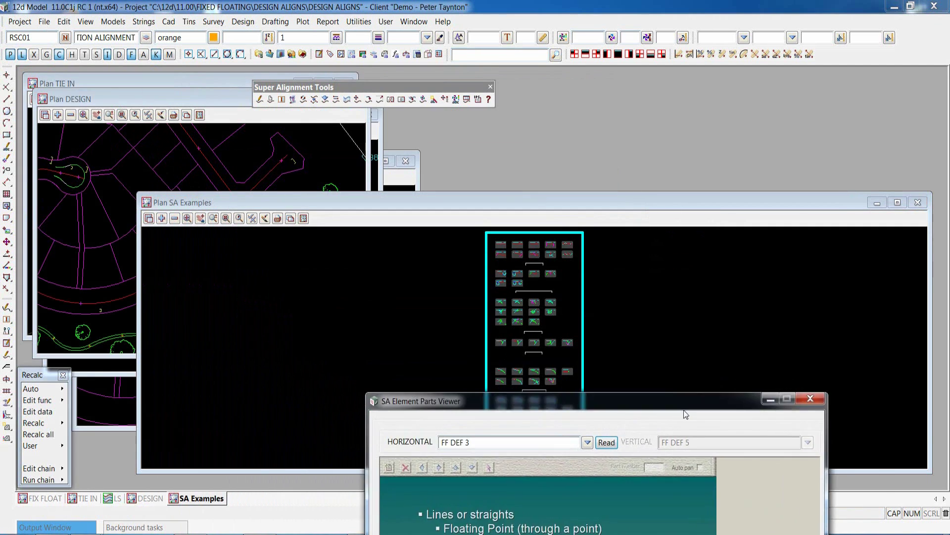
pyautogui.doubleClick(540, 200)
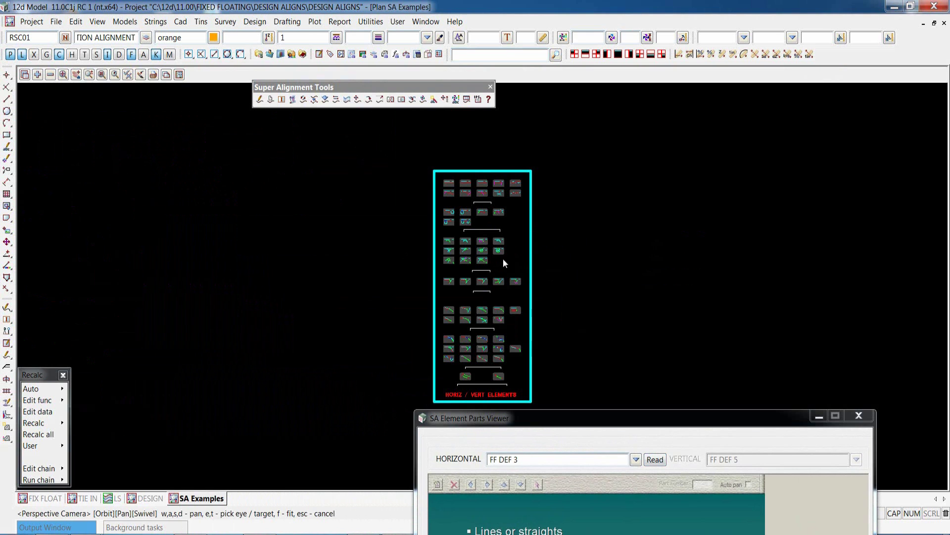
pyautogui.scroll(2, 577, 259)
pyautogui.scroll(-3, 215, 316)
pyautogui.scroll(4, 292, 236)
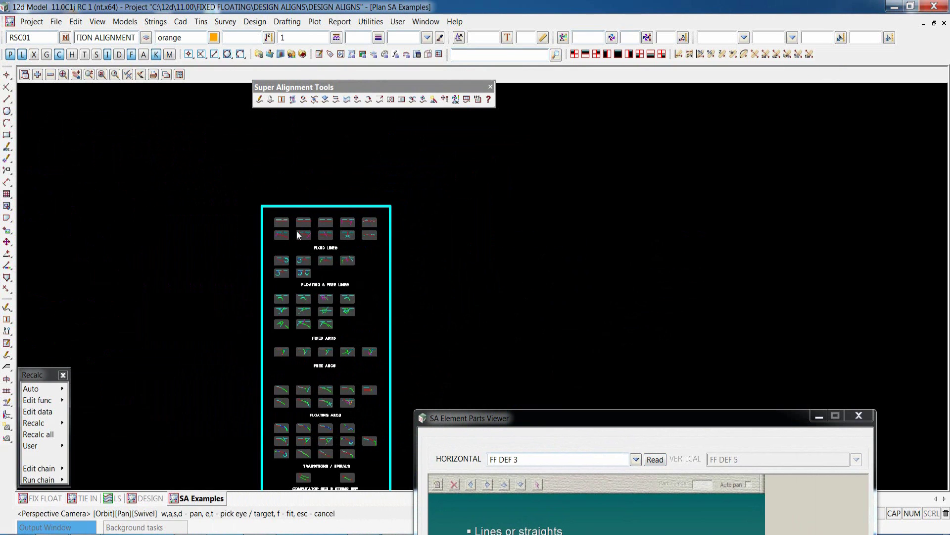
# Step: Examine the fixed line examples, including the computator two-point, drop reference and regression types
pyautogui.scroll(3, 292, 236)
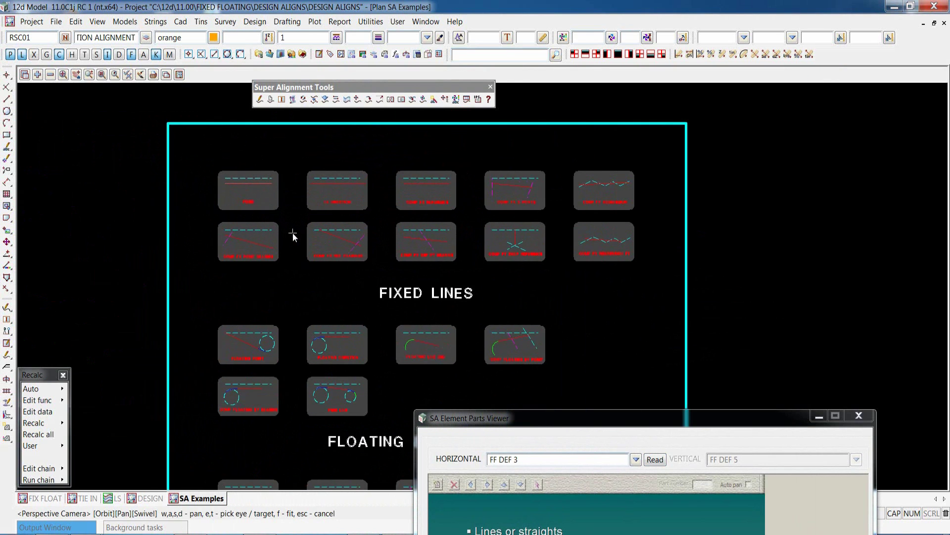
pyautogui.scroll(1, 293, 237)
pyautogui.scroll(2, 423, 176)
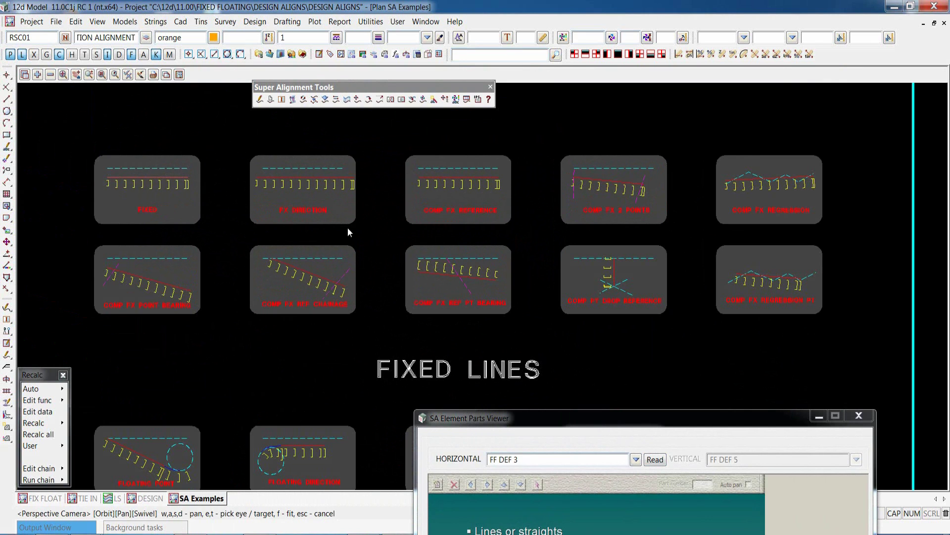
pyautogui.scroll(-4, 335, 174)
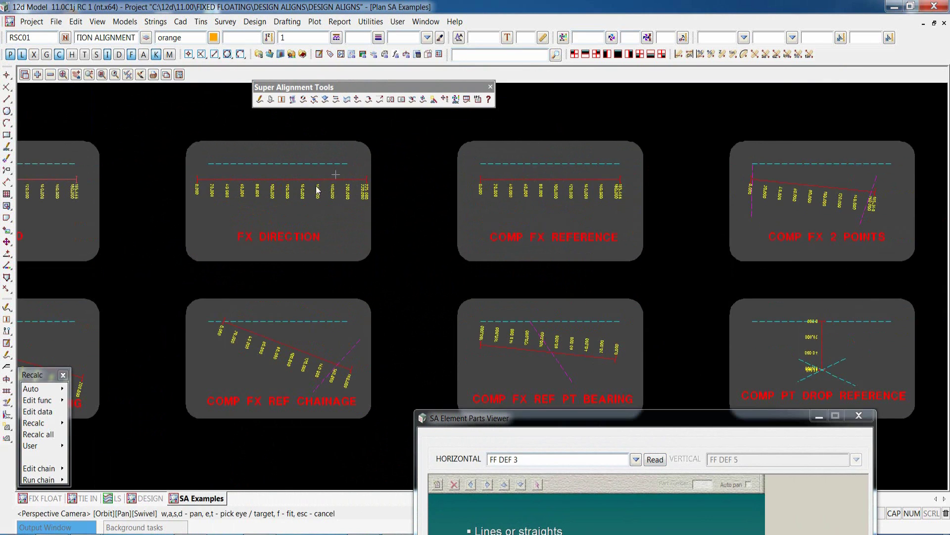
pyautogui.scroll(5, 370, 245)
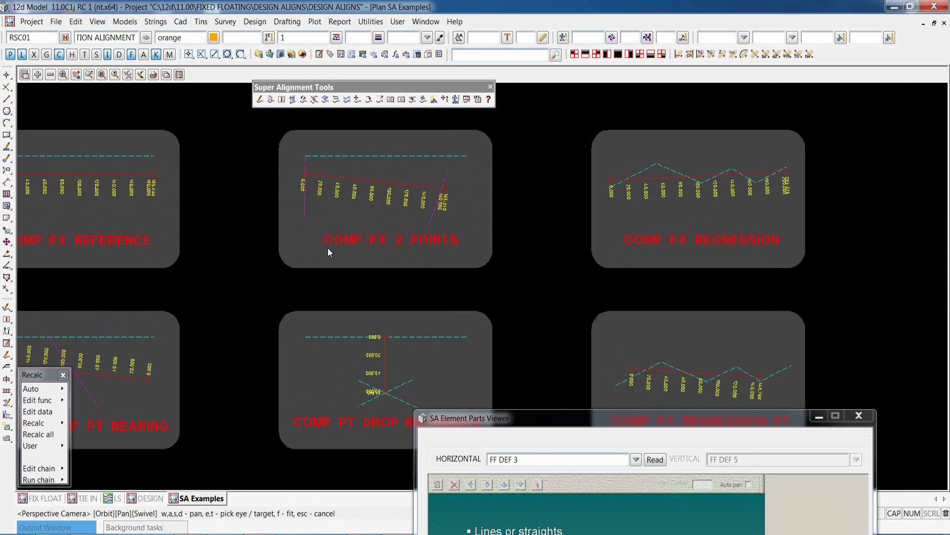
pyautogui.scroll(-5, 352, 230)
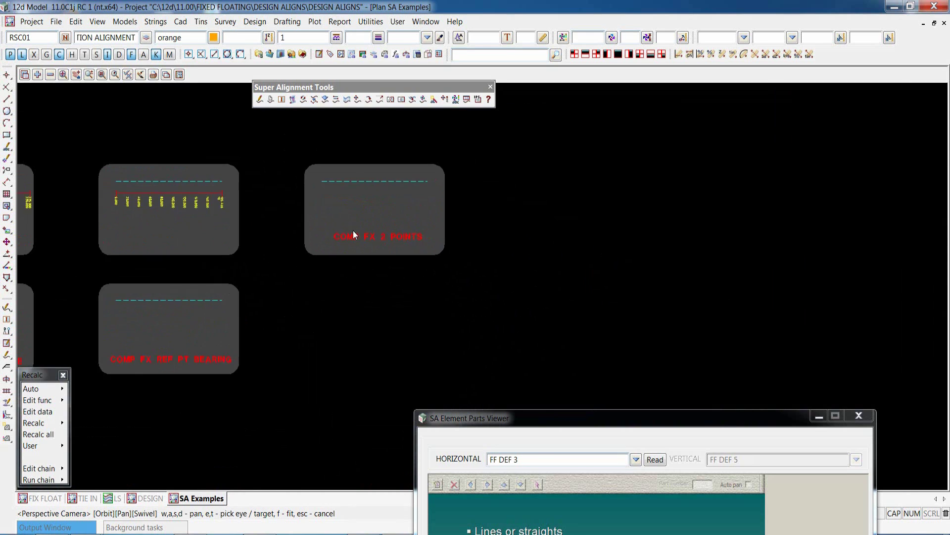
pyautogui.scroll(3, 425, 257)
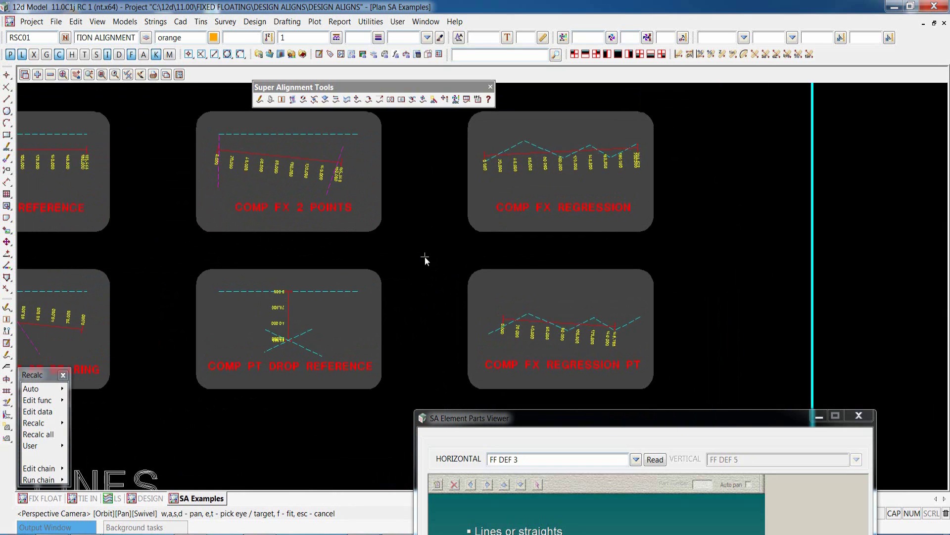
pyautogui.moveTo(494, 418); pyautogui.dragTo(532, 450)
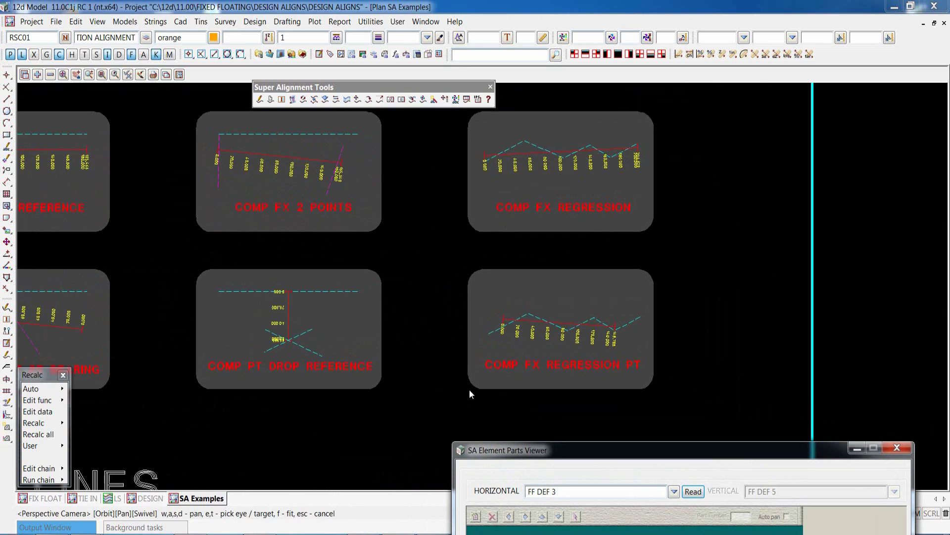
# Step: Open the COMP PT DROP REFERENCE example's alignment in the parts editor and expand its horizontal parts
pyautogui.click(259, 99)
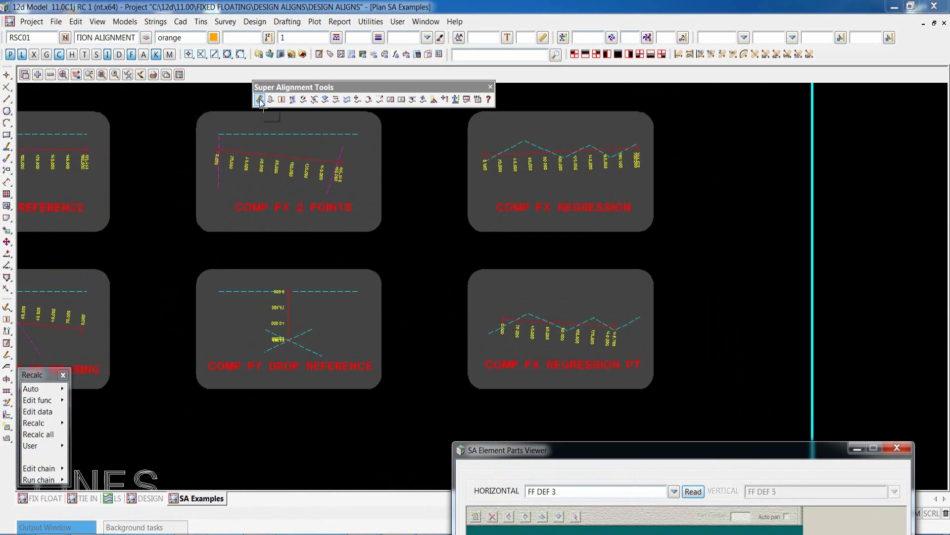
pyautogui.click(292, 310)
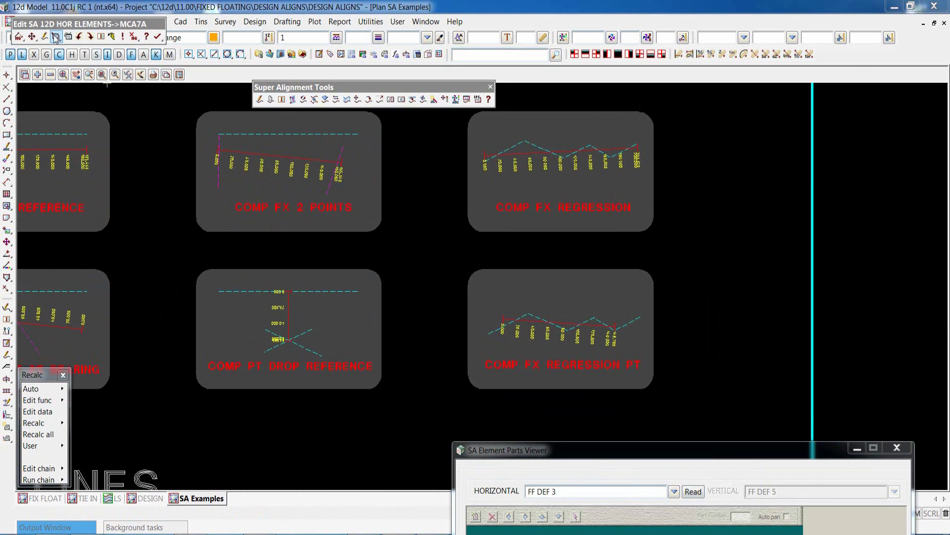
pyautogui.moveTo(94, 22); pyautogui.dragTo(131, 104)
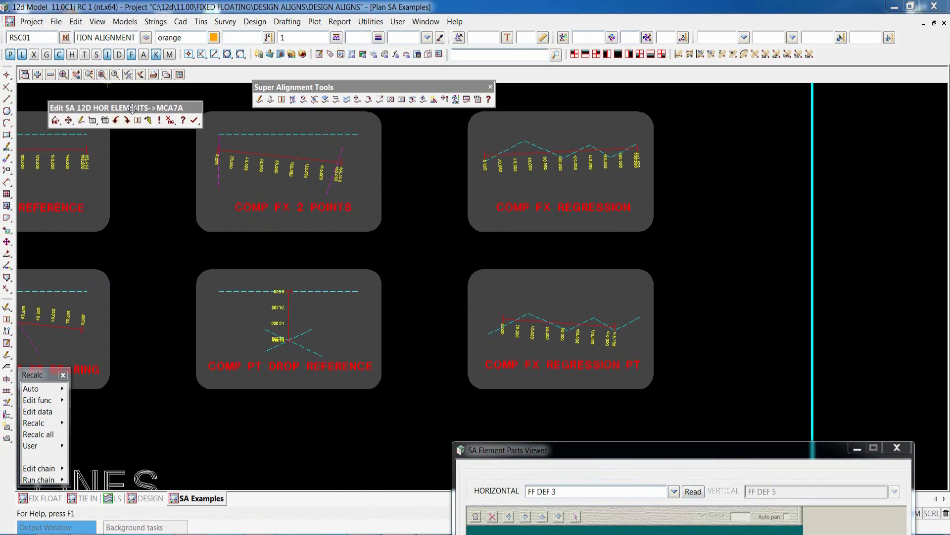
pyautogui.click(93, 118)
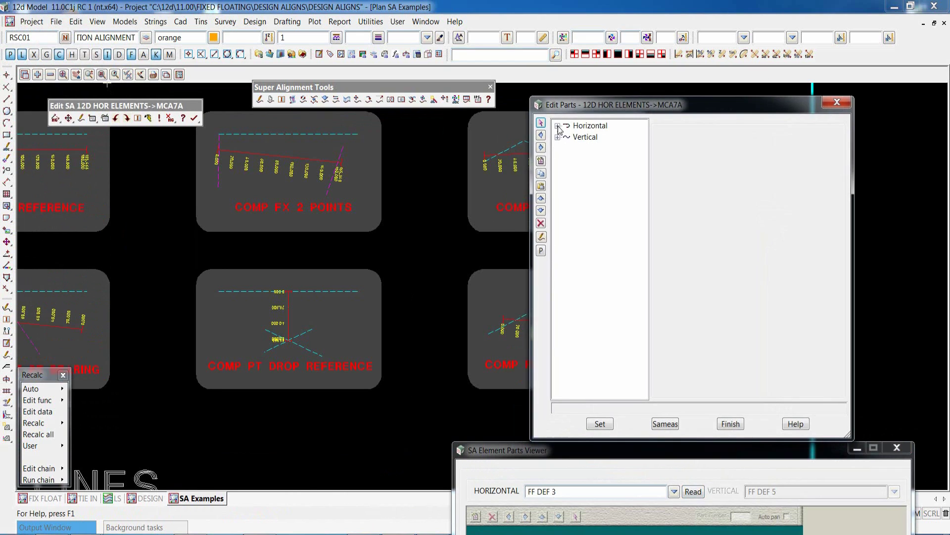
pyautogui.click(558, 126)
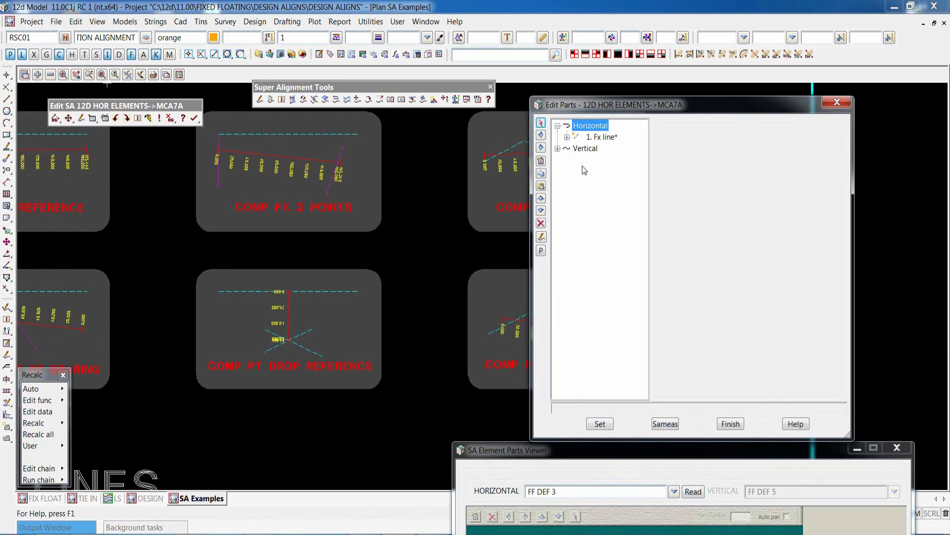
# Step: Expand the fixed line part of the COMP PT DROP REFERENCE alignment and review the line types available for its definition
pyautogui.click(567, 137)
pyautogui.click(603, 149)
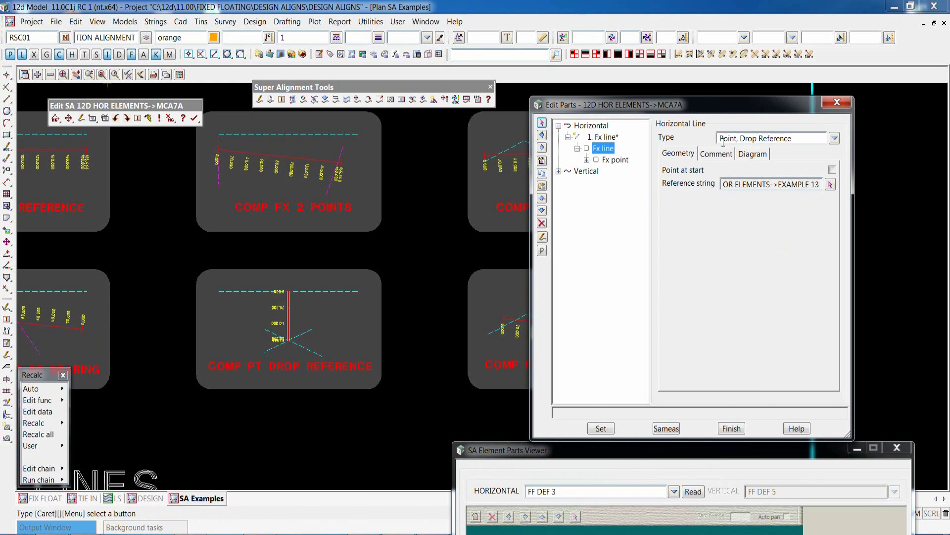
pyautogui.click(834, 139)
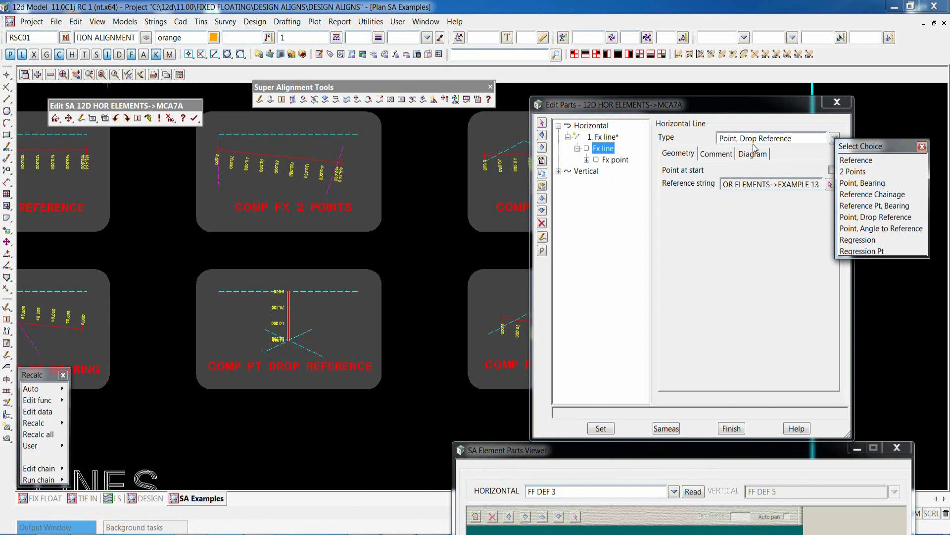
pyautogui.click(922, 146)
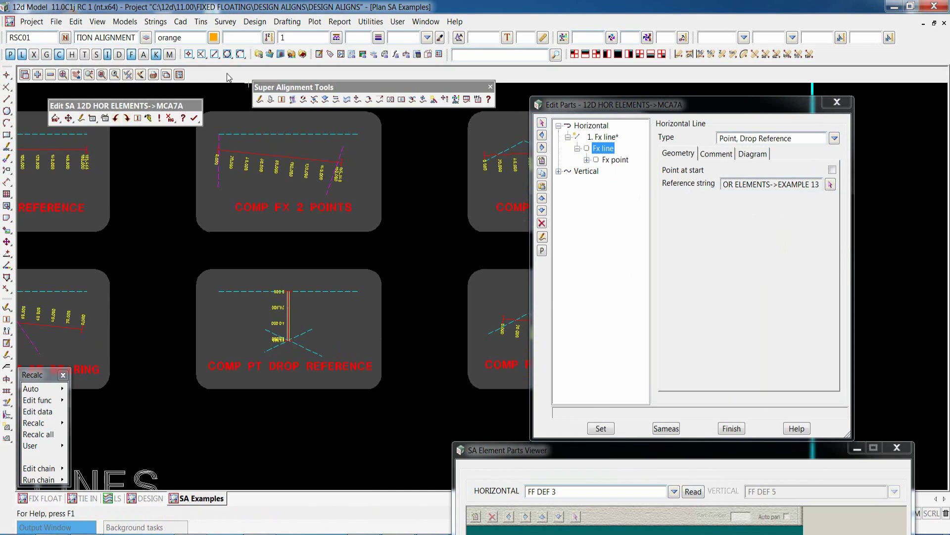
# Step: Inspect the drop-reference line's reference string and the intersection point that defines it
pyautogui.scroll(1, 319, 333)
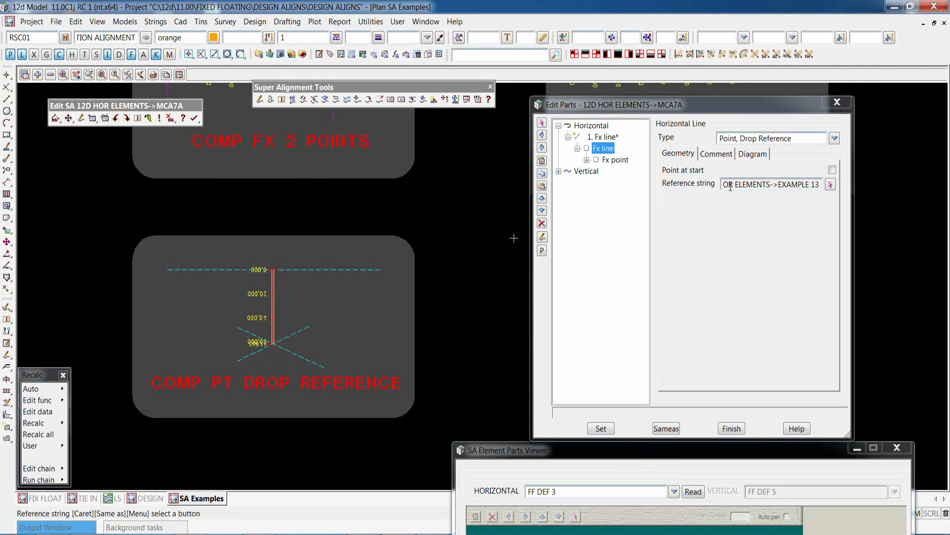
pyautogui.click(702, 198)
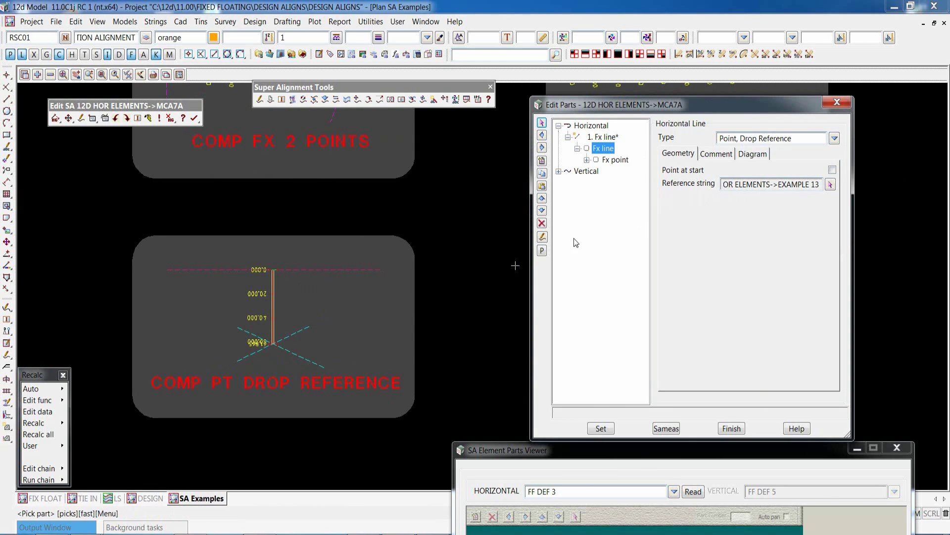
pyautogui.click(615, 159)
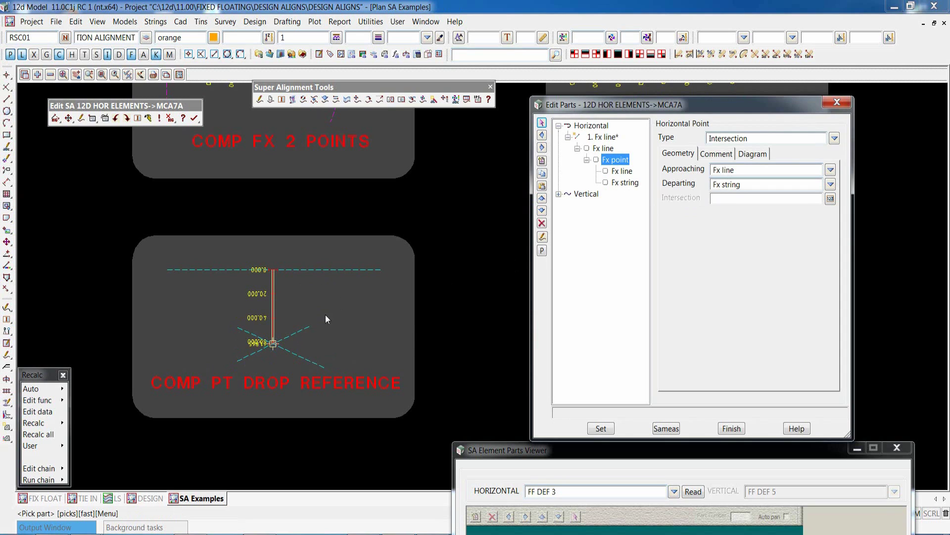
pyautogui.click(603, 149)
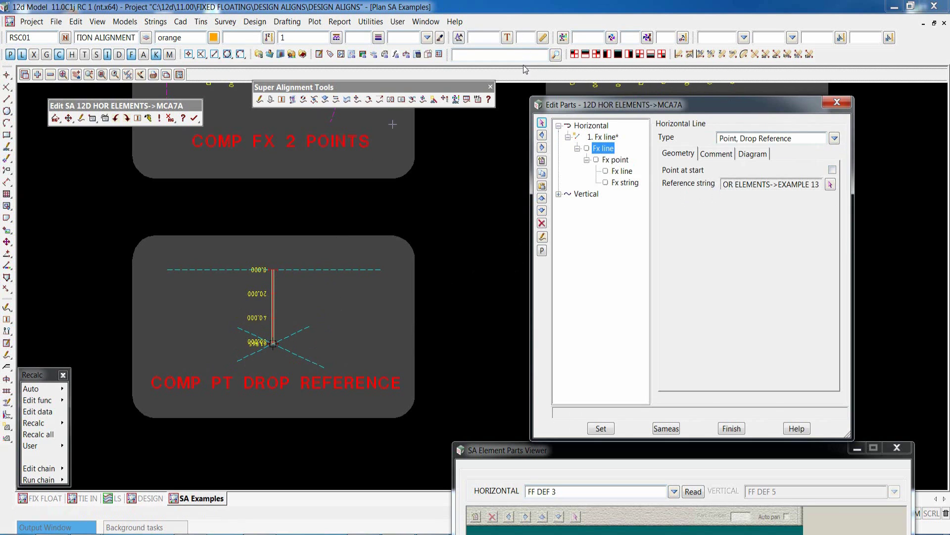
# Step: Enable Point at start for the drop-reference line and apply the change to the alignment
pyautogui.scroll(2, 285, 295)
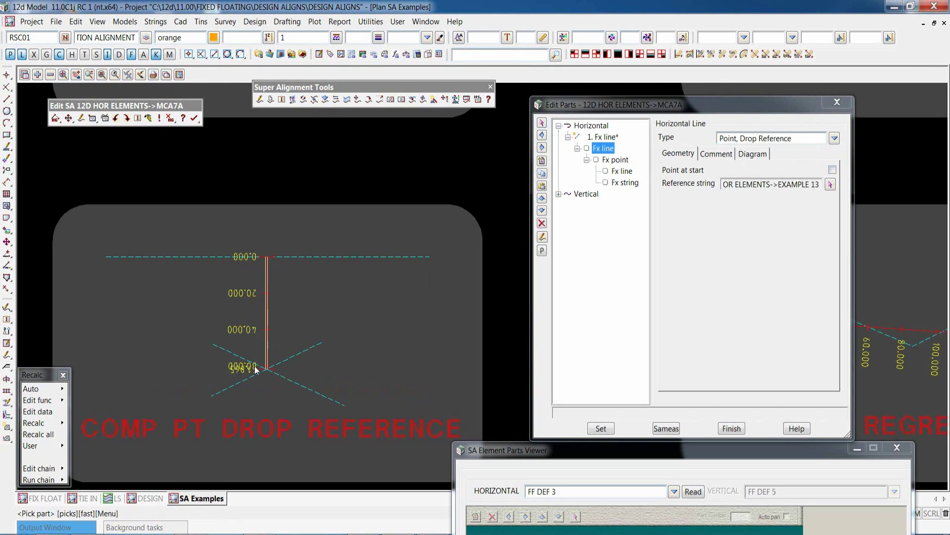
pyautogui.click(832, 170)
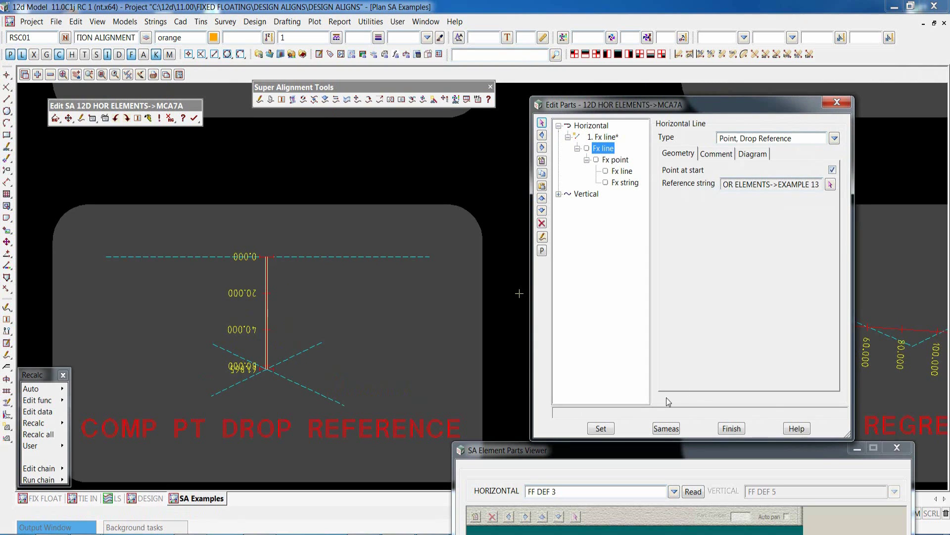
pyautogui.click(601, 428)
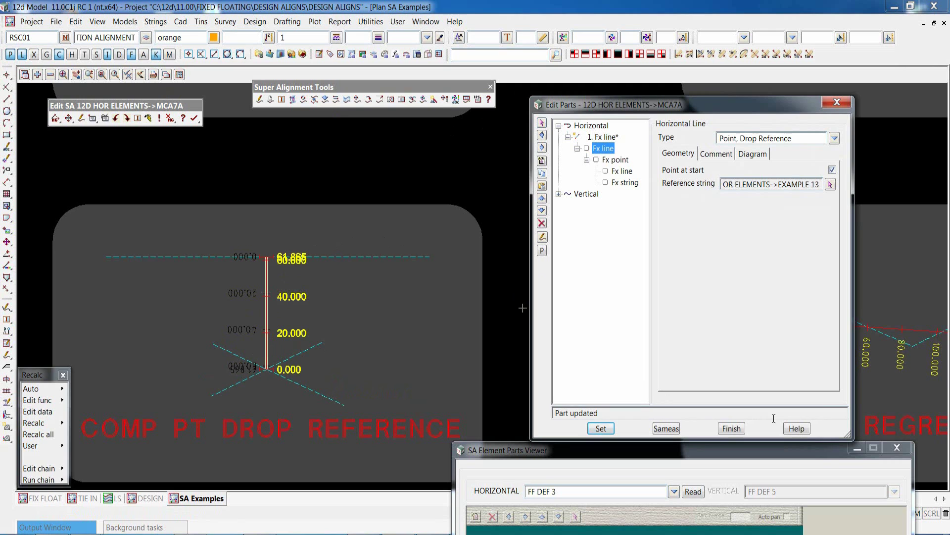
# Step: Finish the parts editing and quit the COMP PT DROP REFERENCE alignment edit, discarding its changes
pyautogui.click(731, 428)
pyautogui.click(170, 118)
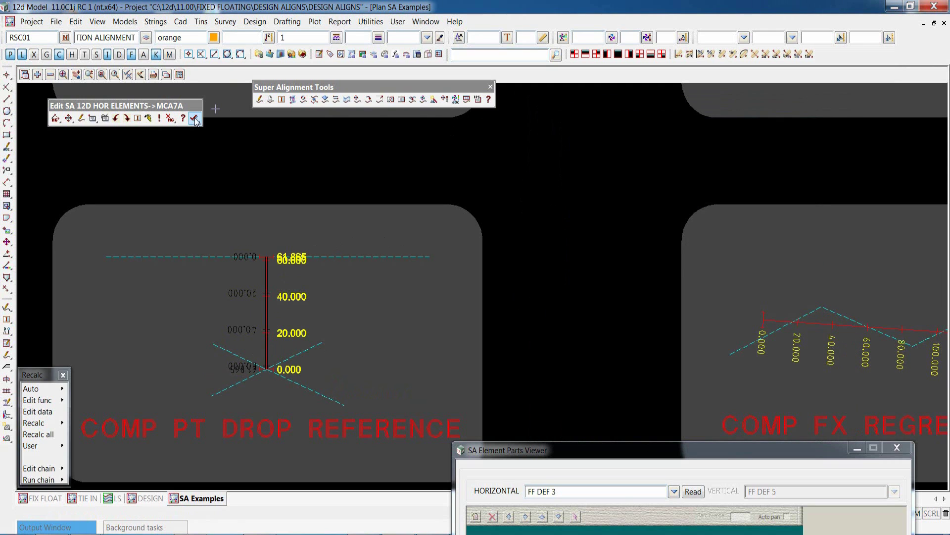
pyautogui.click(226, 186)
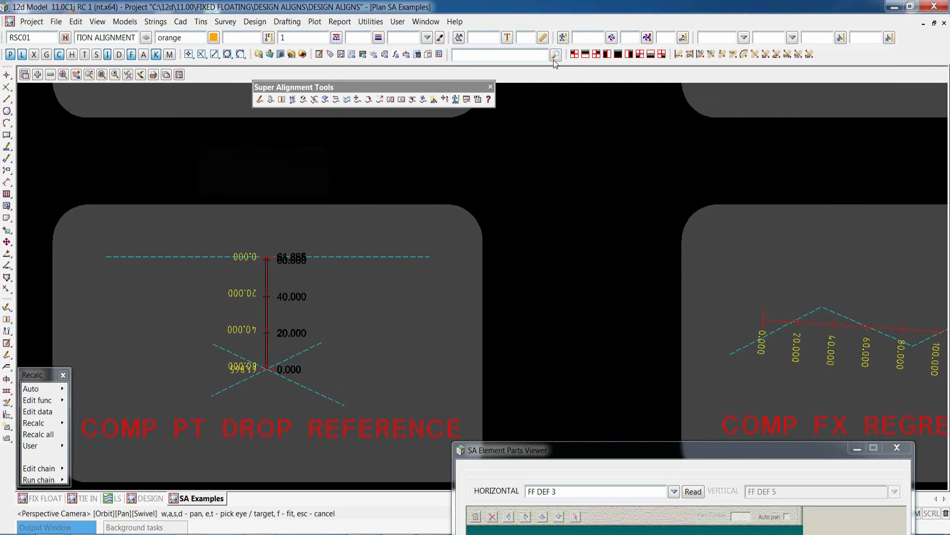
# Step: Examine the COMP FX REGRESSION and COMP FX REGRESSION PT fixed line examples against their reference strings
pyautogui.scroll(-5, 215, 326)
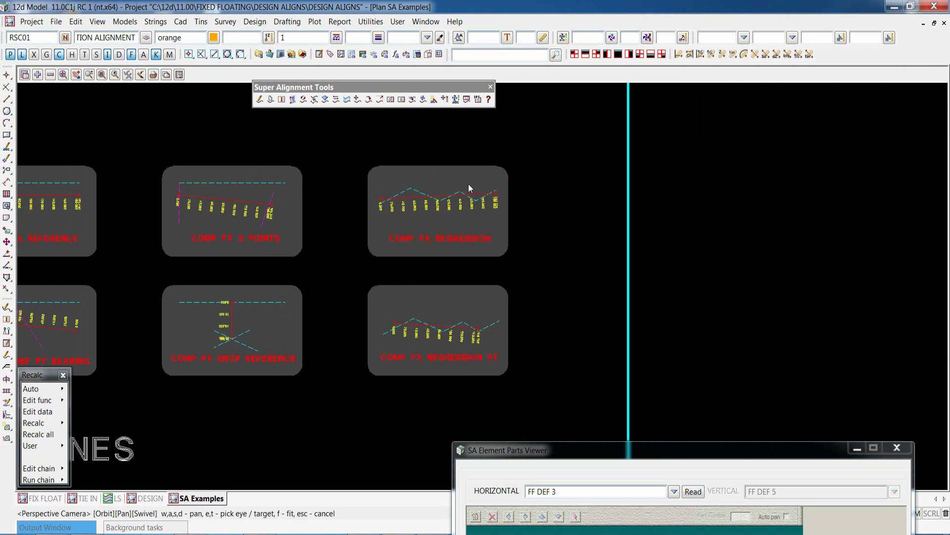
pyautogui.scroll(1, 467, 184)
pyautogui.scroll(1, 465, 185)
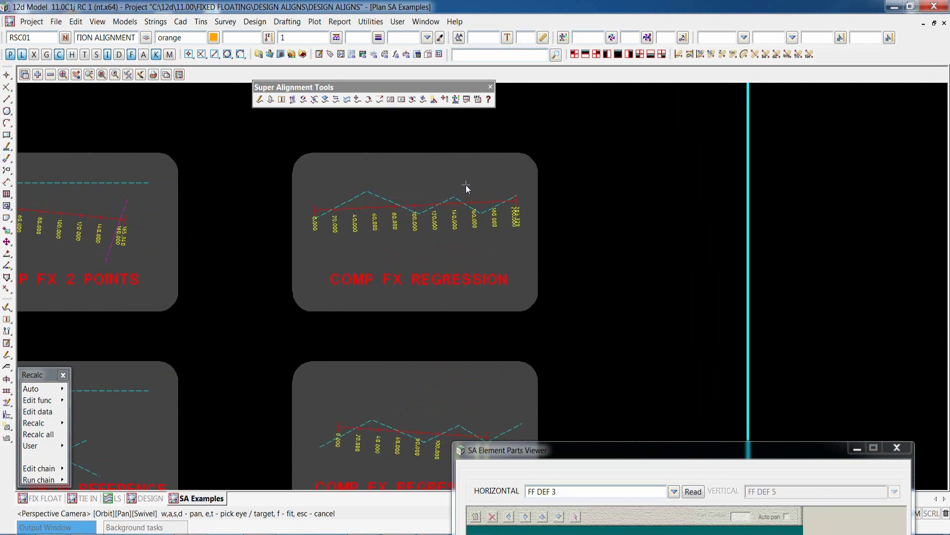
pyautogui.scroll(1, 471, 202)
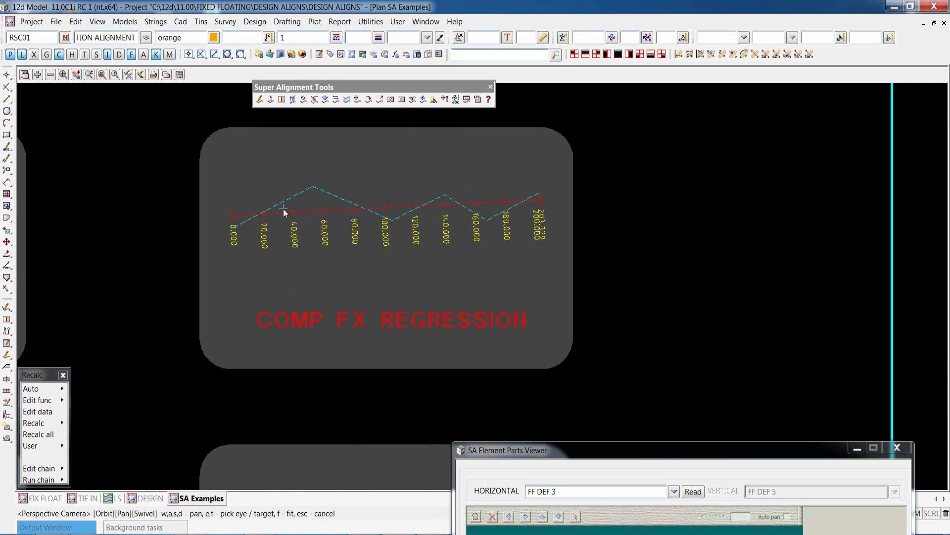
pyautogui.scroll(-1, 331, 201)
pyautogui.scroll(-5, 355, 198)
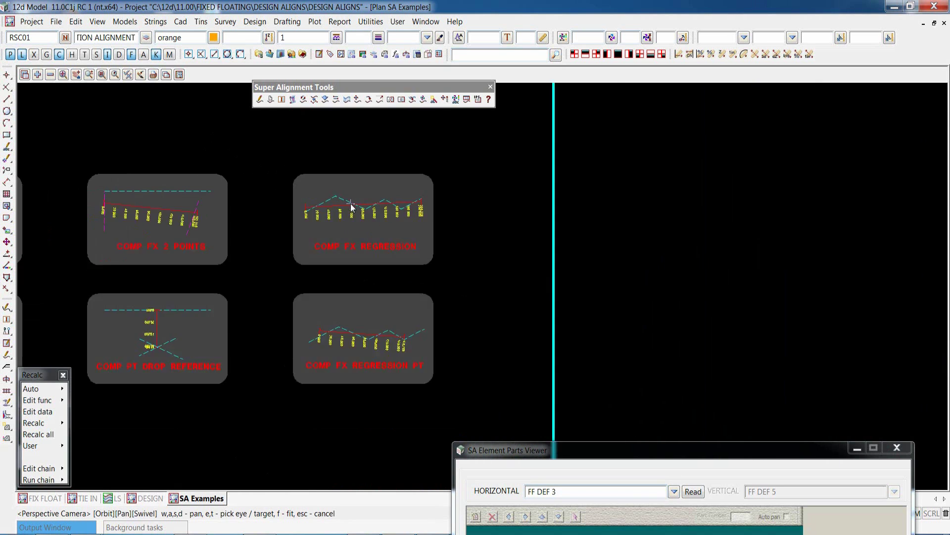
pyautogui.scroll(4, 373, 302)
pyautogui.scroll(2, 371, 304)
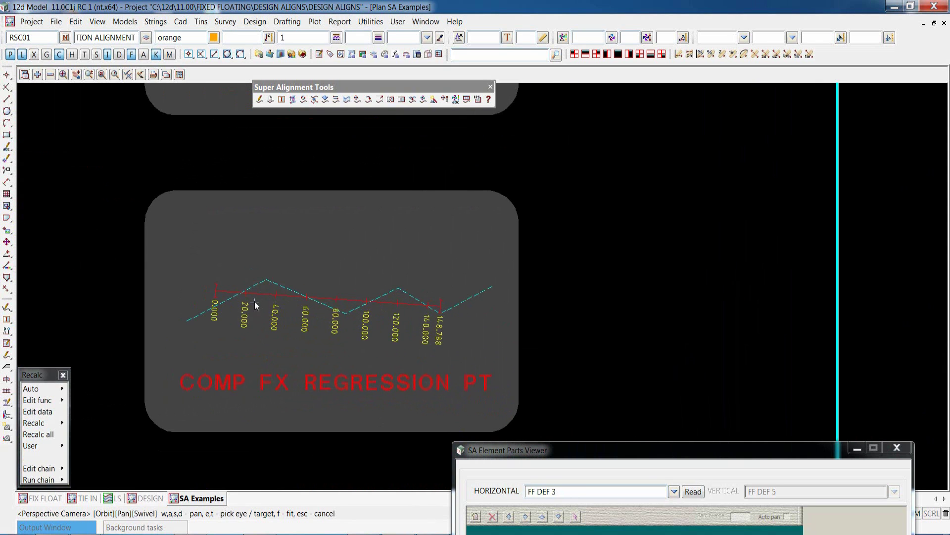
pyautogui.scroll(-4, 447, 265)
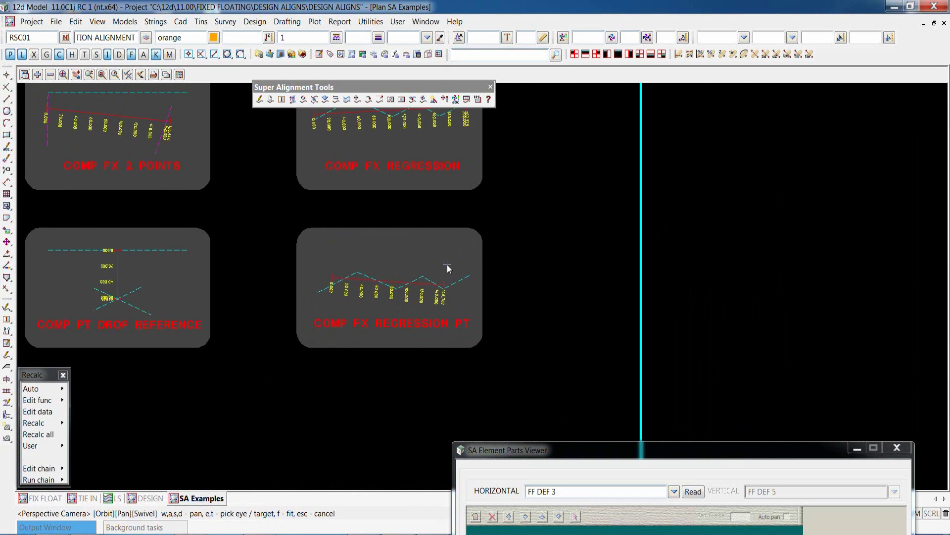
# Step: Open the FLOATING DIRECTION example's alignment from the floating and free lines in the parts editor and expand its horizontal parts
pyautogui.scroll(-1, 448, 269)
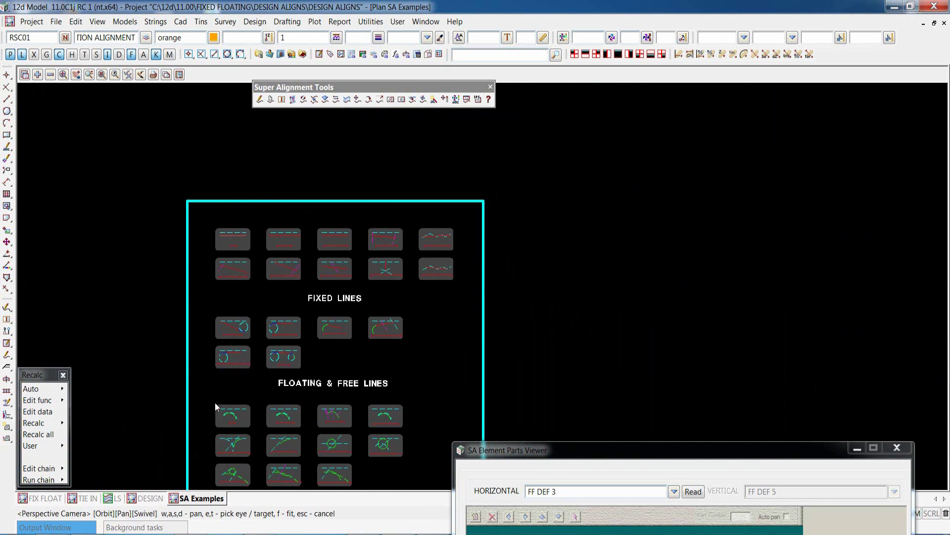
pyautogui.scroll(4, 243, 368)
pyautogui.scroll(2, 244, 366)
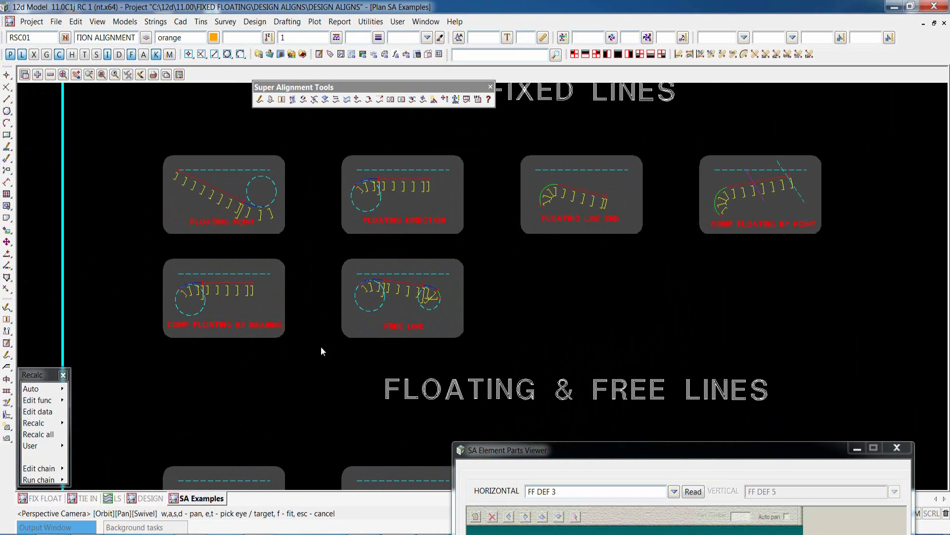
pyautogui.scroll(1, 555, 287)
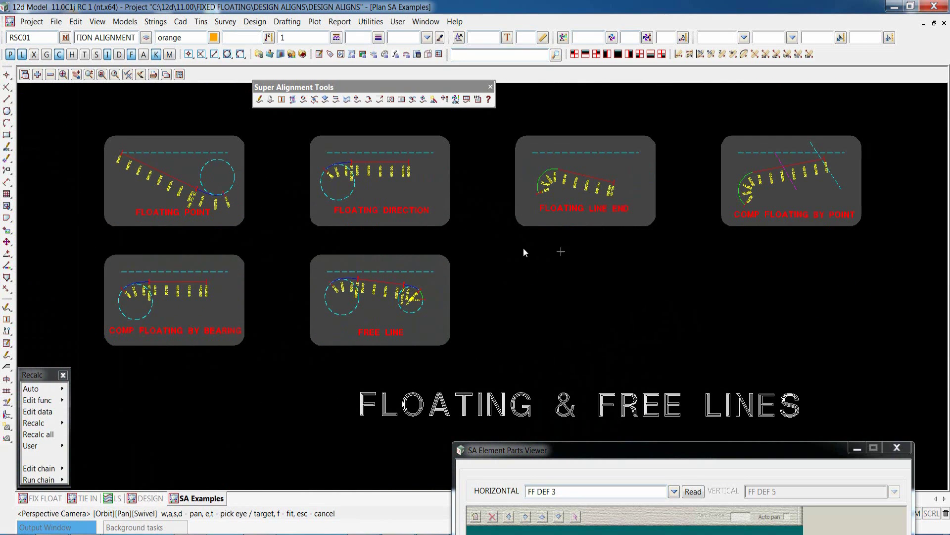
pyautogui.scroll(7, 435, 145)
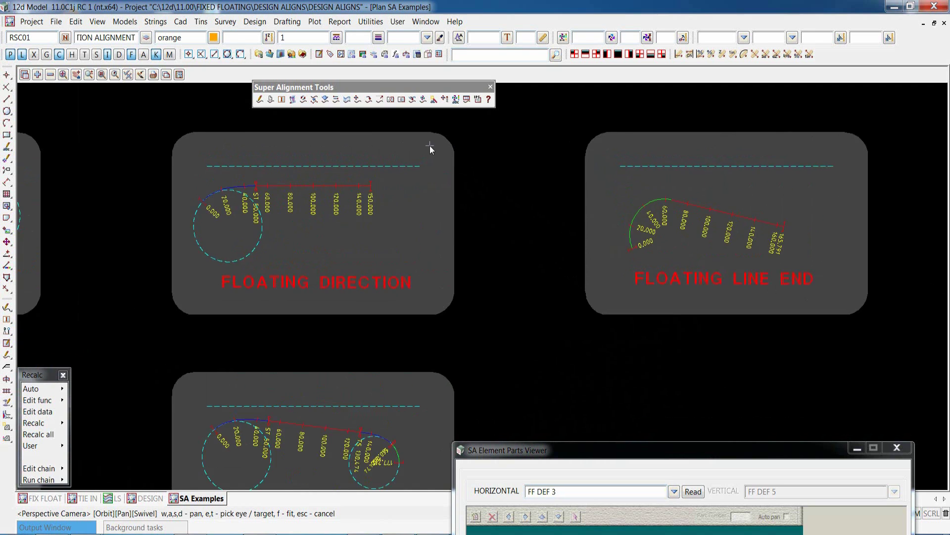
pyautogui.click(260, 99)
pyautogui.click(283, 197)
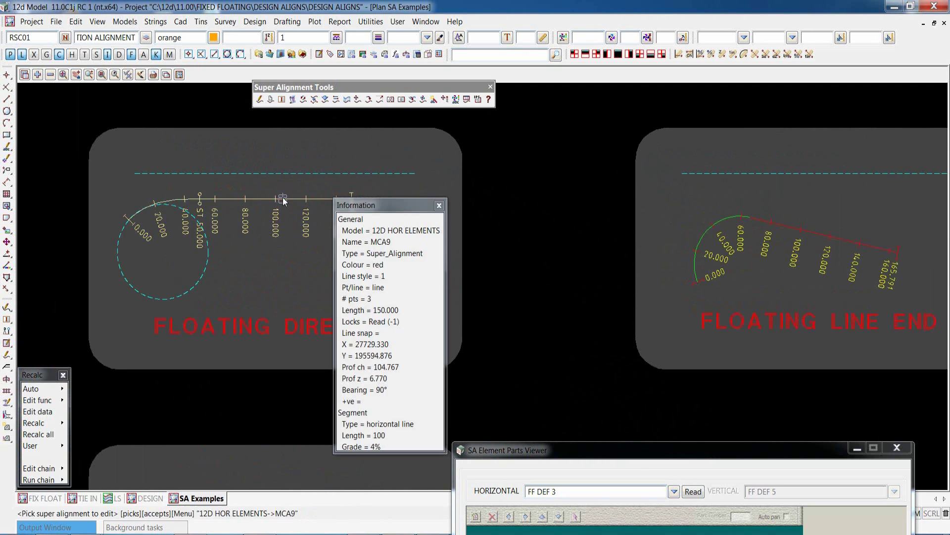
pyautogui.click(56, 37)
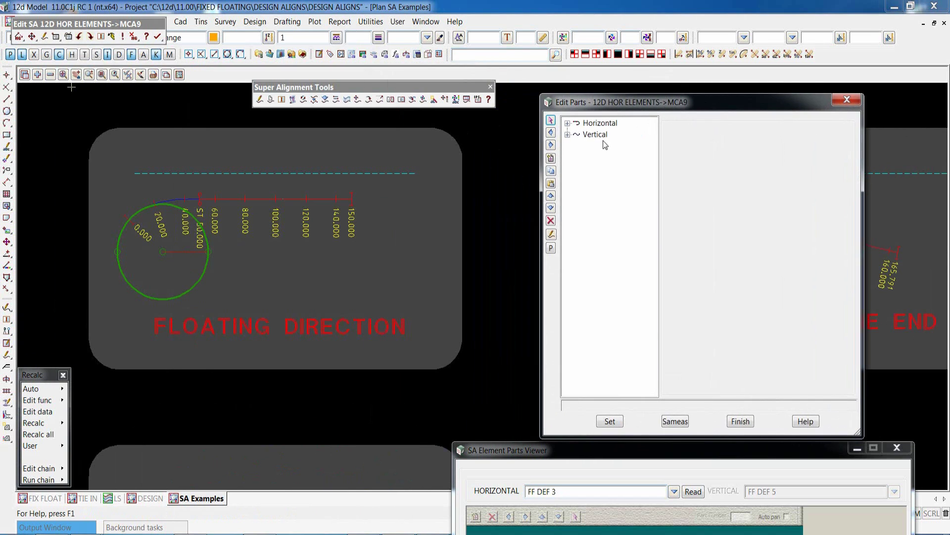
pyautogui.click(568, 122)
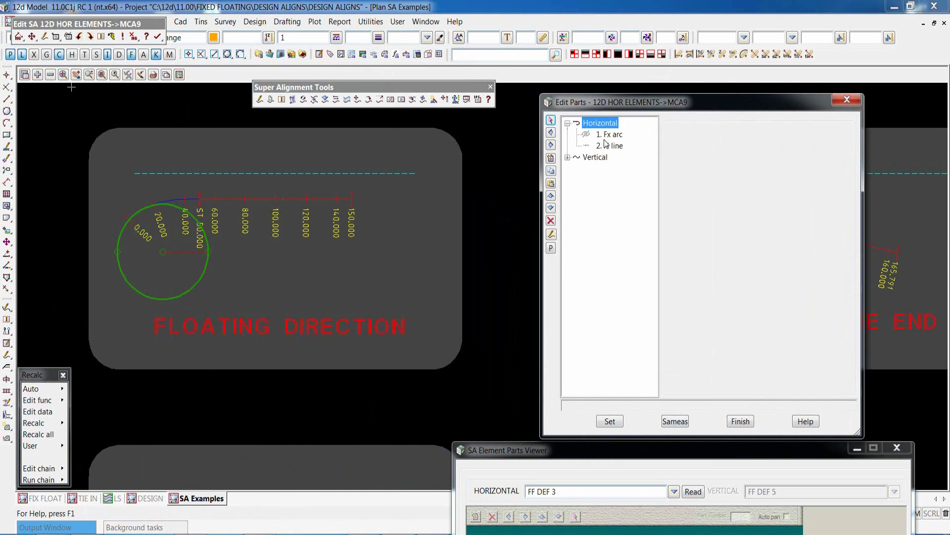
# Step: Inspect the fixed arc and floating line direction definitions of the FLOATING DIRECTION alignment, then leave the alignment edit
pyautogui.click(610, 134)
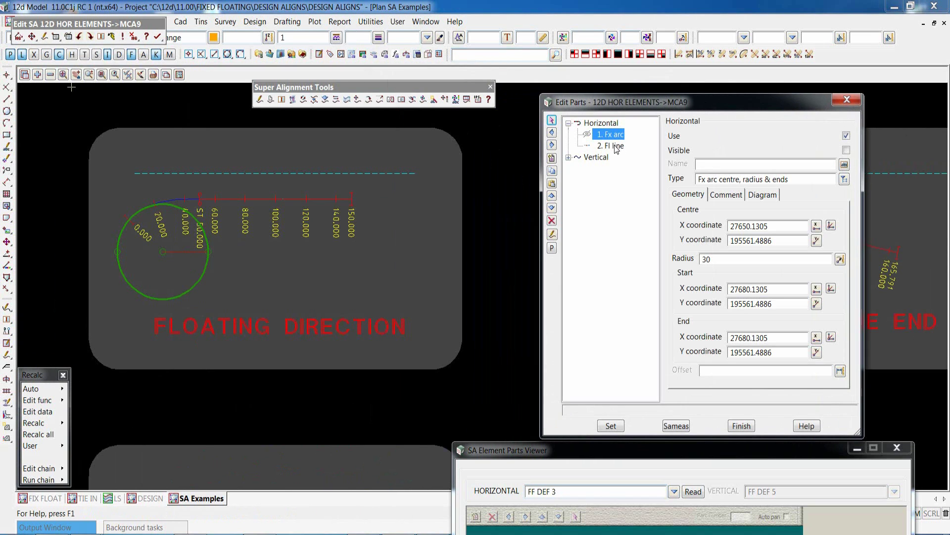
pyautogui.click(616, 146)
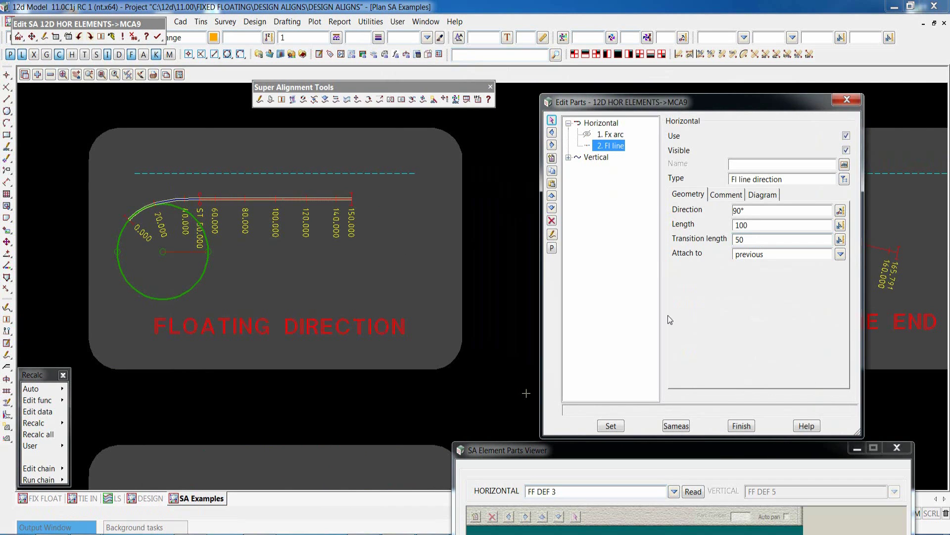
pyautogui.click(728, 422)
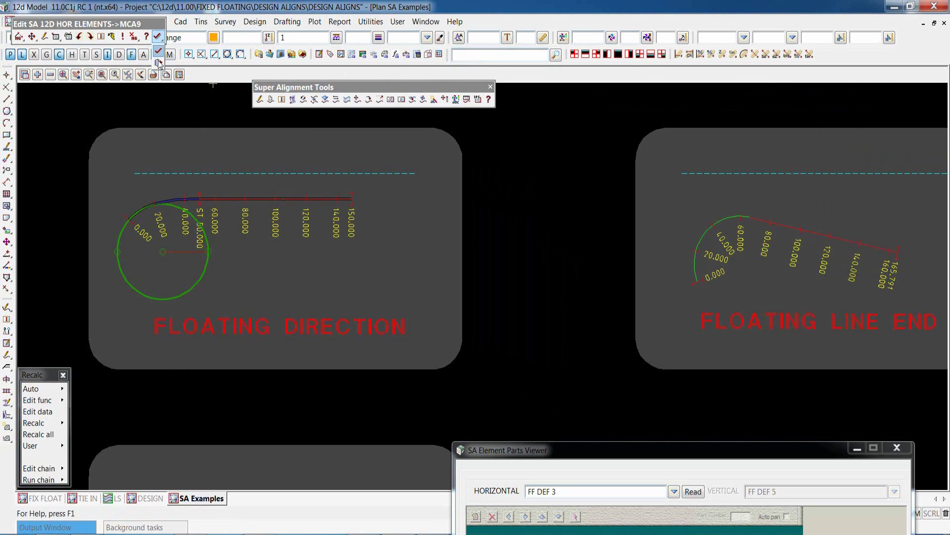
pyautogui.click(158, 57)
# Step: Examine the fixed arc and free arc examples, including the COMP FREE ARC POINT and FREE ARC FROM END types
pyautogui.scroll(-2, 443, 259)
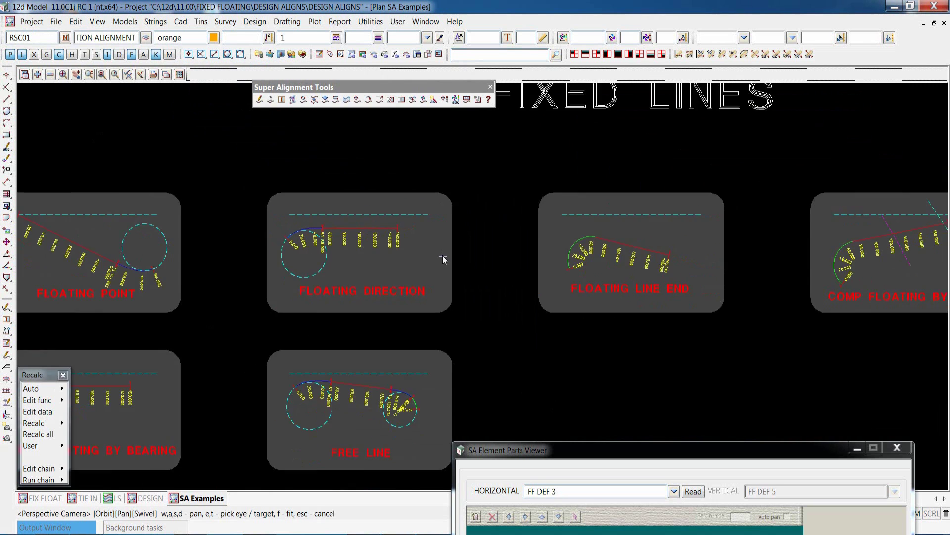
pyautogui.scroll(-4, 443, 258)
pyautogui.scroll(3, 461, 360)
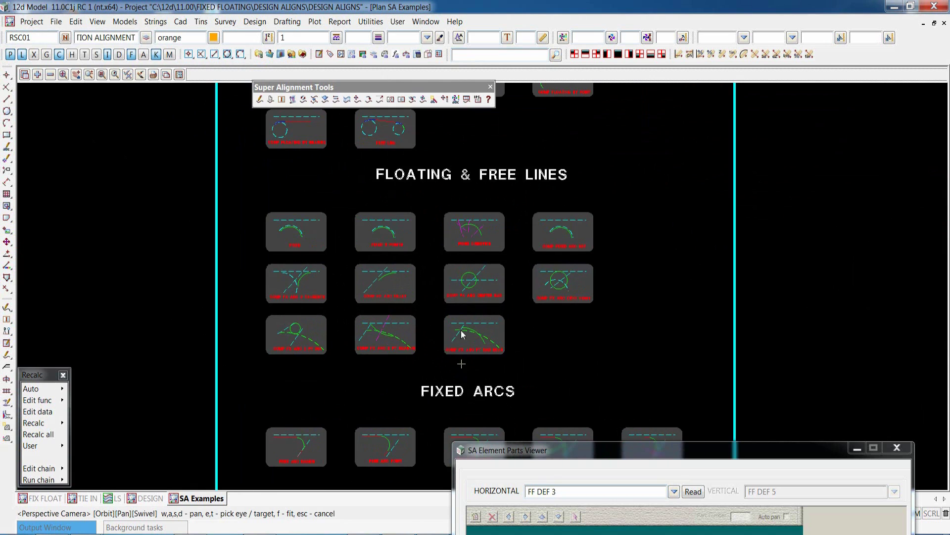
pyautogui.scroll(3, 451, 274)
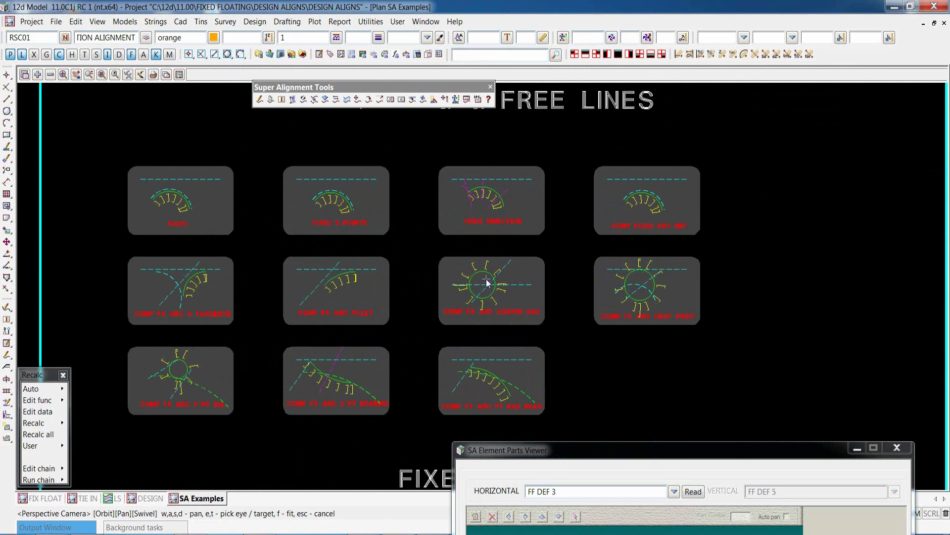
pyautogui.scroll(-4, 489, 289)
pyautogui.scroll(5, 488, 312)
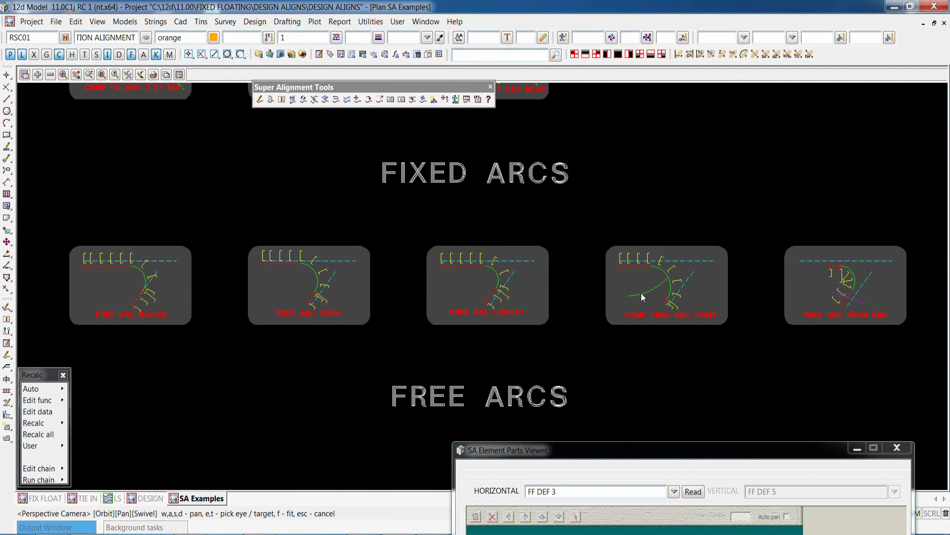
pyautogui.scroll(3, 865, 290)
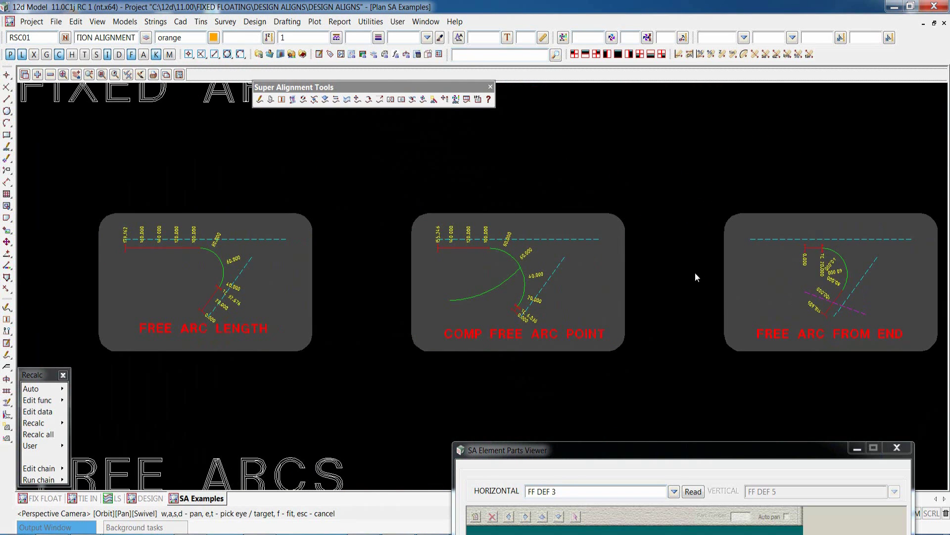
pyautogui.scroll(1, 695, 274)
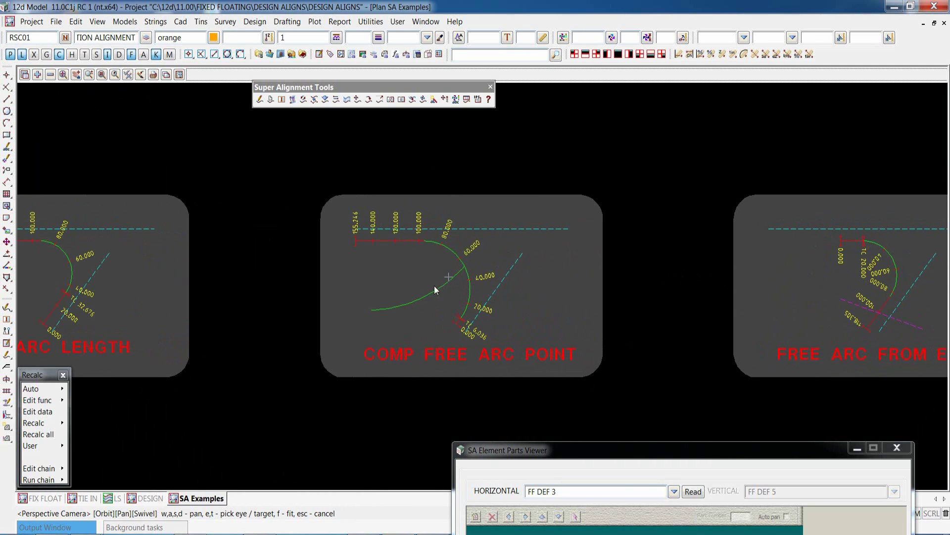
pyautogui.scroll(-4, 466, 286)
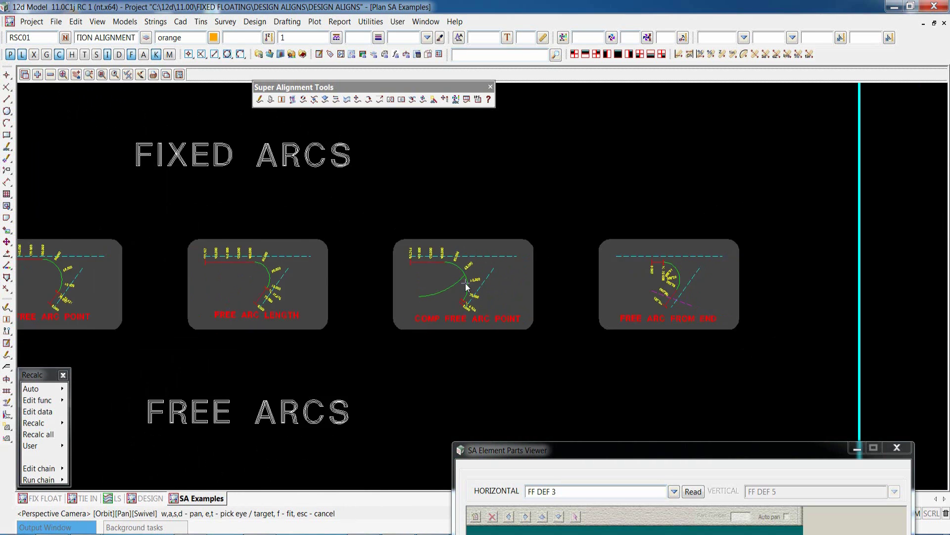
# Step: Examine the transition and spiral examples, including FREE BACK TO BACK and FREE ARC TO ARC, then look over the computator examples
pyautogui.scroll(-4, 466, 286)
pyautogui.scroll(2, 450, 362)
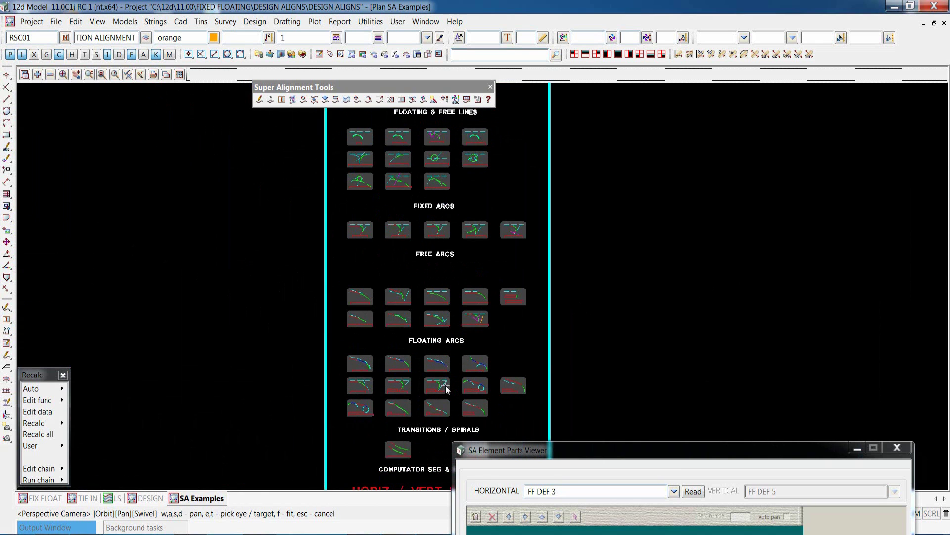
pyautogui.scroll(5, 420, 452)
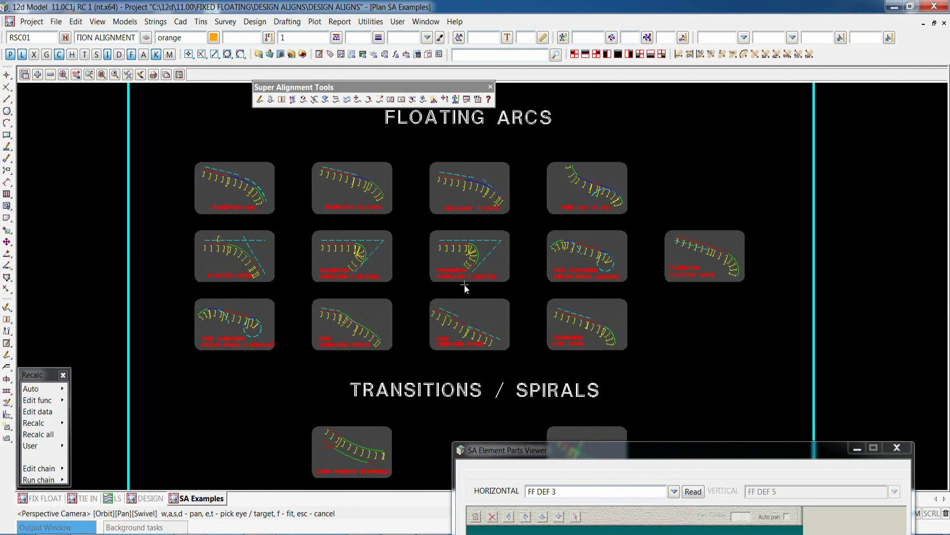
pyautogui.scroll(2, 465, 288)
pyautogui.scroll(5, 666, 146)
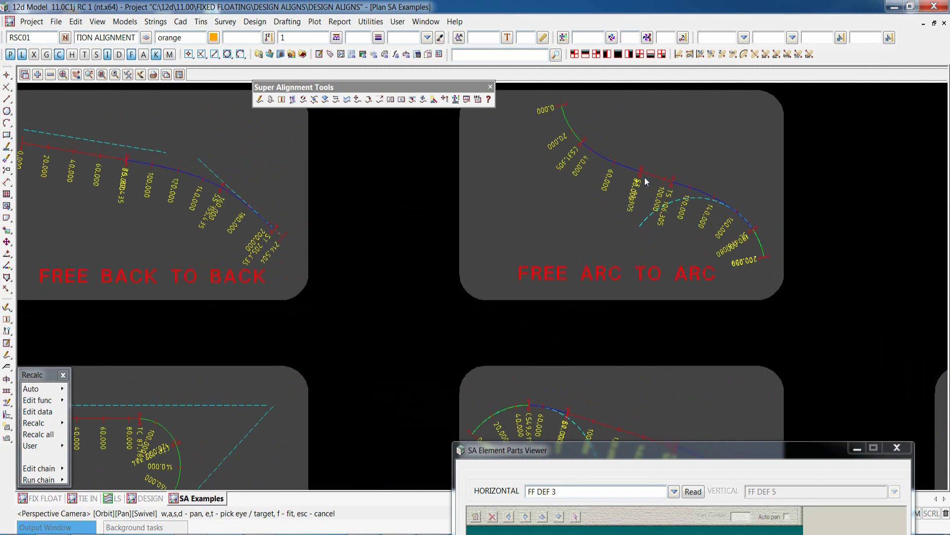
pyautogui.scroll(-3, 719, 233)
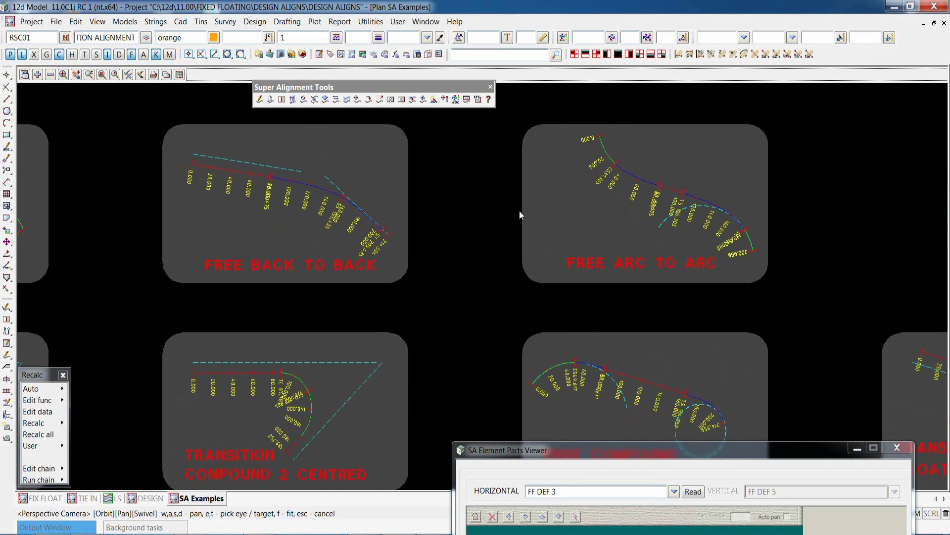
pyautogui.scroll(-4, 566, 215)
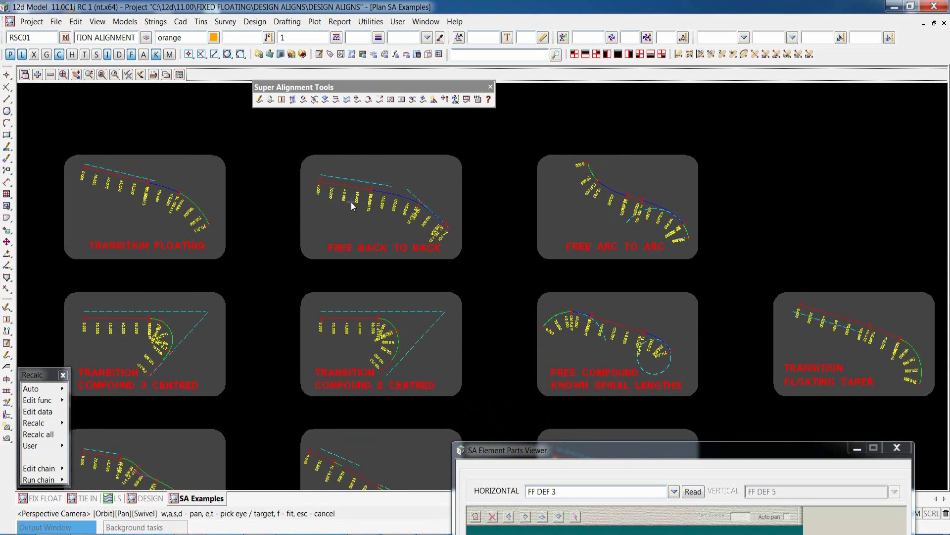
pyautogui.scroll(-2, 351, 202)
pyautogui.scroll(-1, 415, 239)
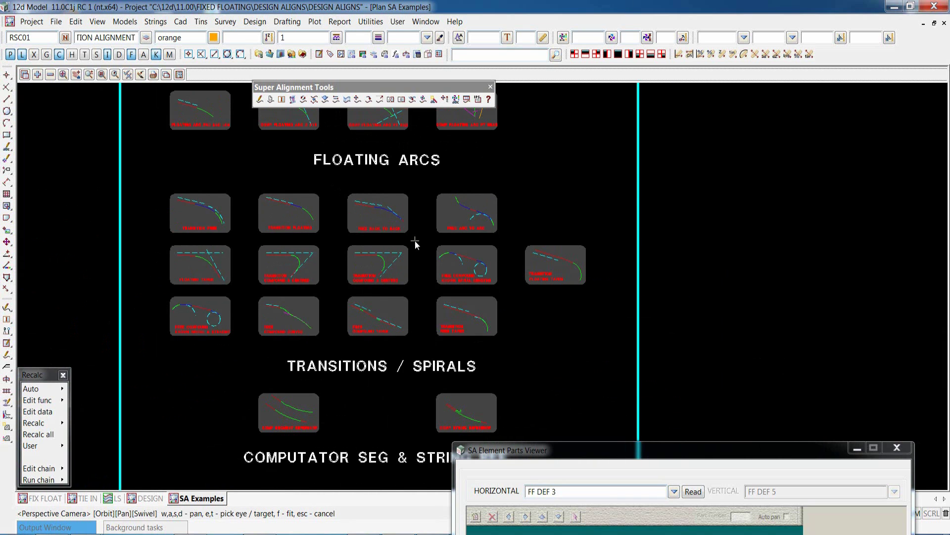
pyautogui.scroll(-1, 415, 239)
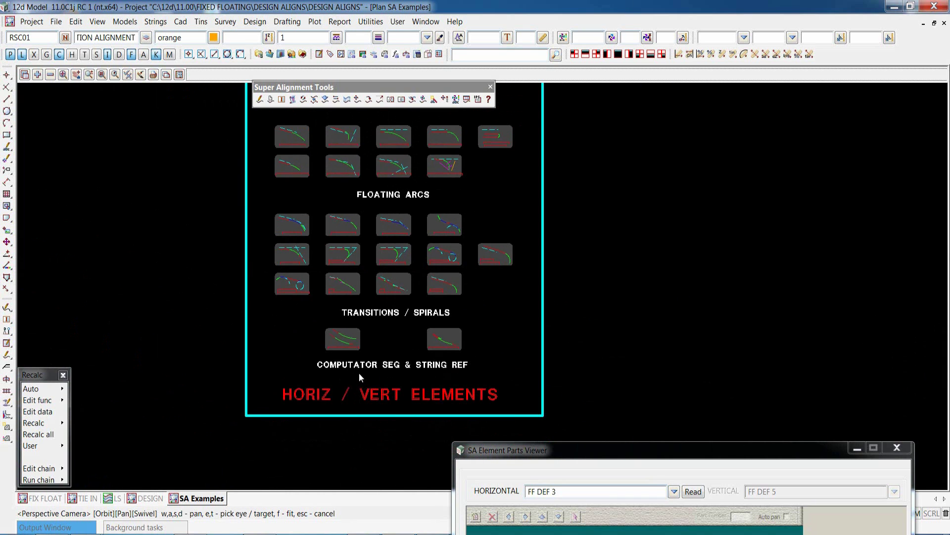
pyautogui.scroll(1, 360, 349)
# Step: Show the solutions in the SA Element Parts Viewer and read in the TRANSITIONAL SPIRALS FLOATING & FREE ARC TO ARC example
pyautogui.moveTo(623, 452); pyautogui.dragTo(324, 125)
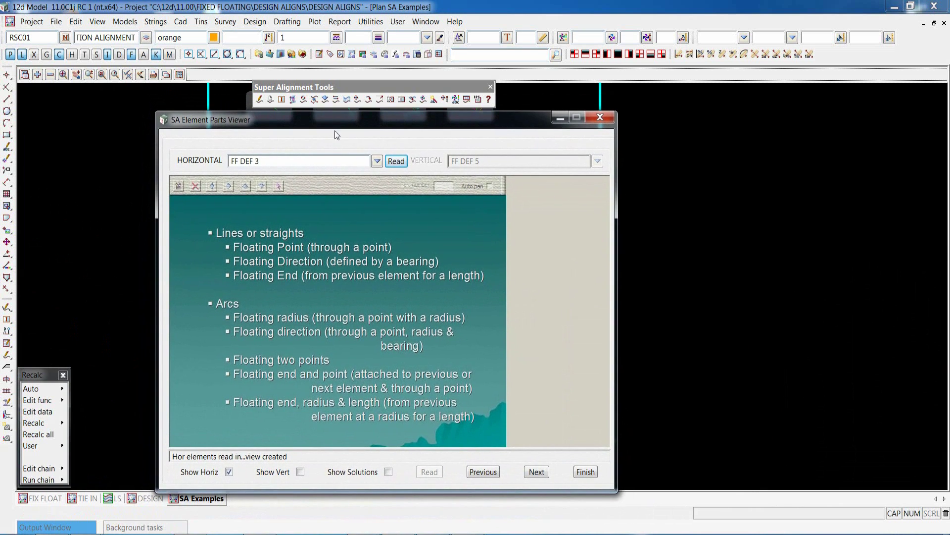
pyautogui.click(388, 472)
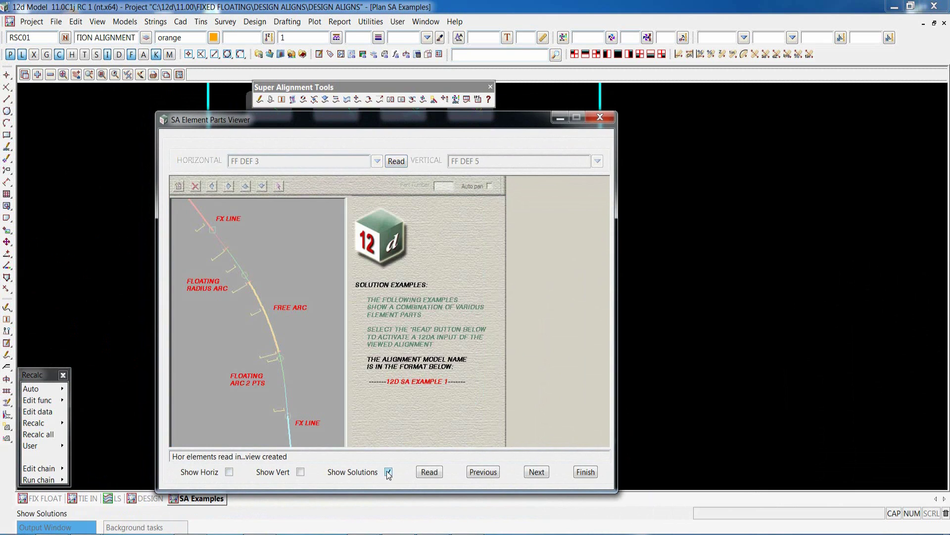
pyautogui.click(537, 471)
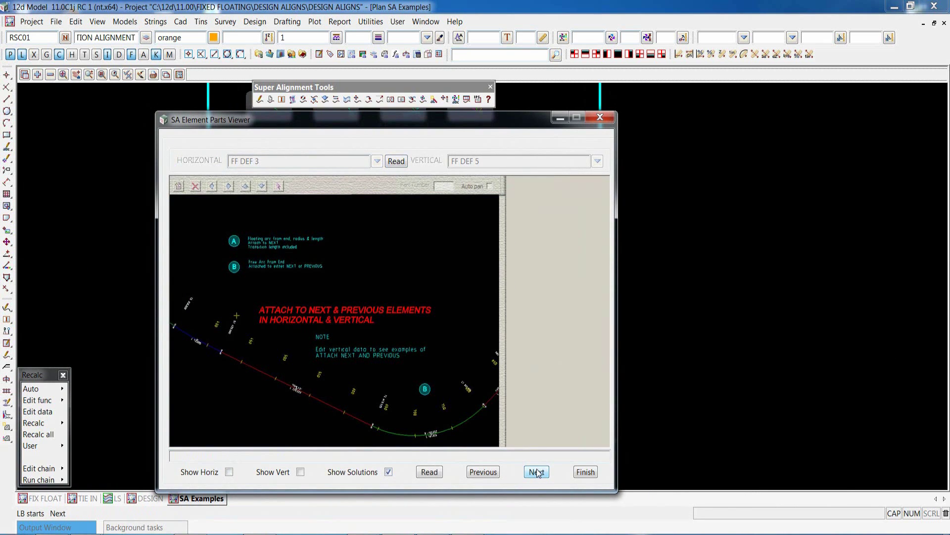
pyautogui.click(536, 471)
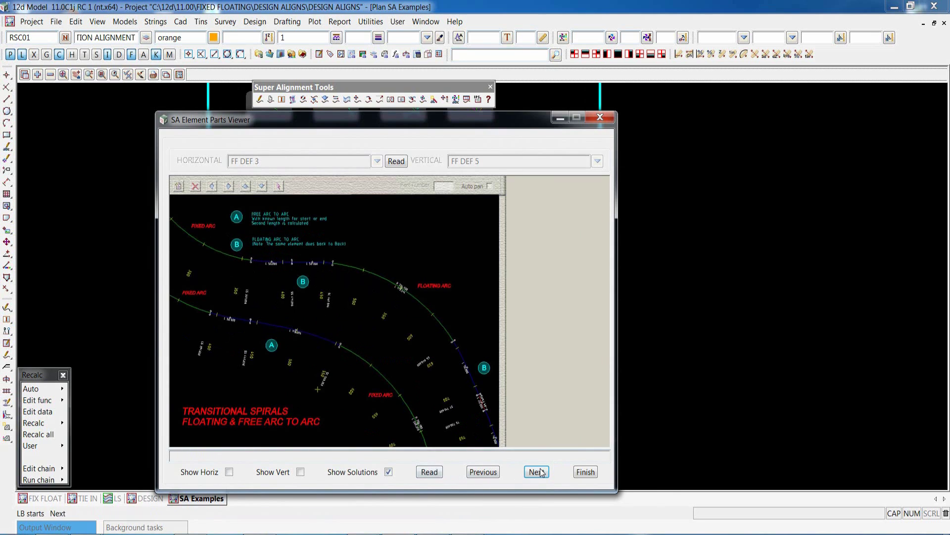
pyautogui.click(471, 474)
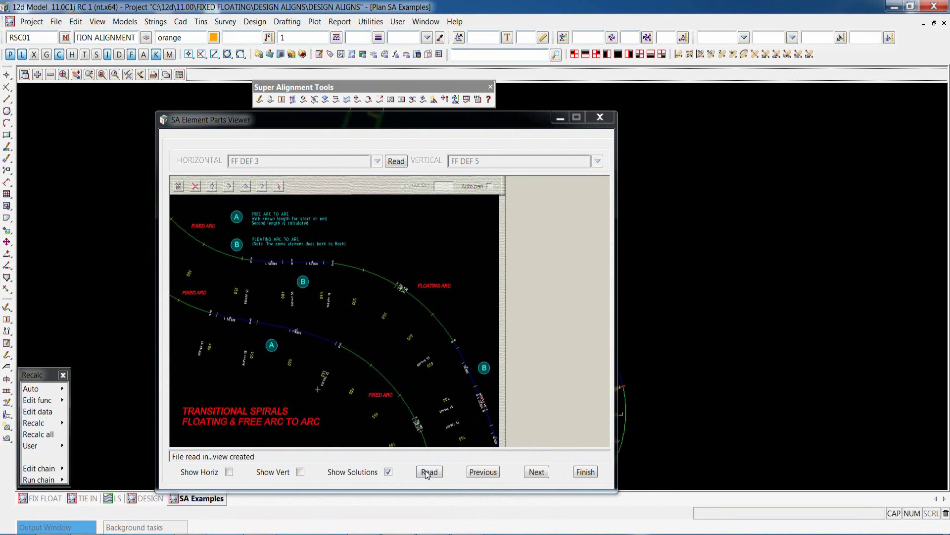
# Step: Examine the free arc to arc and floating arc to arc spirals in the TRANSITIONAL SPIRALS solution drawing
pyautogui.moveTo(491, 117); pyautogui.dragTo(637, 372)
pyautogui.scroll(2, 539, 289)
pyautogui.scroll(2, 471, 257)
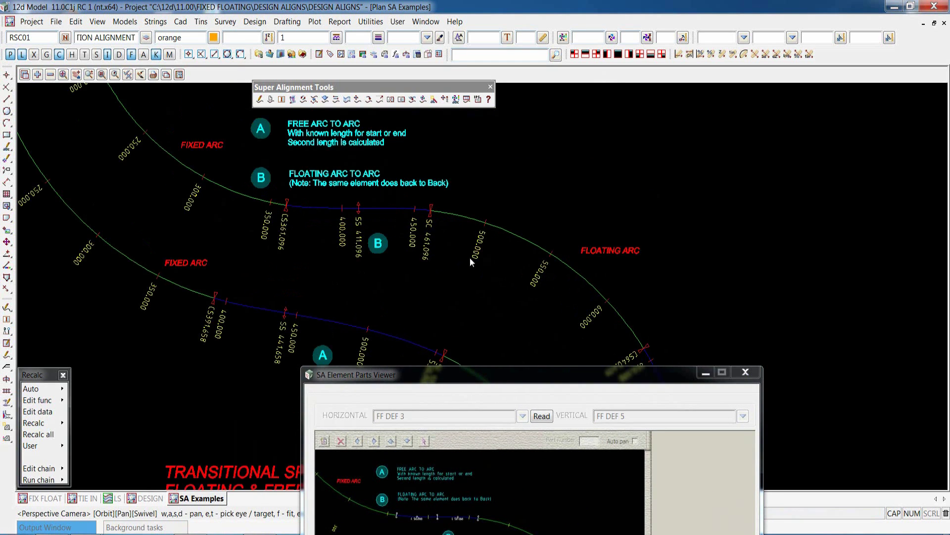
pyautogui.scroll(1, 325, 218)
pyautogui.scroll(-4, 438, 217)
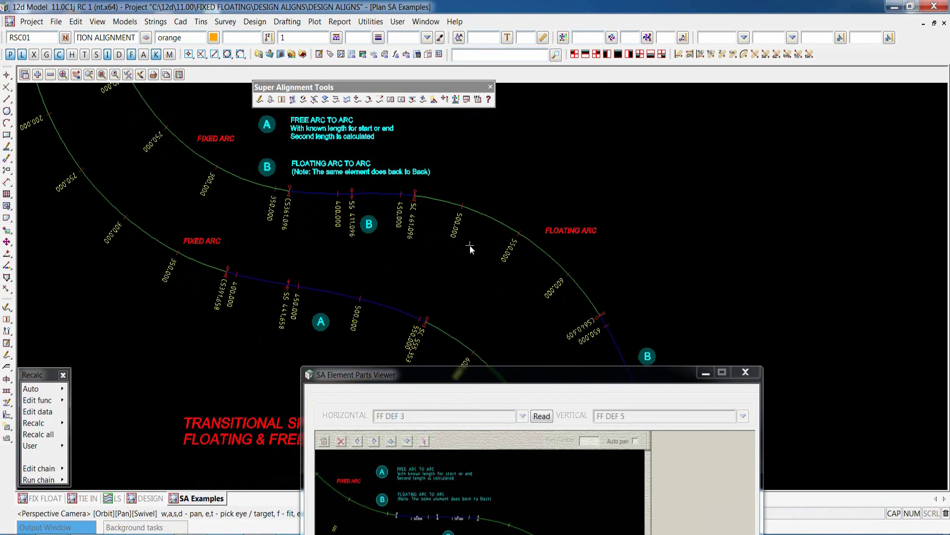
pyautogui.scroll(3, 538, 327)
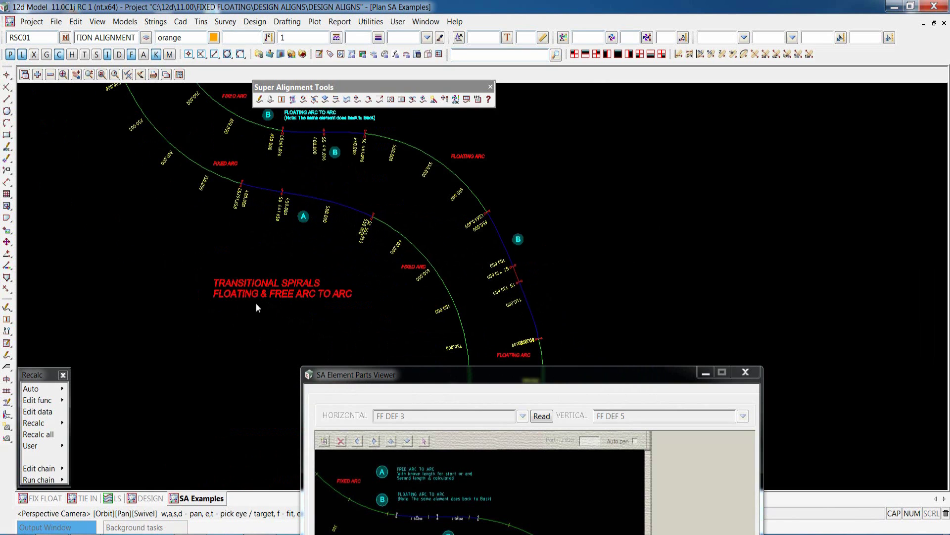
pyautogui.scroll(-2, 246, 322)
pyautogui.scroll(2, 305, 214)
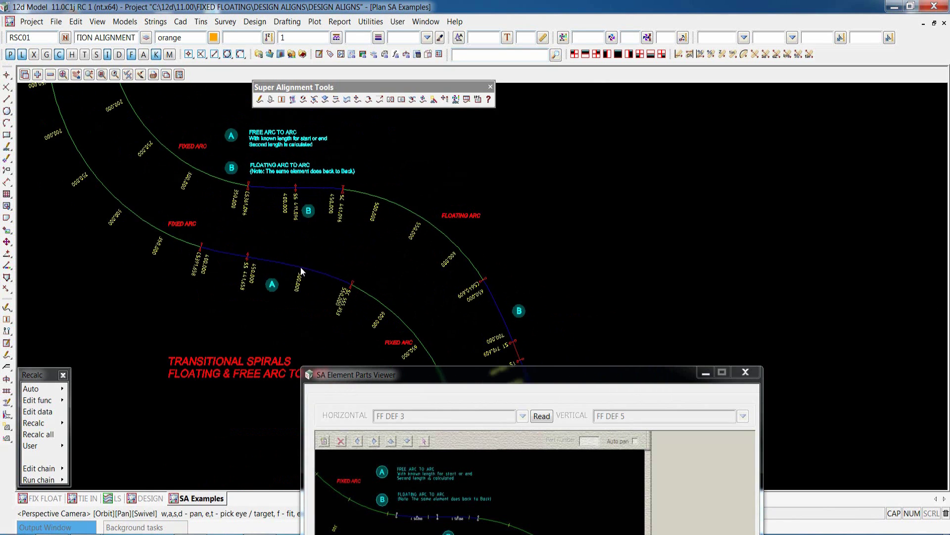
# Step: Browse the solution examples to MULTI-LANE ROUNDABOUT 4 LEGS AND ISLANDS, read it in and finish with the parts viewer
pyautogui.moveTo(542, 379); pyautogui.dragTo(379, 128)
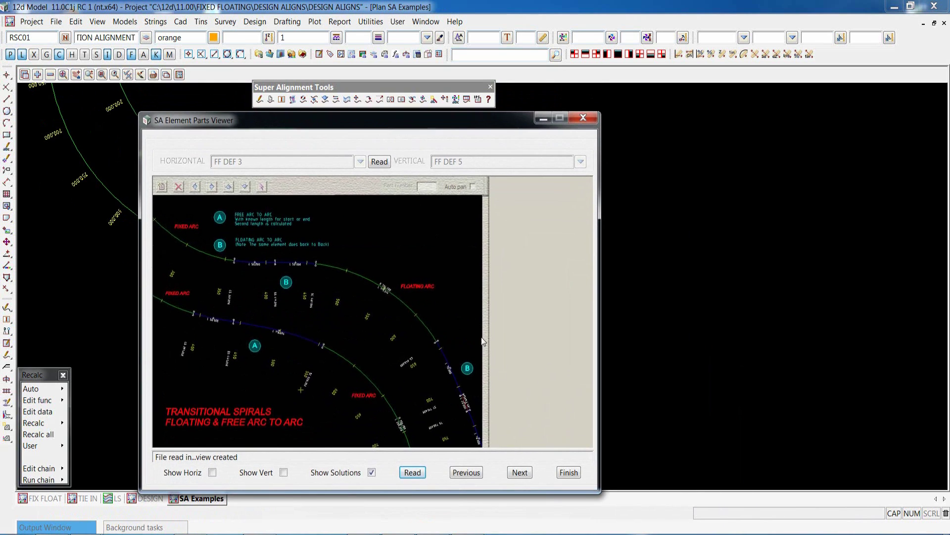
pyautogui.click(520, 473)
pyautogui.click(520, 473)
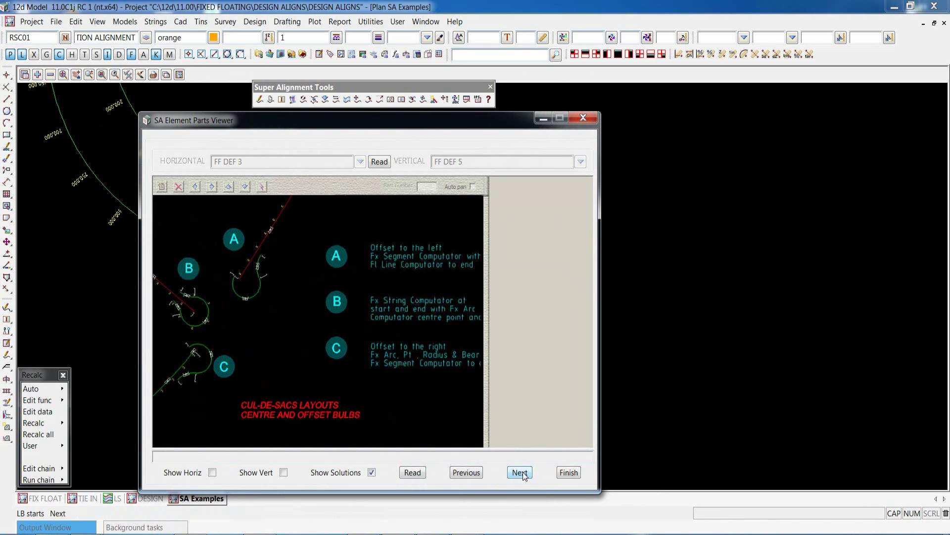
pyautogui.click(521, 473)
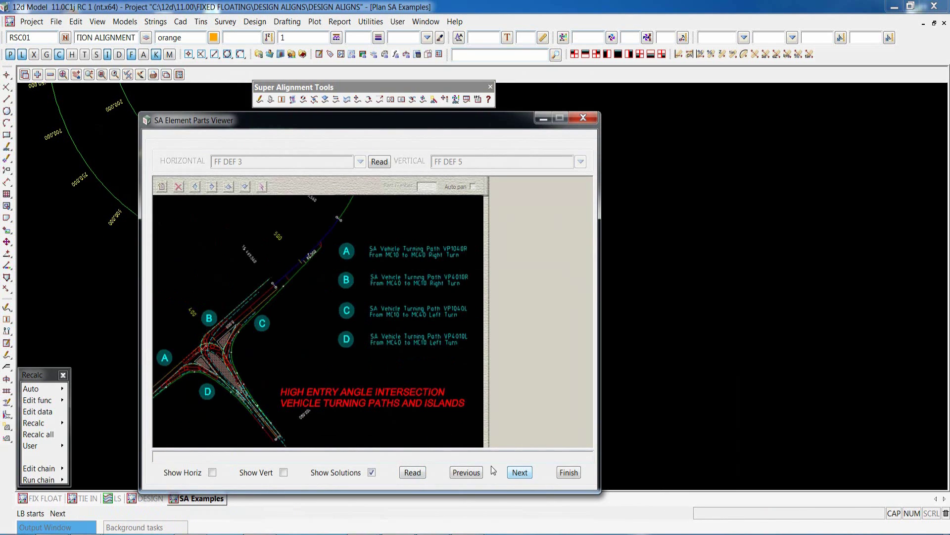
pyautogui.click(521, 473)
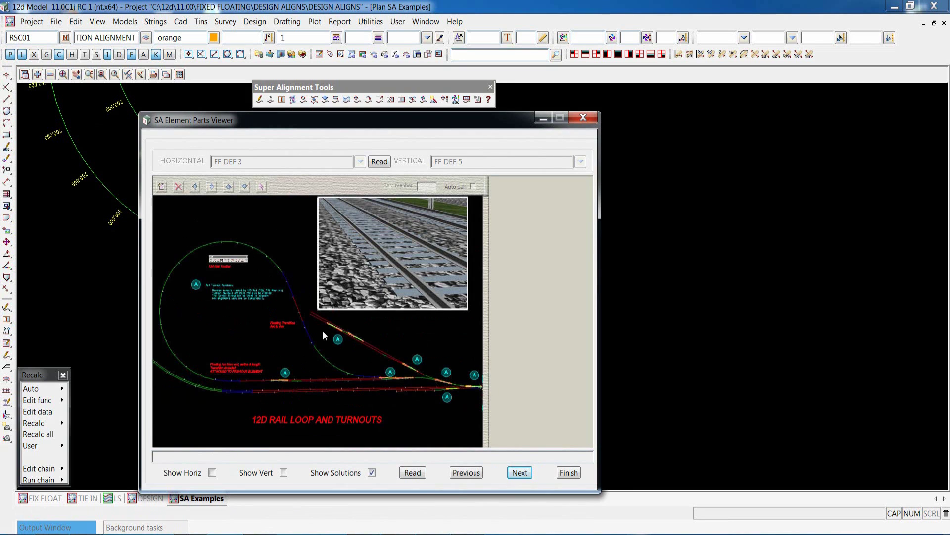
pyautogui.click(523, 471)
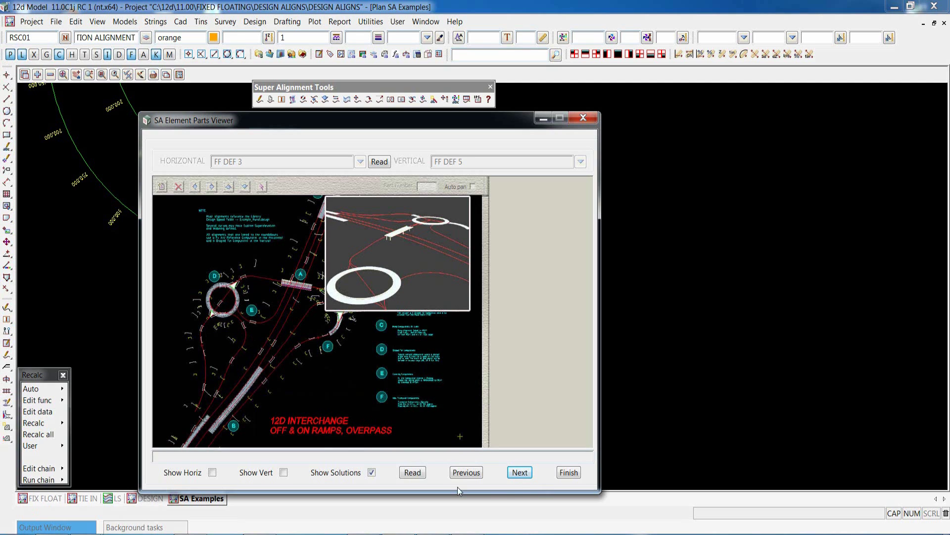
pyautogui.click(524, 473)
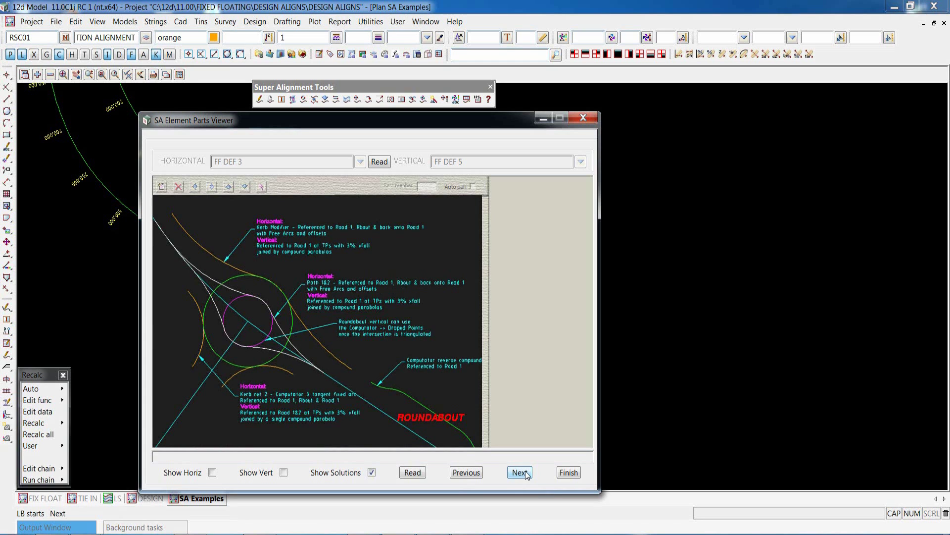
pyautogui.click(525, 473)
pyautogui.click(526, 473)
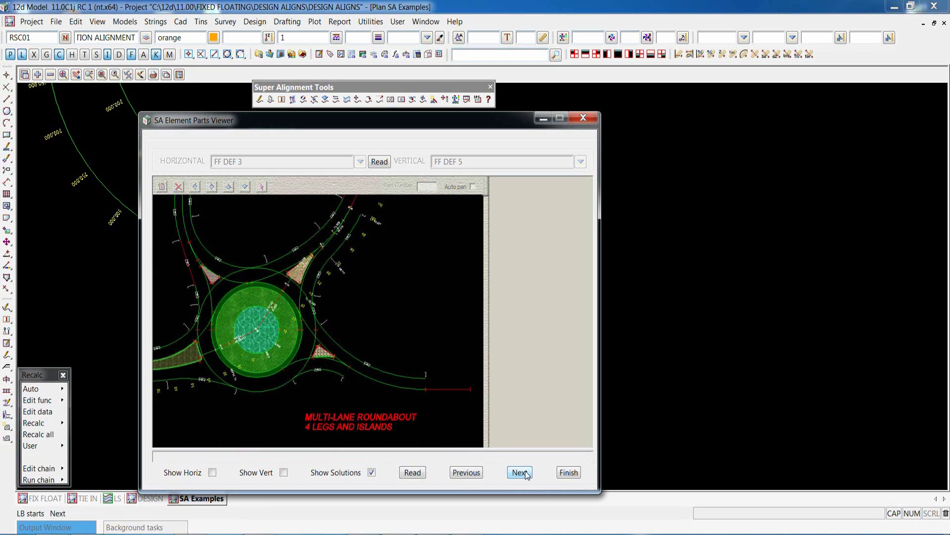
pyautogui.click(414, 473)
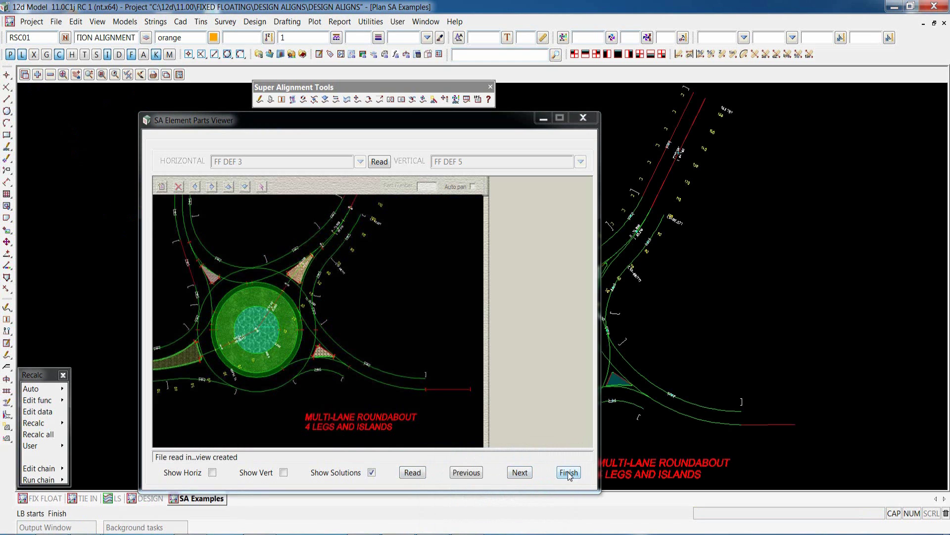
pyautogui.click(568, 473)
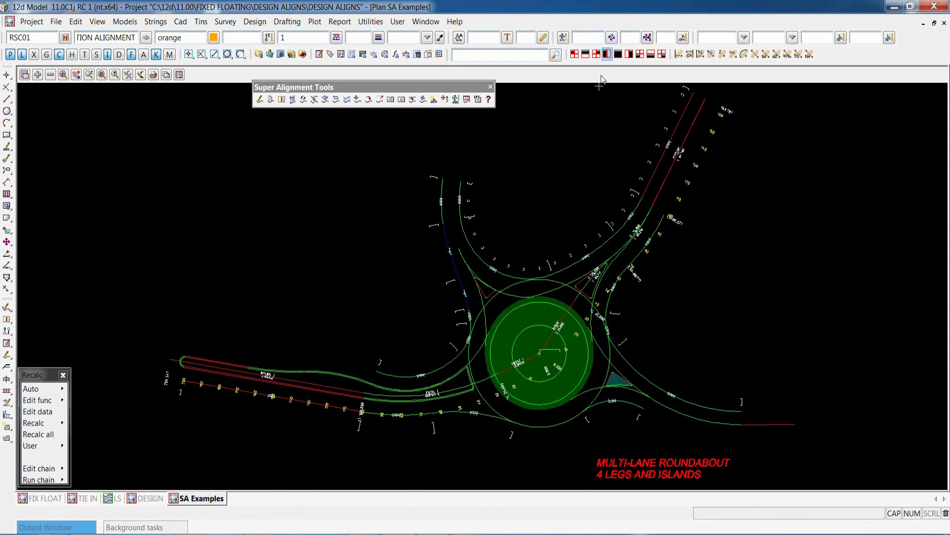
# Step: Examine the multi-lane roundabout's approach legs, kerb arcs and traffic islands around the roundabout centre in plan
pyautogui.scroll(-2, 409, 260)
pyautogui.scroll(2, 548, 294)
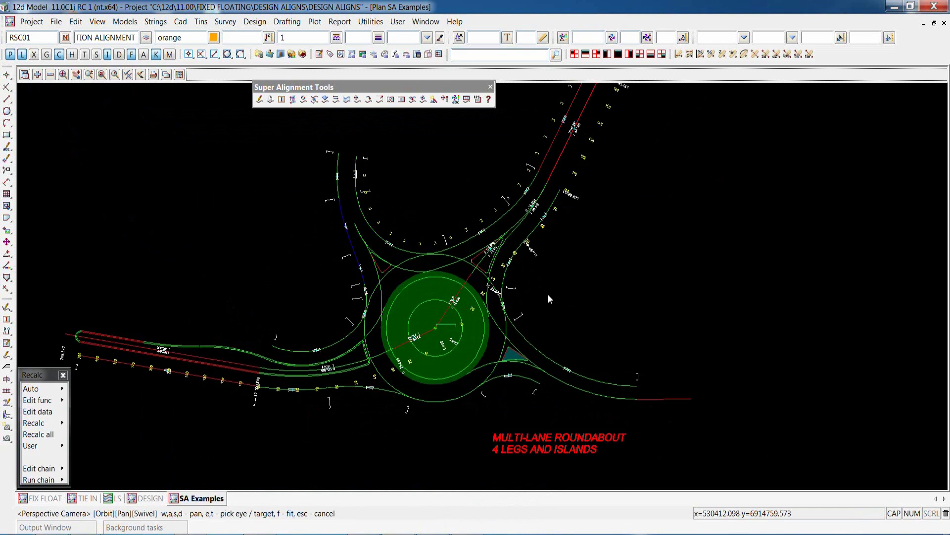
pyautogui.scroll(1, 548, 294)
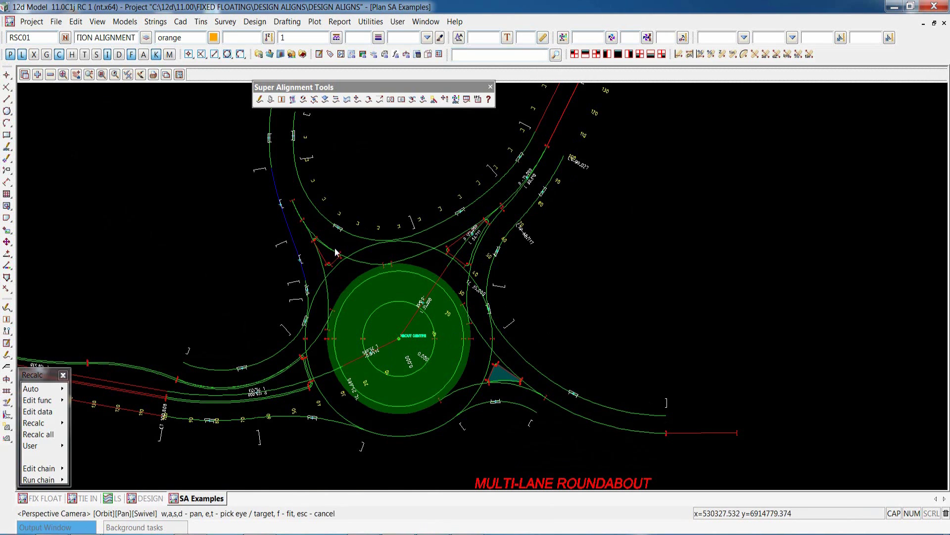
pyautogui.scroll(3, 478, 227)
pyautogui.scroll(3, 479, 228)
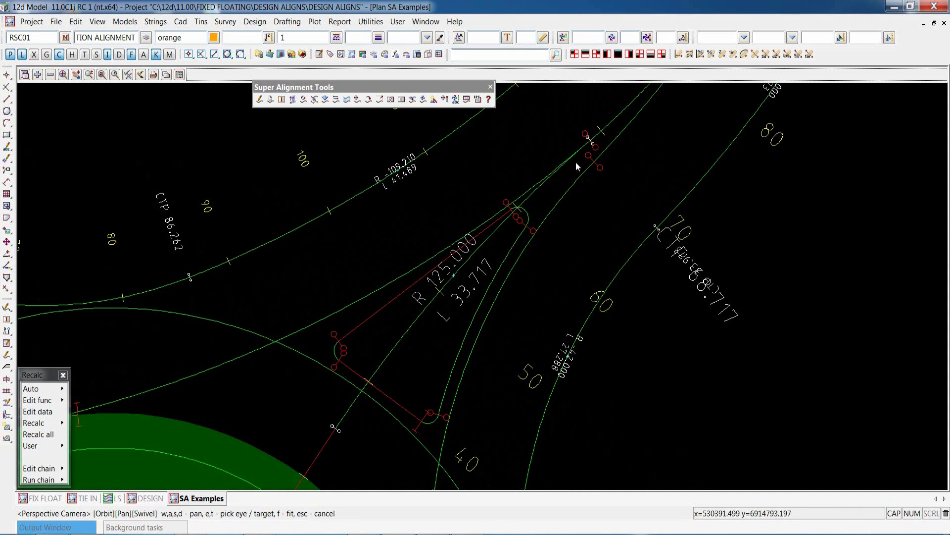
pyautogui.scroll(-5, 550, 203)
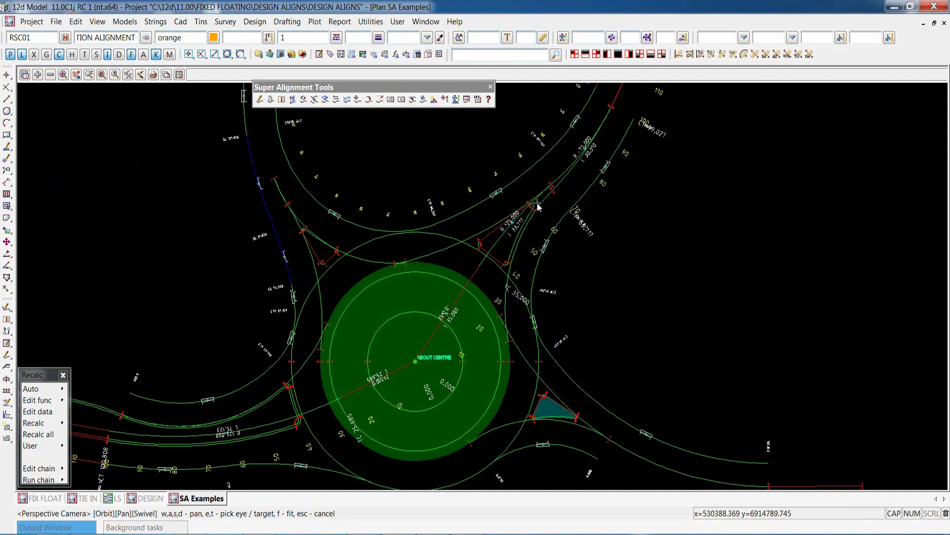
pyautogui.scroll(2, 370, 247)
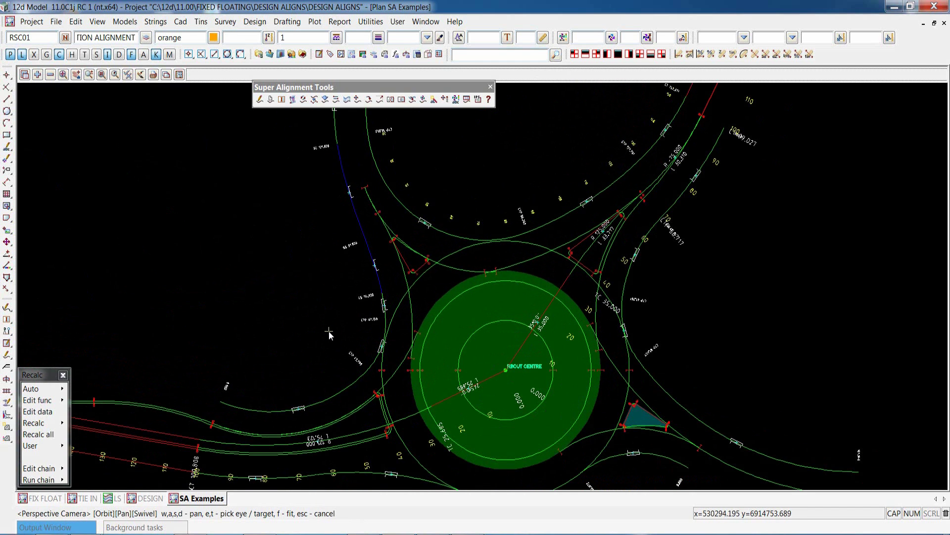
pyautogui.scroll(-3, 332, 350)
pyautogui.scroll(5, 524, 390)
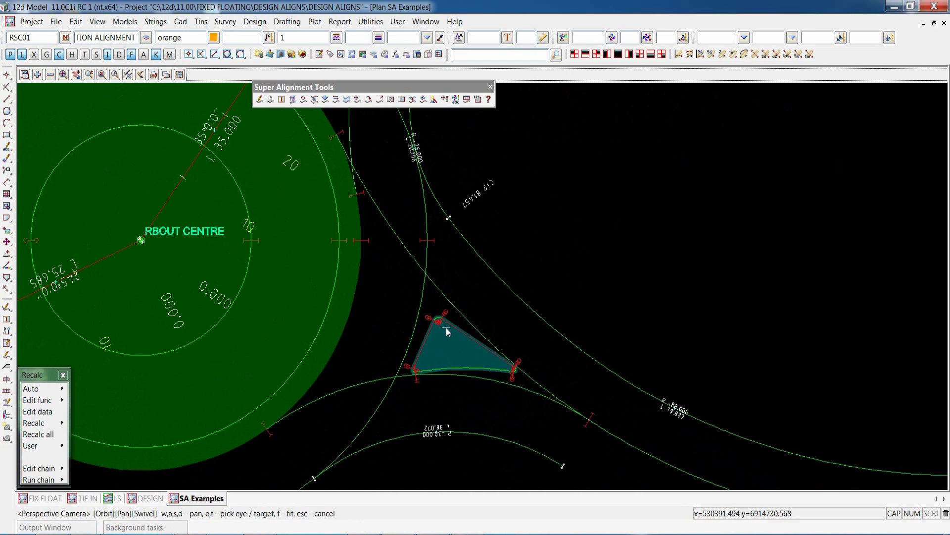
pyautogui.scroll(-5, 515, 312)
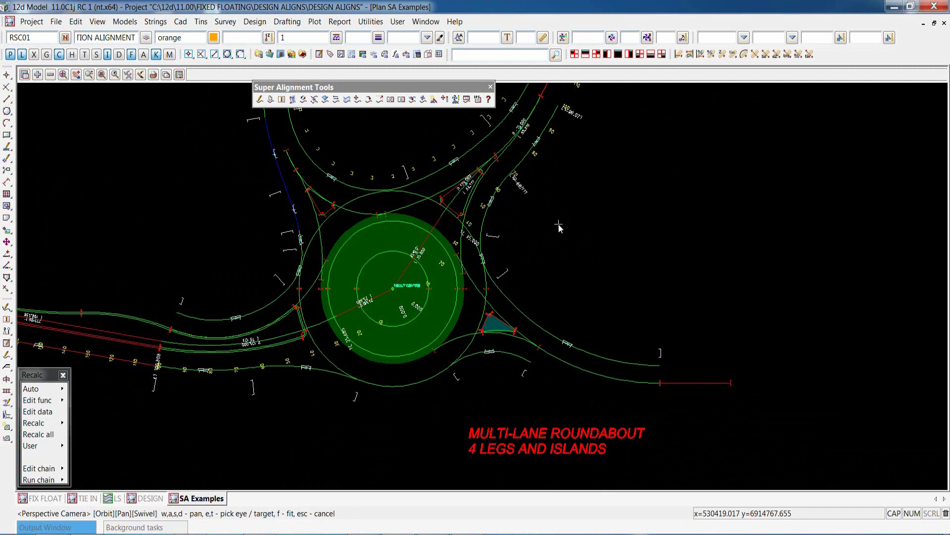
pyautogui.scroll(-2, 540, 320)
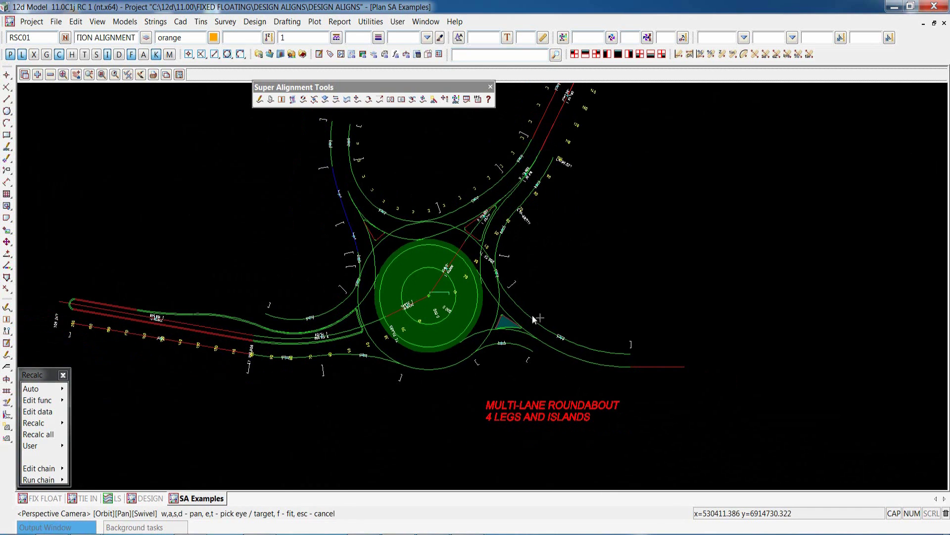
pyautogui.scroll(3, 419, 305)
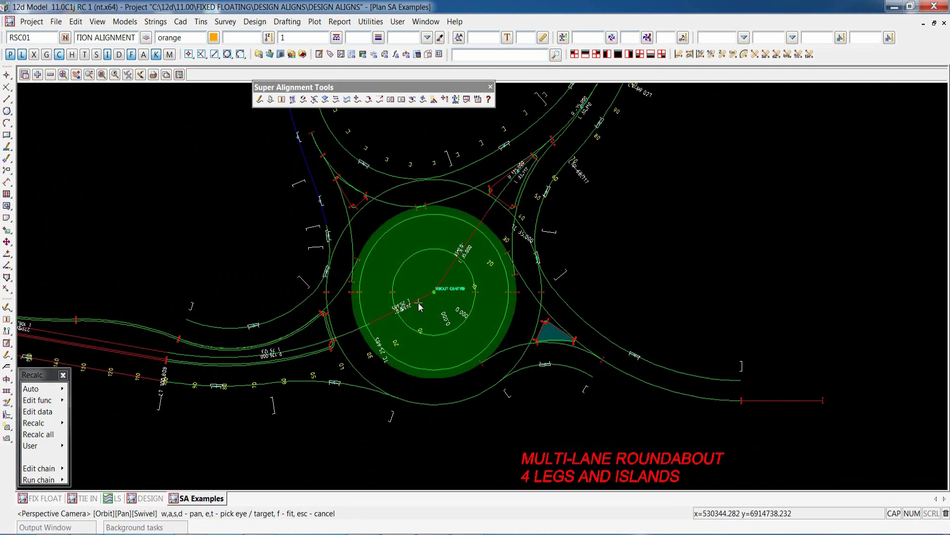